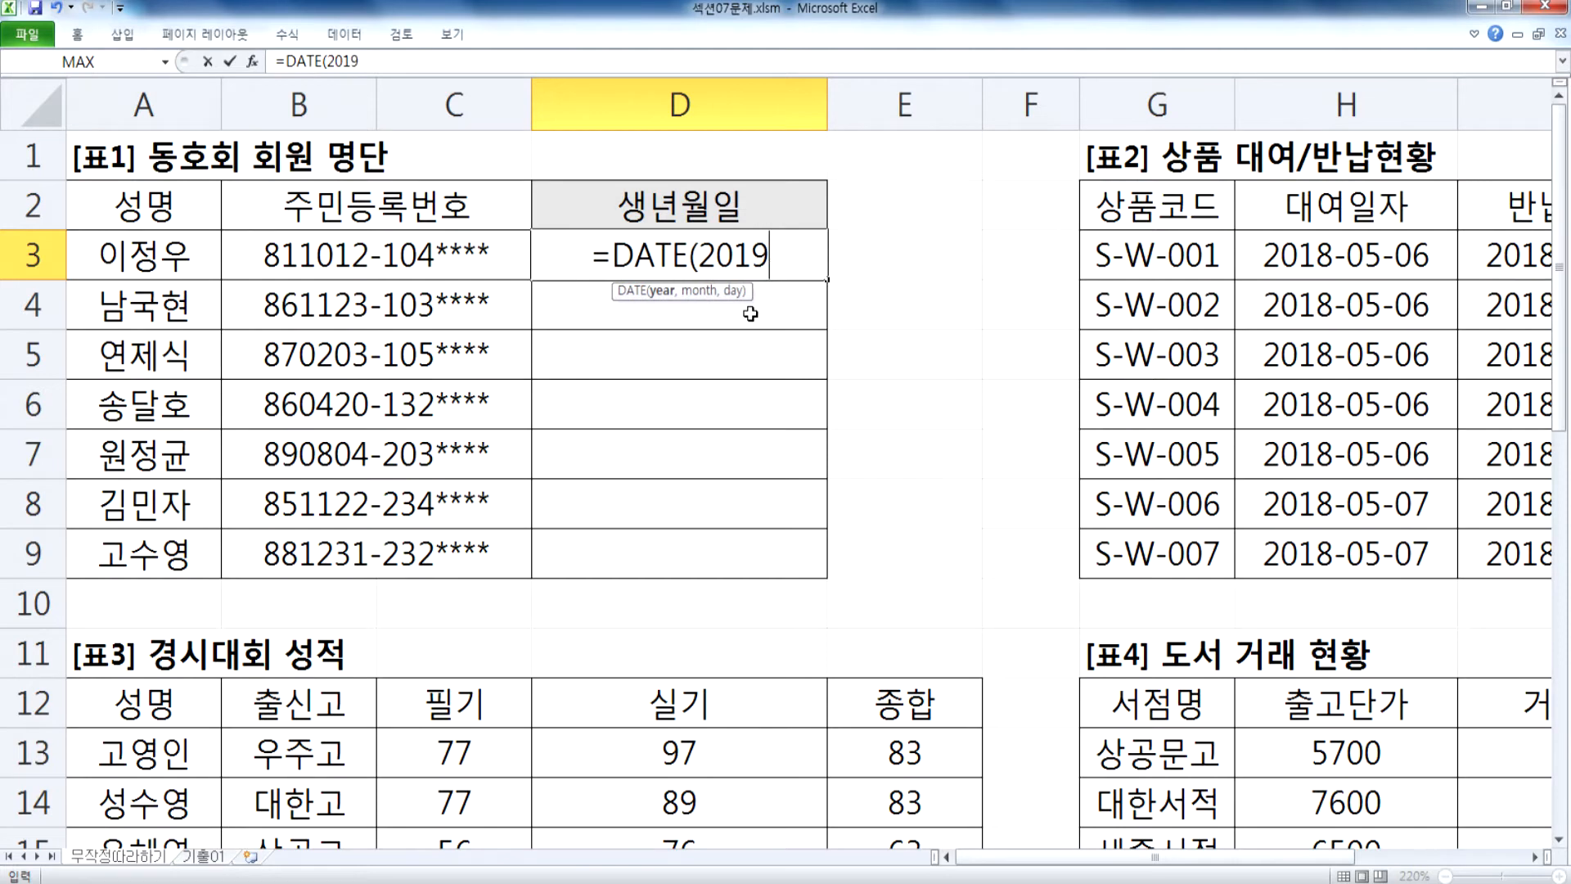
Step: Complete the D3 formula as =DATE(2019, 20, 50) and copy it onto a new line at the end of the Notepad notes
type("0, 50")
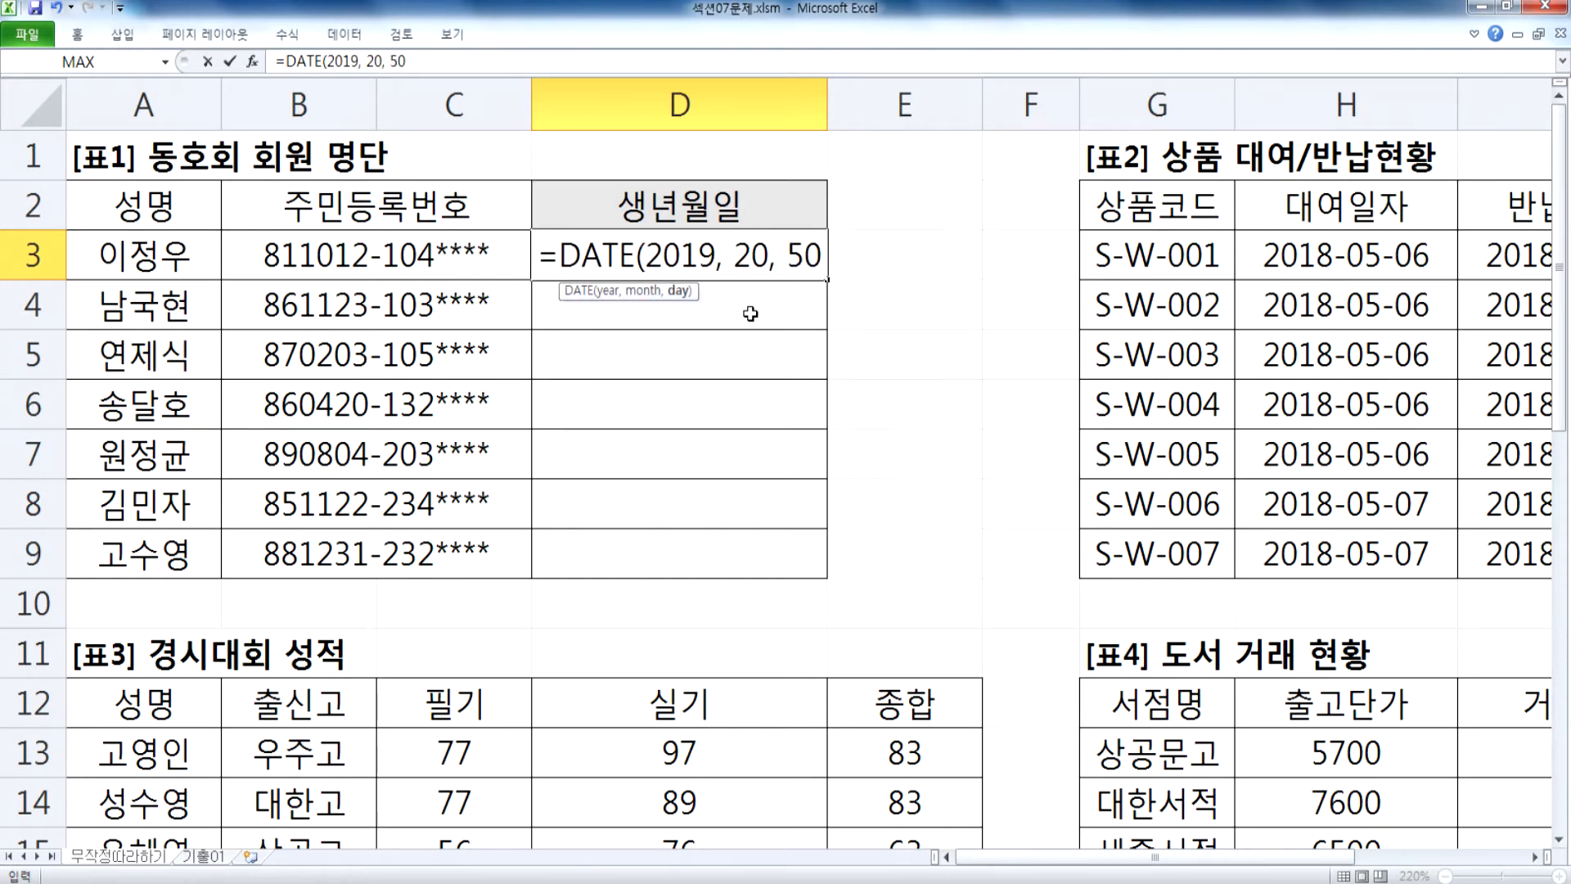
type(")")
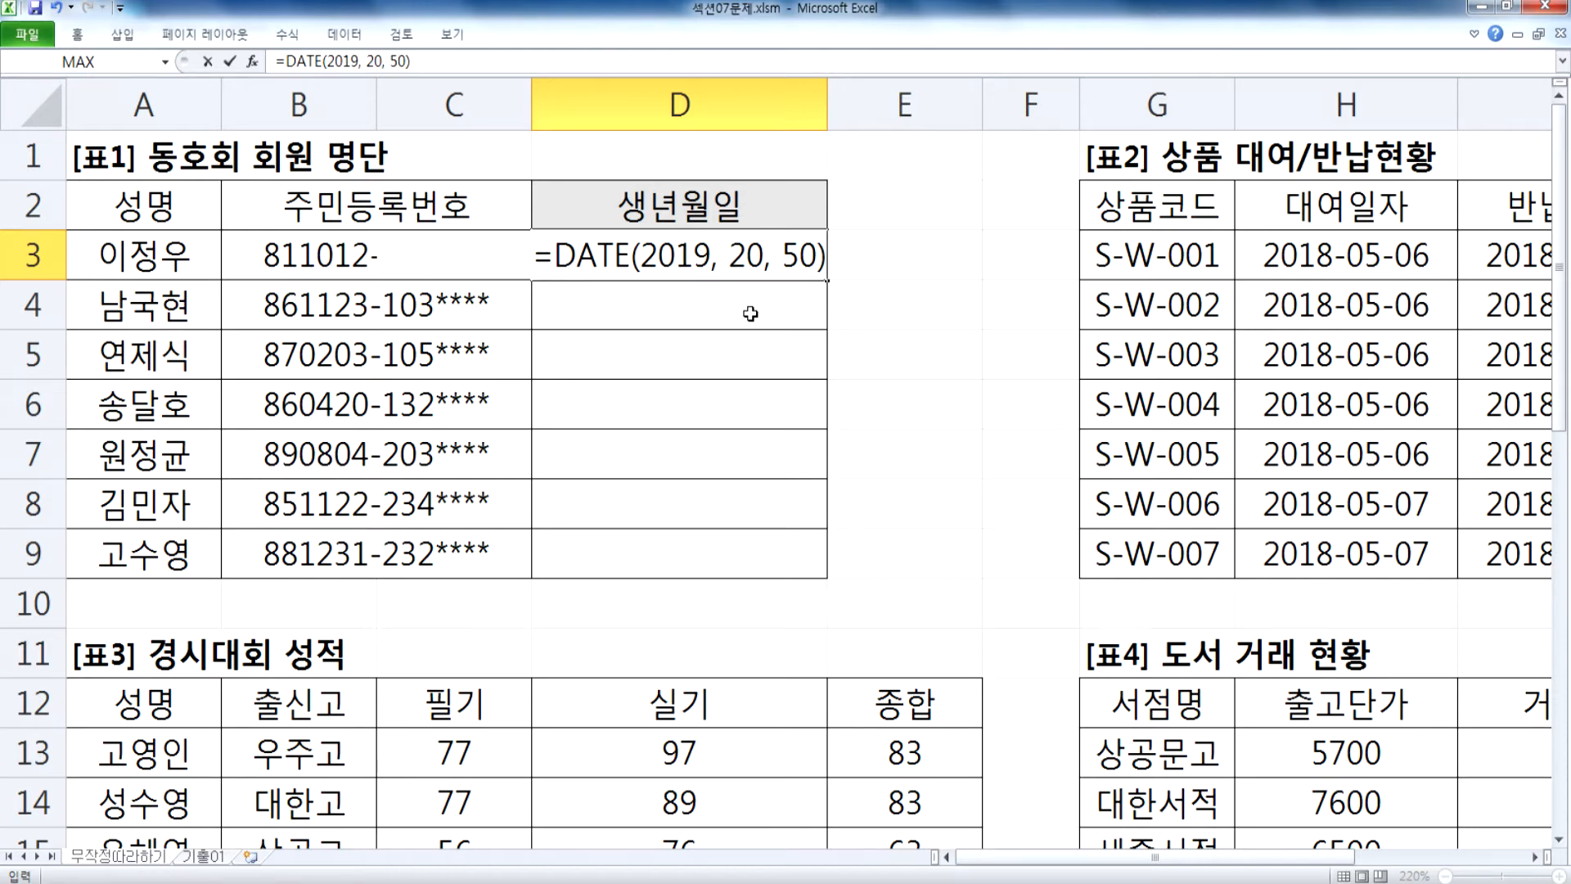
left_click_drag(513, 253, 1012, 252)
key("ctrl+c")
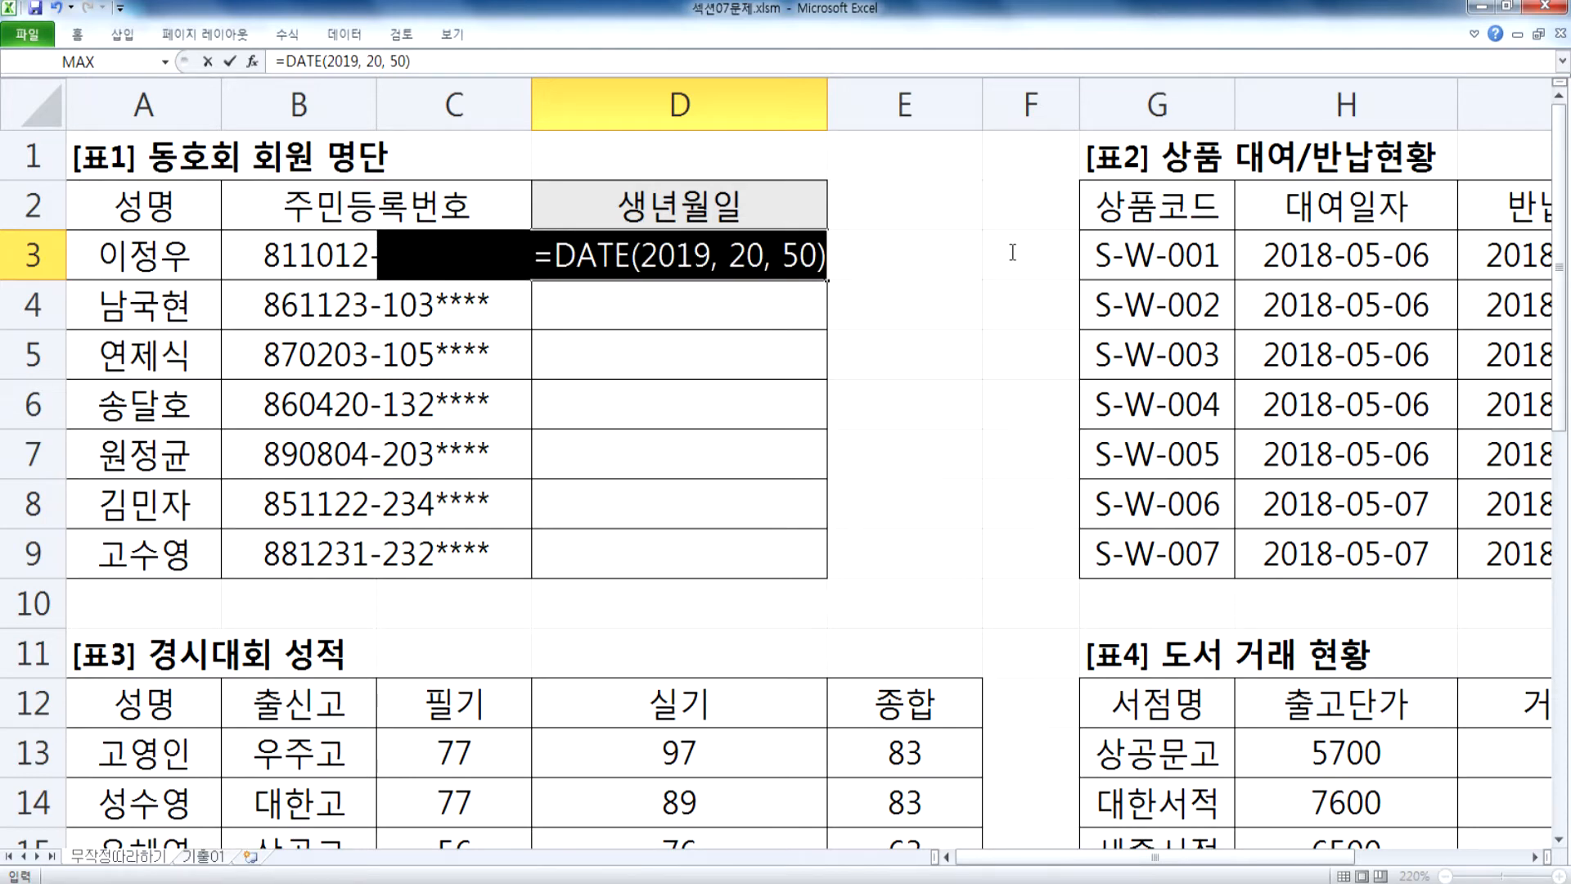
key("alt+Tab")
scroll(126, 618, "down", 3)
left_click(90, 317)
key("ctrl+v")
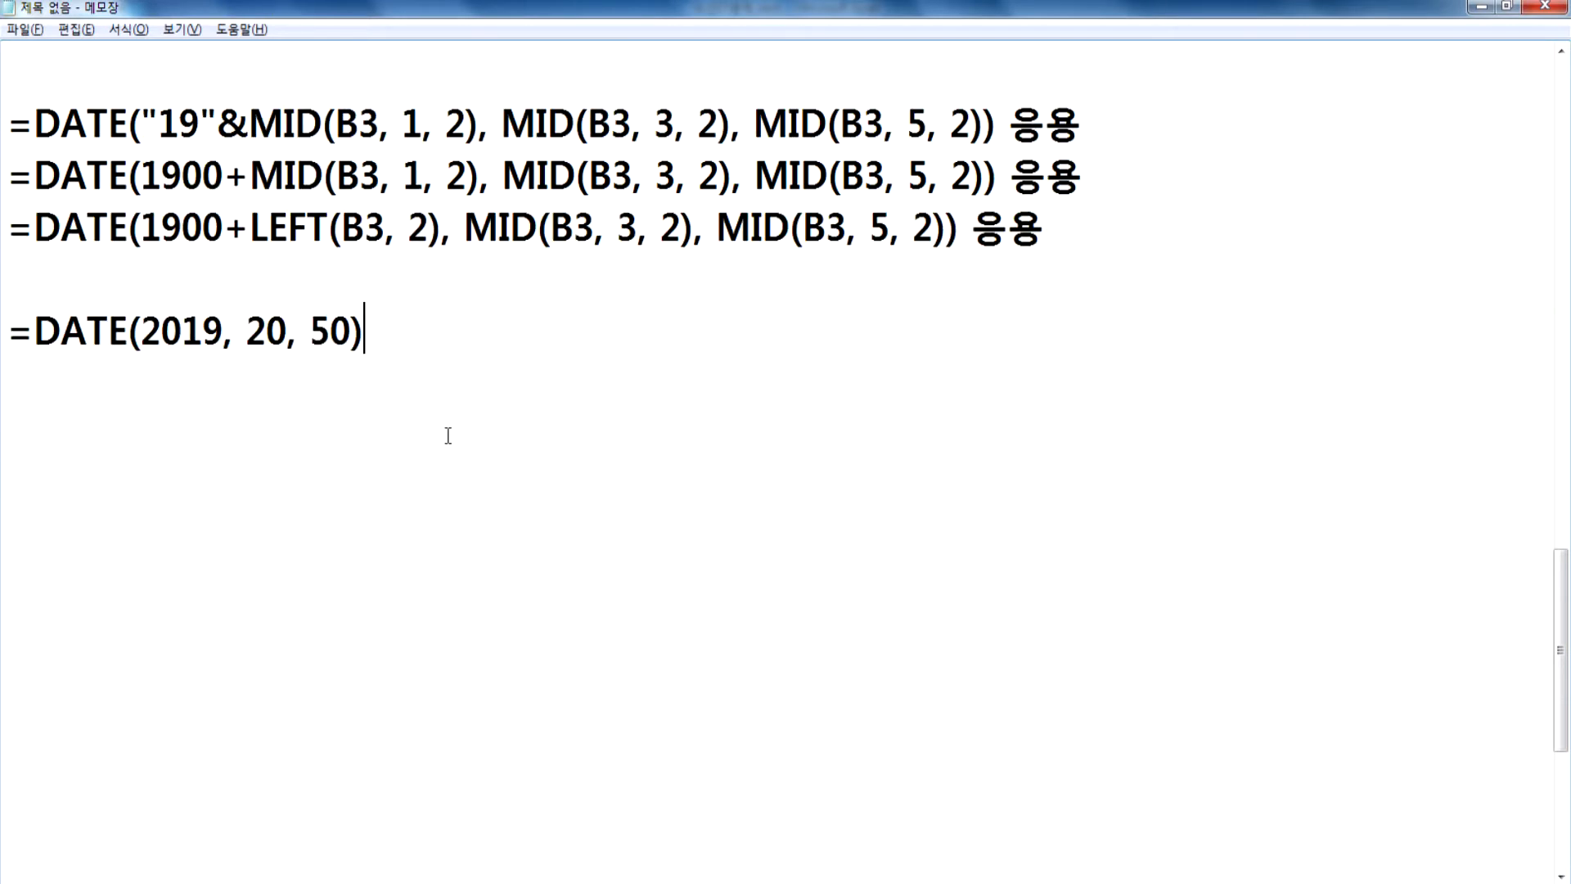
Step: Annotate the copied formula in the notes with ": 2019-20-50 > 2020-08-50"
type(": 201")
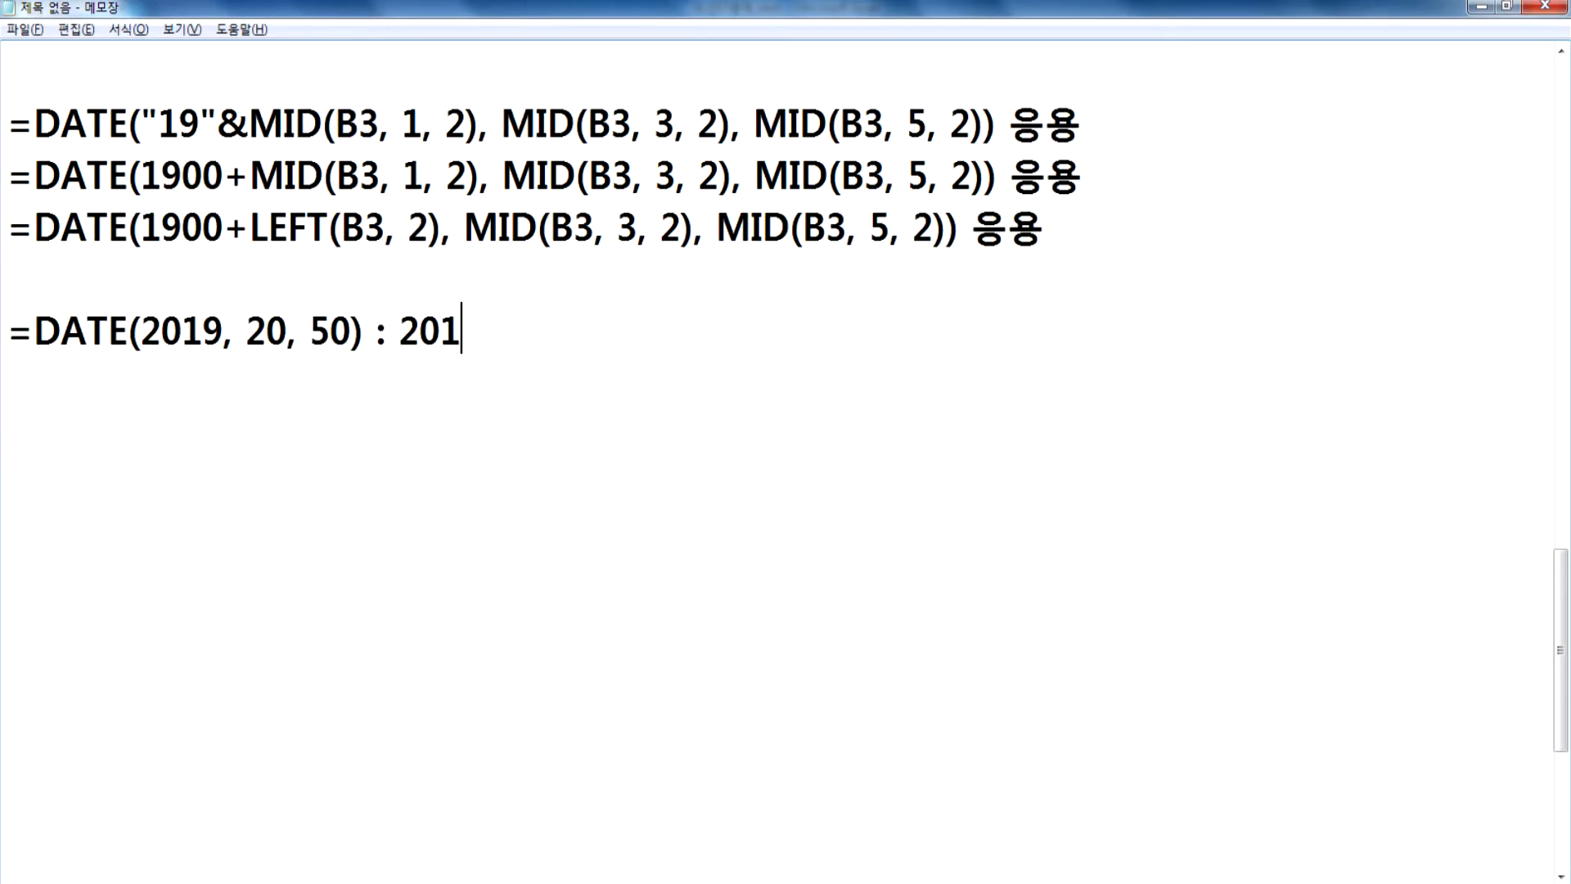
type("9-20-50")
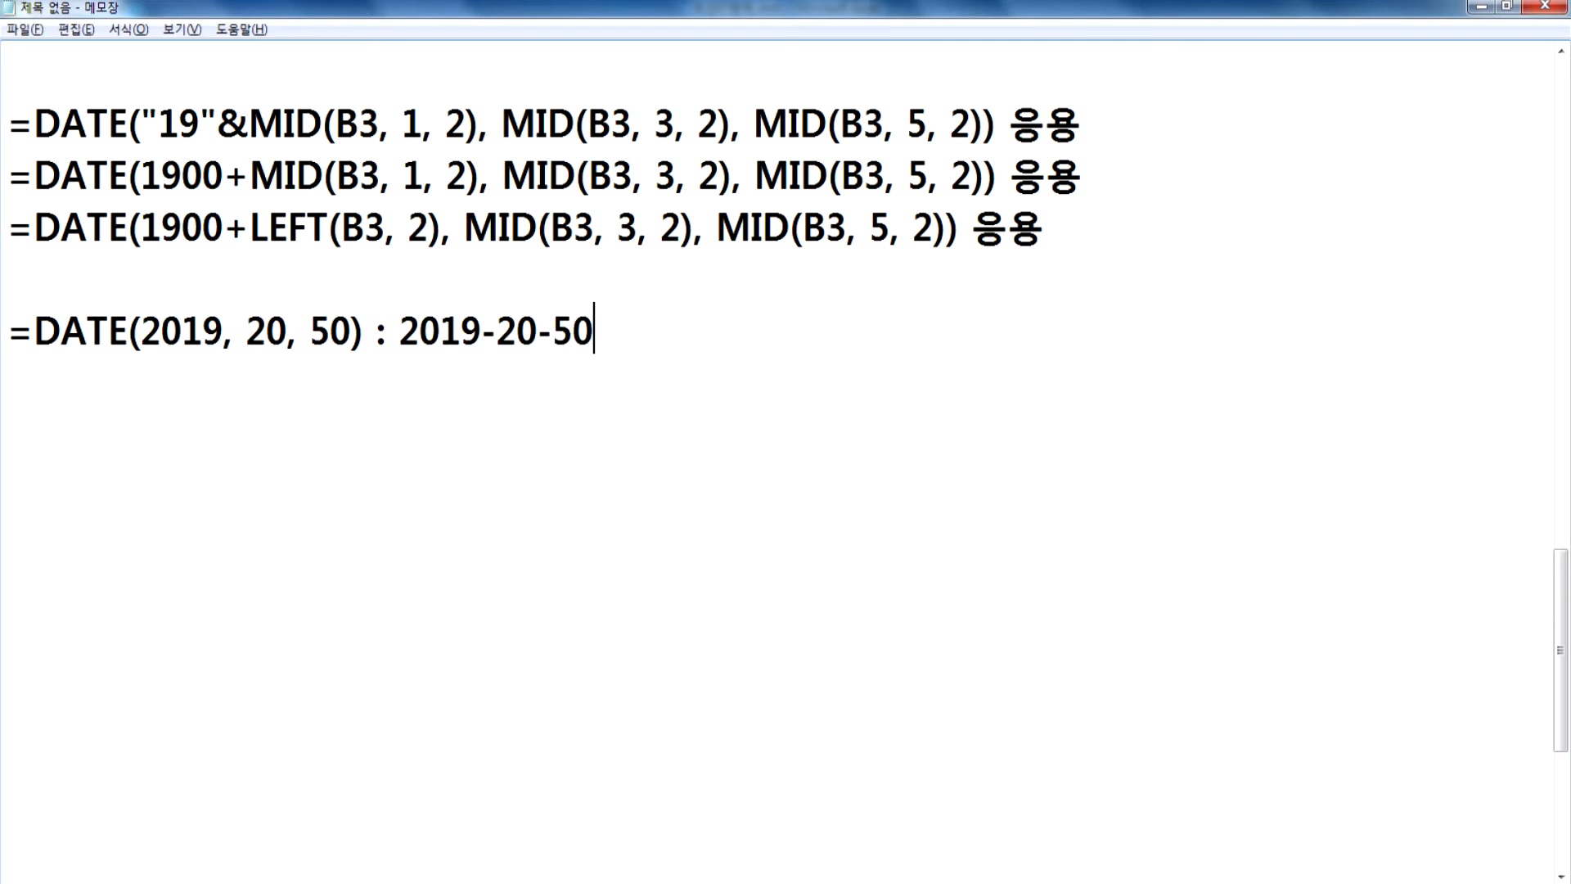
type(" > 201")
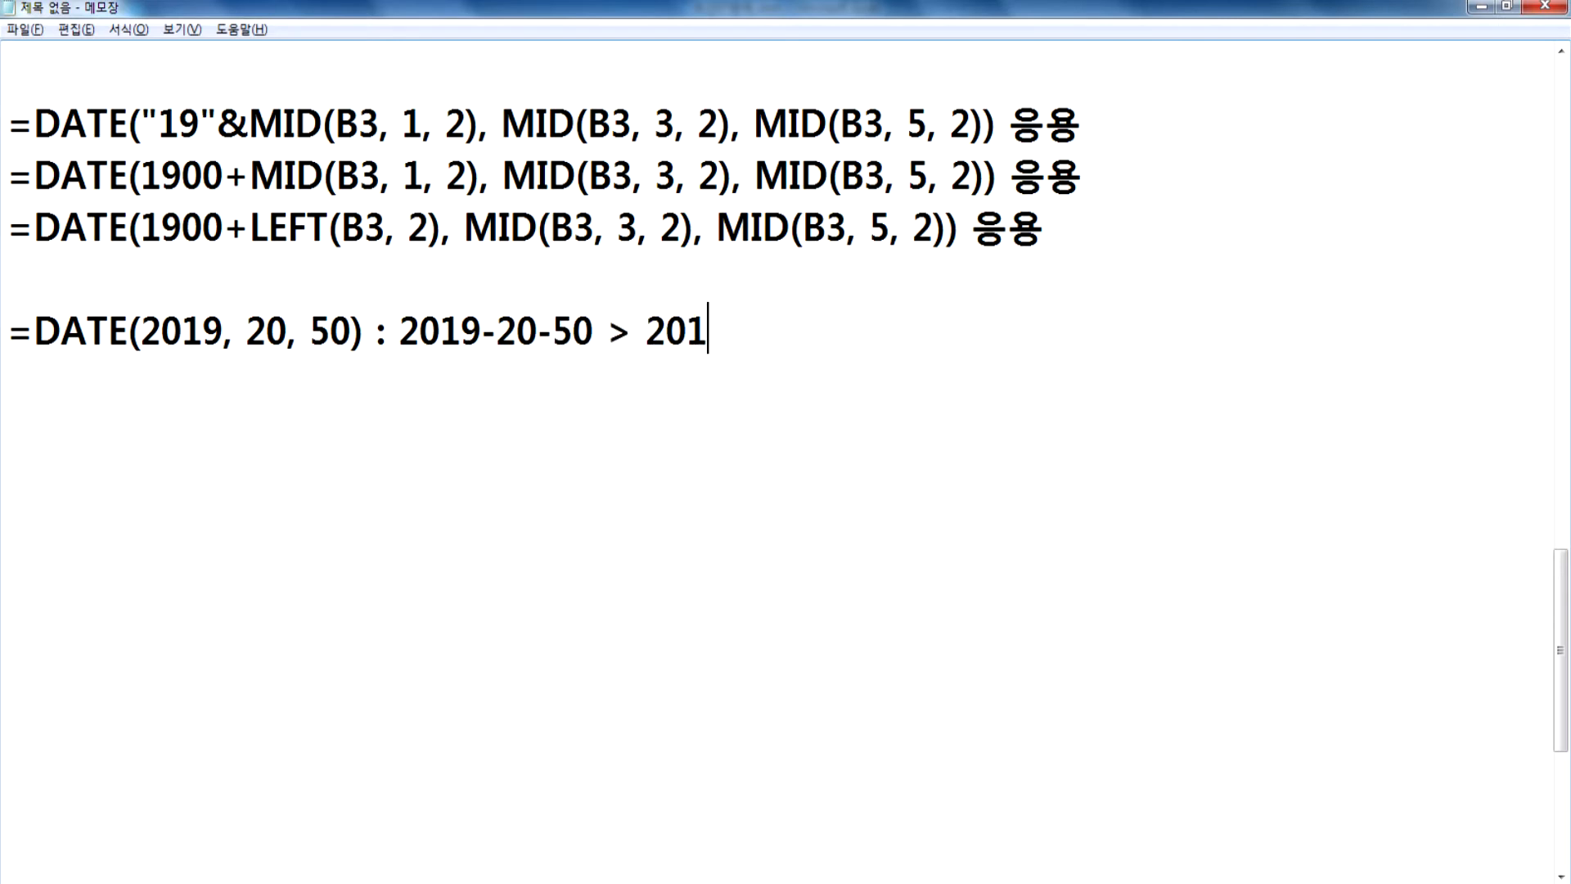
key("BackSpace")
type("20-08-50")
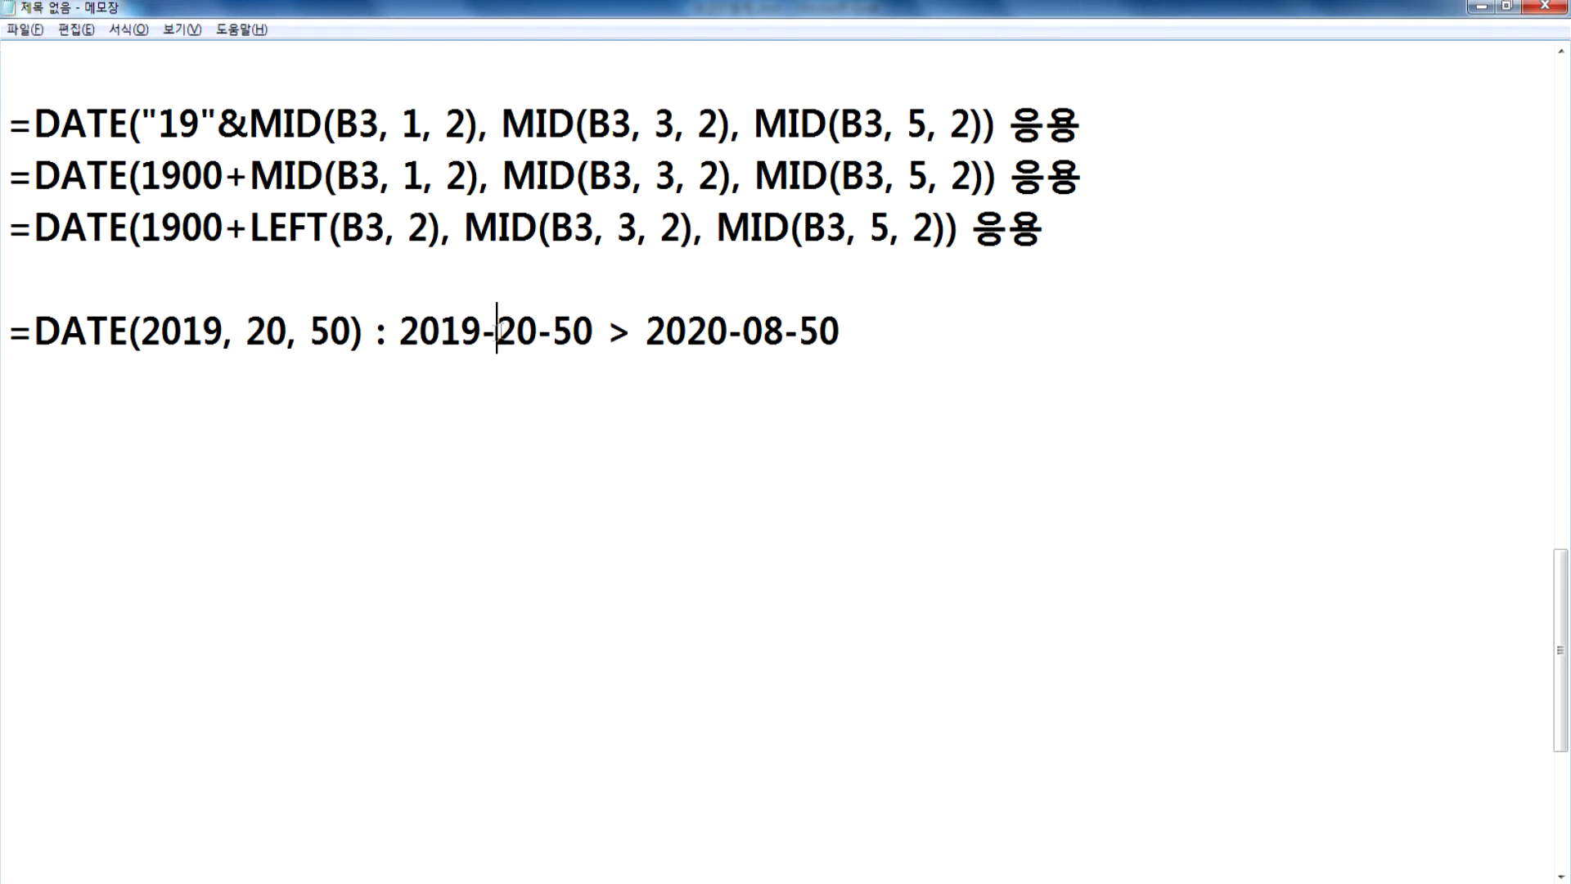
Step: Extend the example line in the notes with the final date conversion "> 2020-09-19"
left_click_drag(495, 331, 537, 331)
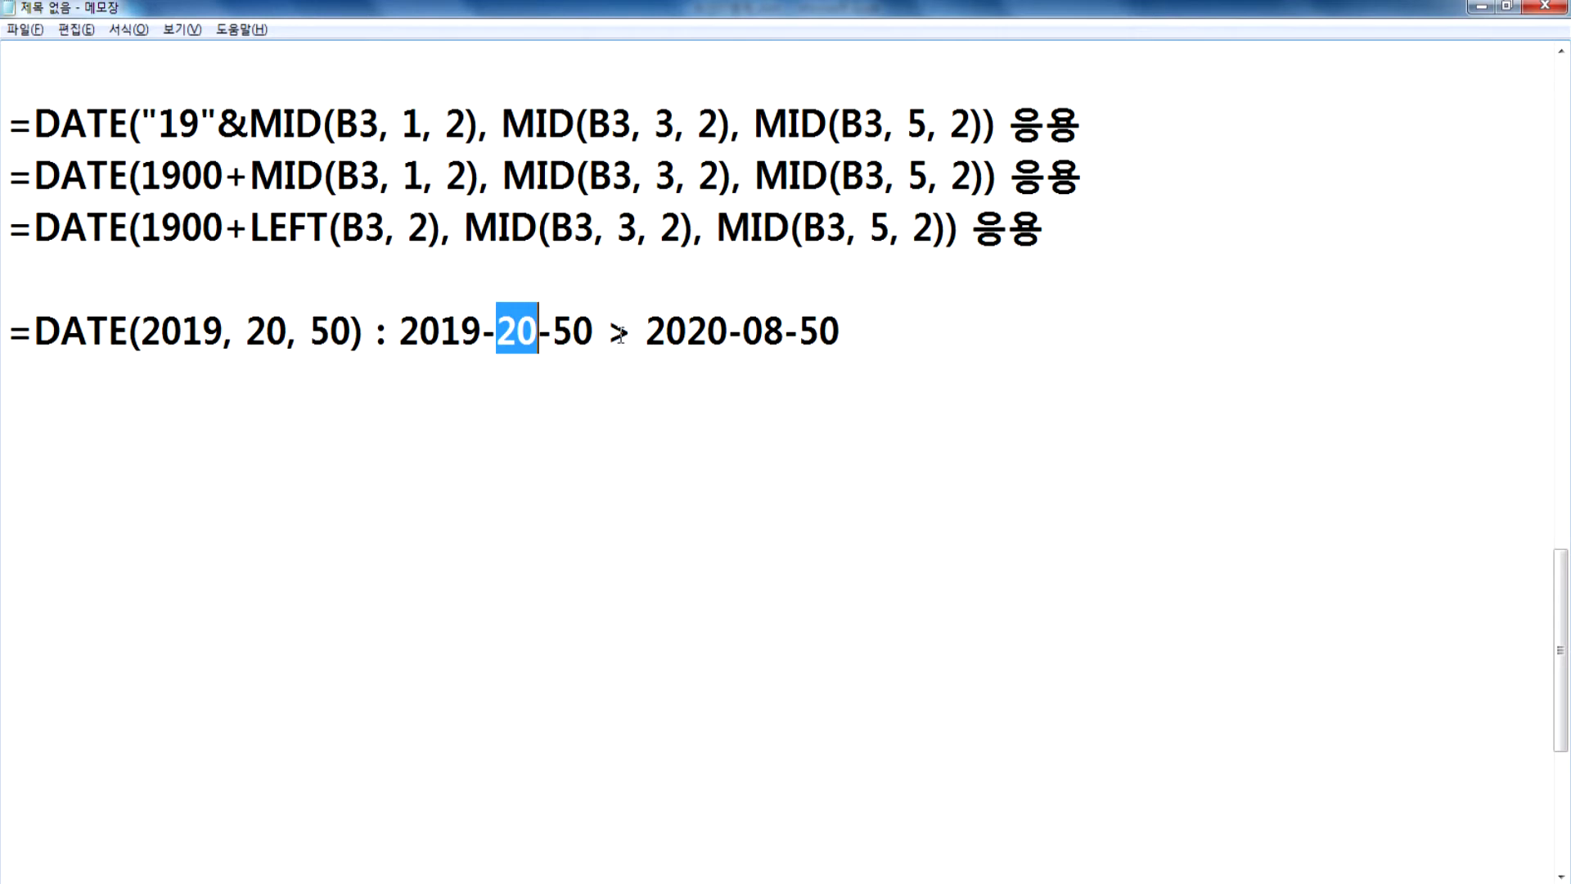
left_click_drag(728, 330, 647, 331)
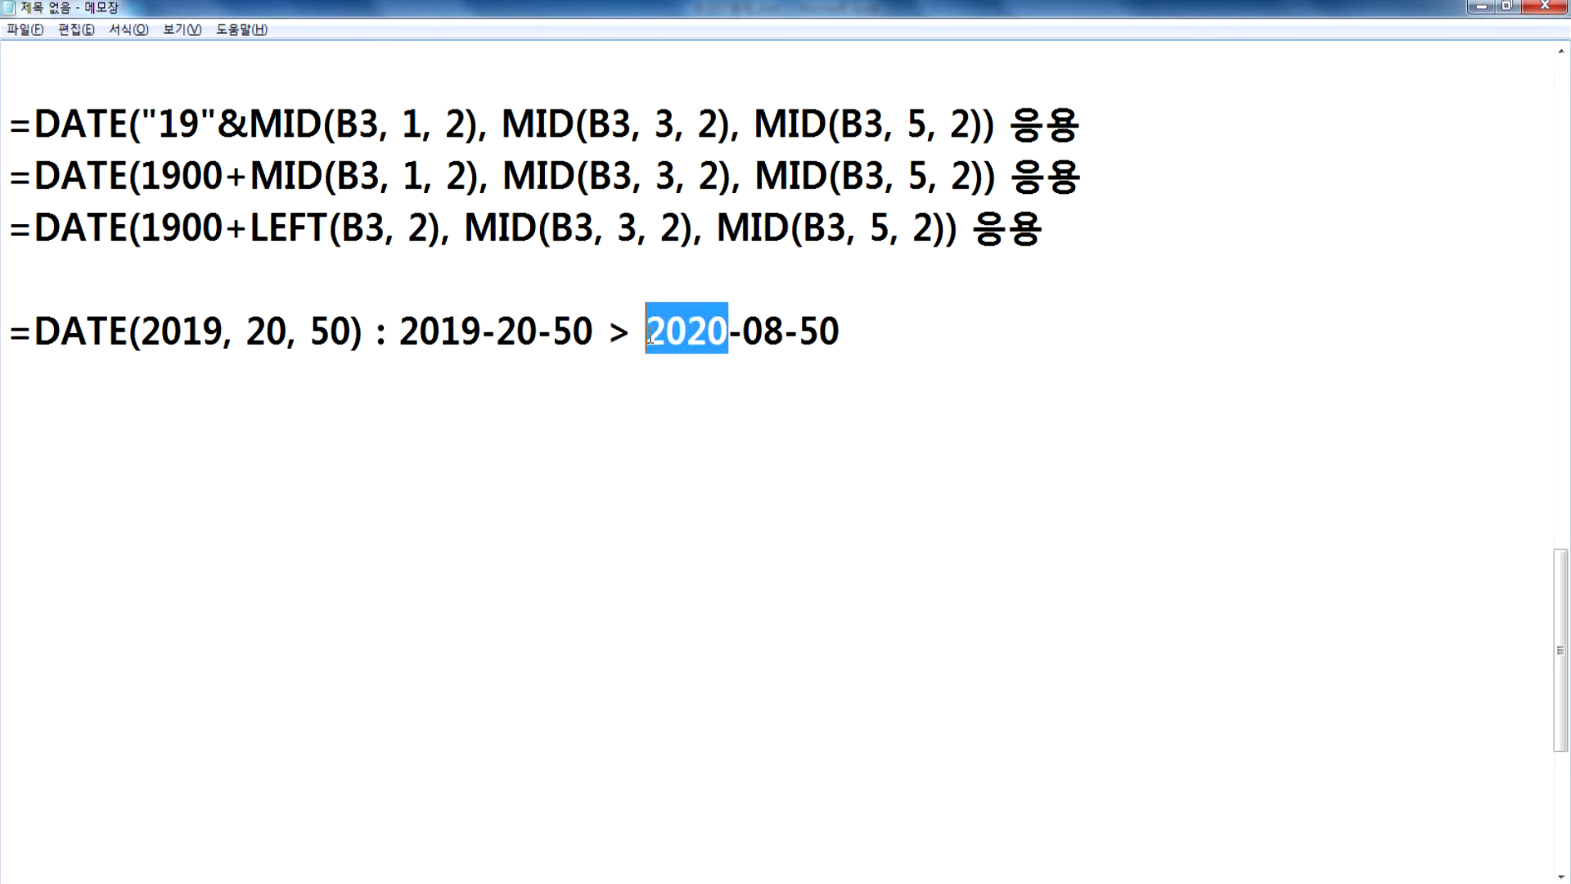
left_click(749, 331)
left_click_drag(797, 330, 851, 331)
left_click(866, 331)
type("> 2020-09-")
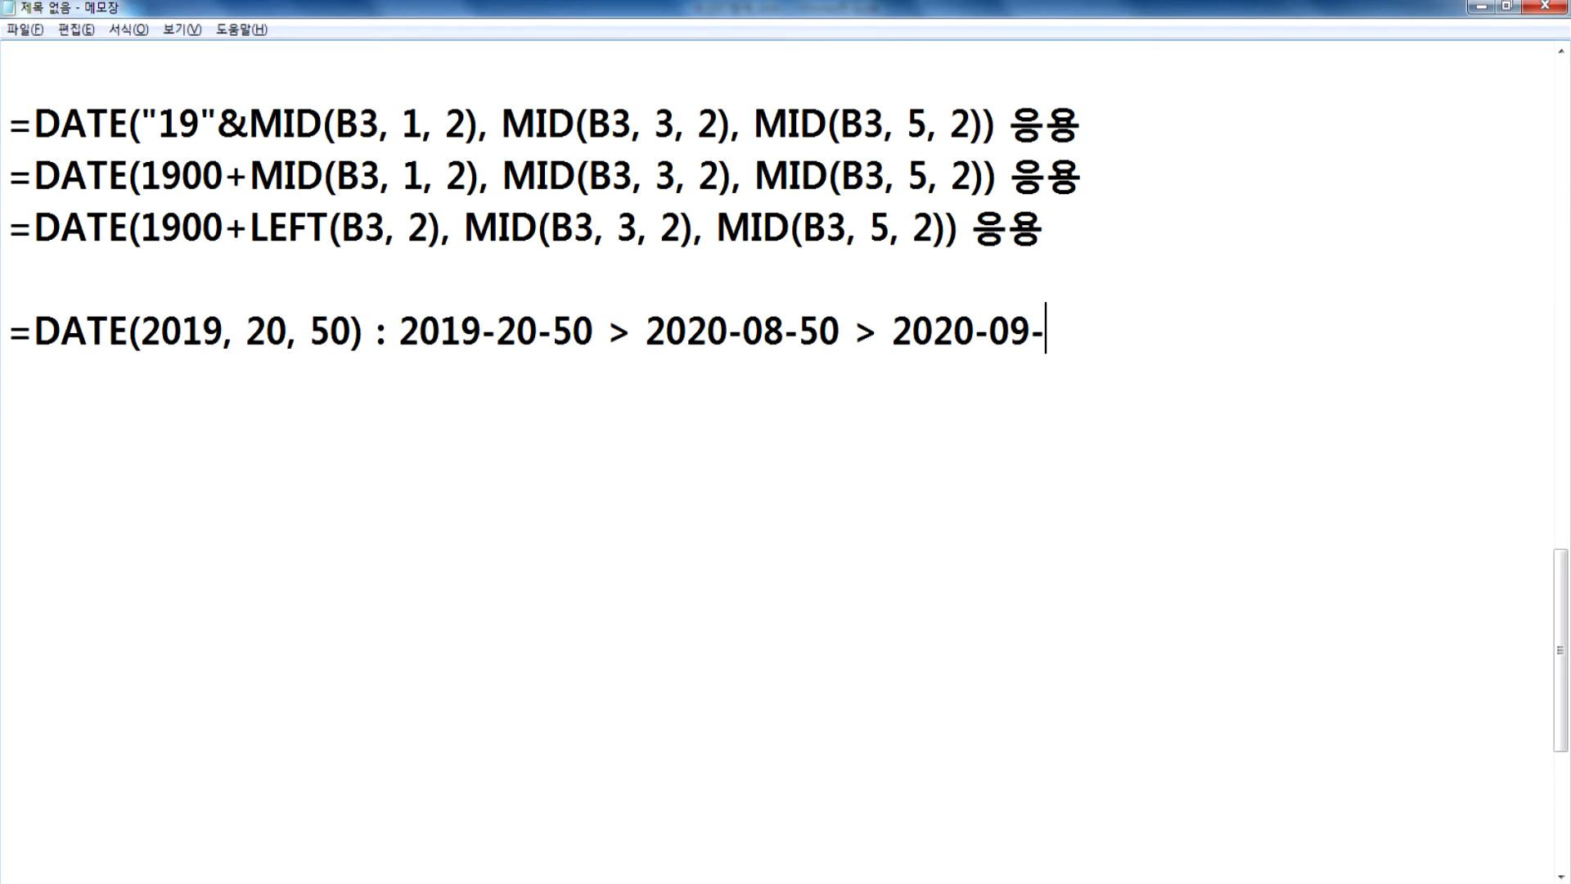
type("19")
Step: Switch to Excel and discard the uncommitted formula in D3
key("alt+Tab")
type("\\")
key("Escape")
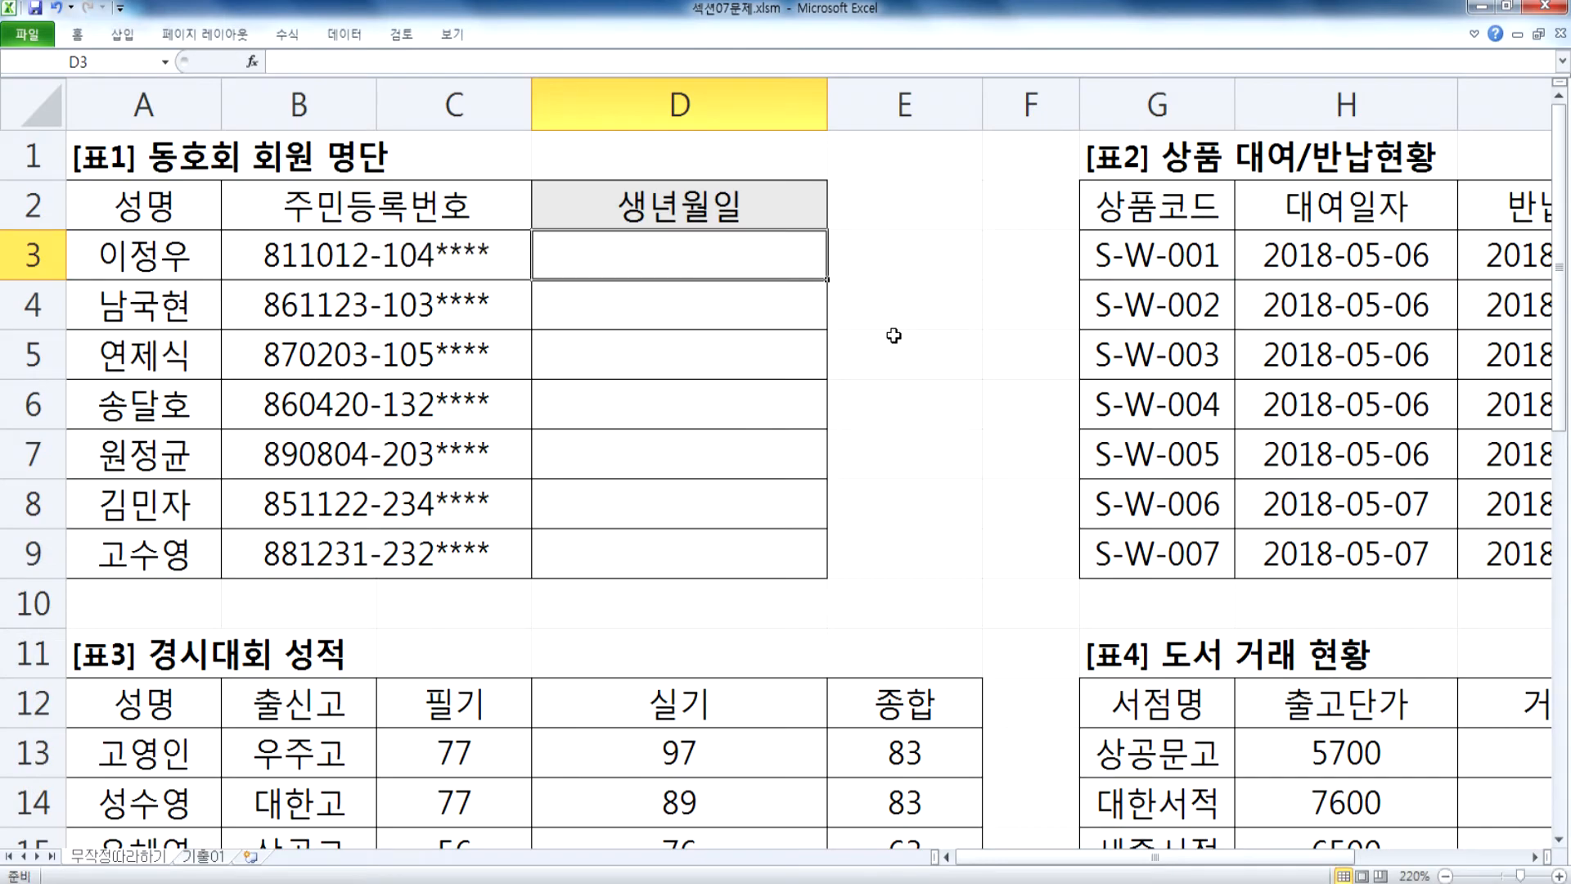
Step: Copy =DATE(2019, 20, 50) from the Notepad notes and enter it in Excel cell D3
key("alt+Tab")
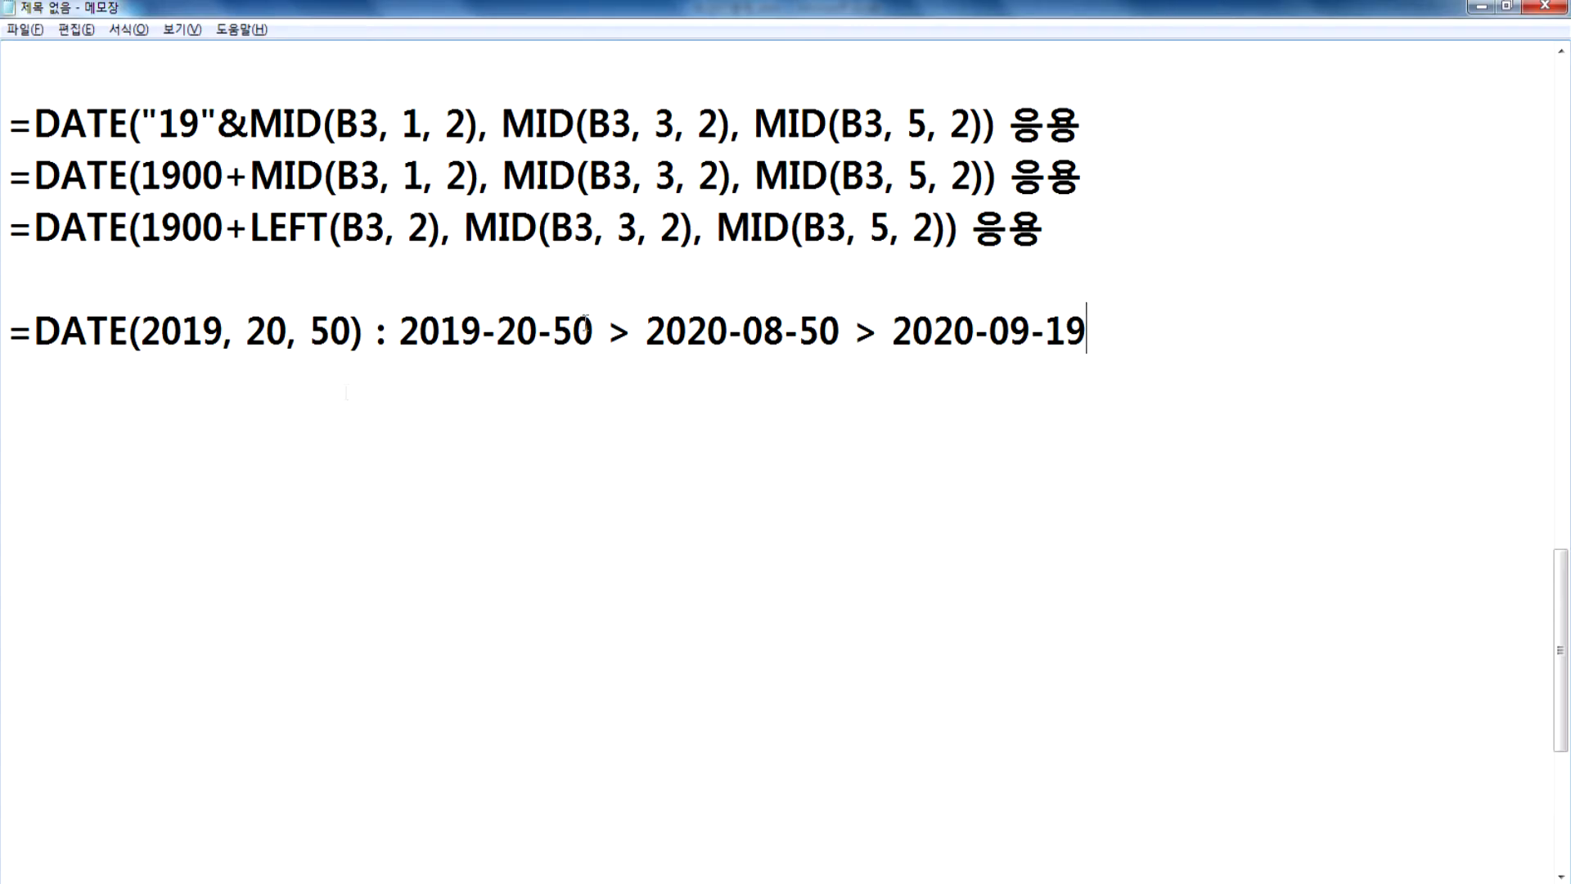
left_click_drag(364, 331, 3, 331)
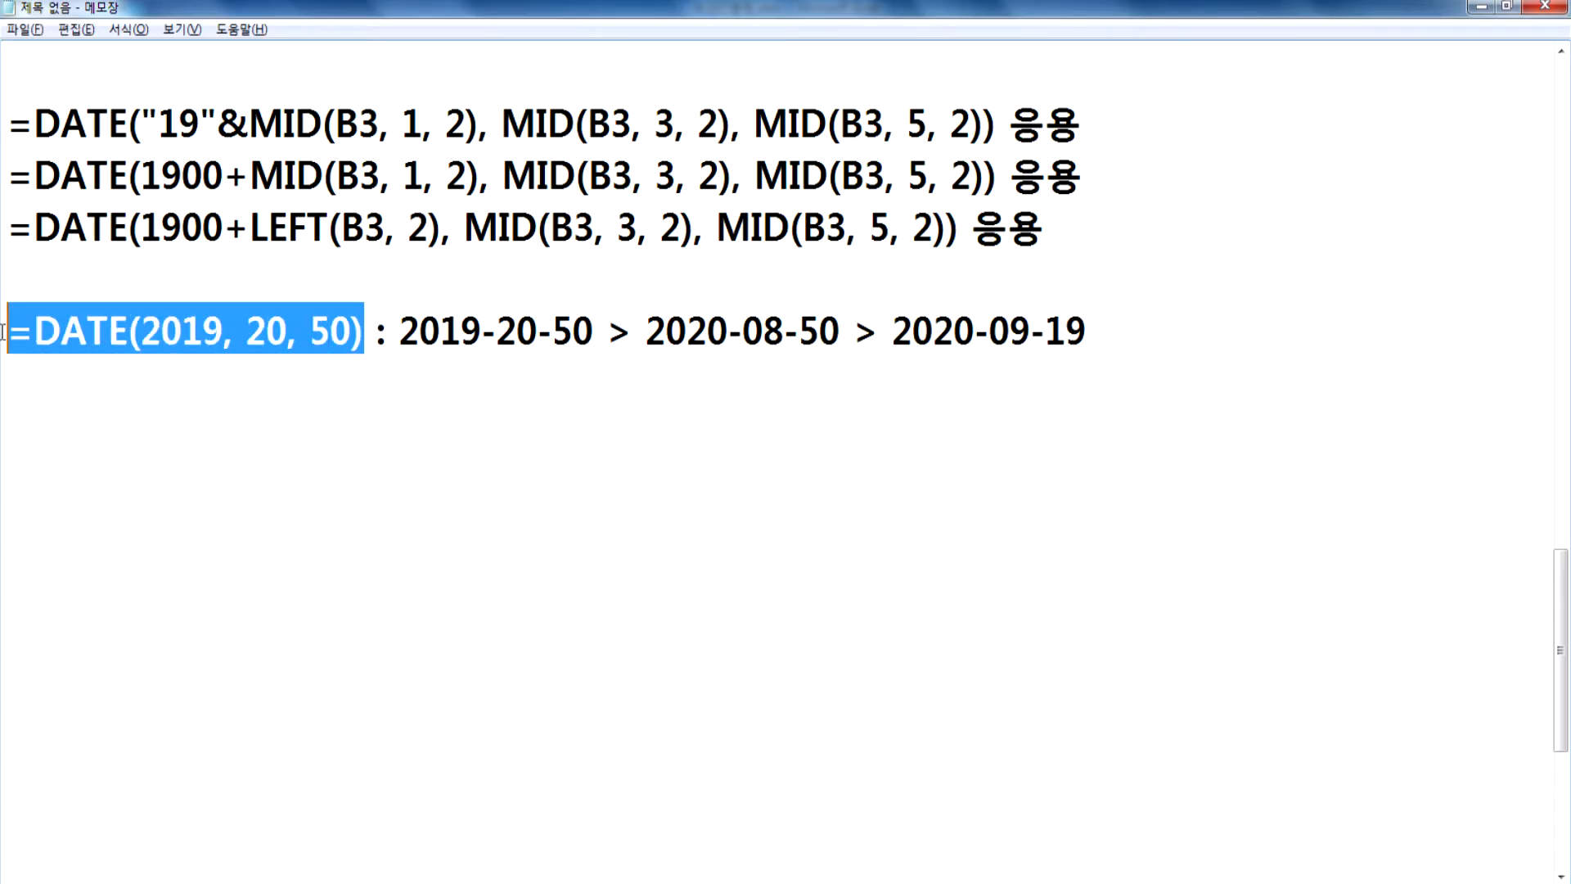
key("ctrl+c")
key("alt+Tab")
double_click(666, 251)
key("ctrl+v")
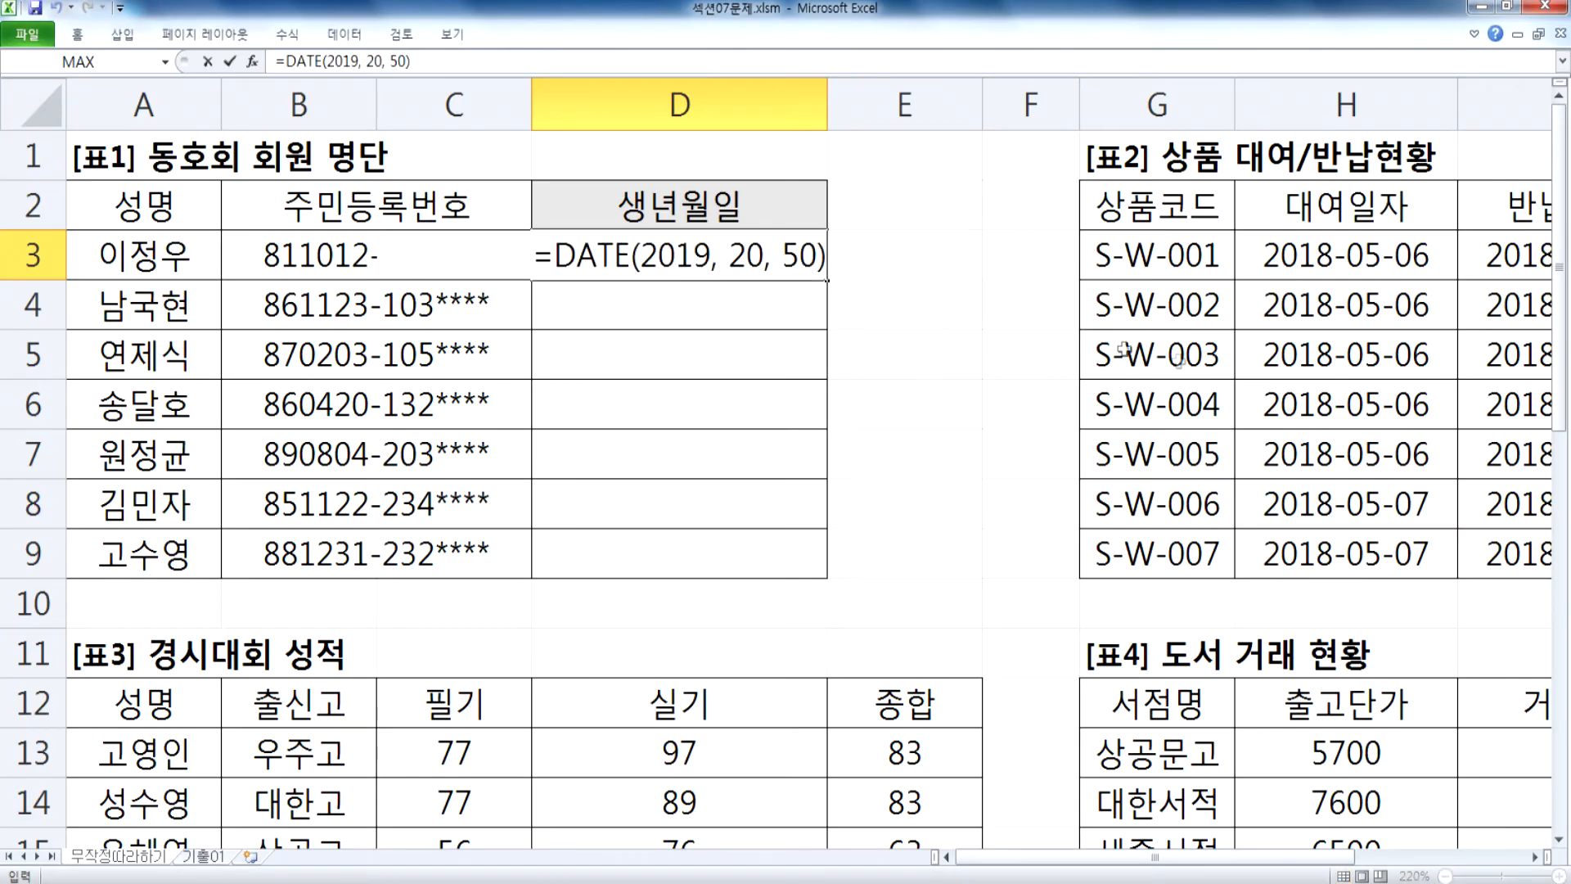
key("Return")
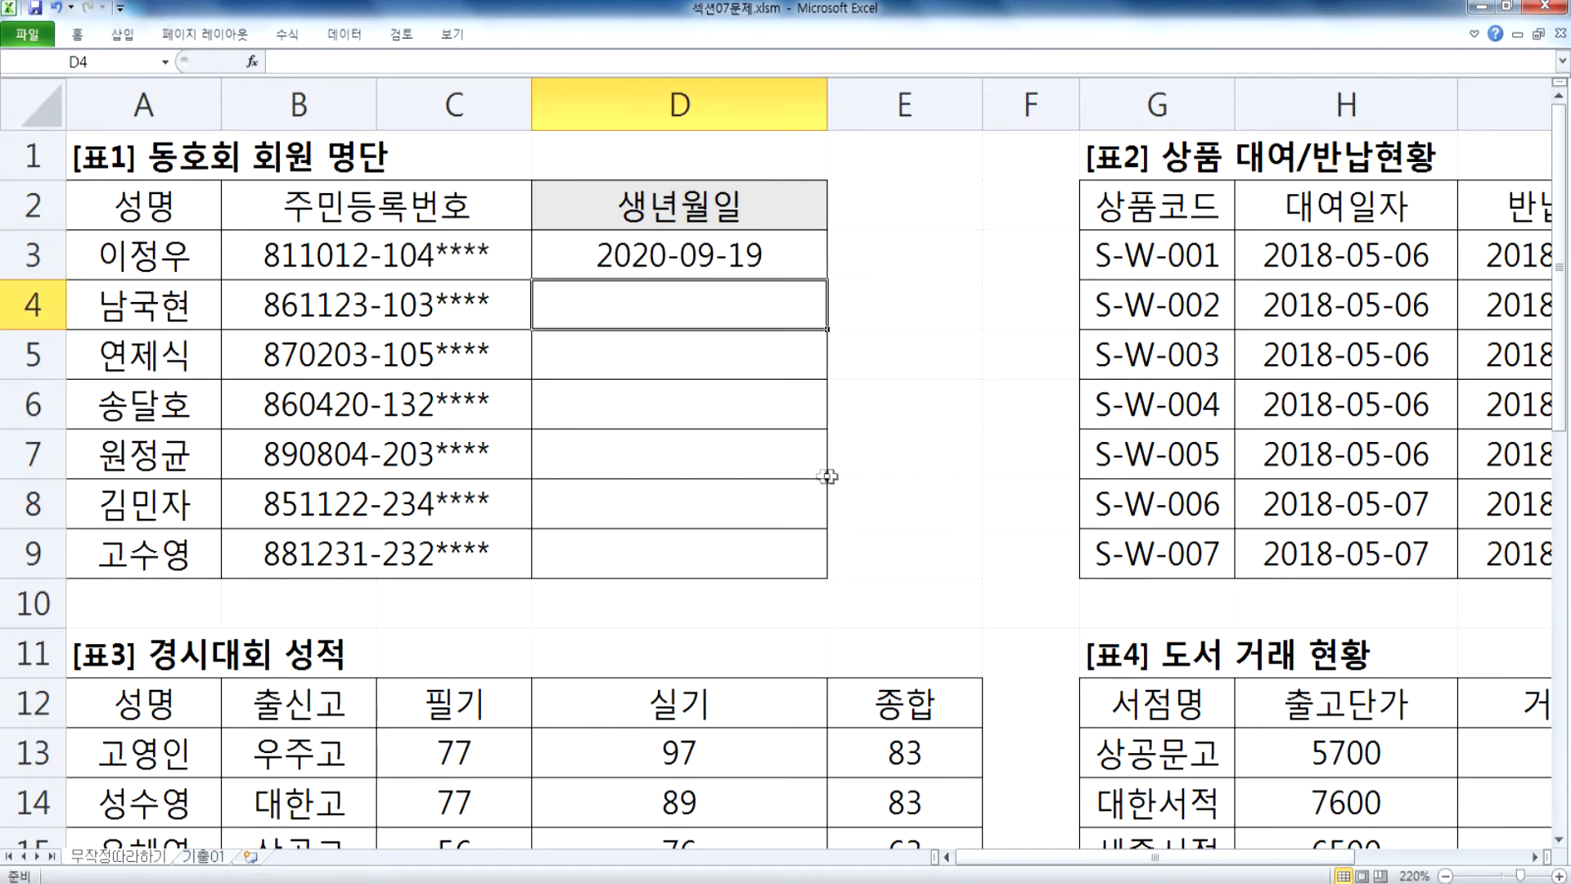
Step: Copy 2019-20-50 from the Notepad notes and enter it in Excel cell D3 in place of the formula
key("alt+Tab")
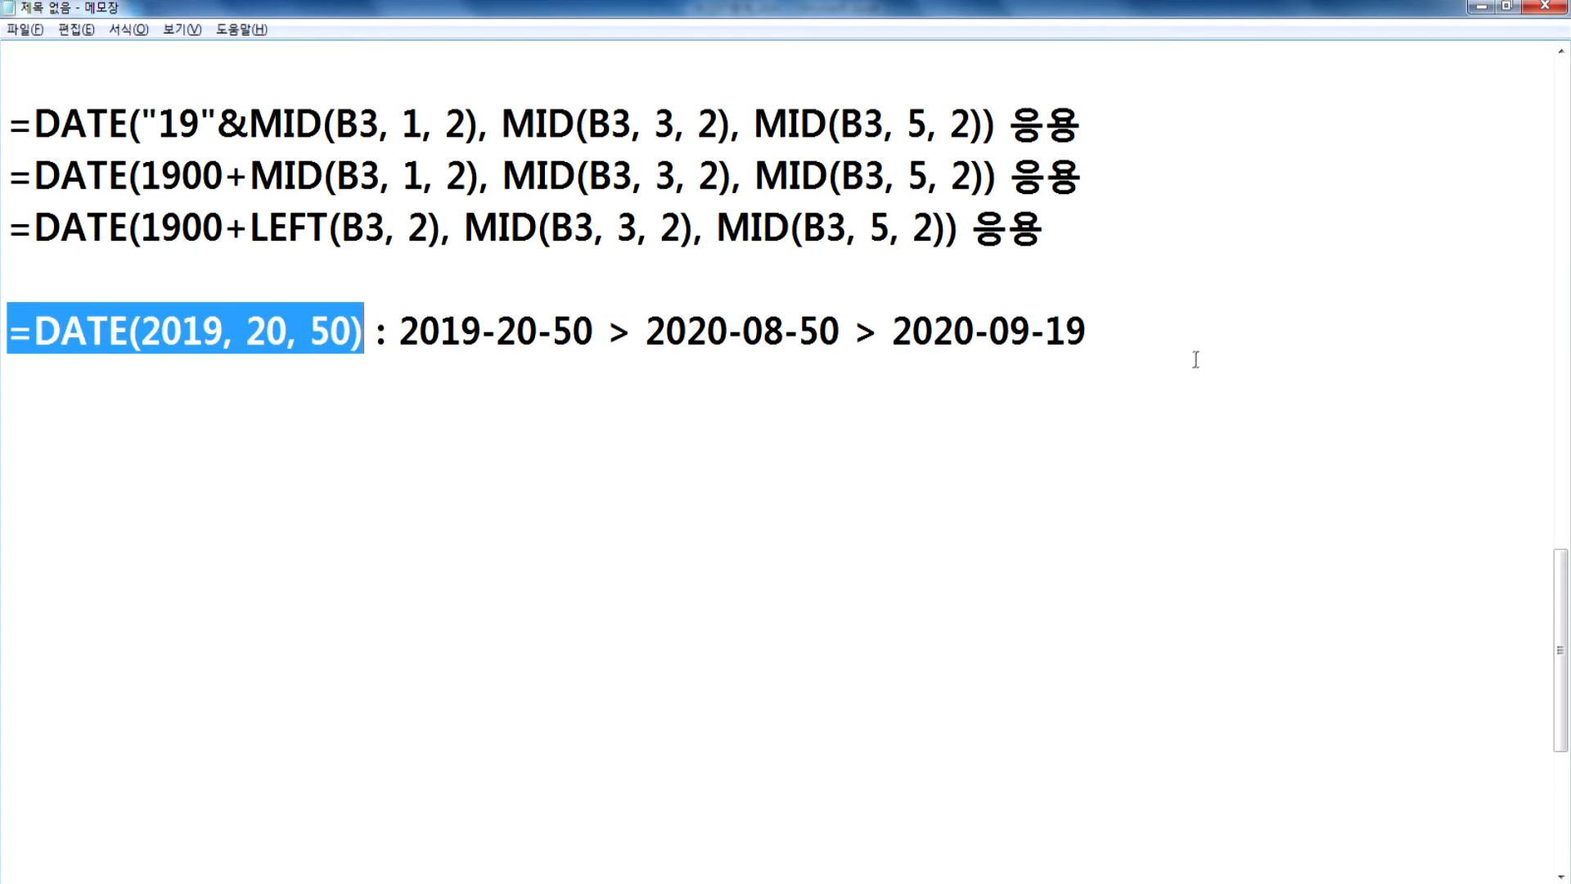
left_click_drag(399, 330, 593, 331)
key("alt+Tab")
double_click(701, 262)
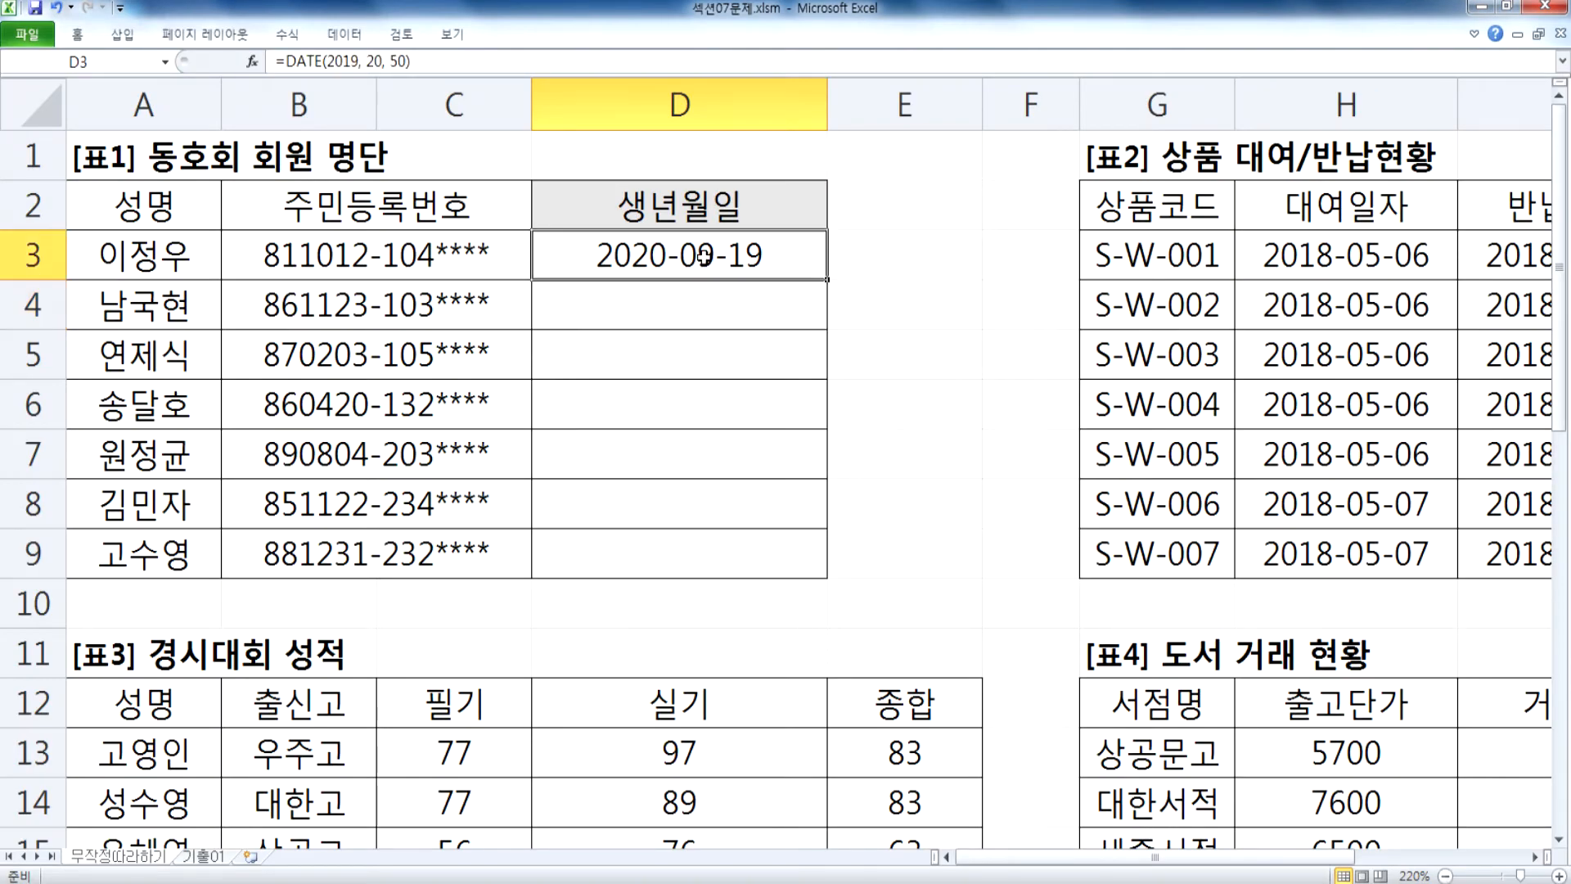
left_click_drag(826, 262, 533, 264)
key("ctrl+v")
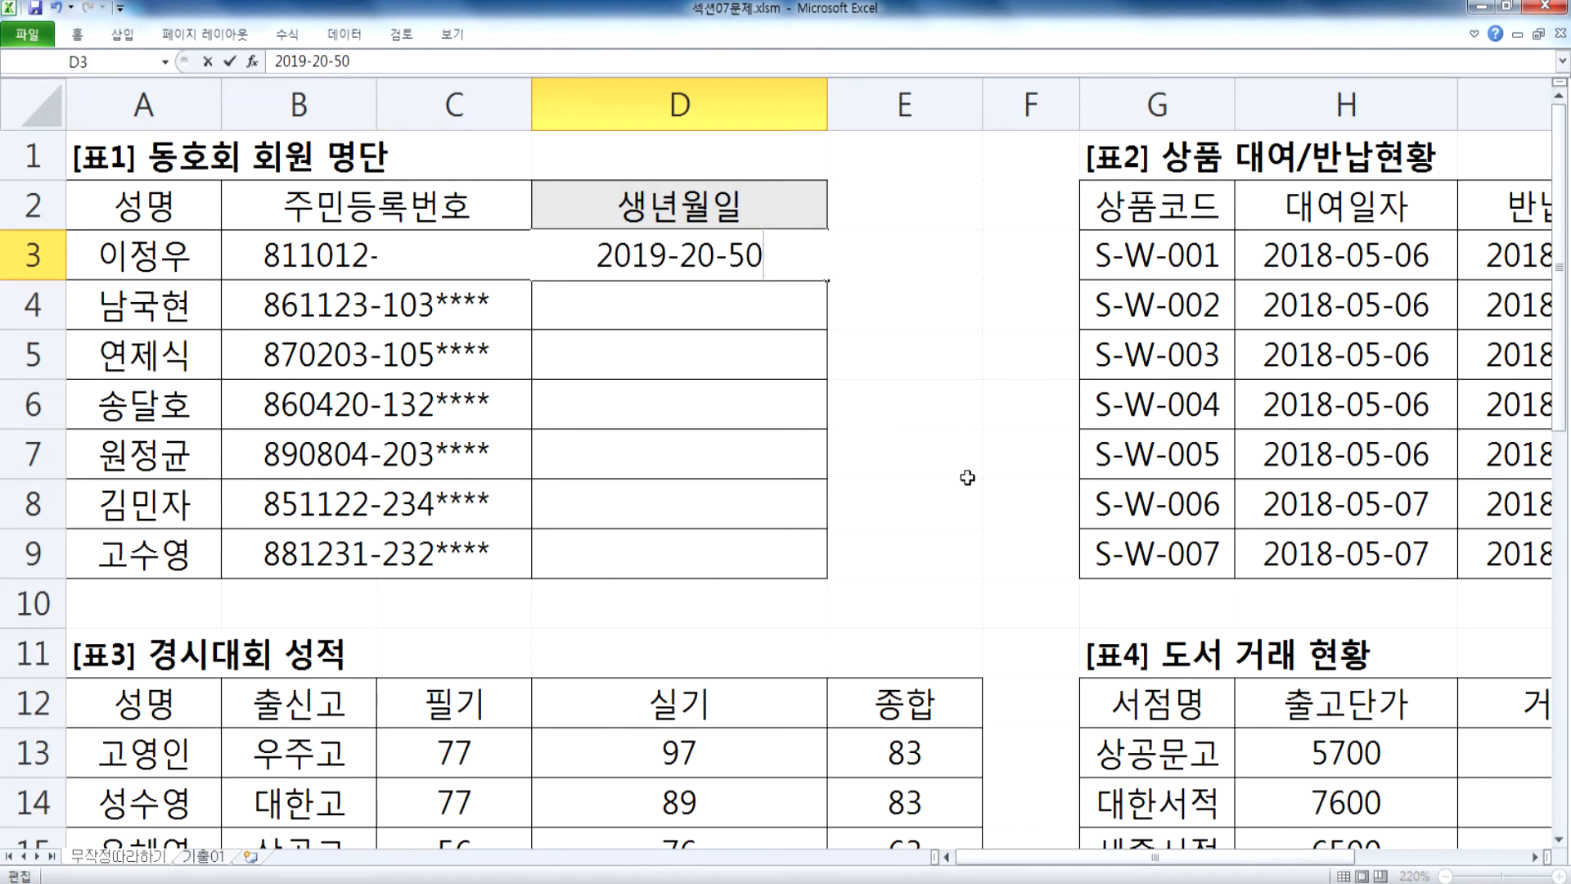
key("Return")
Step: Leave the cell edit and clear the contents of D3
double_click(708, 256)
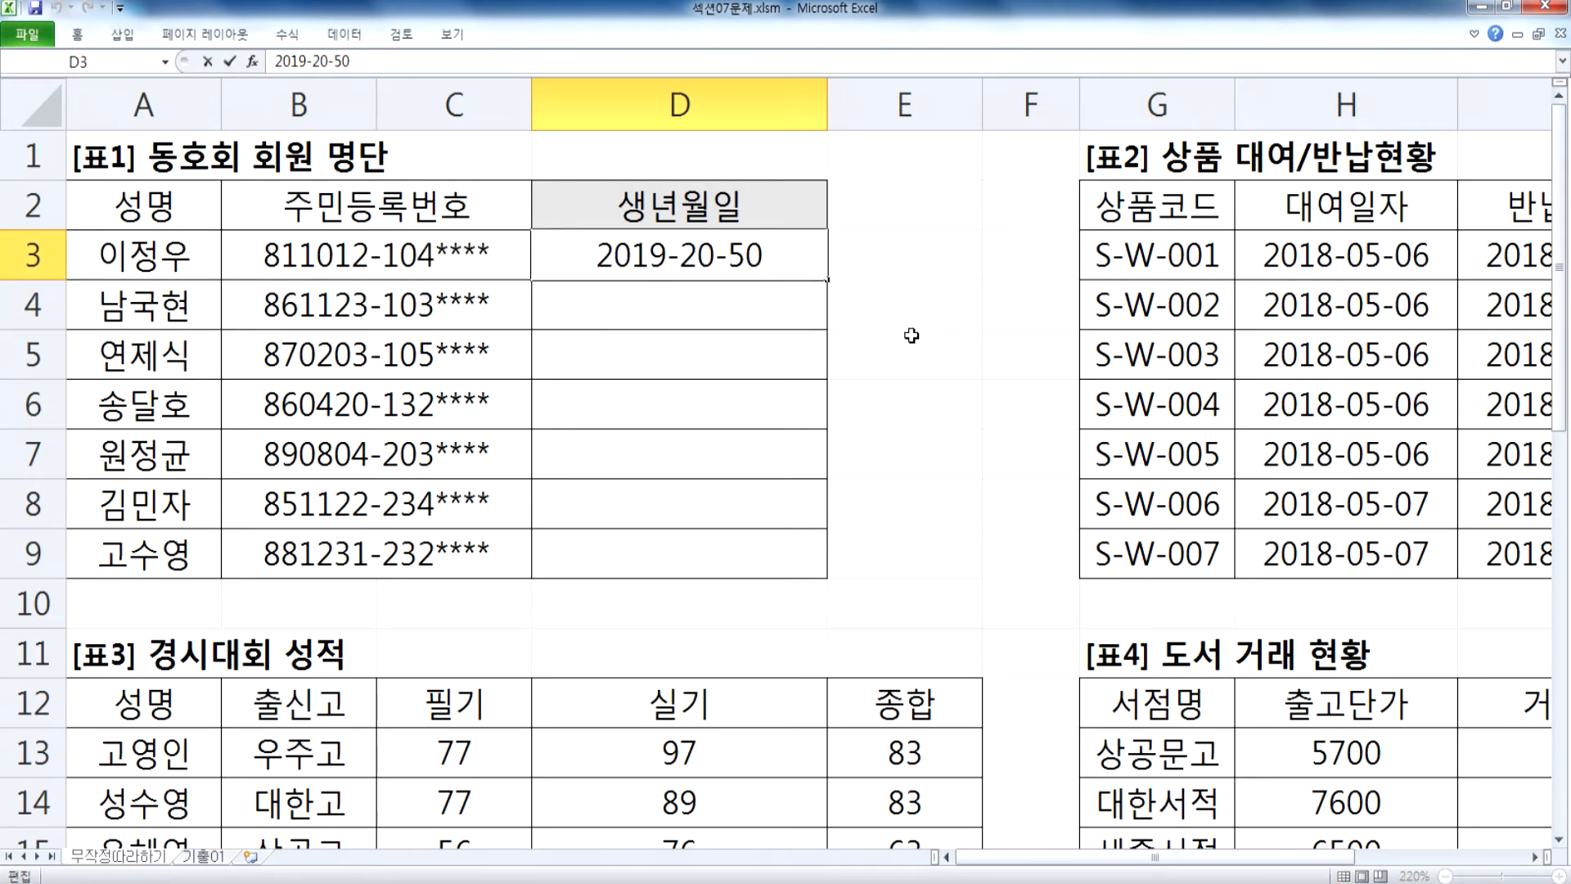
key("Escape")
key("Delete")
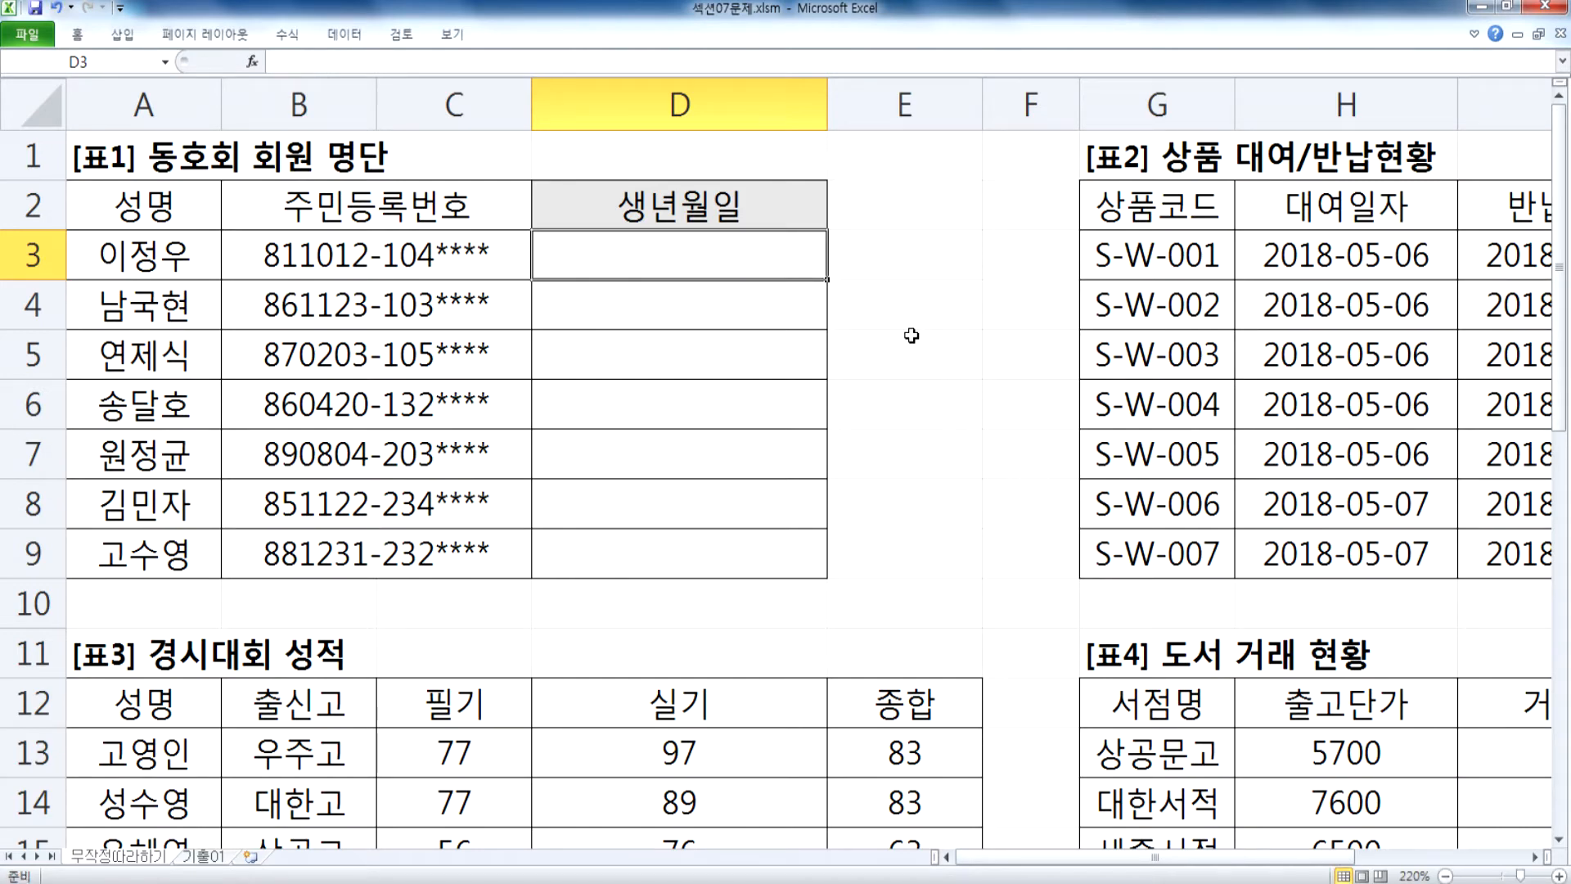
Step: Enter a DATE formula in D3 using the two-digit year, month and day from the registration number in B3
type("=DATE(")
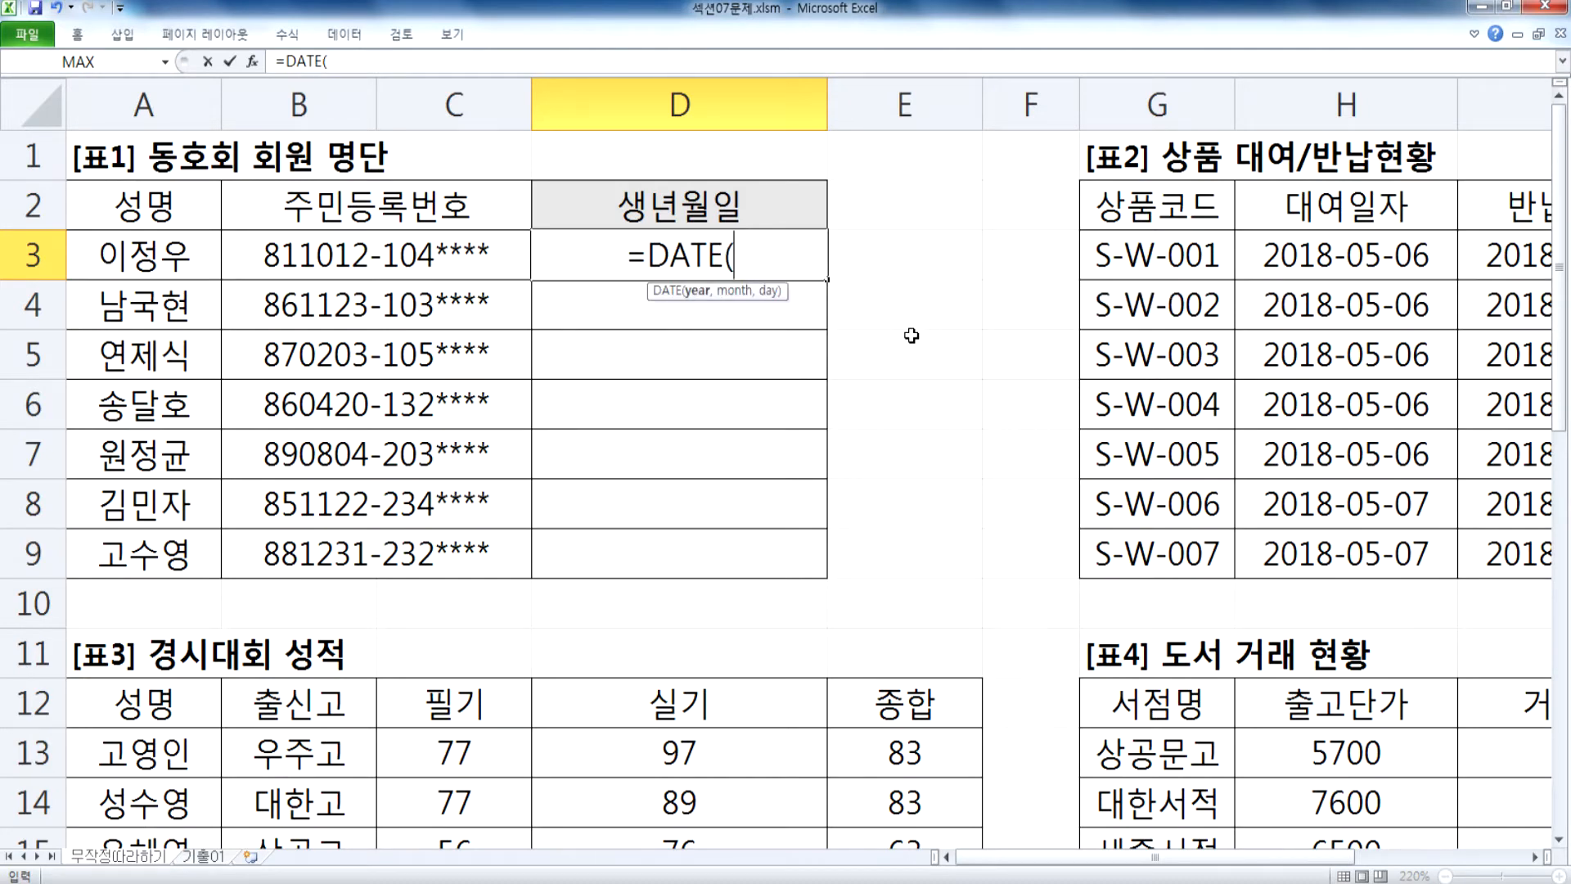
type("81")
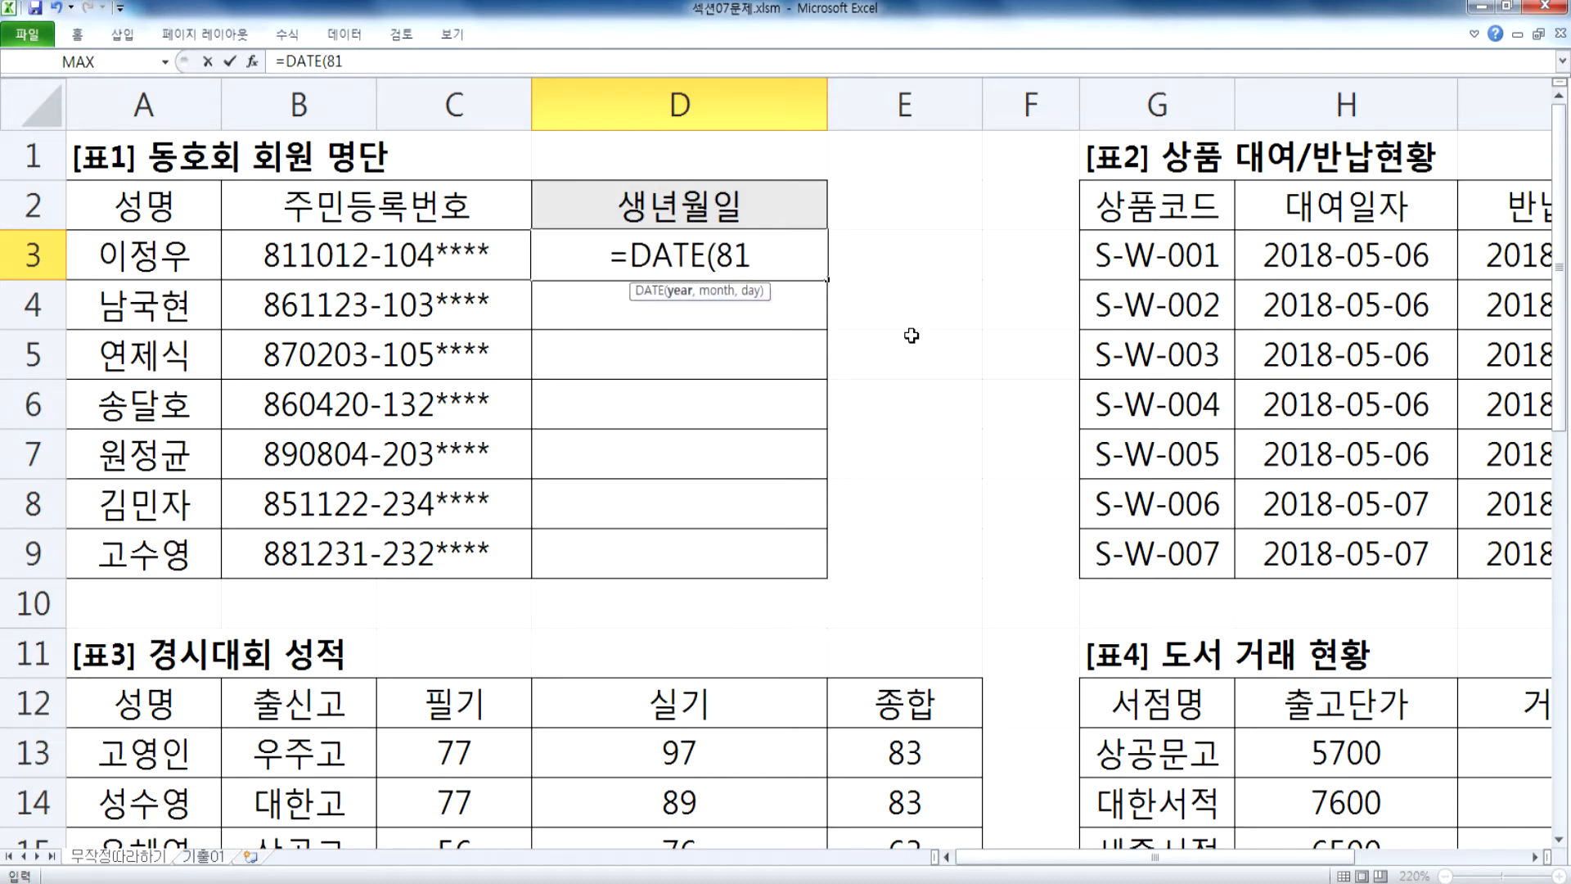
type(",10")
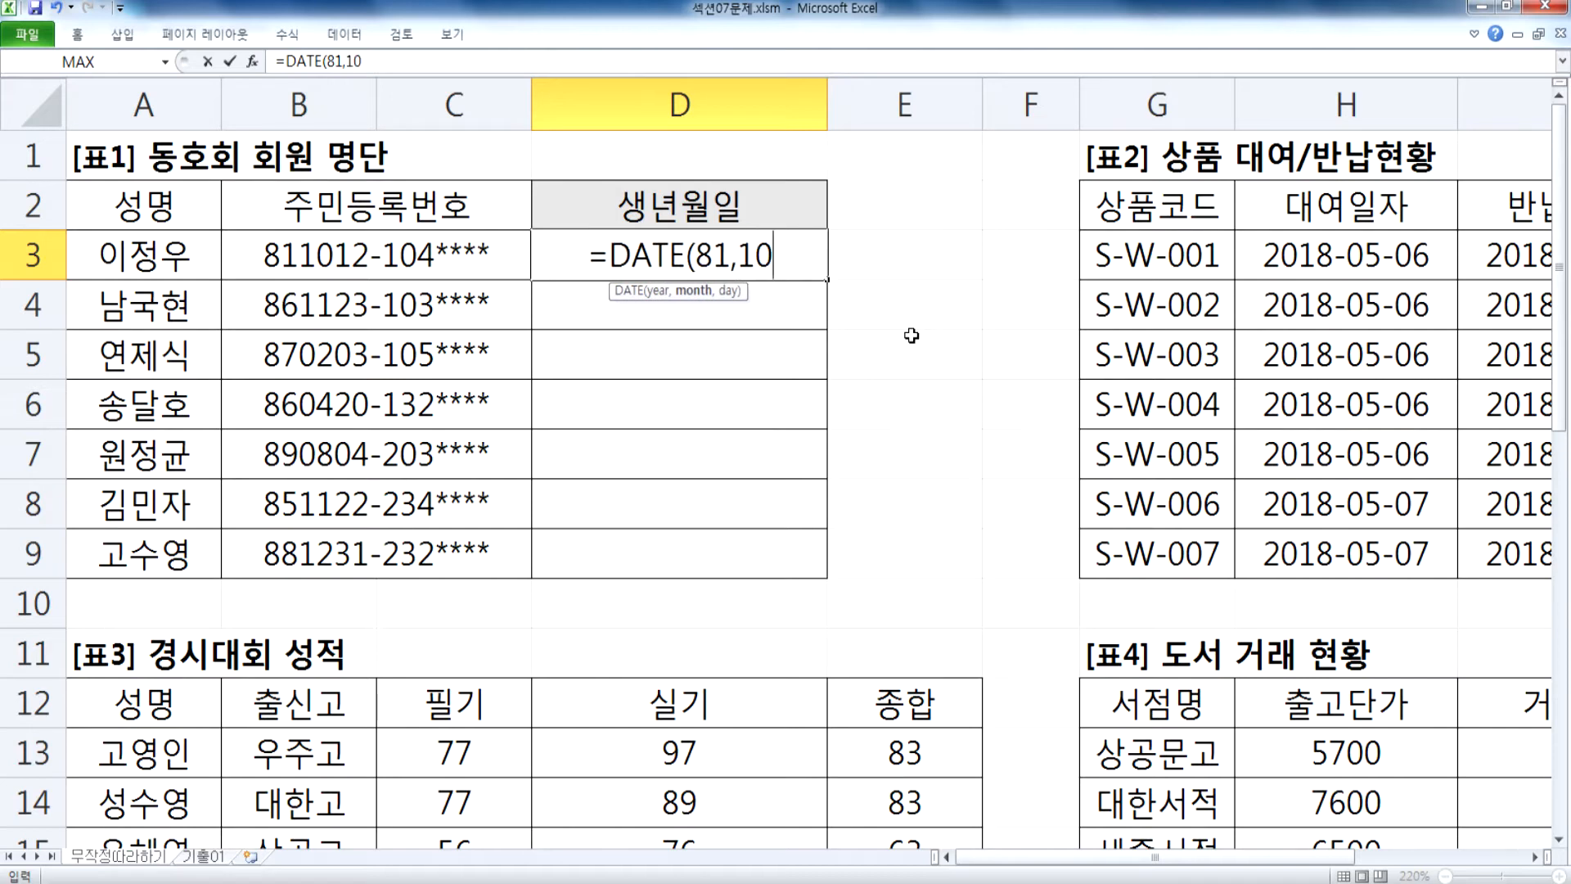
type(",12")
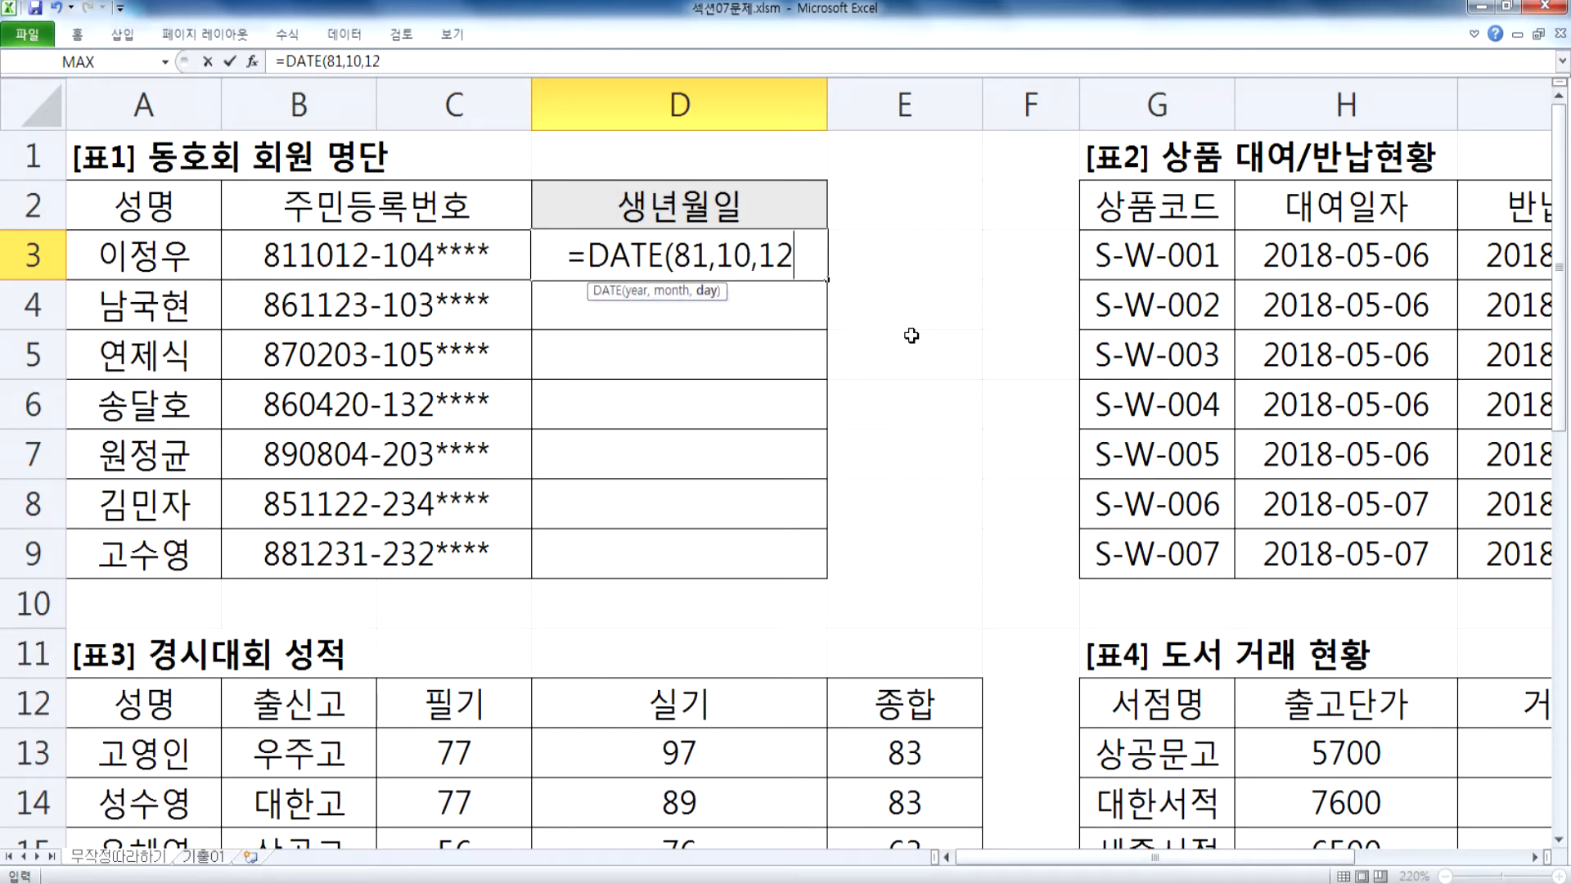
key("Return")
key("Up")
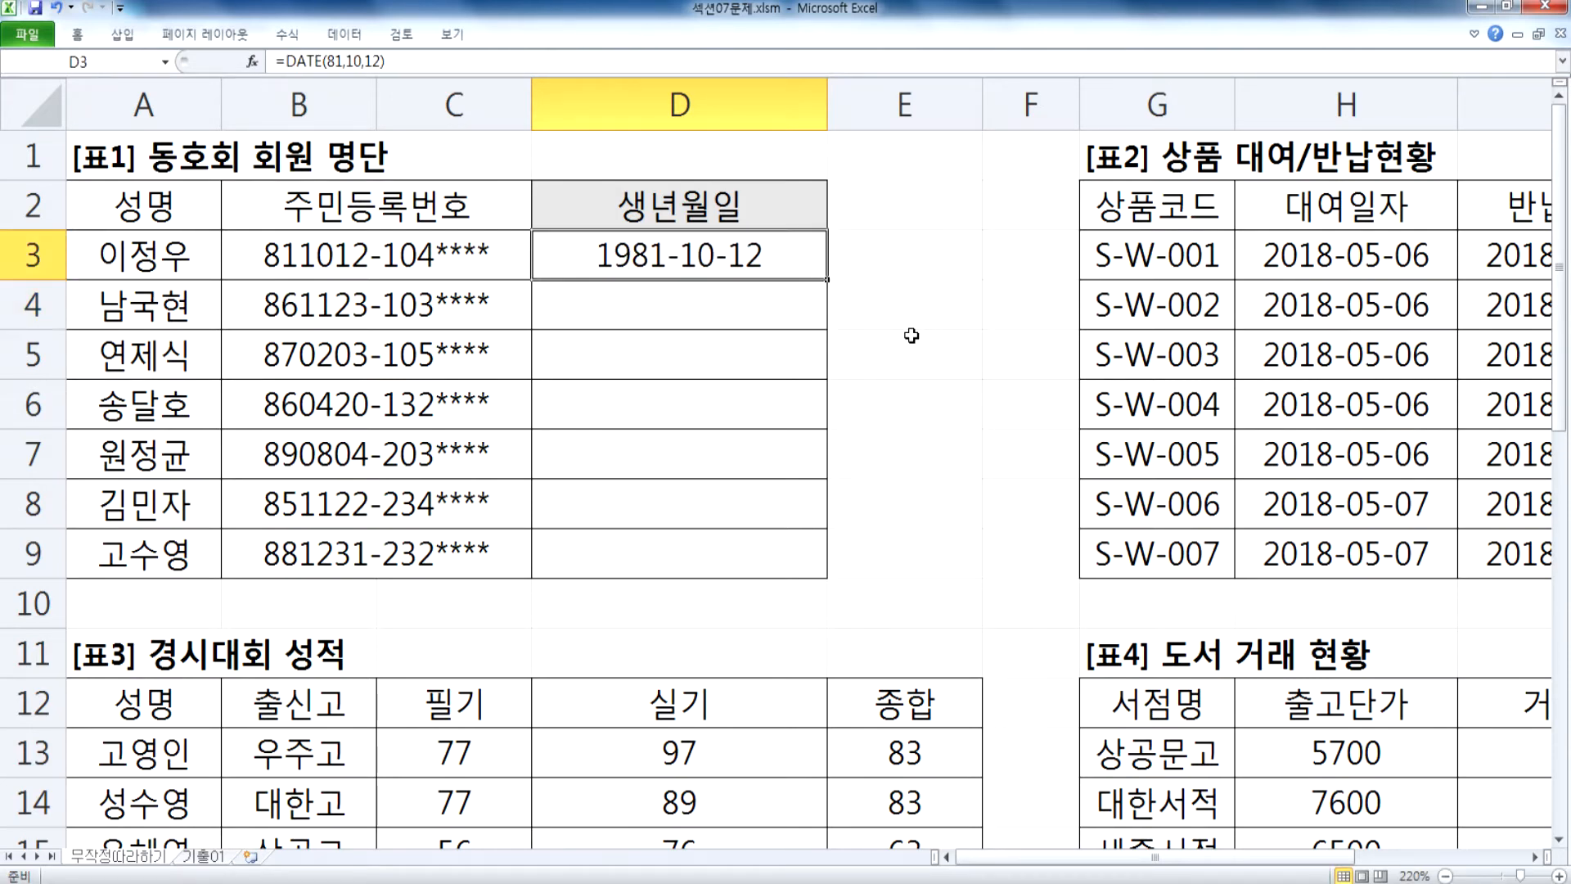
Step: Edit the DATE formula in D3 to put 19 before the two-digit year
key("F2")
key("Left")
key("Left")
key("Left")
key("Left")
key("Left")
key("Left")
key("Left")
key("Left")
key("Left")
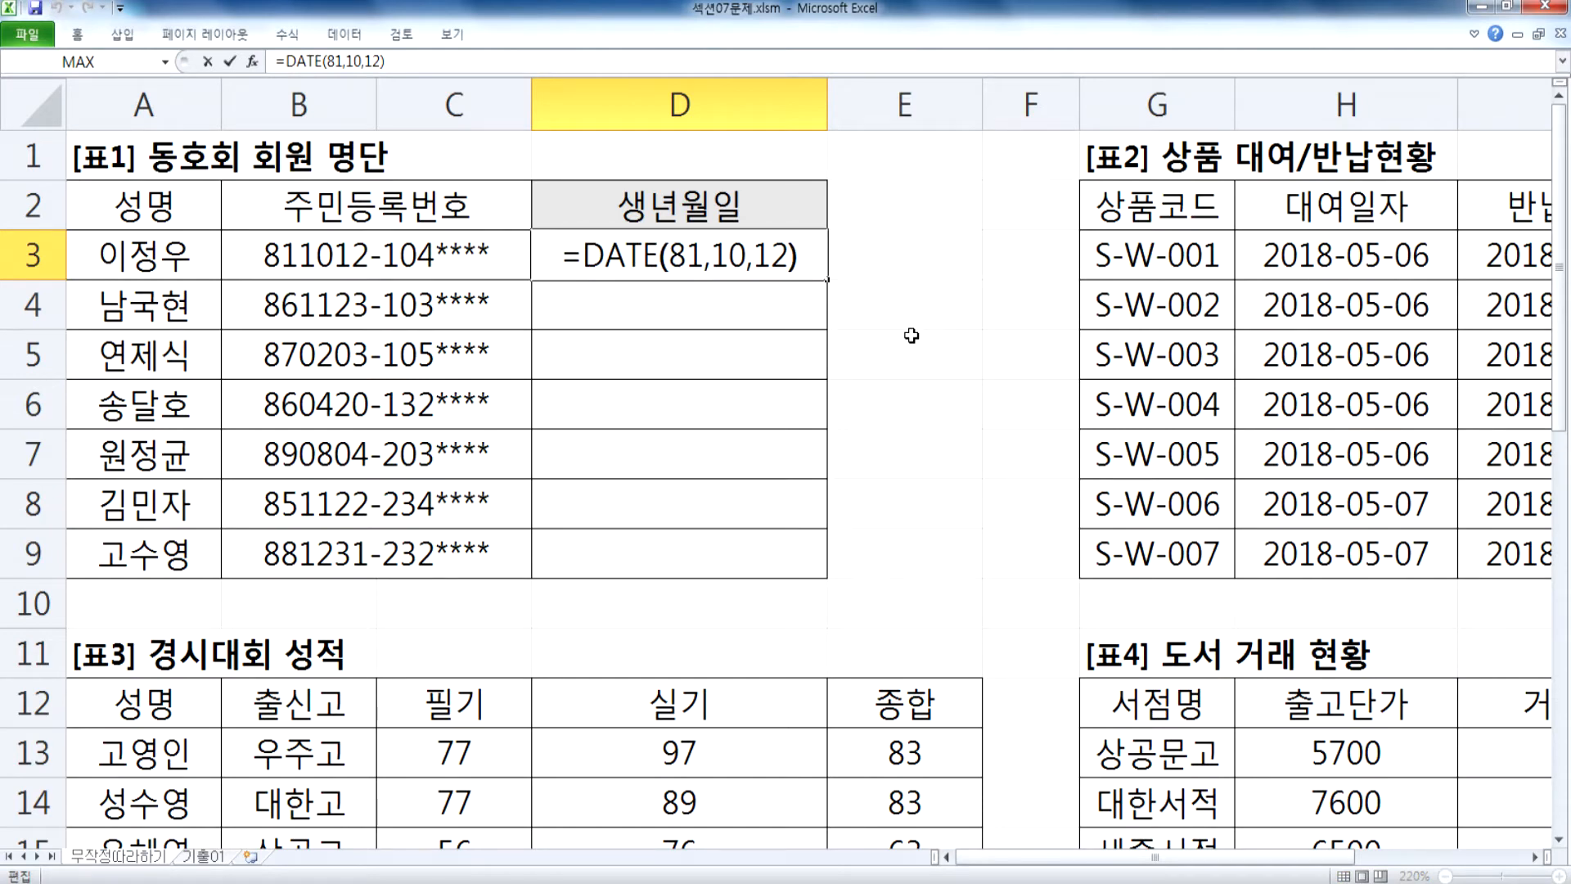
type("19")
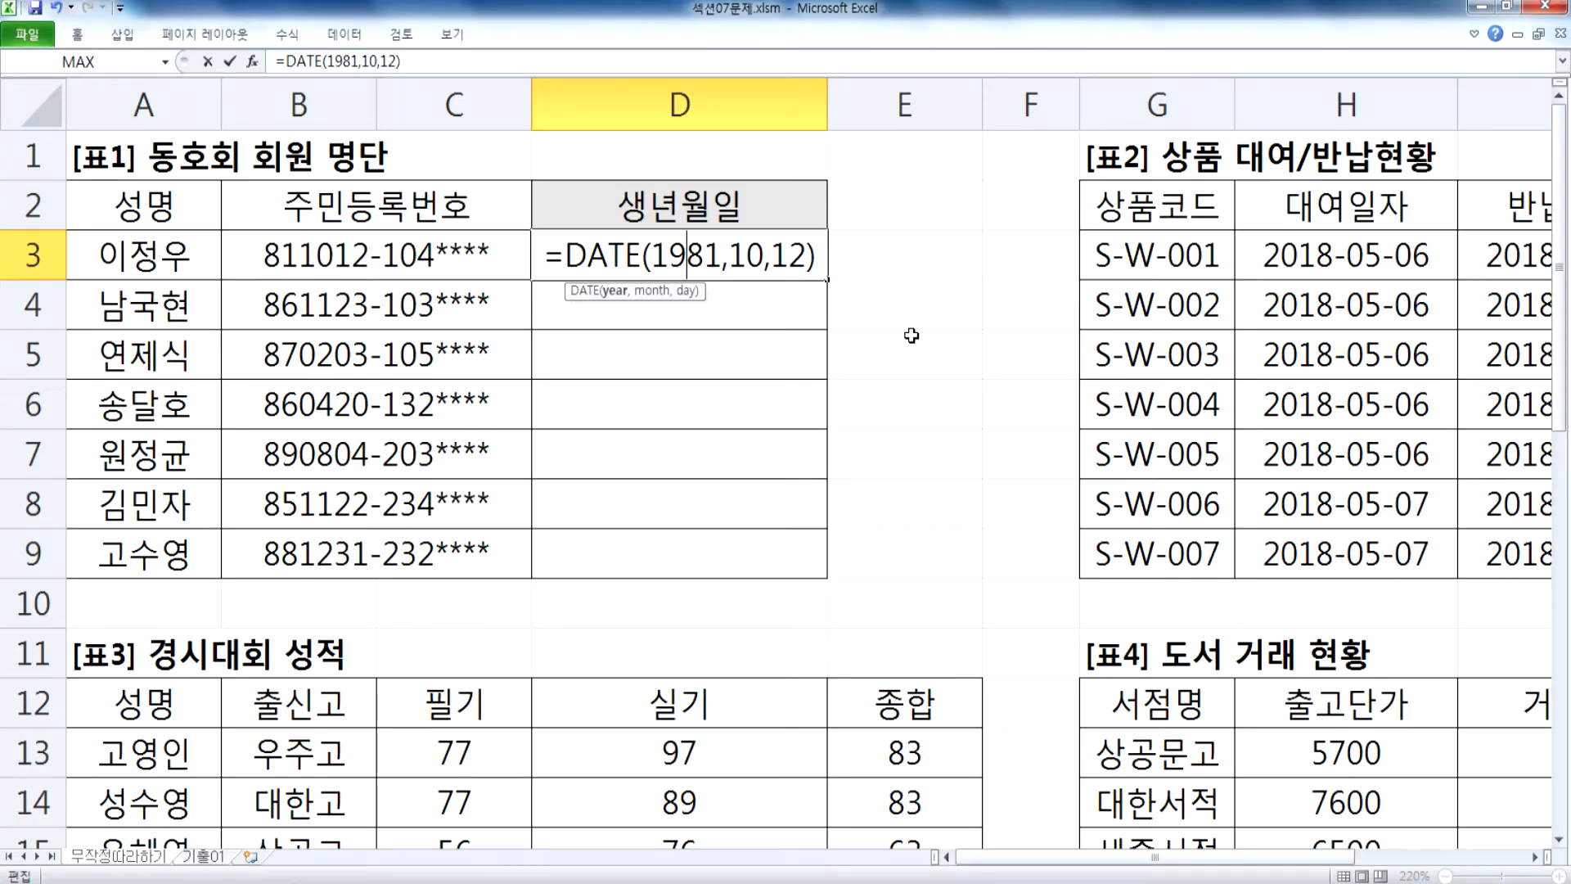
Step: Consult the "19"&LEFT example in the Notepad notes and insert & between 19 and the two-digit year in D3's formula in Excel
key("alt+Tab")
scroll(150, 298, "up", 3)
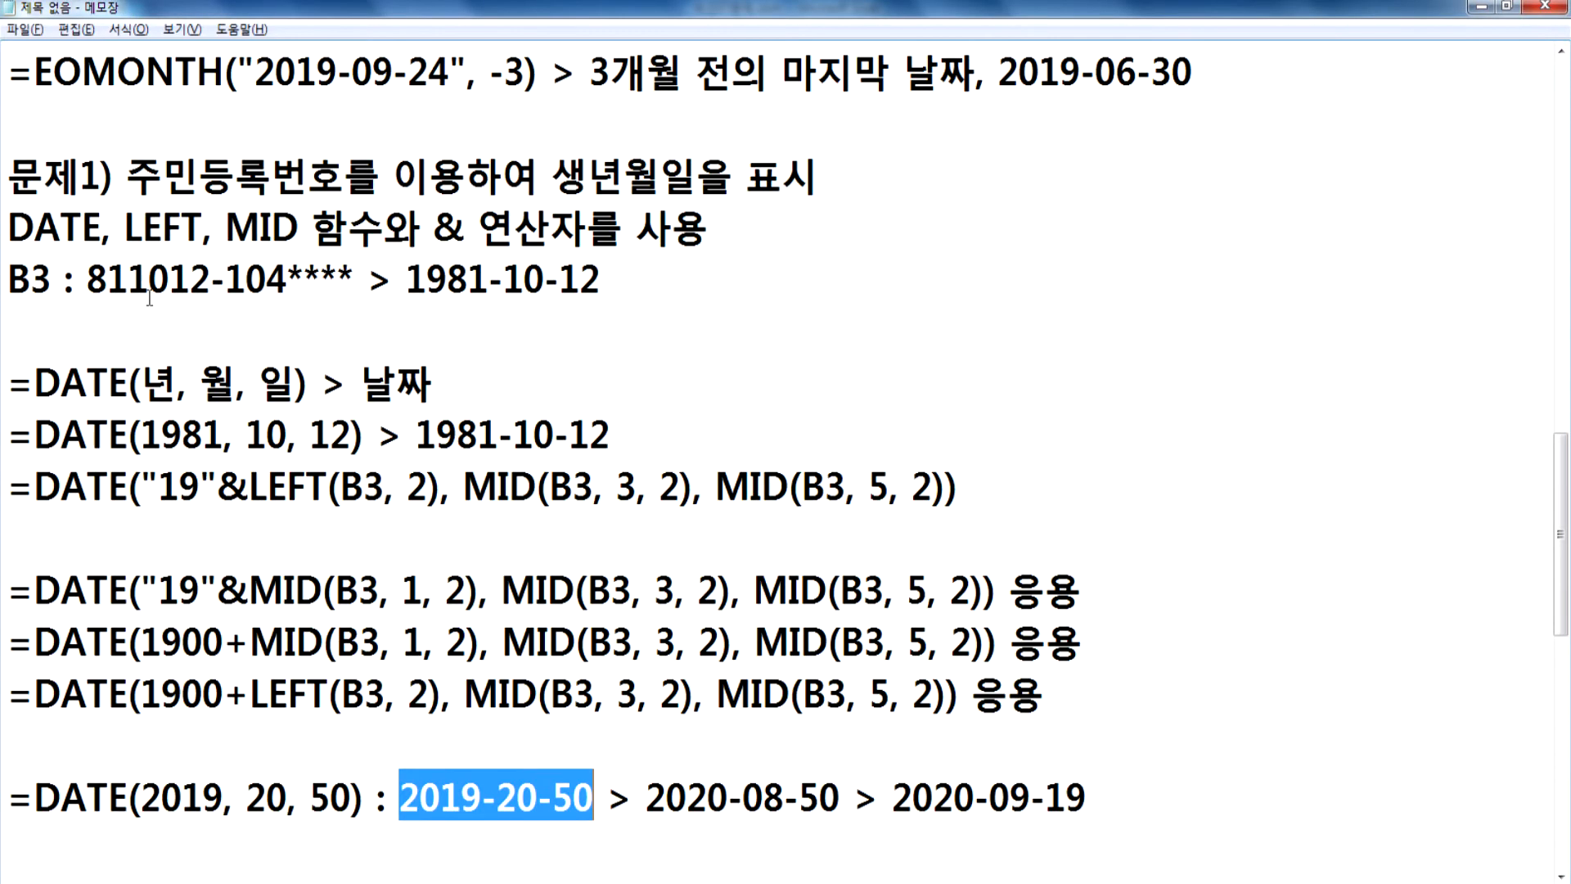
left_click_drag(439, 237, 461, 232)
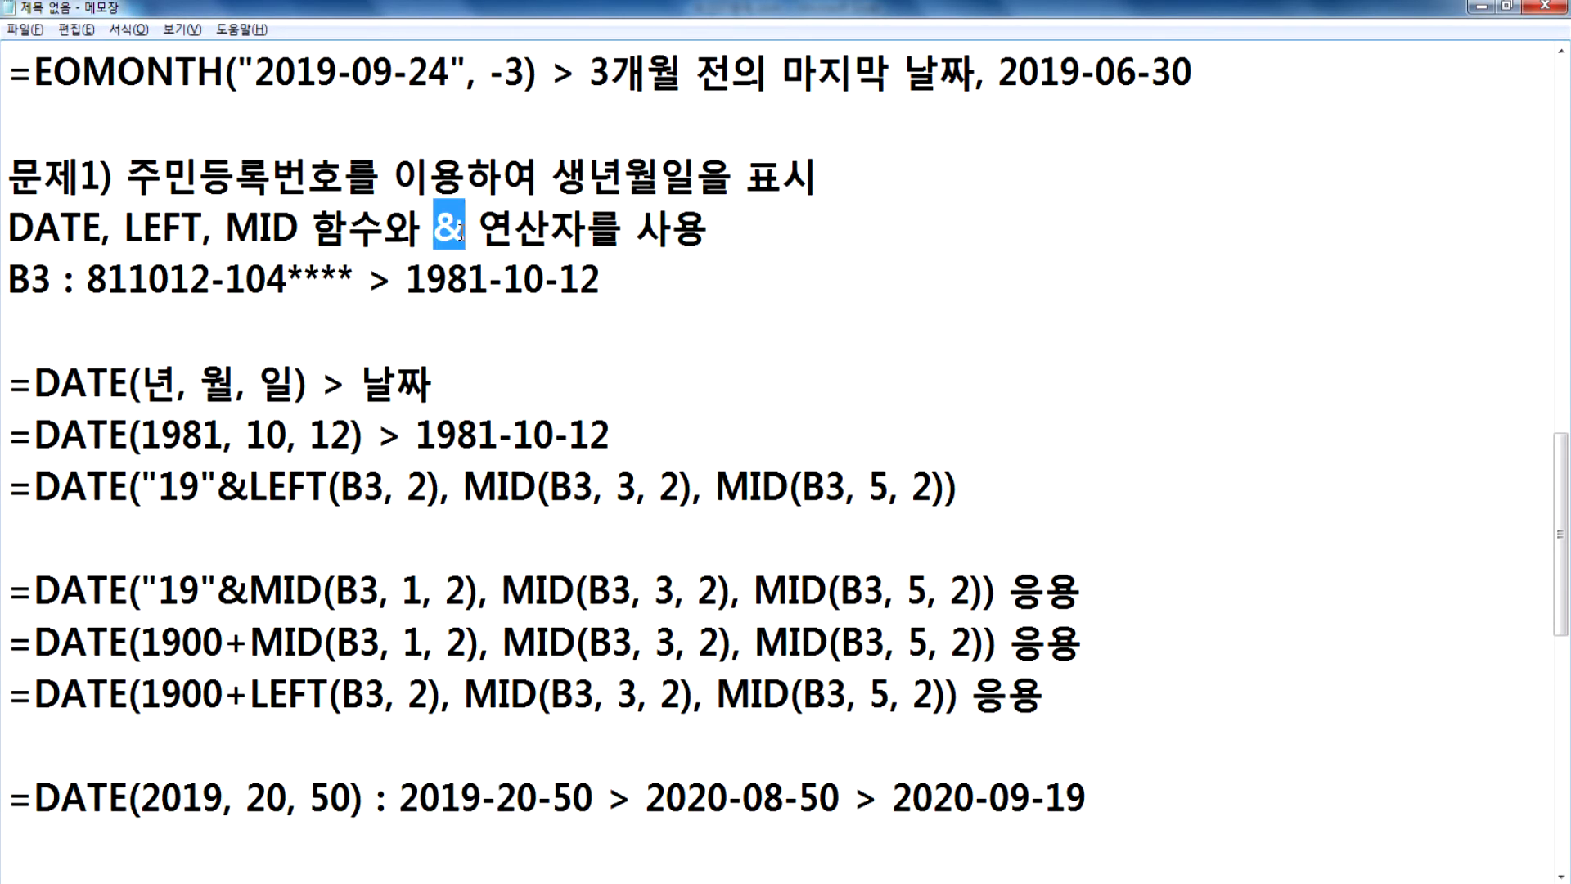
left_click_drag(156, 490, 219, 489)
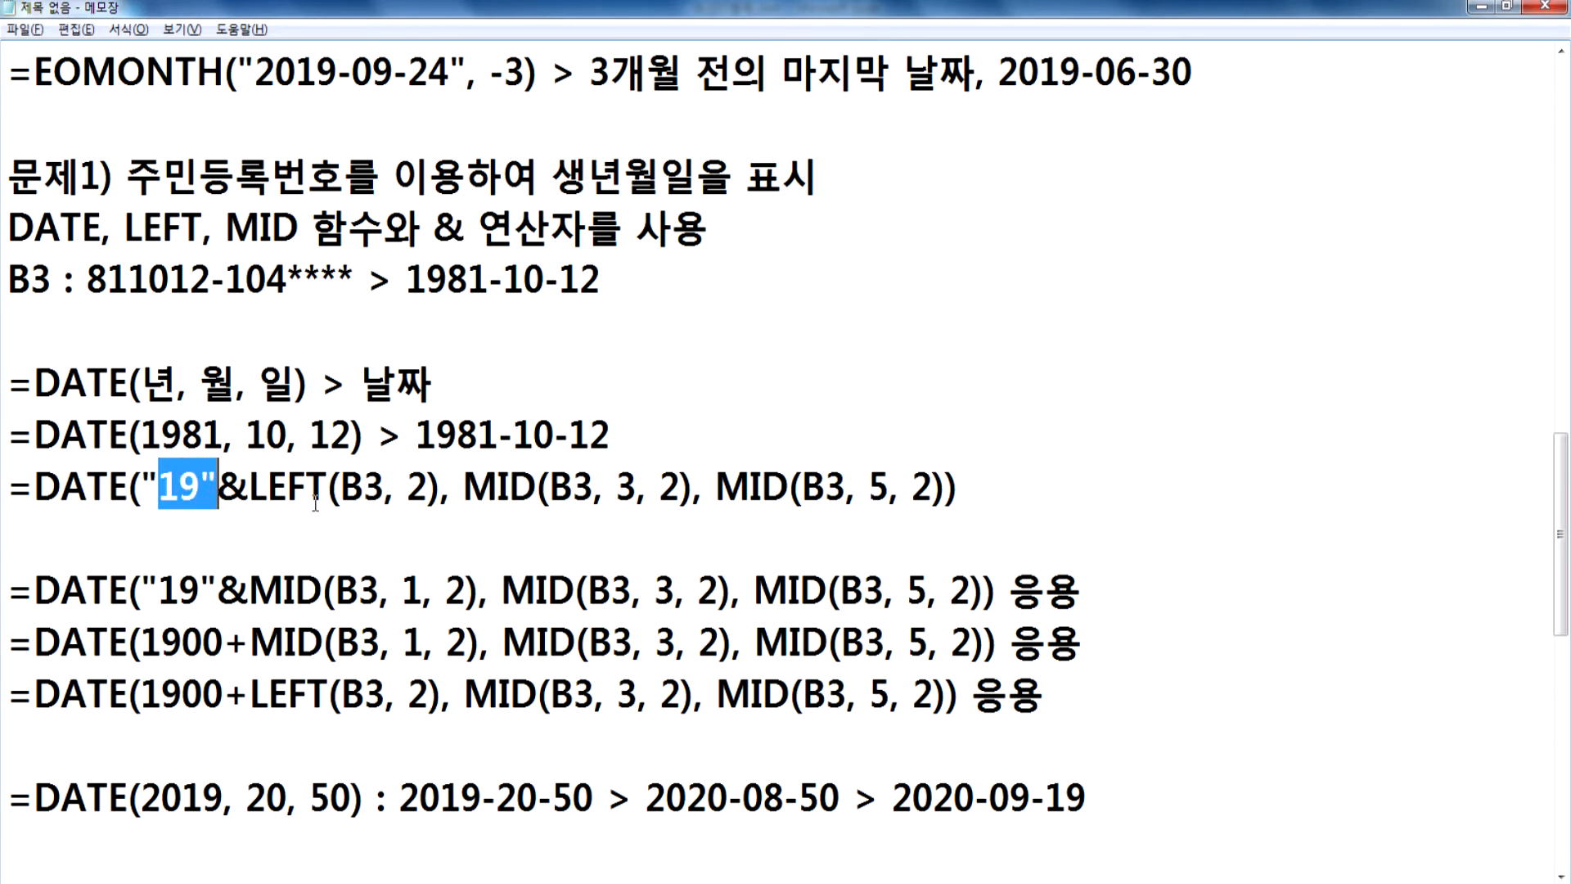
key("alt+Tab")
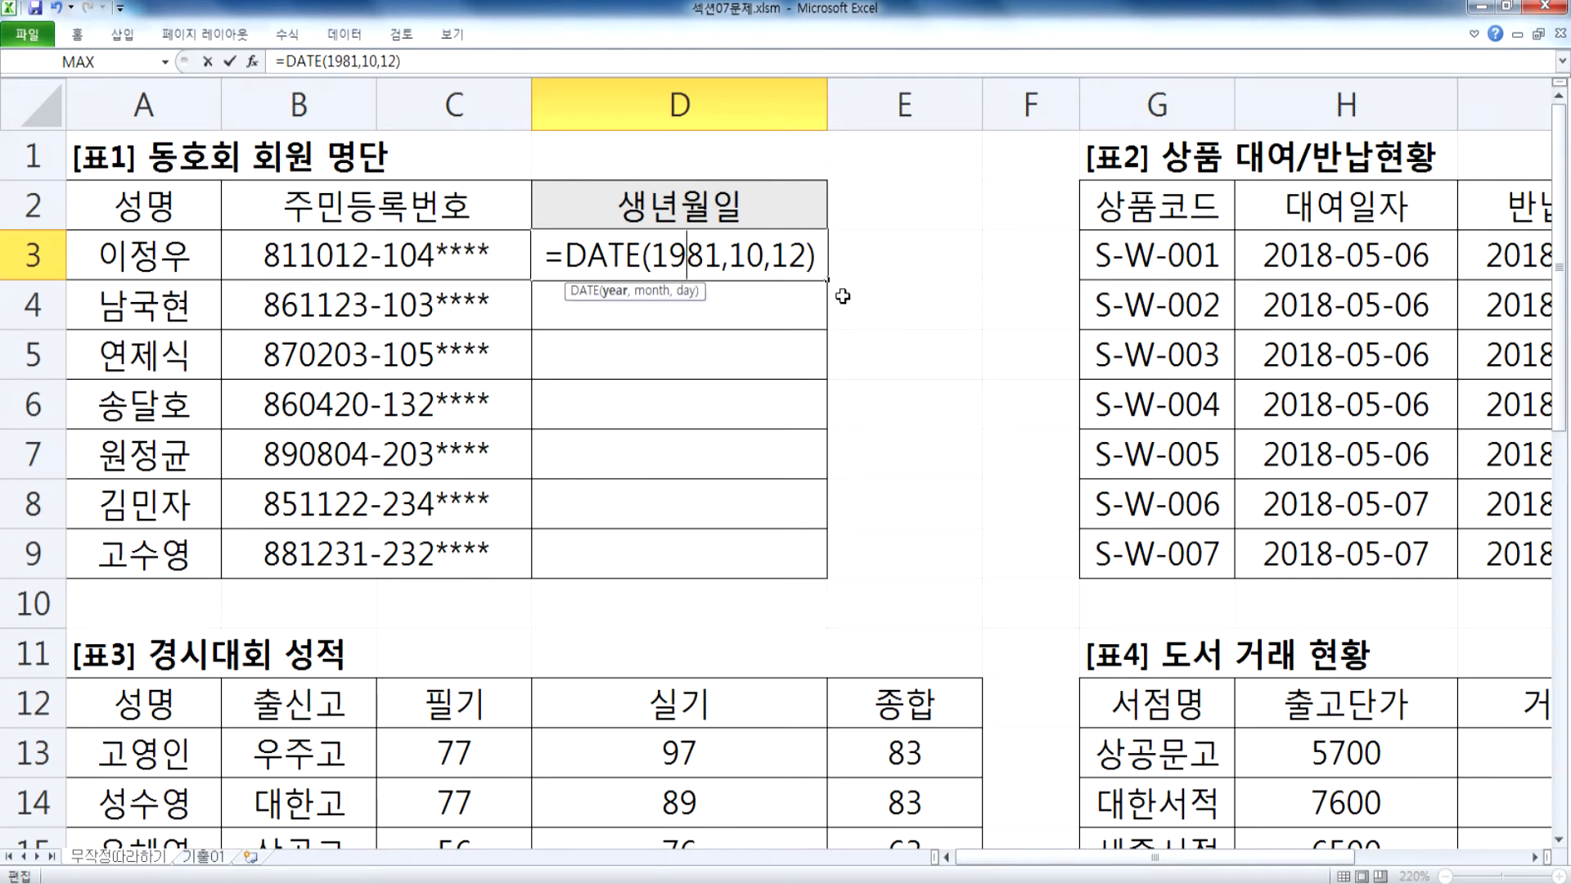
type("&")
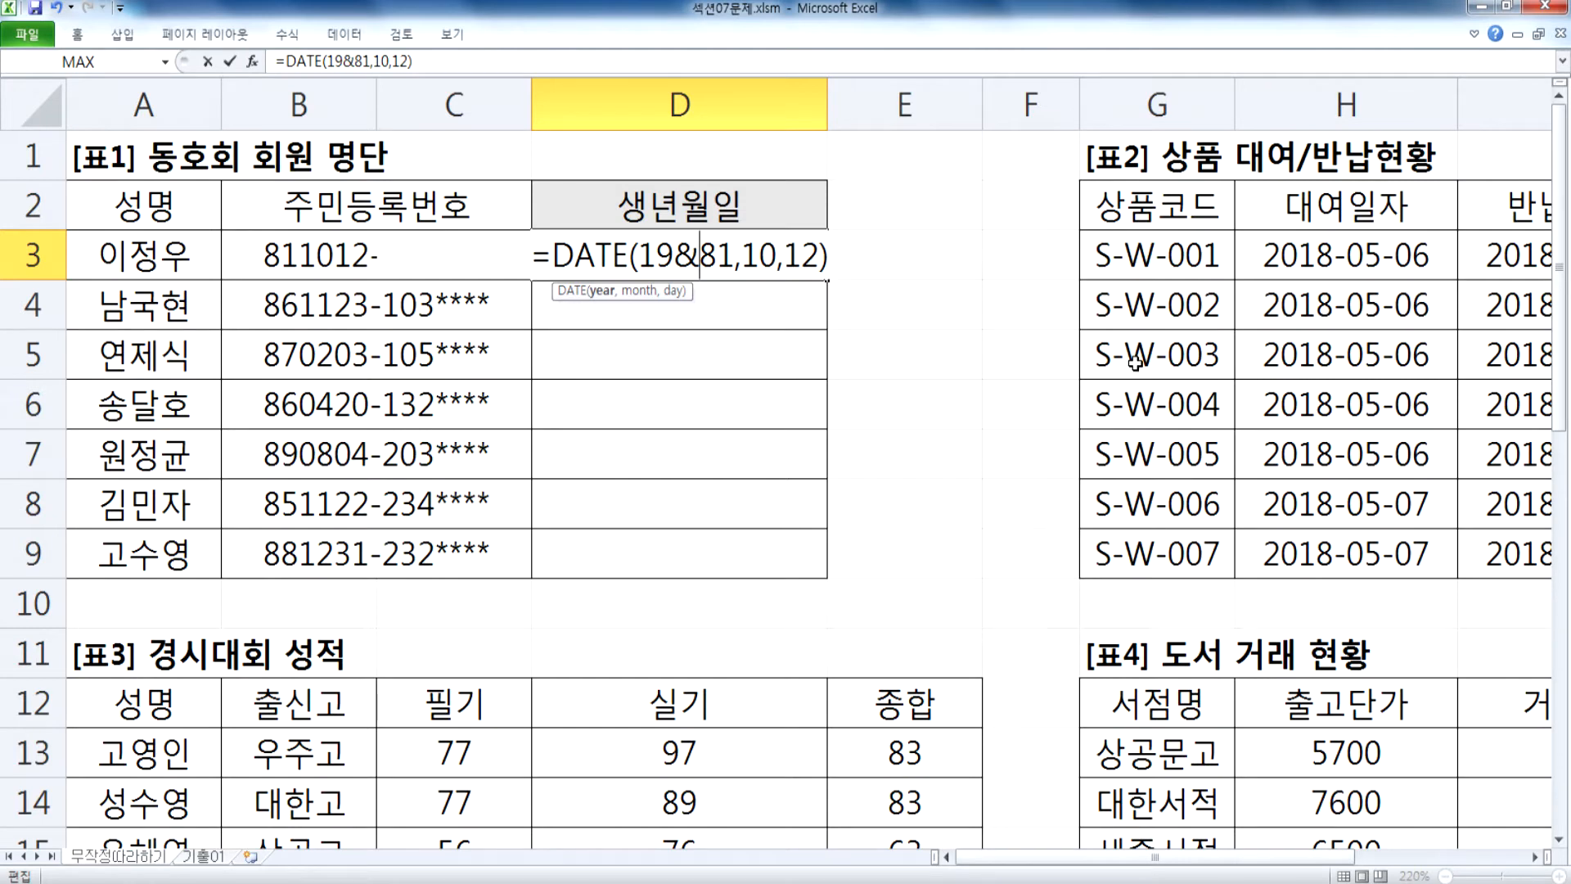
key("Return")
key("Up")
Step: Replace the literal two-digit year in D3's DATE formula with LEFT(B3,2)
key("F2")
key("Left")
key("Left")
key("Left")
key("Left")
key("Left")
key("Left")
key("Left")
key("Left")
key("Left")
key("shift+Right")
key("shift+Right")
type("LEFT(")
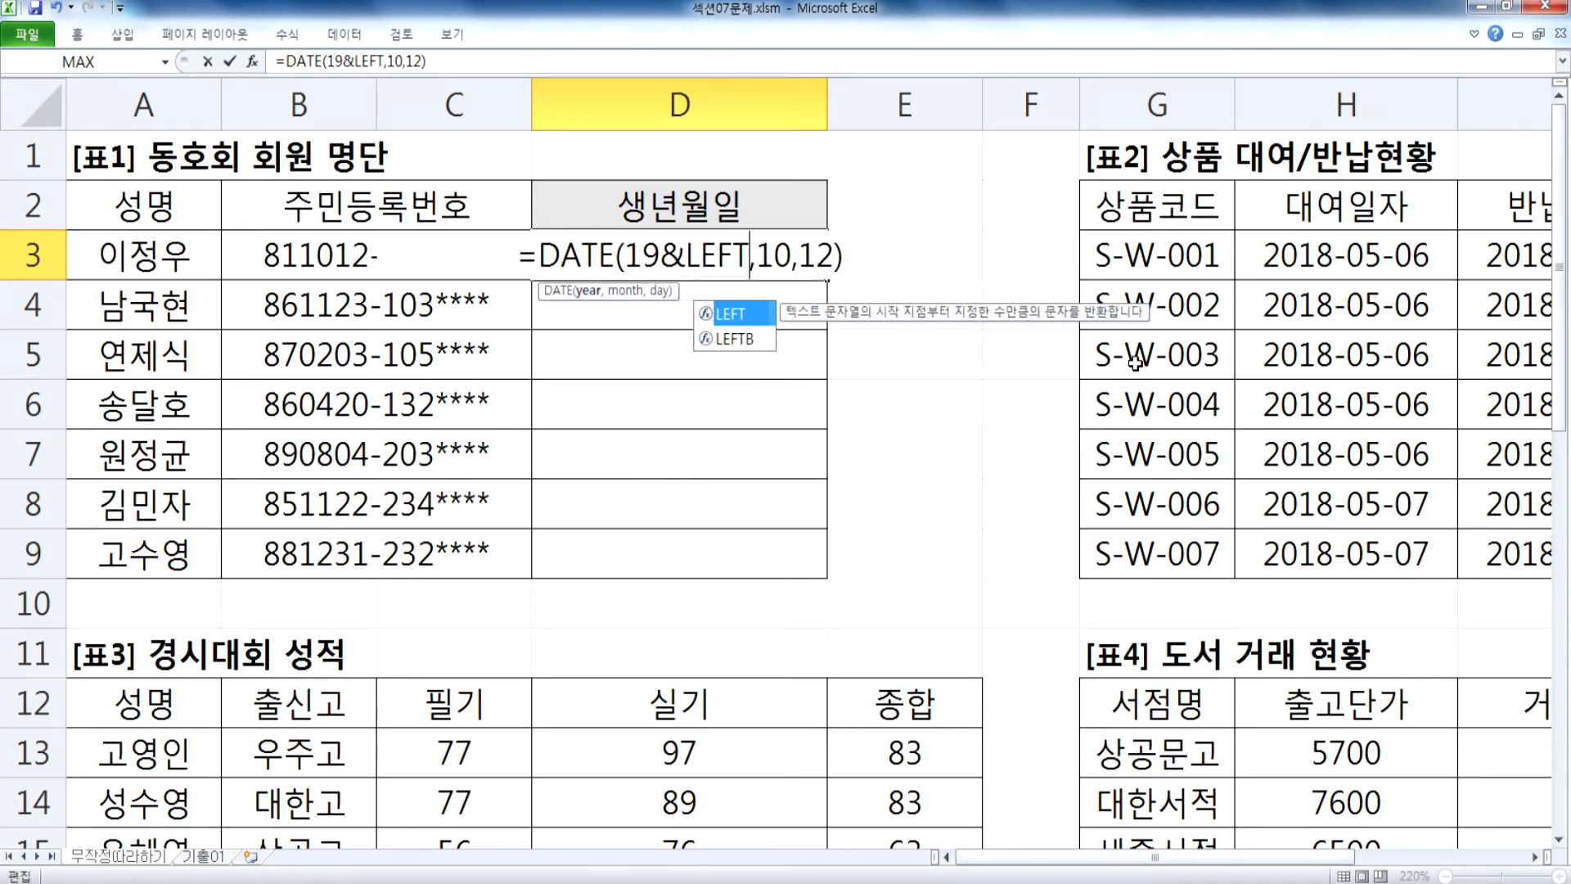
left_click(250, 251)
type(",2)")
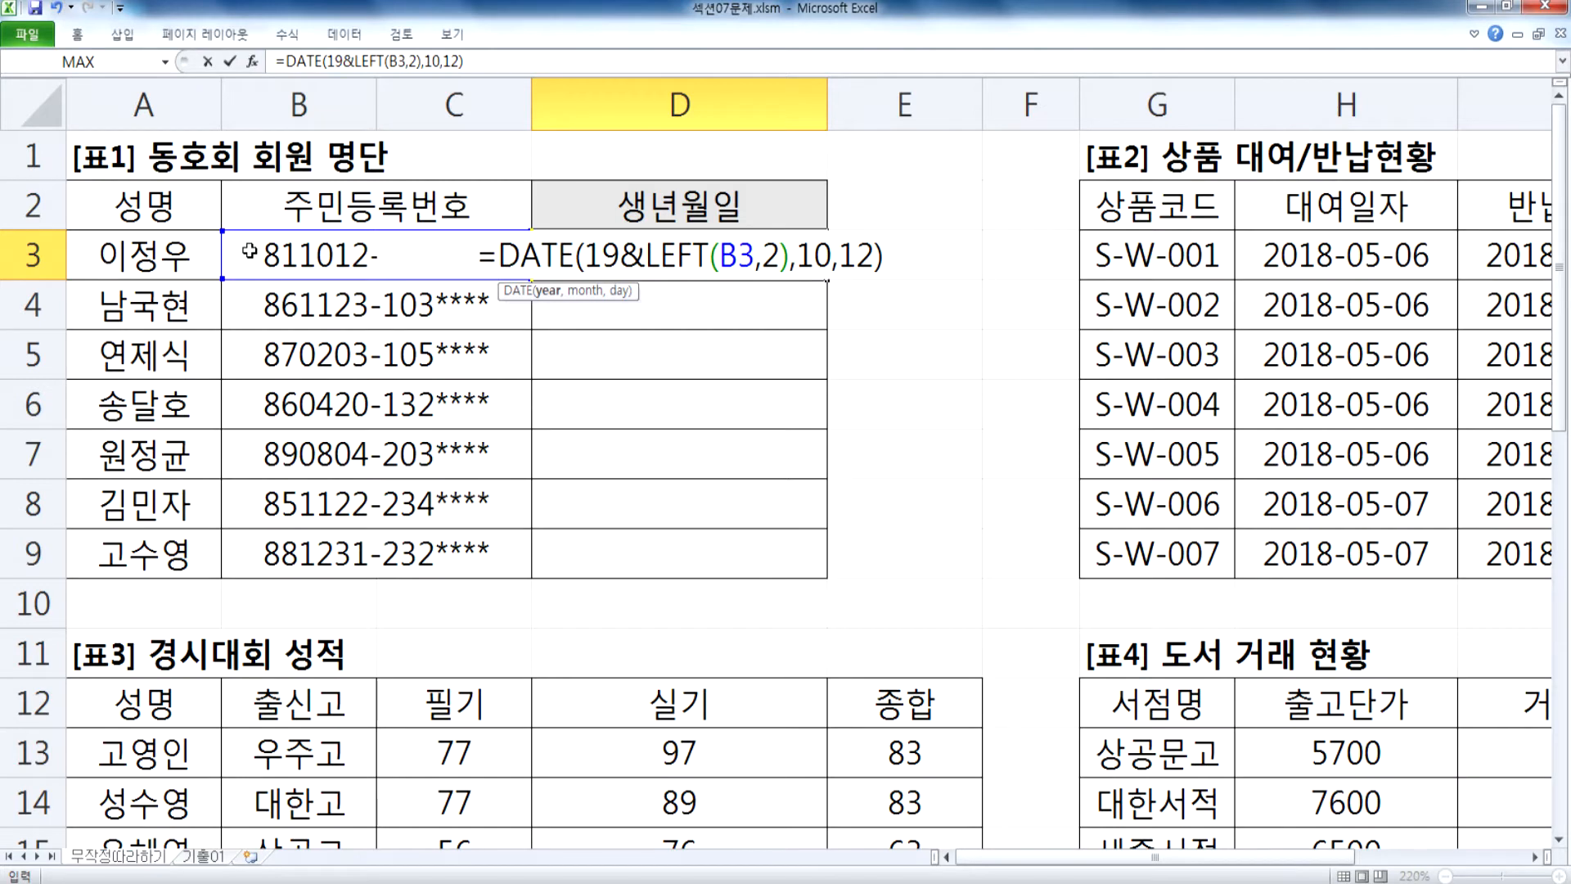
Step: Replace the literal month in D3's DATE formula with MID(B3,3,2)
key("Return")
key("Up")
key("F2")
key("Left")
key("Left")
key("Left")
key("Left")
key("Left")
key("Left")
key("Left")
key("Right")
key("shift+Right")
key("shift+Right")
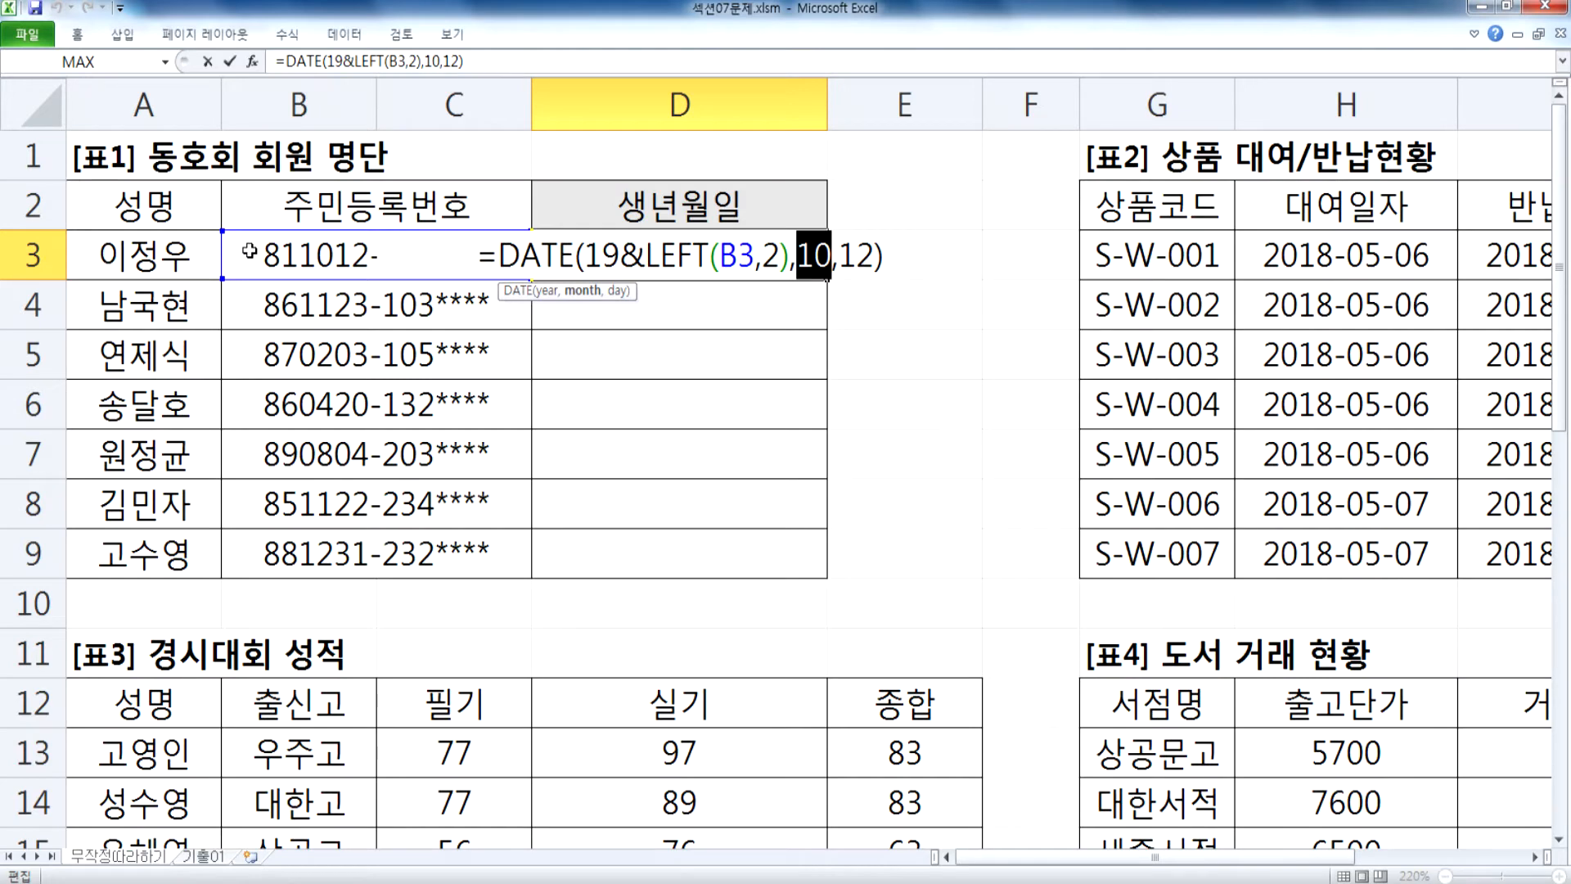
type("MID(")
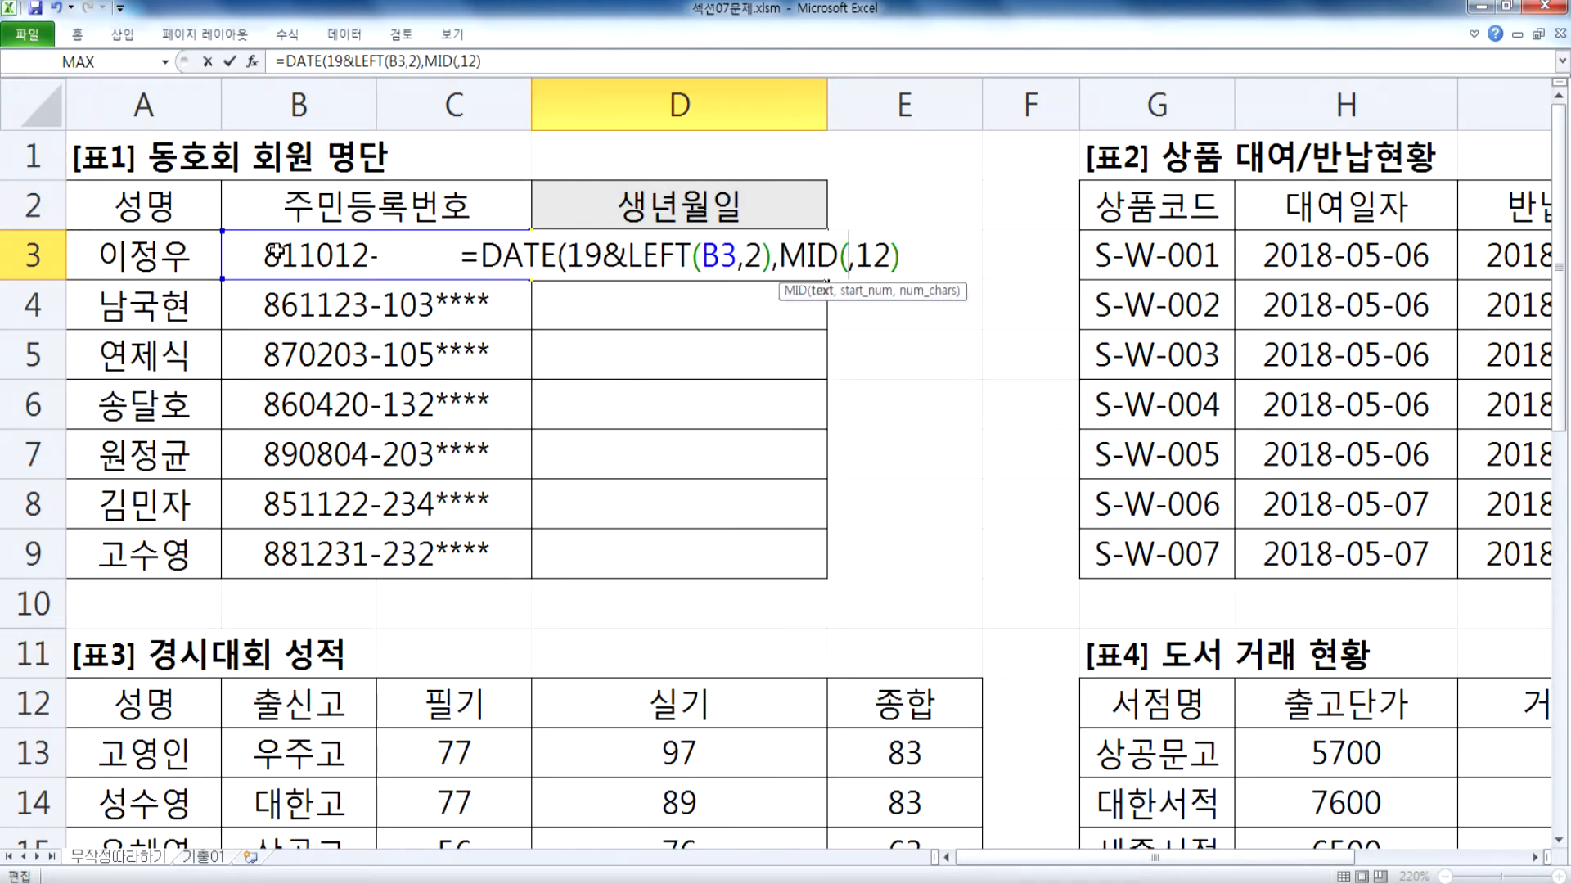
left_click(275, 255)
type(",3,2")
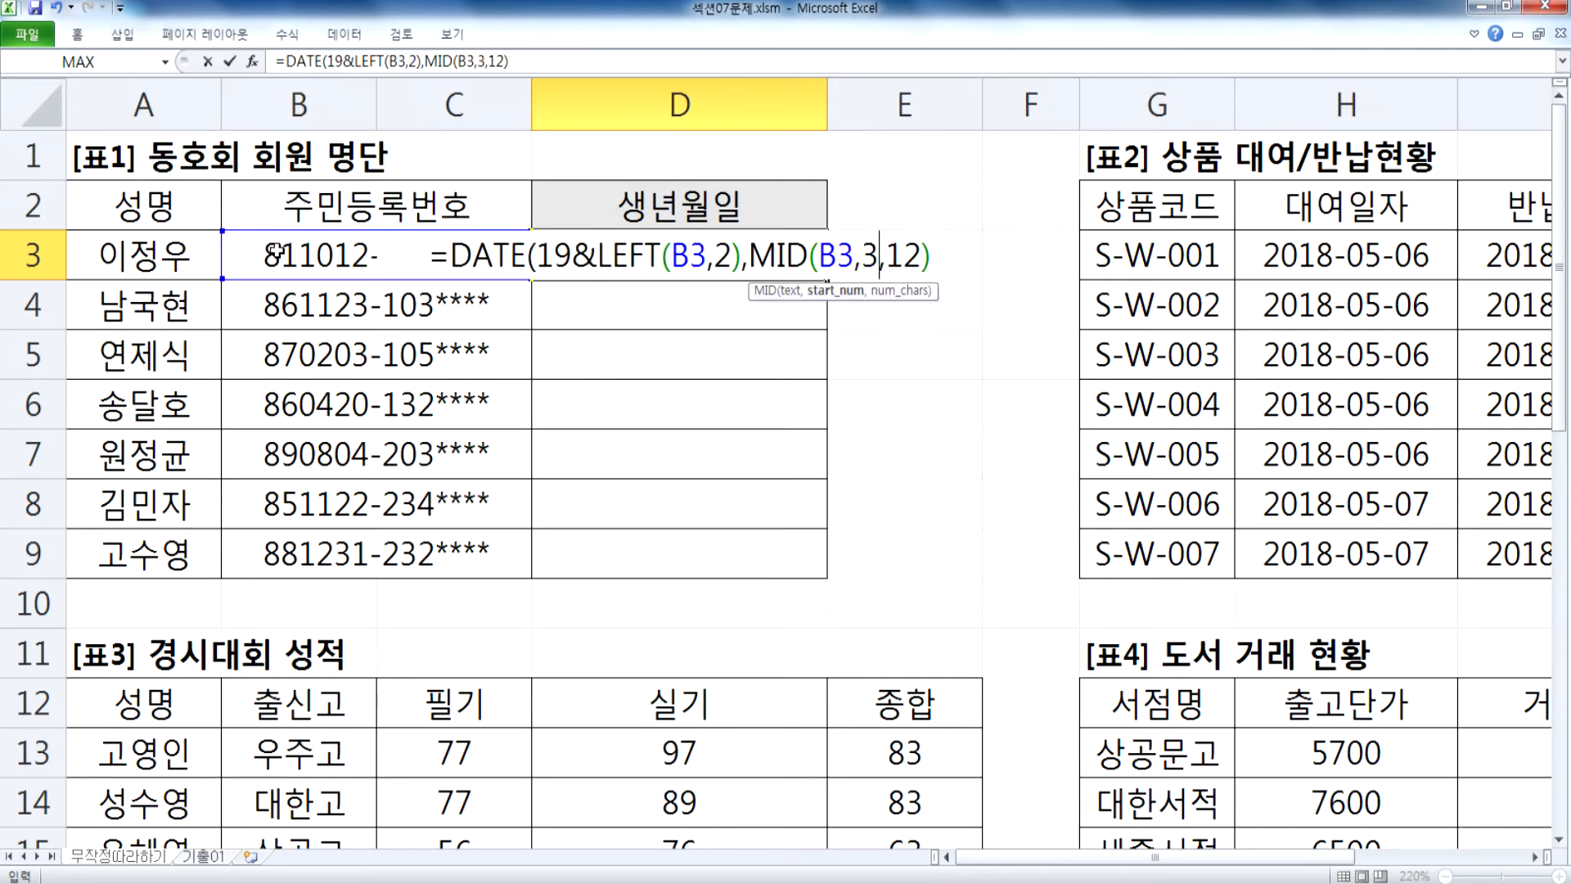
type("),")
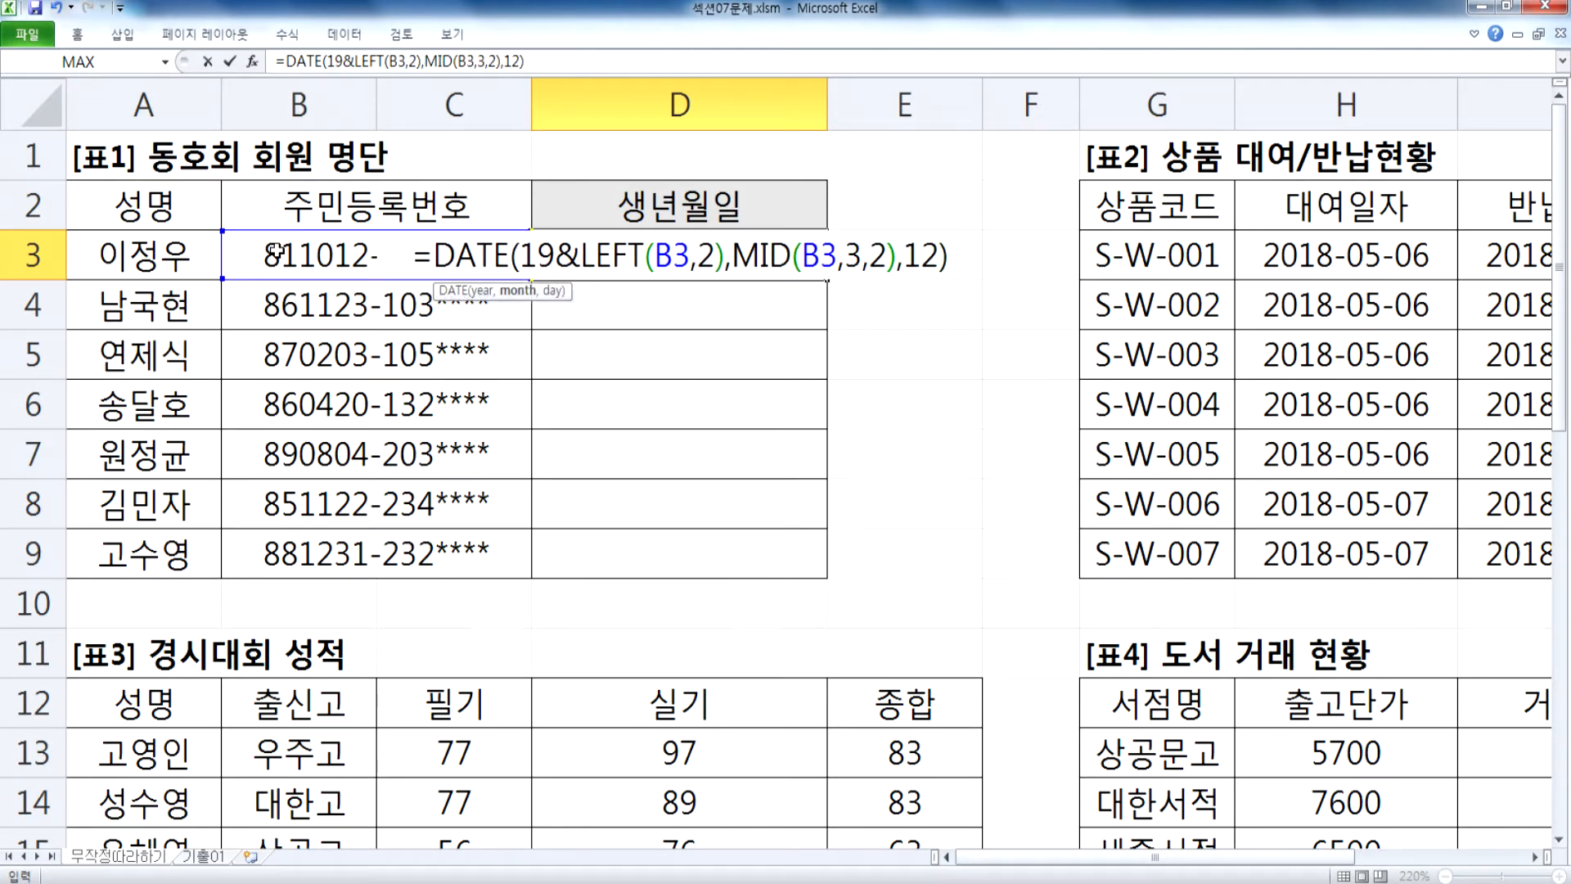
key("Return")
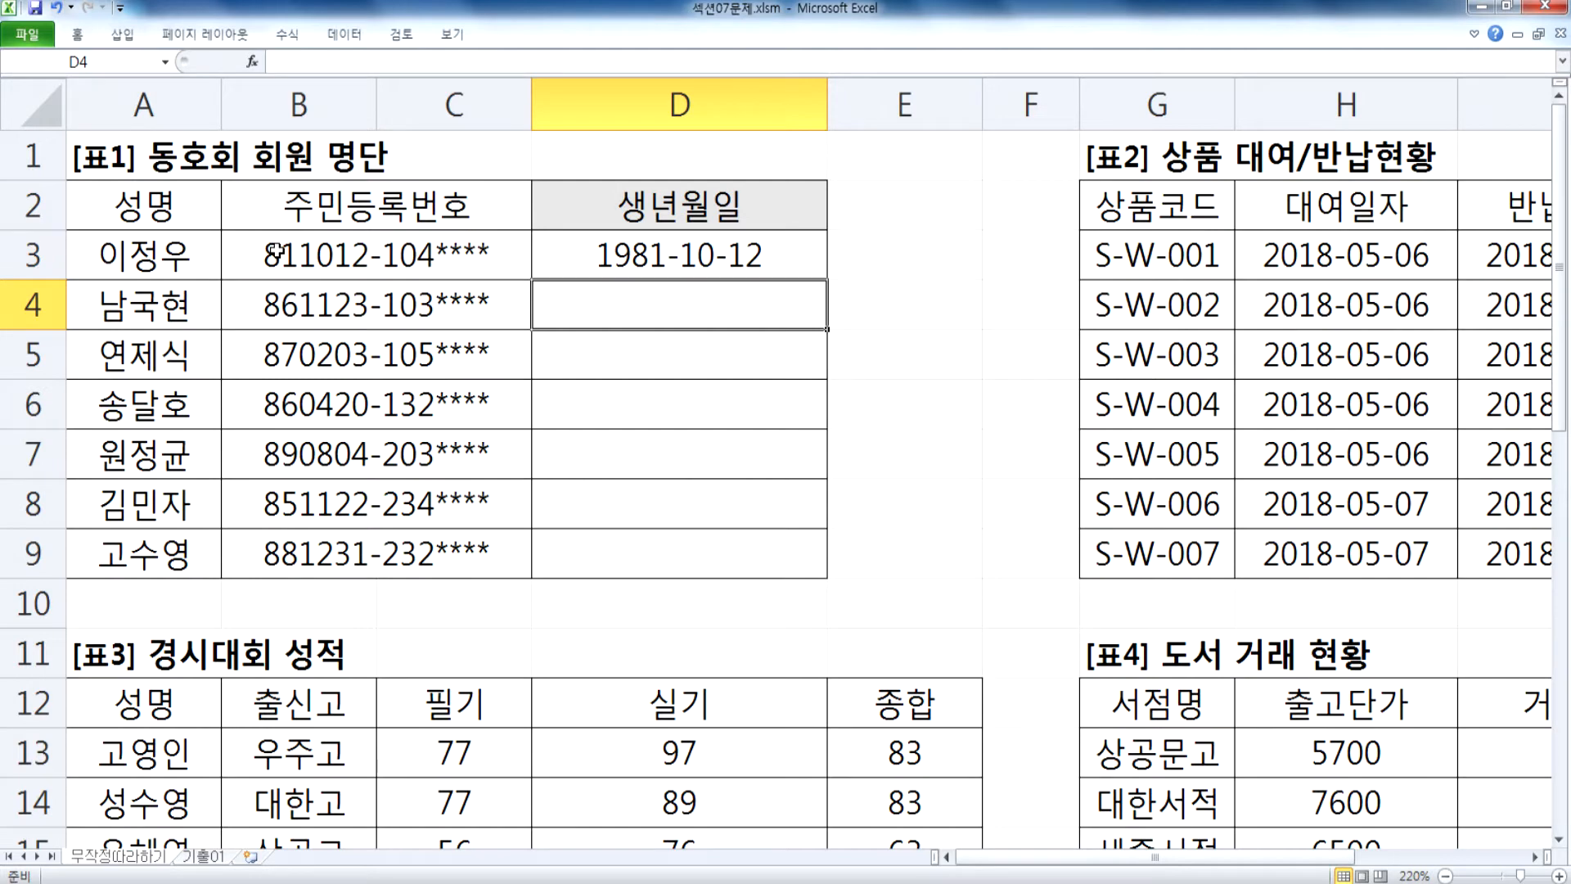
Step: Replace the literal day in D3's DATE formula with MID(B3,5,2)
double_click(774, 244)
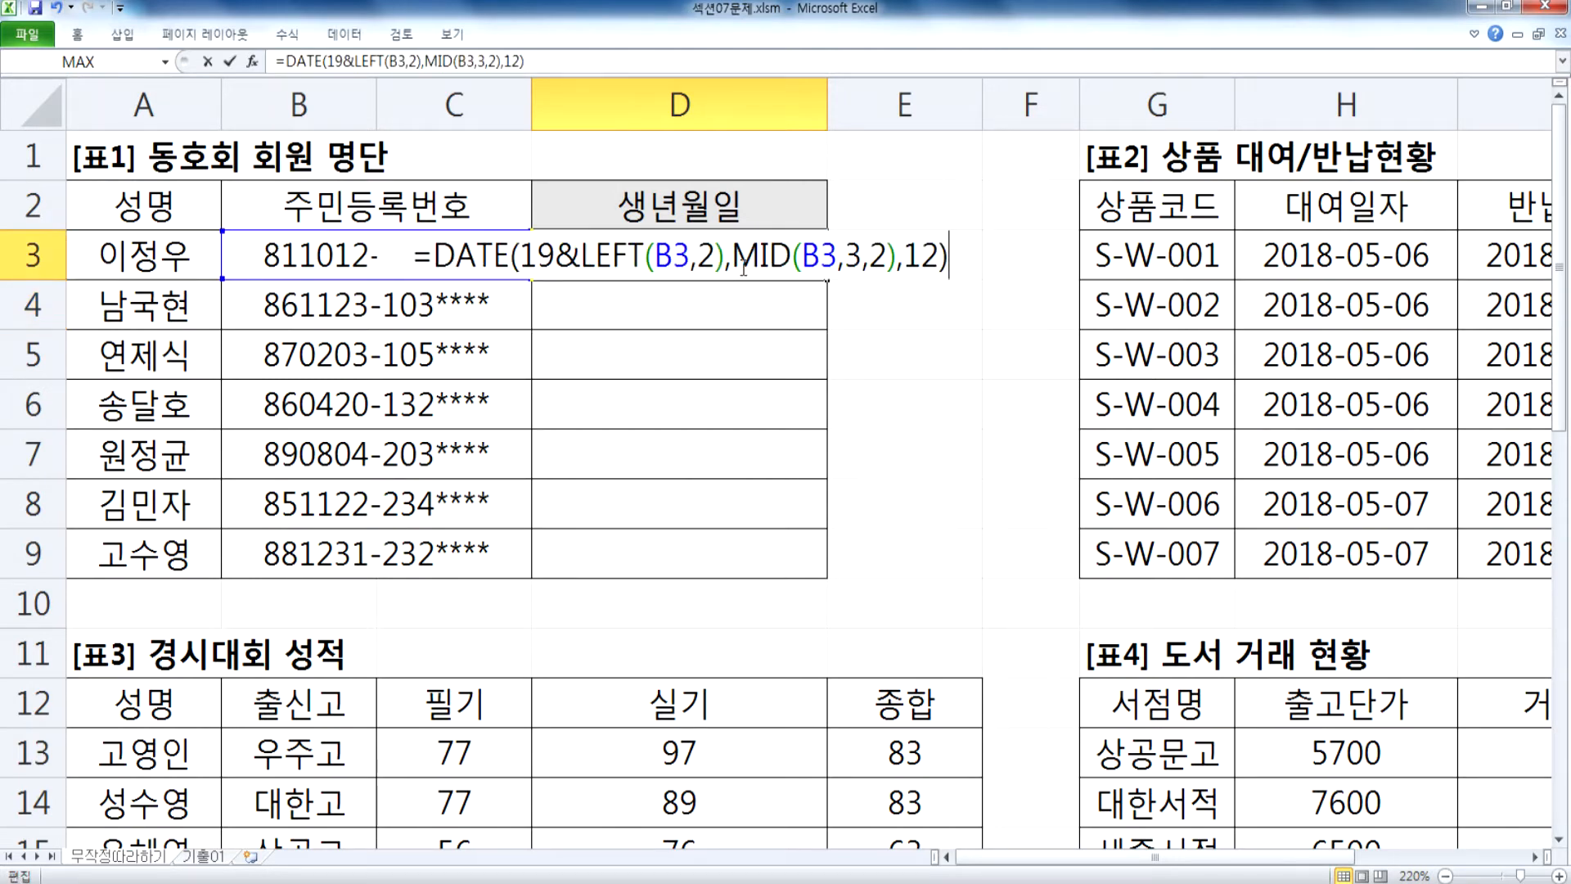
left_click_drag(905, 250, 941, 254)
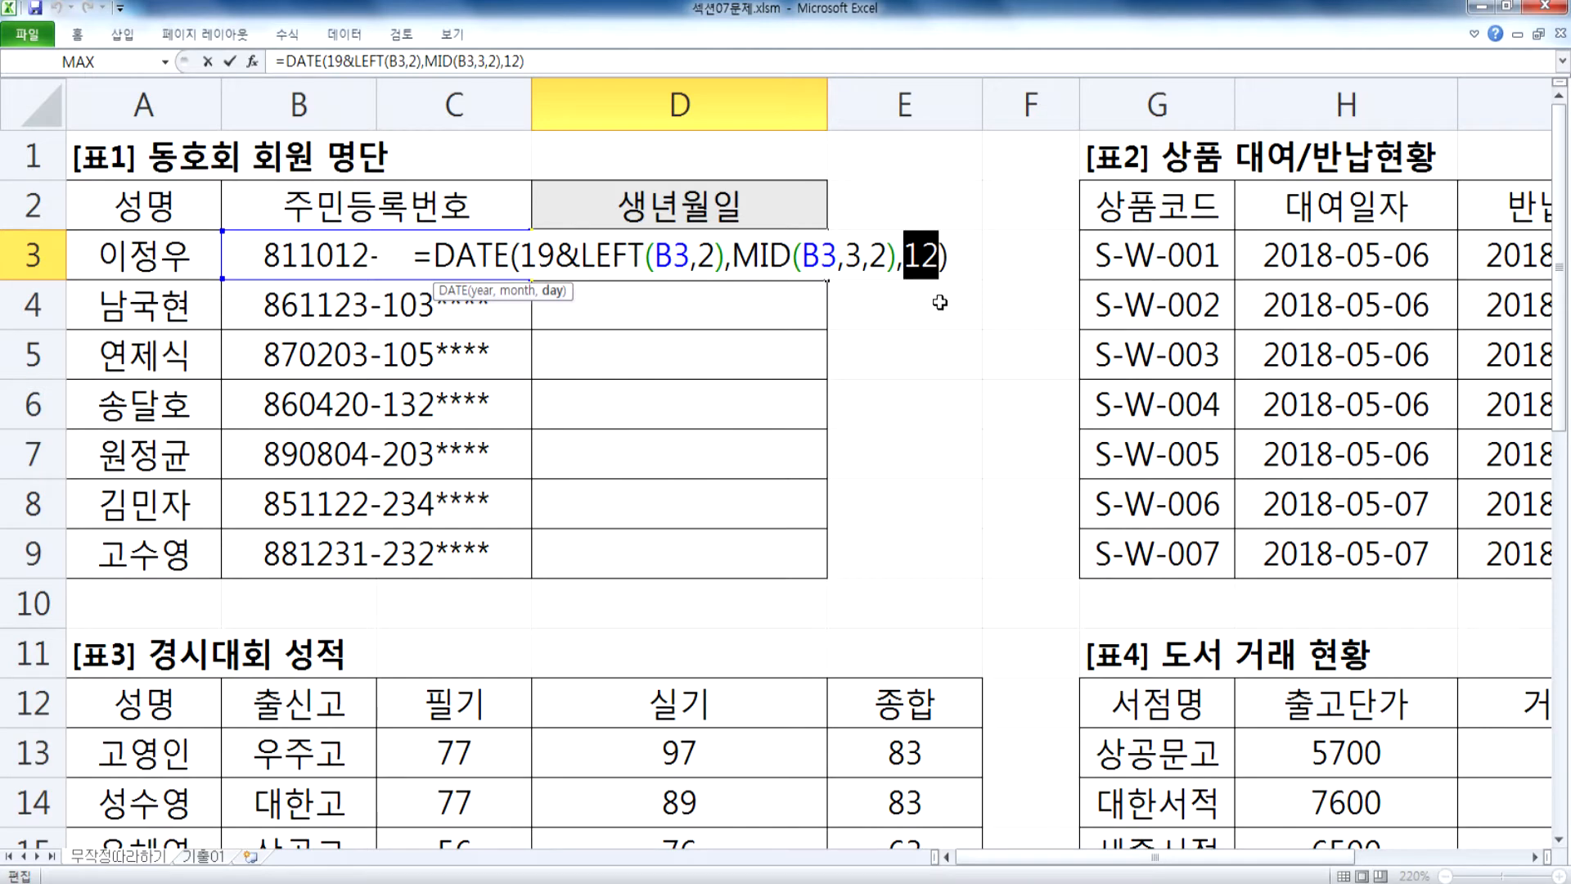
type("MID(")
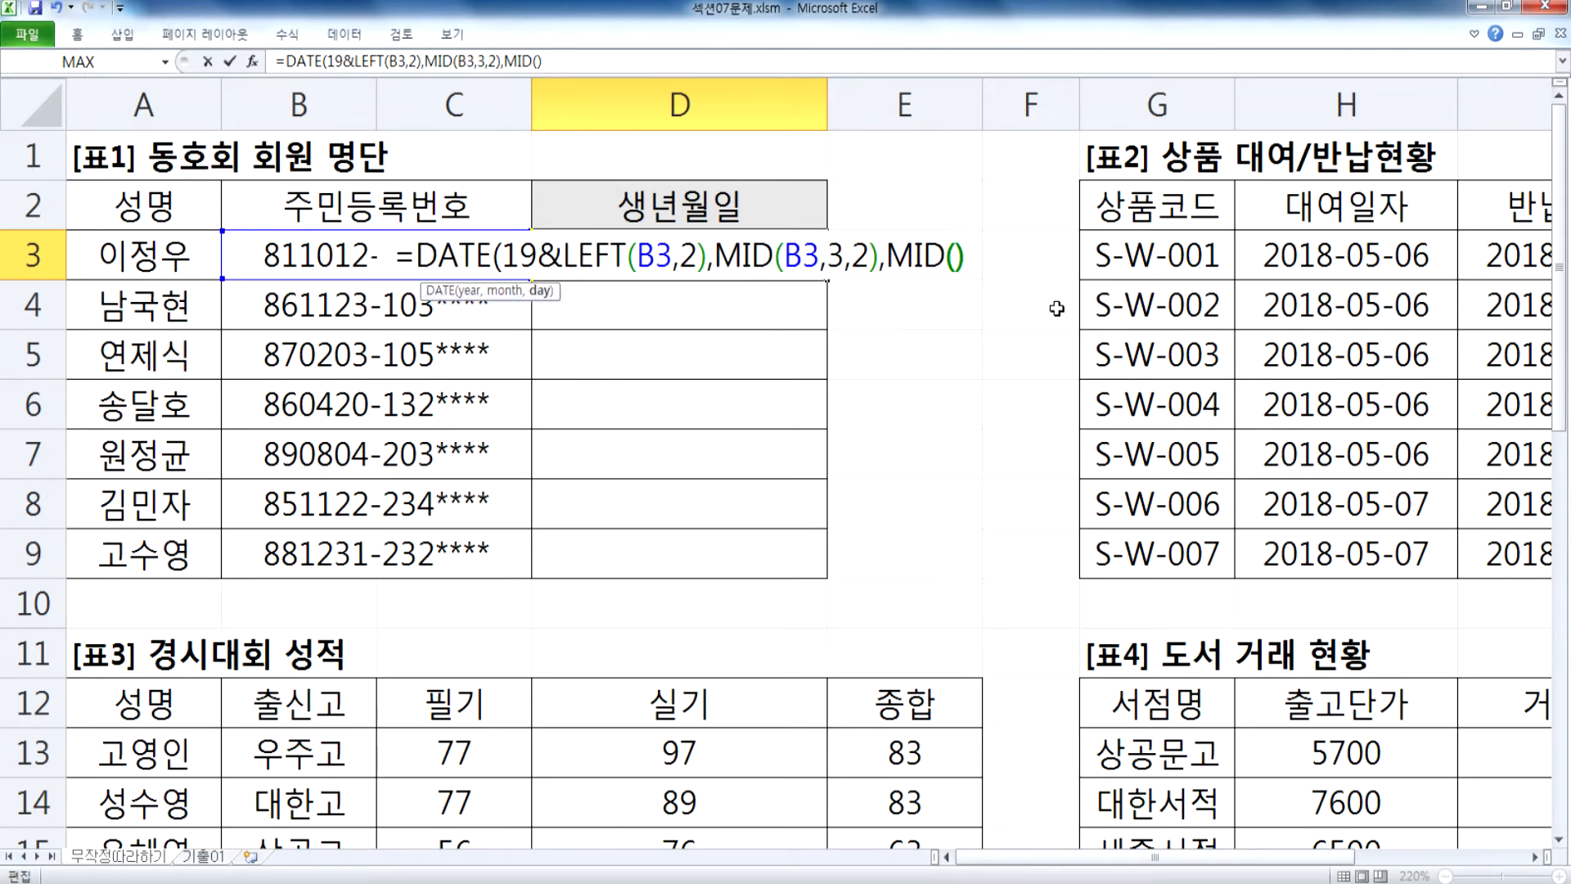
left_click(239, 263)
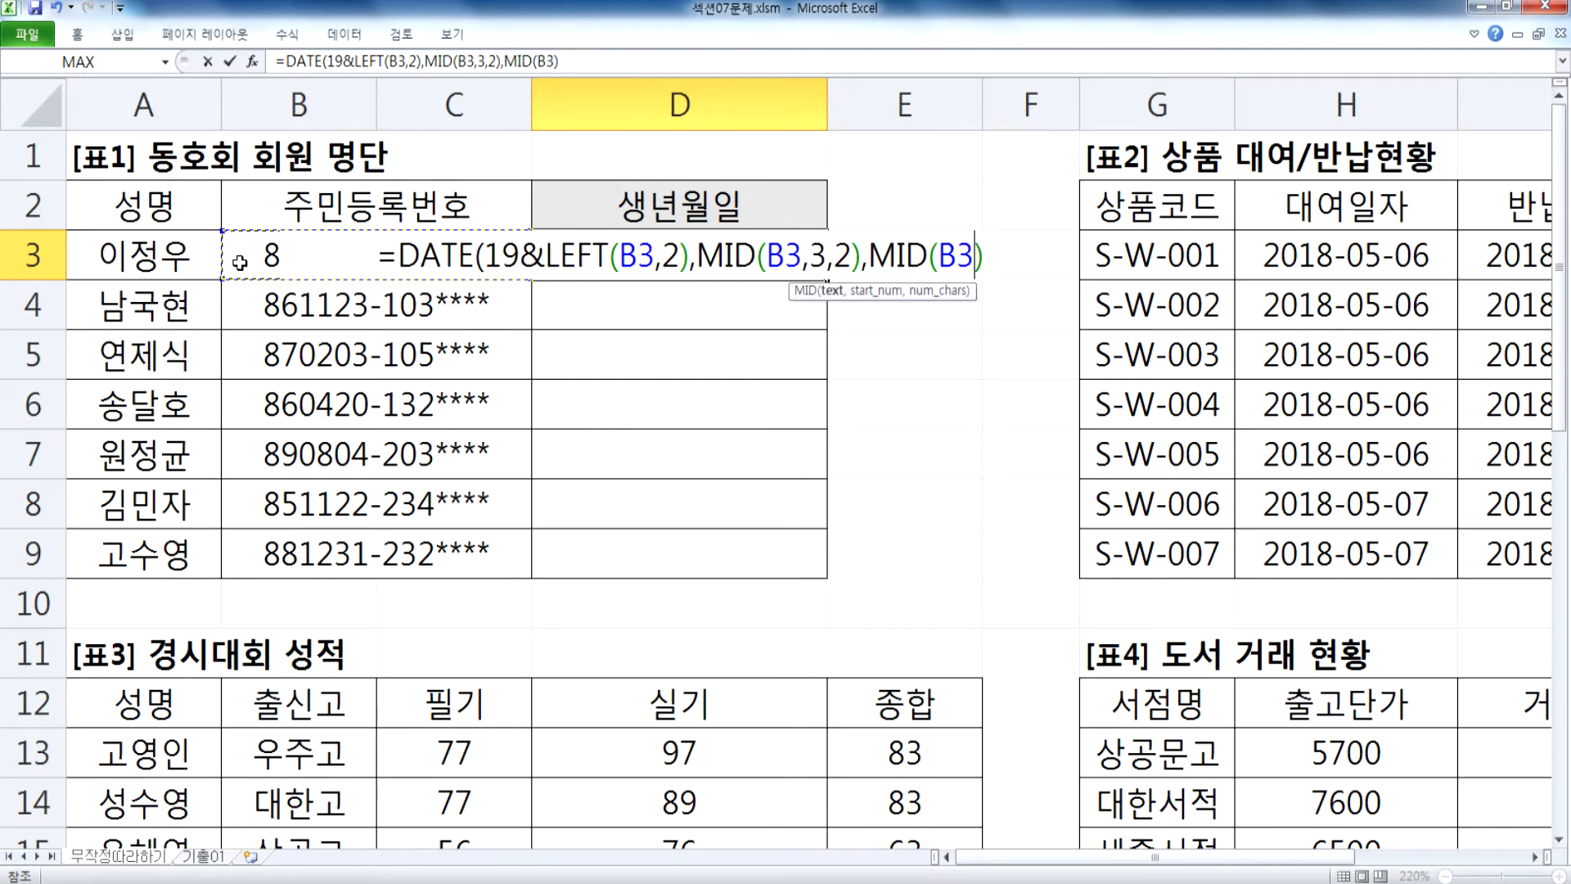
type(",5,2)")
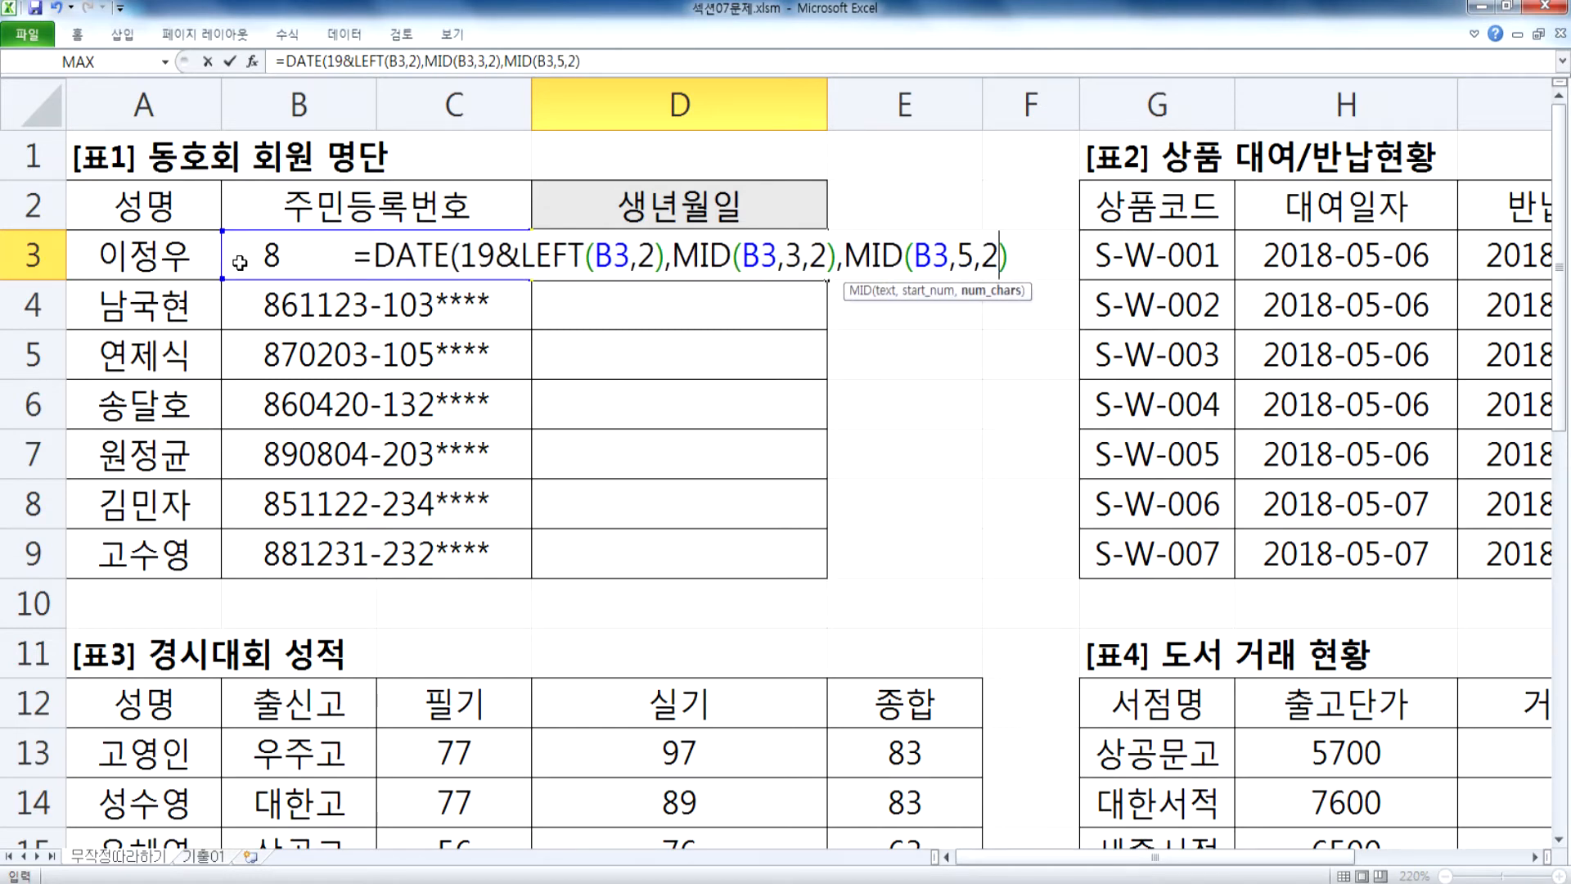
key("Return")
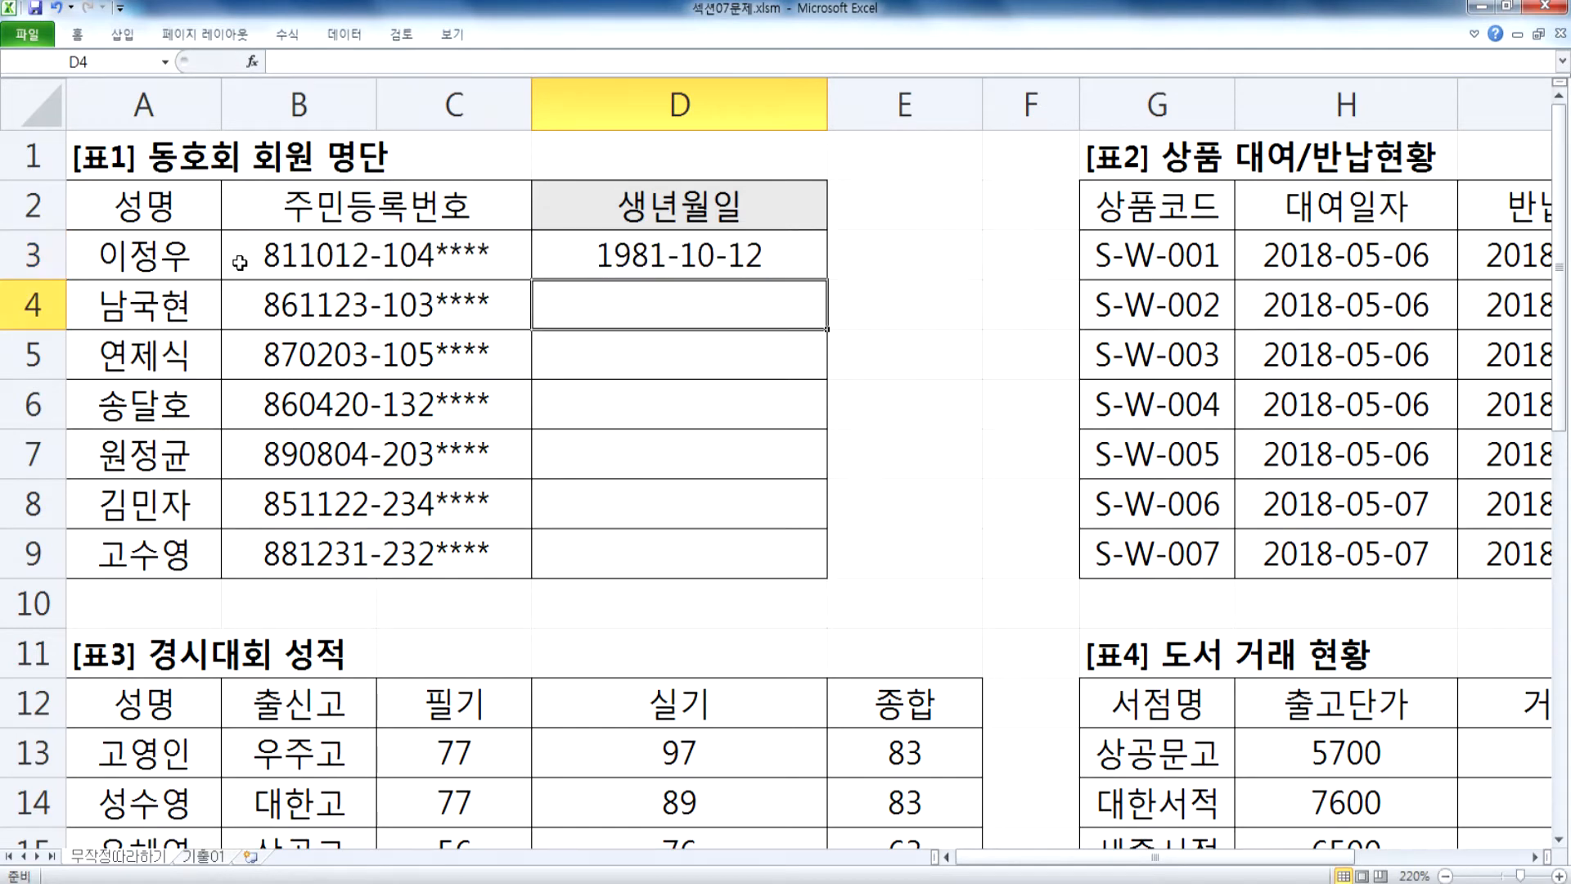
Step: Compare D3's formula with the "19"&LEFT example in the Notepad notes and return to Excel
key("Up")
key("F2")
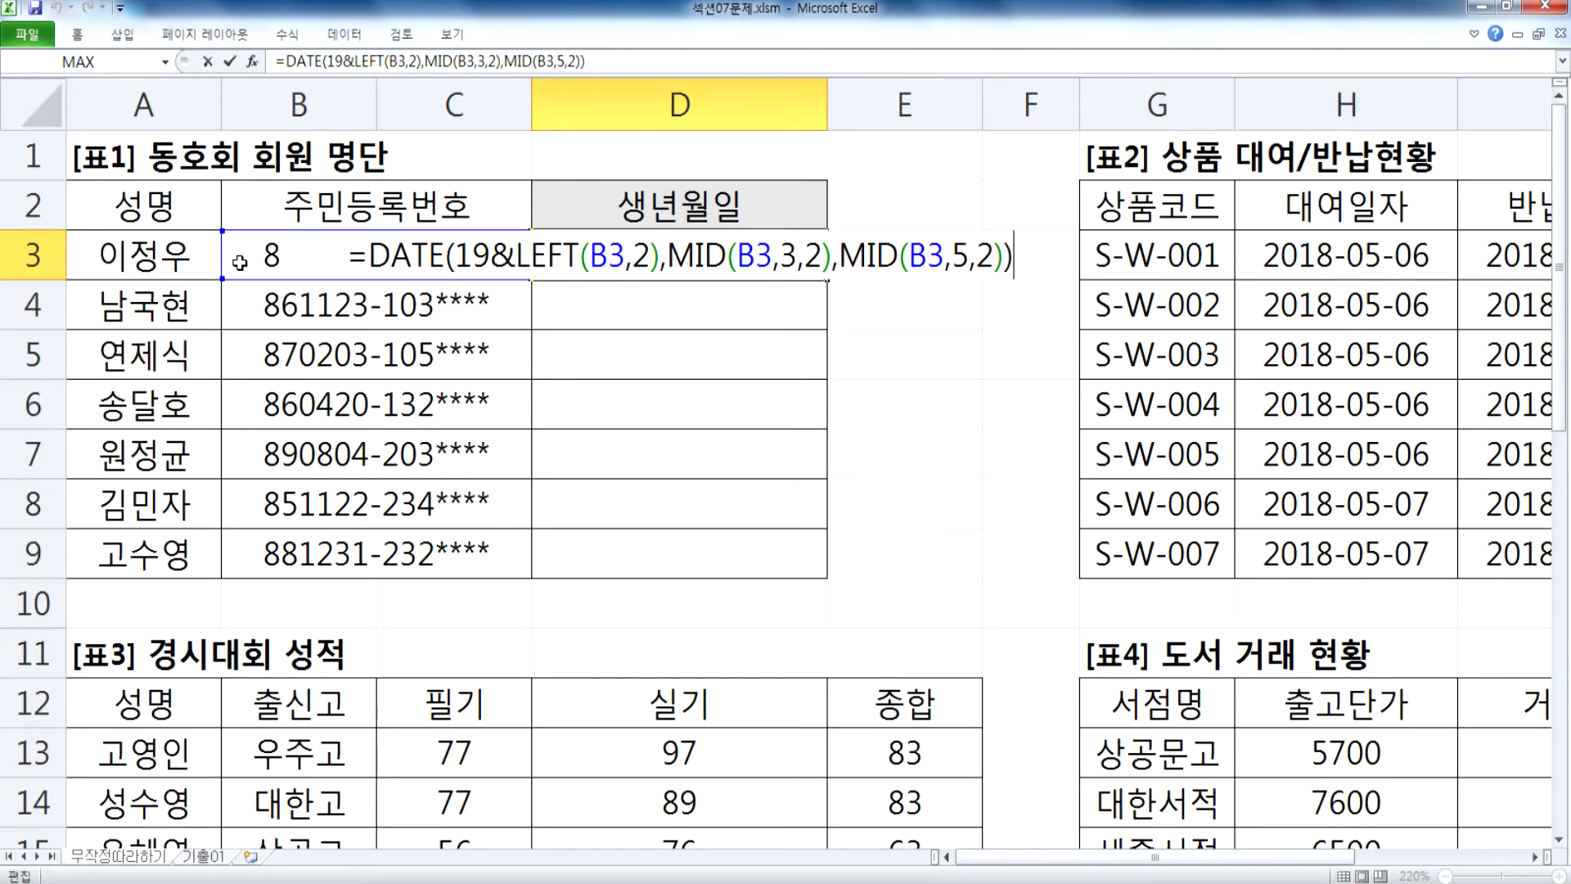
key("alt+Tab")
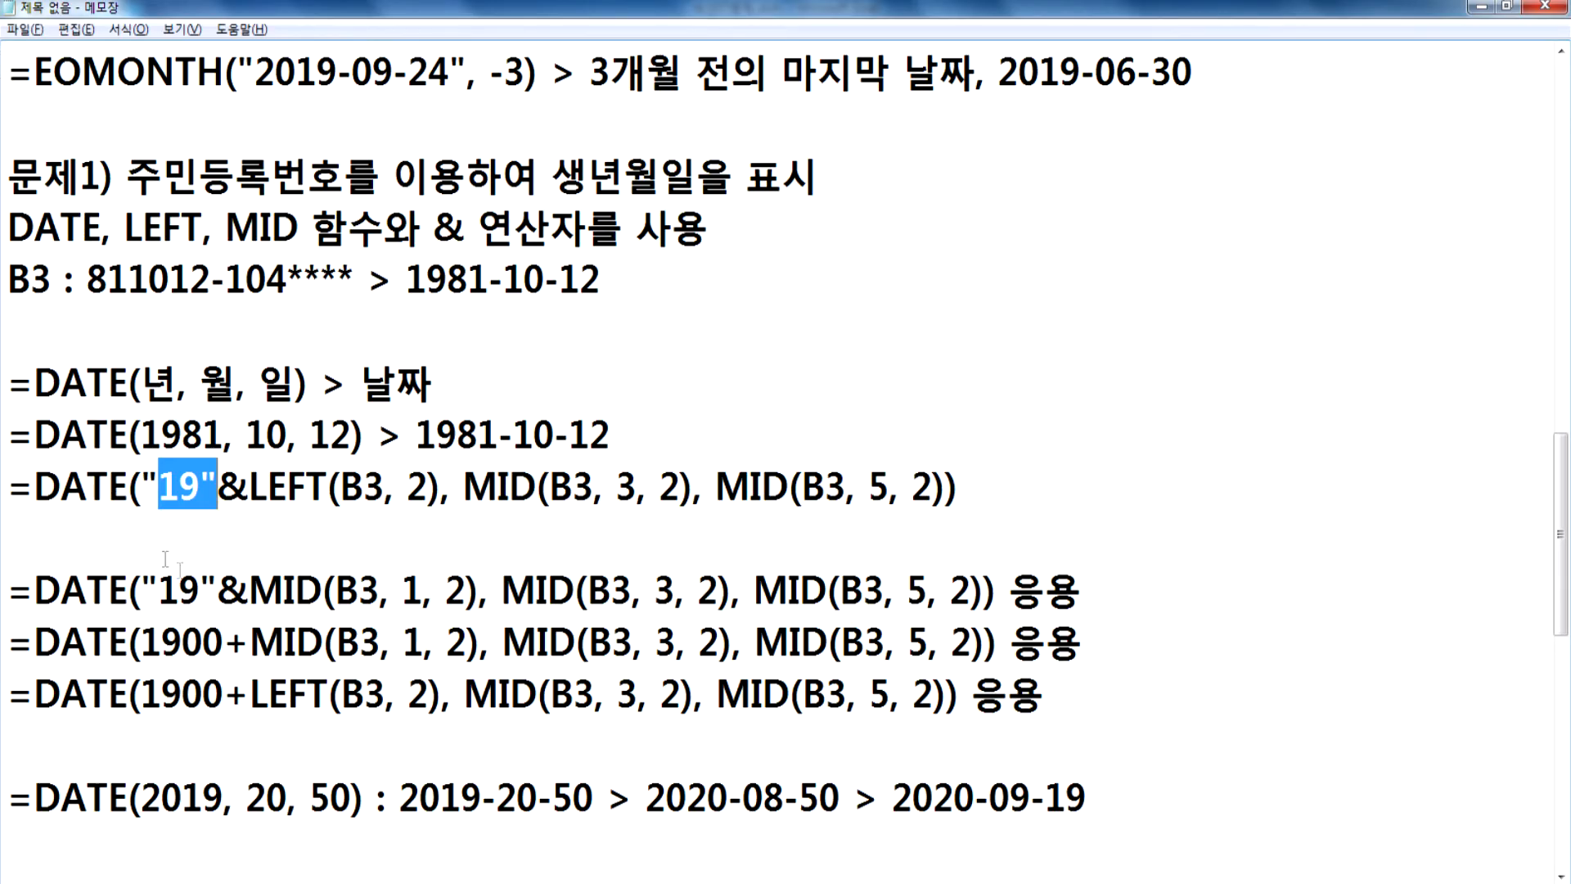
left_click_drag(8, 486, 982, 487)
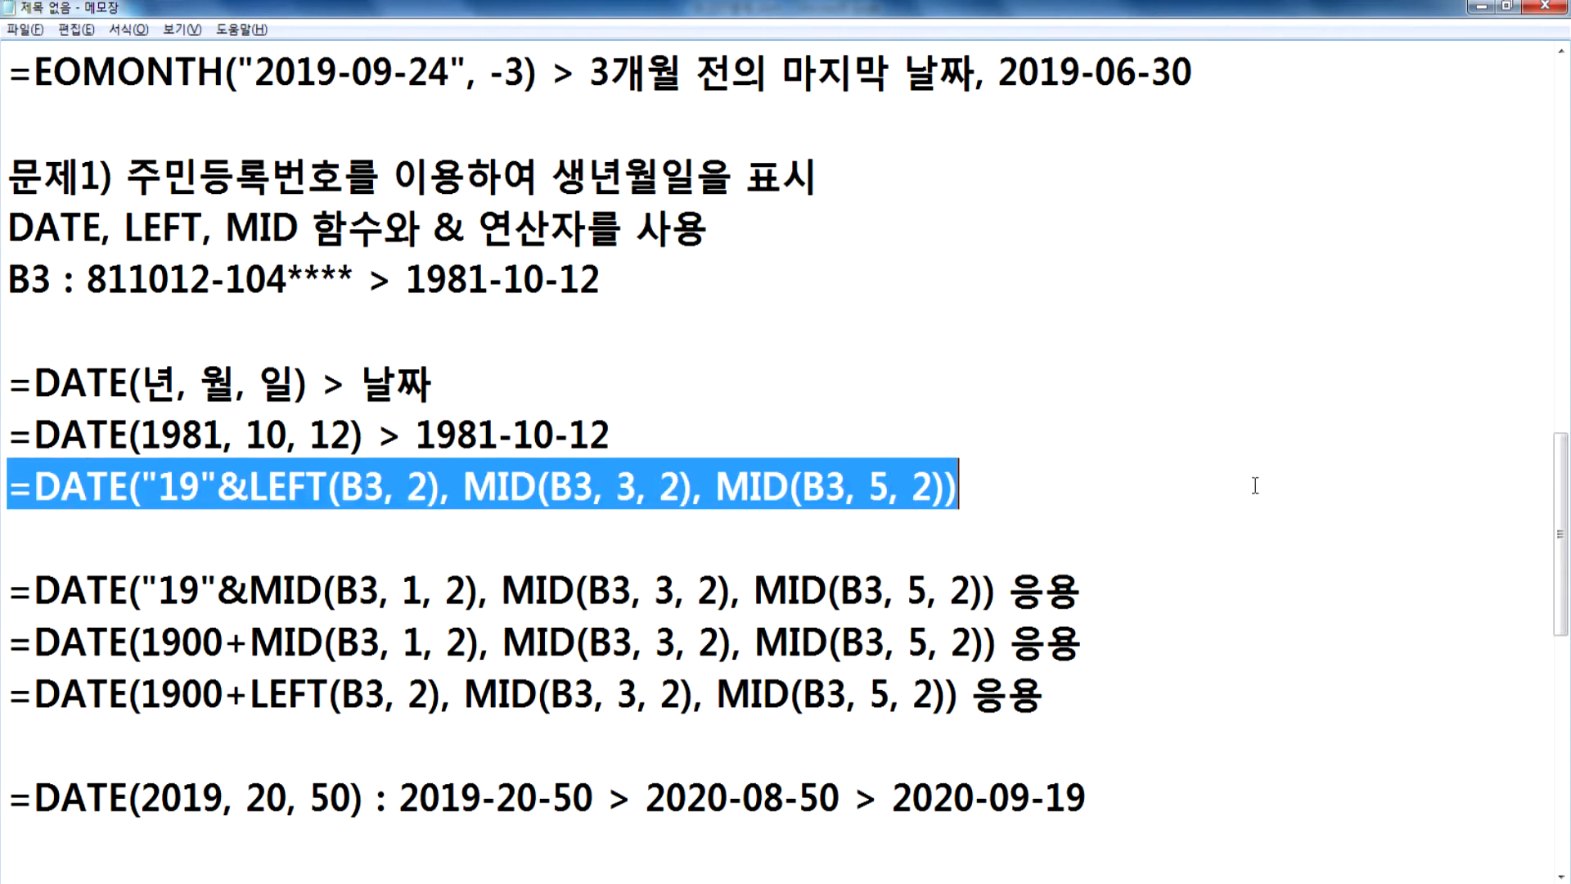
left_click(1040, 528)
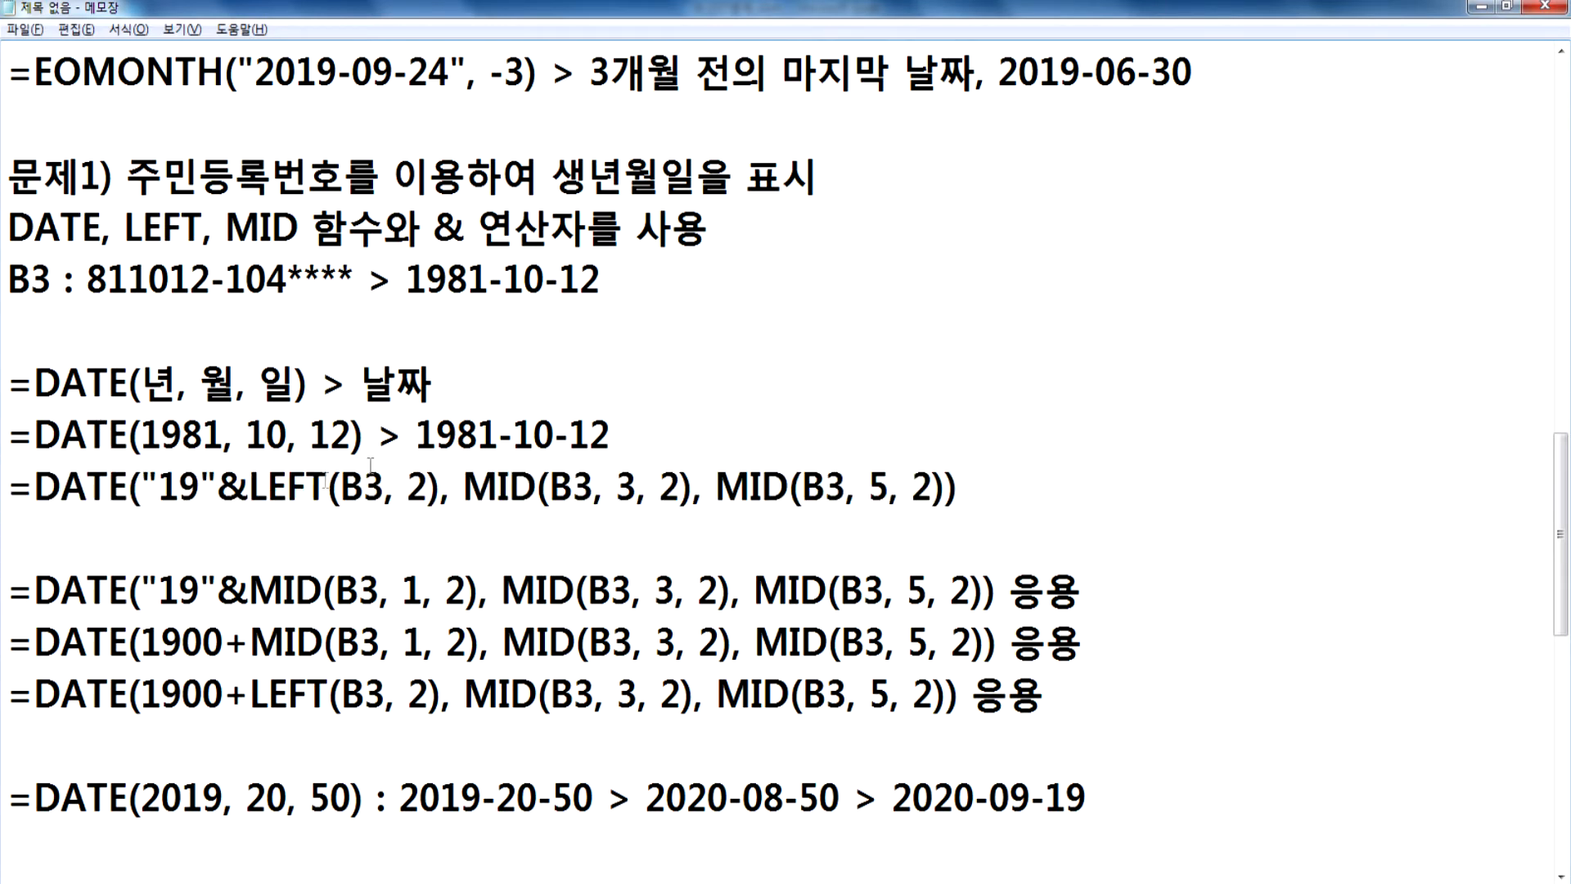
key("alt+Tab")
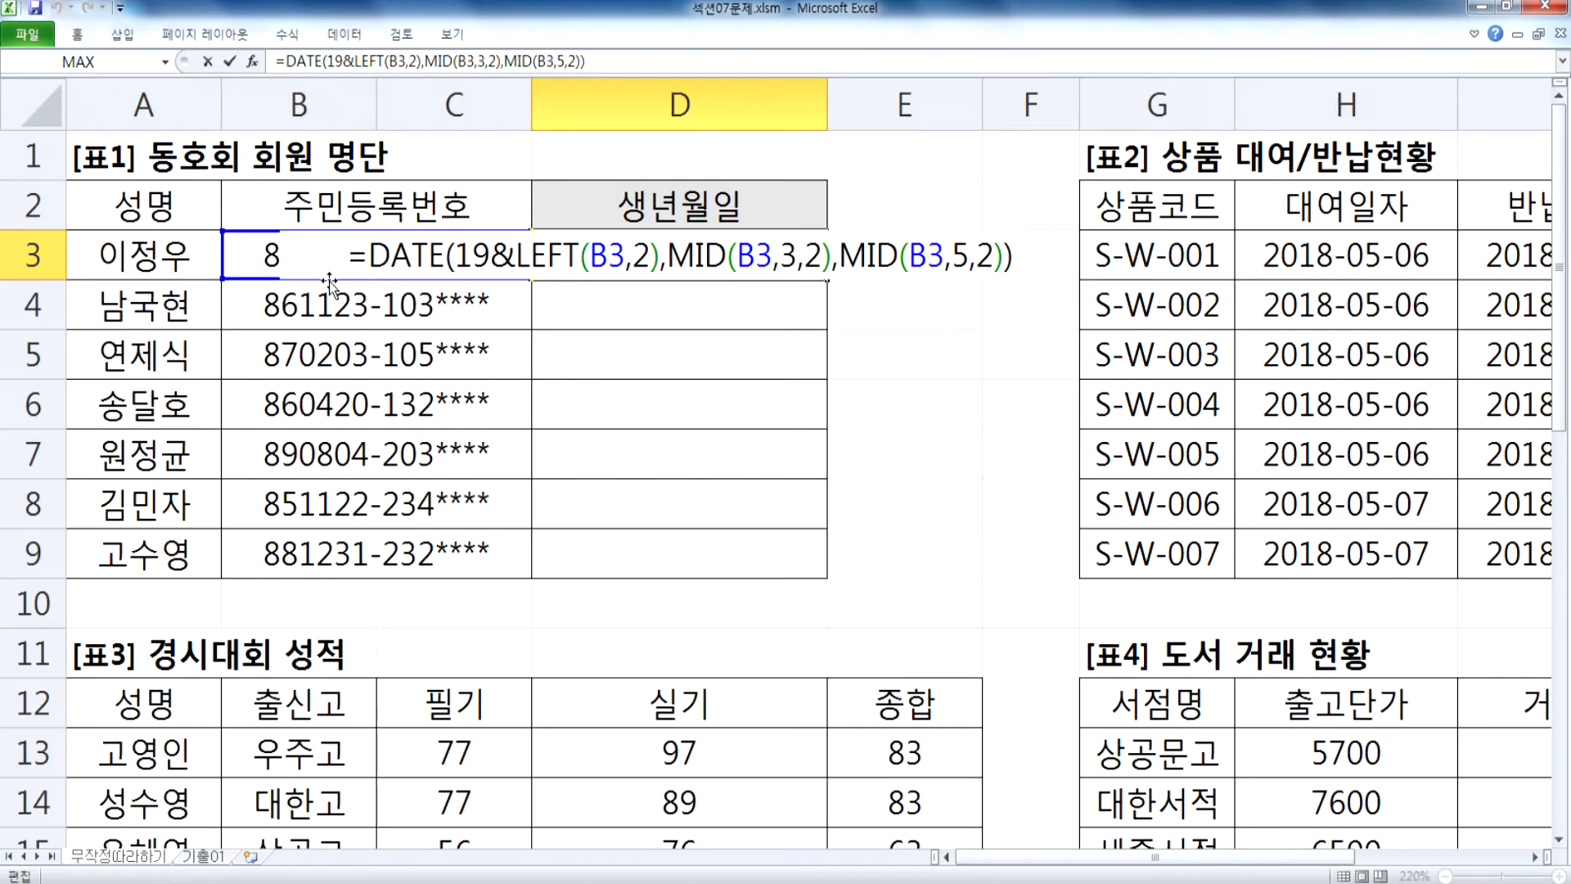
Step: Fill the birth date formula from D3 down through D9
key("Return")
left_click(794, 246)
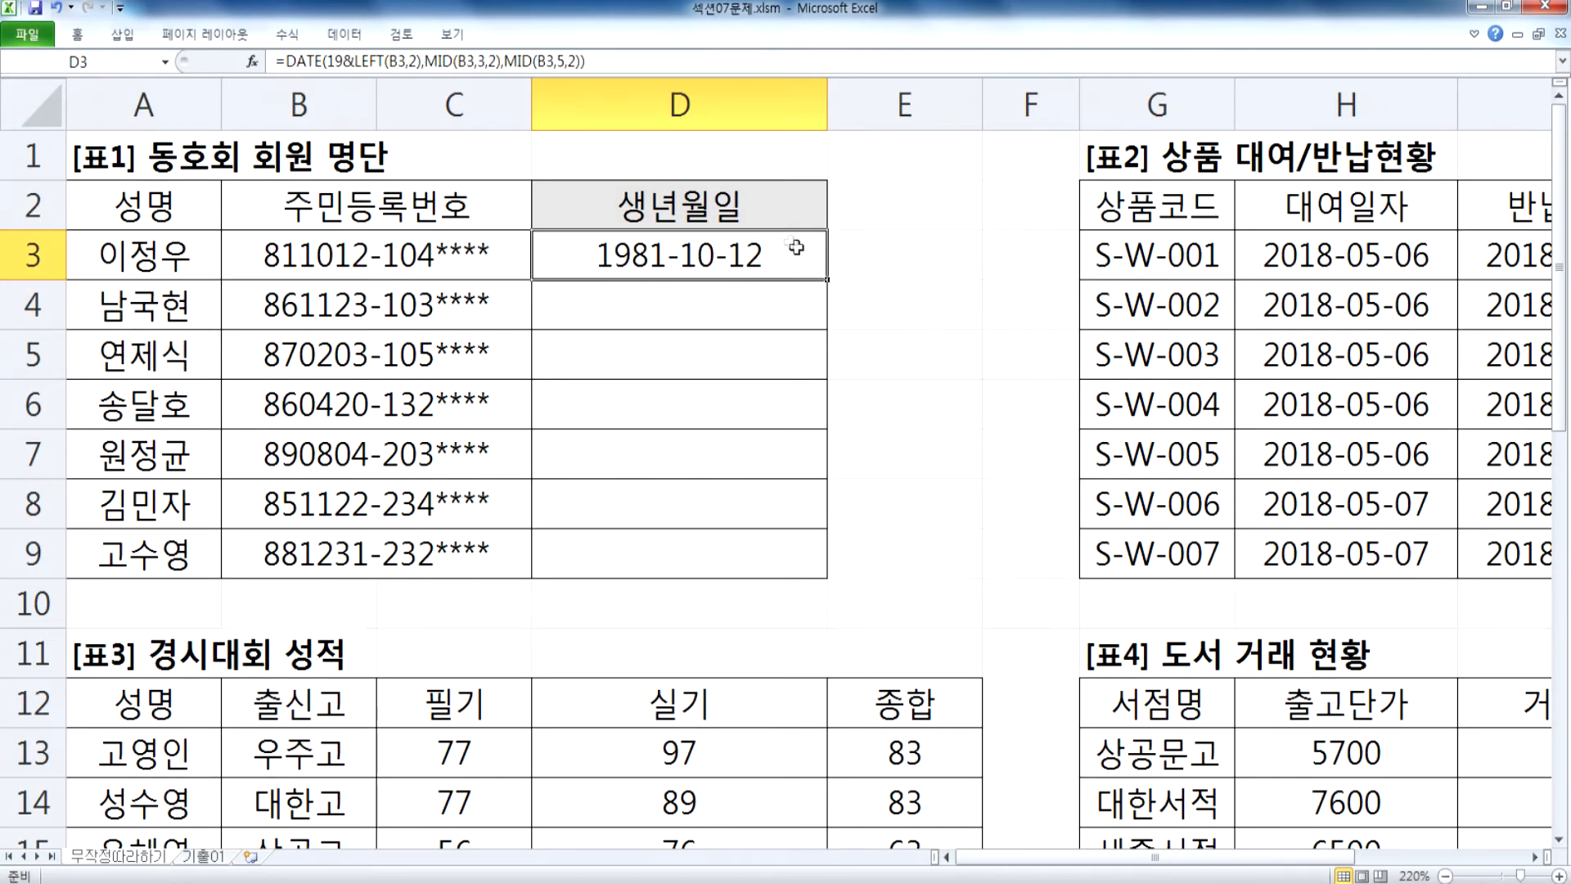
double_click(825, 283)
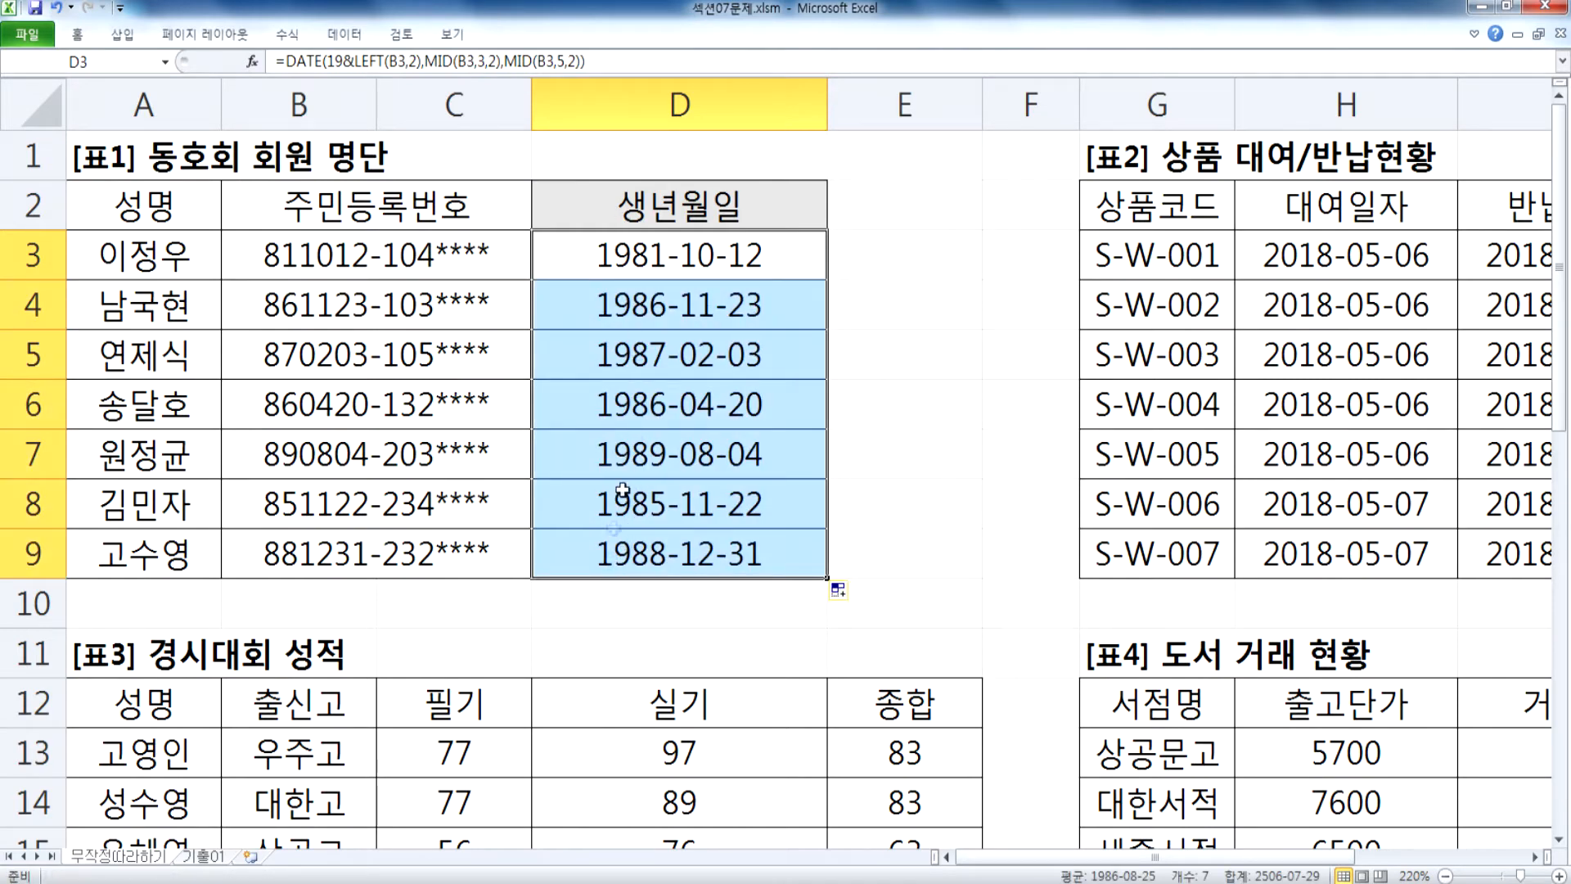
Step: Examine the first digit after the hyphen in B3 and the "19" prefix in the Notepad example, returning to Excel without changing B3
left_click(643, 254)
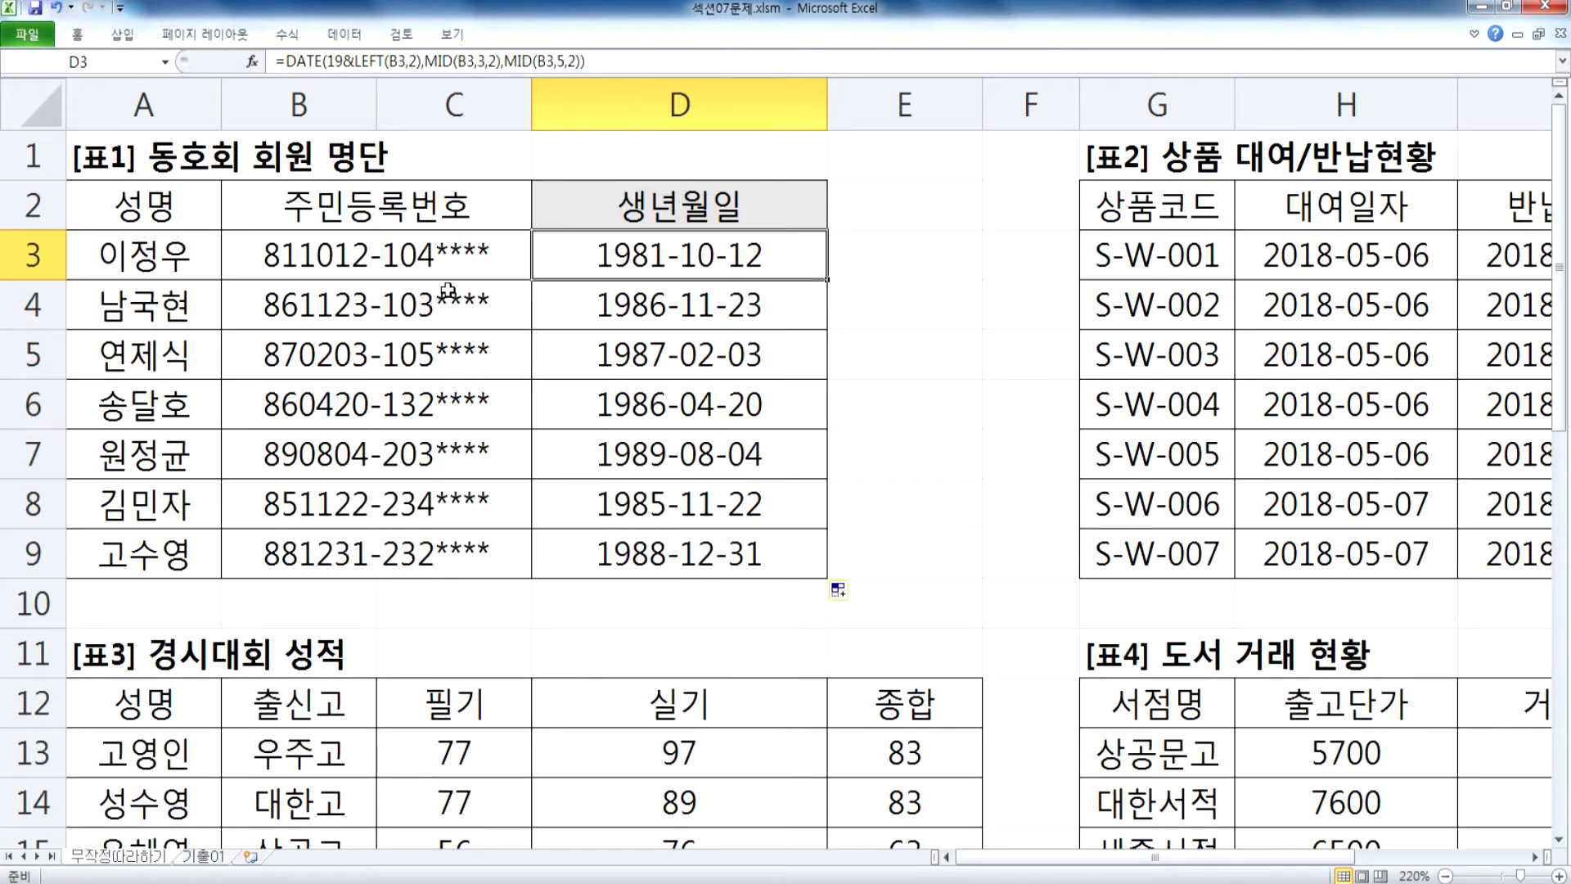
double_click(390, 255)
left_click_drag(390, 255, 403, 255)
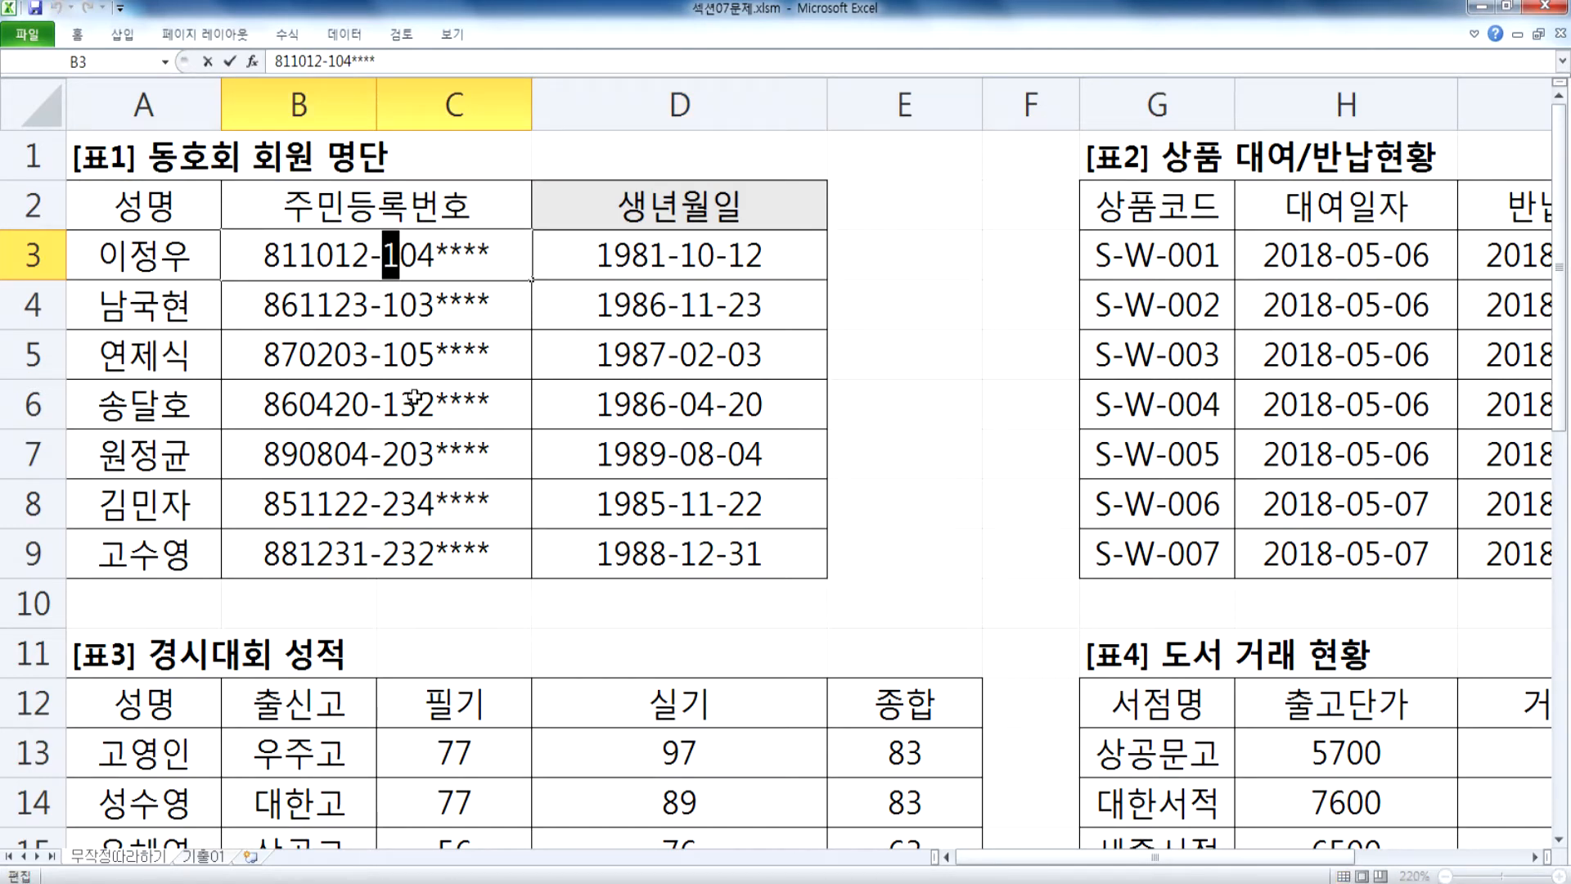
key("alt+Tab")
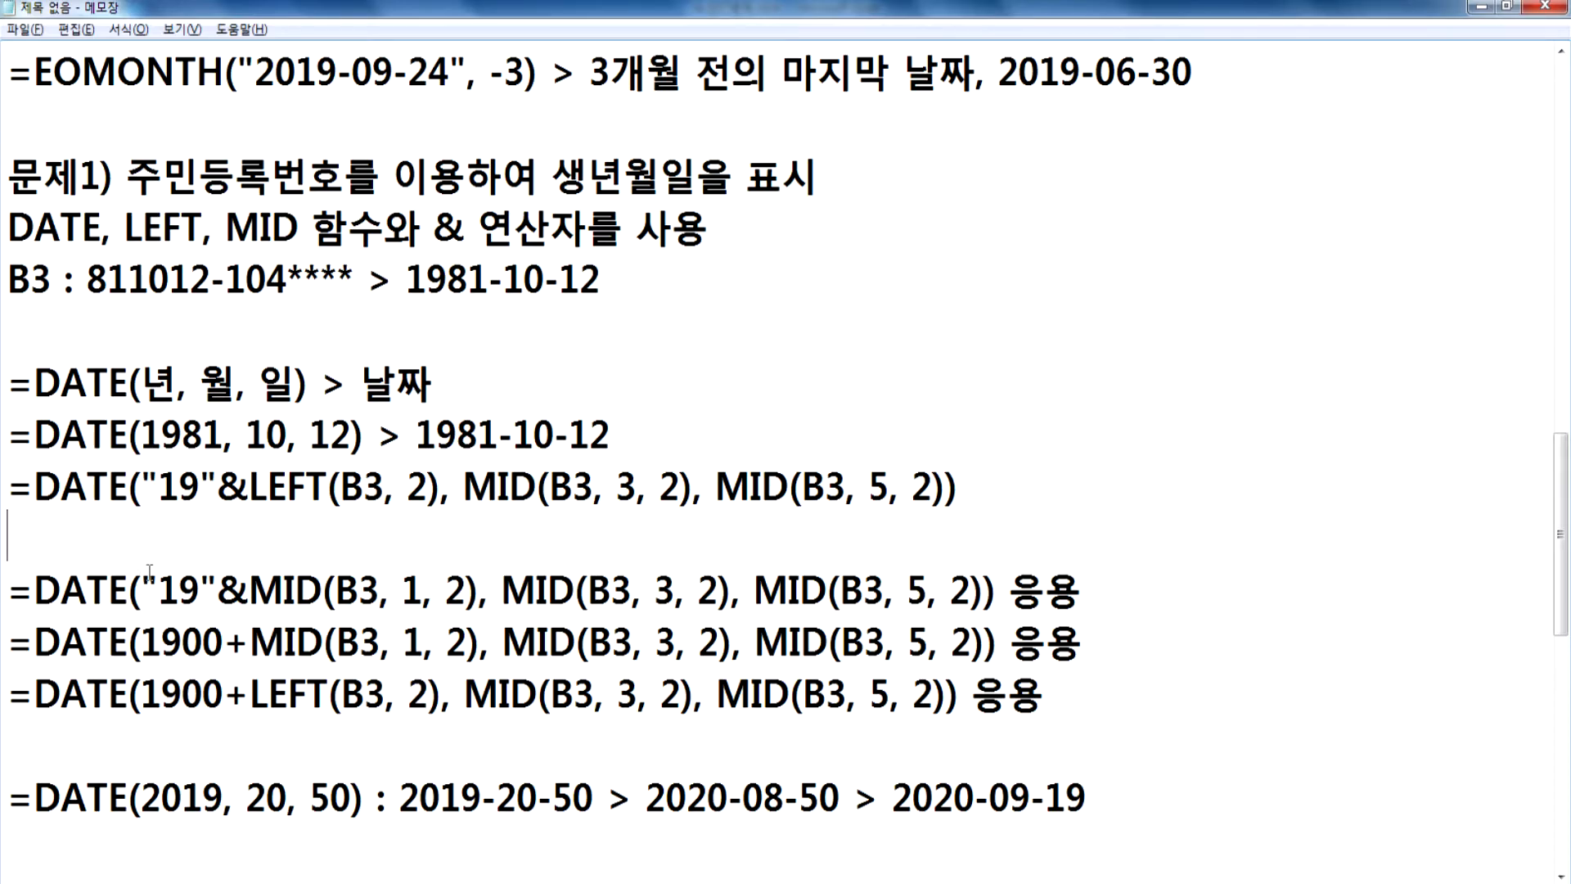
left_click_drag(158, 488, 203, 489)
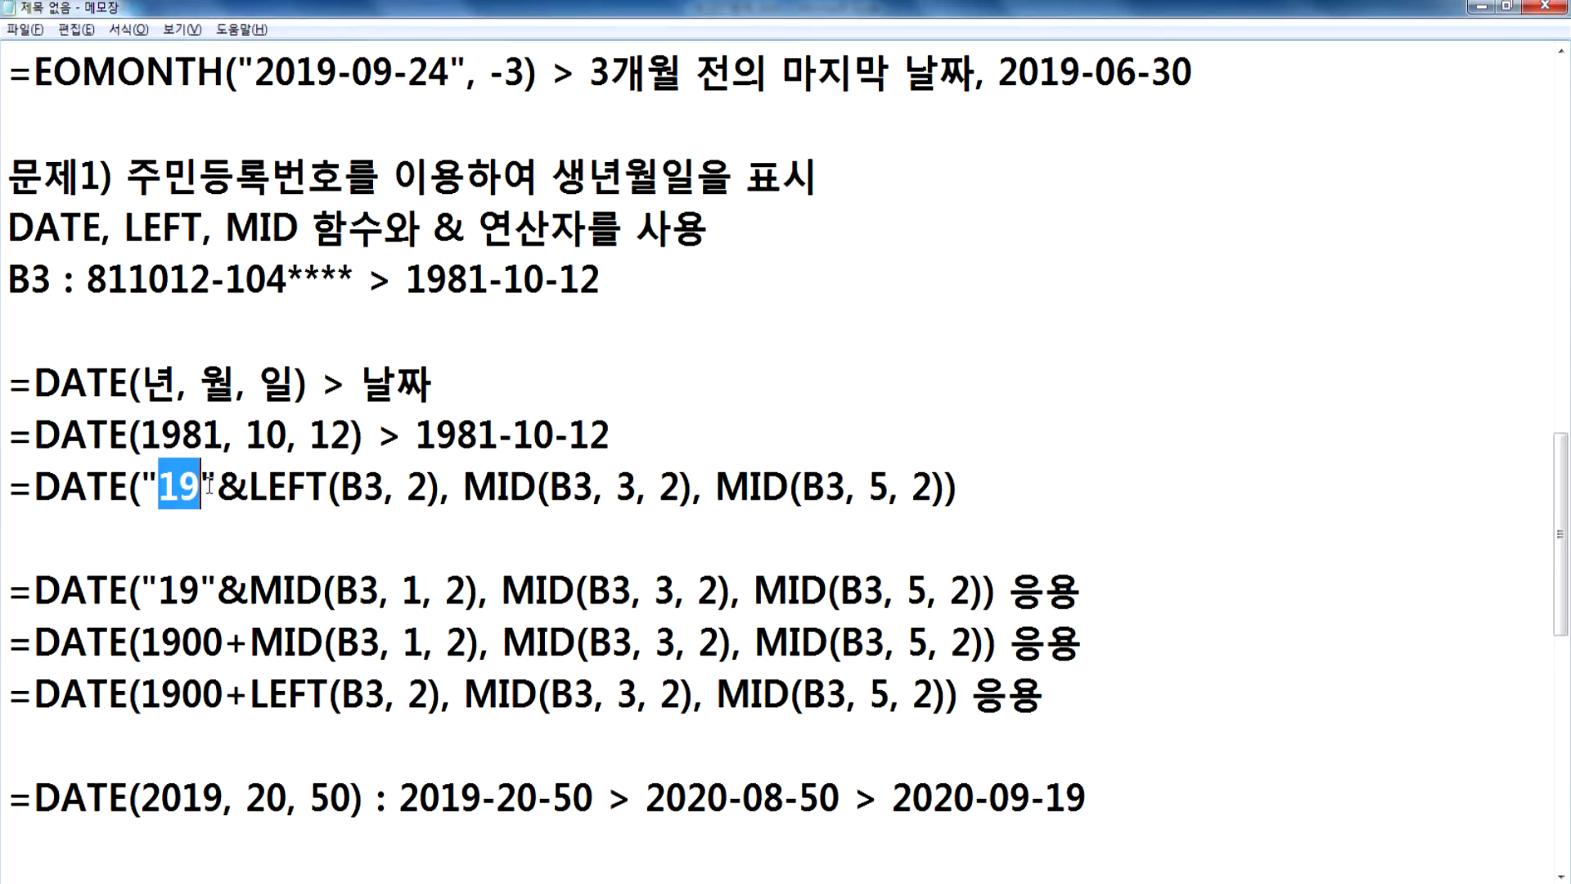
key("alt+Tab")
key("Escape")
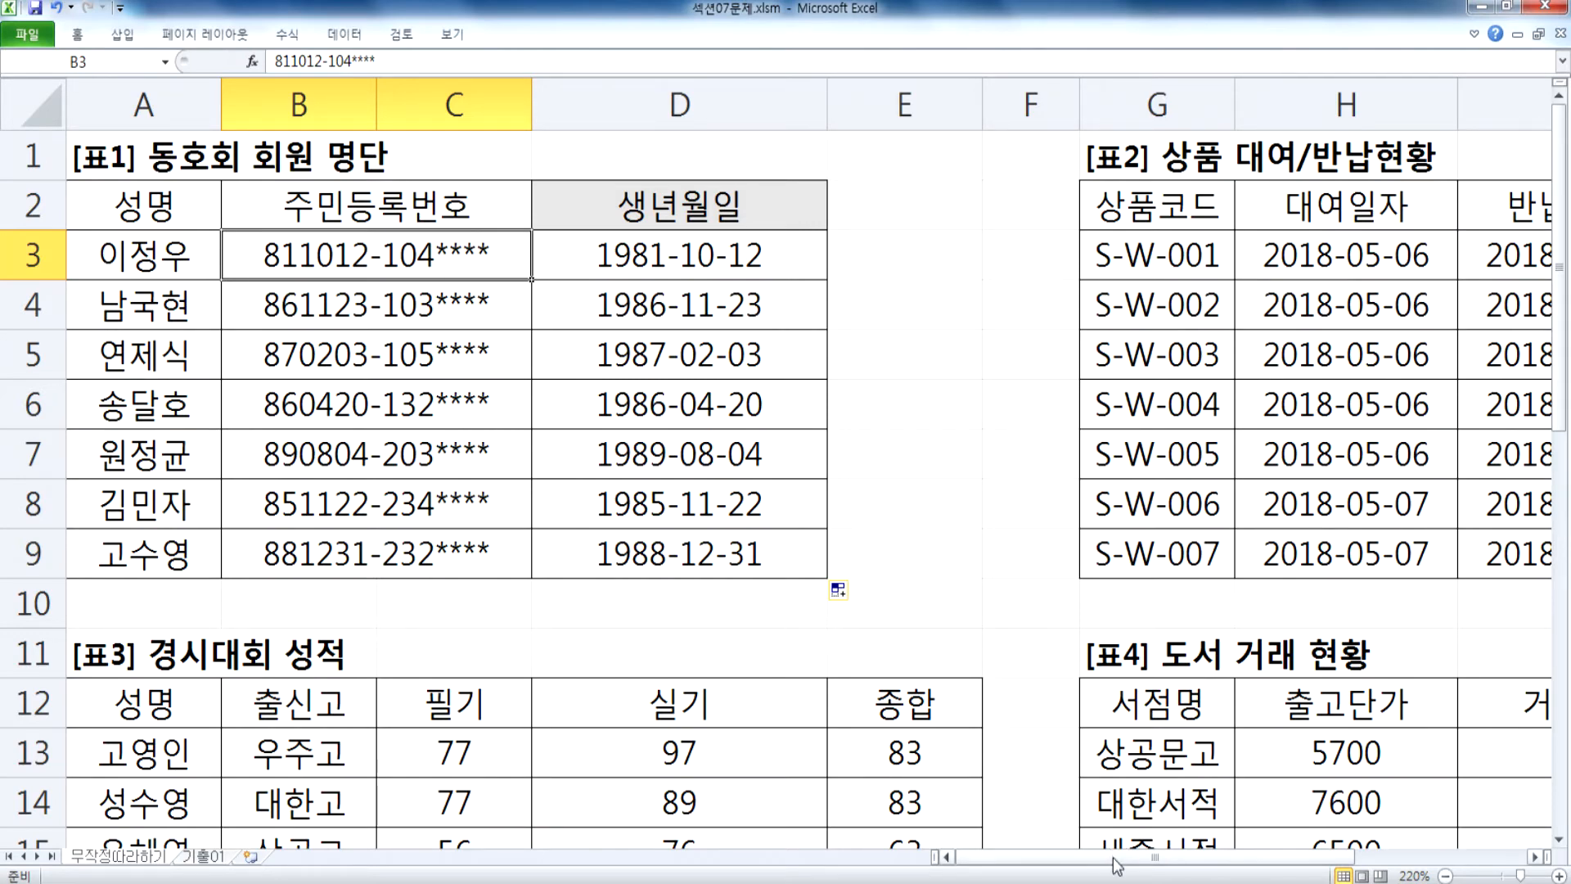
Step: Select J3 in the rental table and add the line "문제2) 대여일자와 반납일자를 이용하여 대여기간을 계산" at the end of the Notepad notes
left_click_drag(1117, 858, 1289, 858)
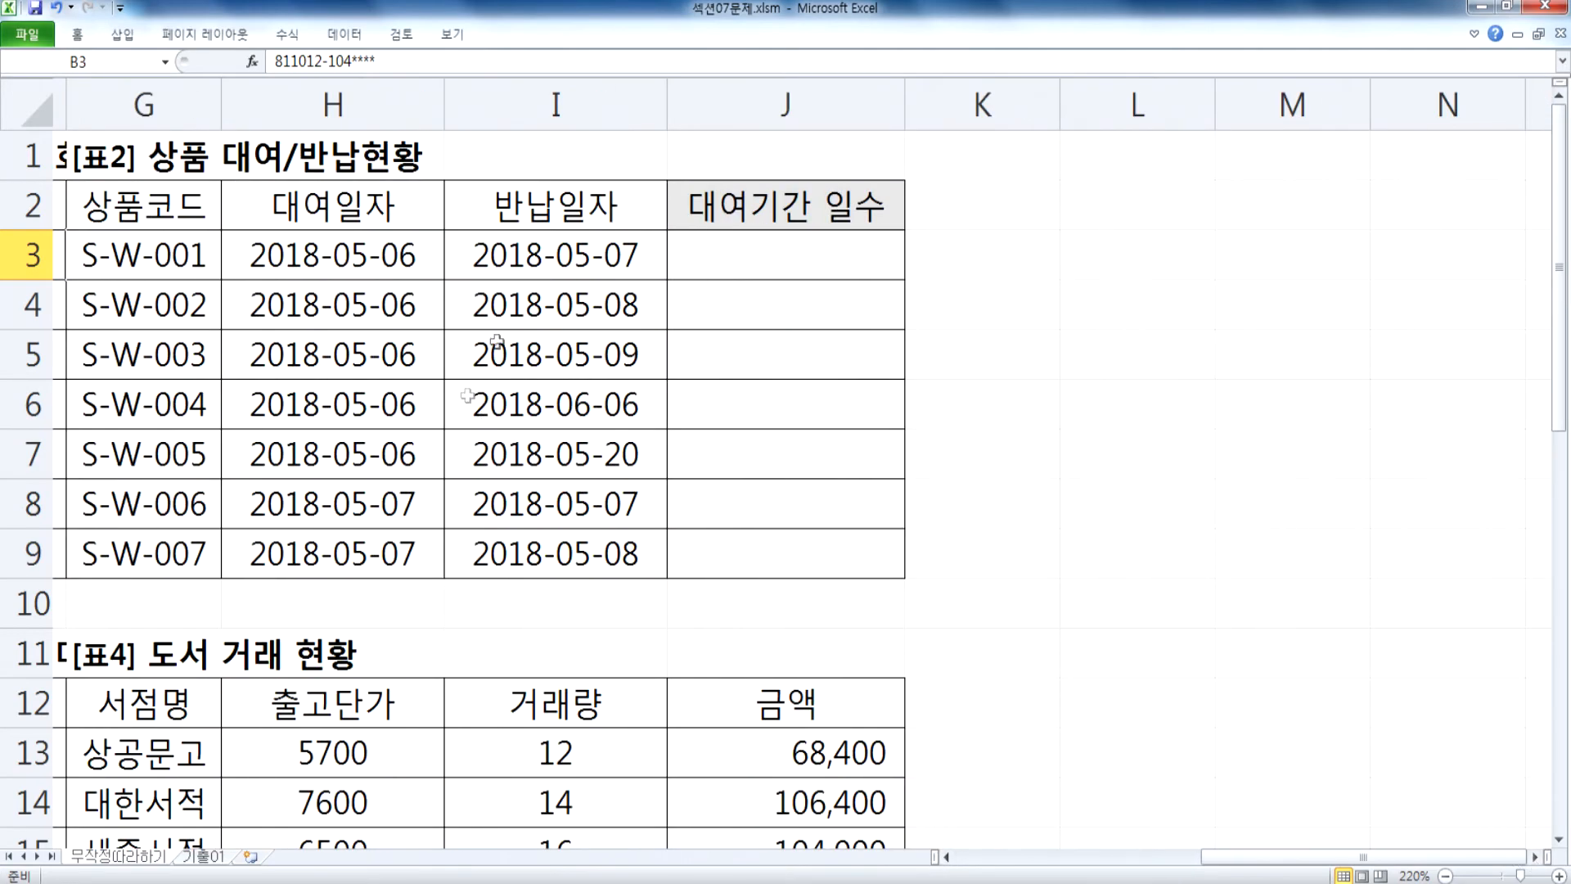
left_click(757, 263)
key("alt+Tab")
type("문제2)")
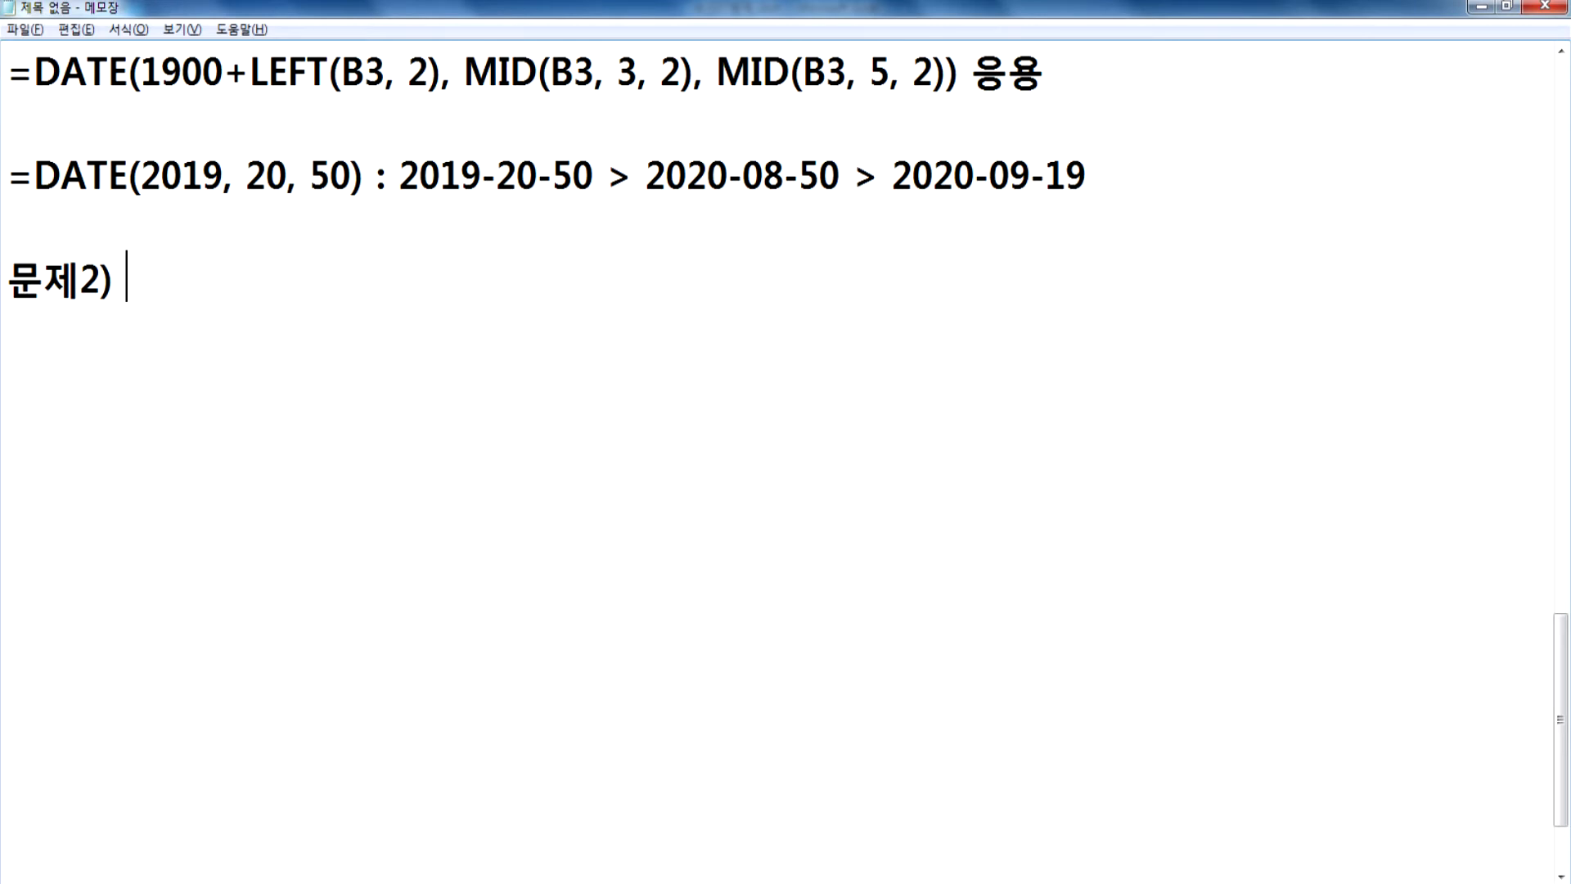
type(" 대여일자와 ㅂ")
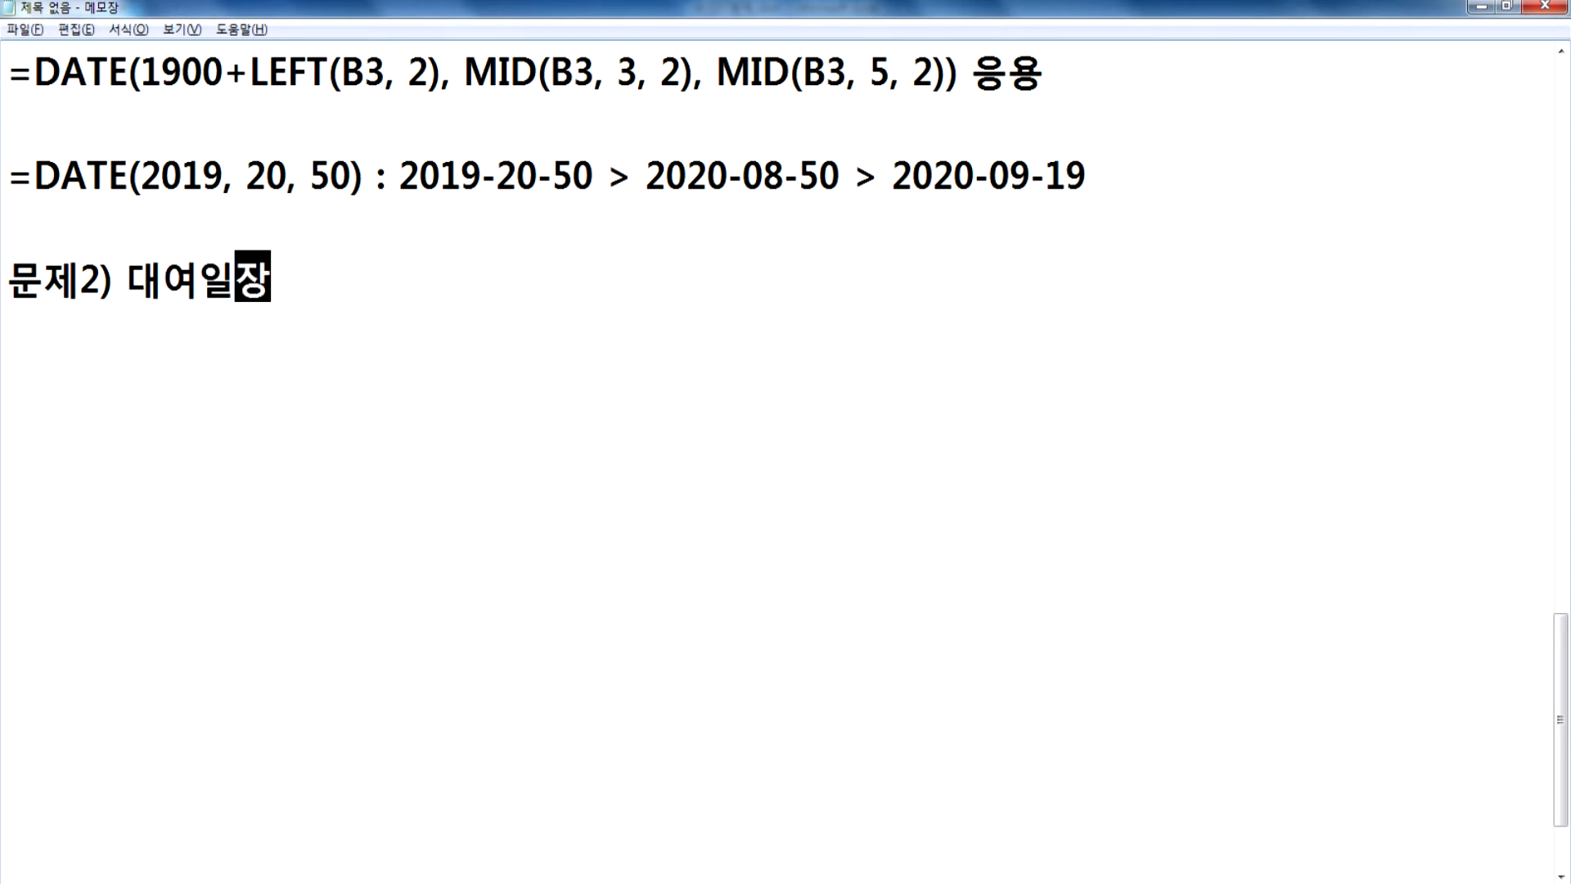
type("반납일자")
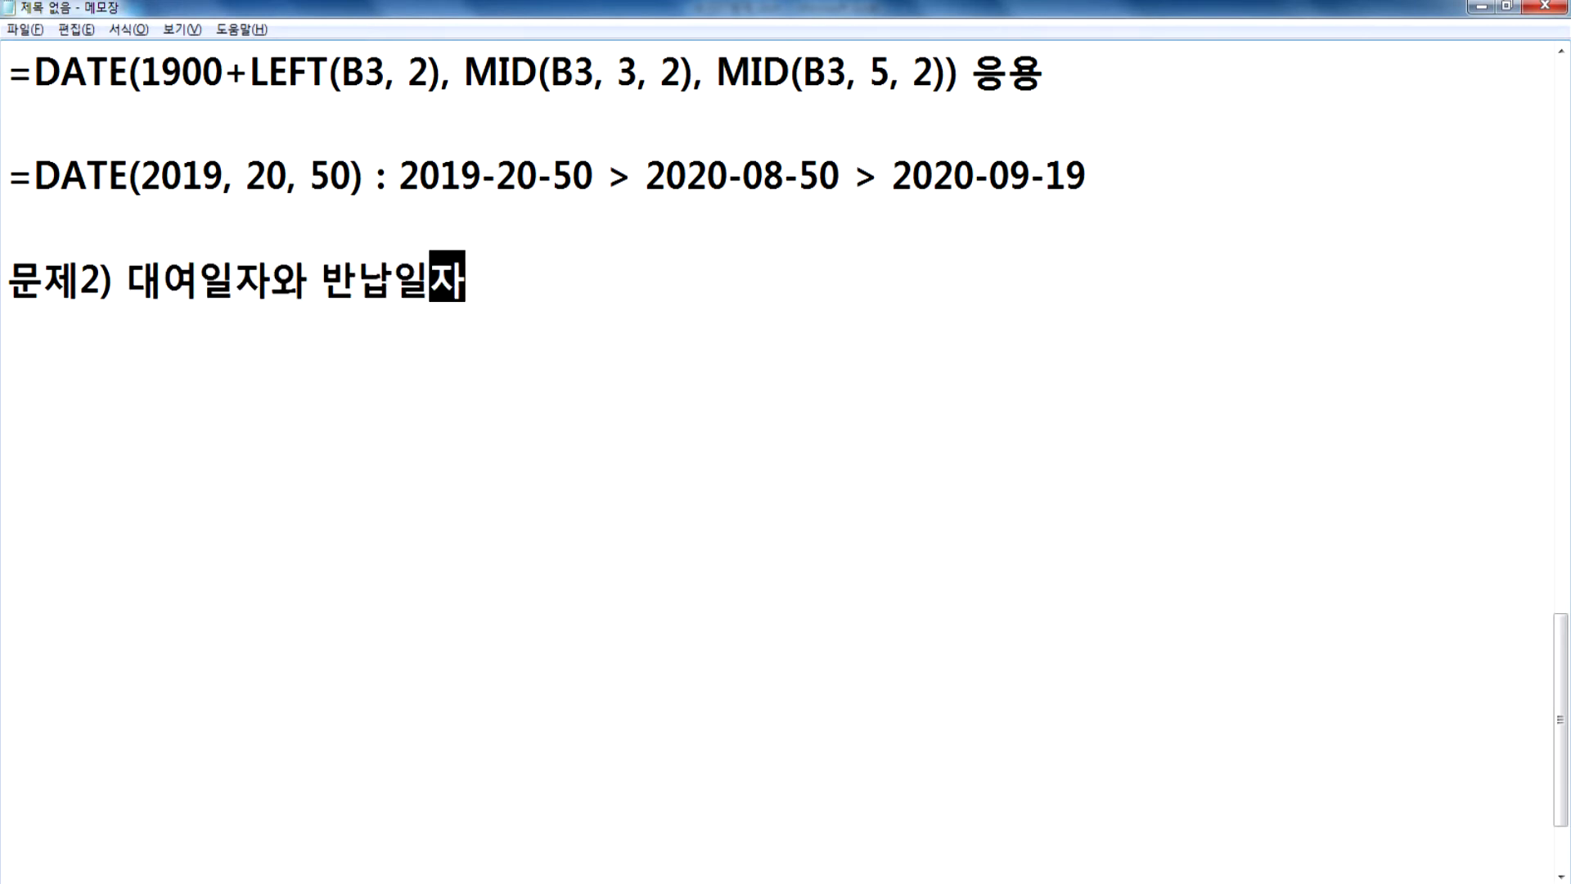
type("를 이요")
type("용하여 대여")
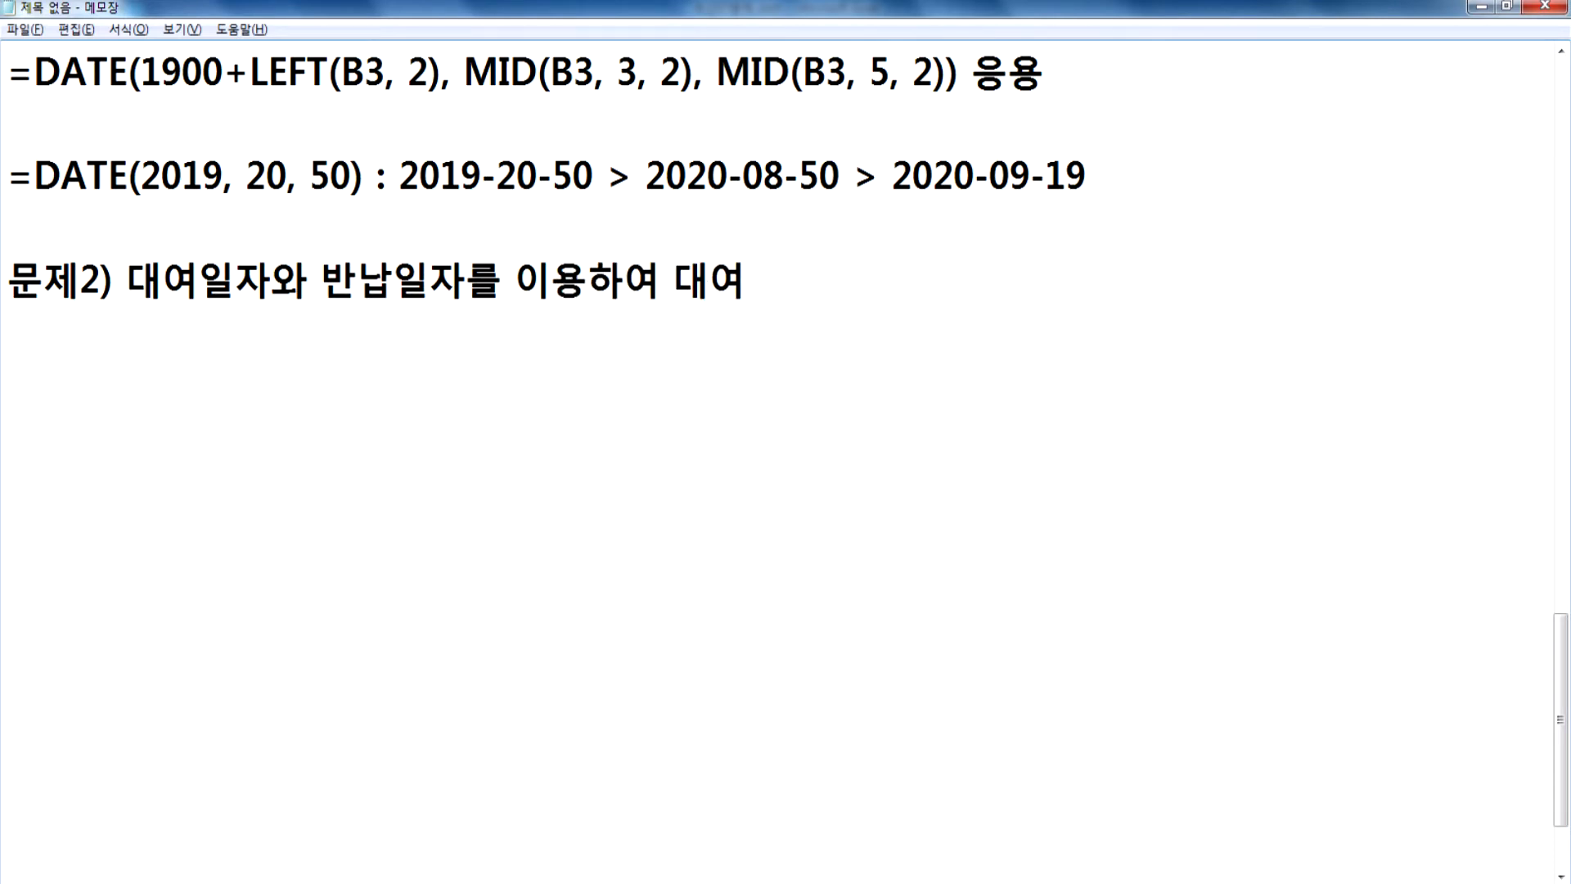
type("ㄱ")
key("BackSpace")
type("여기간을 계")
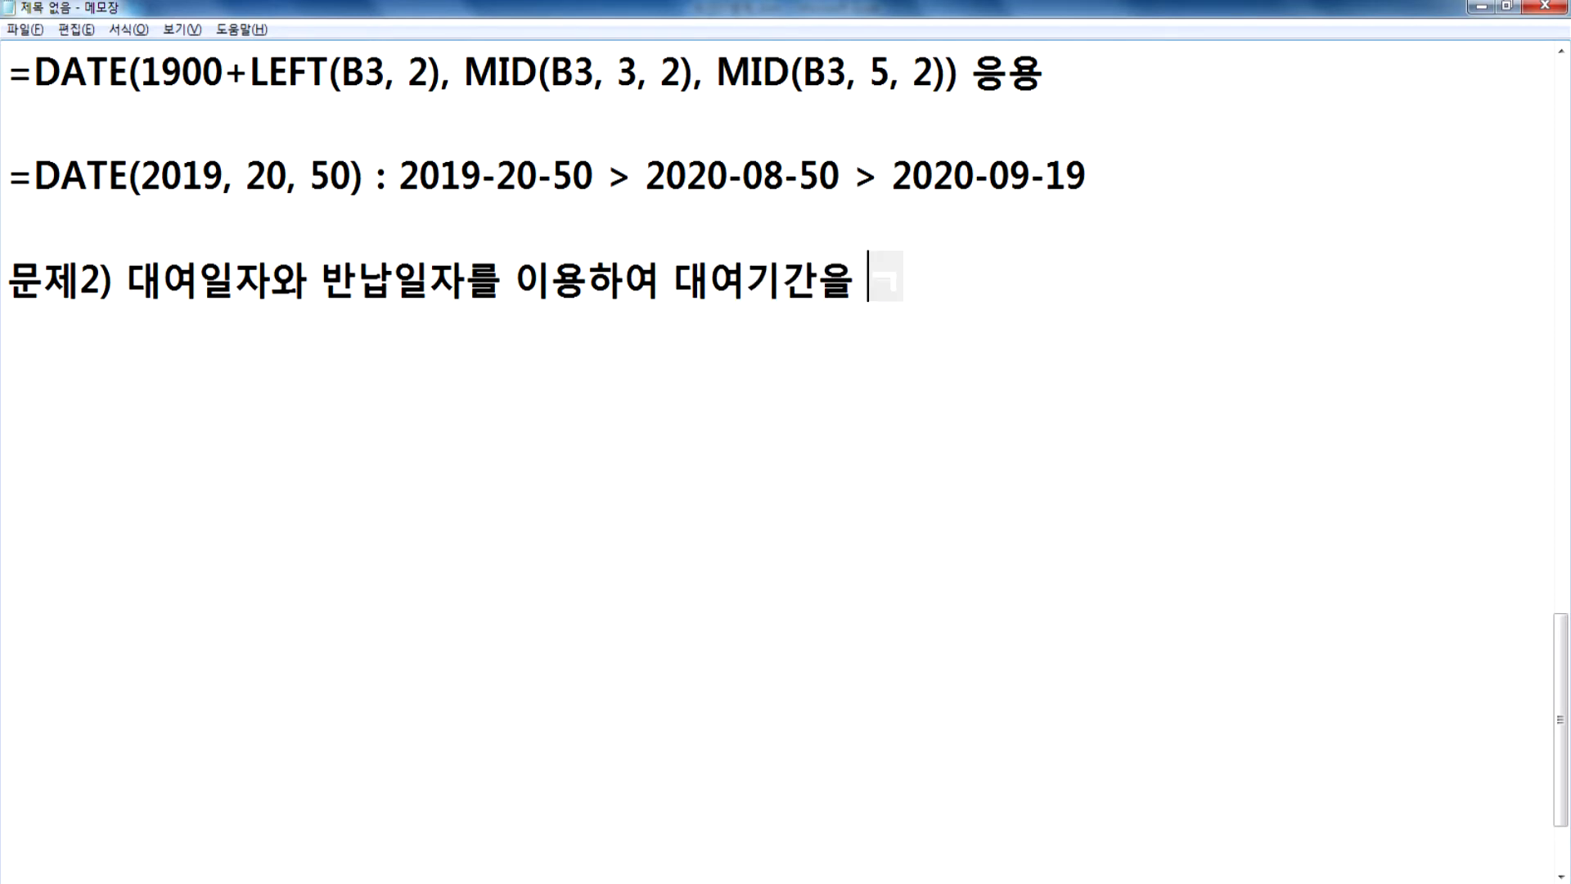
type("산")
key("Return")
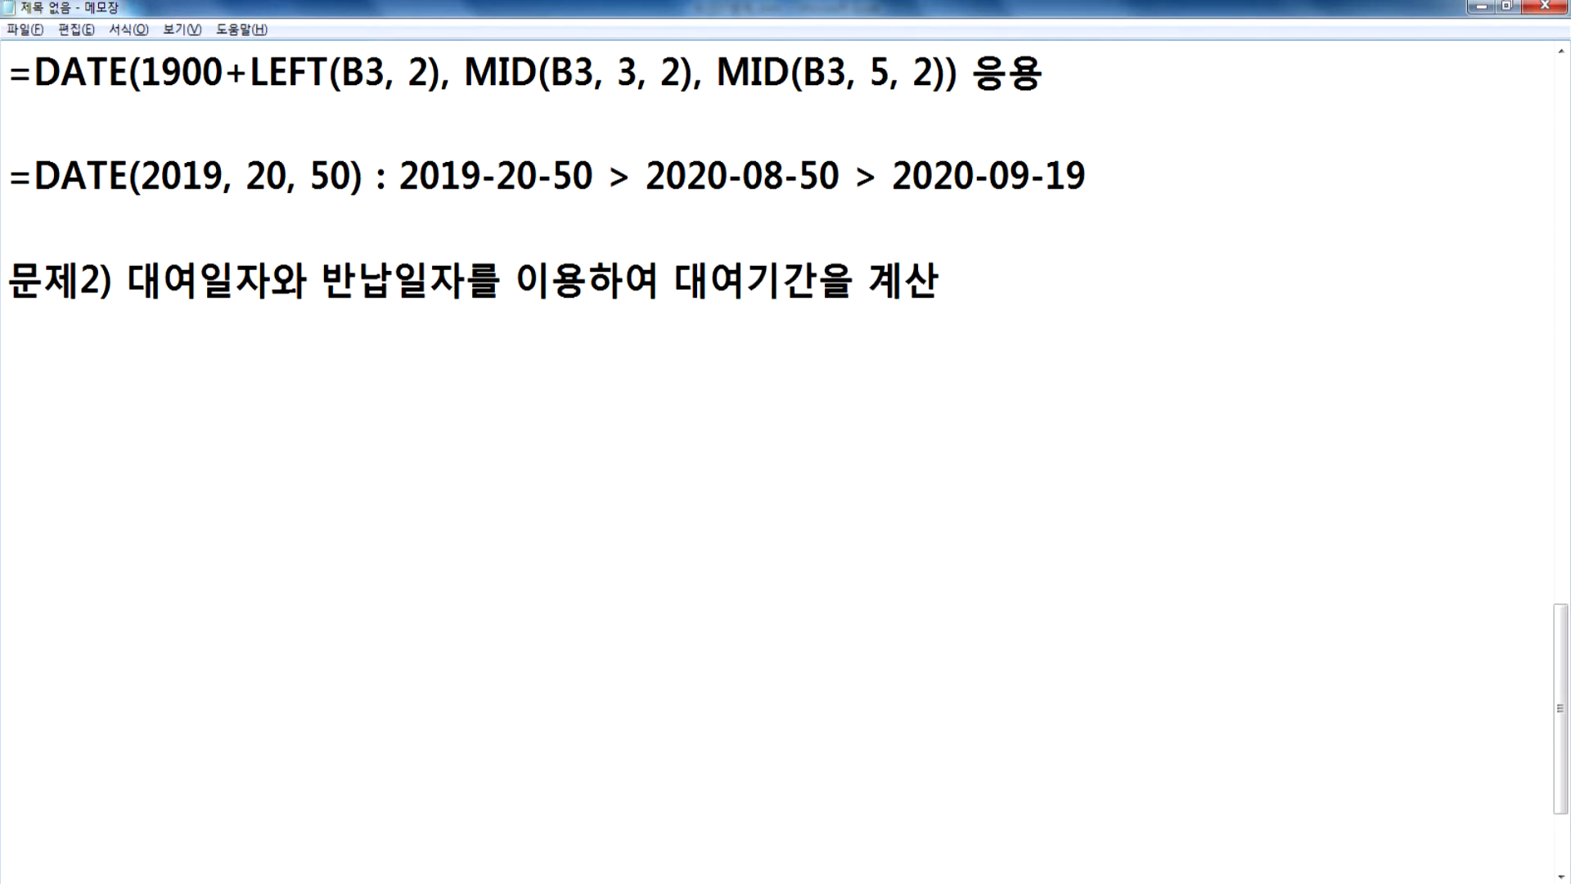
Step: Add the line "DAYS360 함수를 사용" below the problem 2 heading in the notes
type("DAY")
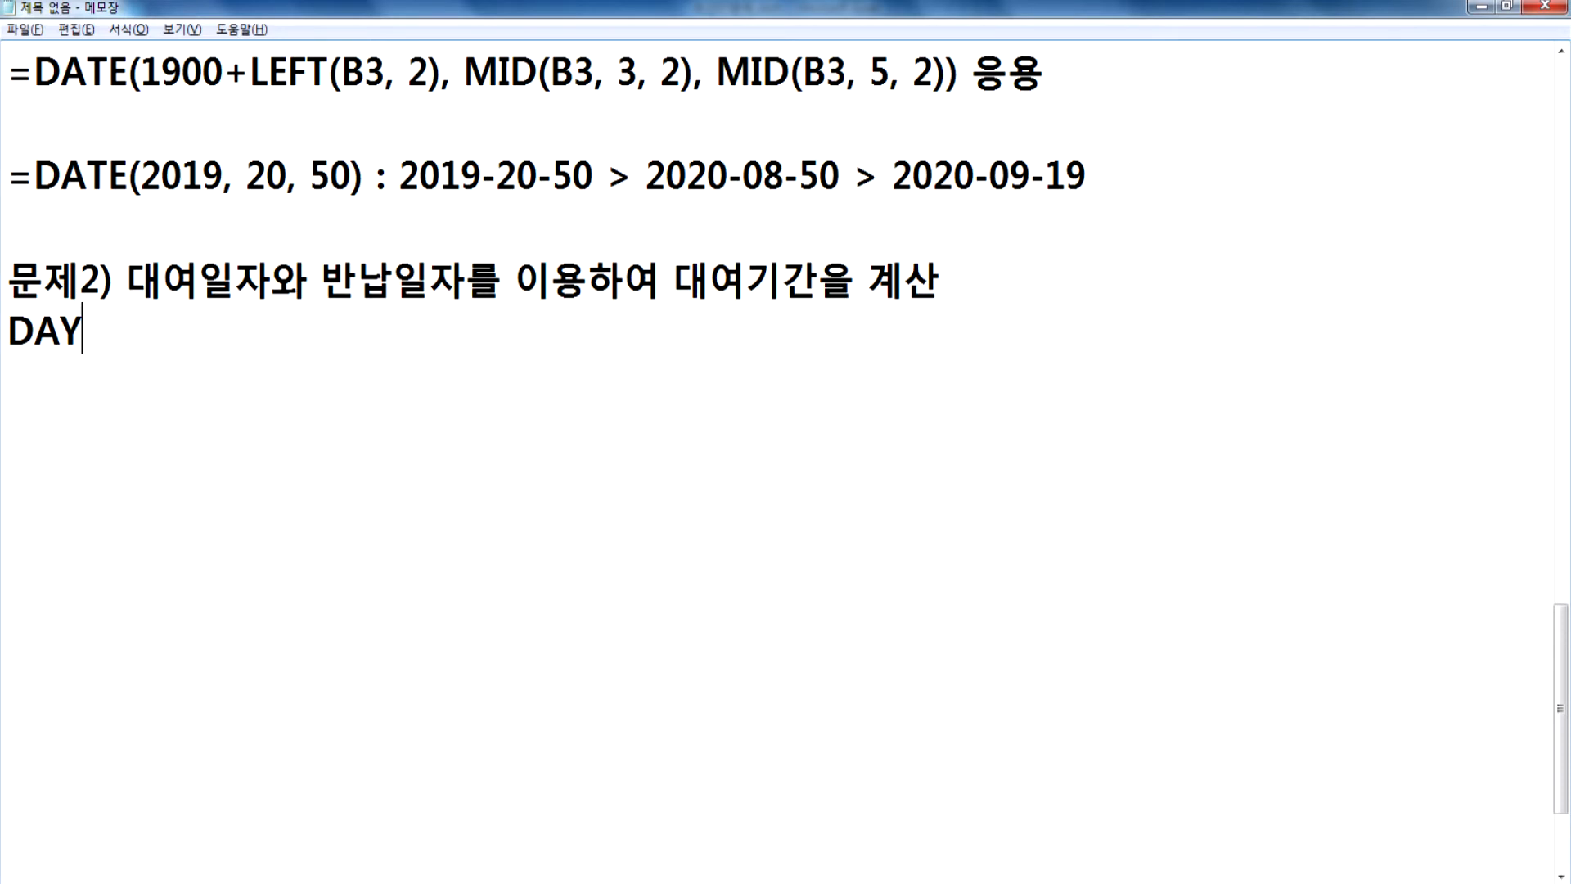
type("S360 ")
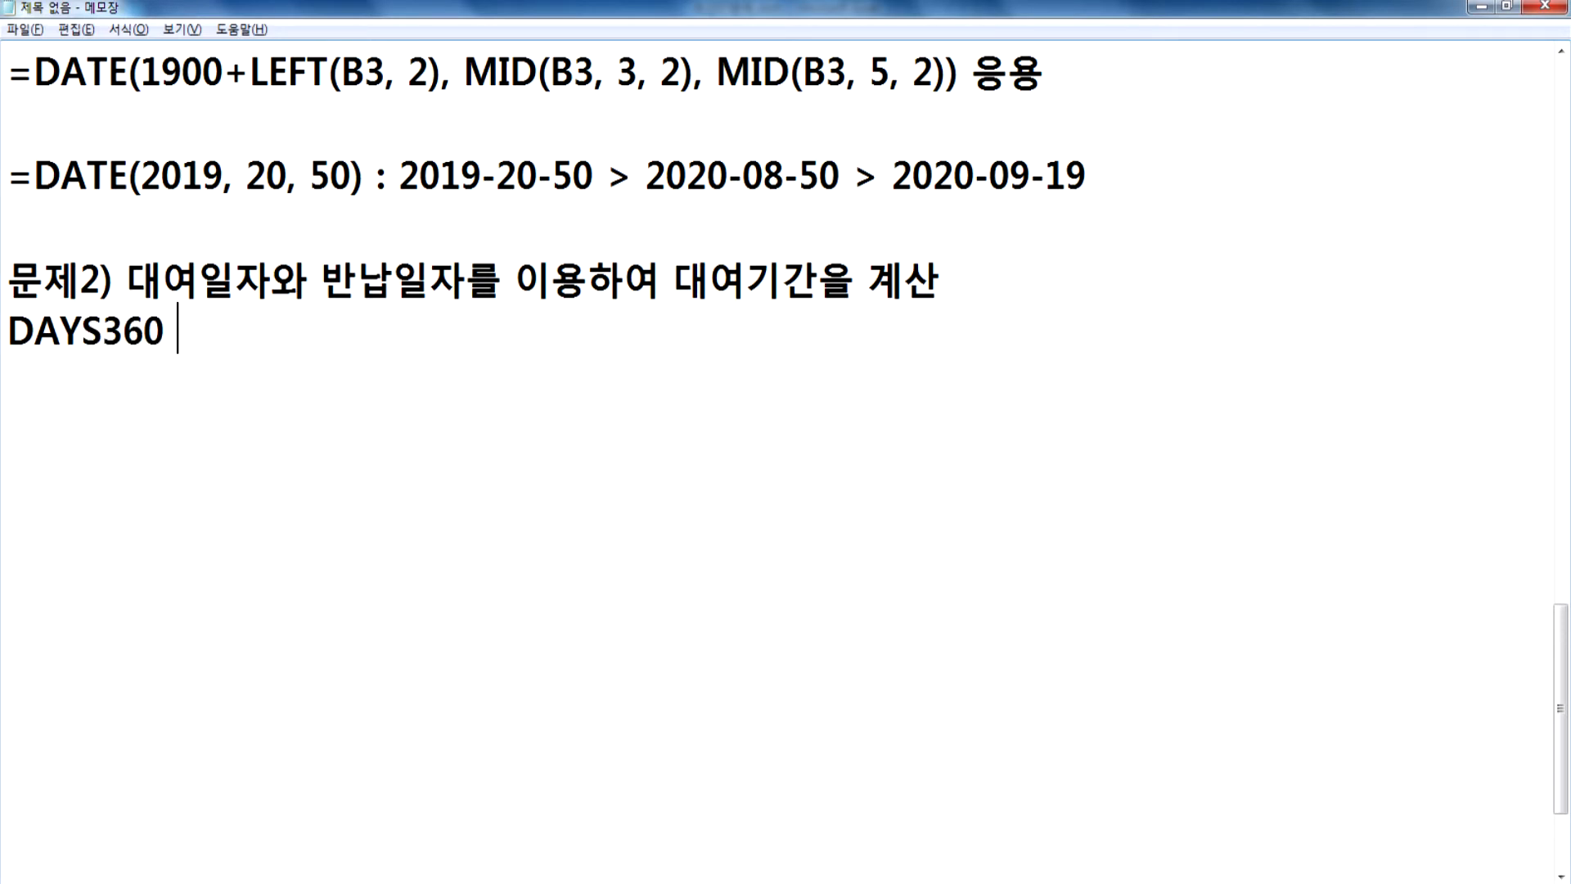
type("함수ㄹㄹ 상")
key("BackSpace")
key("BackSpace")
key("BackSpace")
key("BackSpace")
key("BackSpace")
key("BackSpace")
type("를 사용")
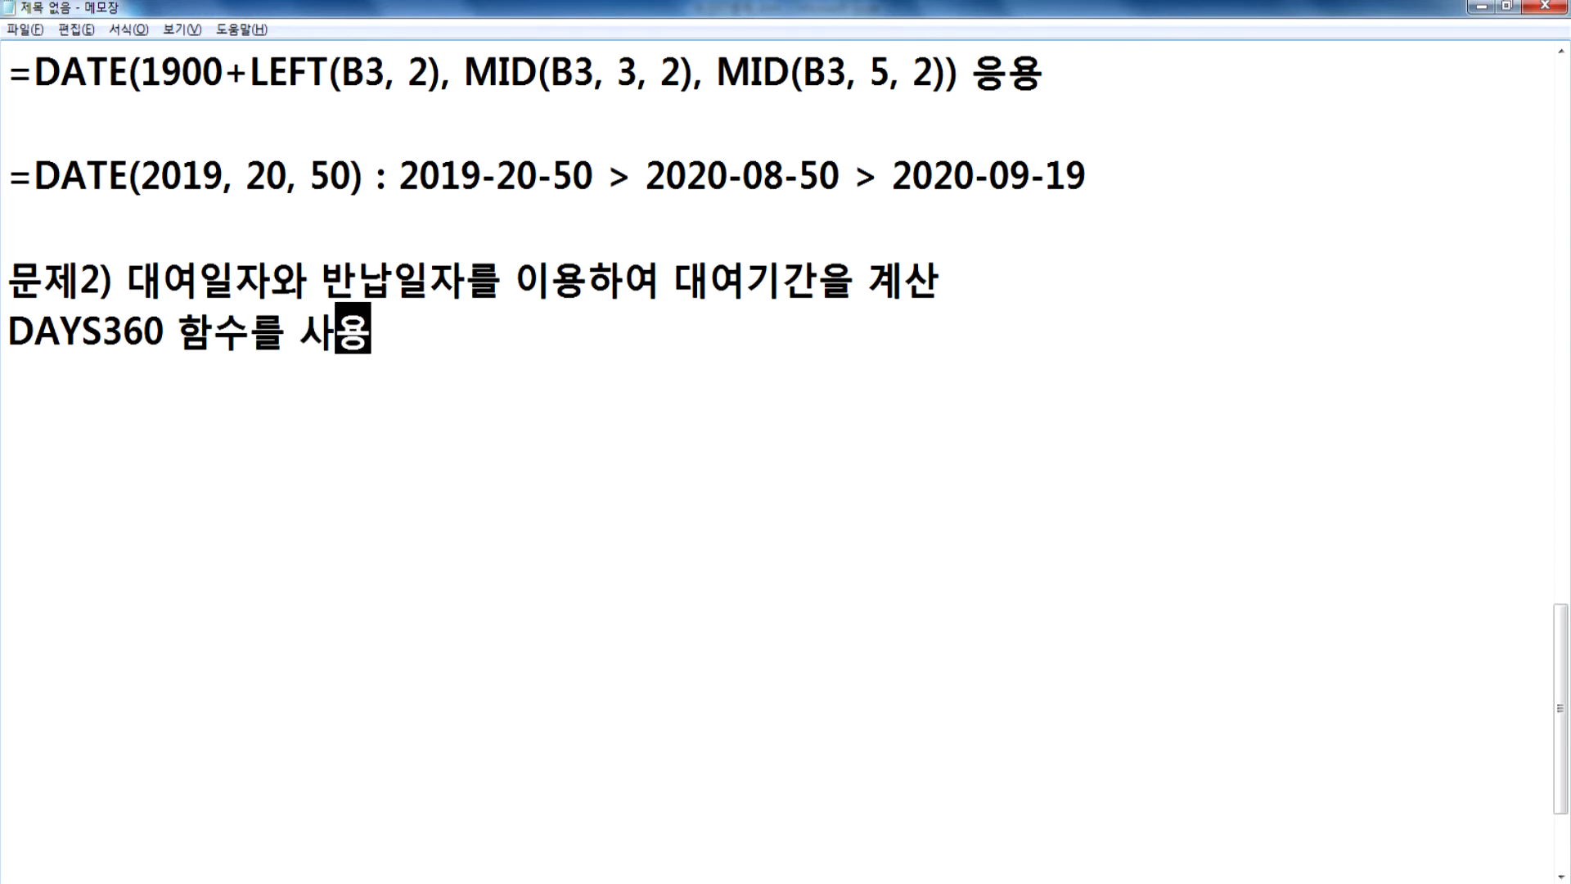
key("Return")
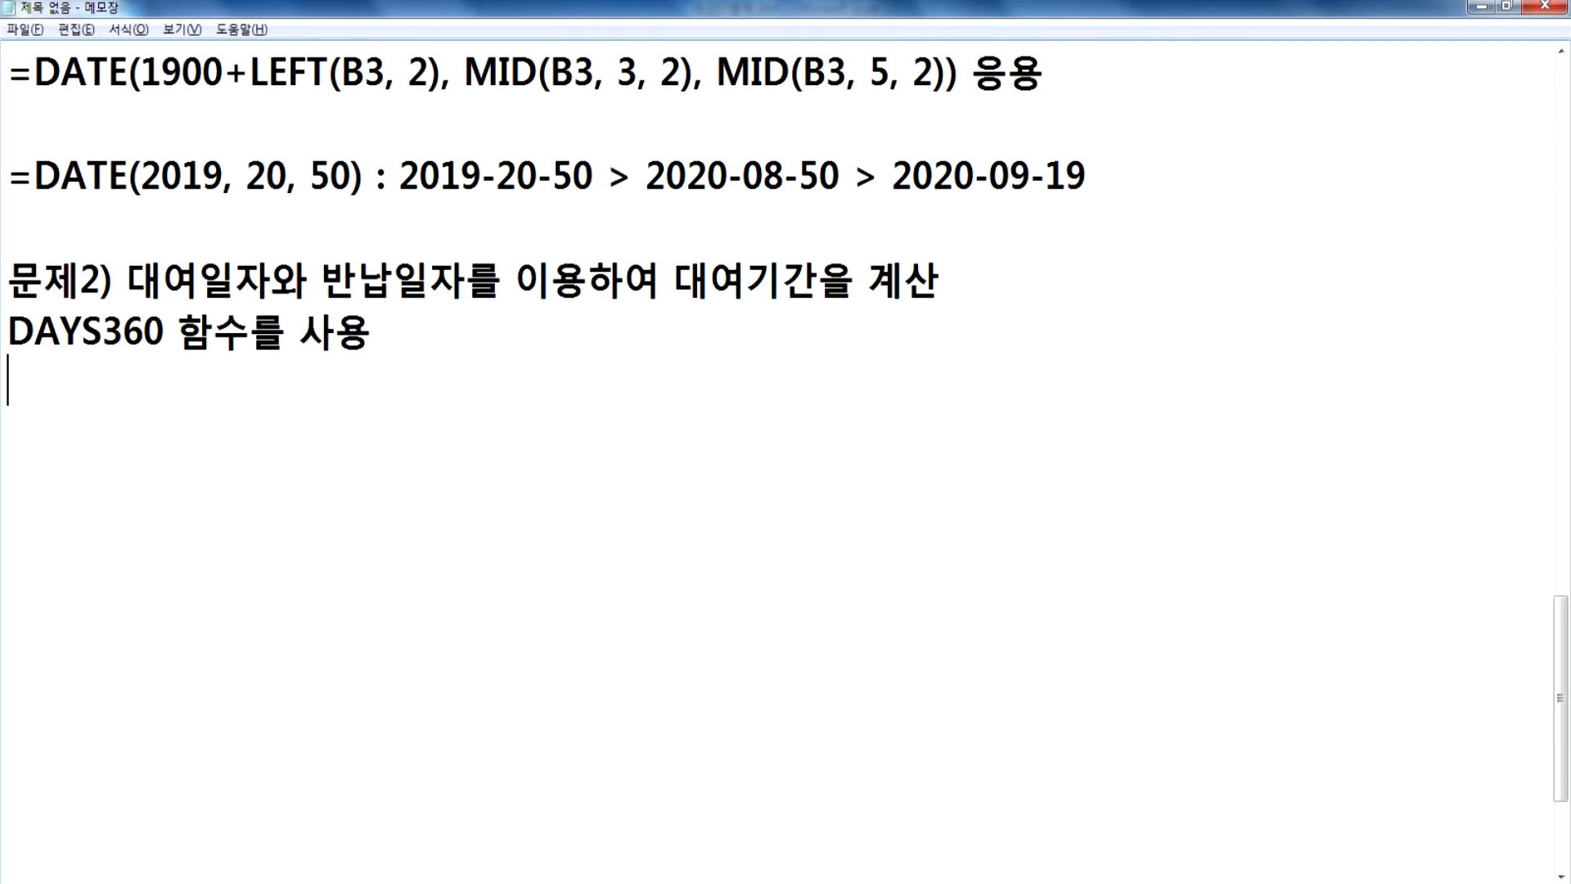
Step: Extend the DAYS360 line with ", 미국방식을 사용" to specify the US method
key("BackSpace")
type(", 미국")
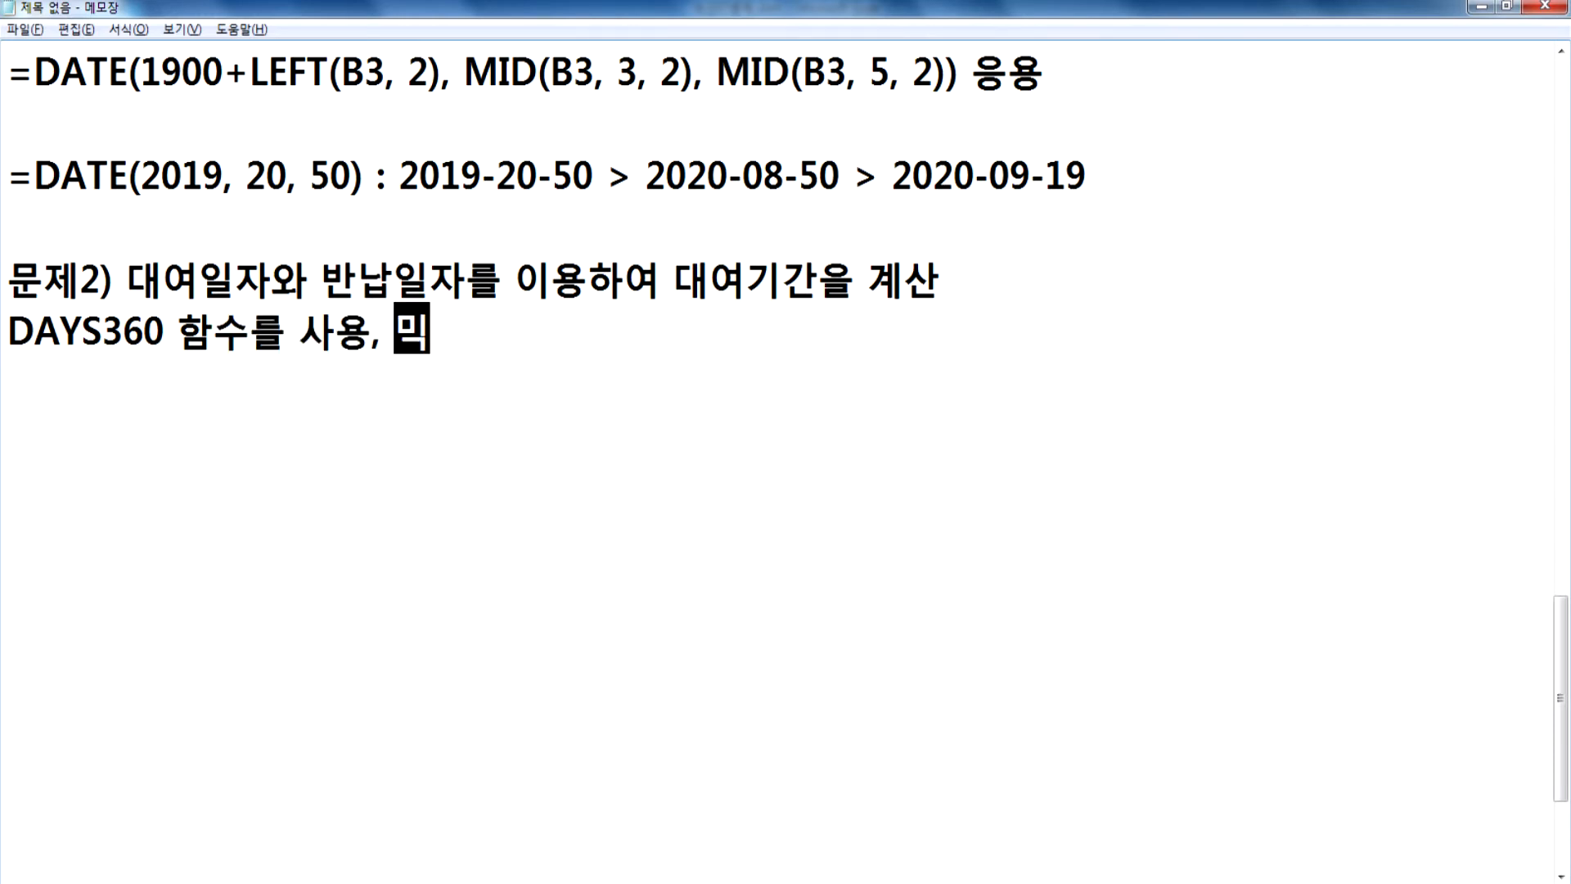
type("방식")
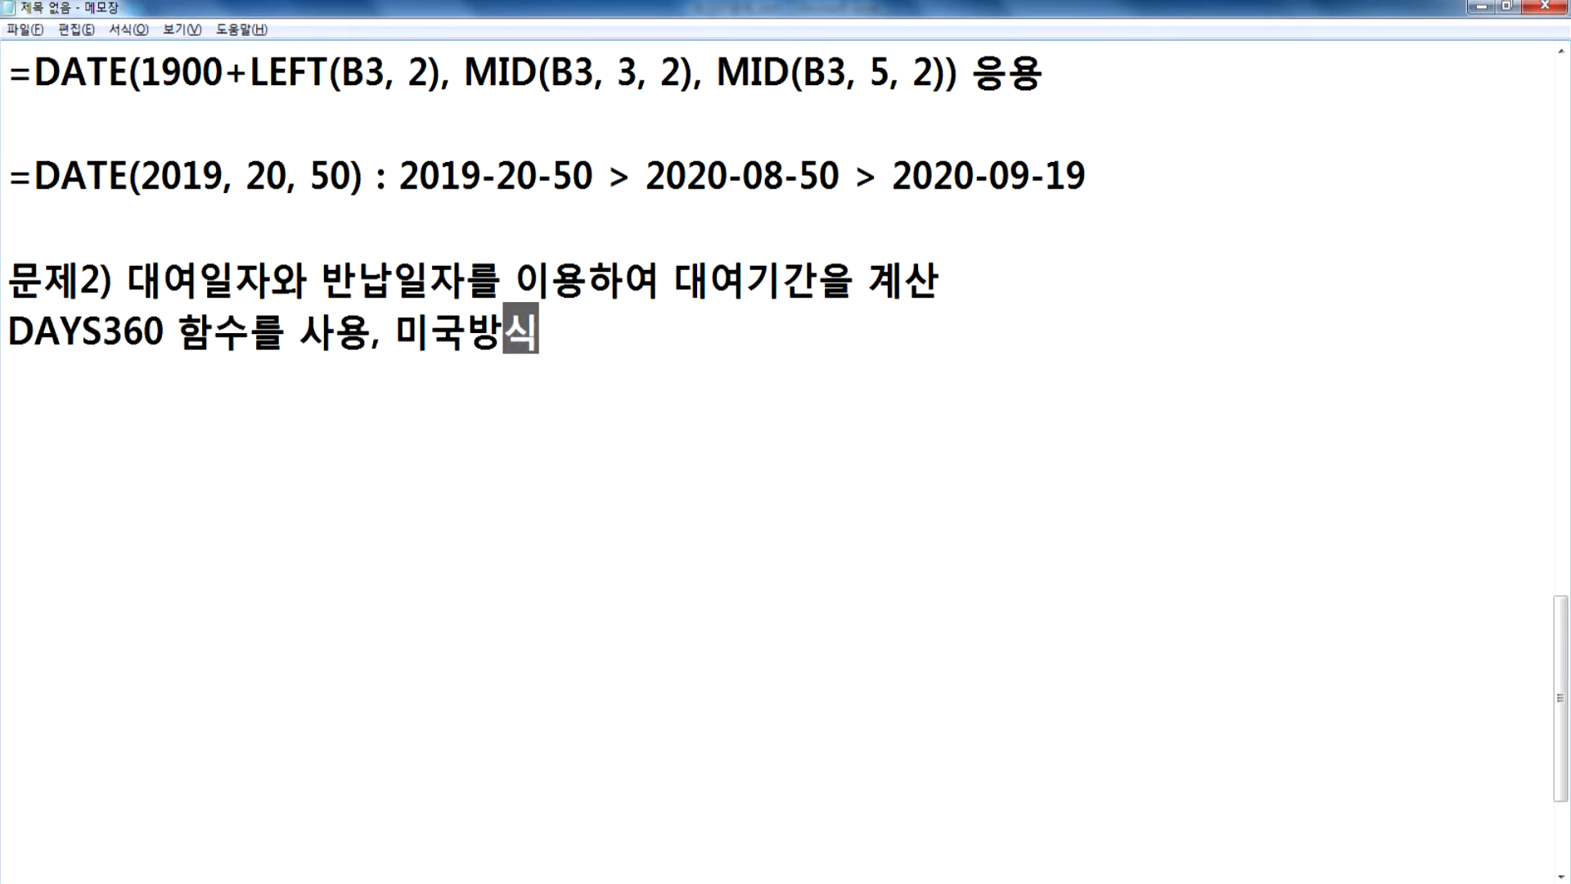
type("을 ㅅㅏ용")
key("Return")
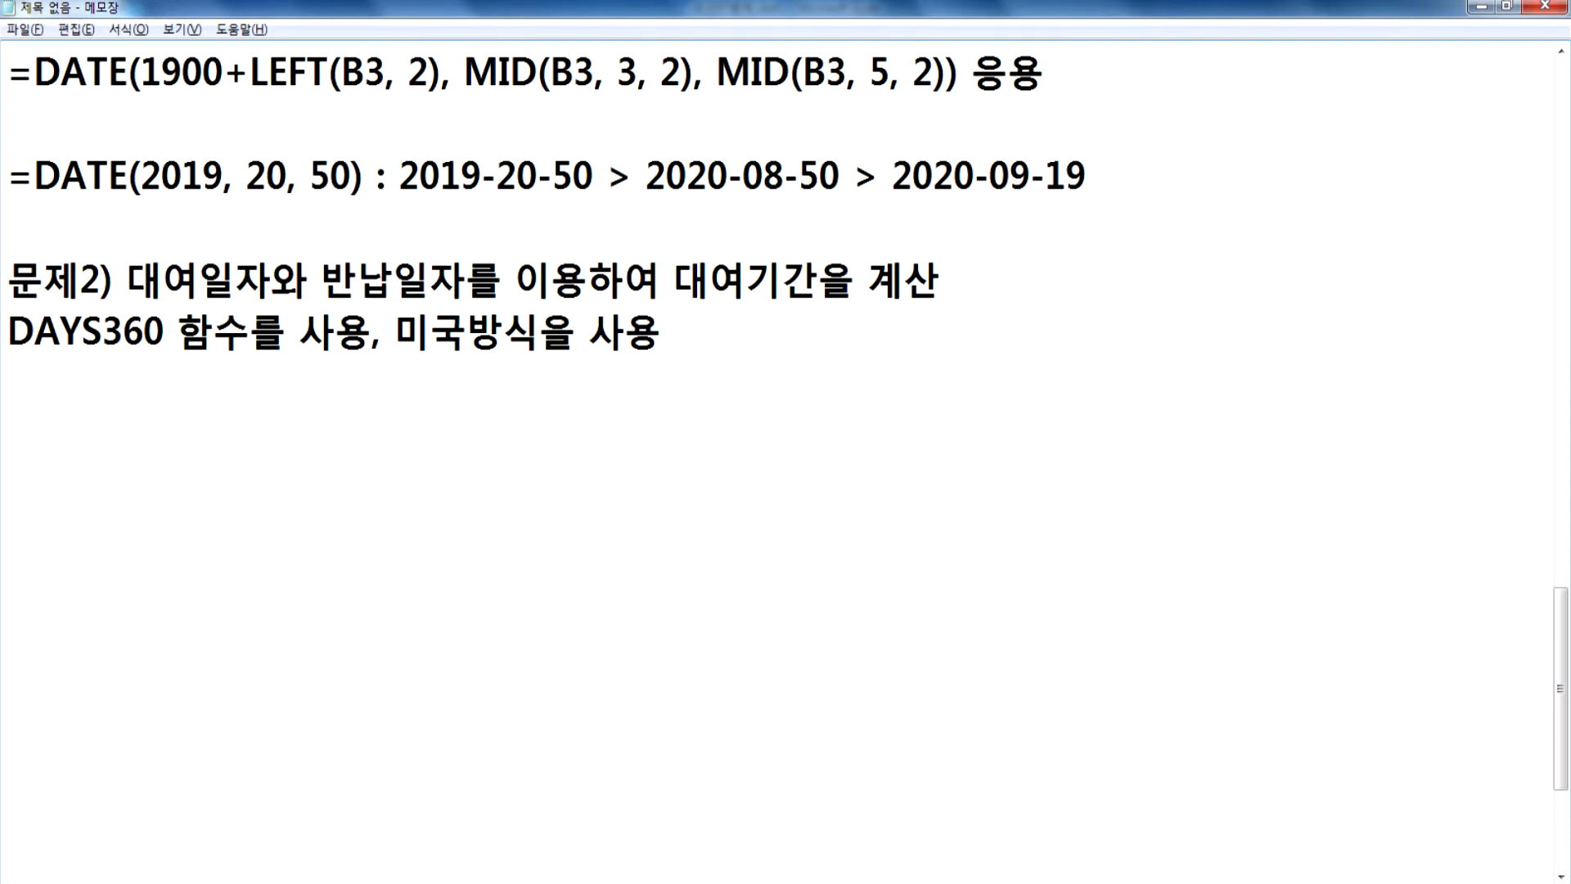
Step: Leave a blank line and add the subheading "* 날짜의 차이를 계산" to the notes
type("=")
key("BackSpace")
key("Return")
type("* SKFwK")
key("BackSpace")
key("BackSpace")
key("BackSpace")
key("BackSpace")
key("BackSpace")
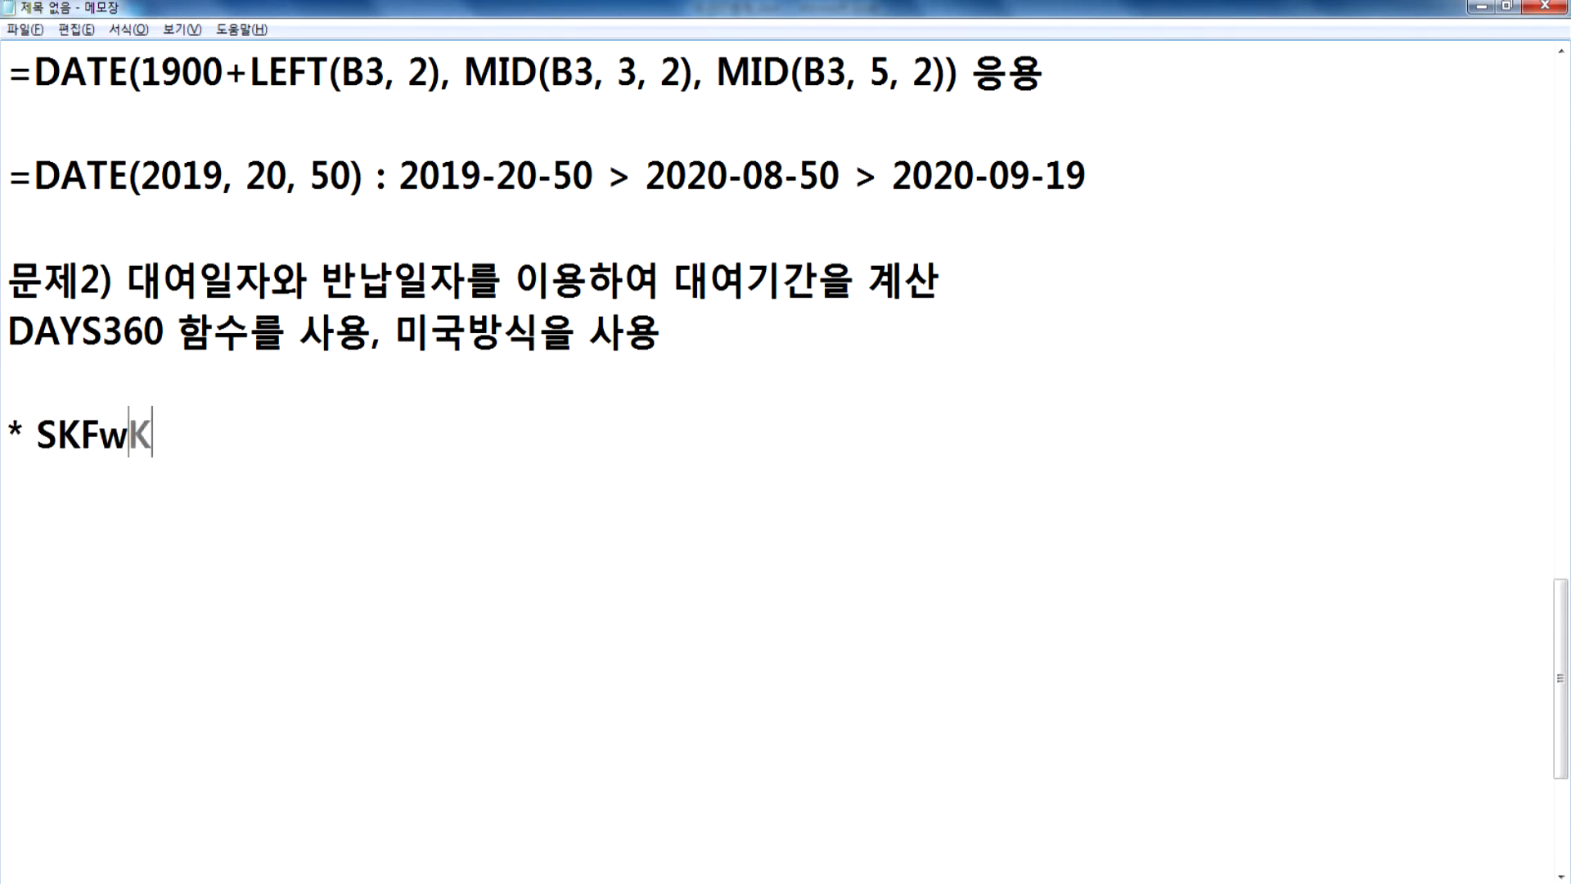
key("Hangul")
type("니ㅏㄹ")
key("BackSpace")
key("BackSpace")
key("BackSpace")
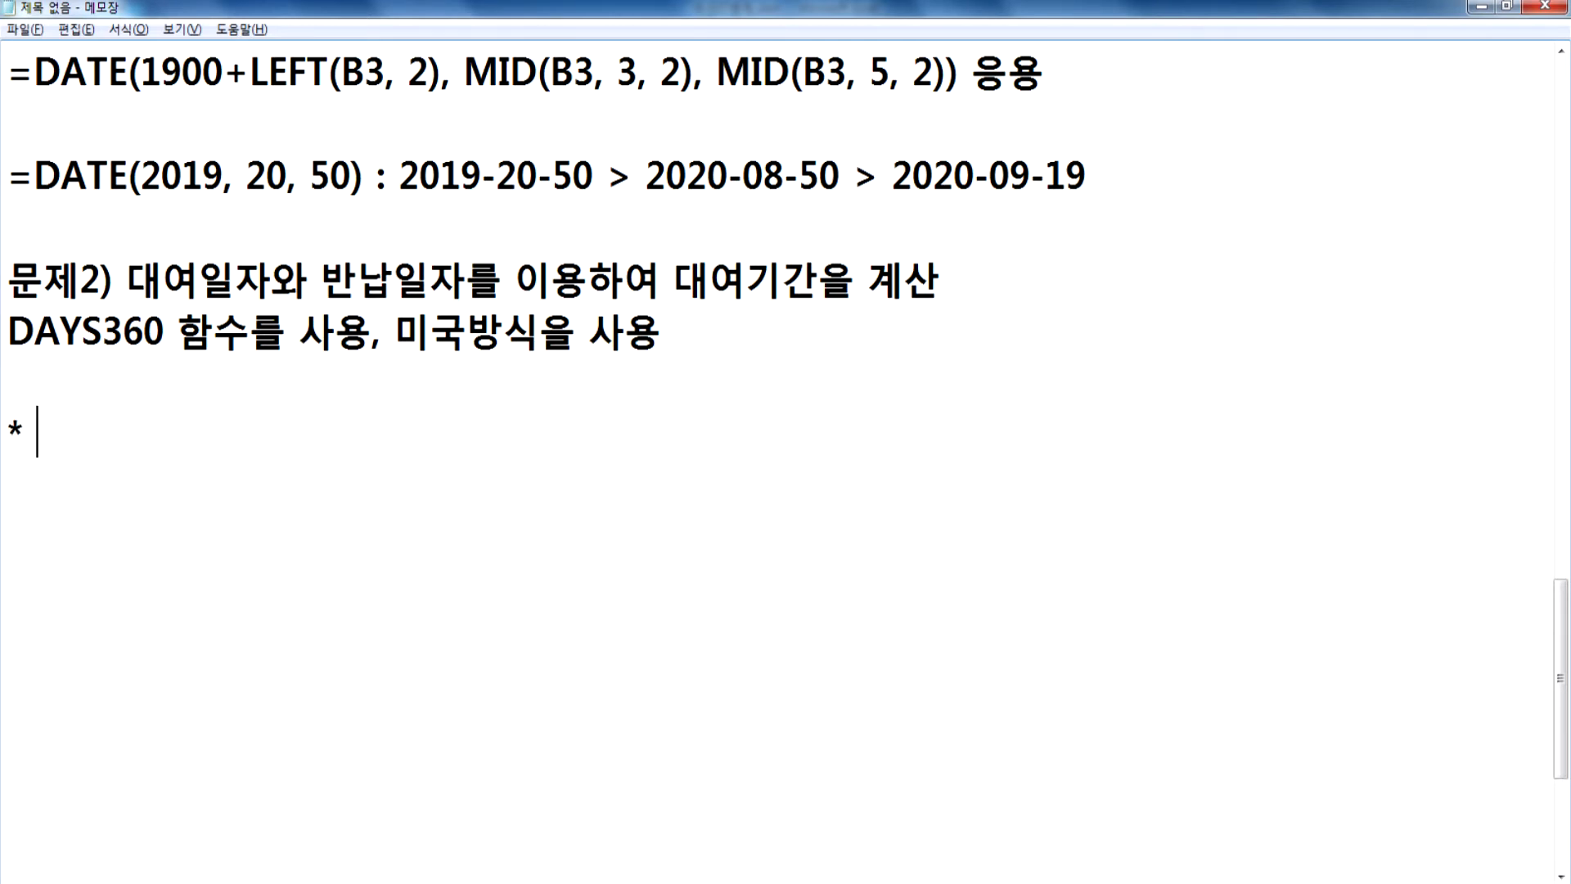
type("날짜의 ")
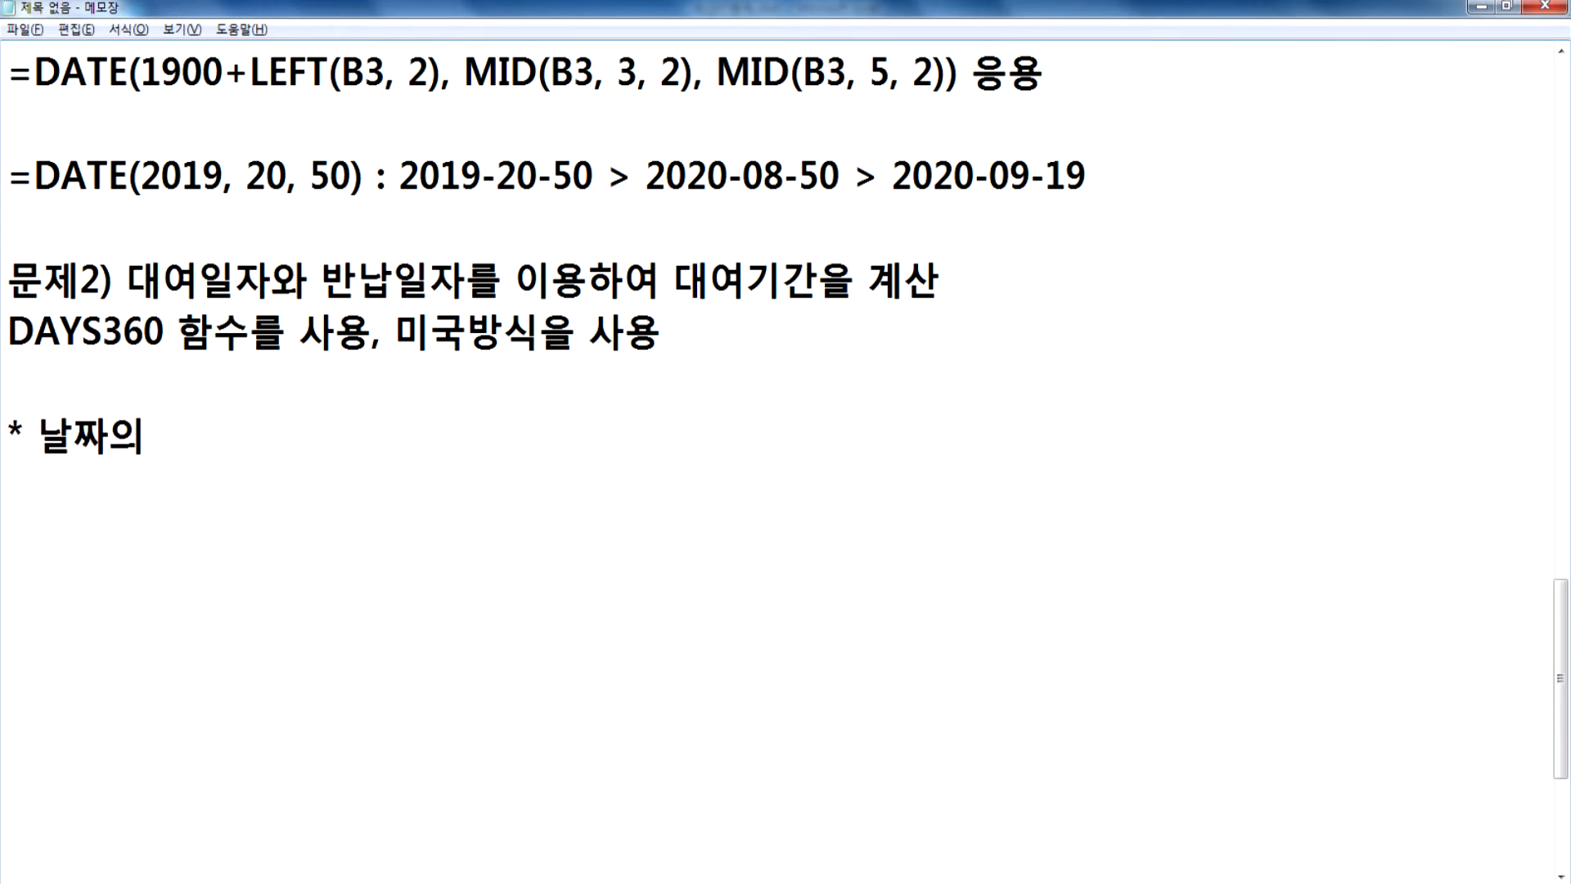
type("차이를 곗")
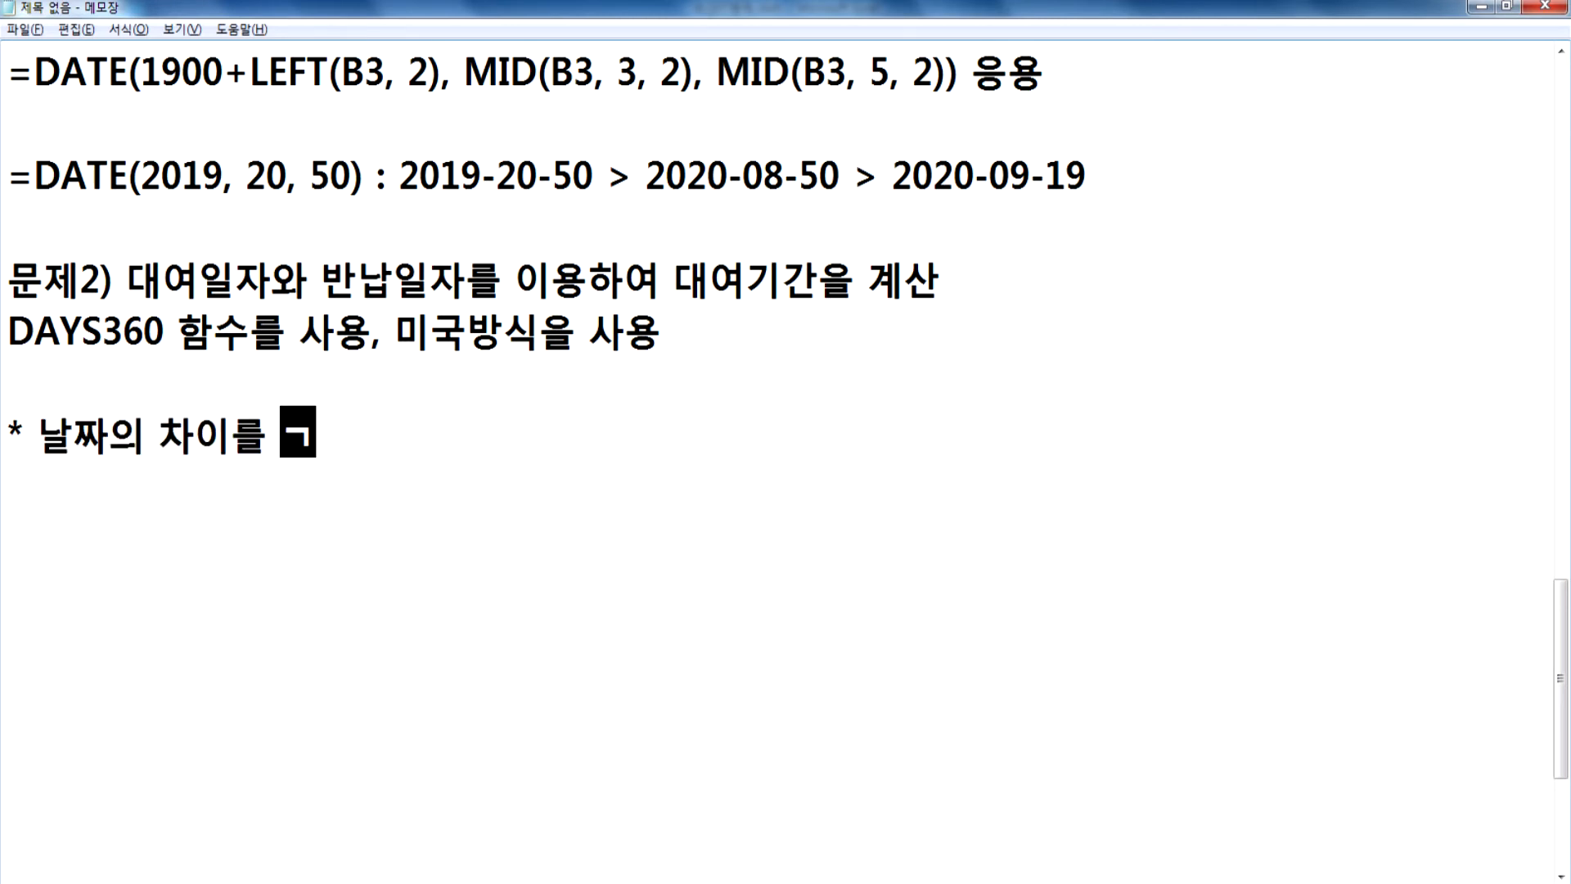
type("산")
key("Return")
Step: Add the first method under the subheading: "1) 수식을 사용, =큰 날짜-작은 날짜"
type("1")
type(") 수시")
type("ㄱ을 사용")
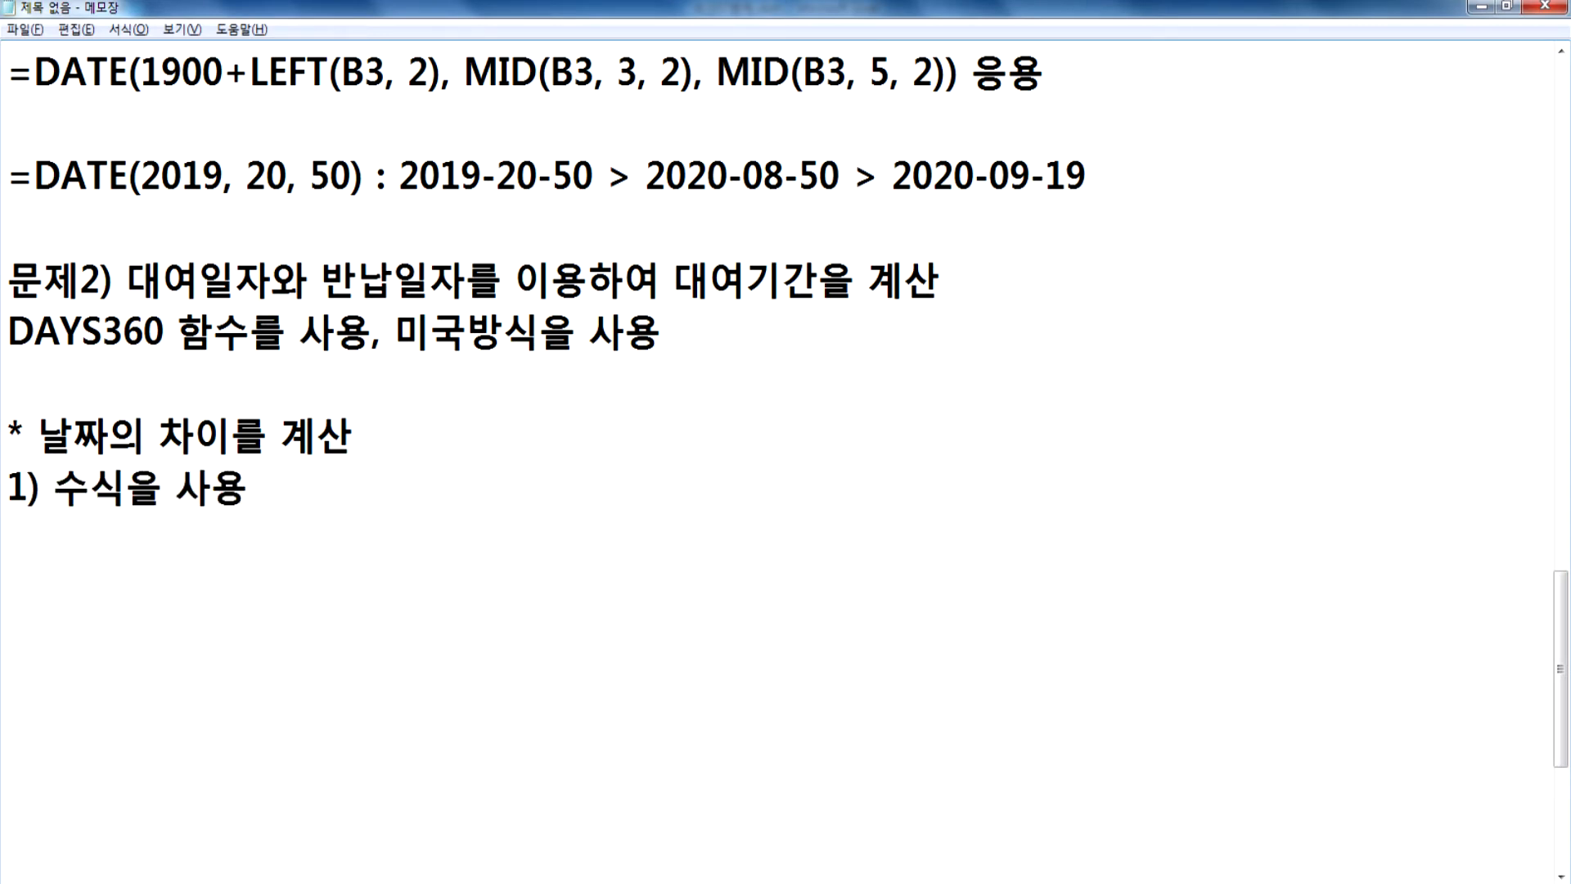
type(", =")
type("큰 날ㅉ")
type("ㅏ-작")
type("은 날짜")
key("Return")
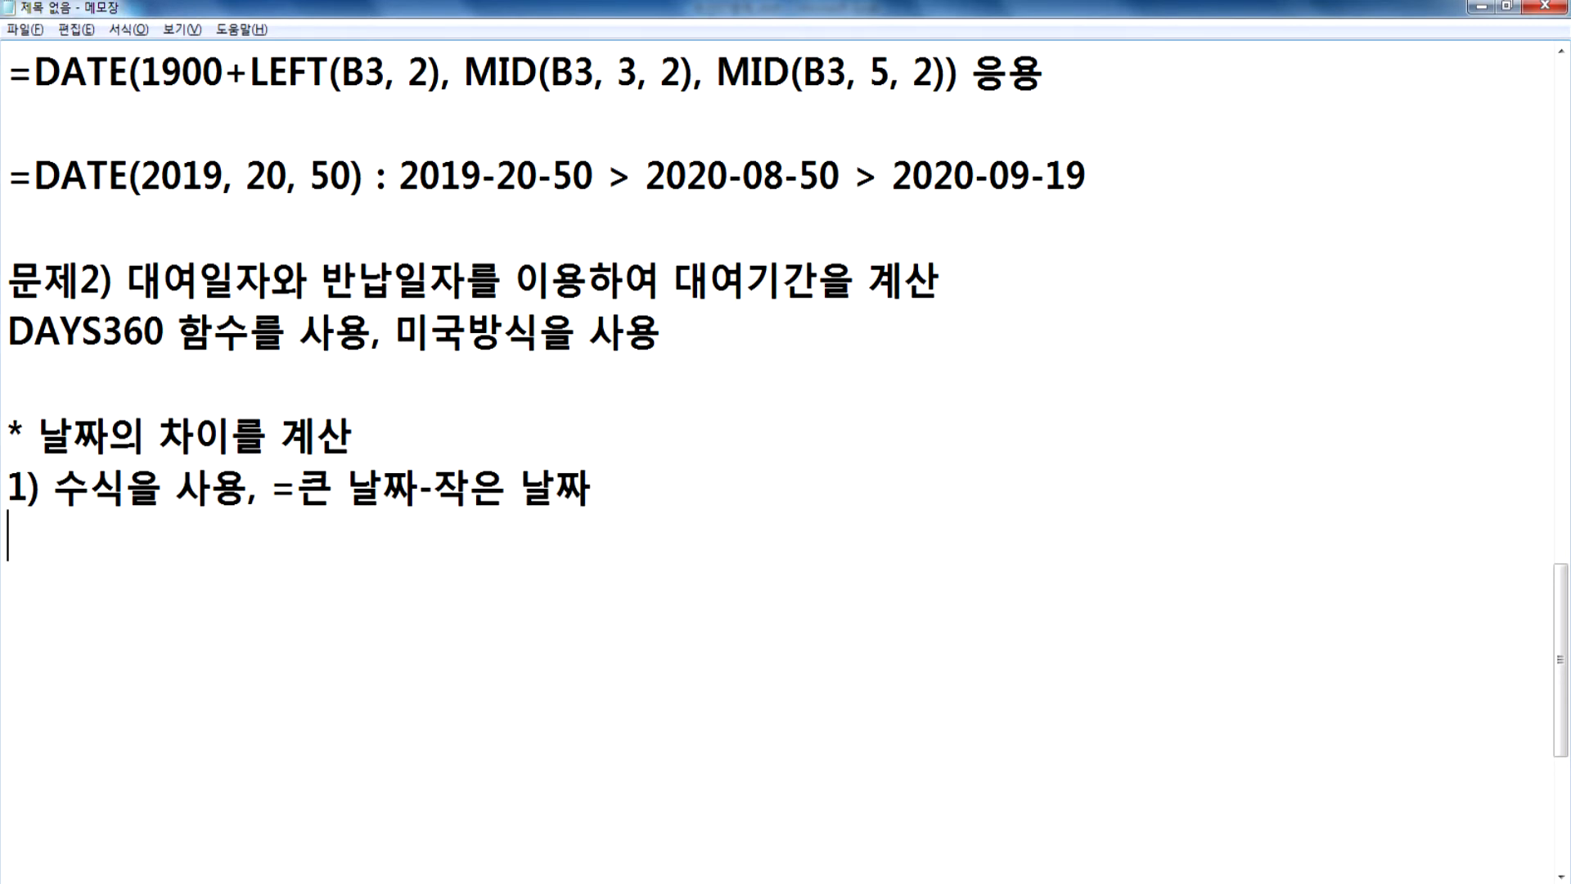
Step: Add the second method to the notes: "2) 함수를 사용, =날짜관련함수(작은 날짜, 큰 날짜, 옵션)"
type("2) 함ㅅ")
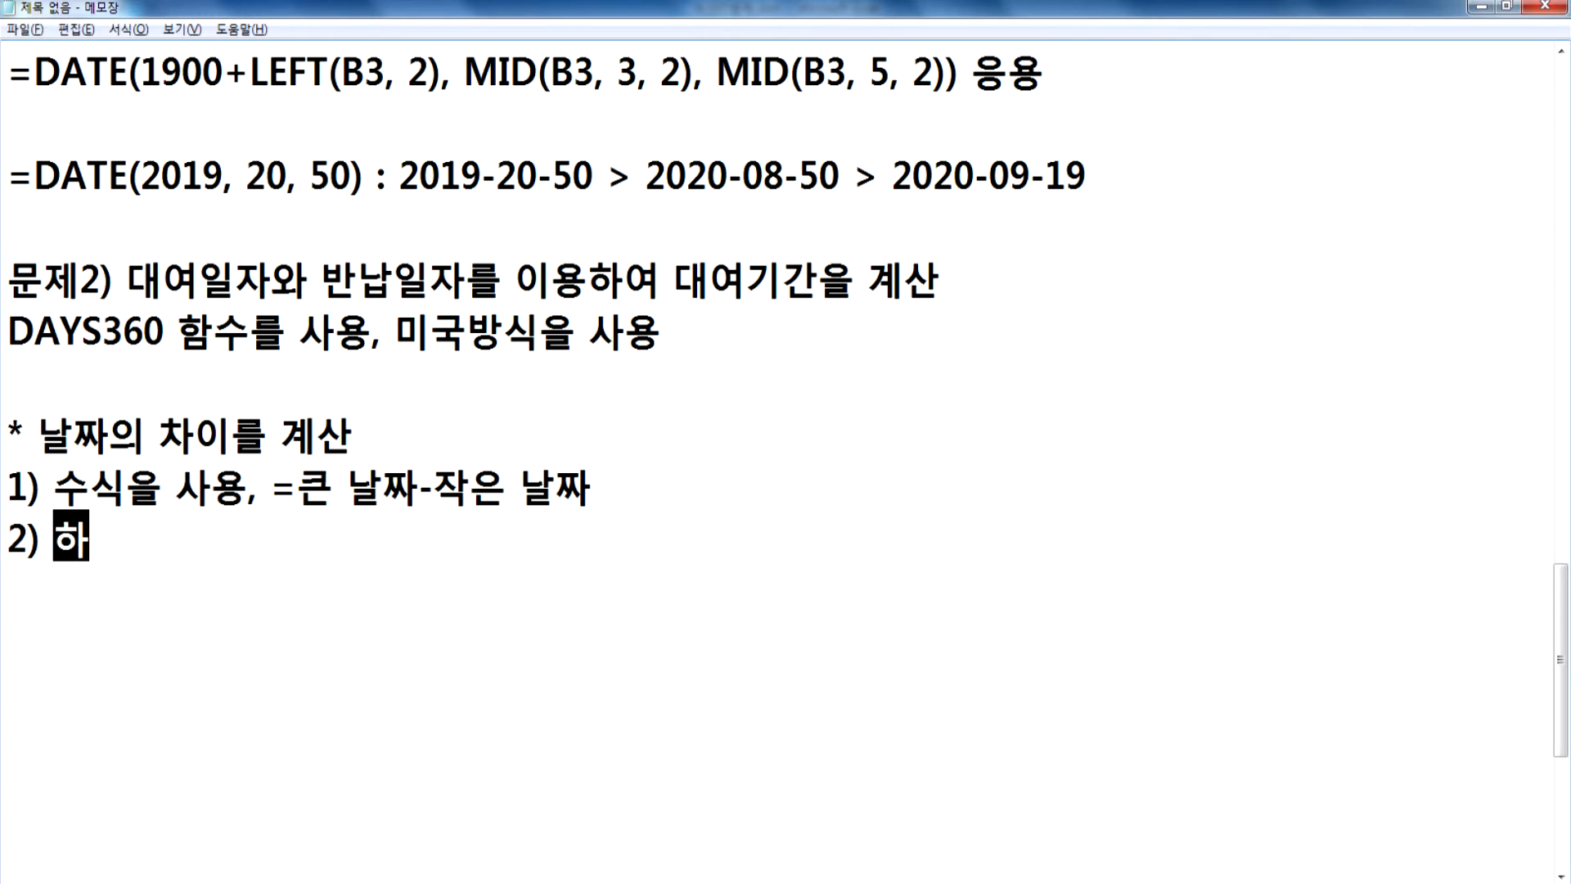
type("수를 사용, ")
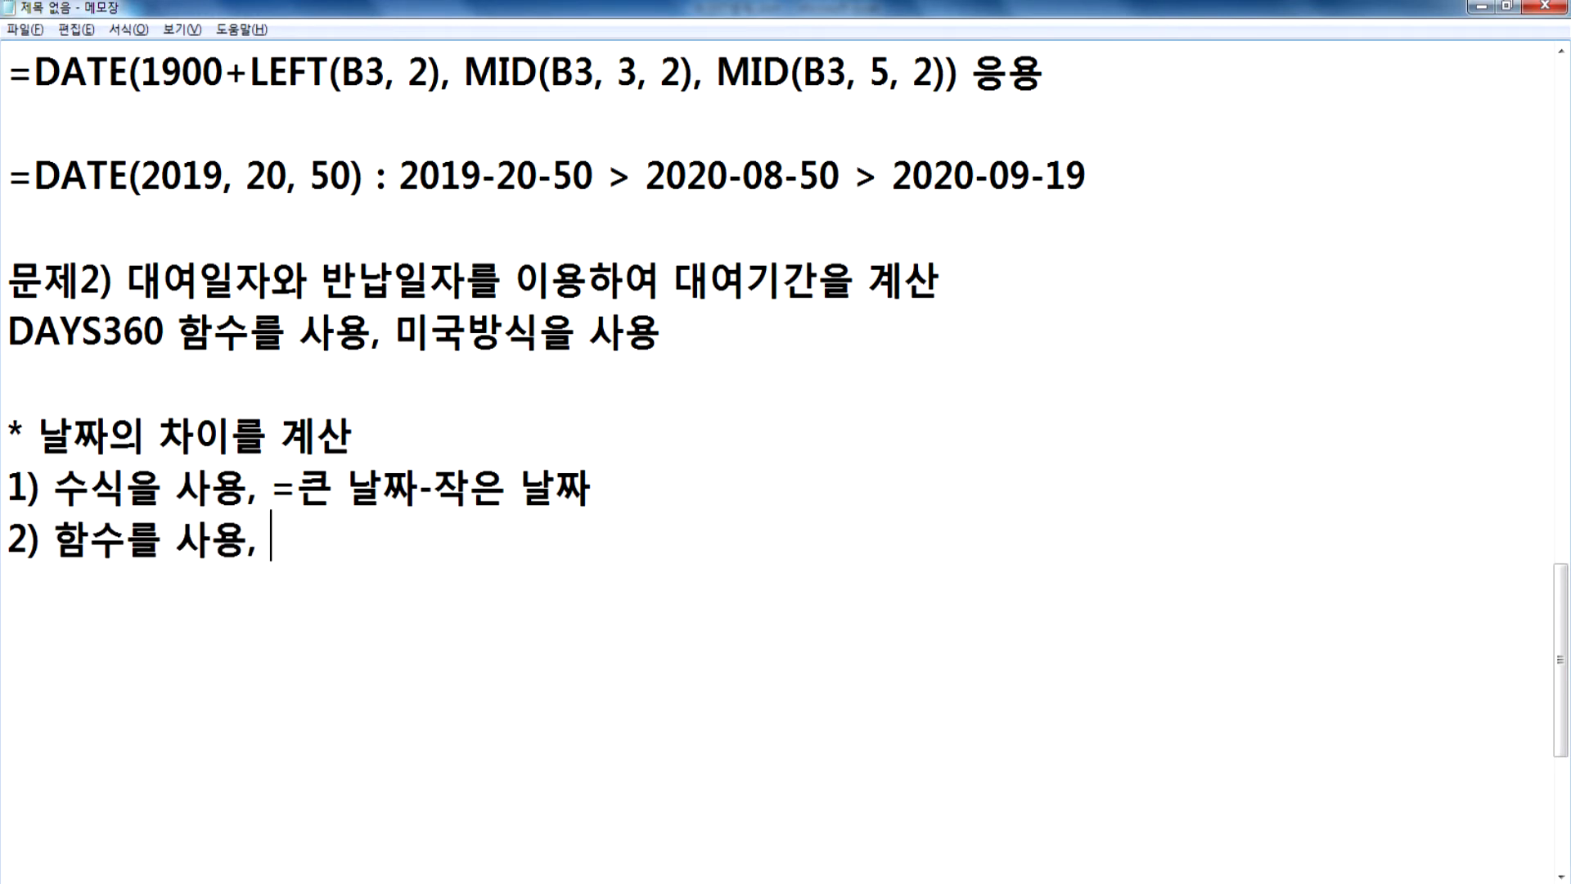
type("=SK")
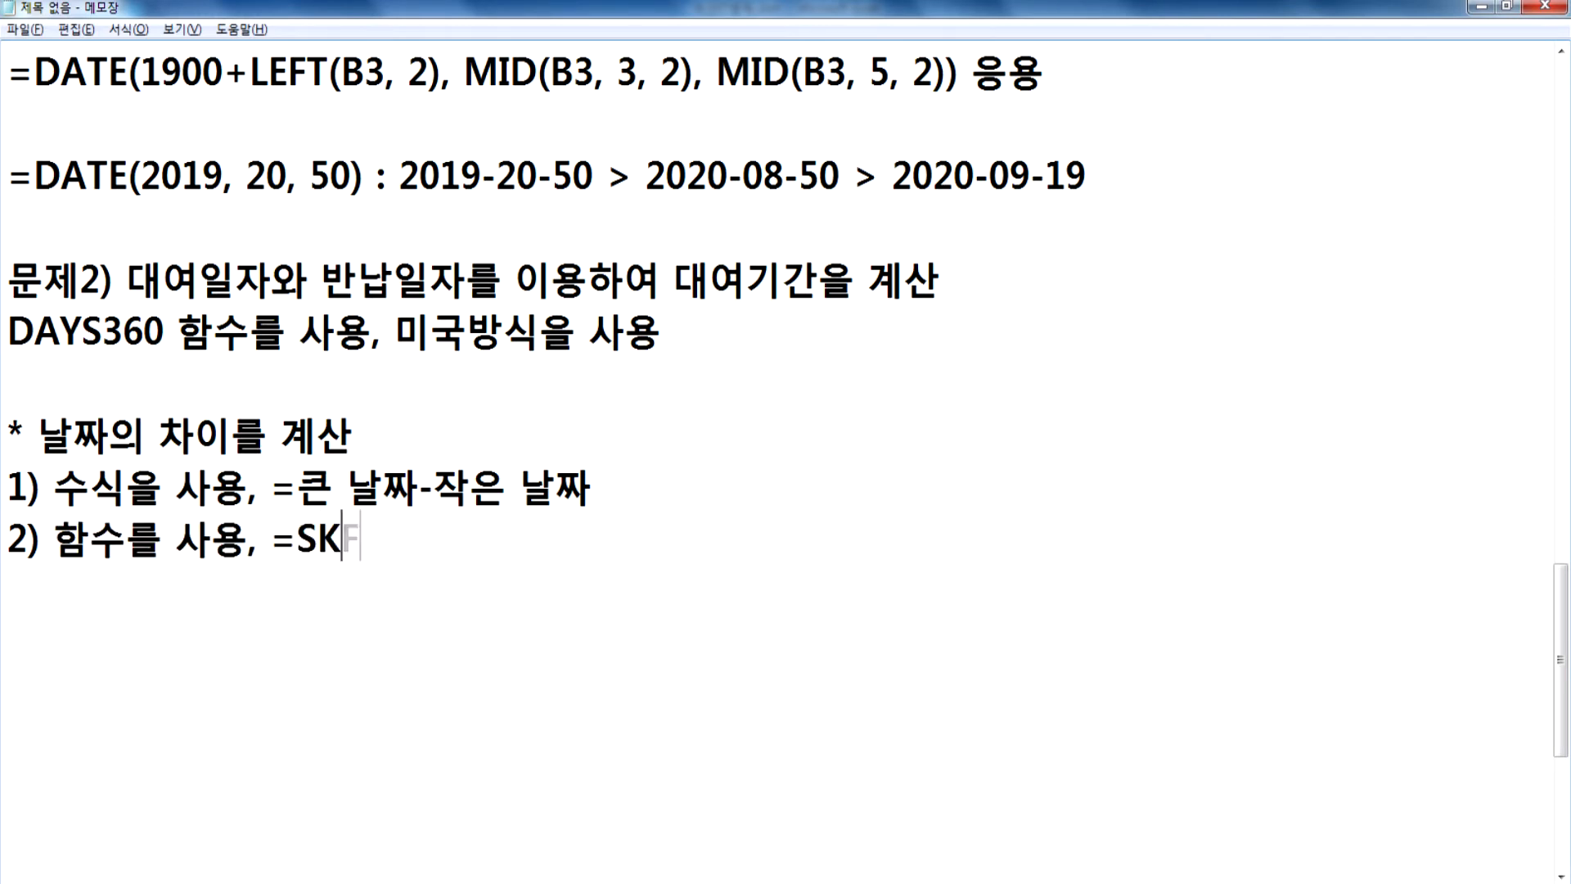
key("BackSpace")
key("BackSpace")
key("Hangul")
type("날짜")
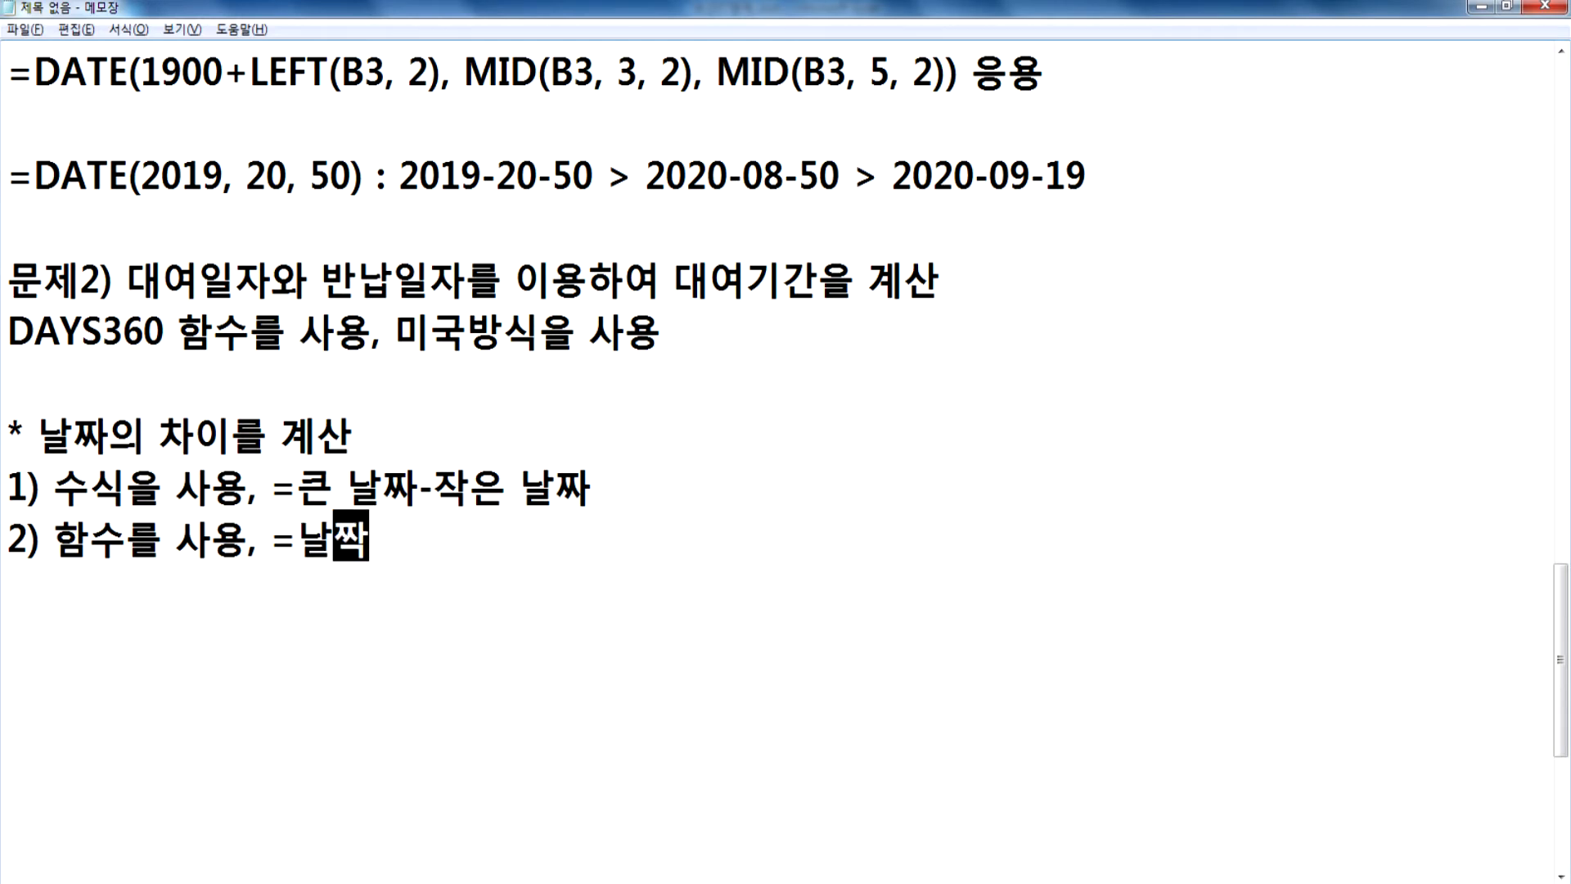
type("관렸")
key("BackSpace")
type("ㄴ하")
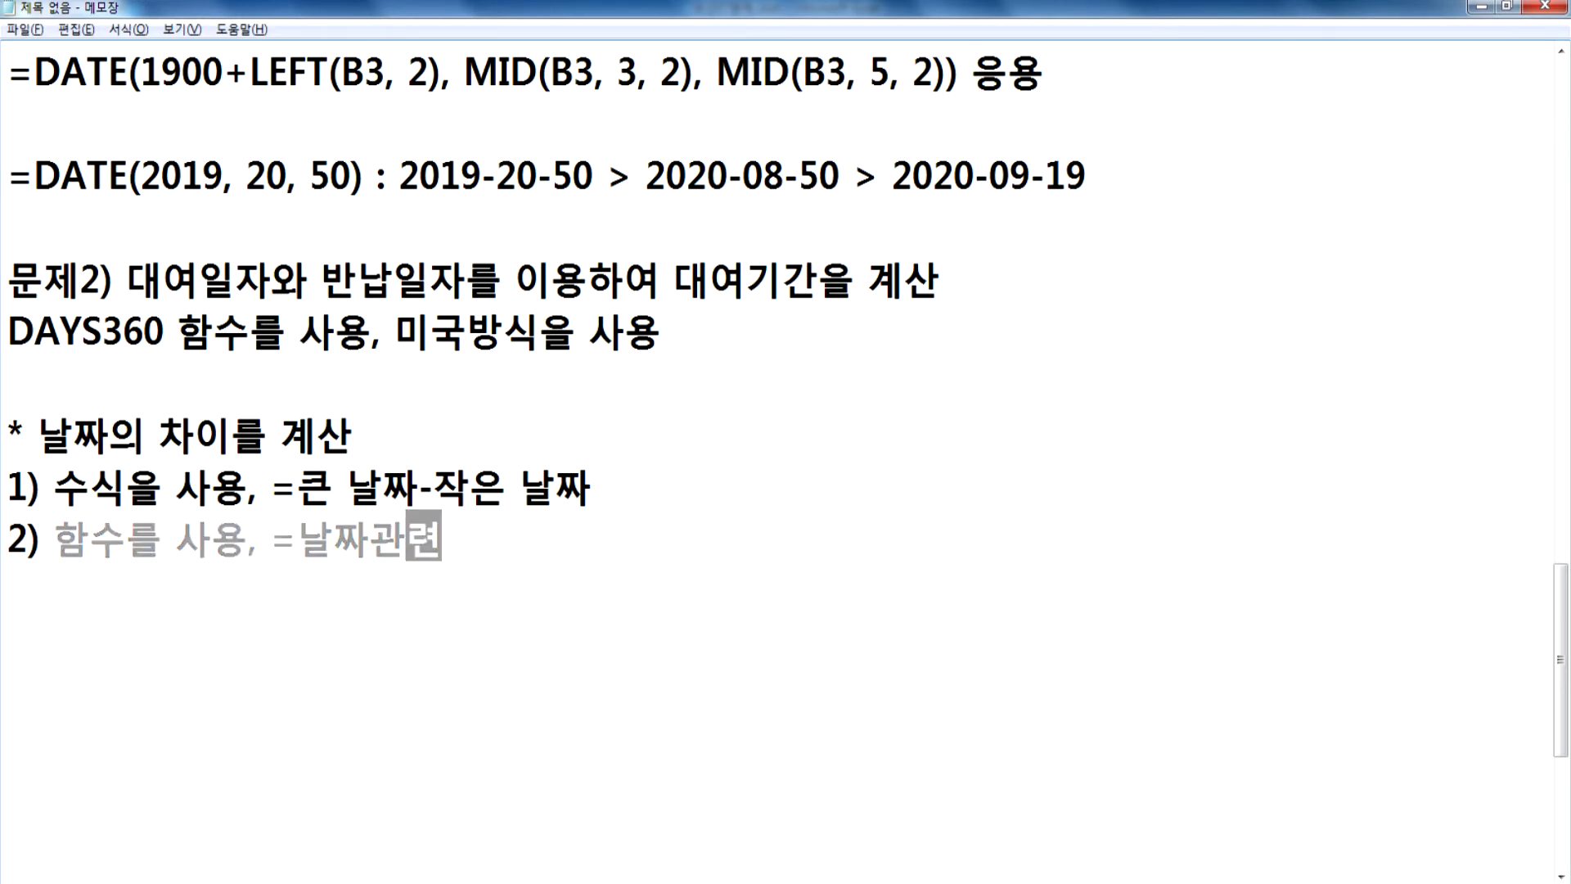
type("ㅁ수(")
type("작은 날짜")
type(", ")
type("큰 날짜, 오")
type("ㅂ션)")
key("Return")
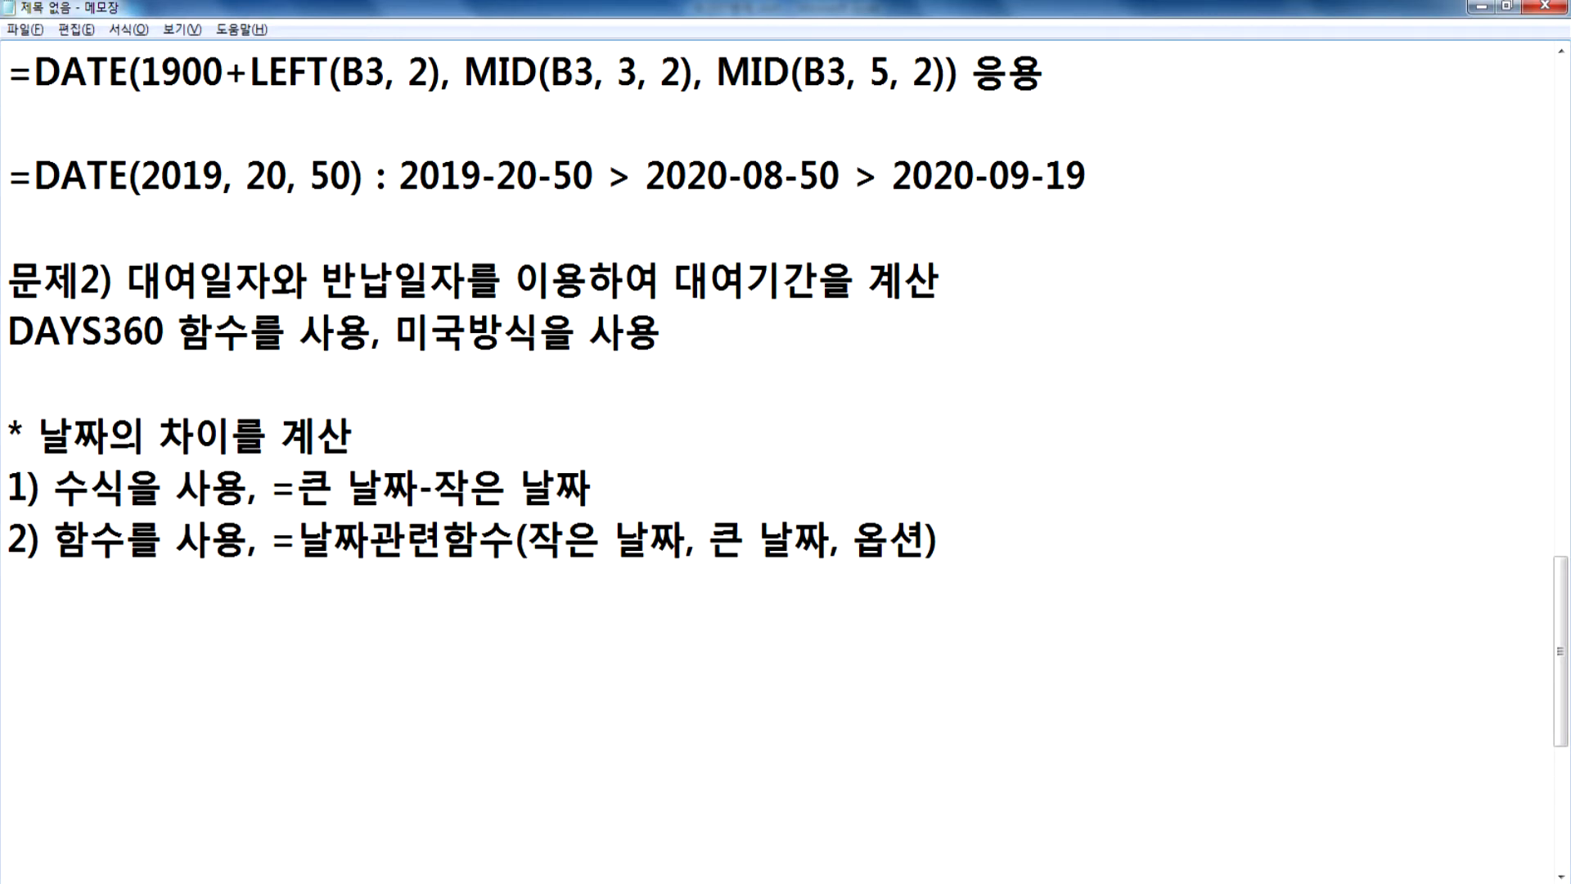
left_click(199, 276)
scroll(230, 573, "down", 1)
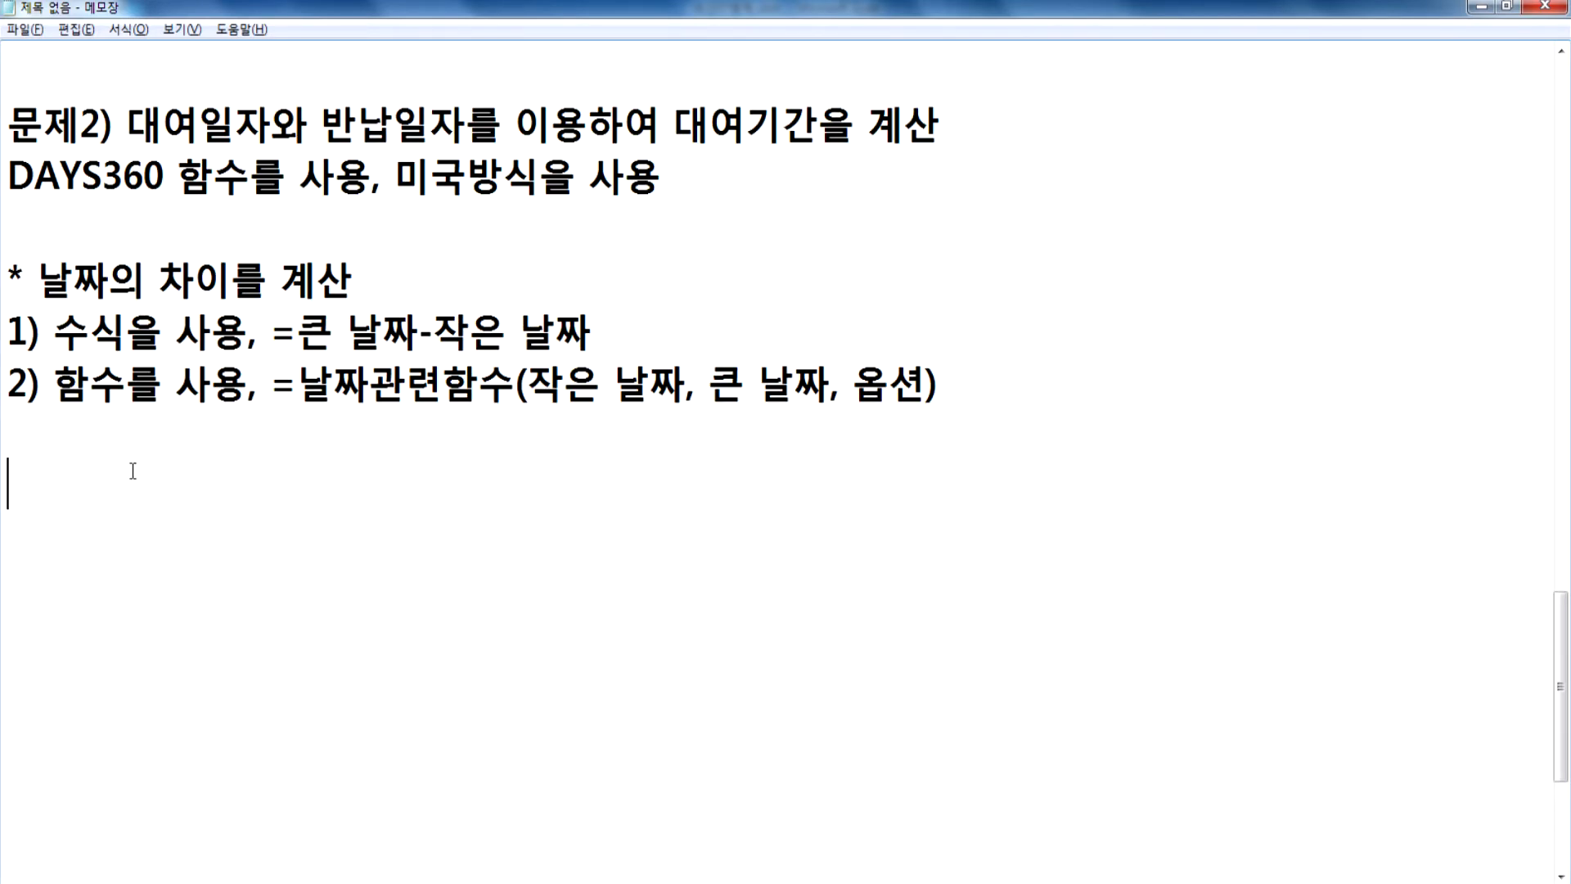
Step: Return to Excel and enter =DAYS360(H3,I3) in J3, omitting the optional method argument
key("alt+Tab")
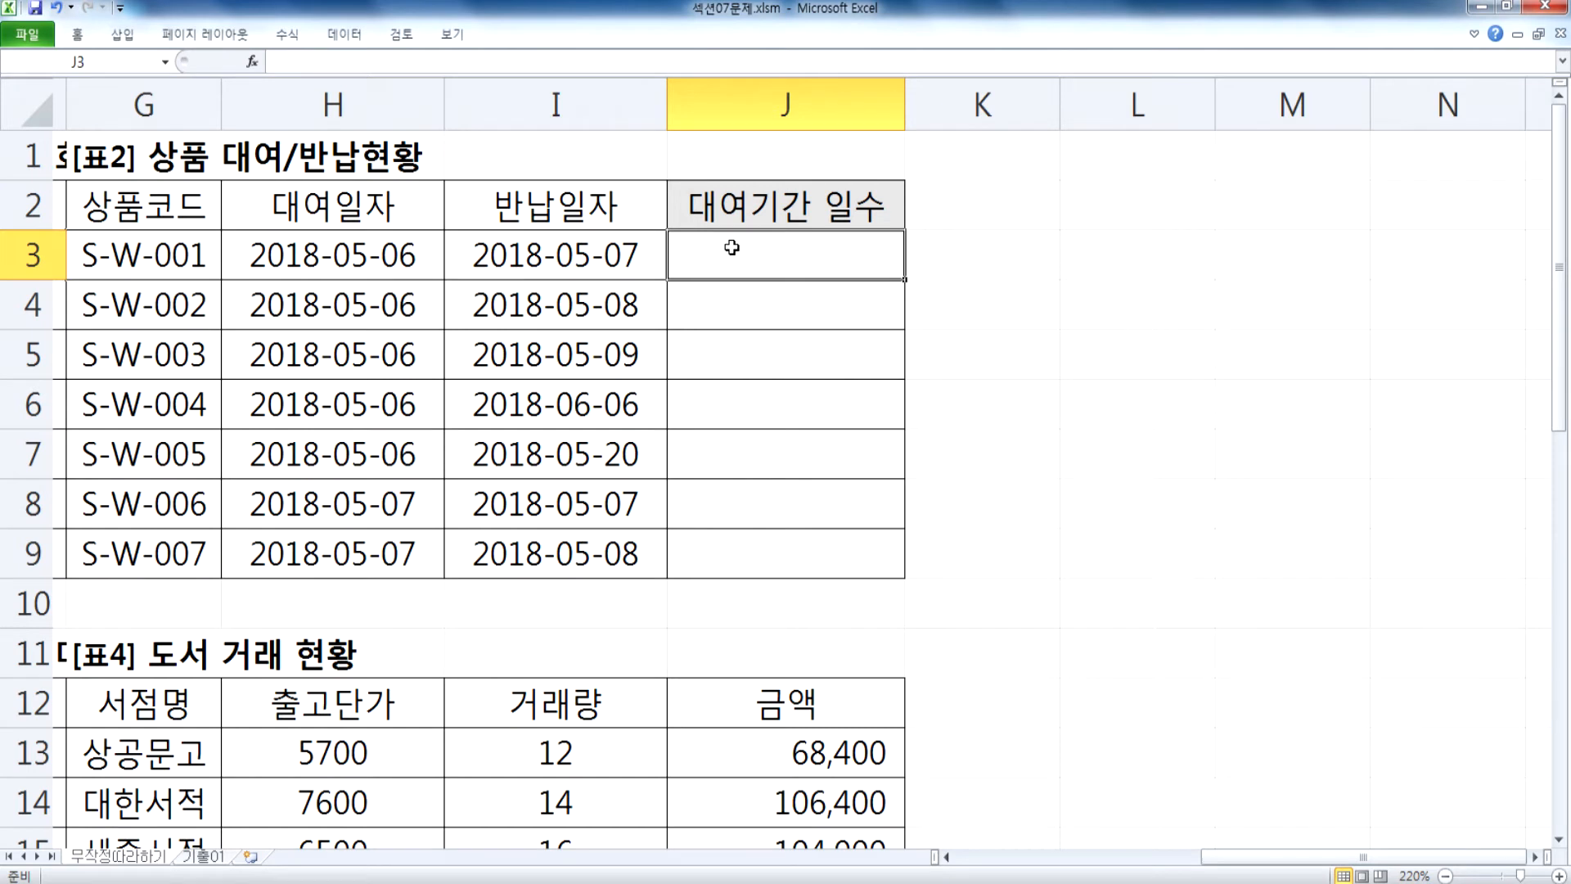
type("=DAY")
key("Down")
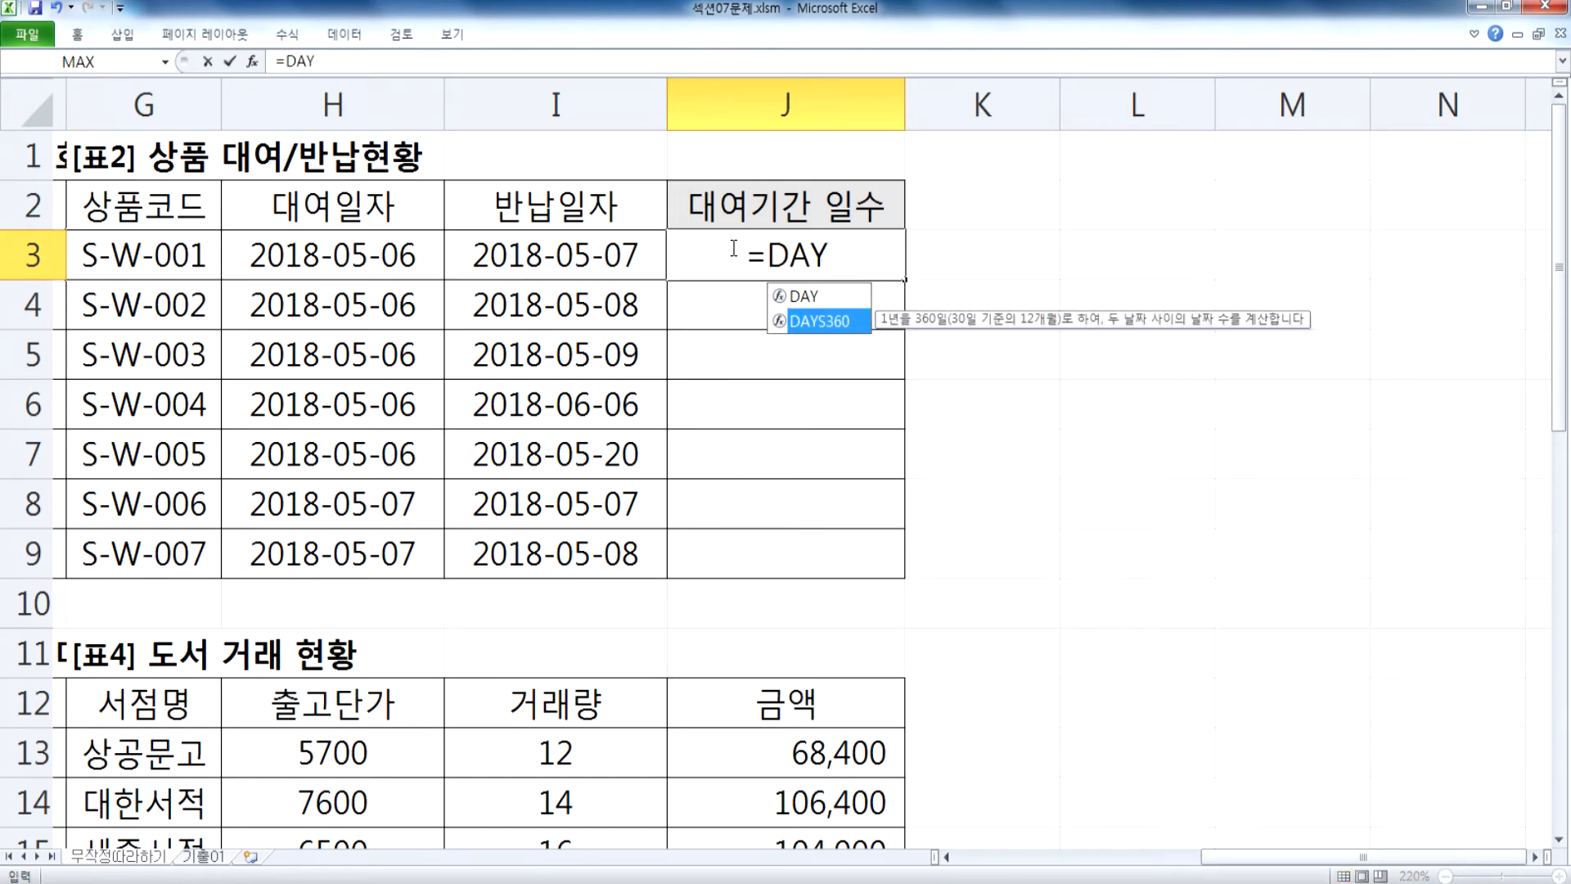
key("Tab")
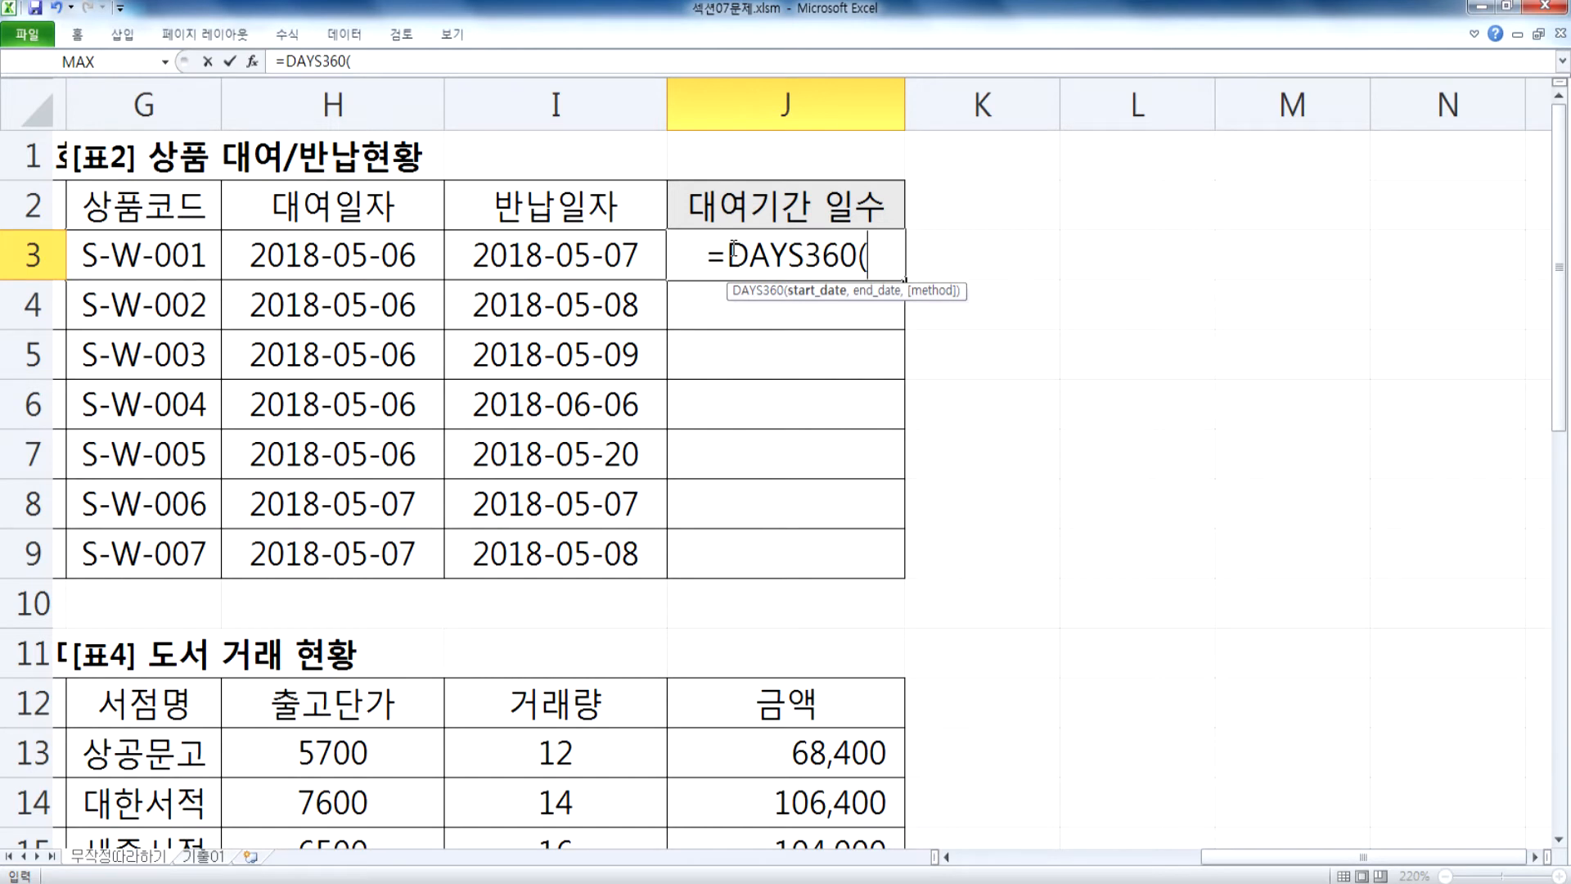
left_click(326, 264)
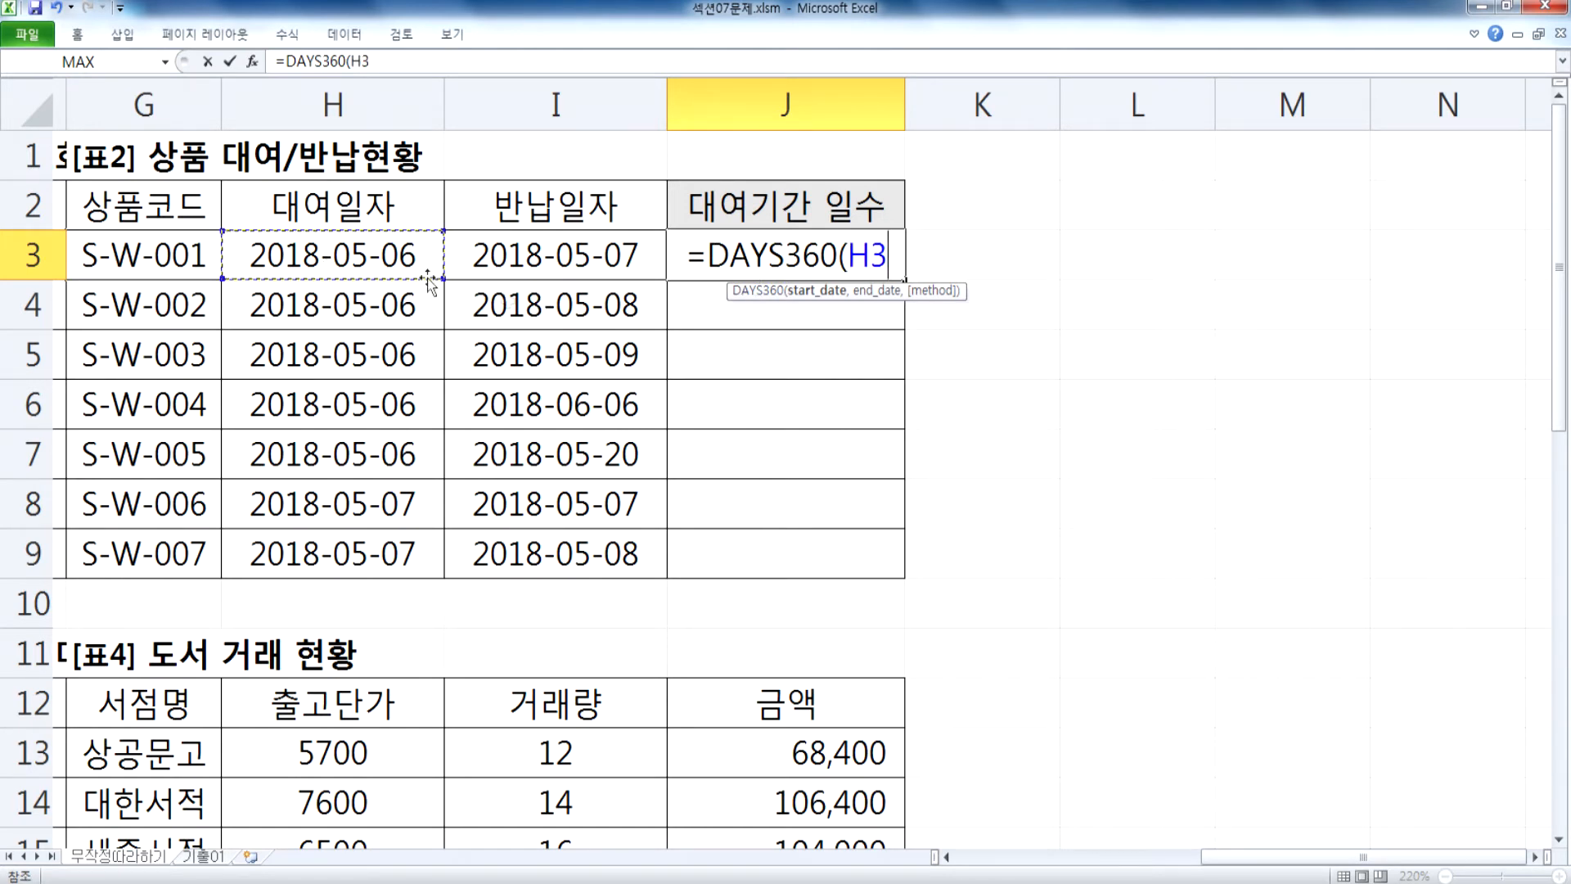
type(",")
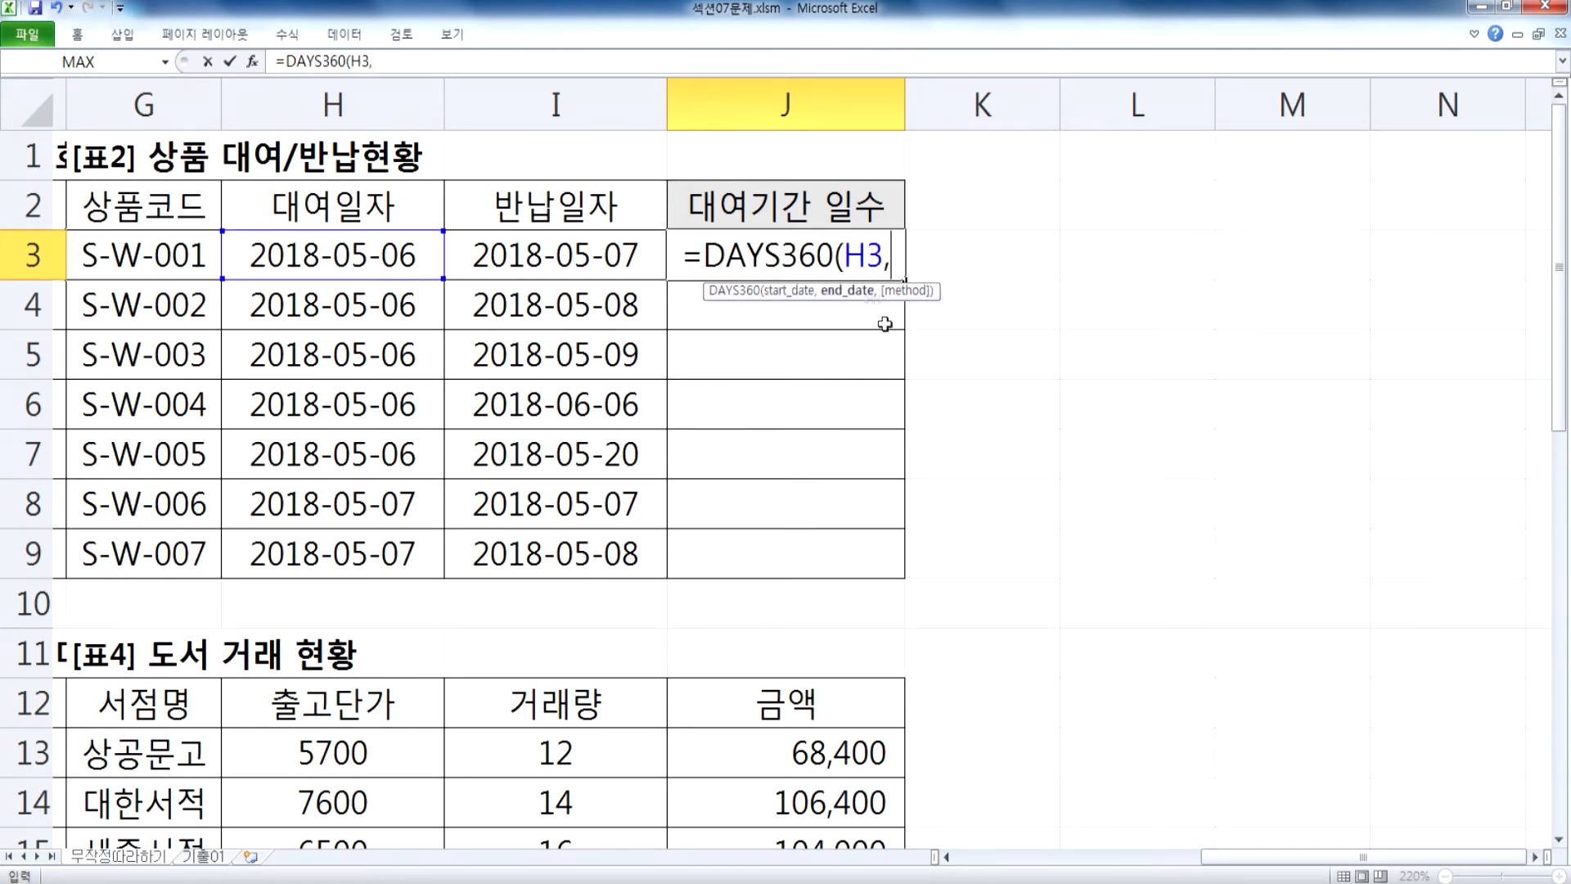
left_click(543, 250)
type(",")
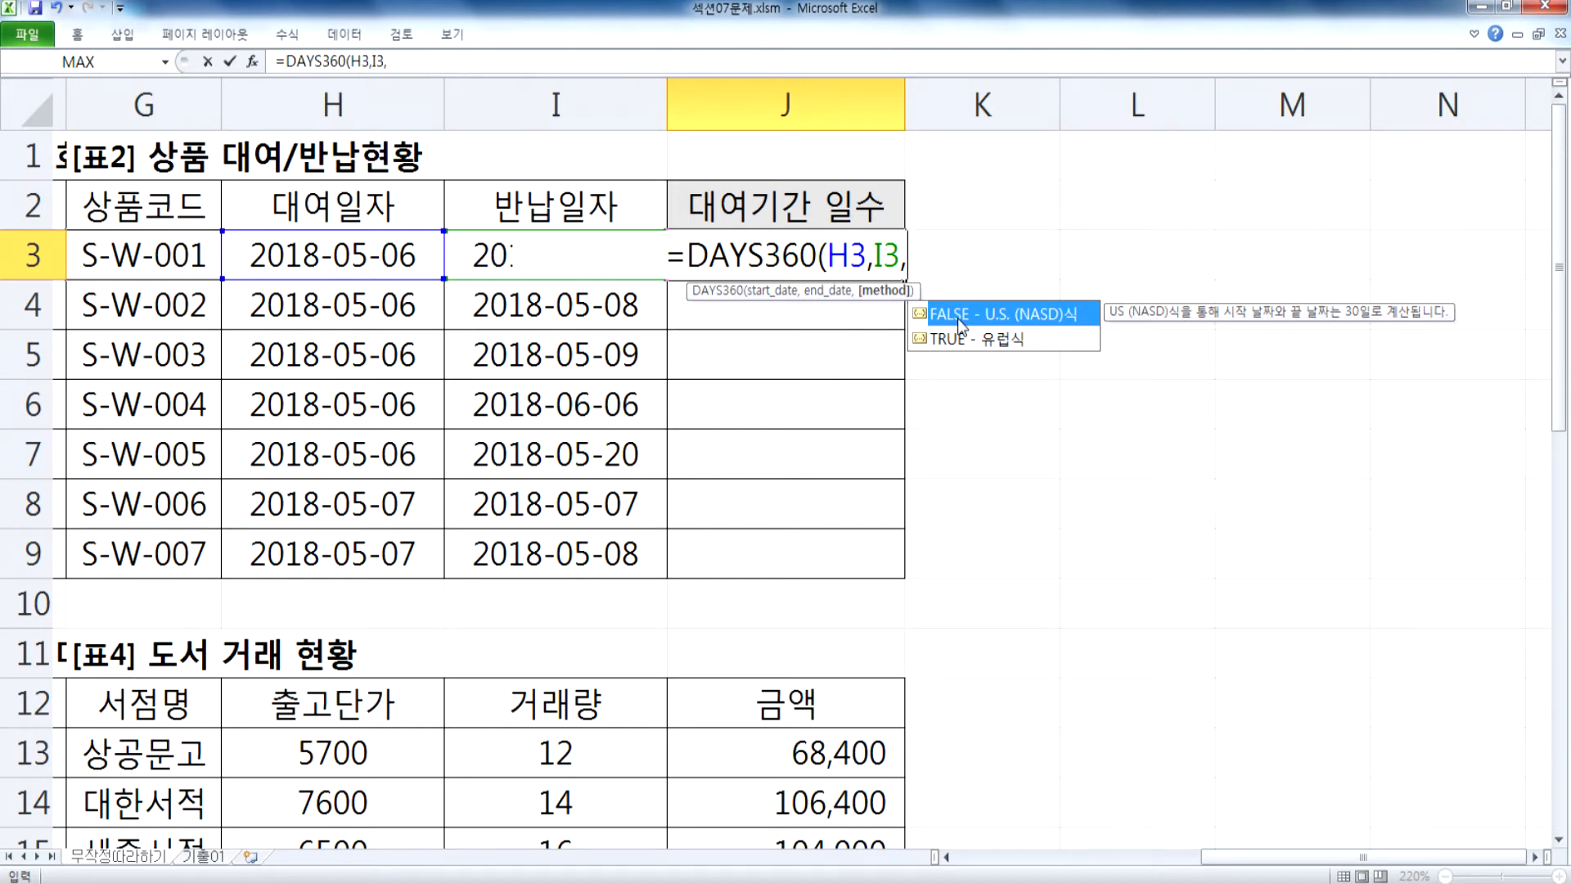
key("BackSpace")
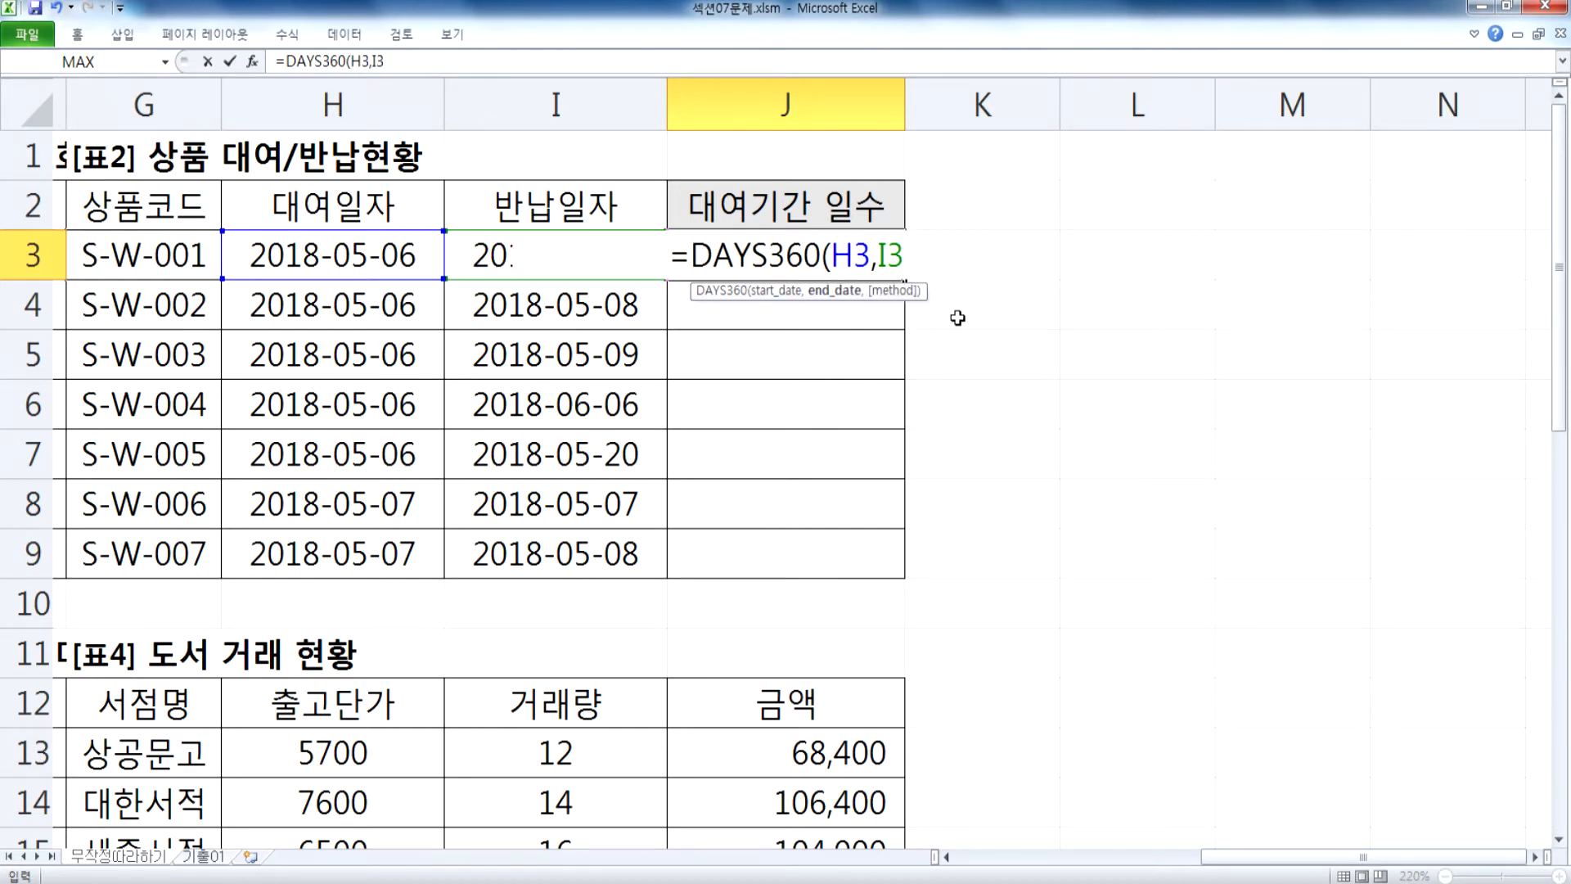
type(")")
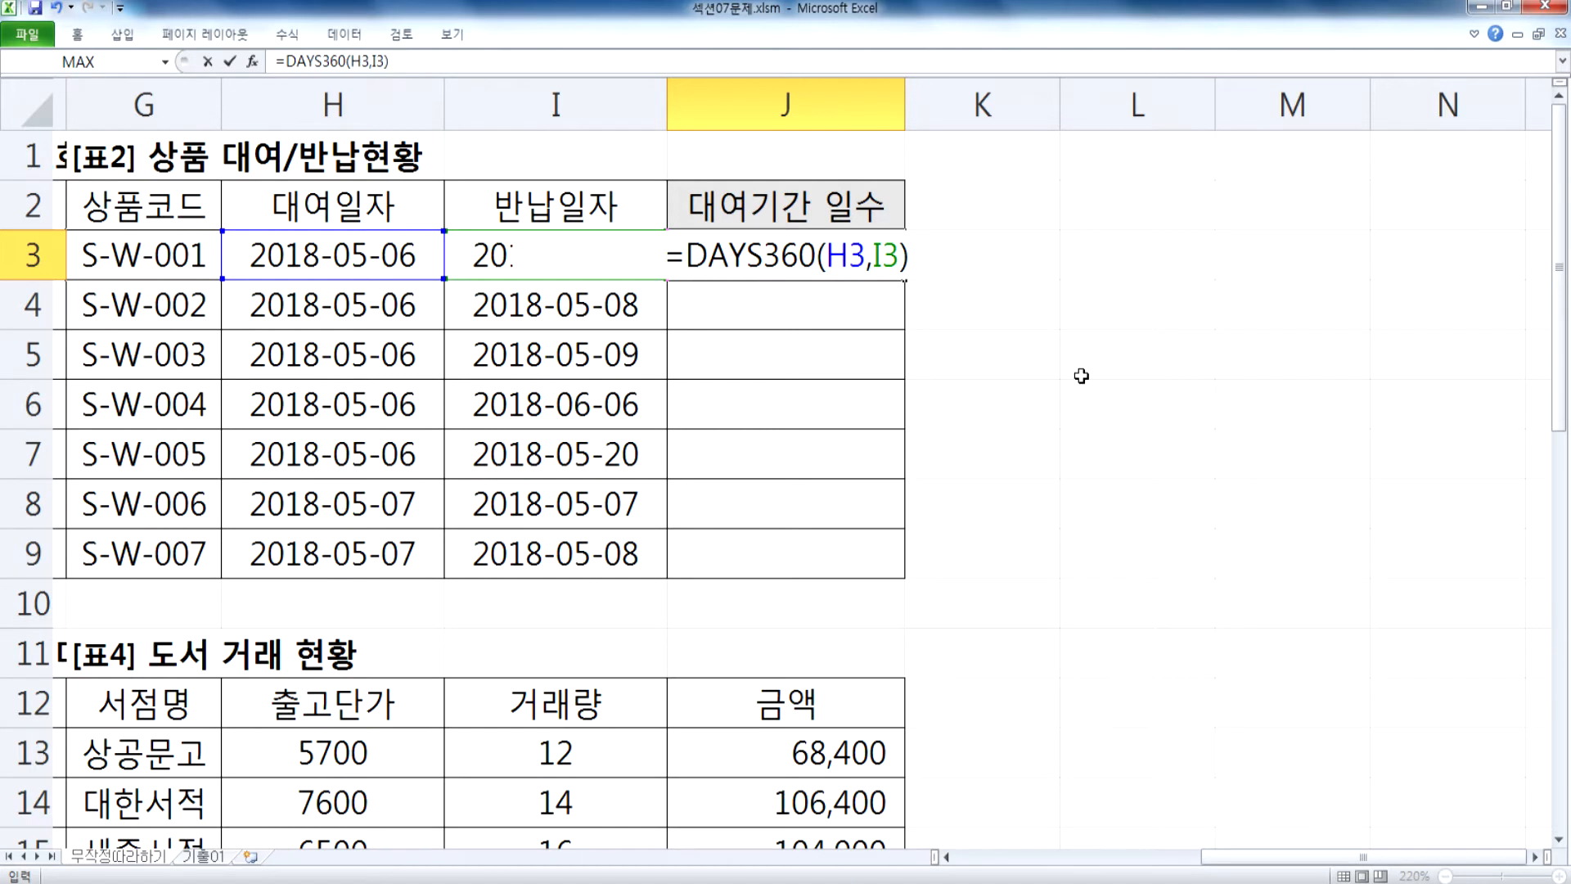
key("Return")
Step: Fill the DAYS360 formula from J3 down through J9 and check the rental and return dates in row 6
left_click(867, 250)
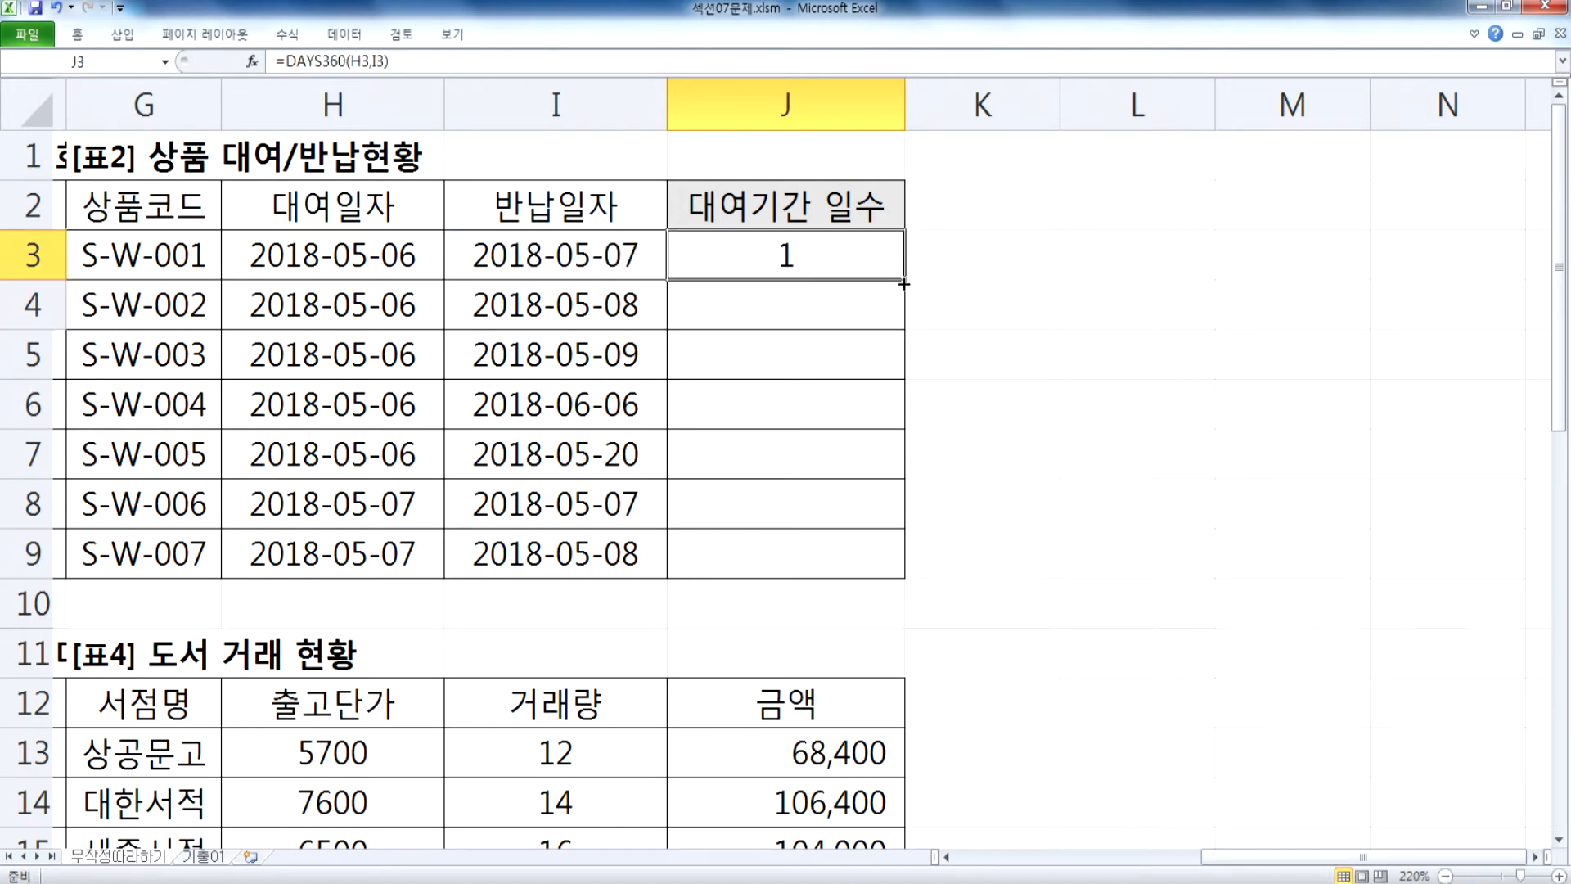
double_click(905, 279)
left_click(327, 418)
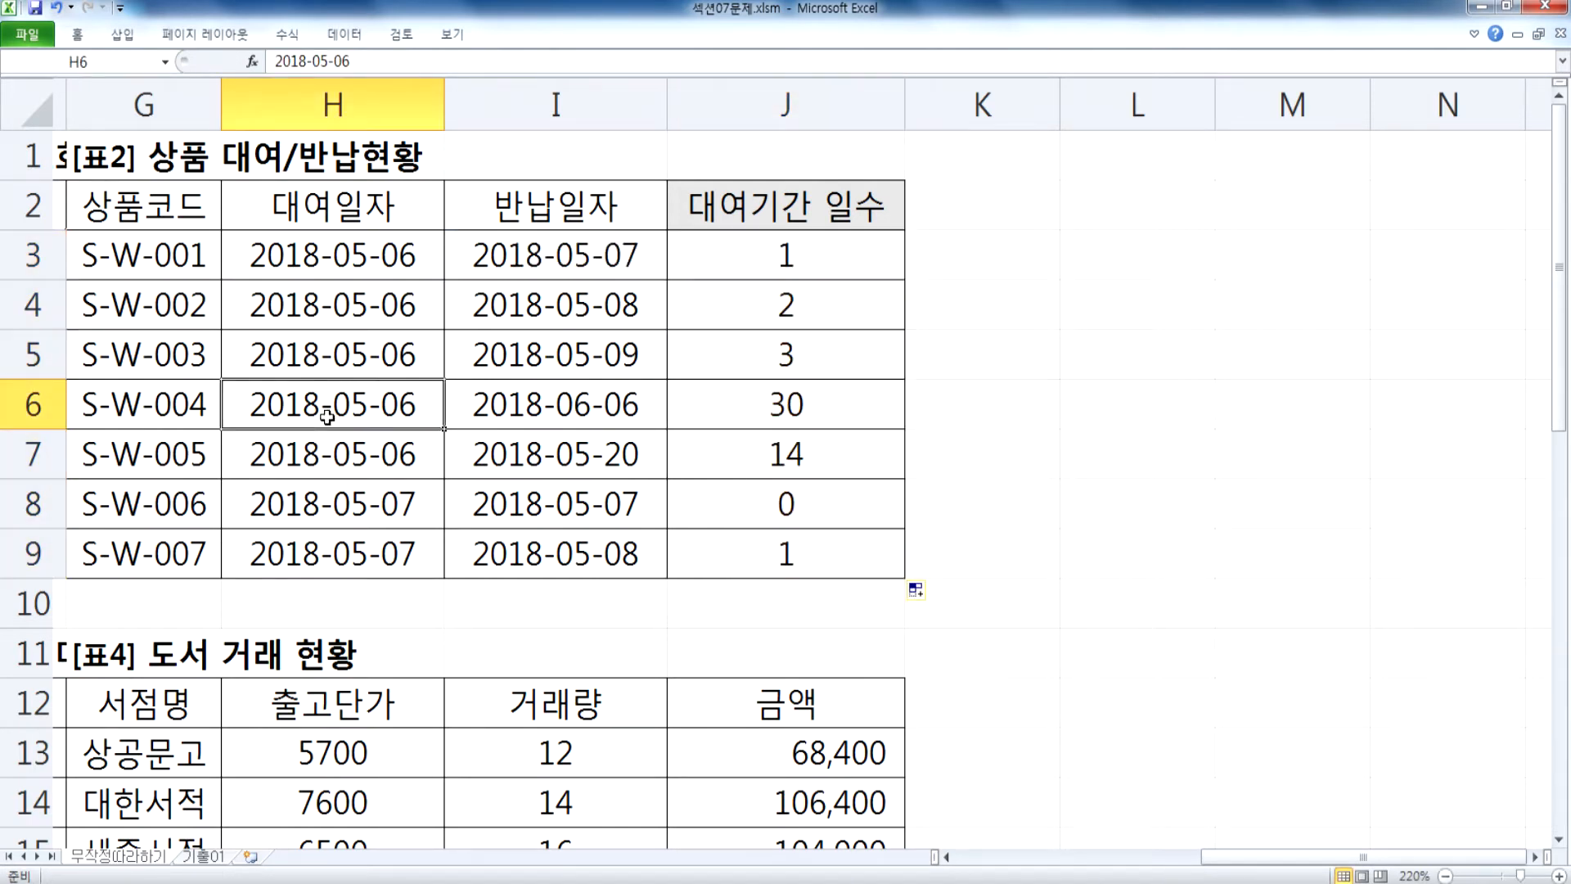
left_click(583, 401)
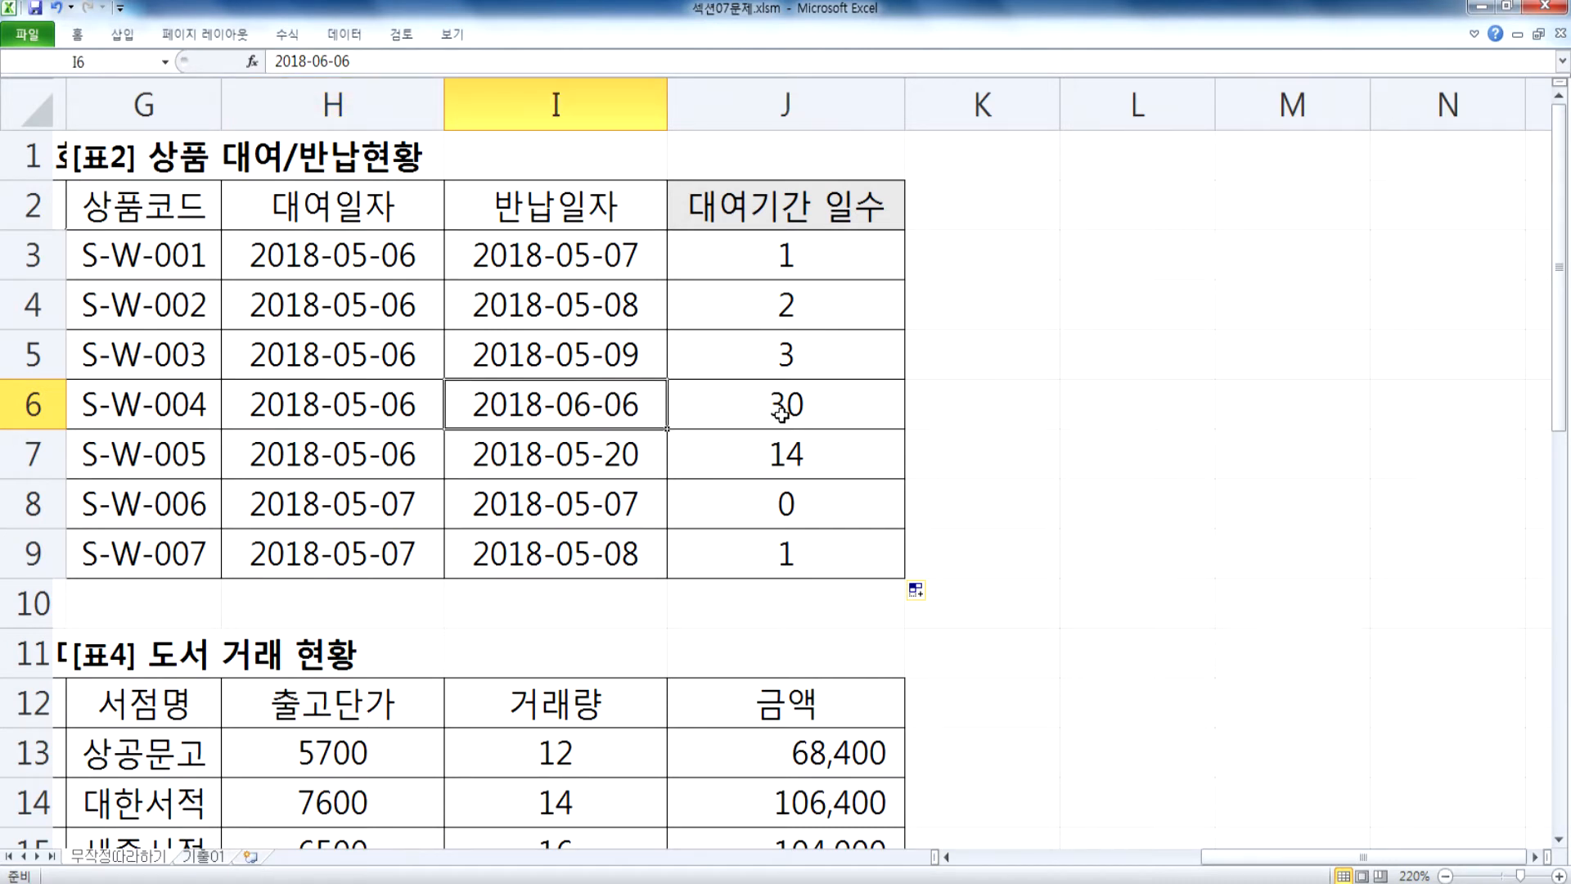
Step: Change the S-W-002 rental date in H4 to 2019-02-01 and its return date in I4 to 2019-03-01
left_click(354, 285)
type("2019-")
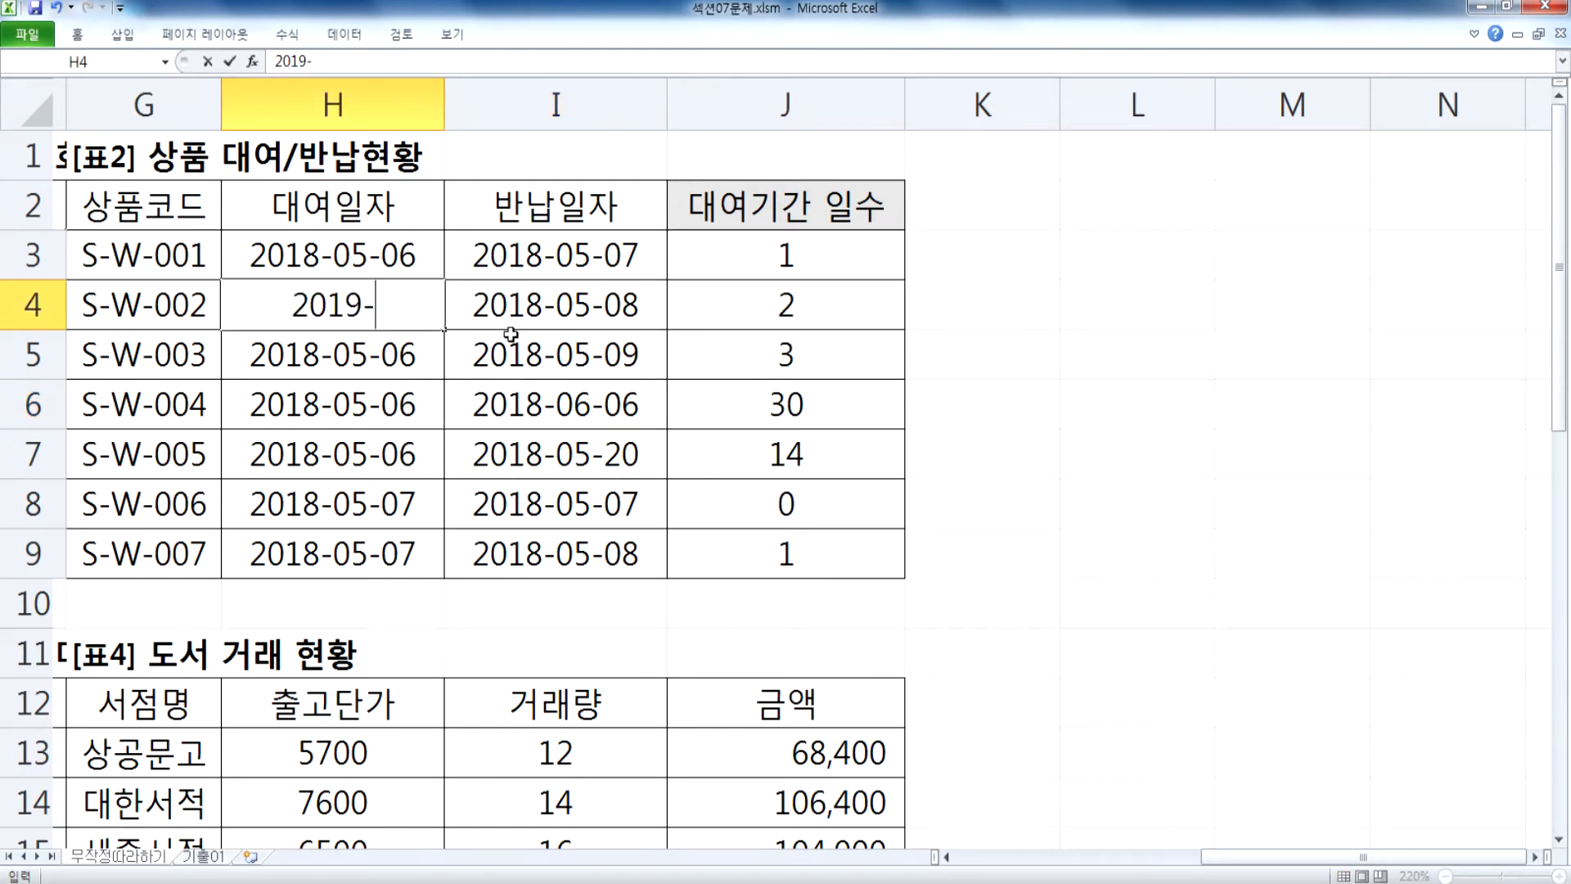
type("02-01")
key("Tab")
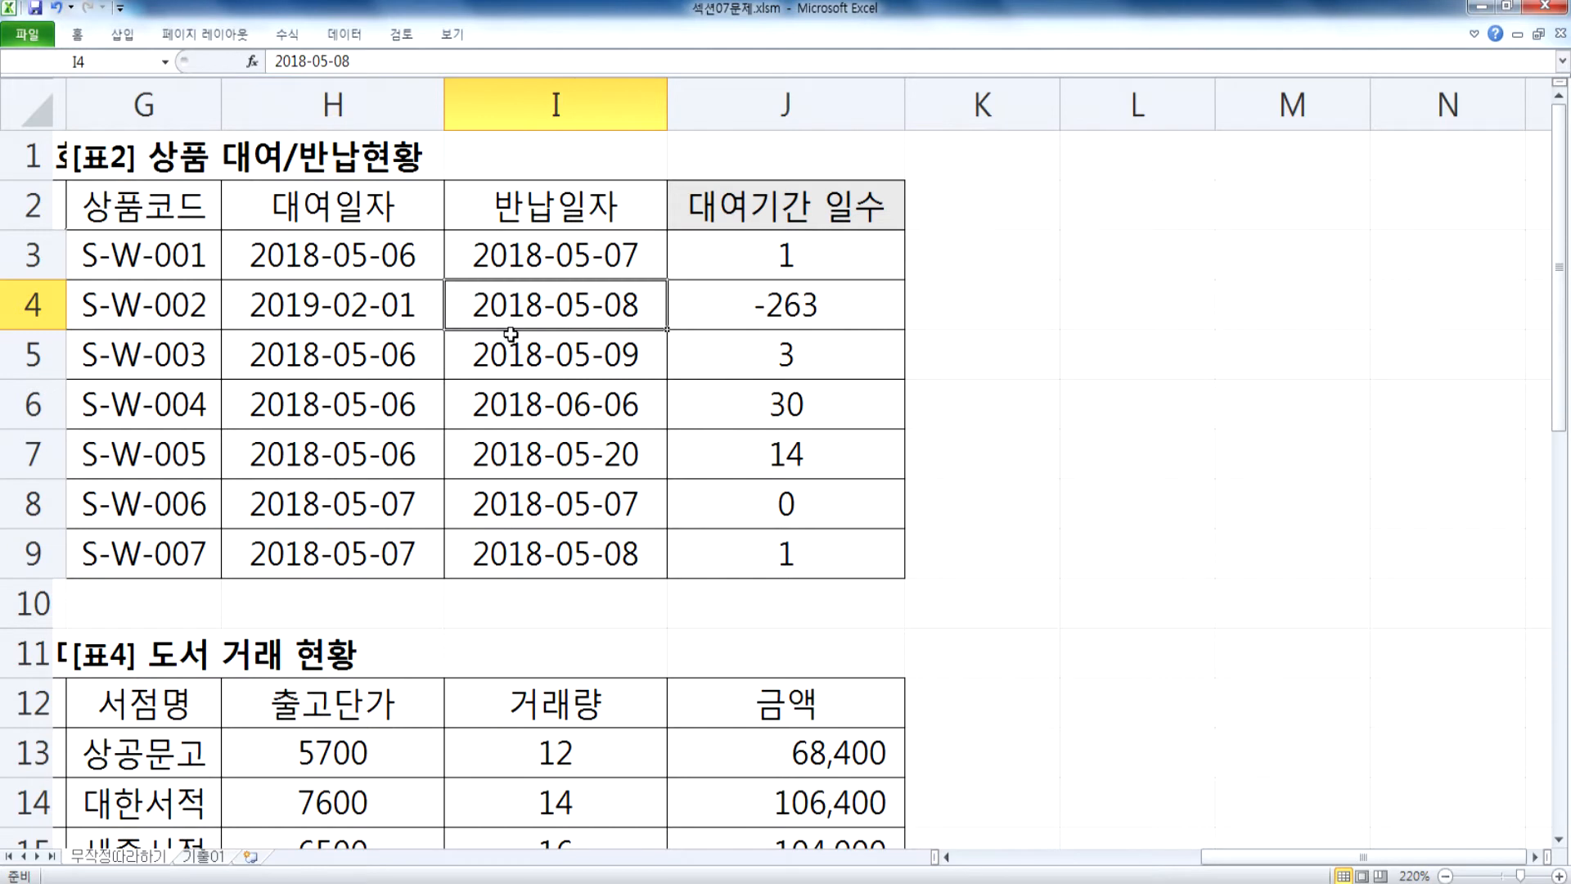
type("2019-3-1")
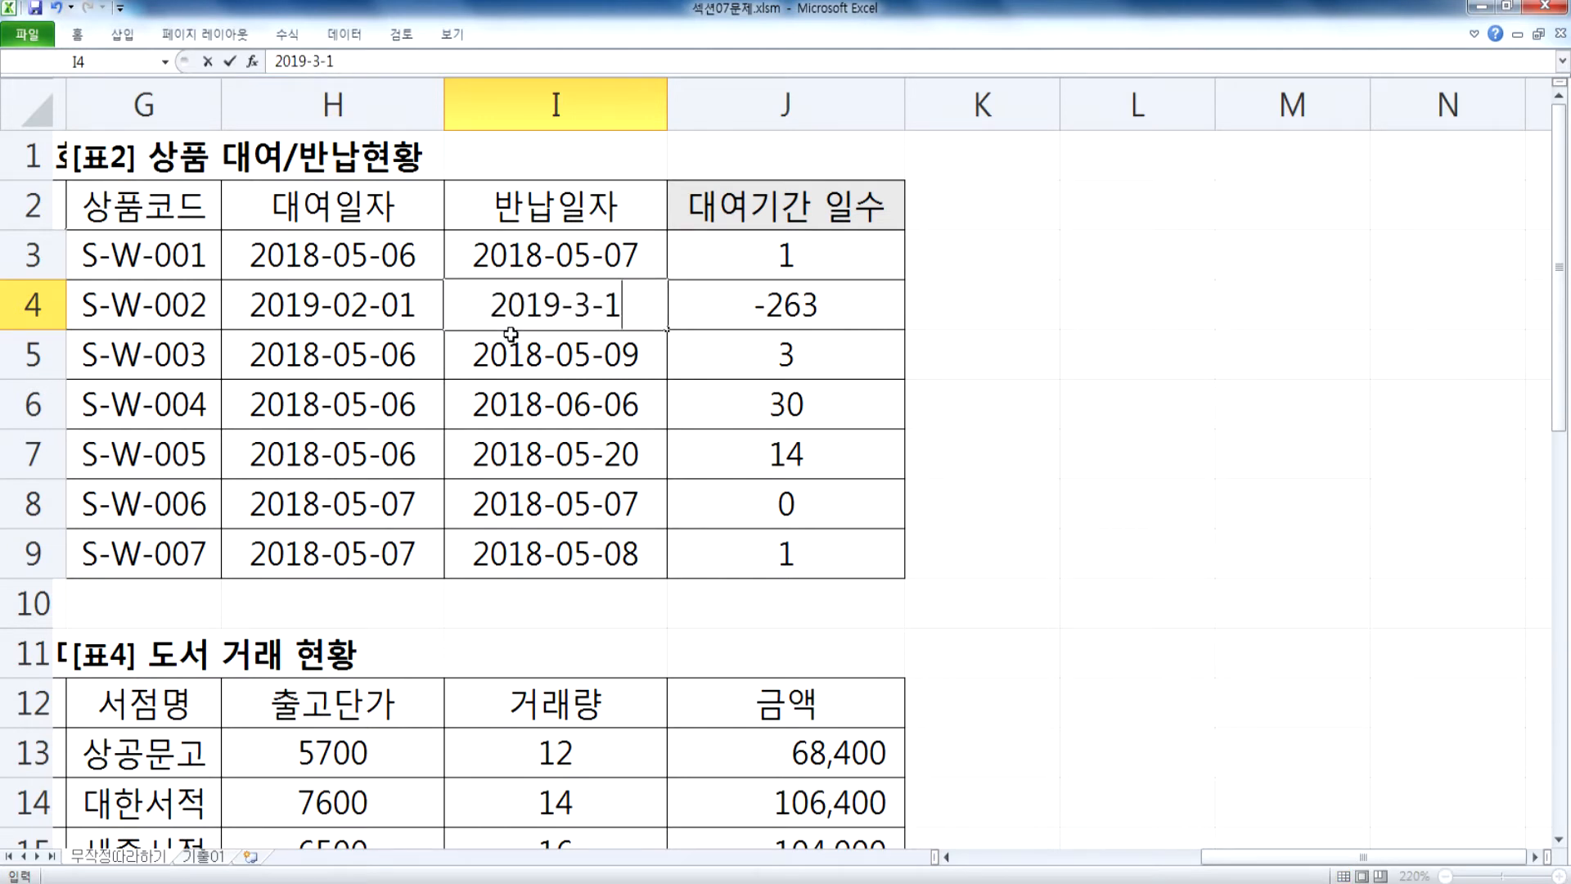
key("Return")
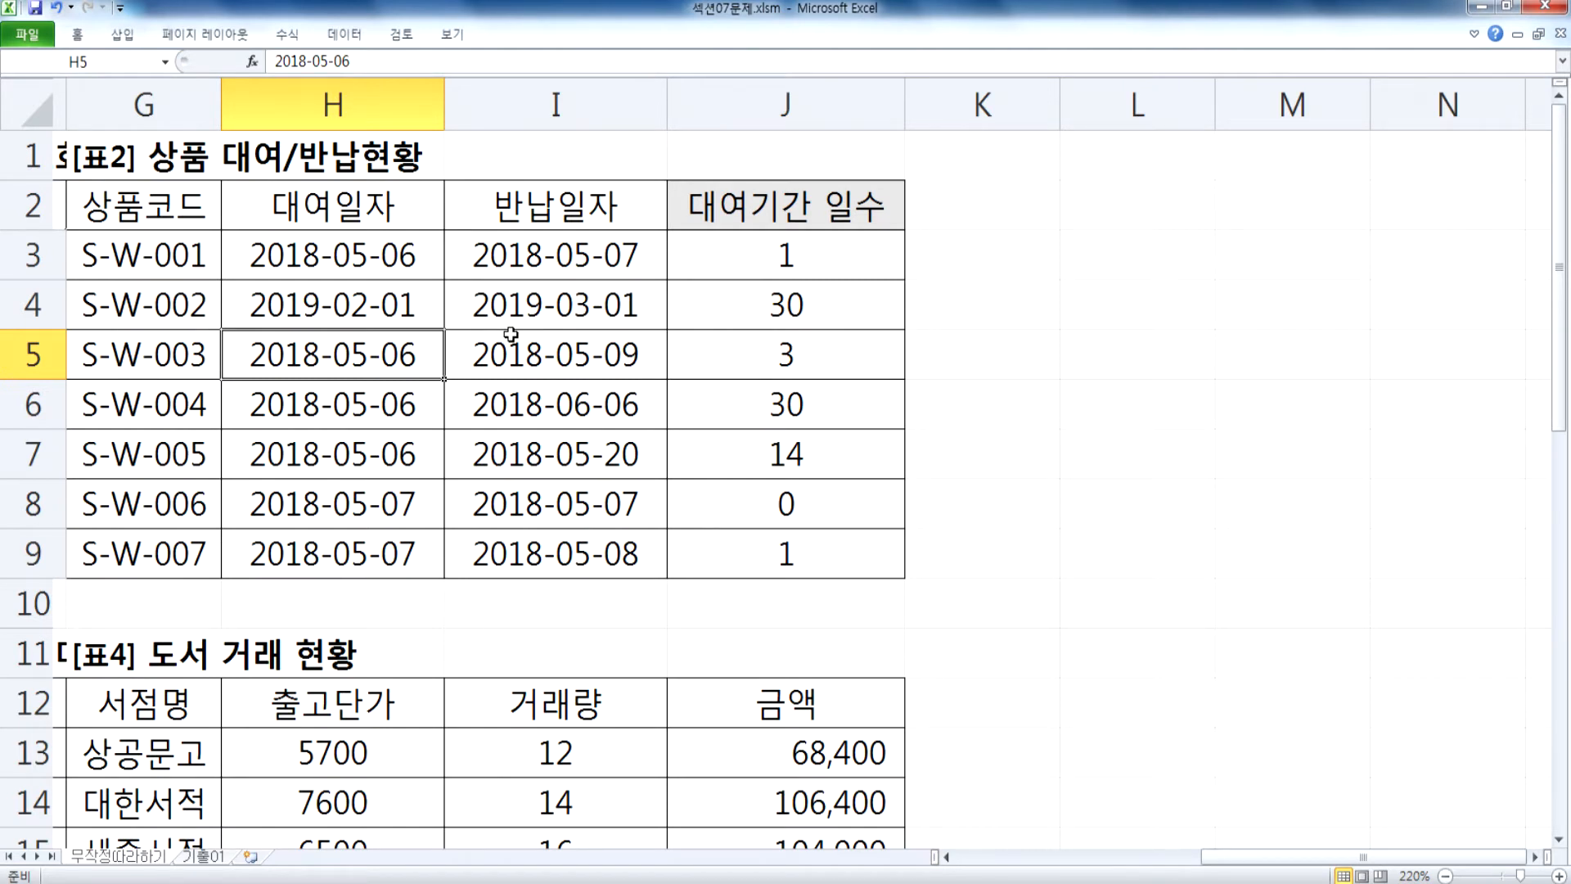
Step: Examine the rental dates, return dates and DAYS360 day counts of S-W-002 in row 4 and S-W-004 in row 6
key("Up")
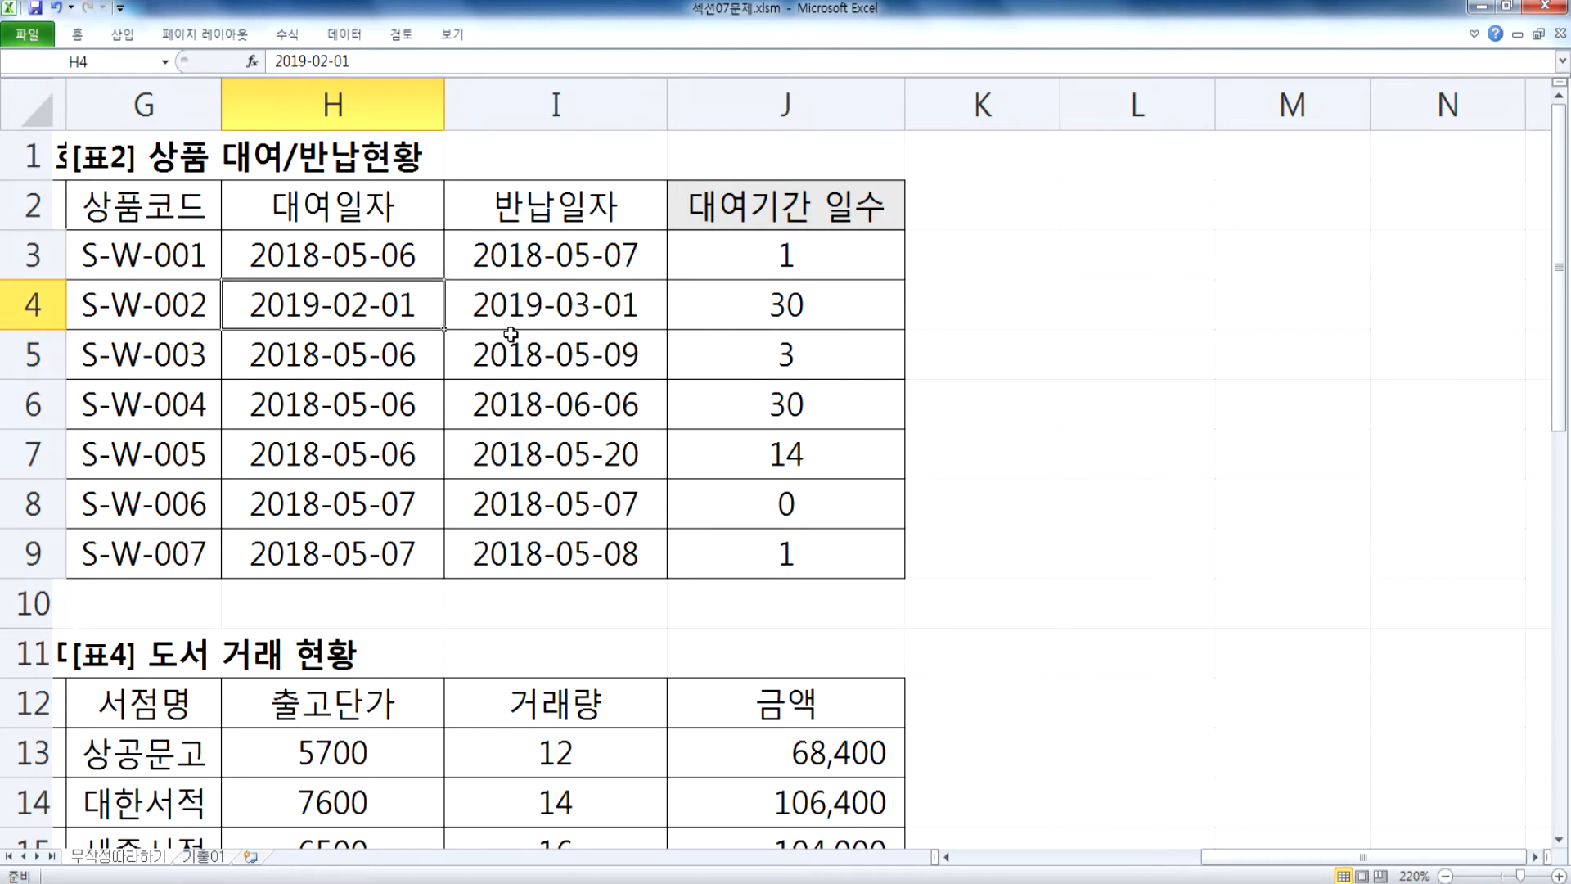
key("Right")
key("Right")
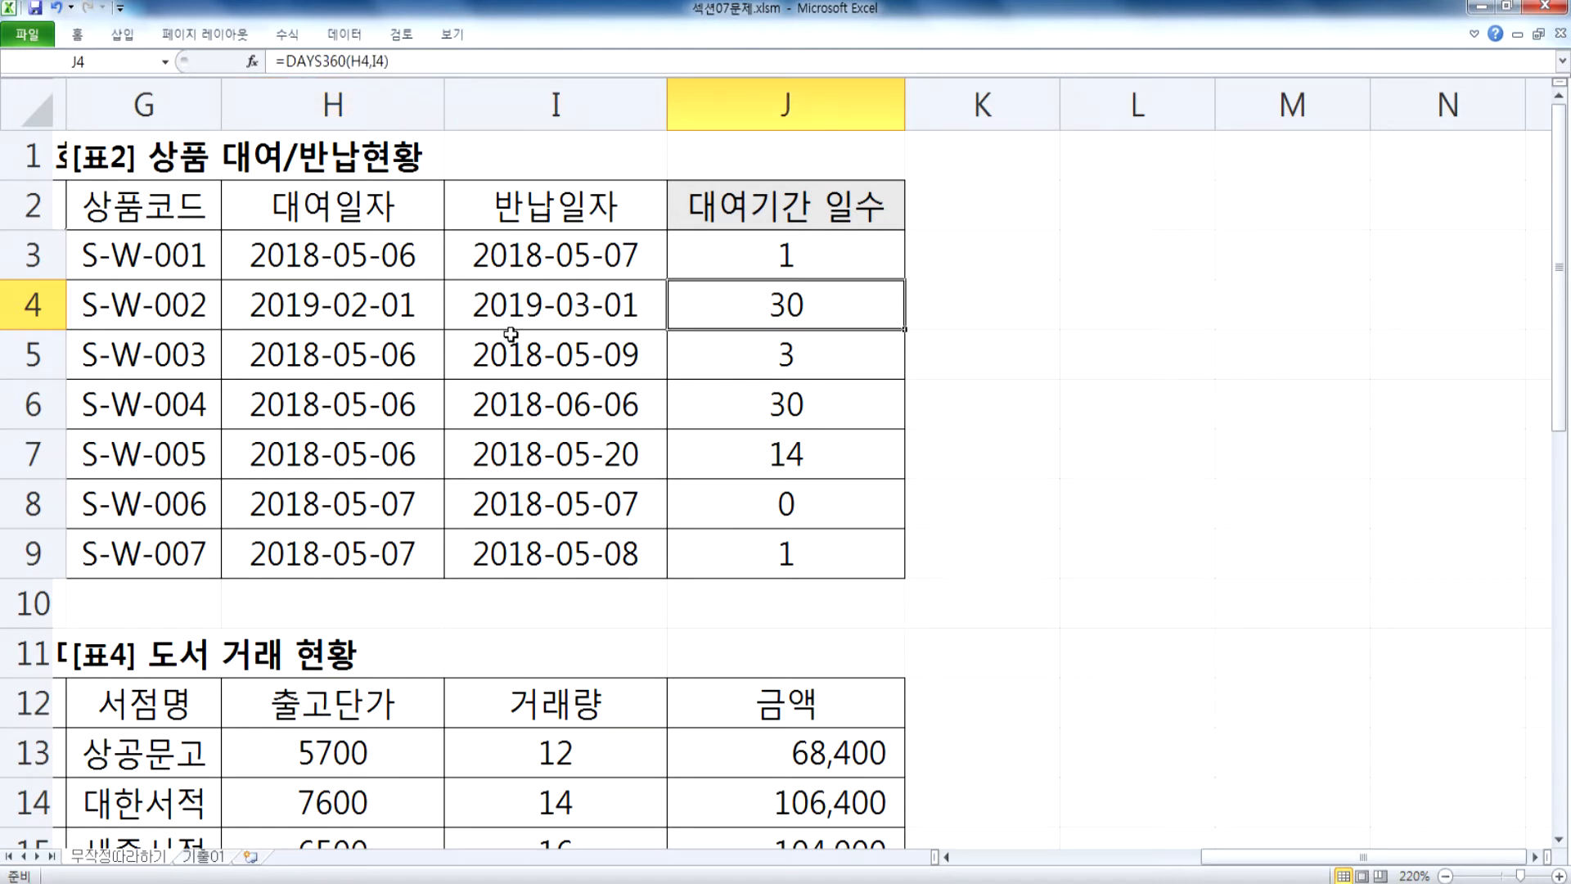
key("Down")
key("Down")
key("Left")
key("Left")
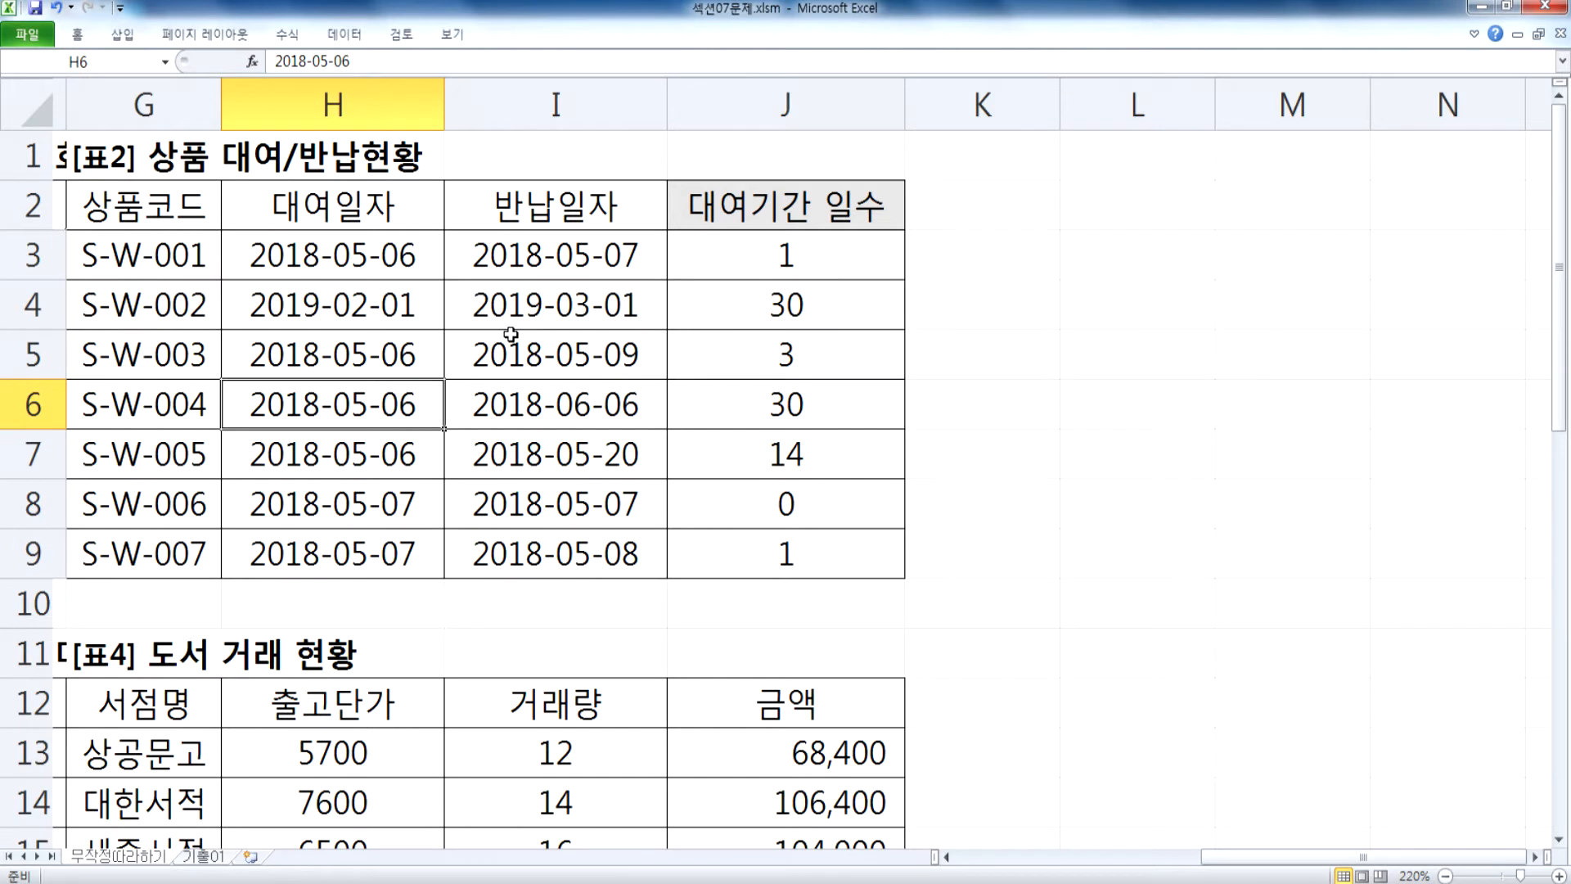
key("Right")
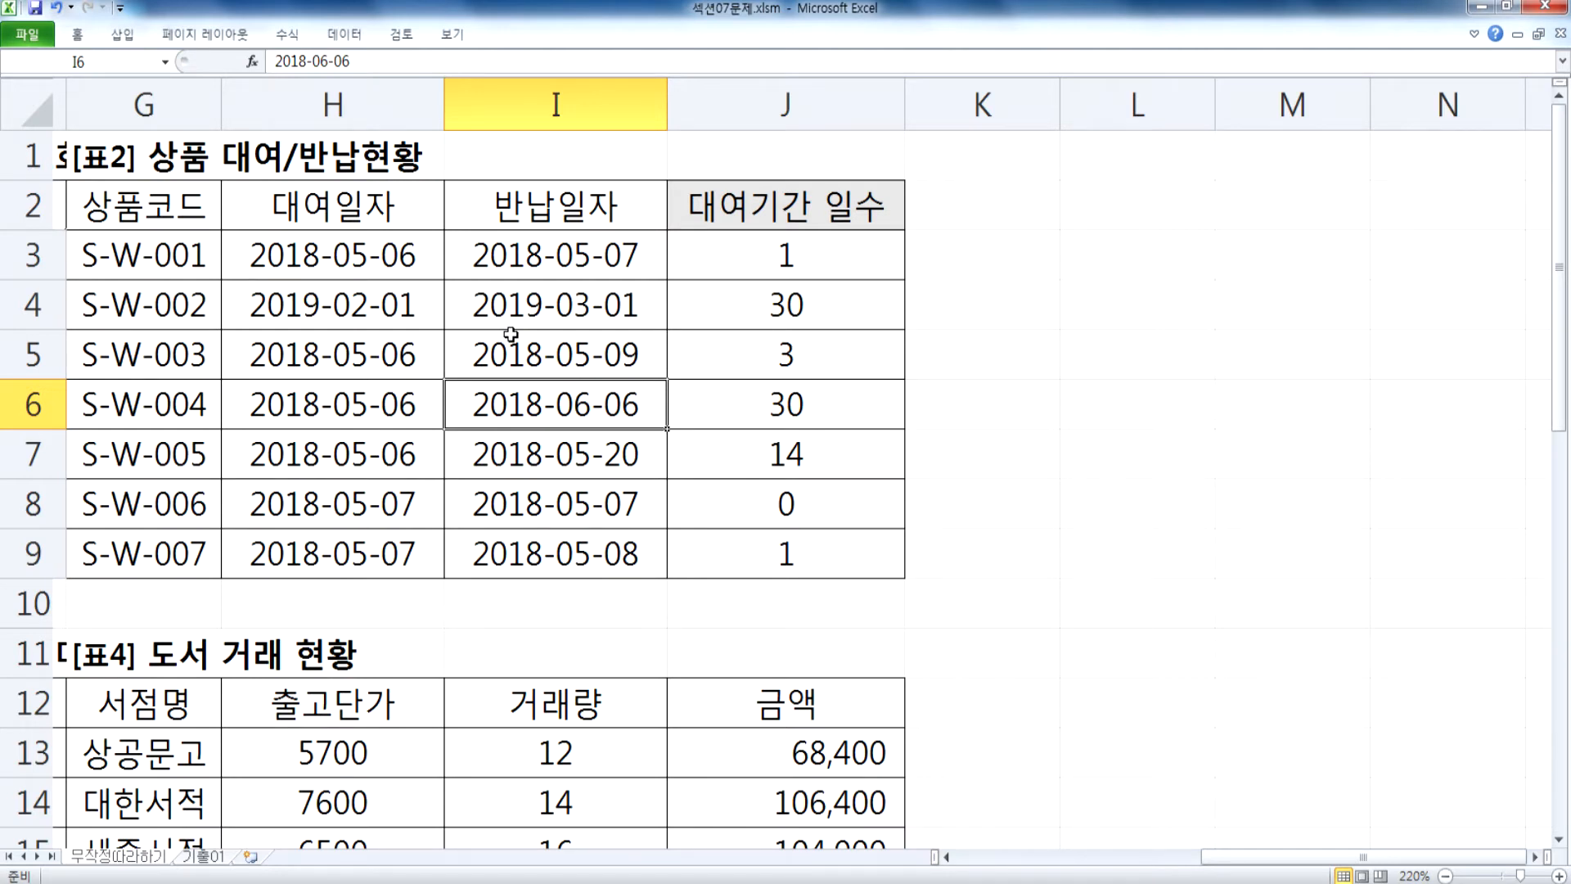
key("Right")
key("Right")
key("Up")
key("Up")
key("Up")
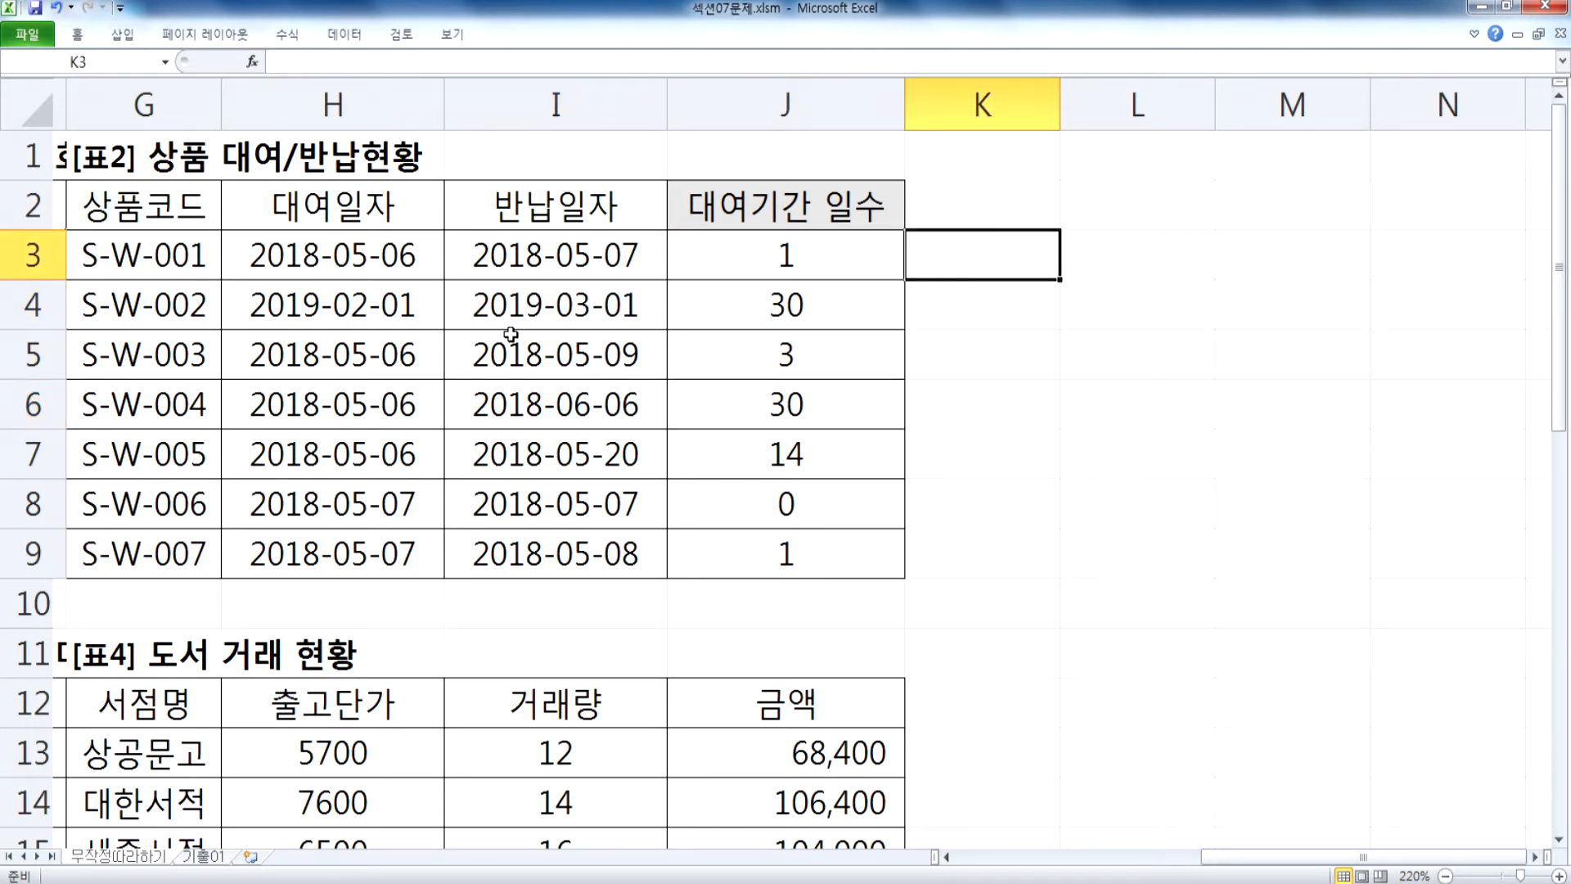
Step: Review the arguments of the DAYS360 formula in J3 without changing it
key("Left")
key("F2")
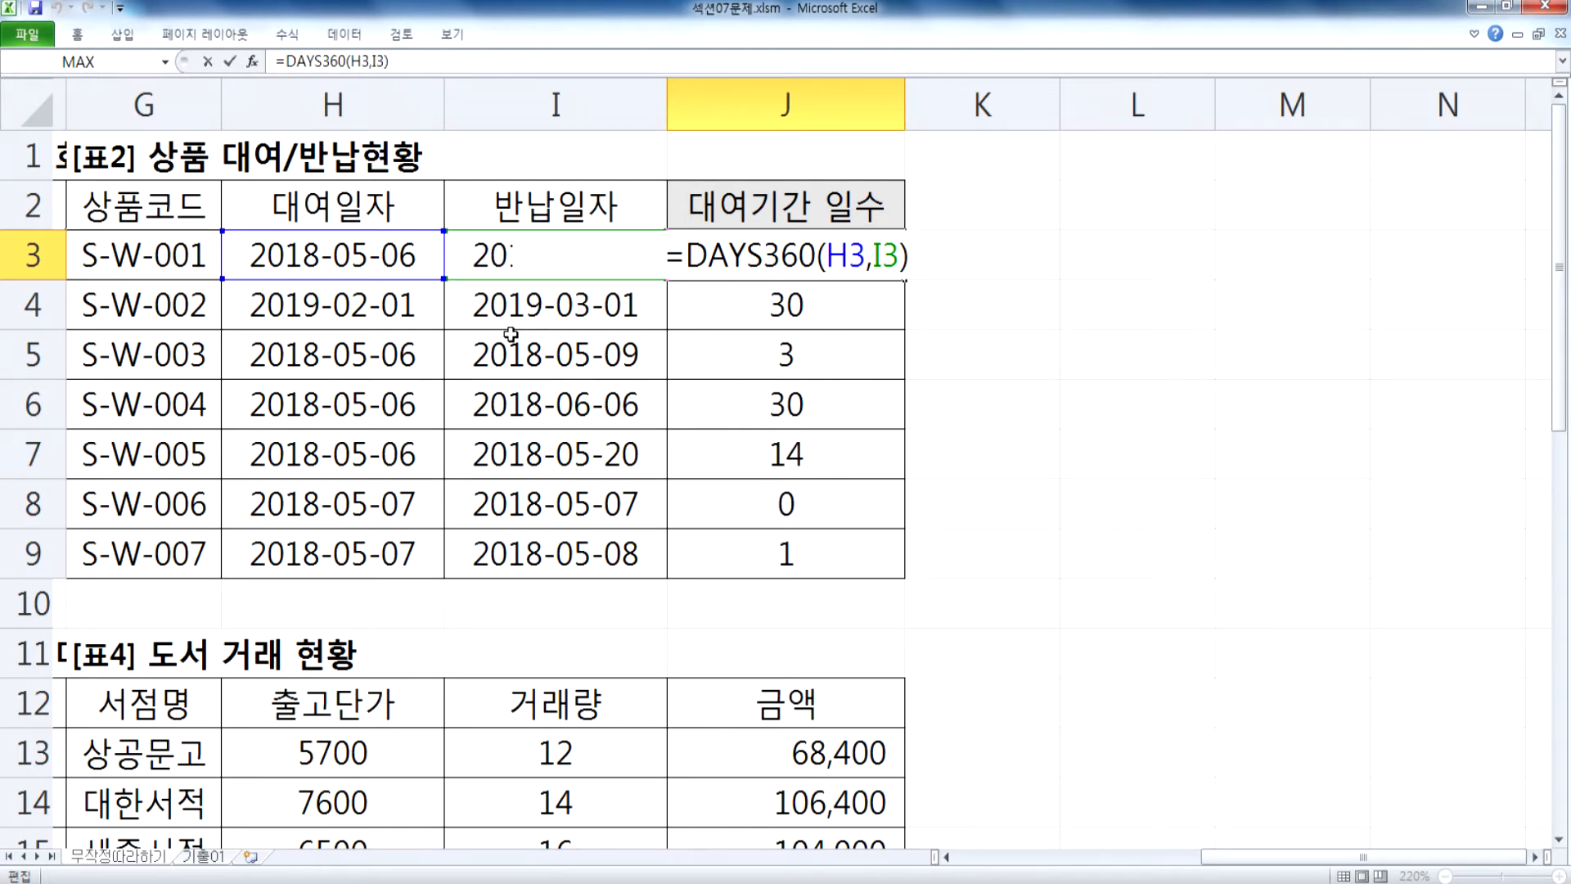
key("ctrl+Return")
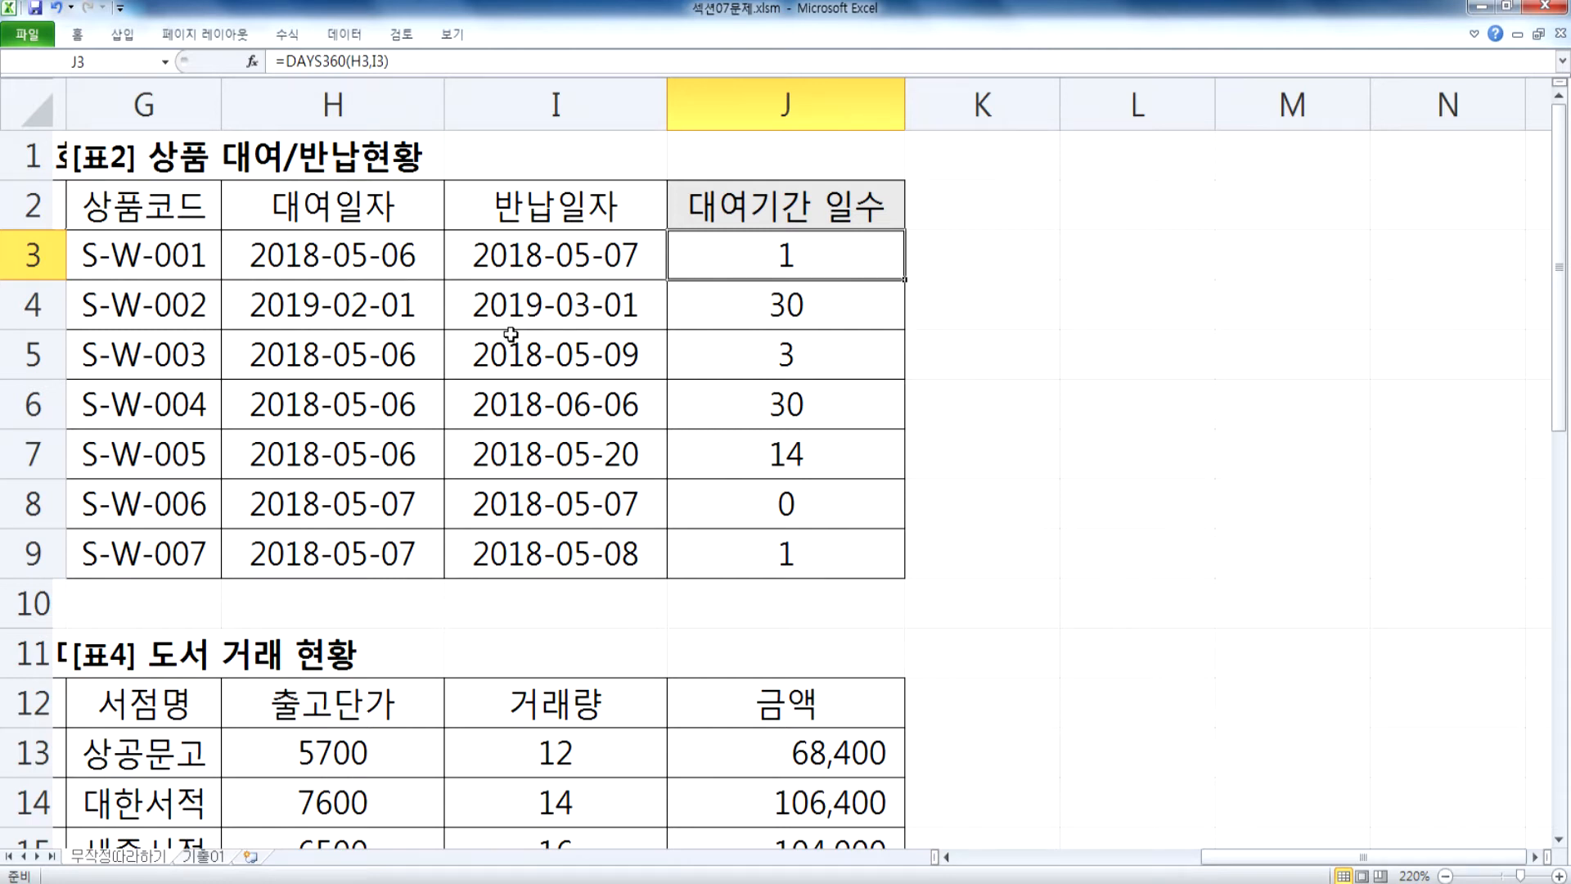
Step: Compare the dates and day count in H4:J4 with those in H6:J6
key("Down")
key("Left")
key("Left")
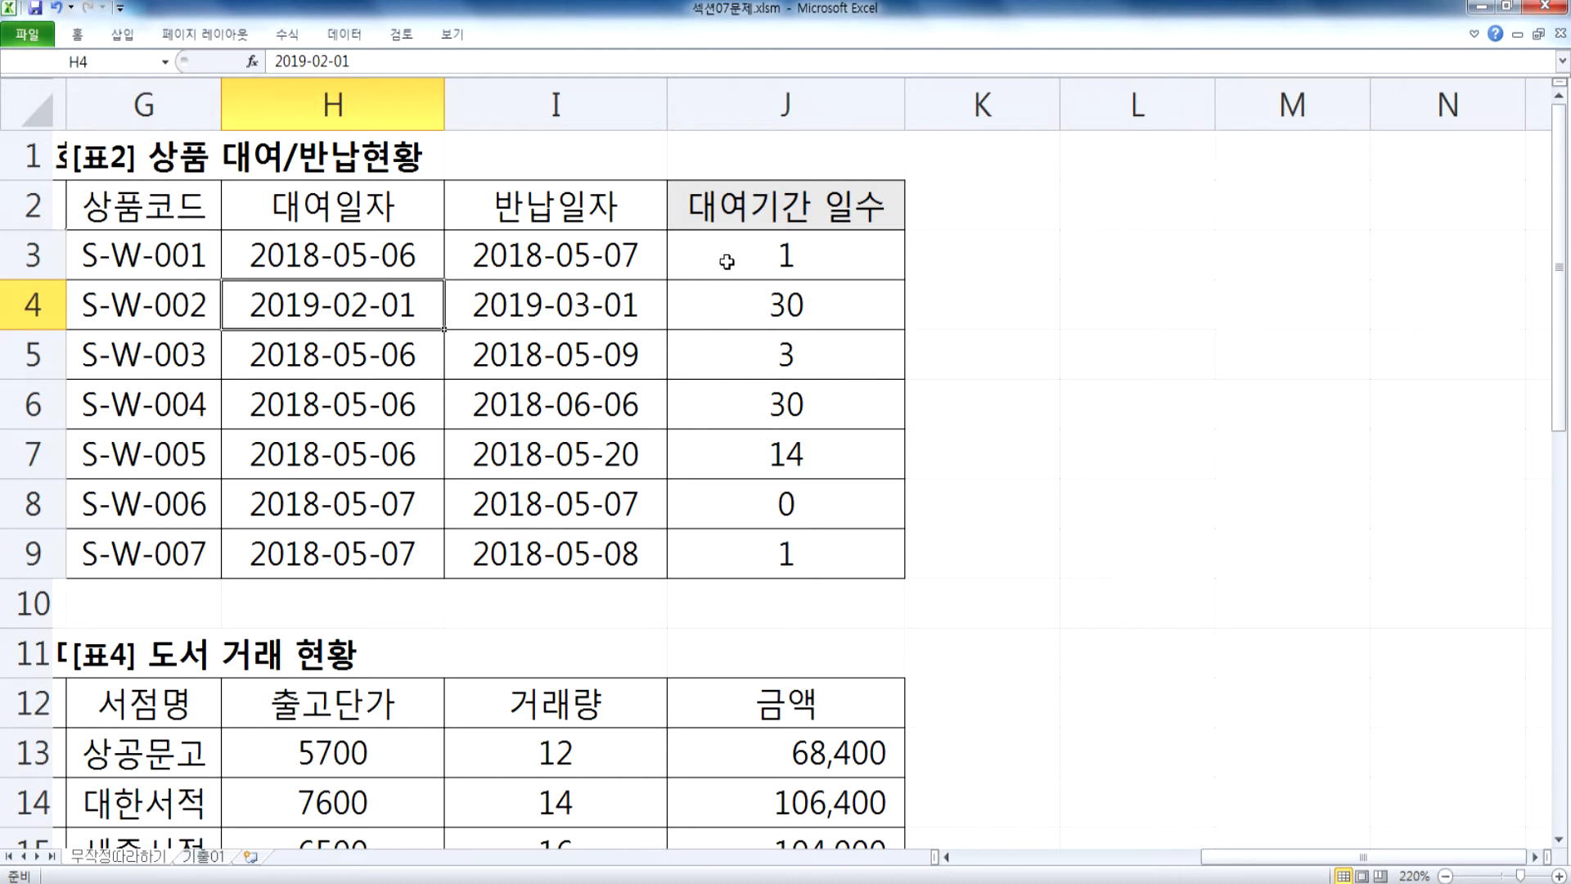
left_click(732, 316)
left_click_drag(283, 294, 763, 304)
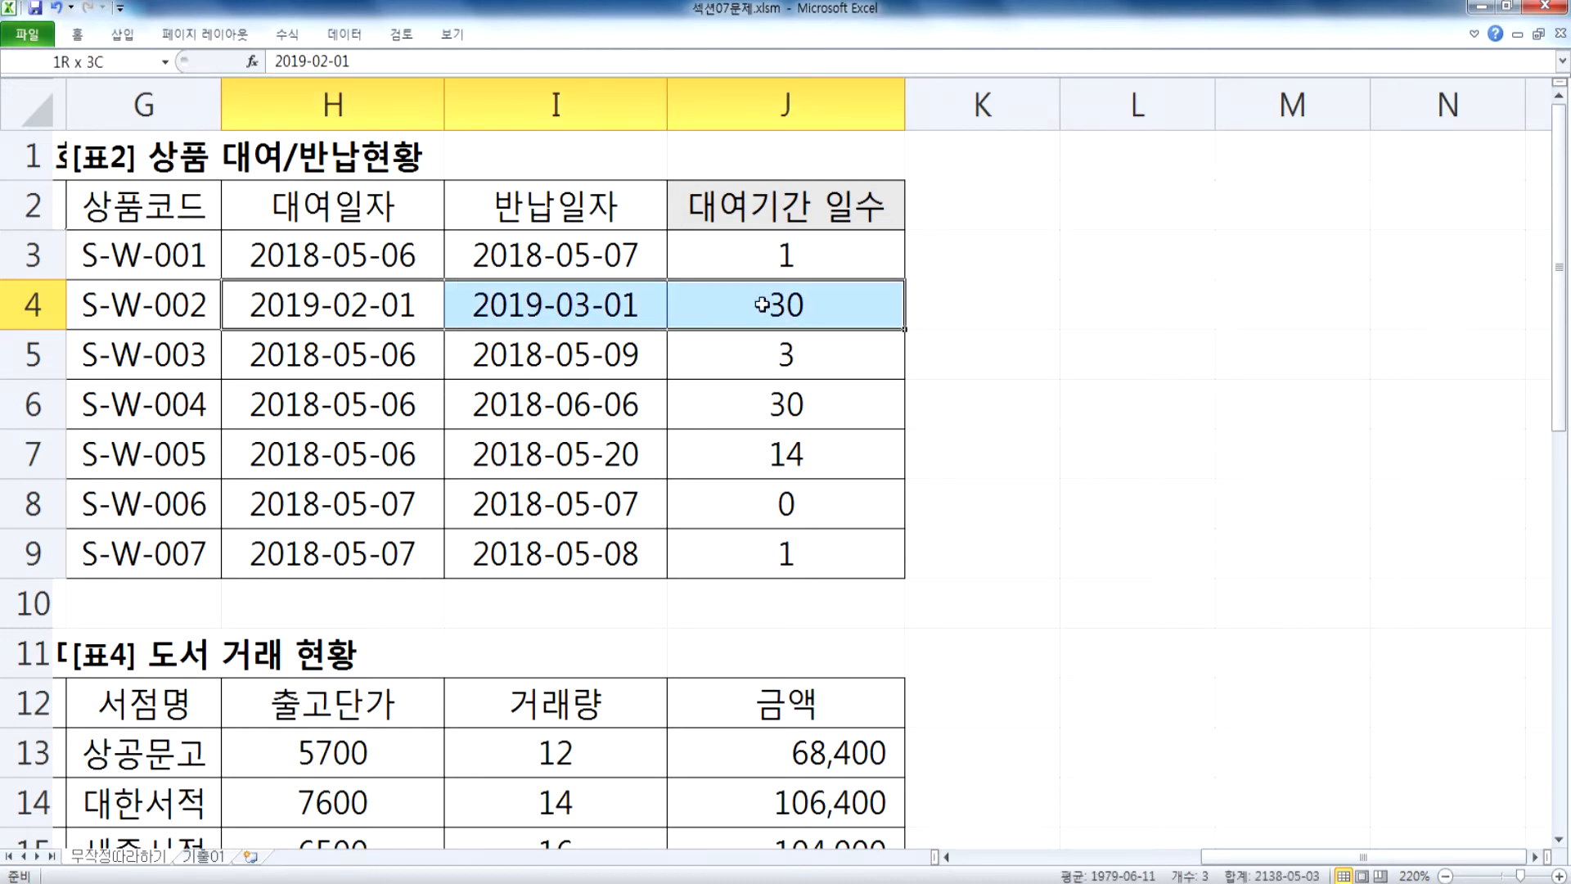
left_click(763, 304)
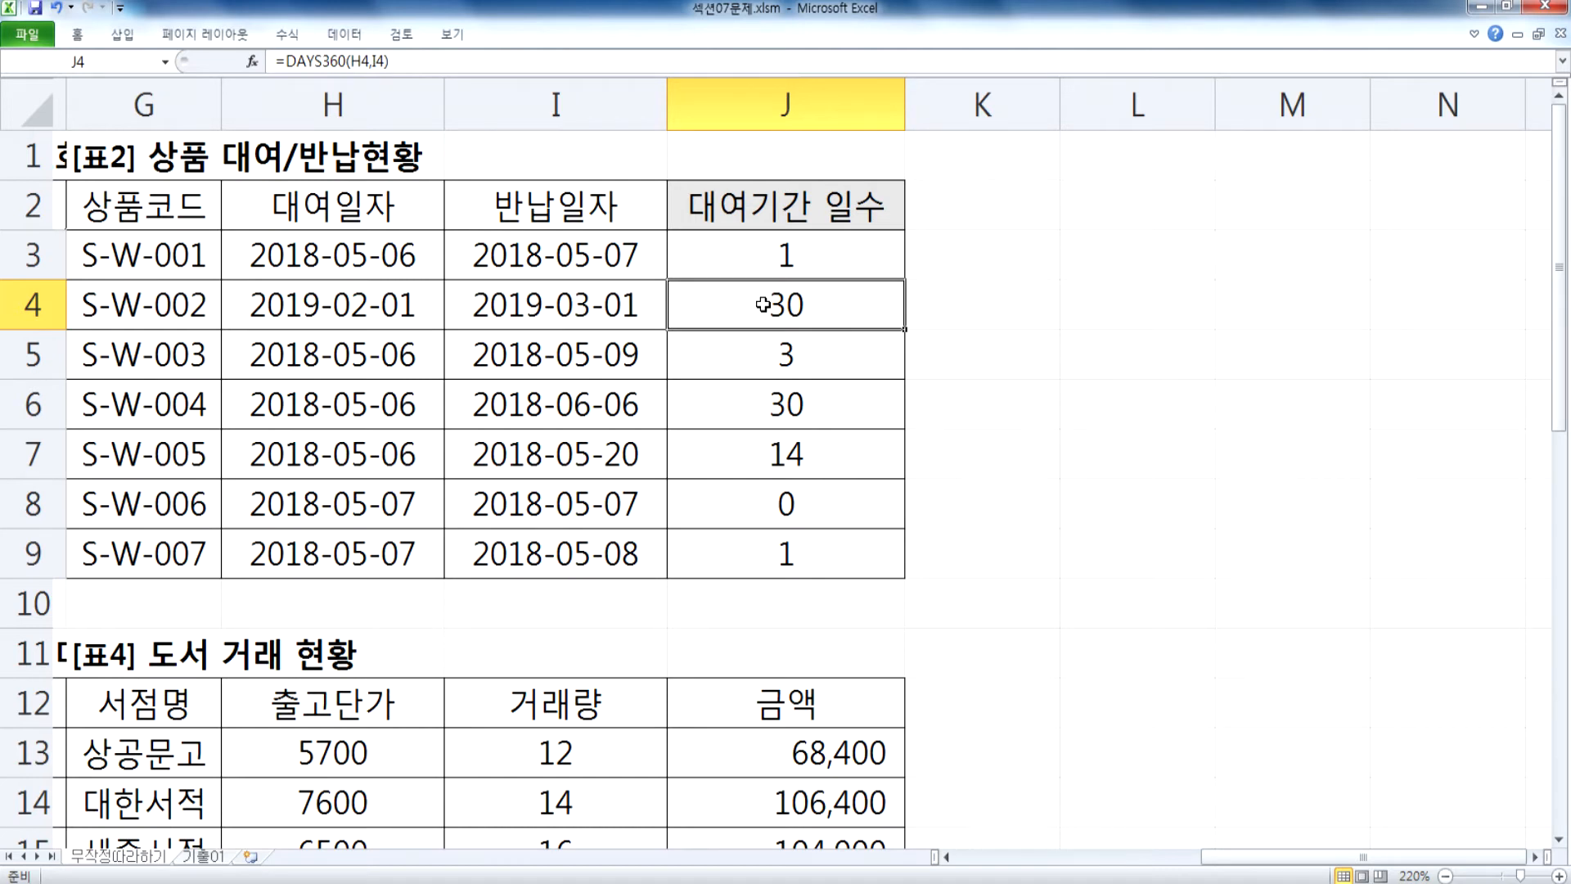
left_click_drag(301, 388, 803, 411)
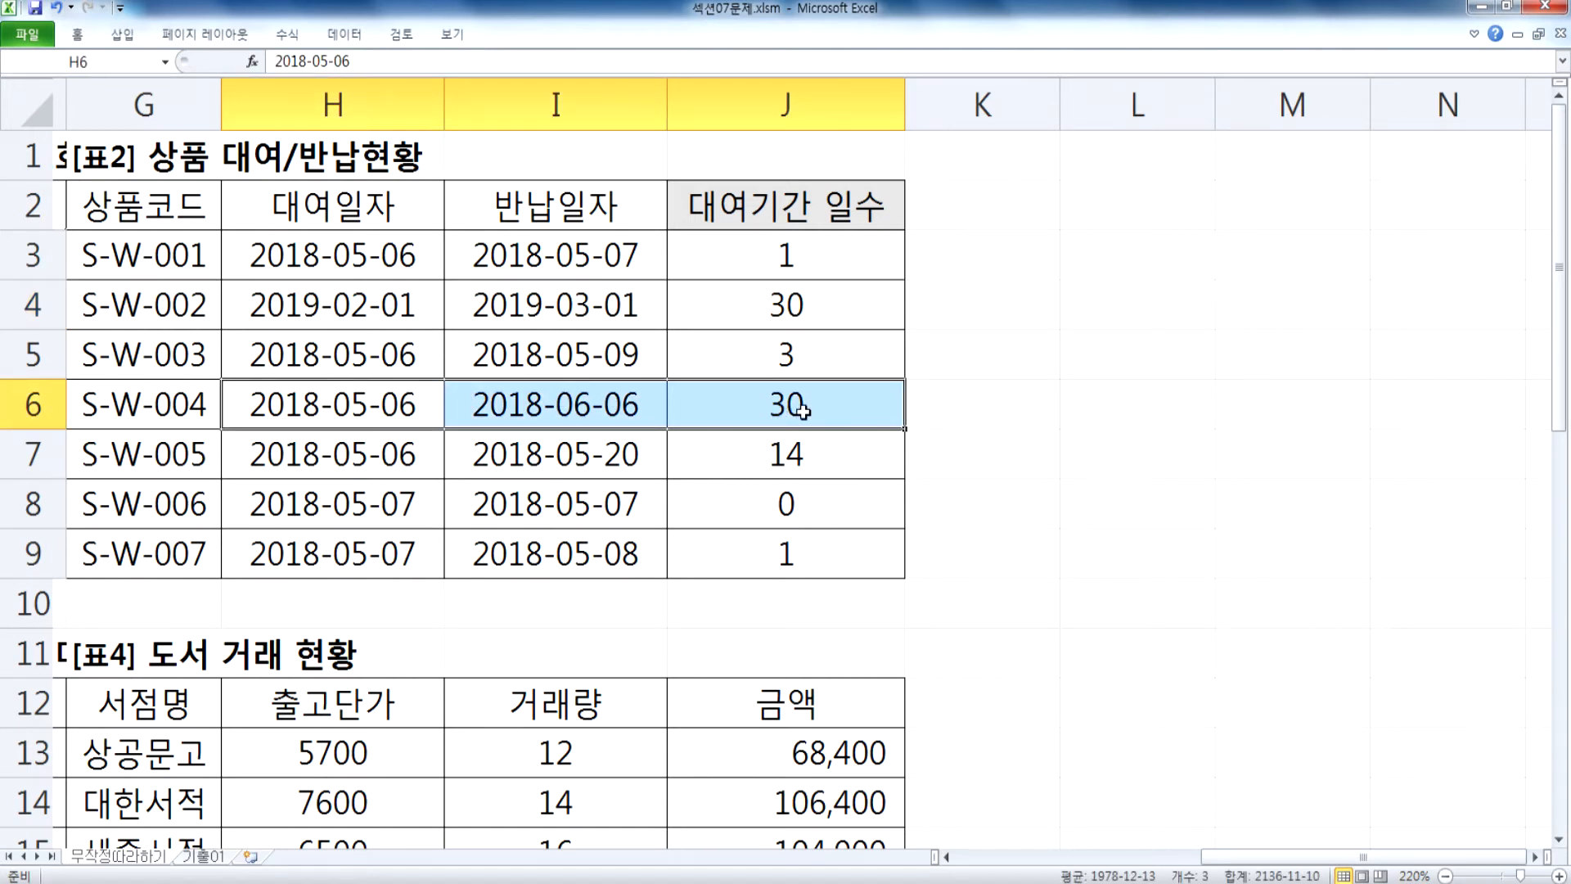
left_click(796, 309)
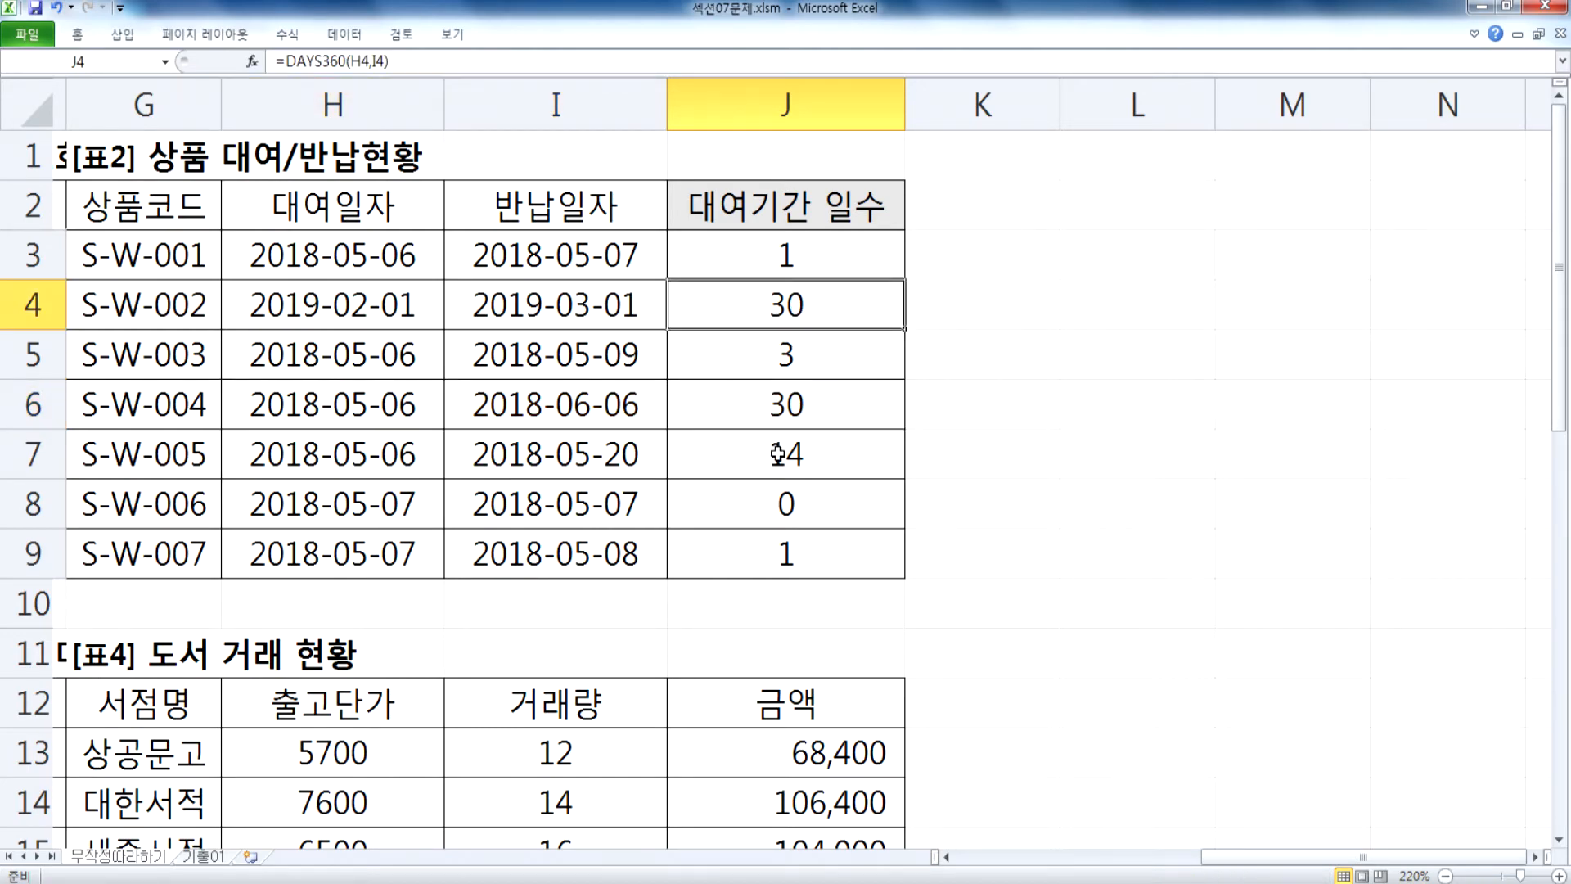
Step: Bring the [표3] 경시대회 성적 table into view and dismiss the AutoPlay window
key("Home")
scroll(737, 554, "down", 3)
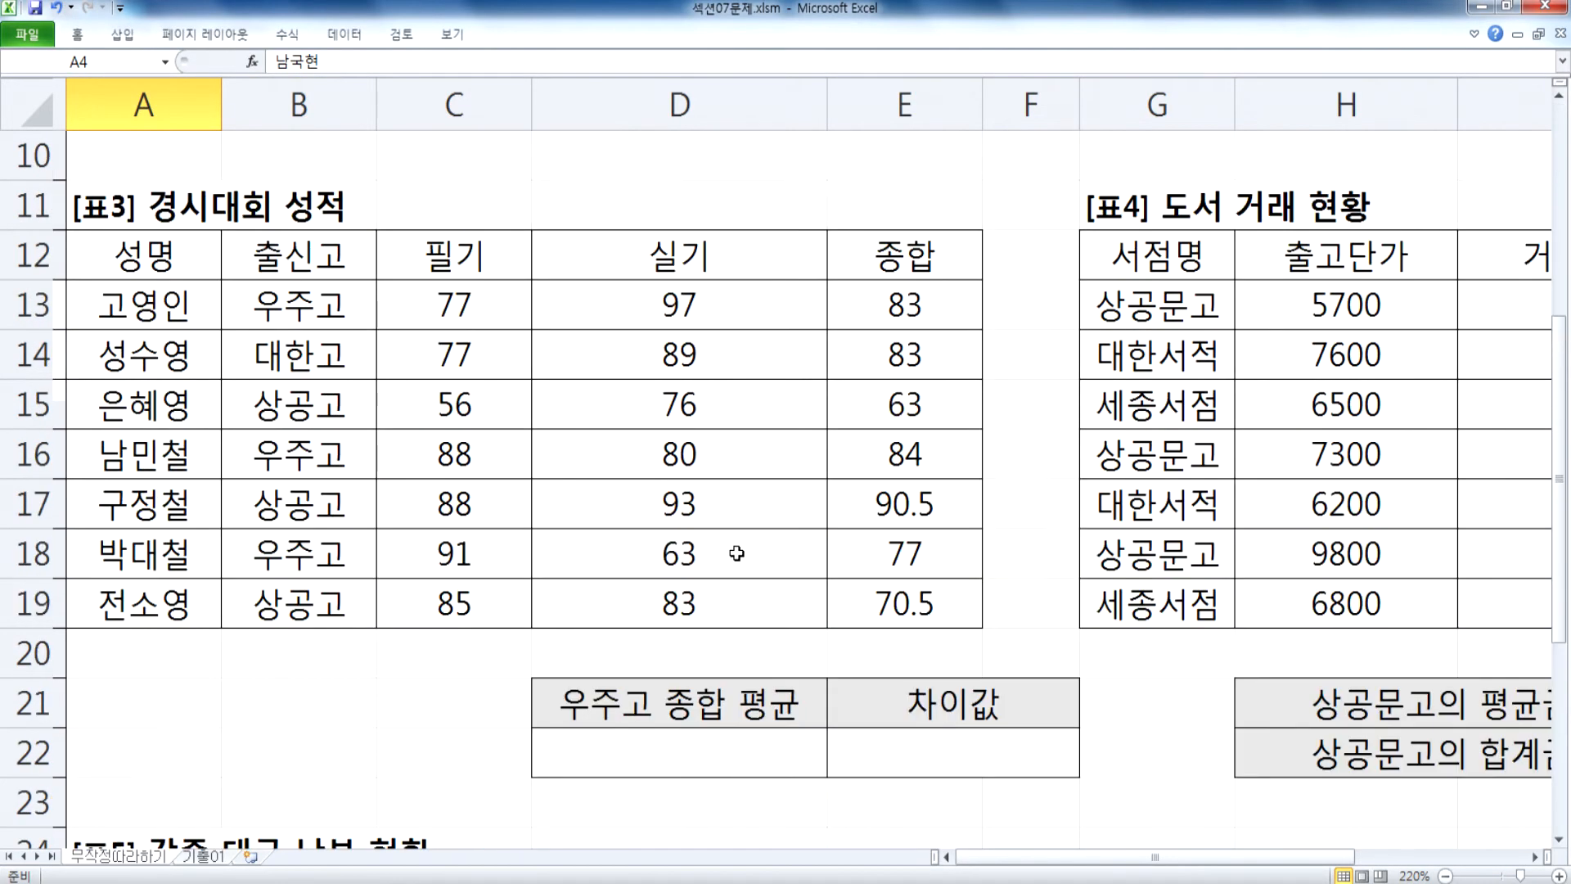
left_click(1559, 839)
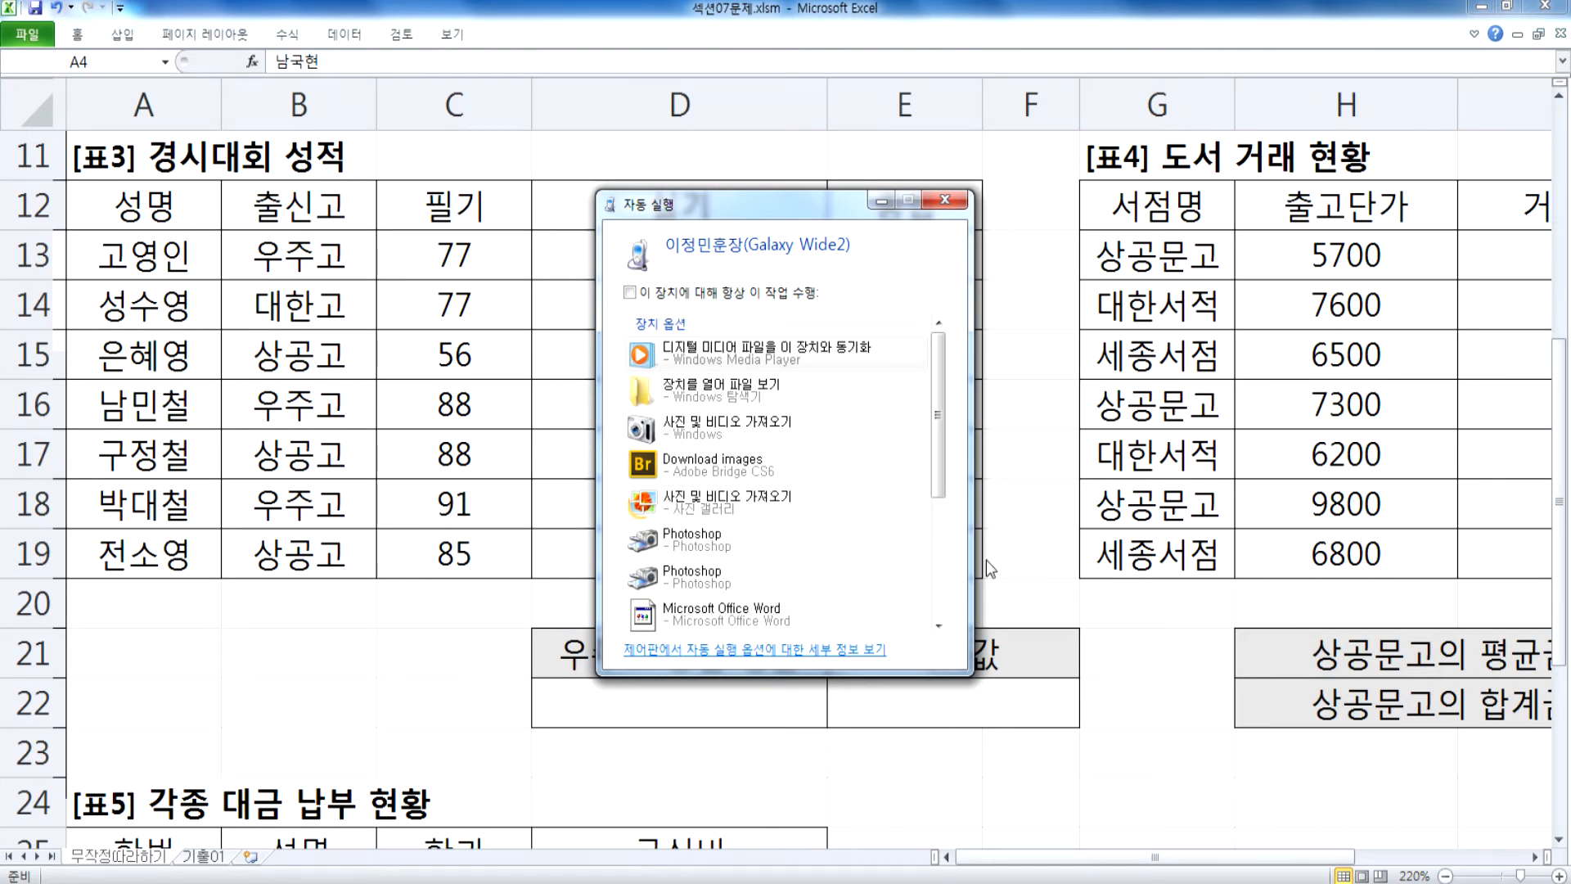
left_click(945, 200)
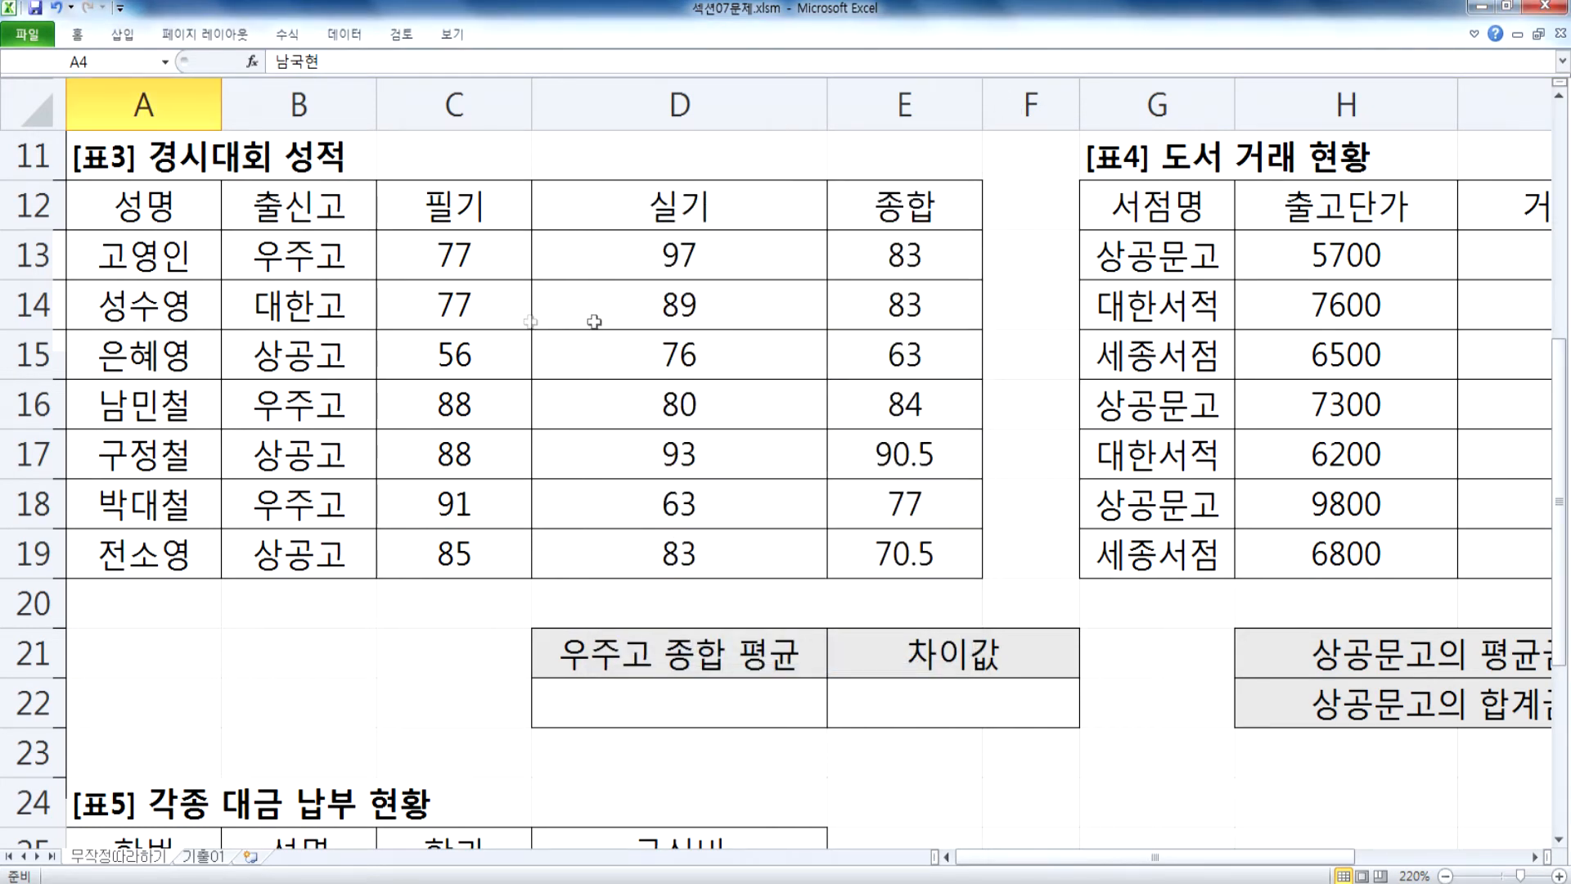
Step: Examine the 우주고 rows B13:E13, B16:E16 and B18:E18 that the average in D22 must cover
left_click(672, 702)
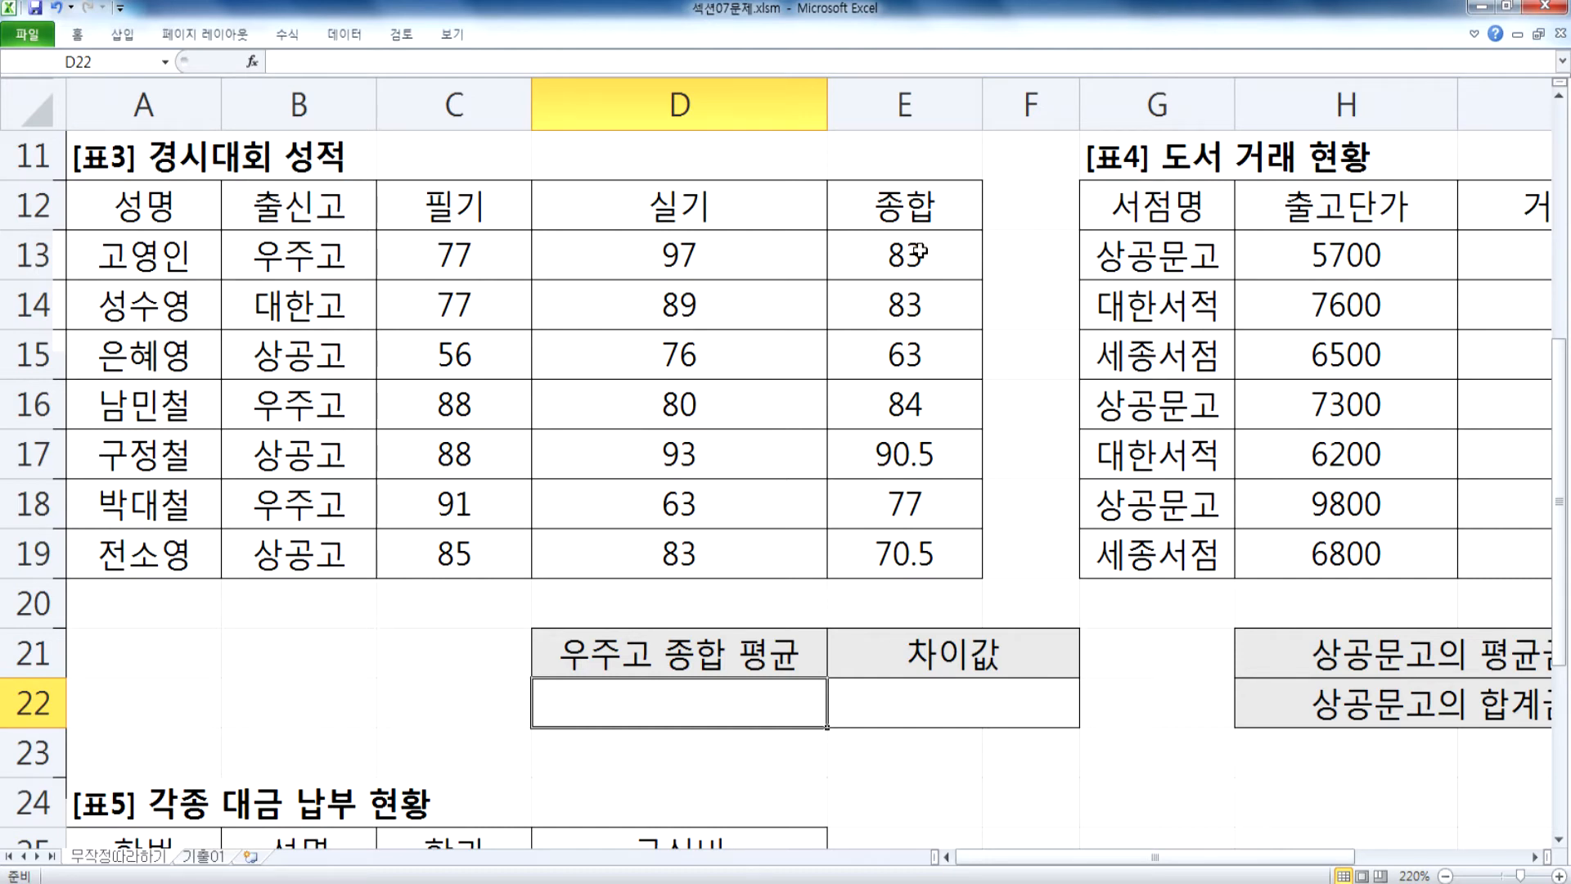
left_click_drag(278, 245, 912, 254)
left_click_drag(315, 407, 917, 426)
left_click_drag(283, 508, 882, 490)
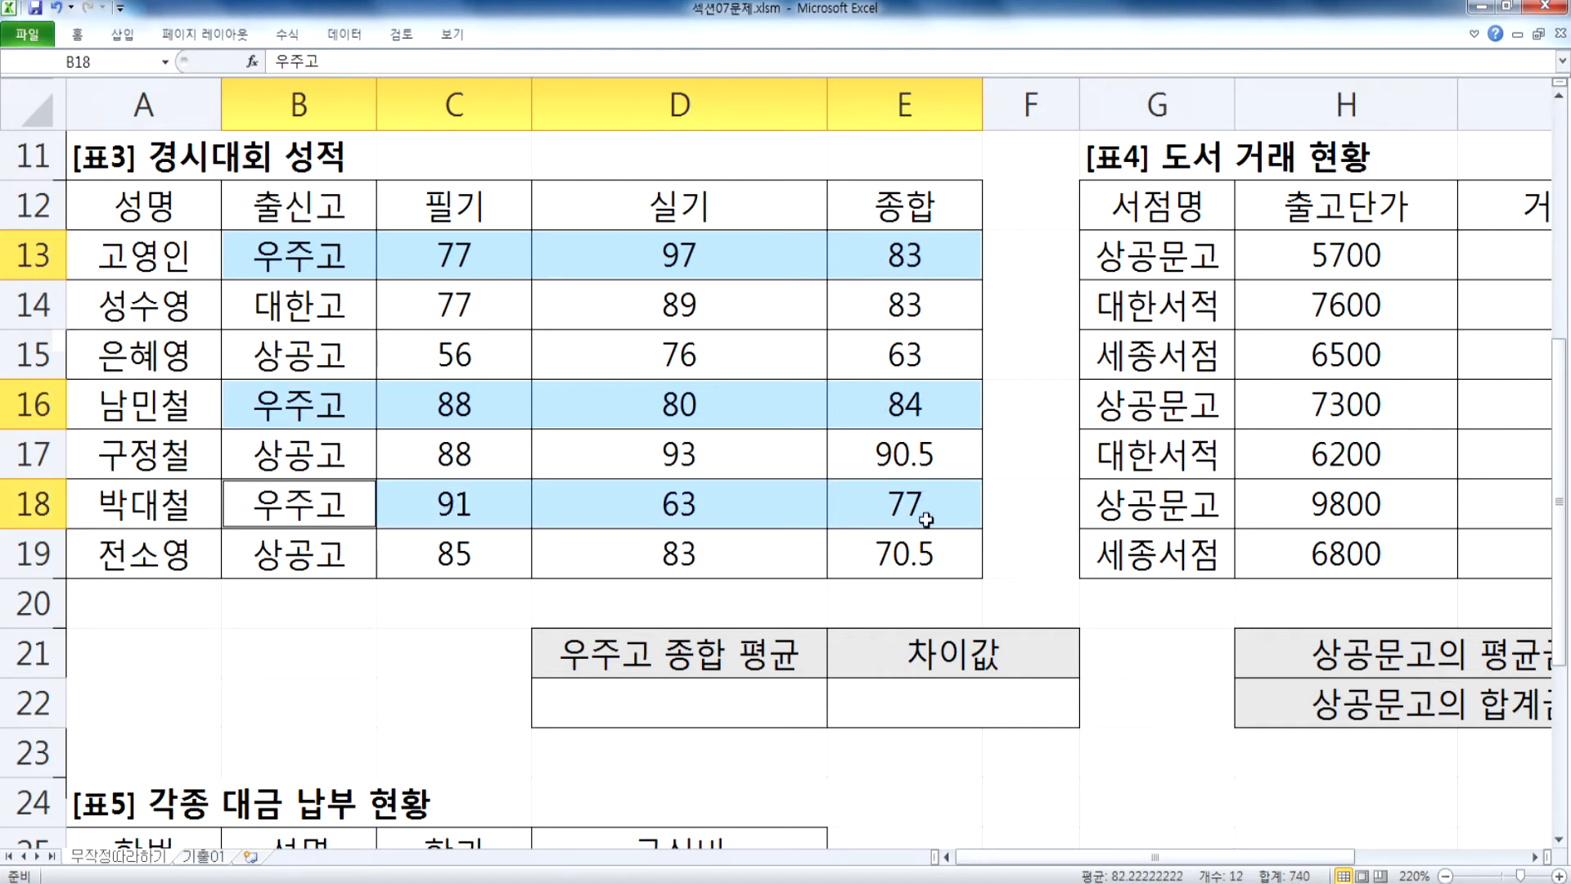
left_click(627, 703)
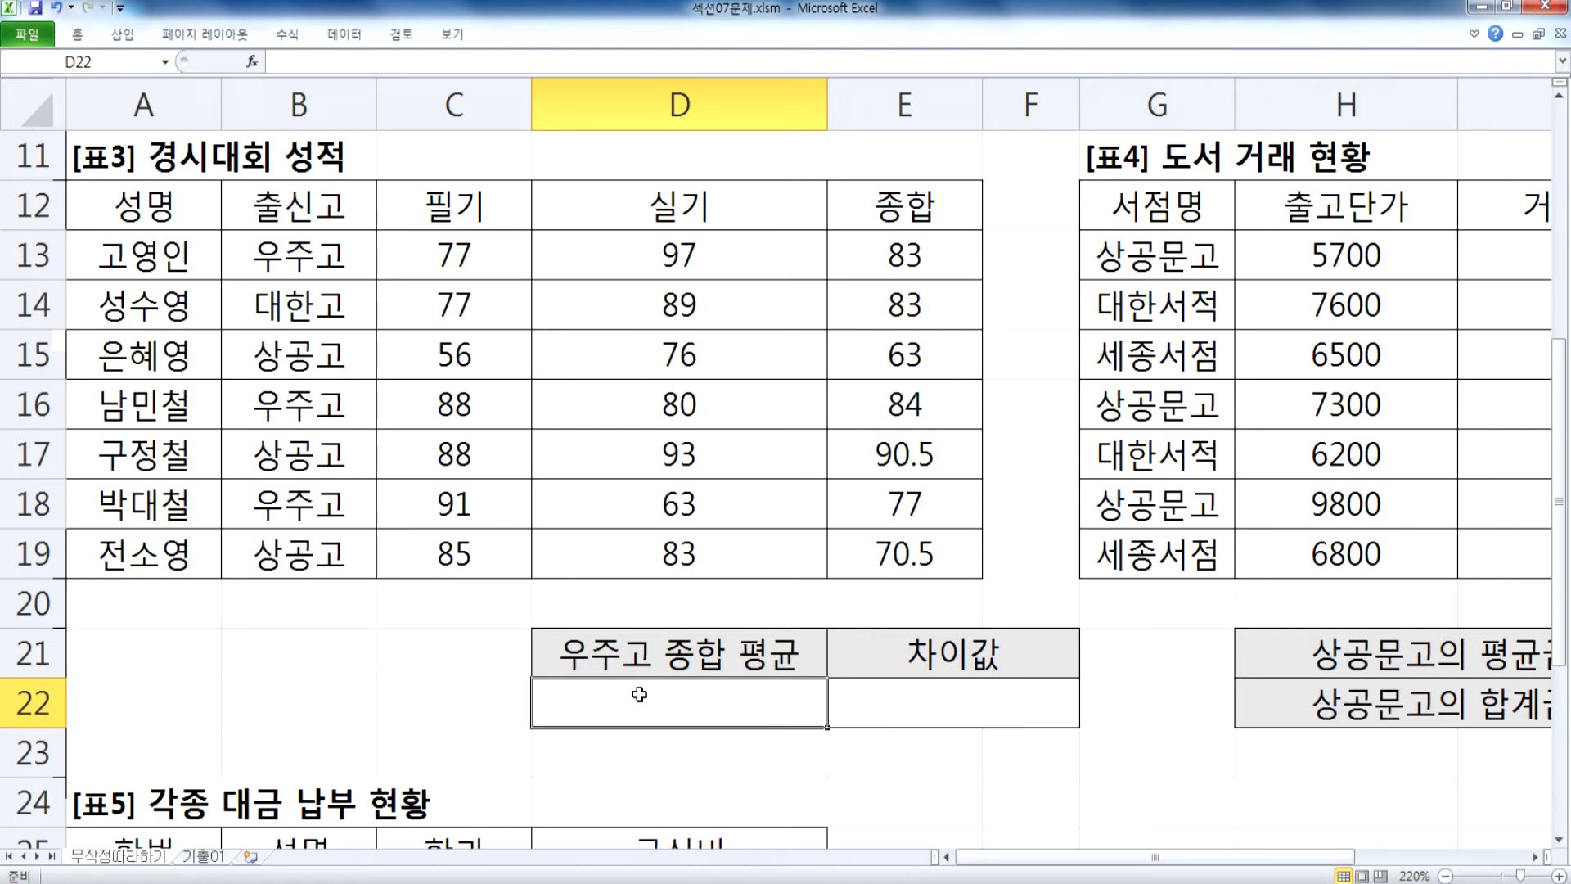
Step: Switch to Notepad and start the problem 3 statement with "문제3) 출신고가 "우주고"인 학생들의", continuing with the 종합 score
key("alt+Tab")
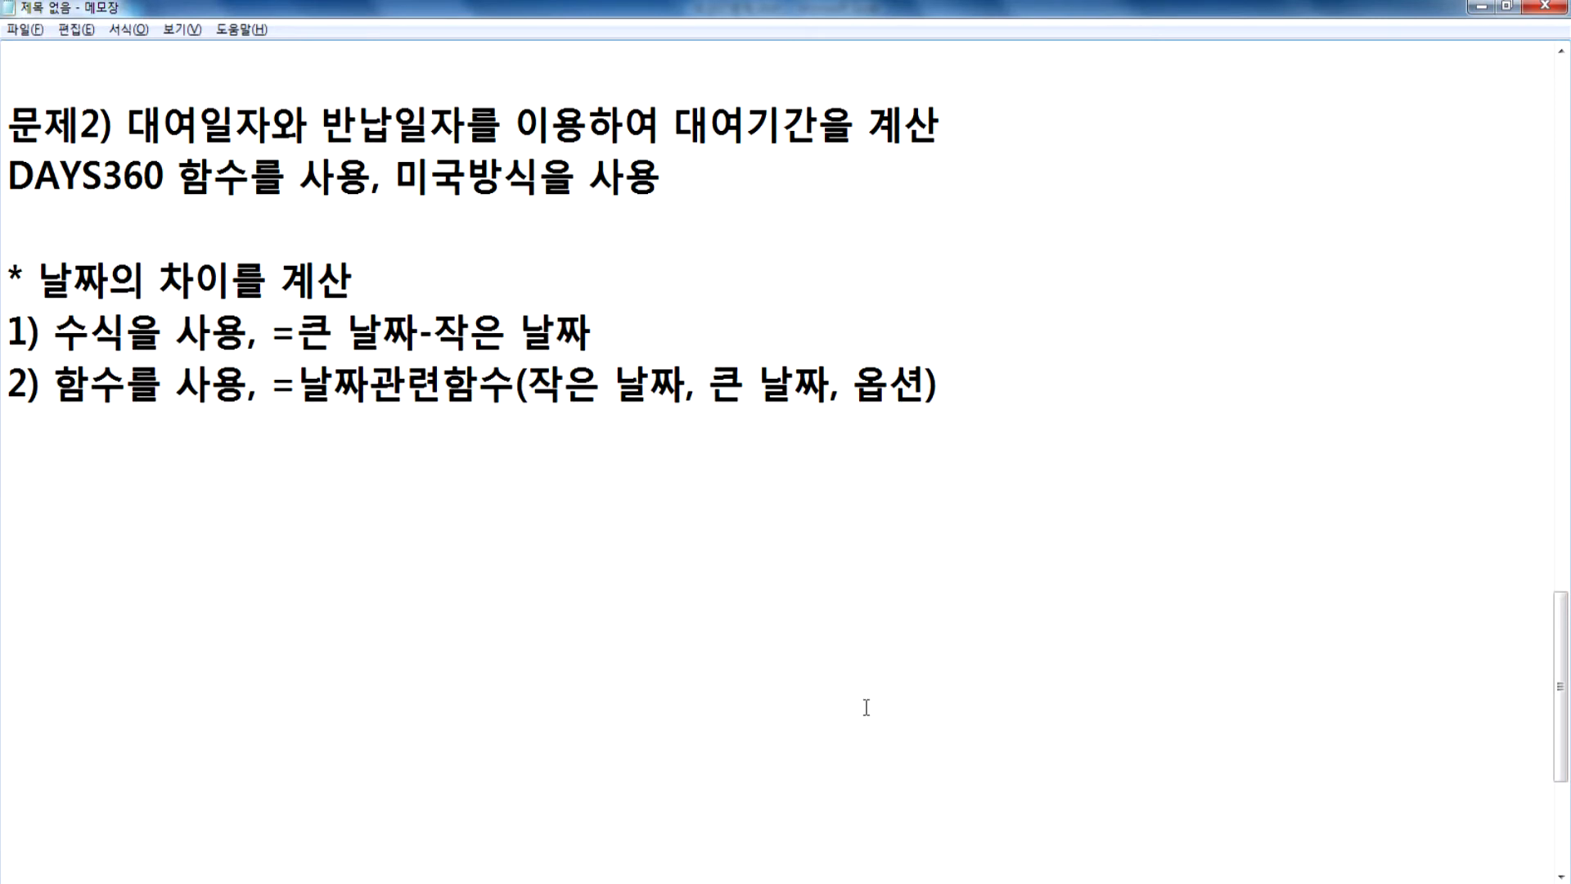
type("문제")
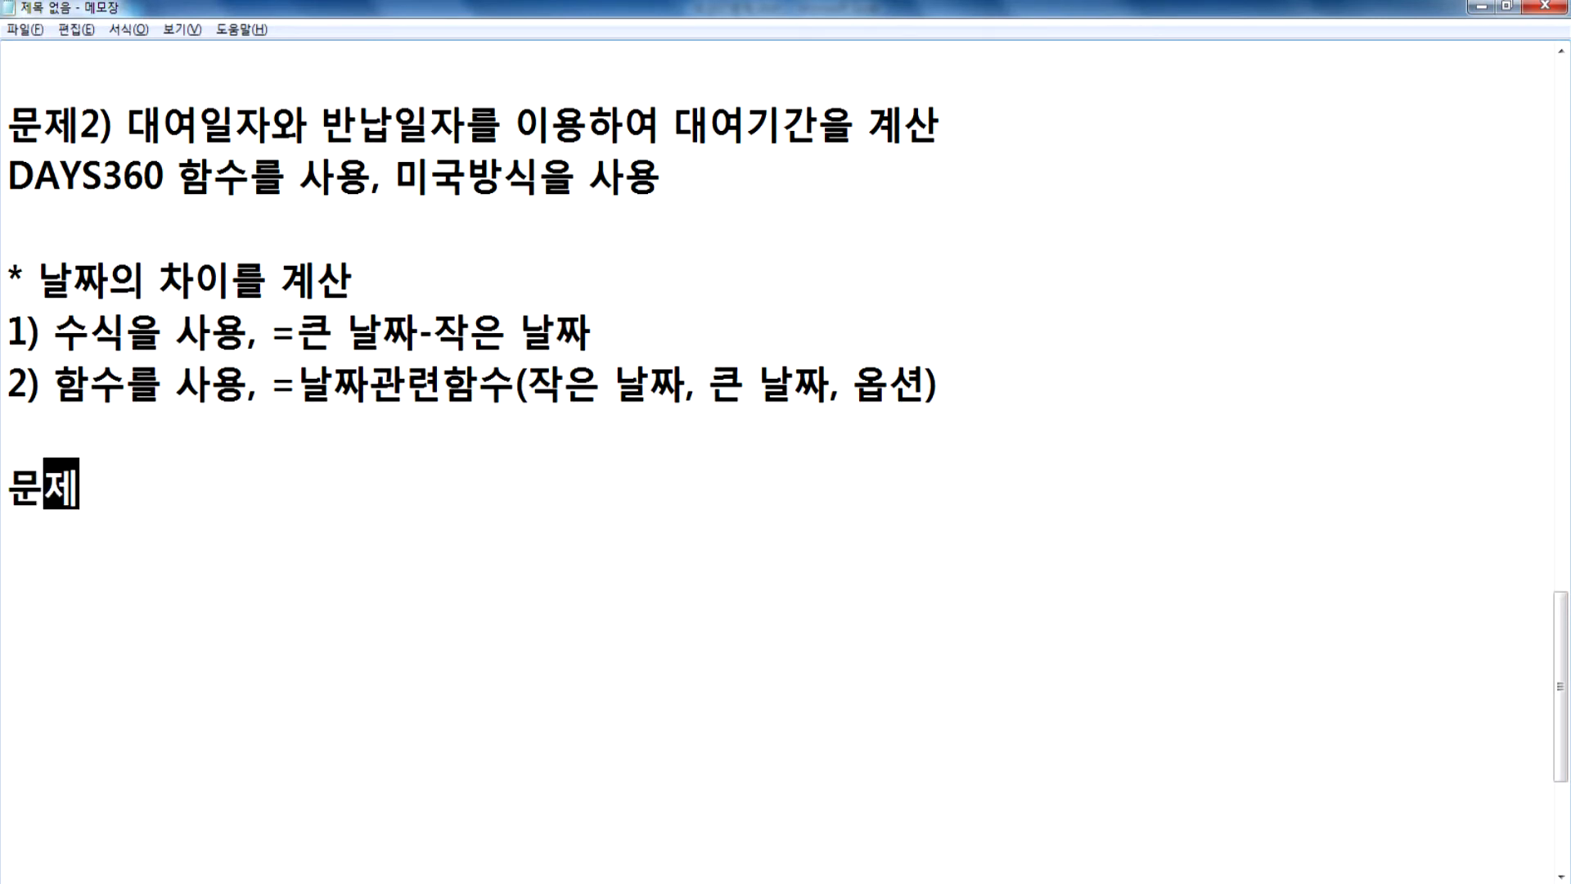
type("3) 출신고가")
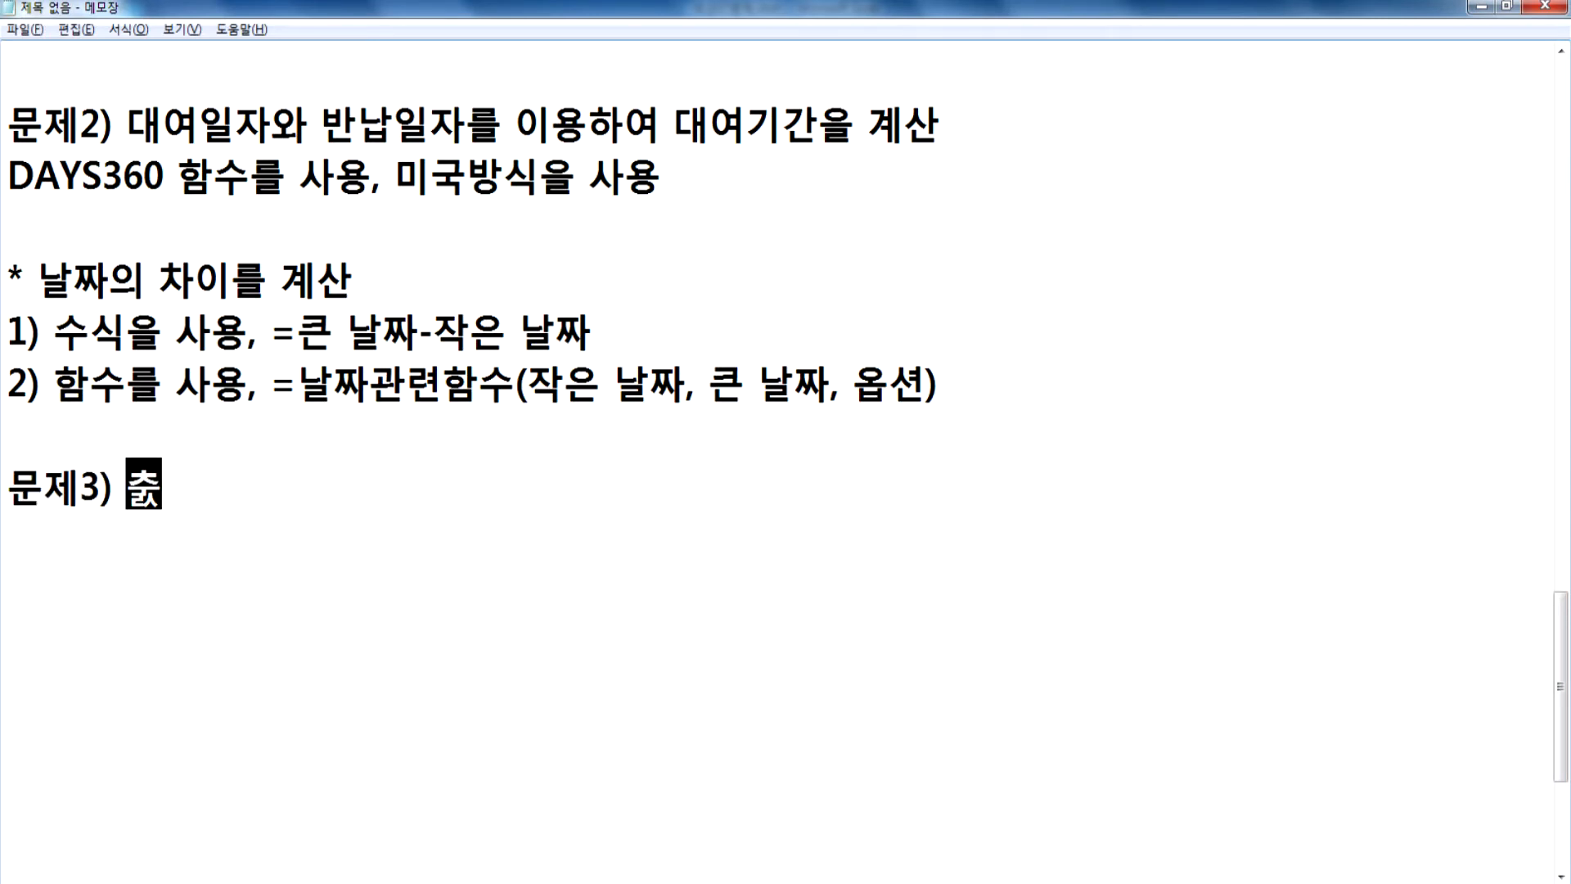
type(" \"우주고\"ㅇ인 학생들의 종ㅎ")
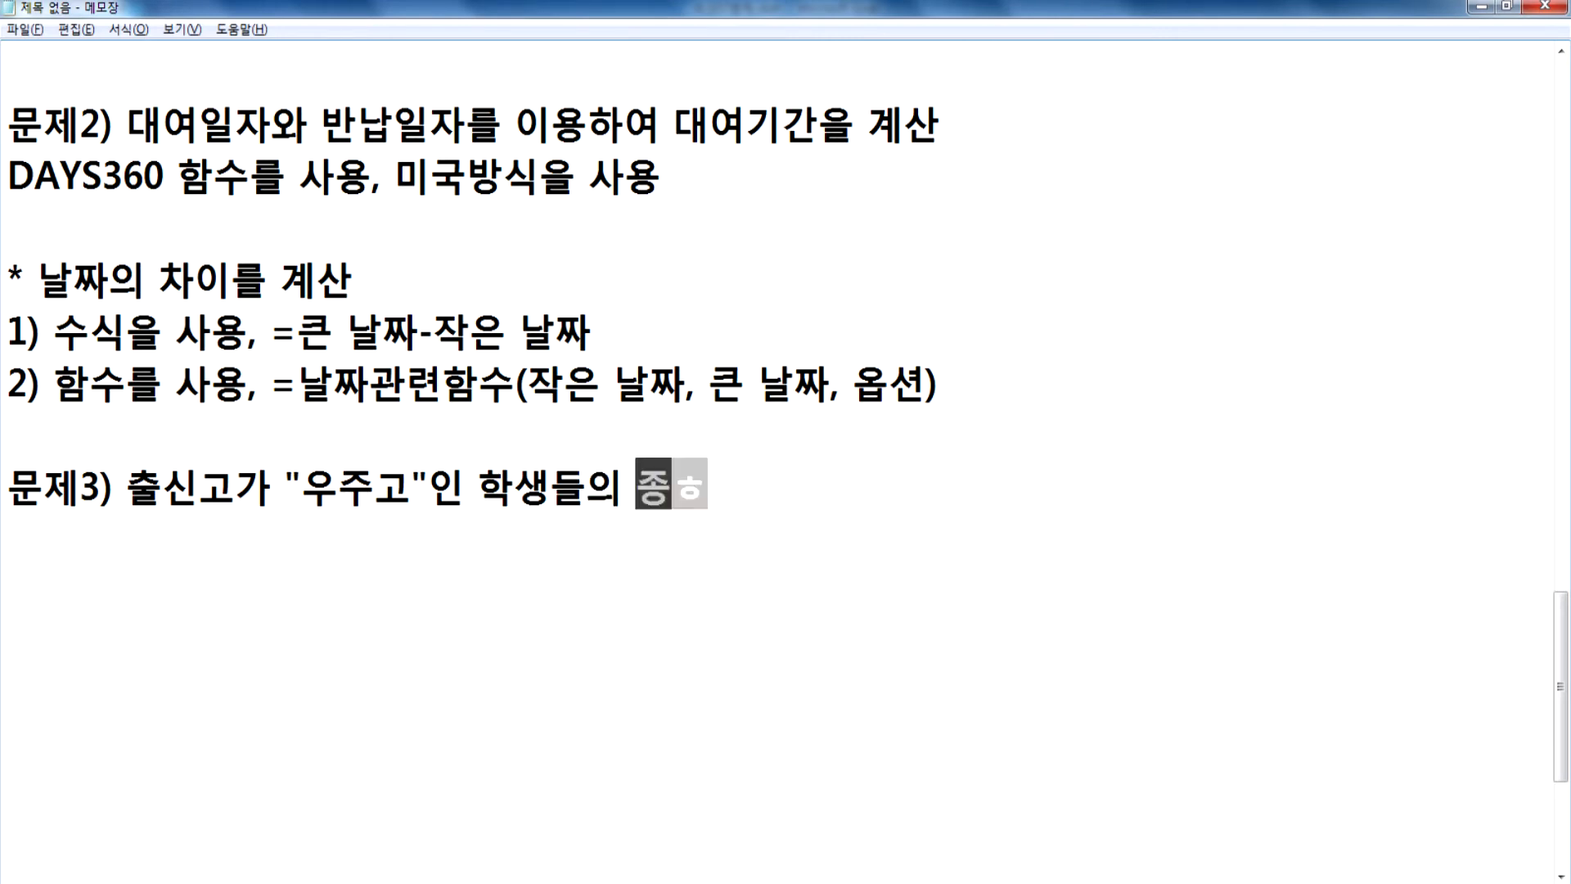
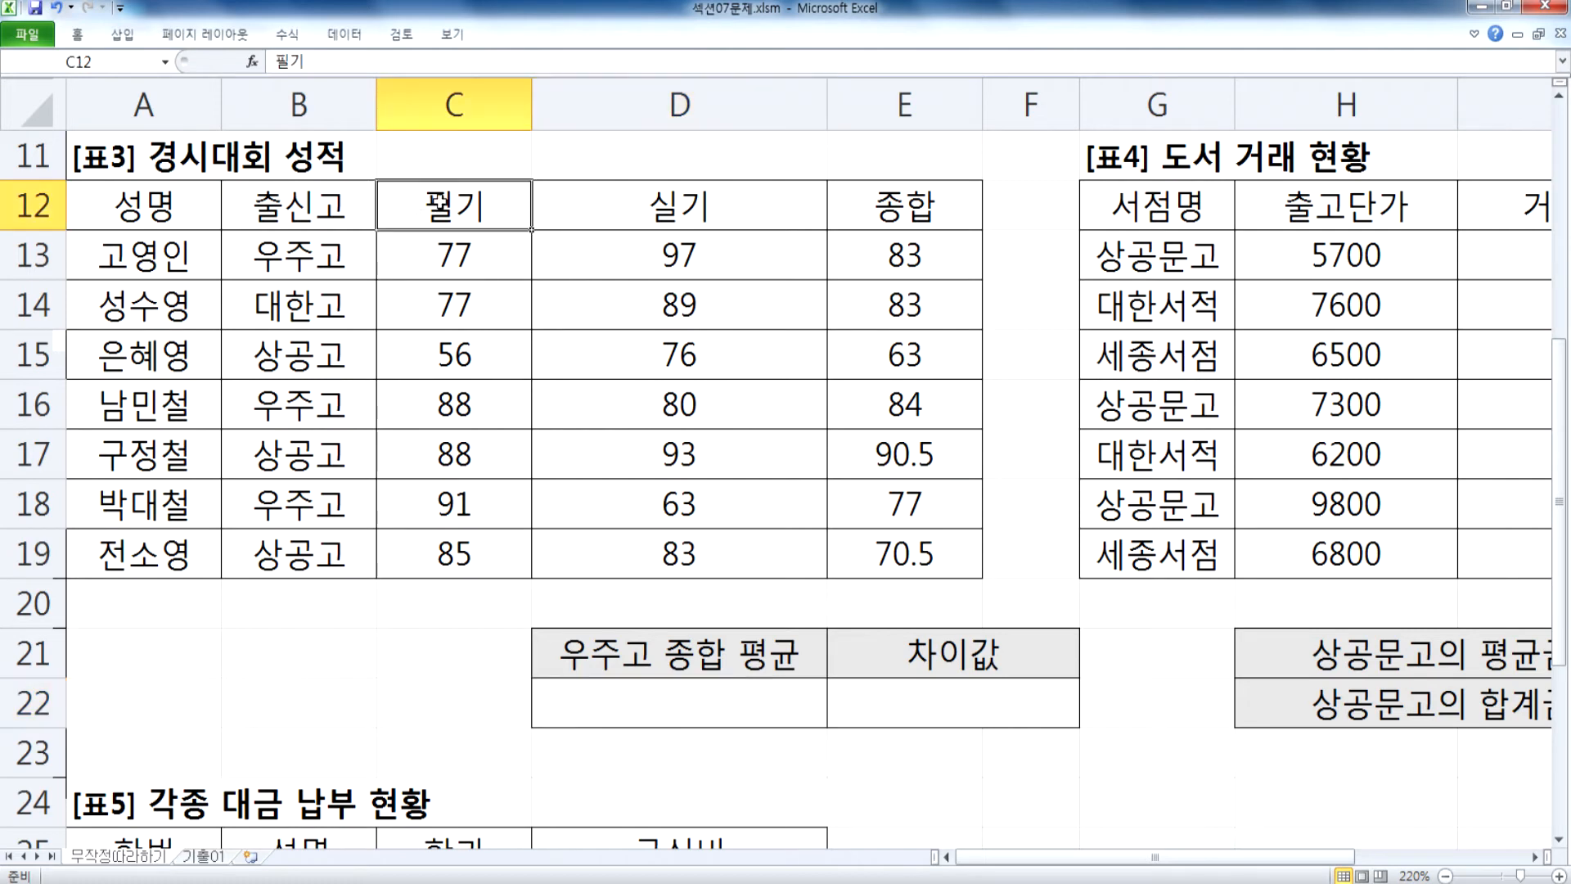
Step: In Excel, start a DAVERAGE formula in D22 with A12:E19 as the database range
left_click(918, 200)
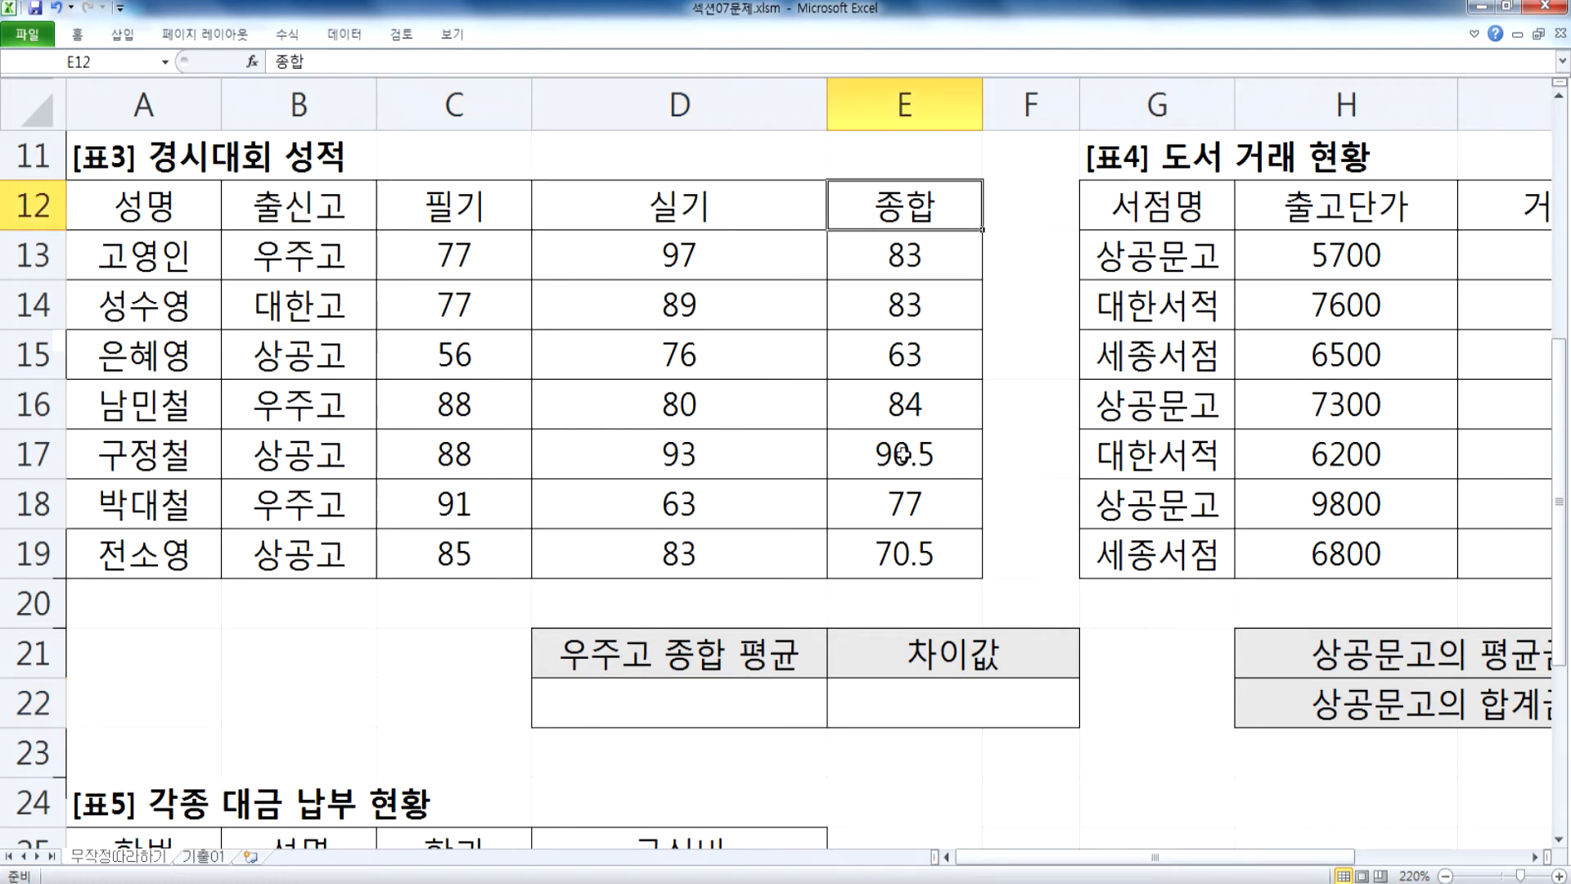
left_click(736, 701)
type("=D")
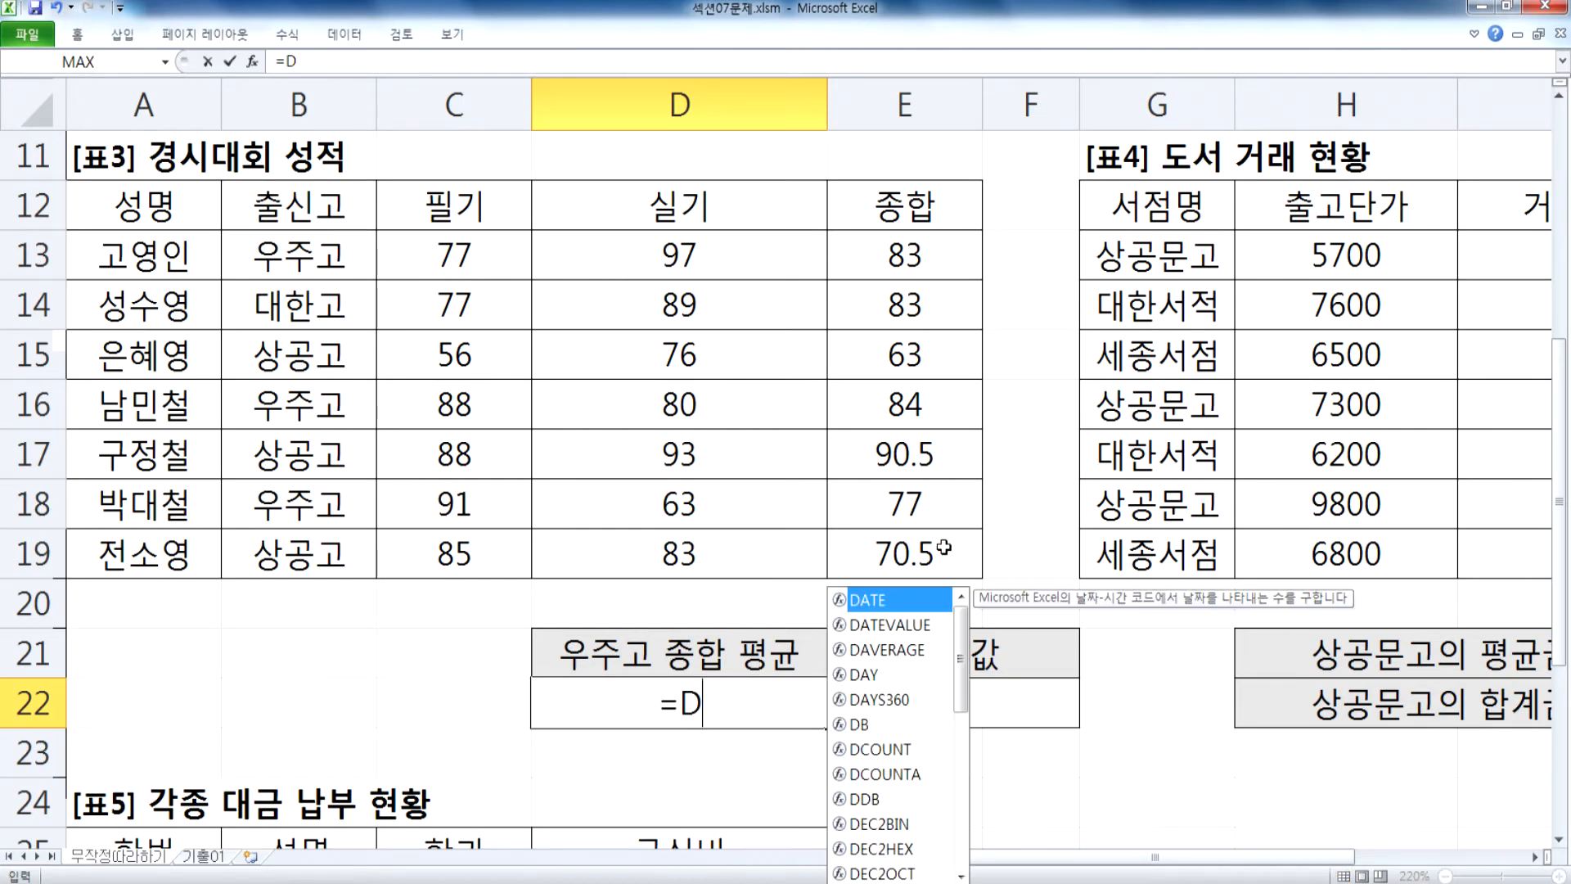
type("AB")
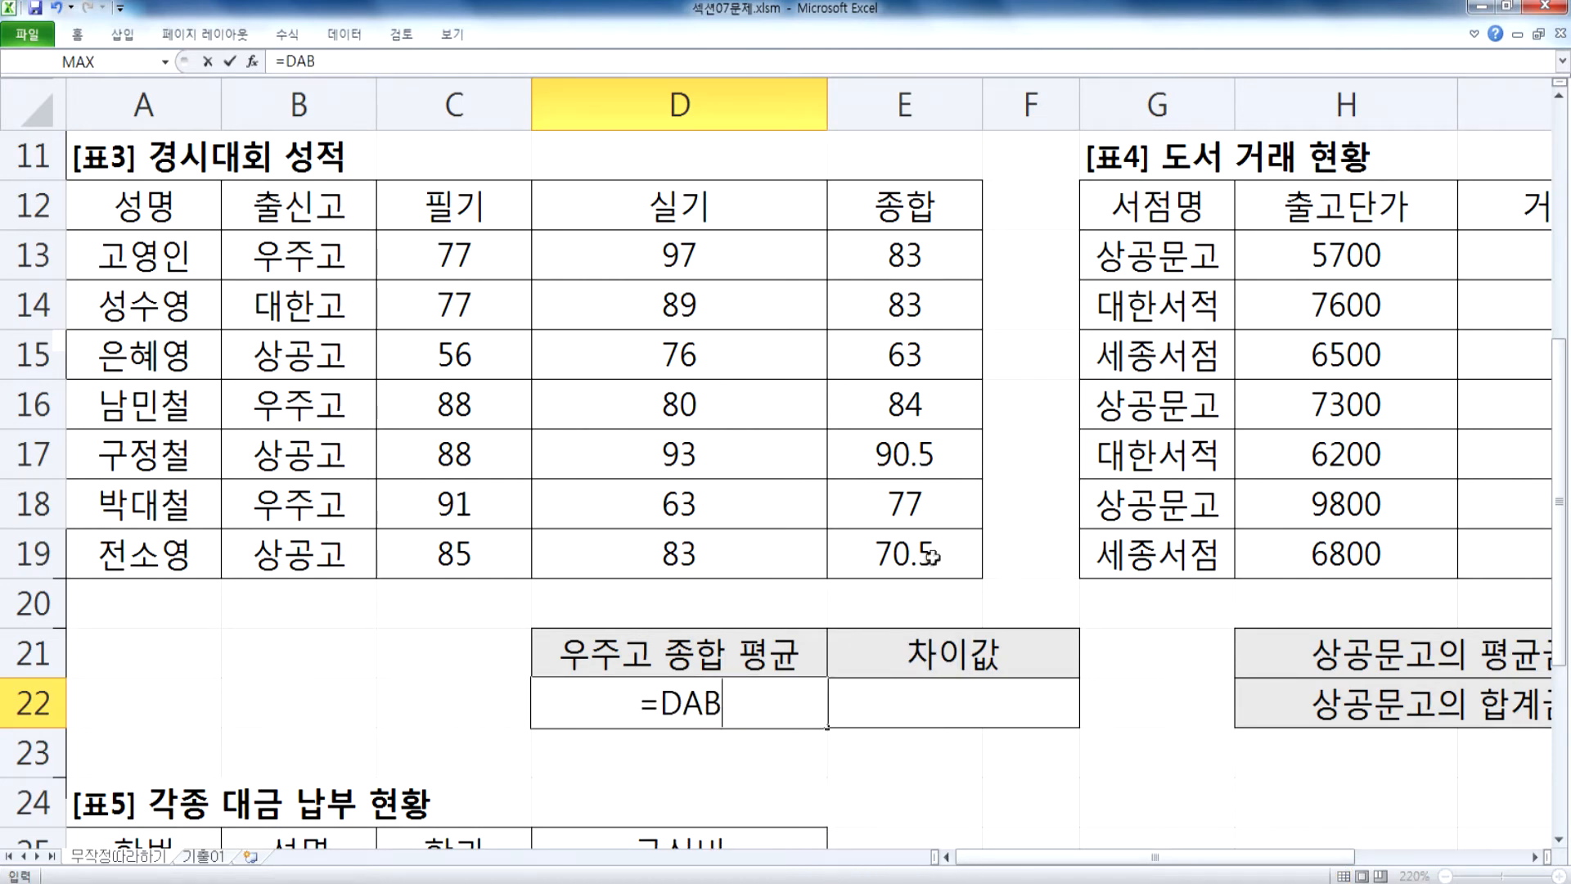
key("BackSpace")
type("V")
key("Tab")
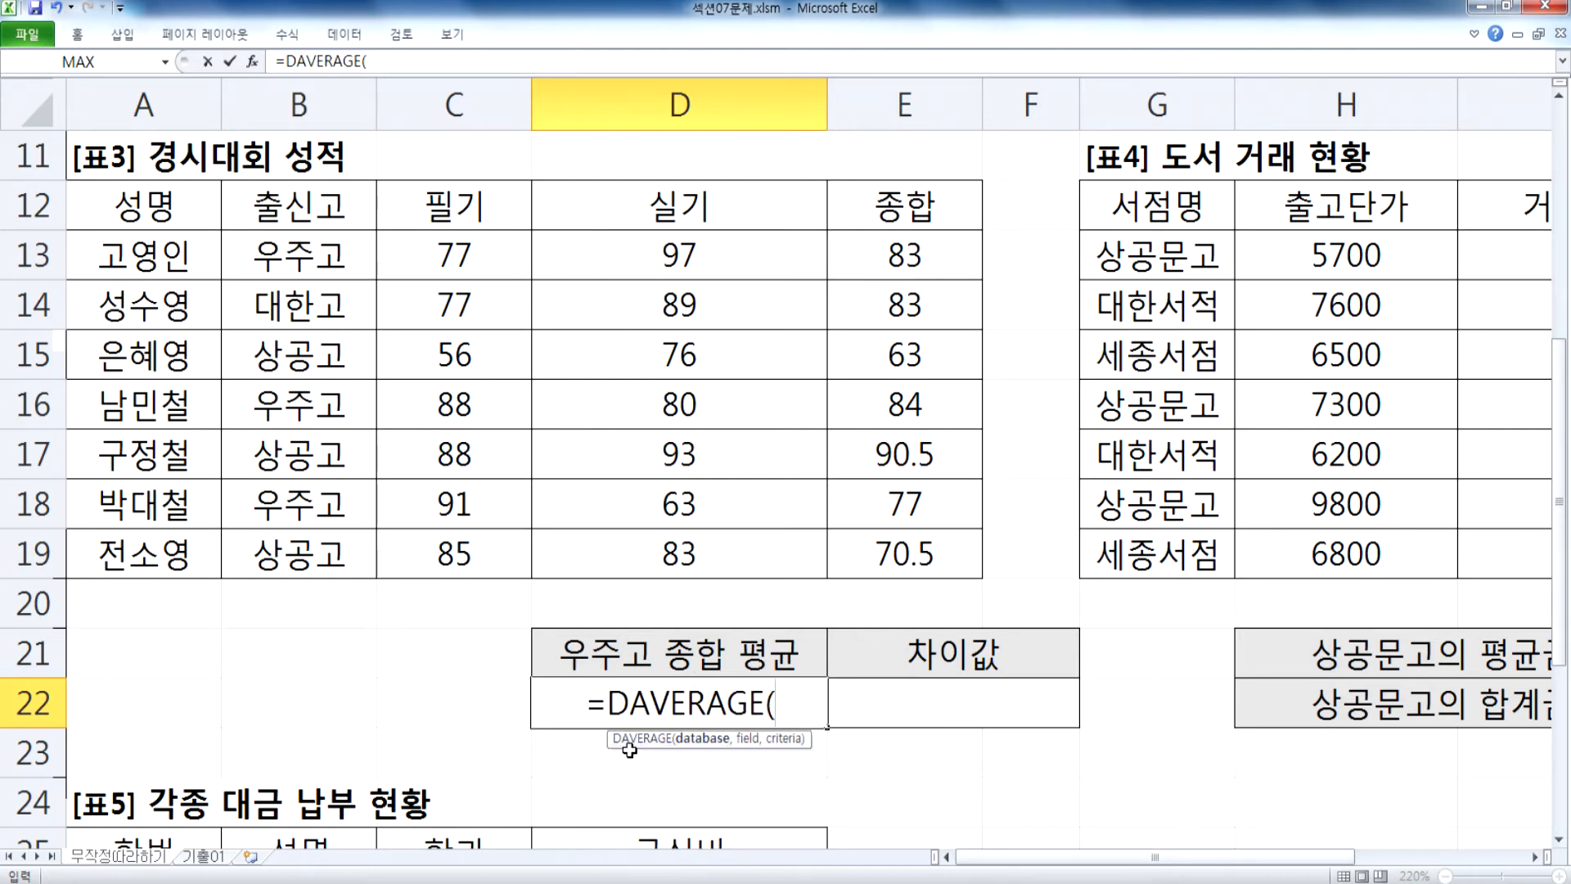
left_click_drag(612, 741, 606, 426)
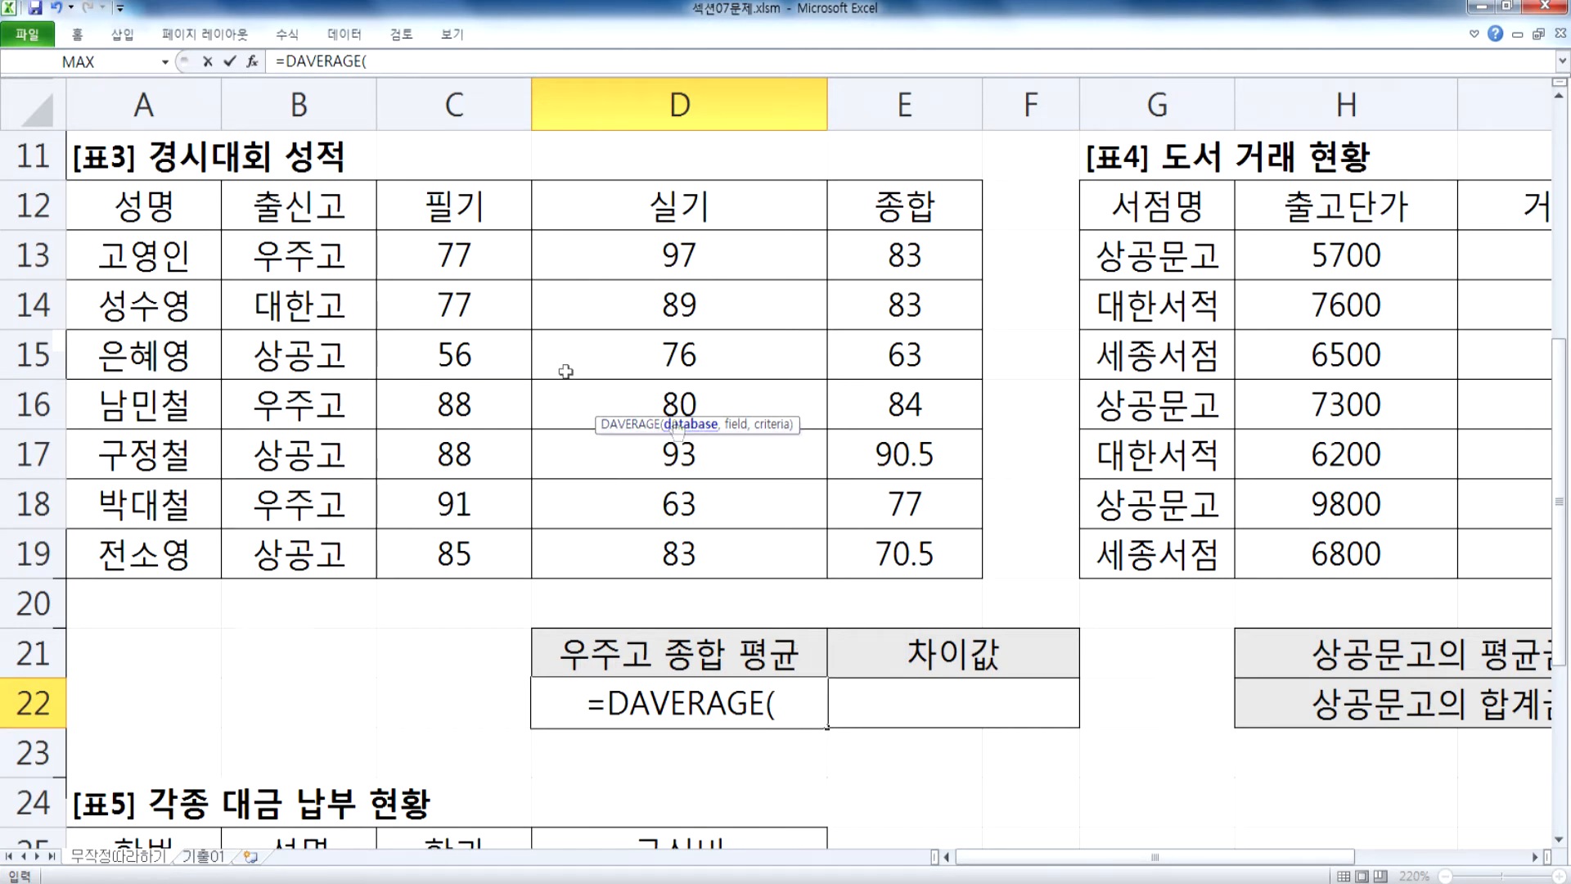
left_click_drag(106, 199, 947, 563)
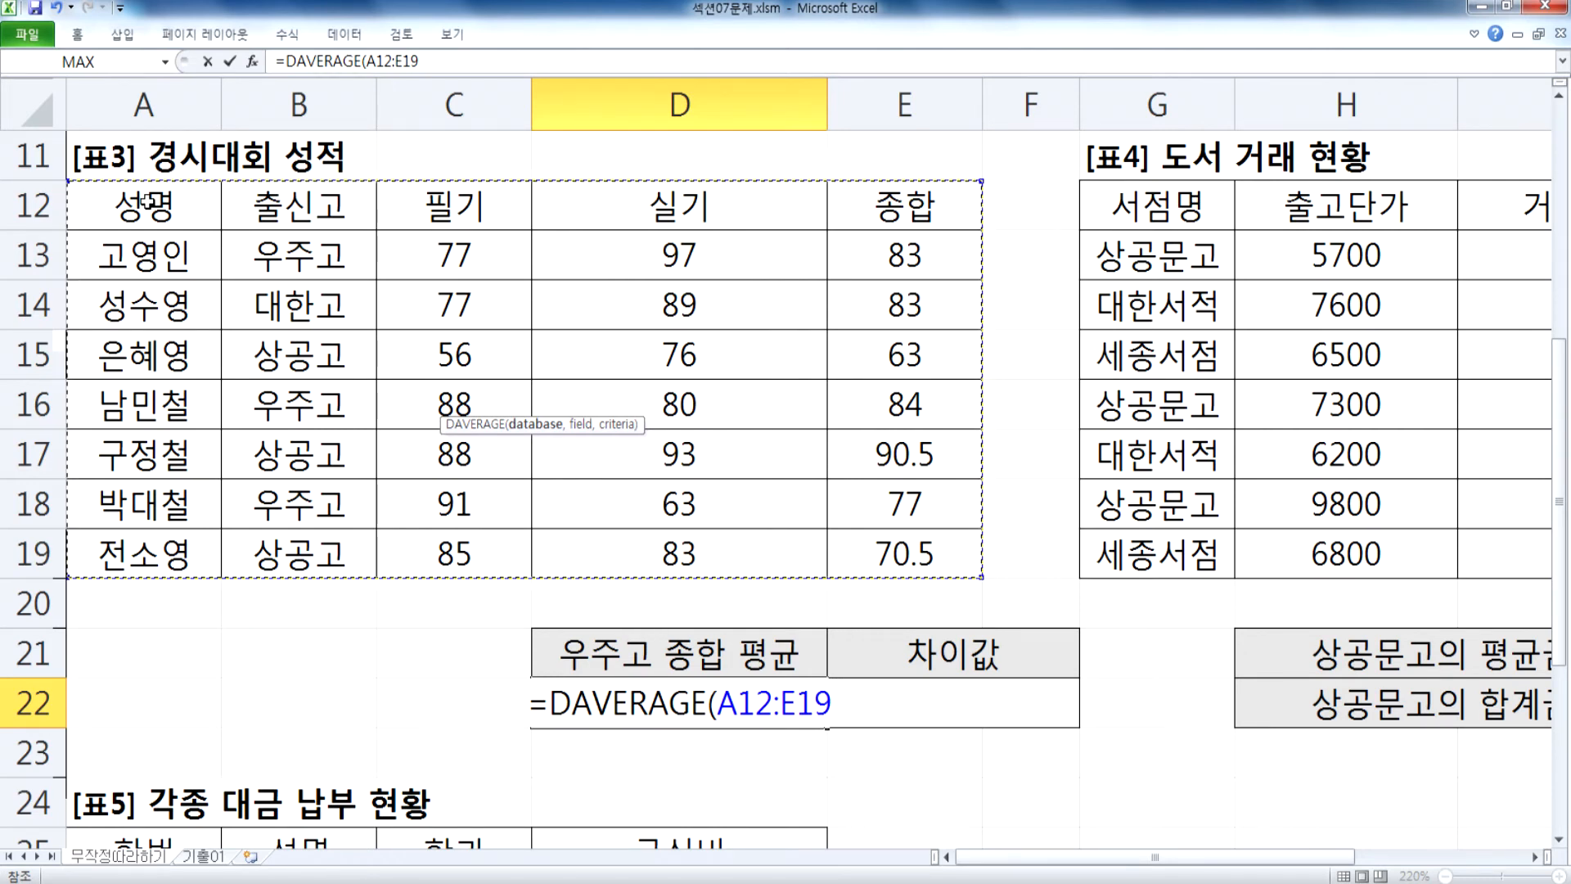
Step: Try B12:E19 and C12:E19 as alternative database ranges for the DAVERAGE formula
left_click_drag(293, 197, 901, 560)
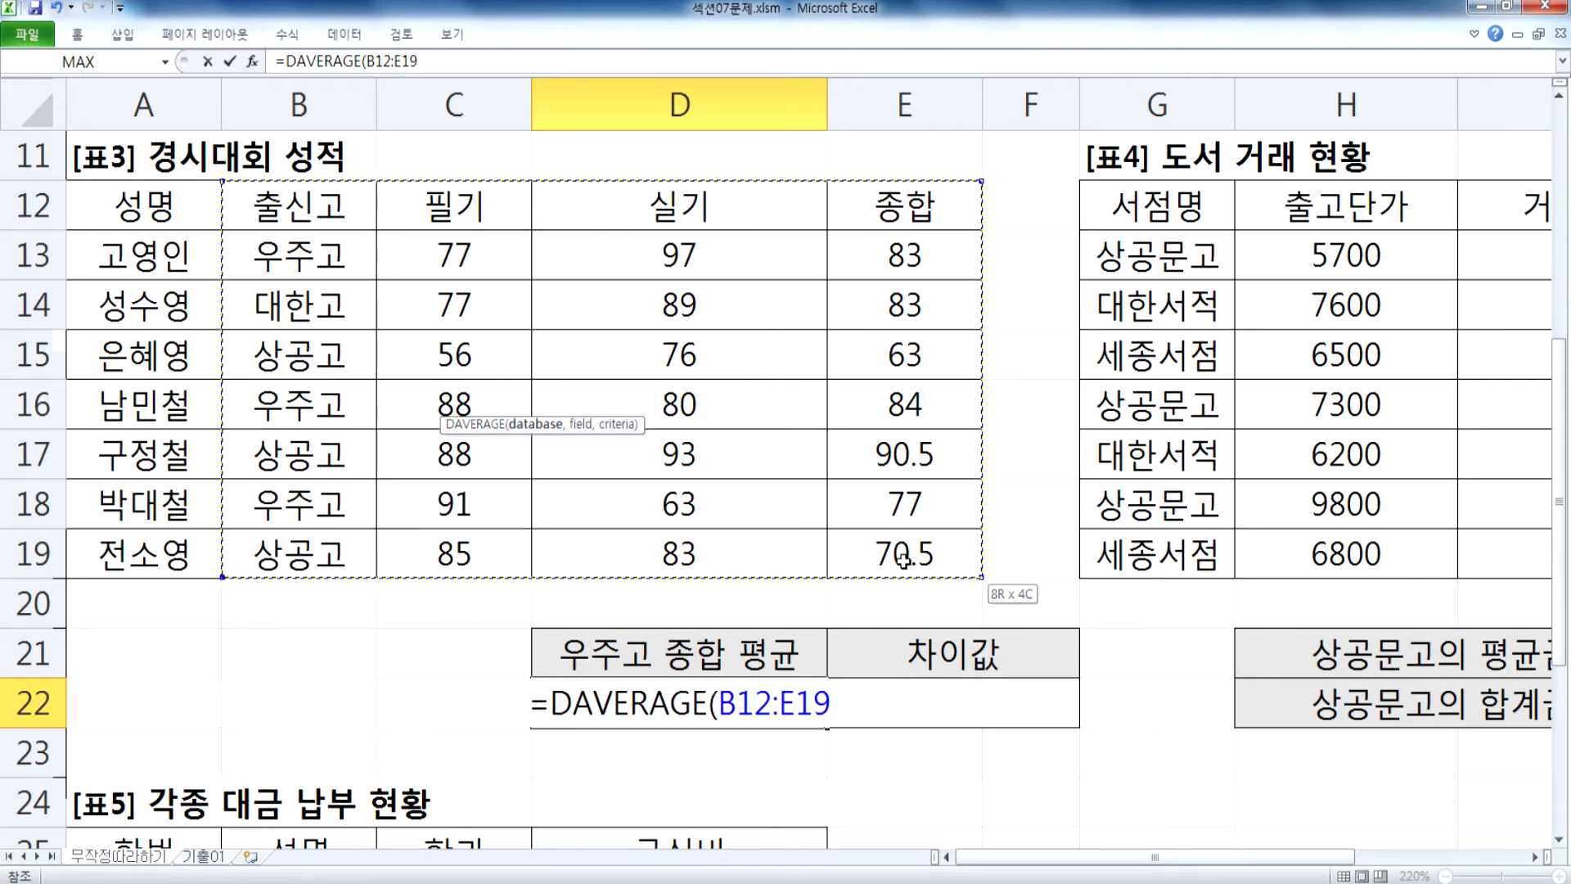
left_click_drag(421, 214, 923, 493)
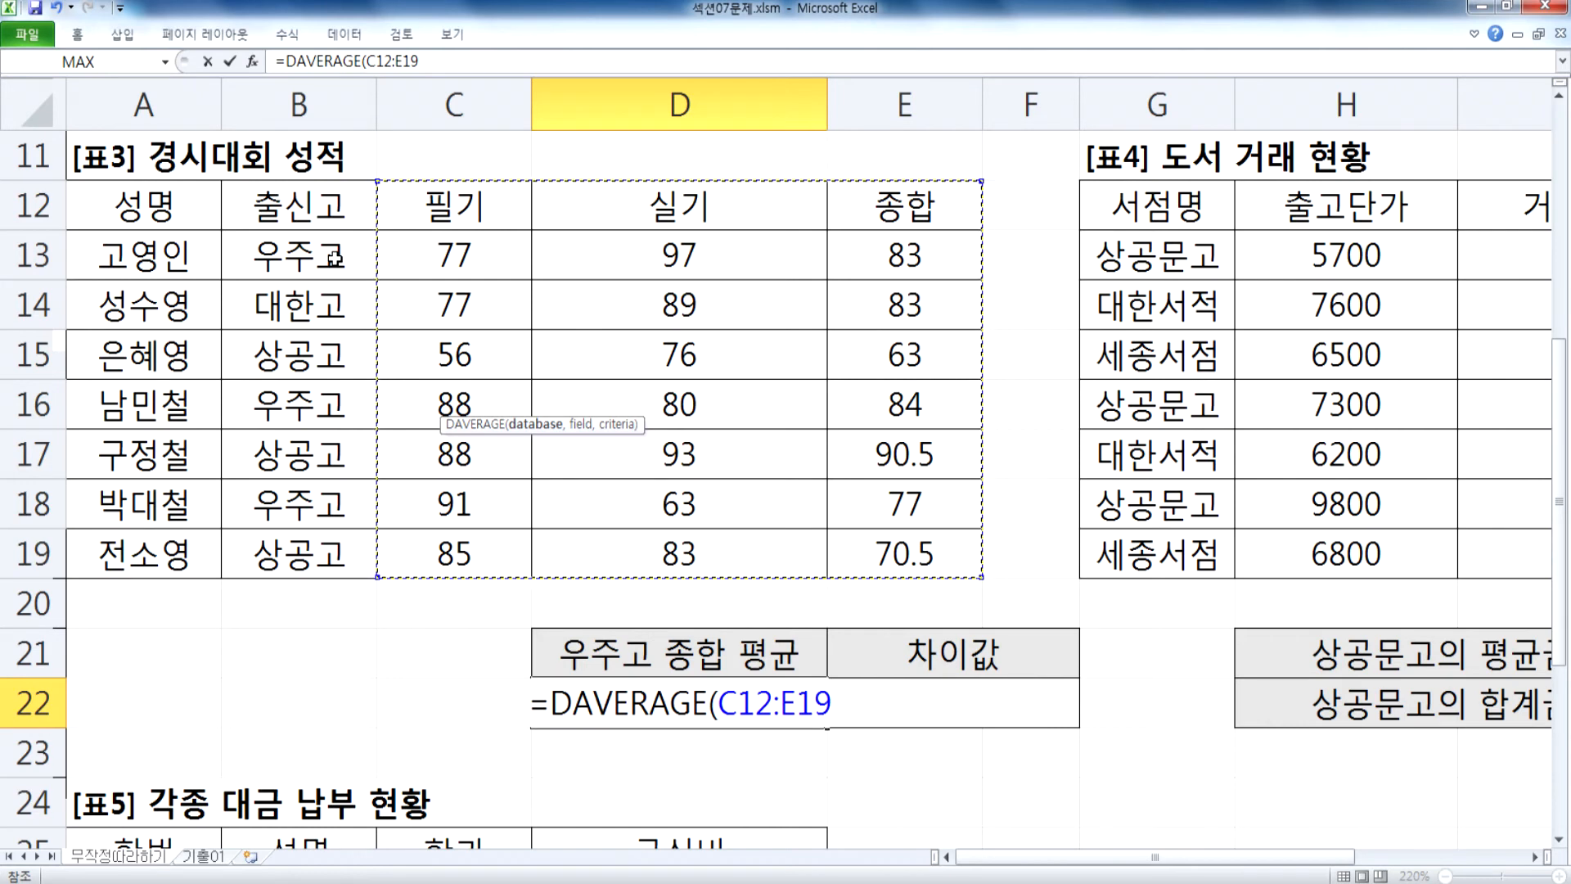
left_click_drag(308, 192, 894, 550)
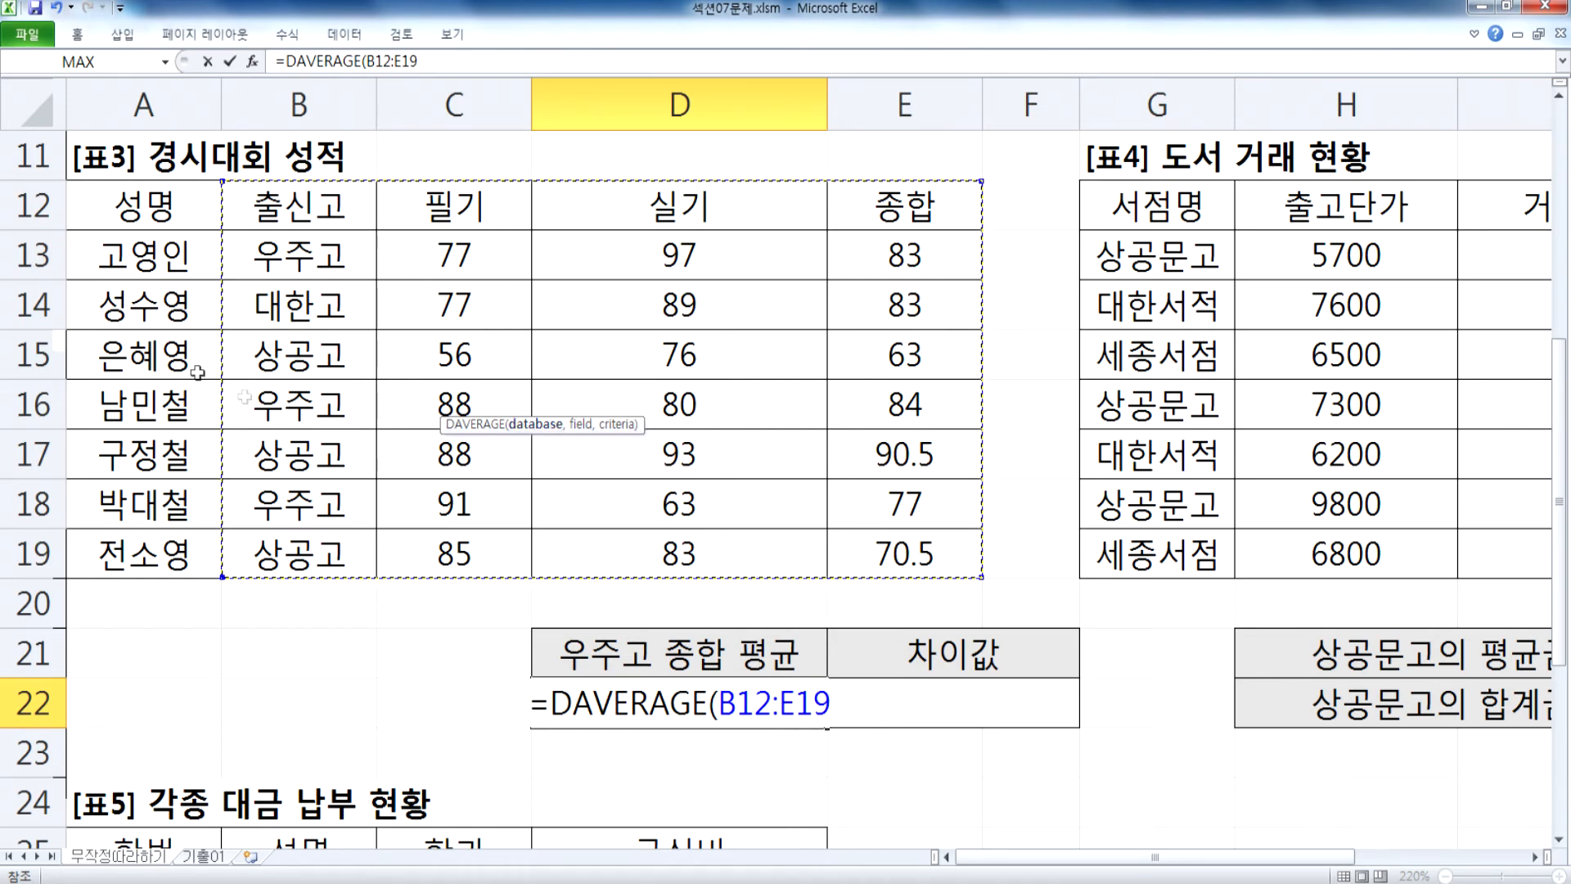
Step: Set the DAVERAGE database back to A12:E19 and proceed to the field argument, moving the function hint below the table
left_click_drag(135, 220, 851, 554)
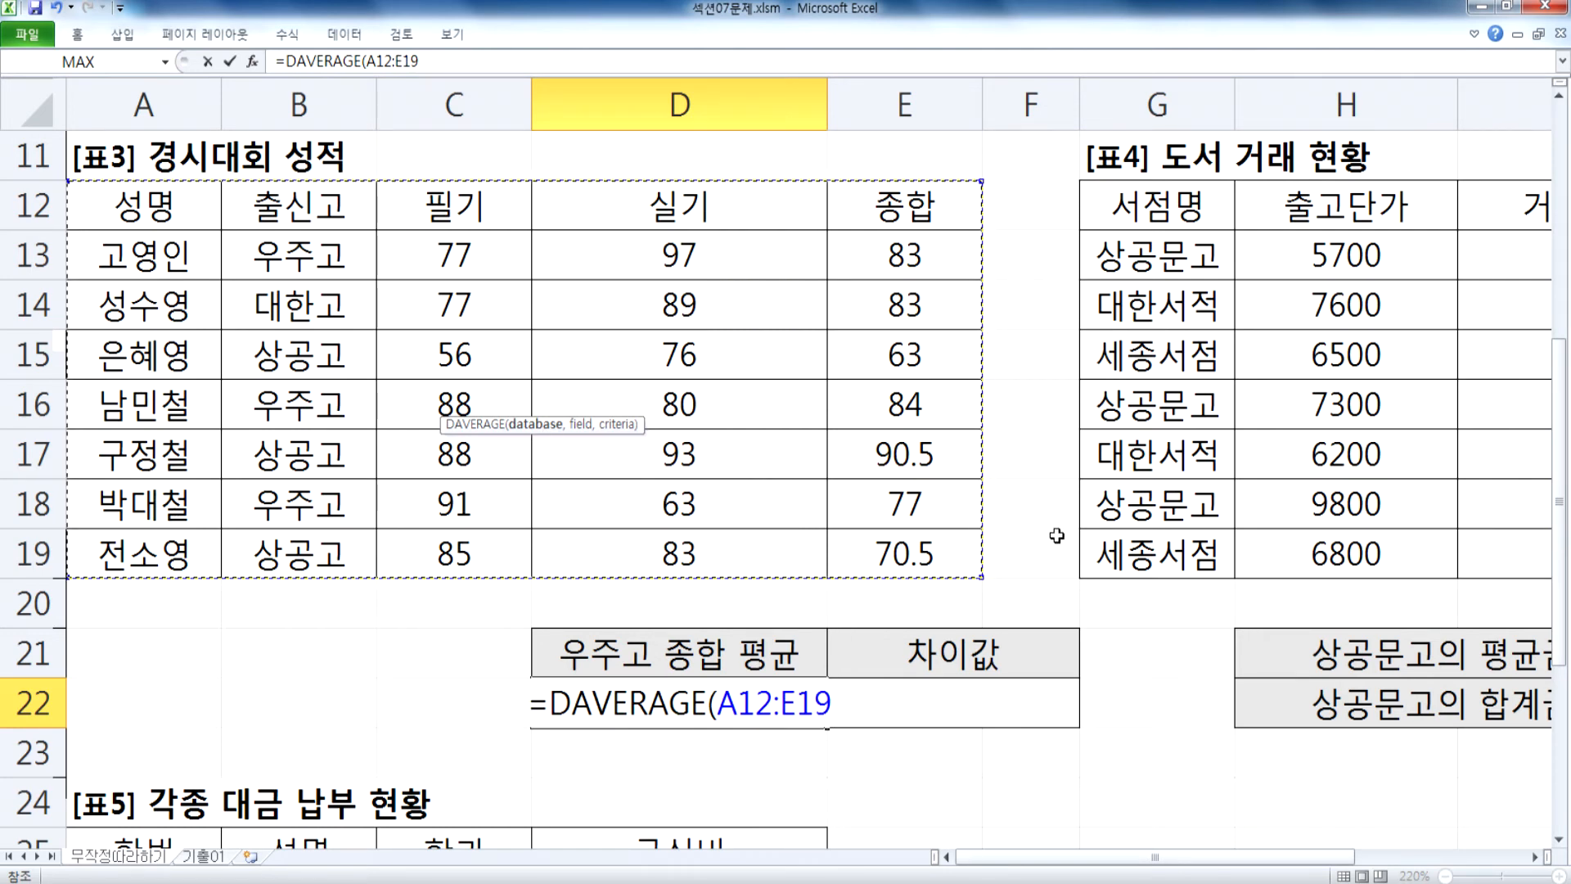
type(",")
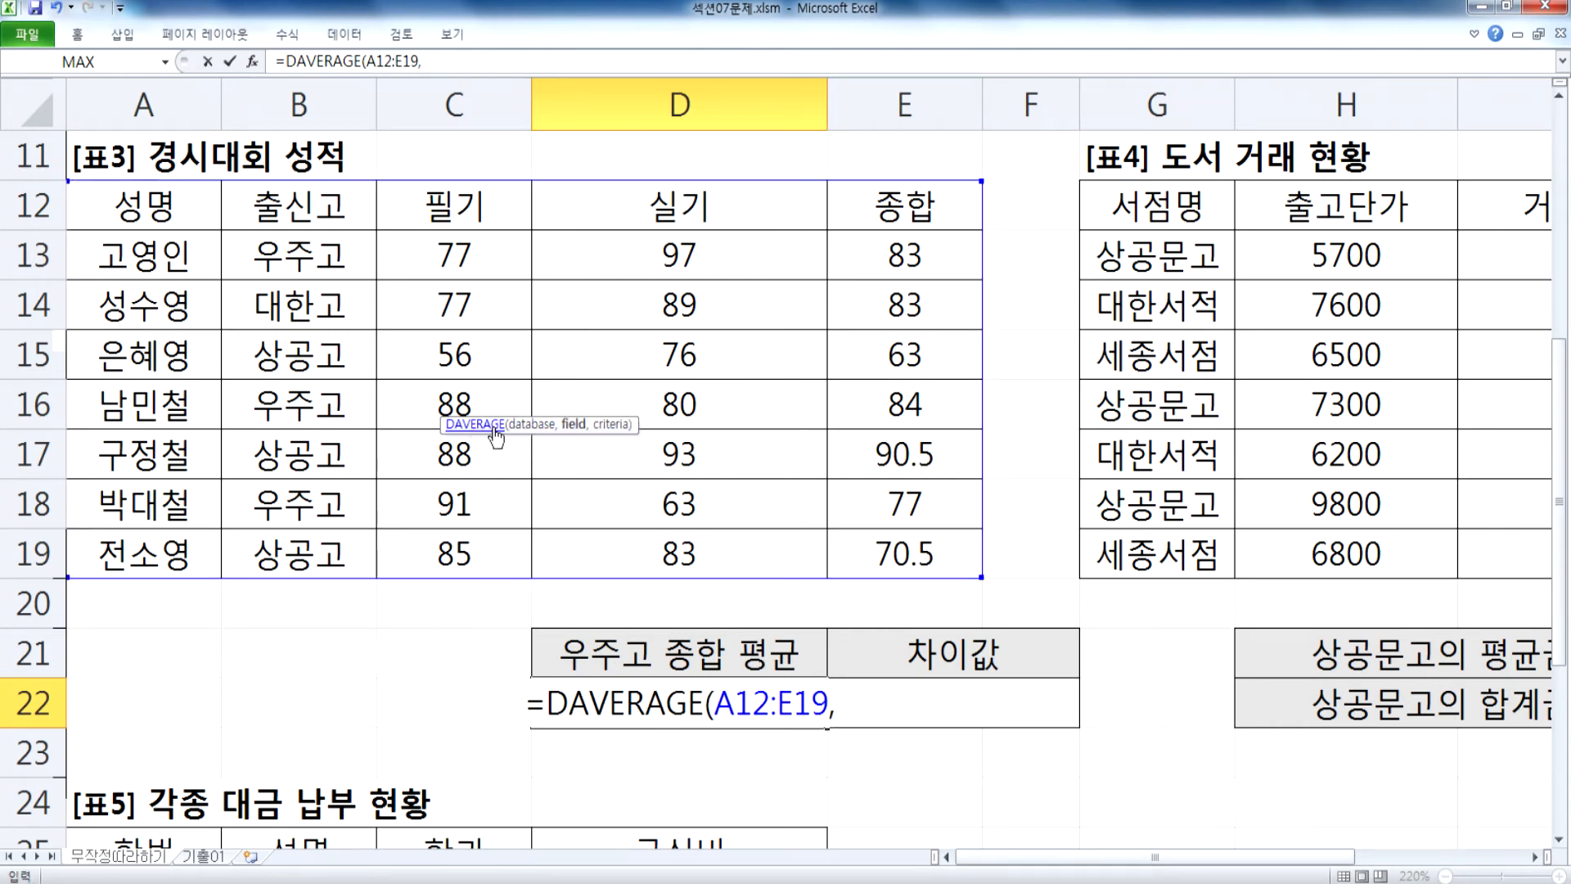
left_click_drag(442, 428, 670, 603)
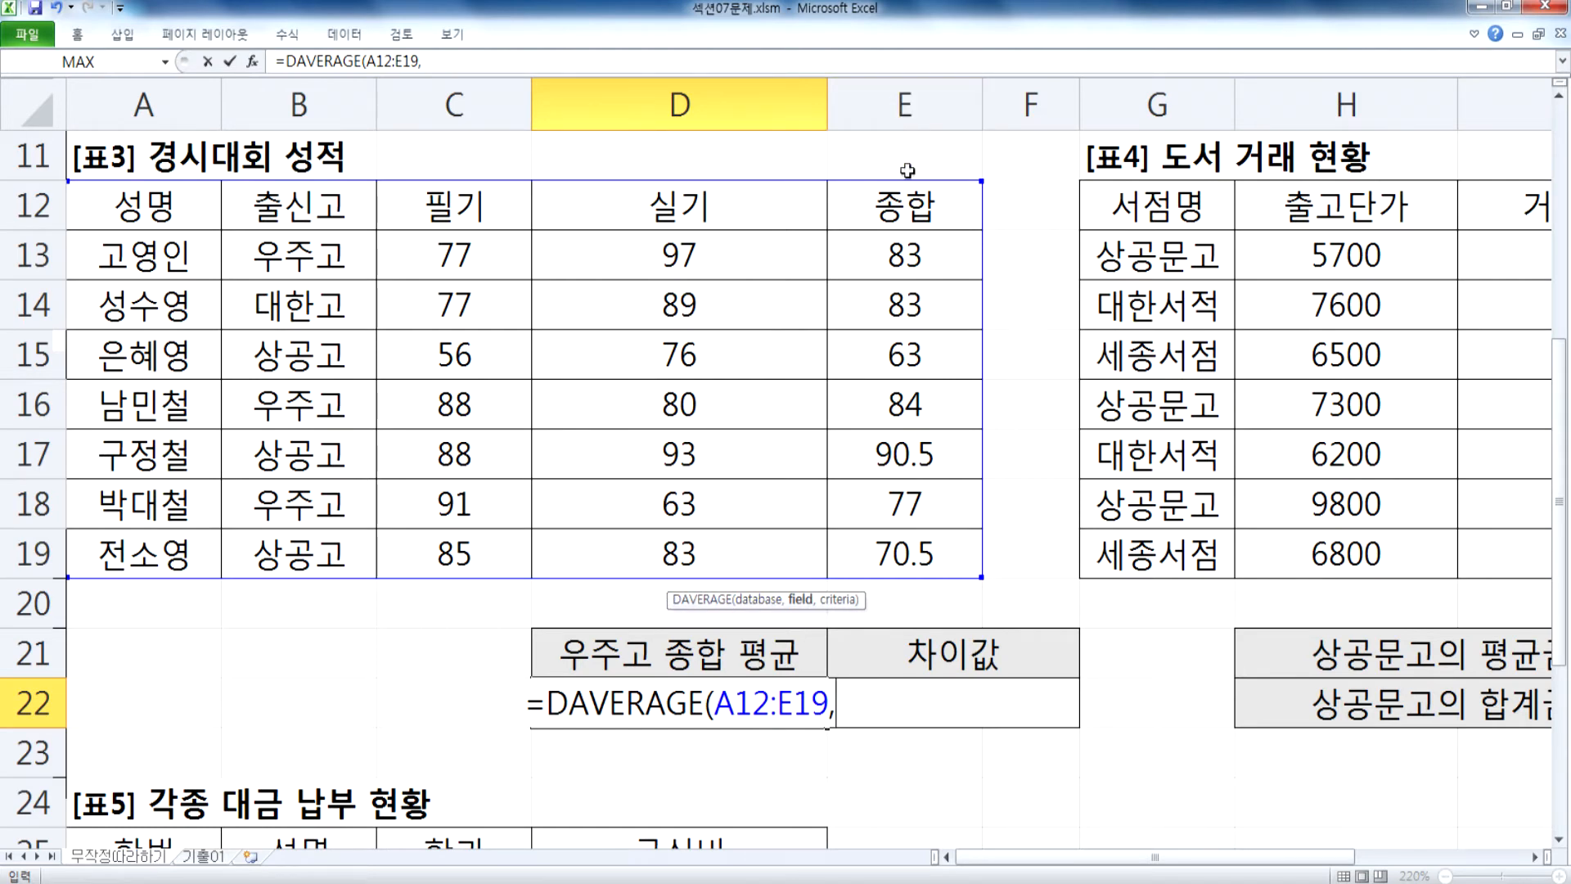
Step: Set the DAVERAGE field argument to the 종합 header in E12 and the criteria argument to B12:B13
left_click(892, 215)
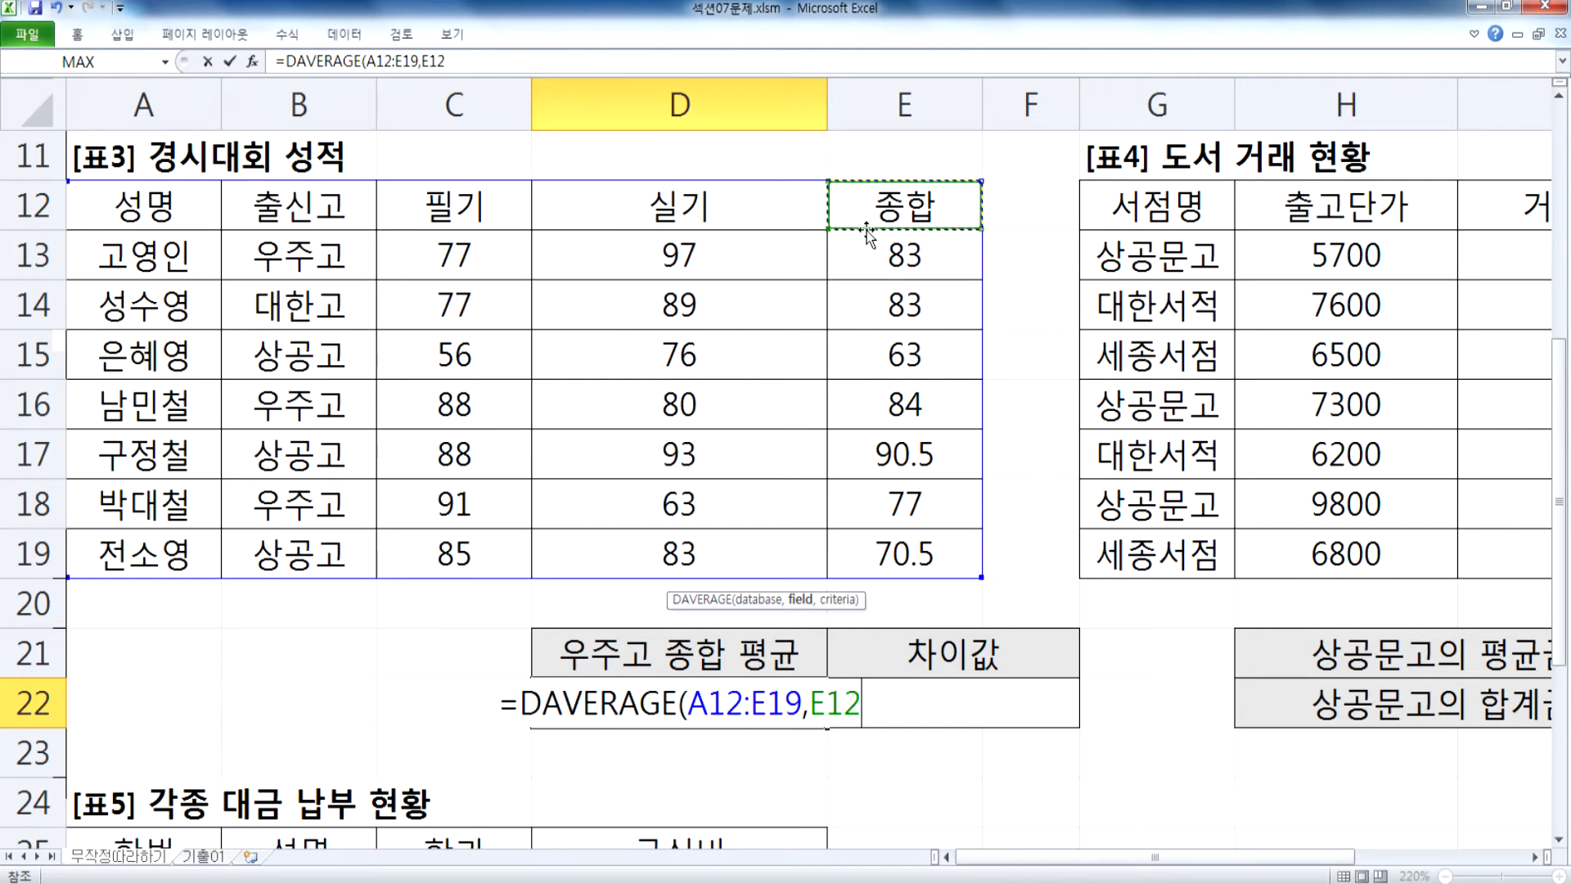
type(",")
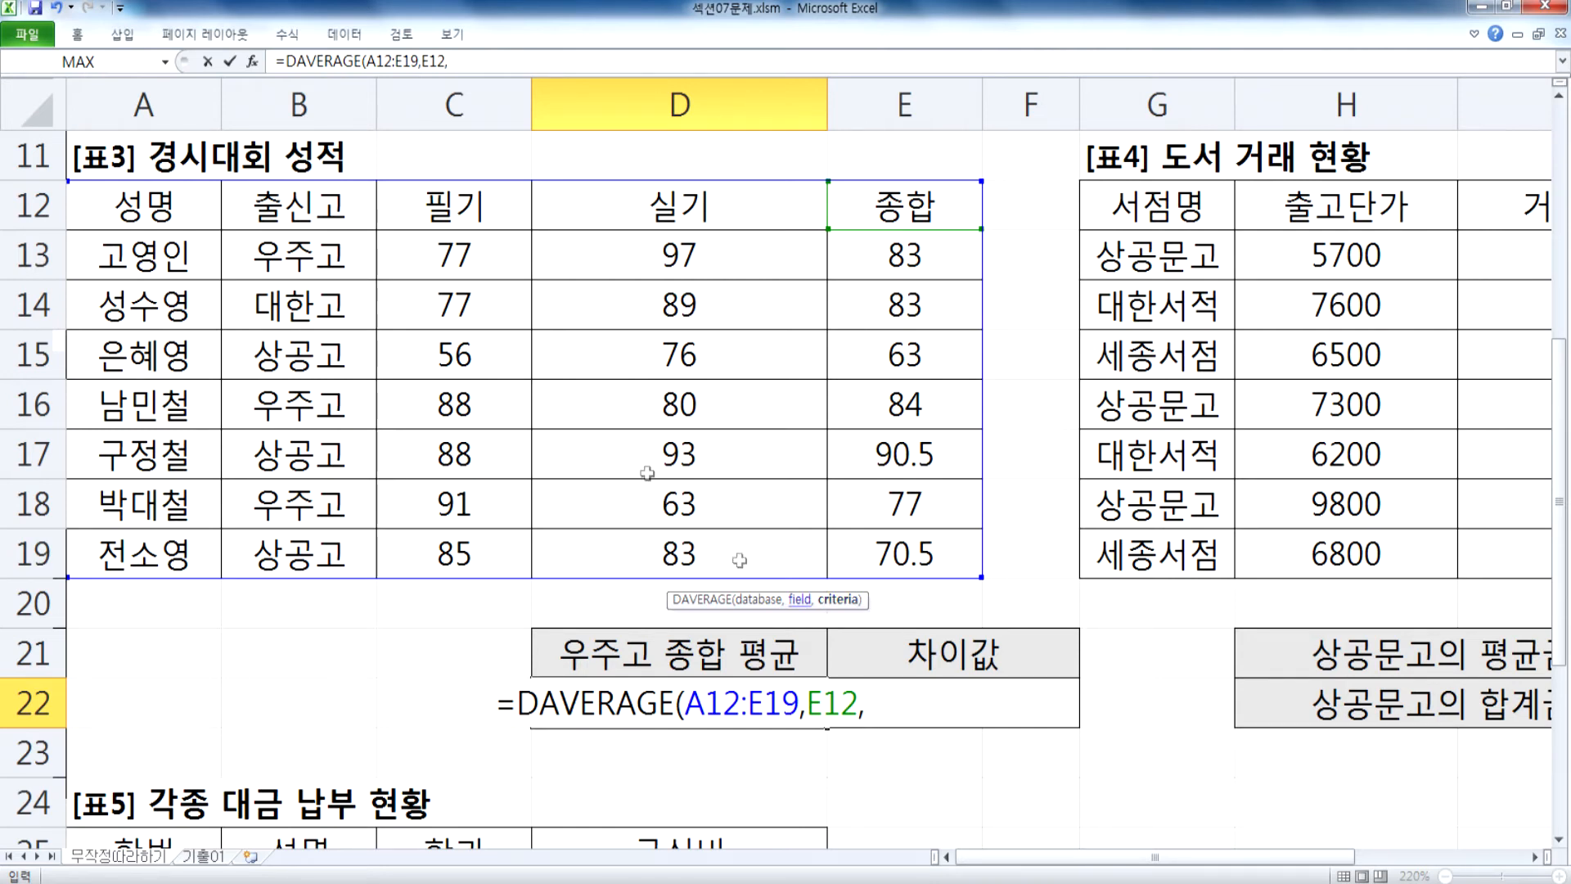
left_click(310, 199)
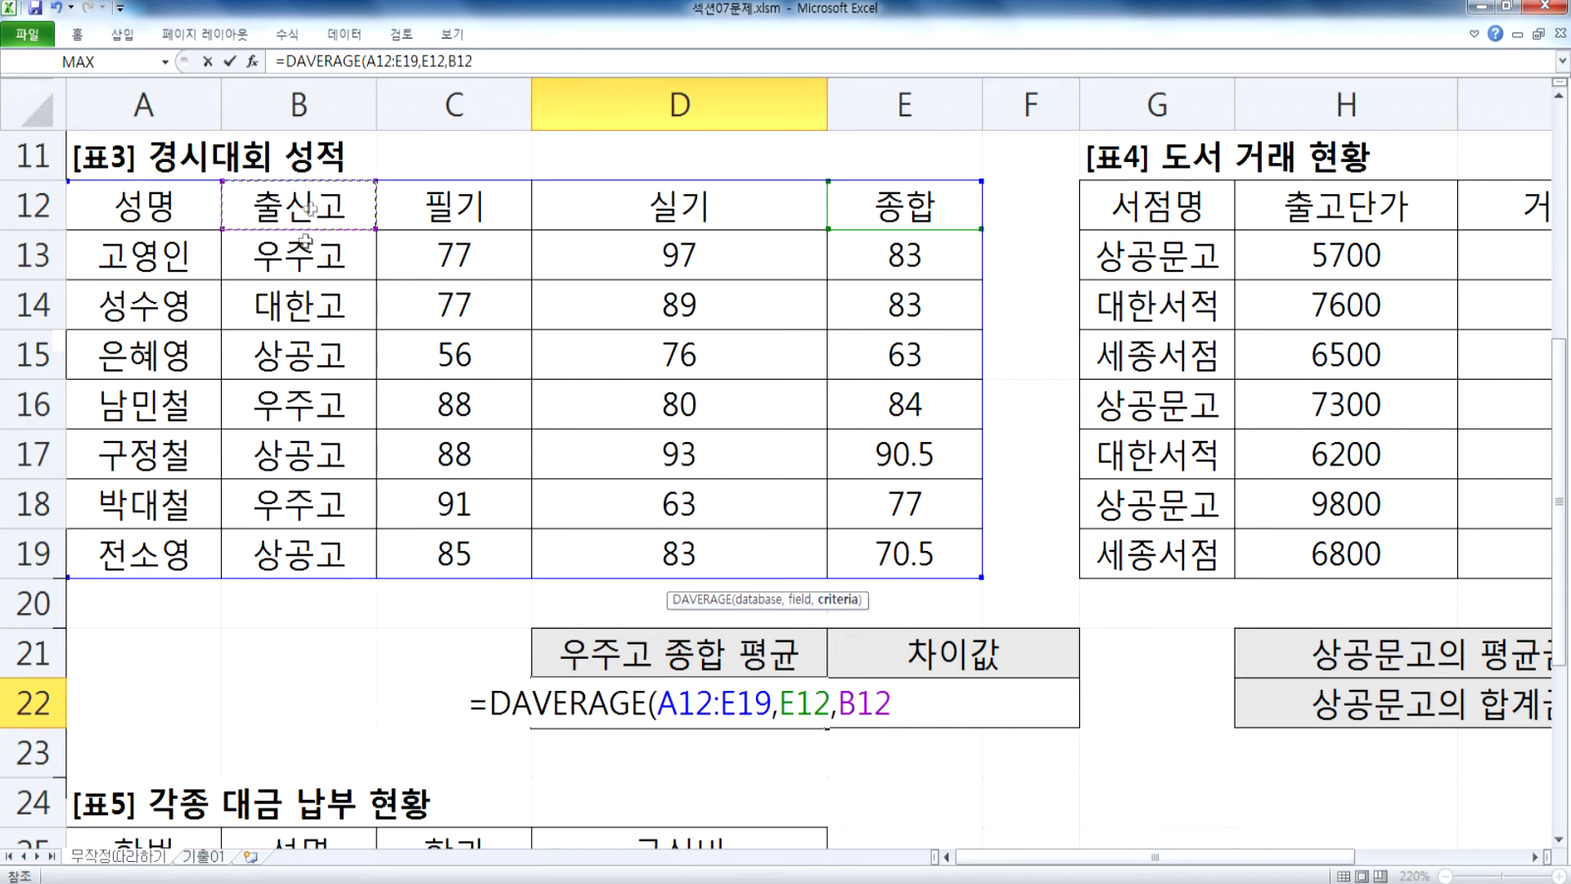
left_click_drag(310, 199, 281, 266)
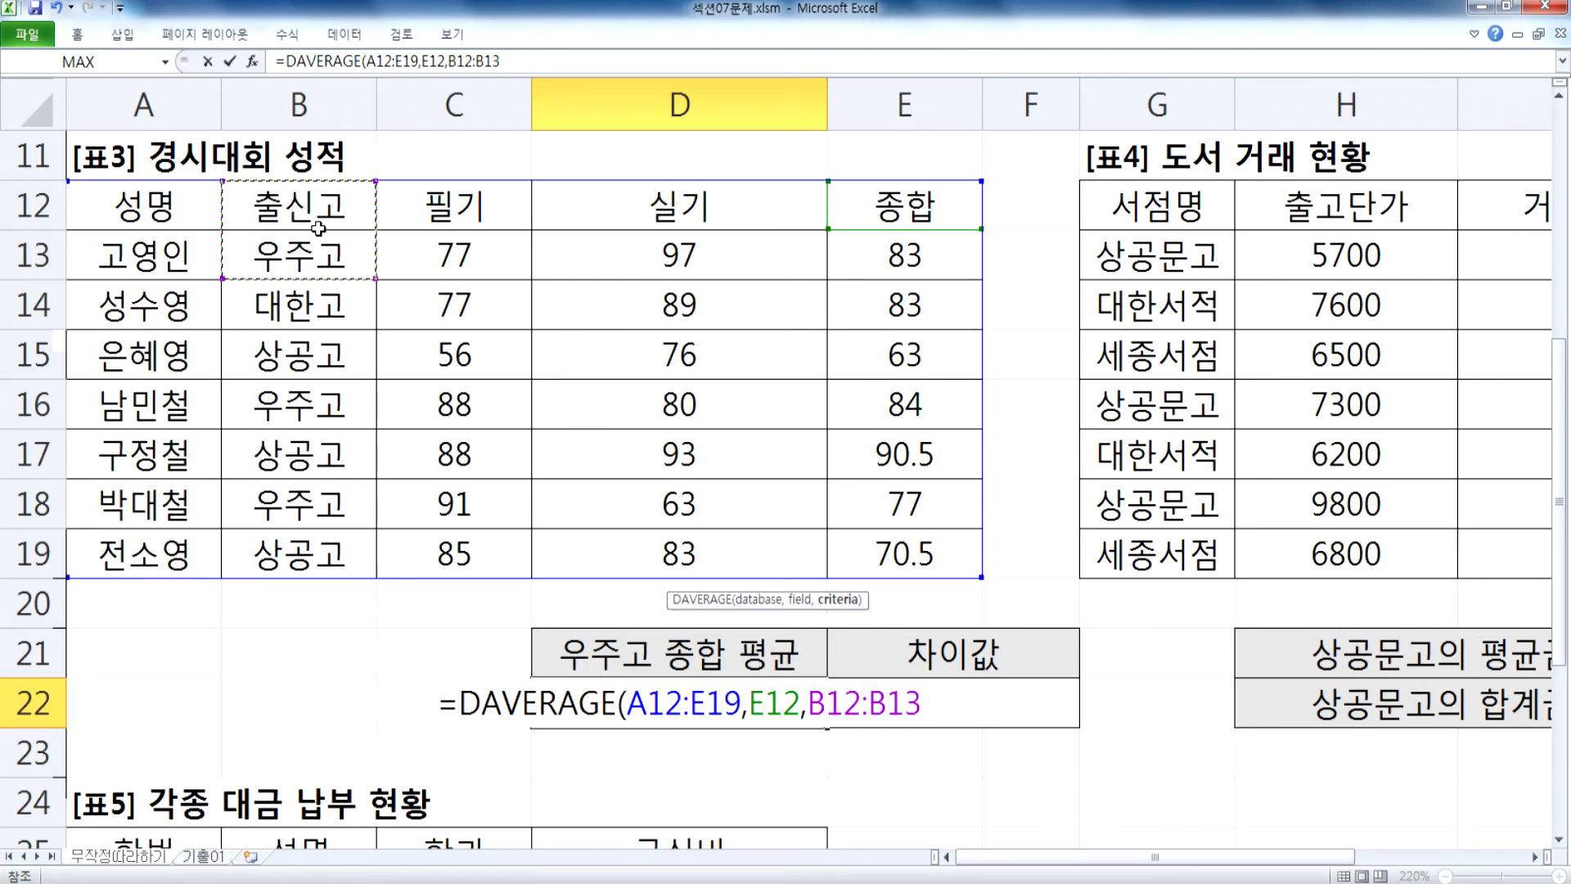
Step: Try the empty cells B20:B21 as the criteria range of the DAVERAGE formula
scroll(319, 229, "down", 3)
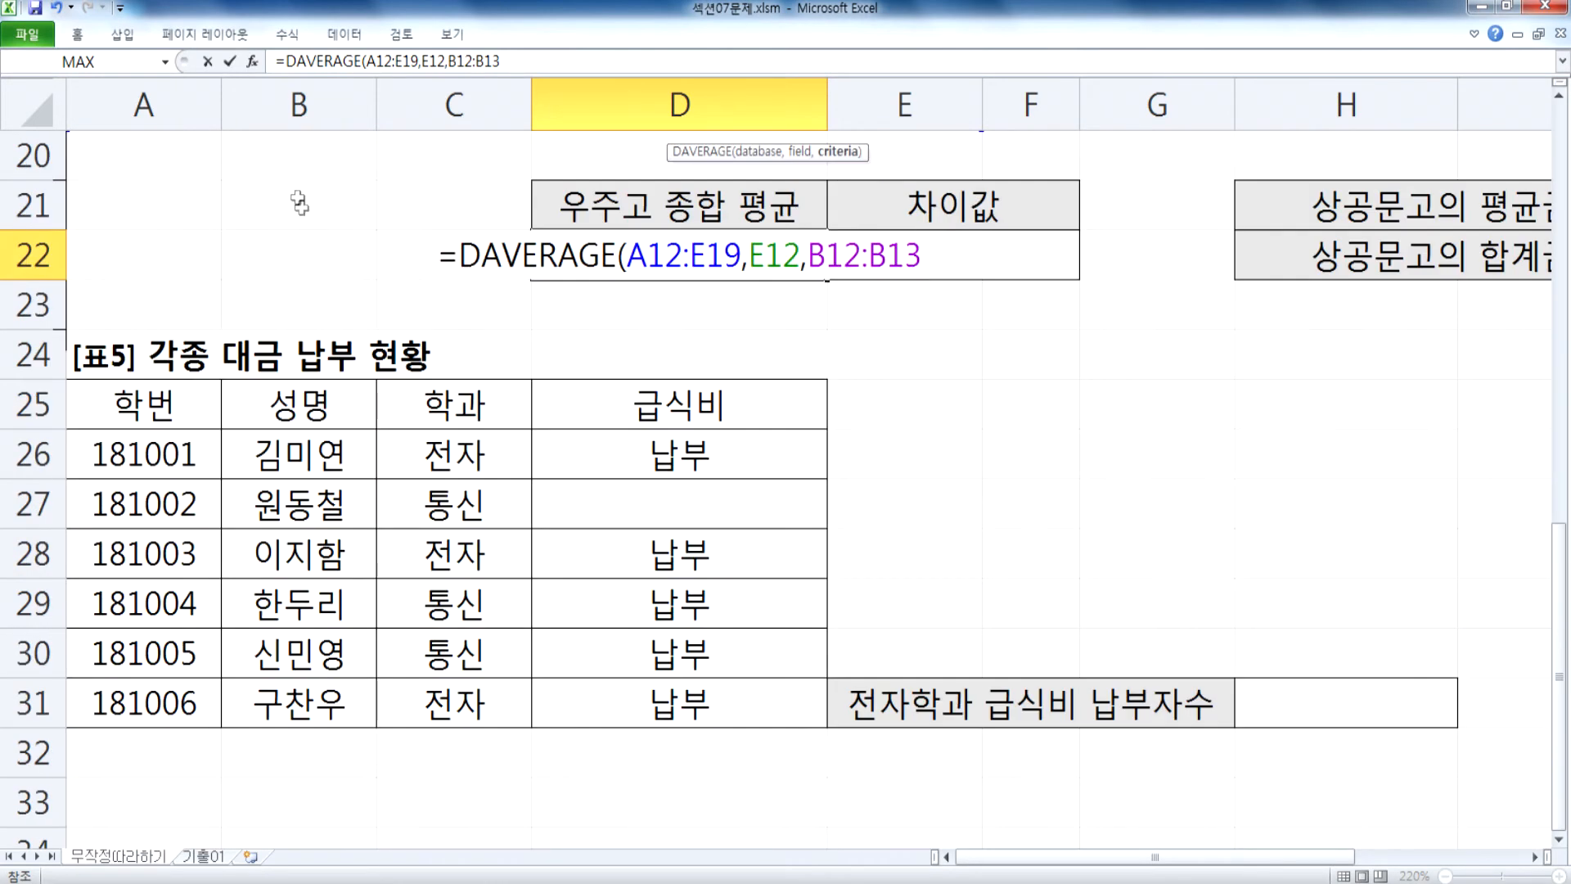
left_click_drag(274, 159, 270, 210)
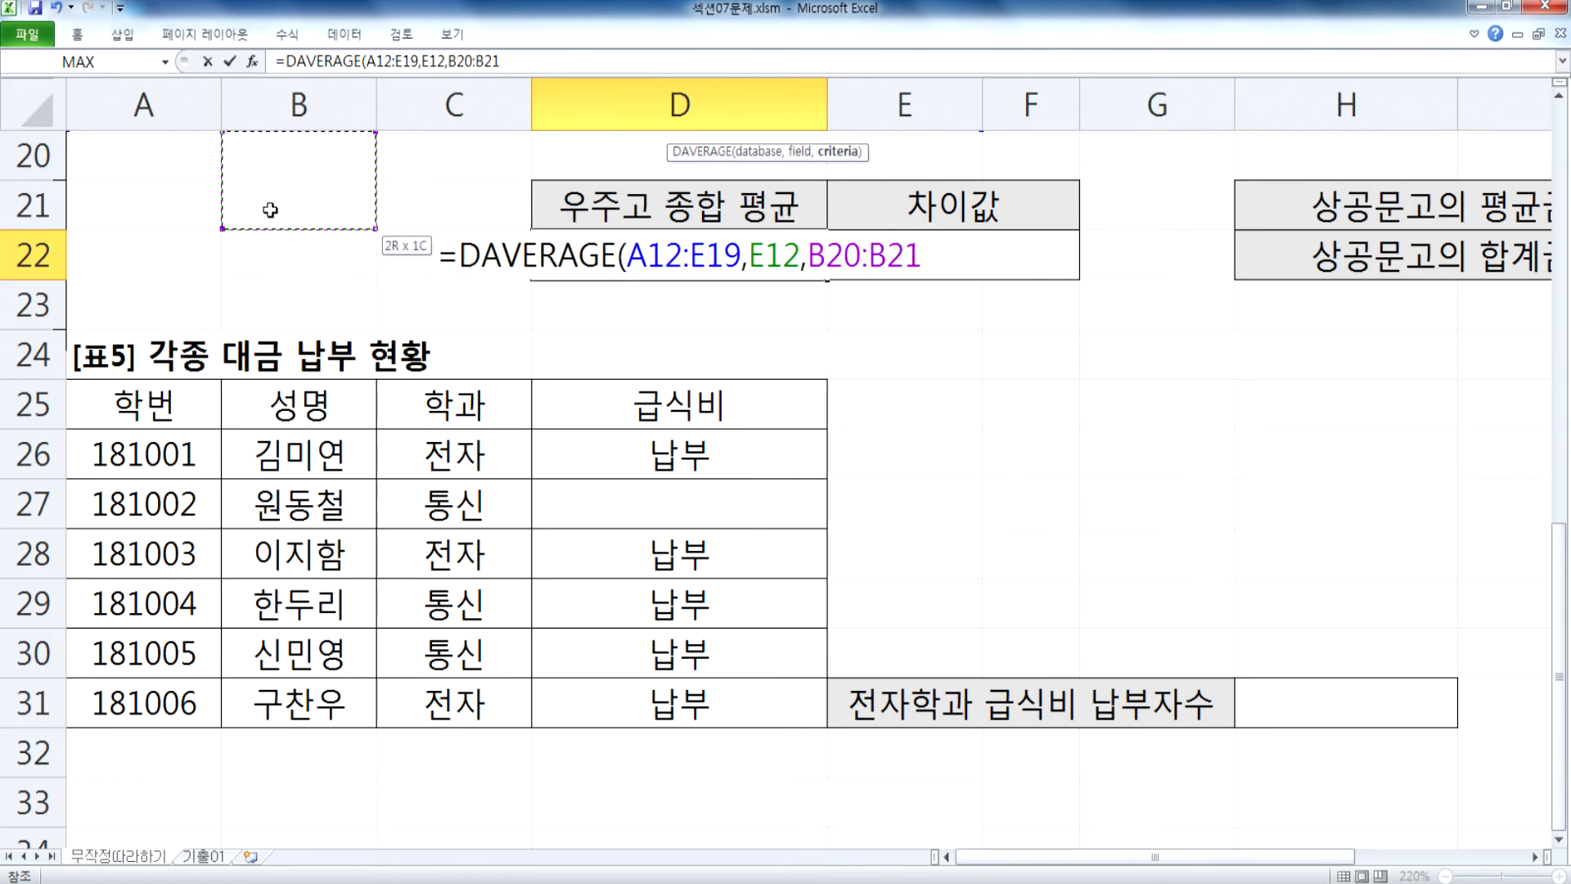
scroll(245, 259, "up", 1)
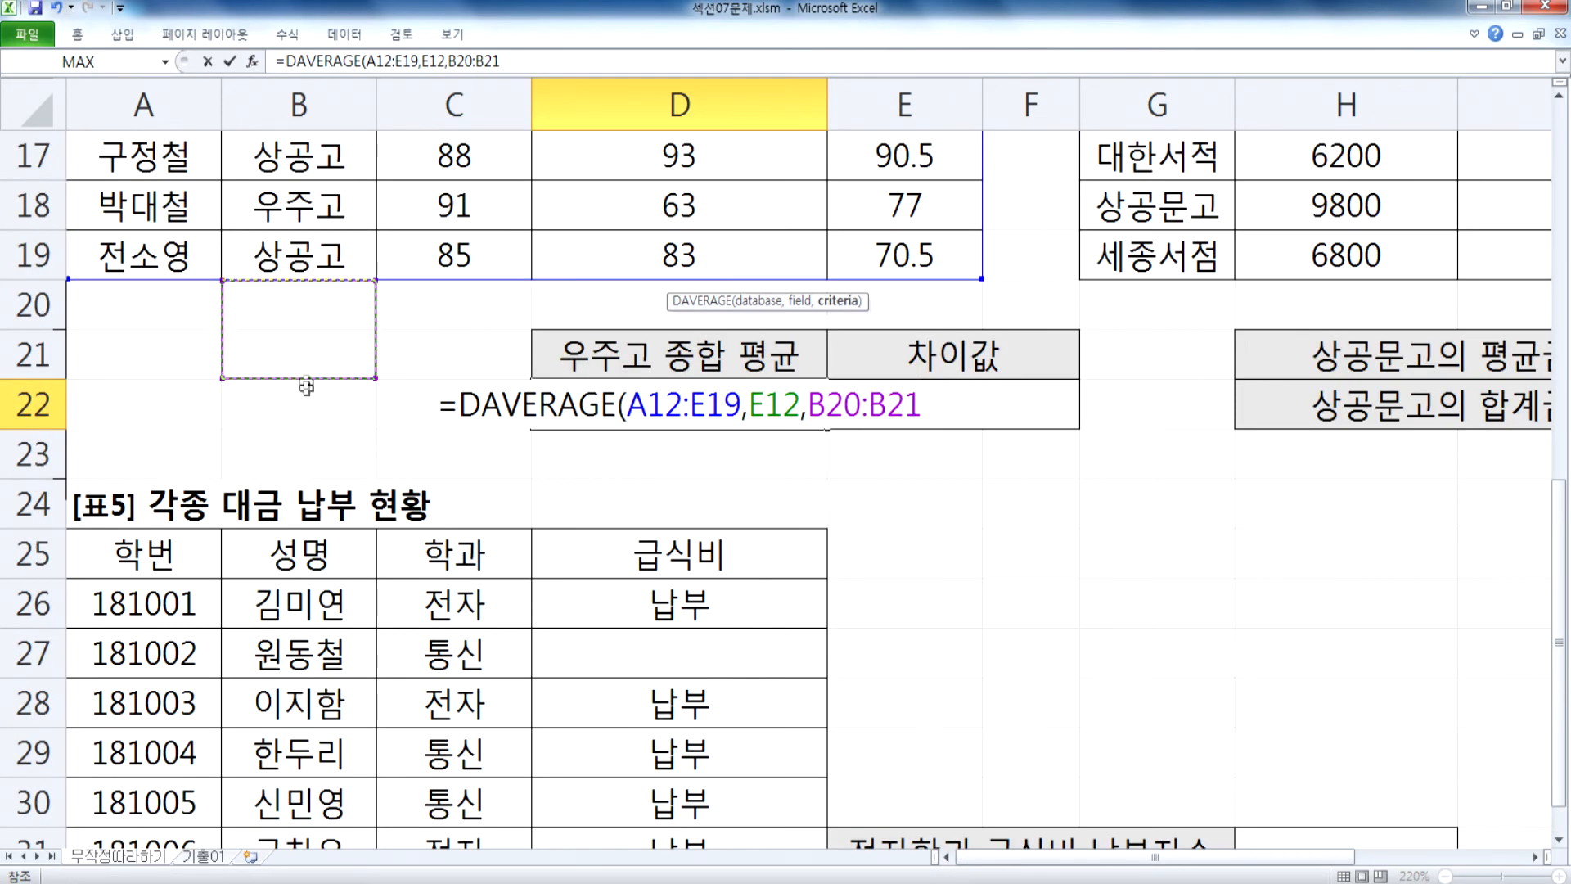
scroll(311, 383, "down", 3)
scroll(319, 379, "up", 5)
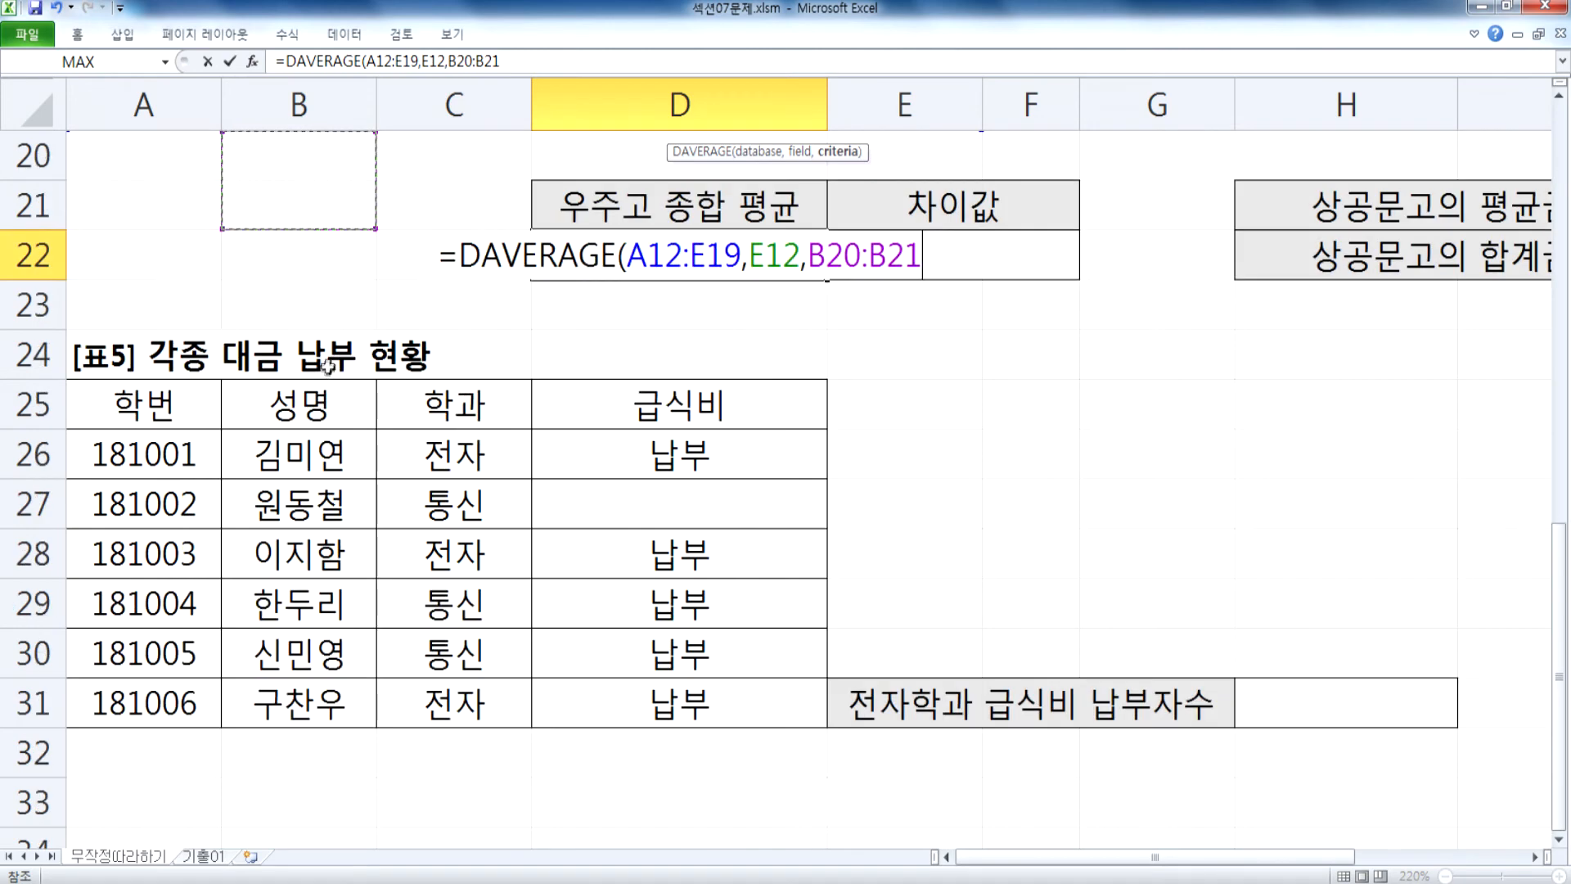
Step: Set the DAVERAGE criteria back to B12:B13 and enter the formula in D22
left_click(343, 203)
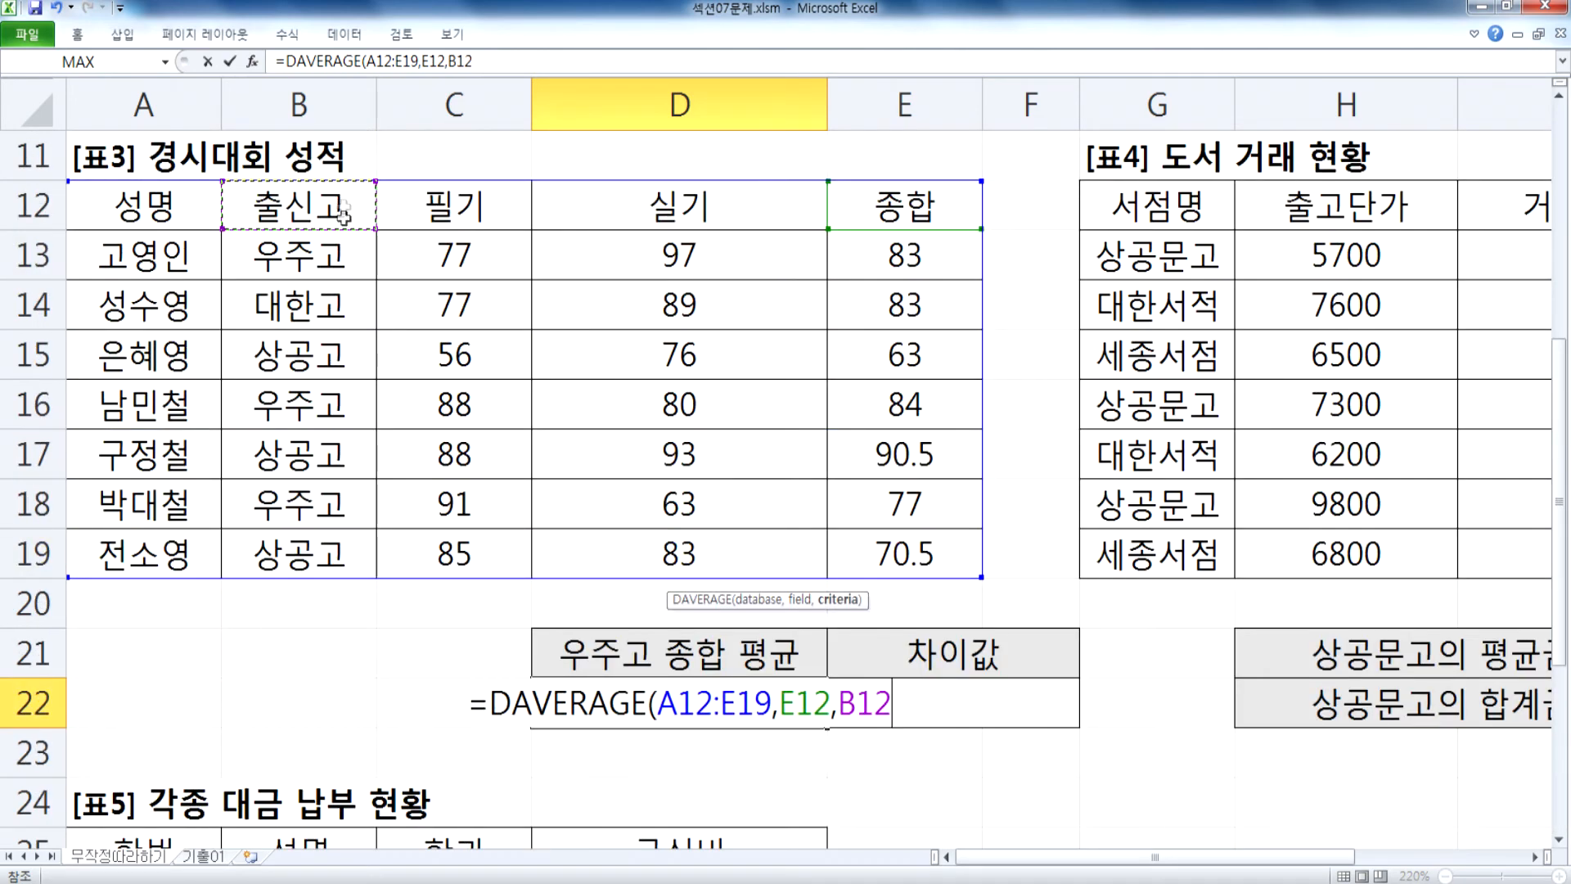
left_click_drag(341, 208, 340, 241)
key("Return")
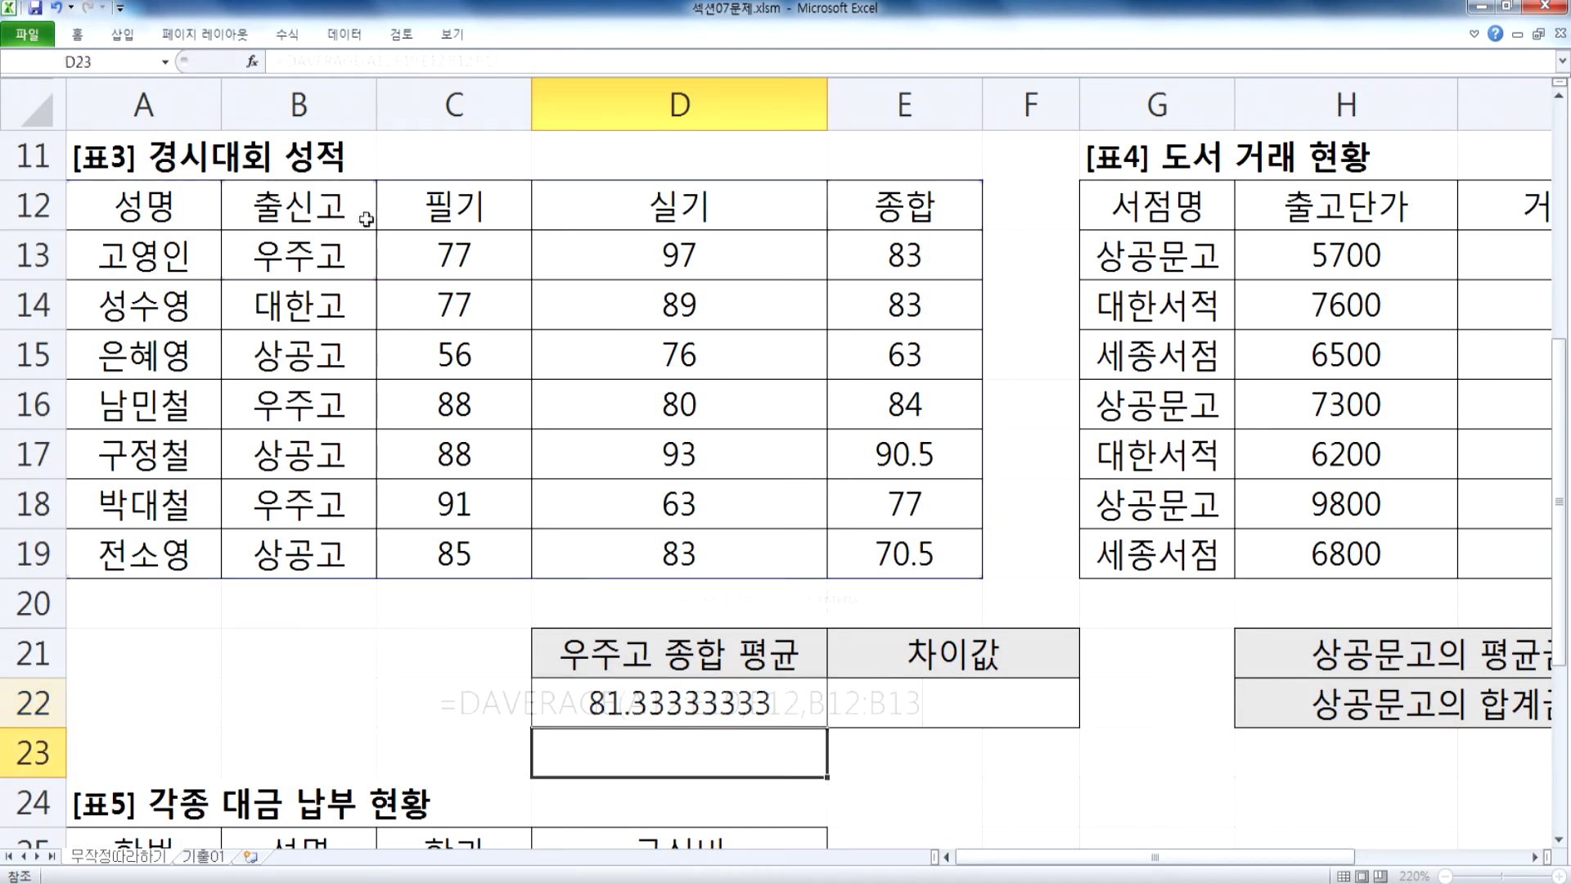
Step: Copy the D22 formula into Notepad below the database function syntax line and add spaces after its commas
left_click(646, 704)
left_click_drag(510, 61, 248, 70)
key("ctrl+c")
key("alt+Tab")
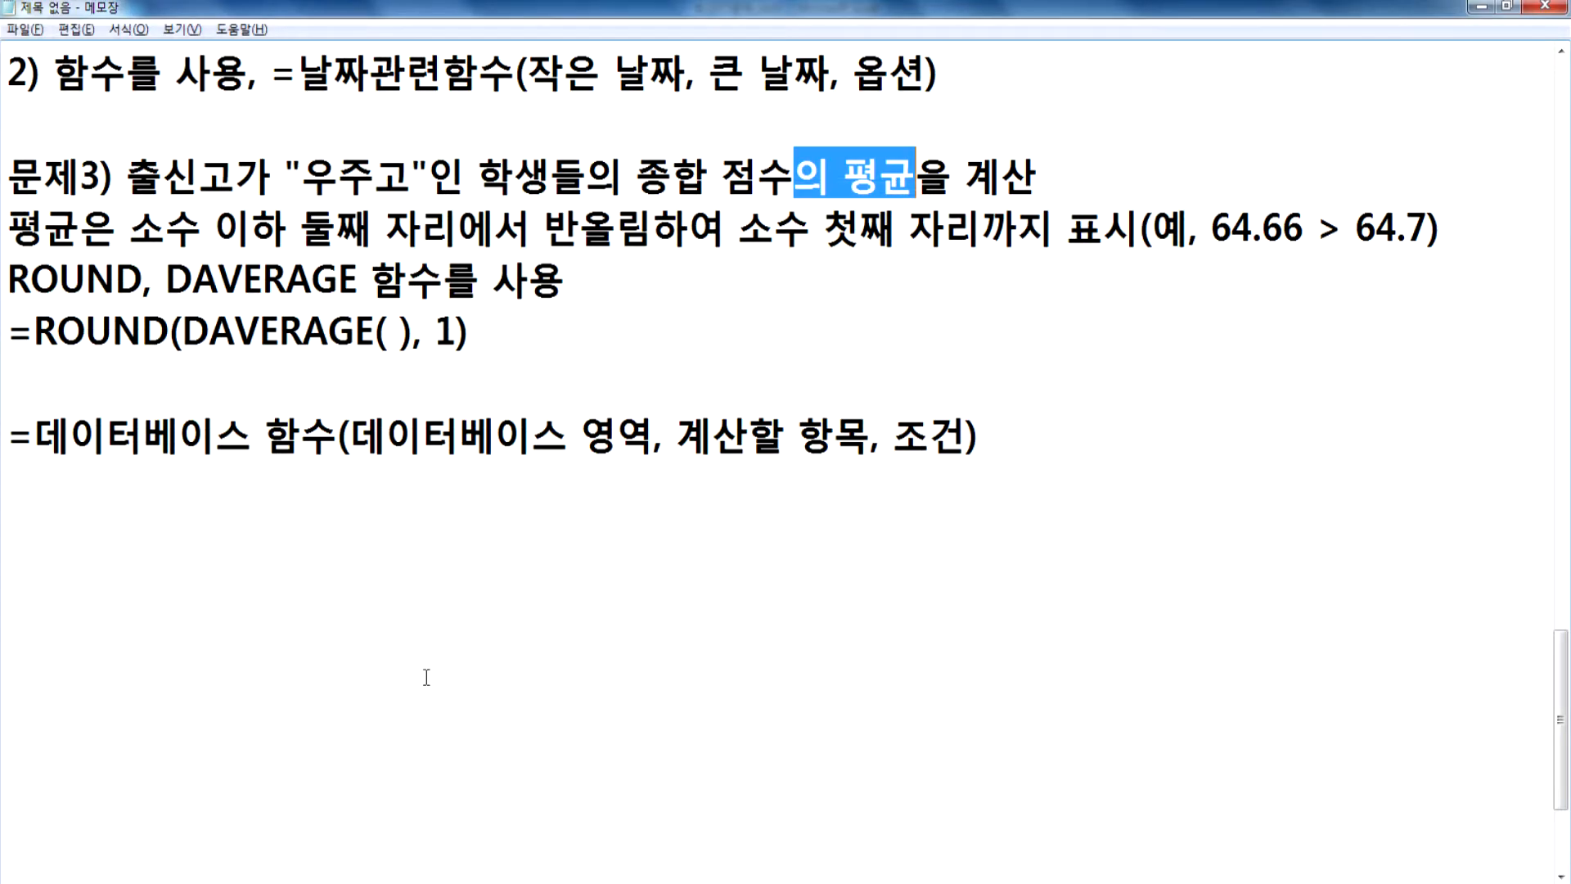
left_click(178, 553)
key("BackSpace")
key("ctrl+v")
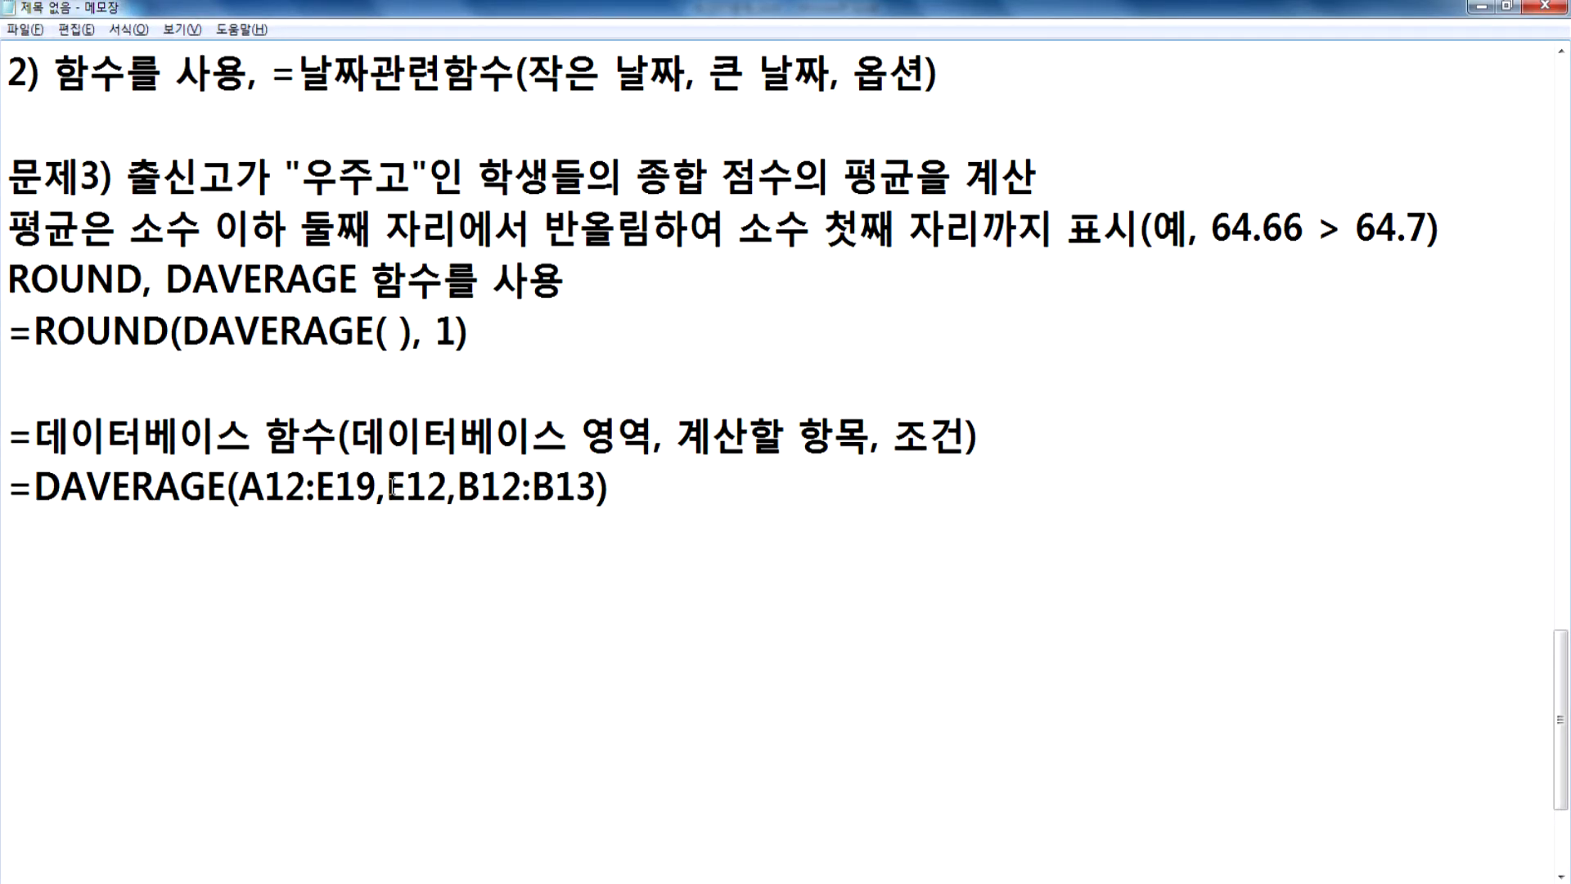
left_click(387, 488)
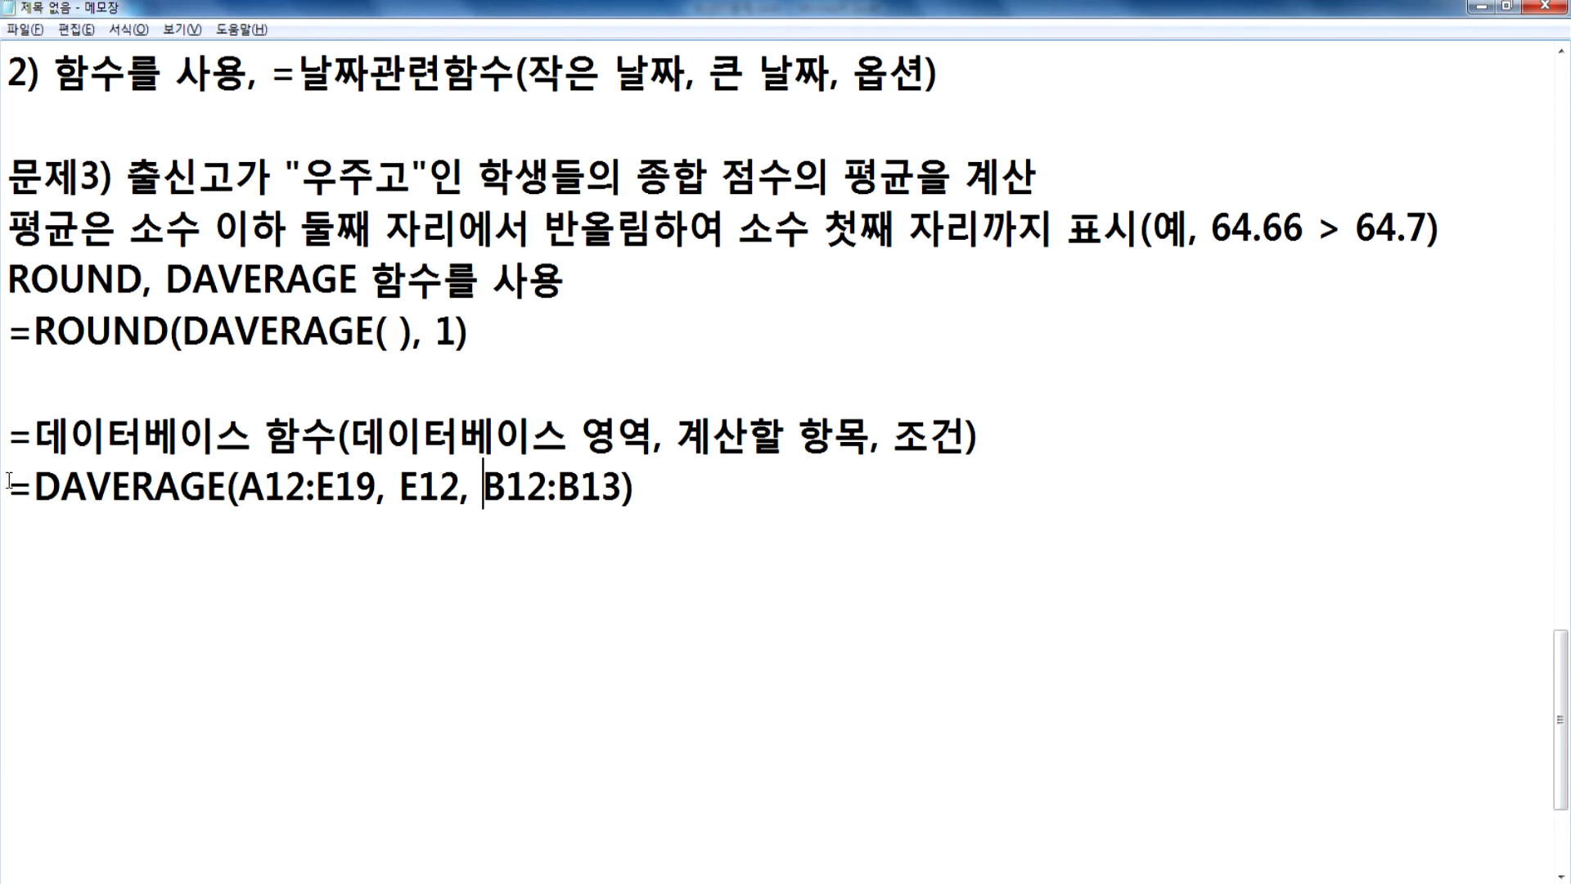
Step: Duplicate the DAVERAGE line in the notes and change the copy's field argument from E12 to 5
left_click_drag(8, 488, 4, 536)
key("ctrl+c")
left_click(120, 534)
key("ctrl+v")
left_click_drag(397, 538, 458, 541)
type("5")
Step: Check the table in Excel and add another copy of =DAVERAGE(A12:E19, E12, B12:B13) as the third formula line in Notepad
key("alt+Tab")
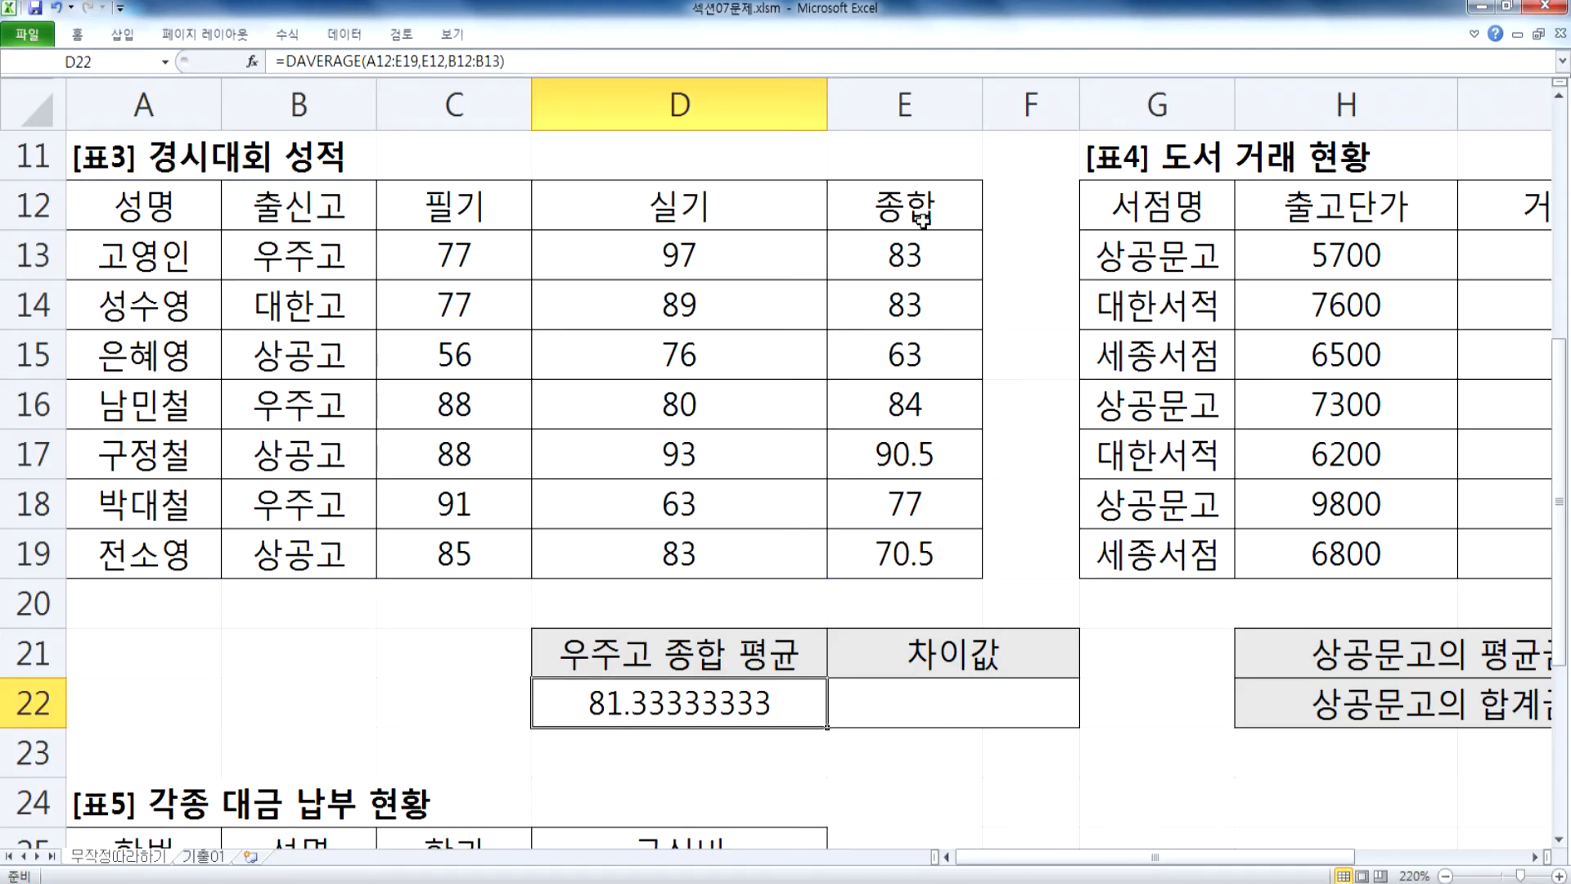
key("alt+Tab")
left_click(428, 592)
key("ctrl+v")
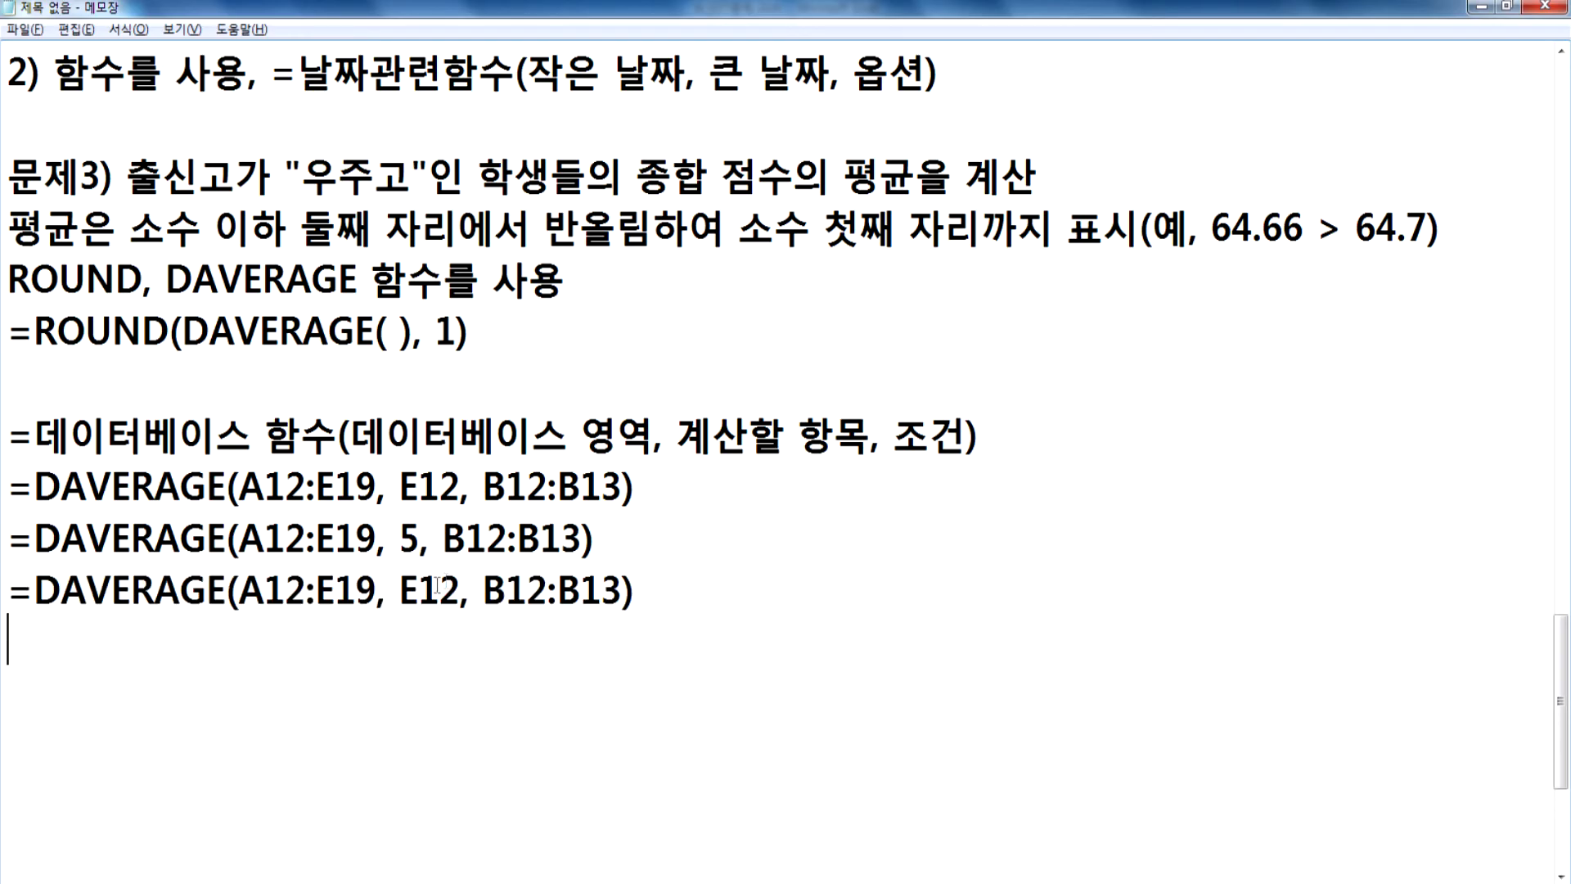
key("alt+Tab")
key("alt+Tab")
Step: Replace the field argument E12 in the third DAVERAGE line with "종합"
left_click_drag(401, 591, 456, 585)
type("\"WHDG")
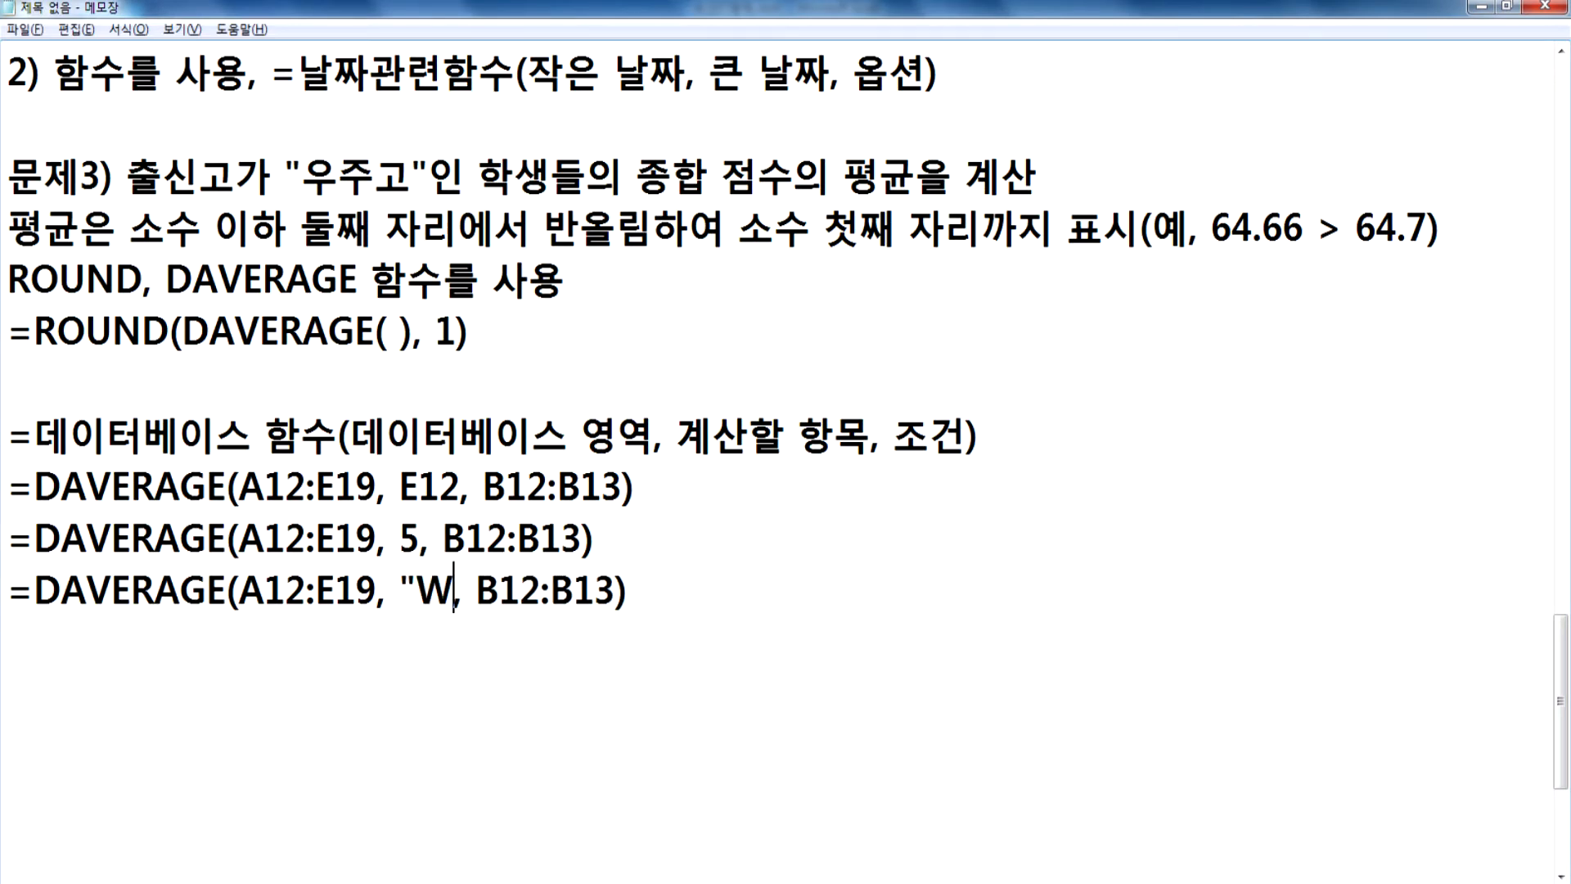
key("BackSpace")
key("BackSpace")
key("BackSpace")
key("BackSpace")
key("BackSpace")
type("\"WHD")
key("BackSpace")
key("BackSpace")
key("BackSpace")
type("종합\"")
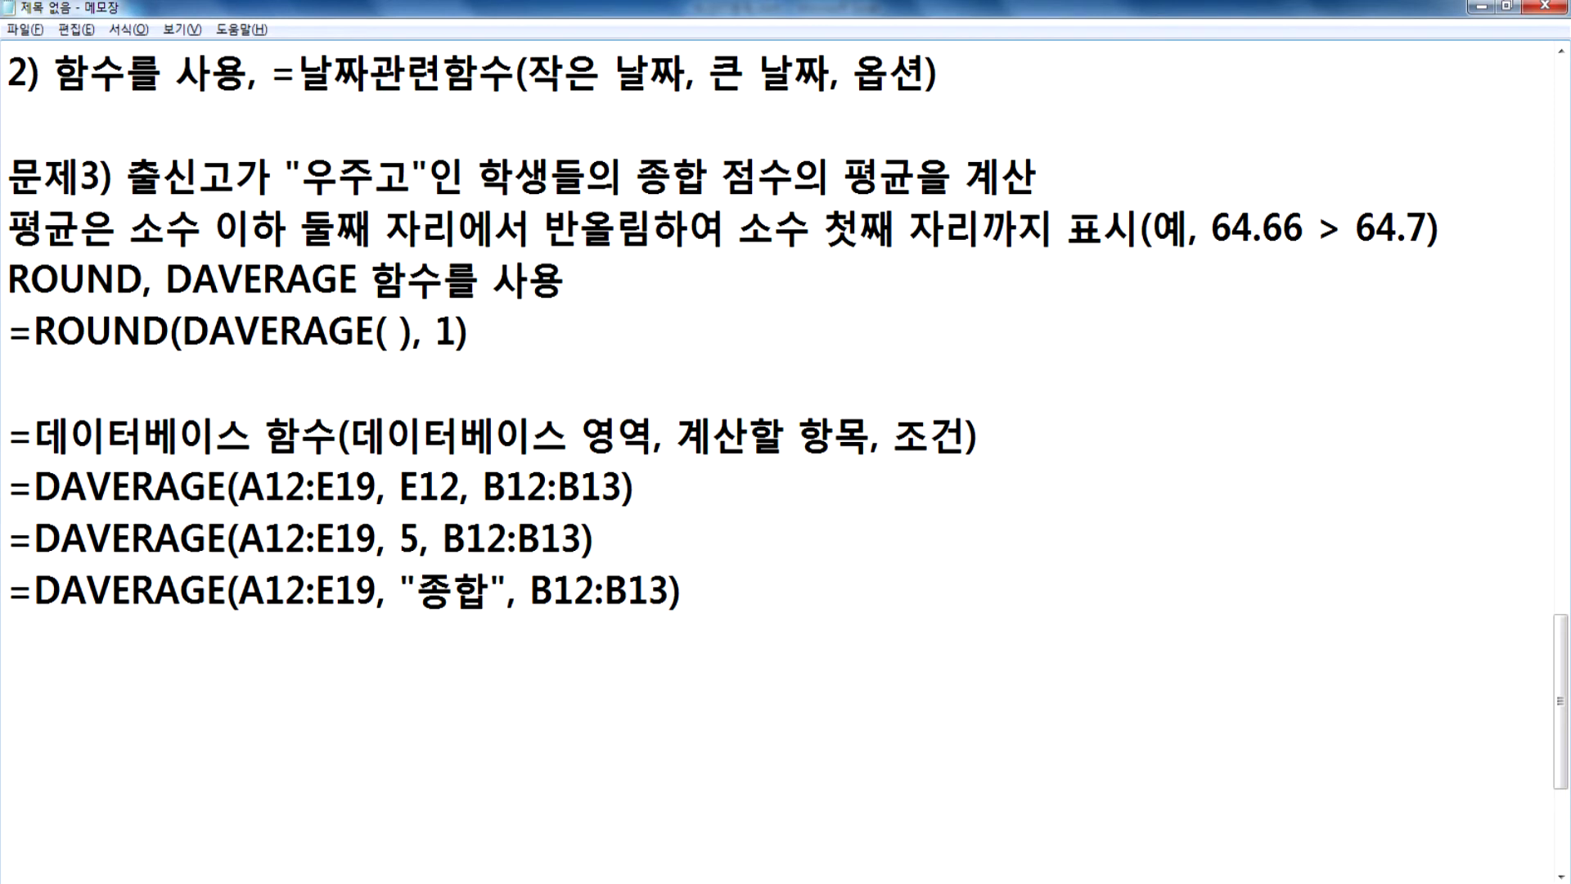
left_click(520, 678)
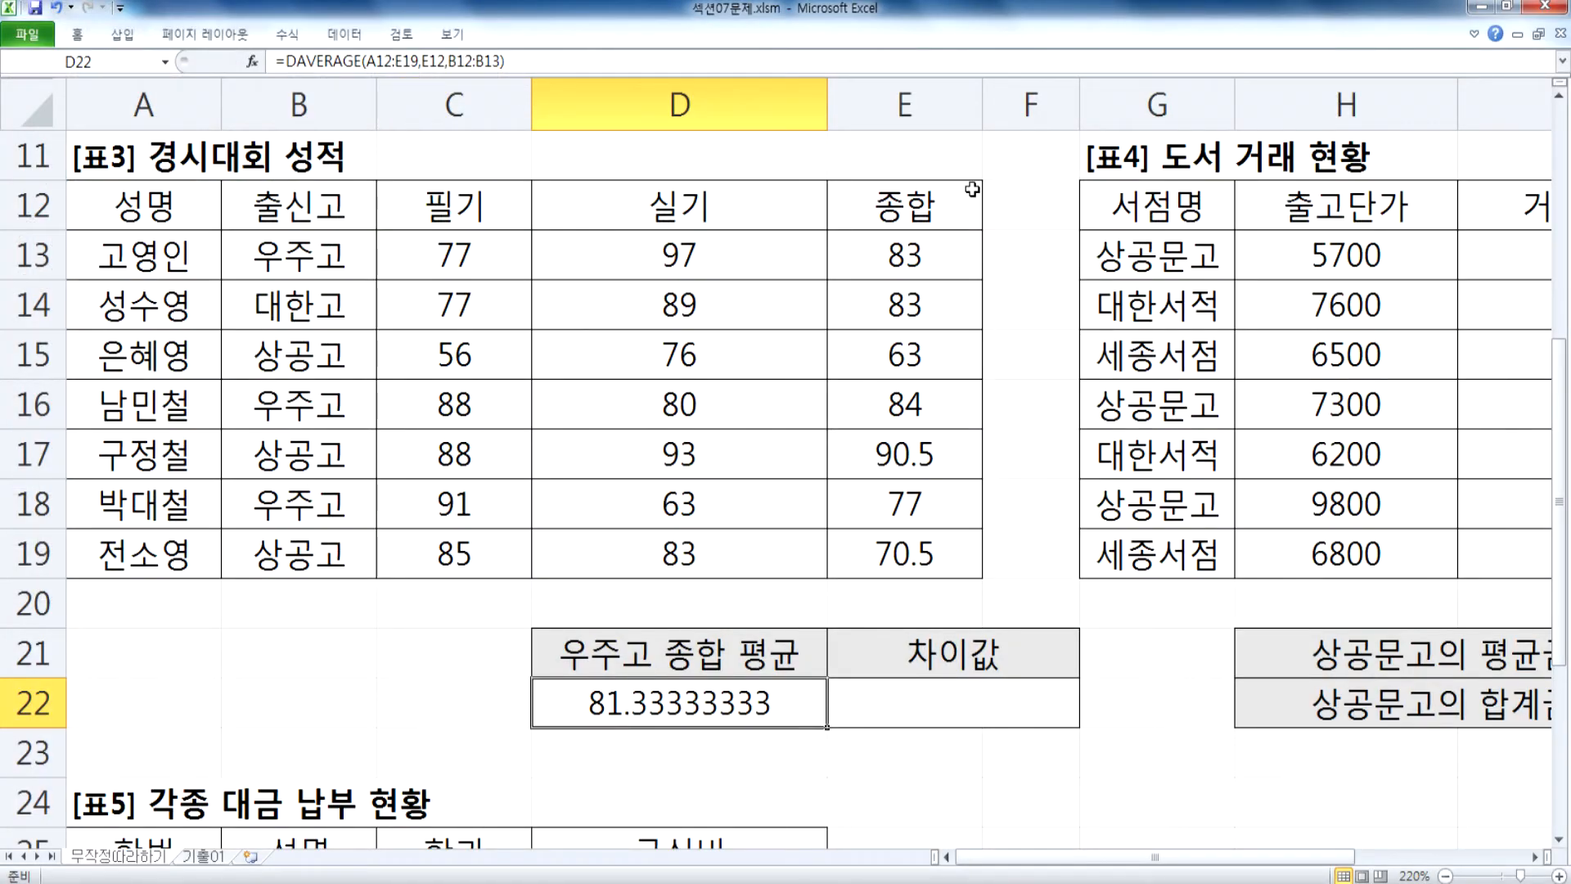
Step: In Excel, review the arguments of D22's DAVERAGE formula and wrap it in ROUND with 1 decimal digit
double_click(796, 706)
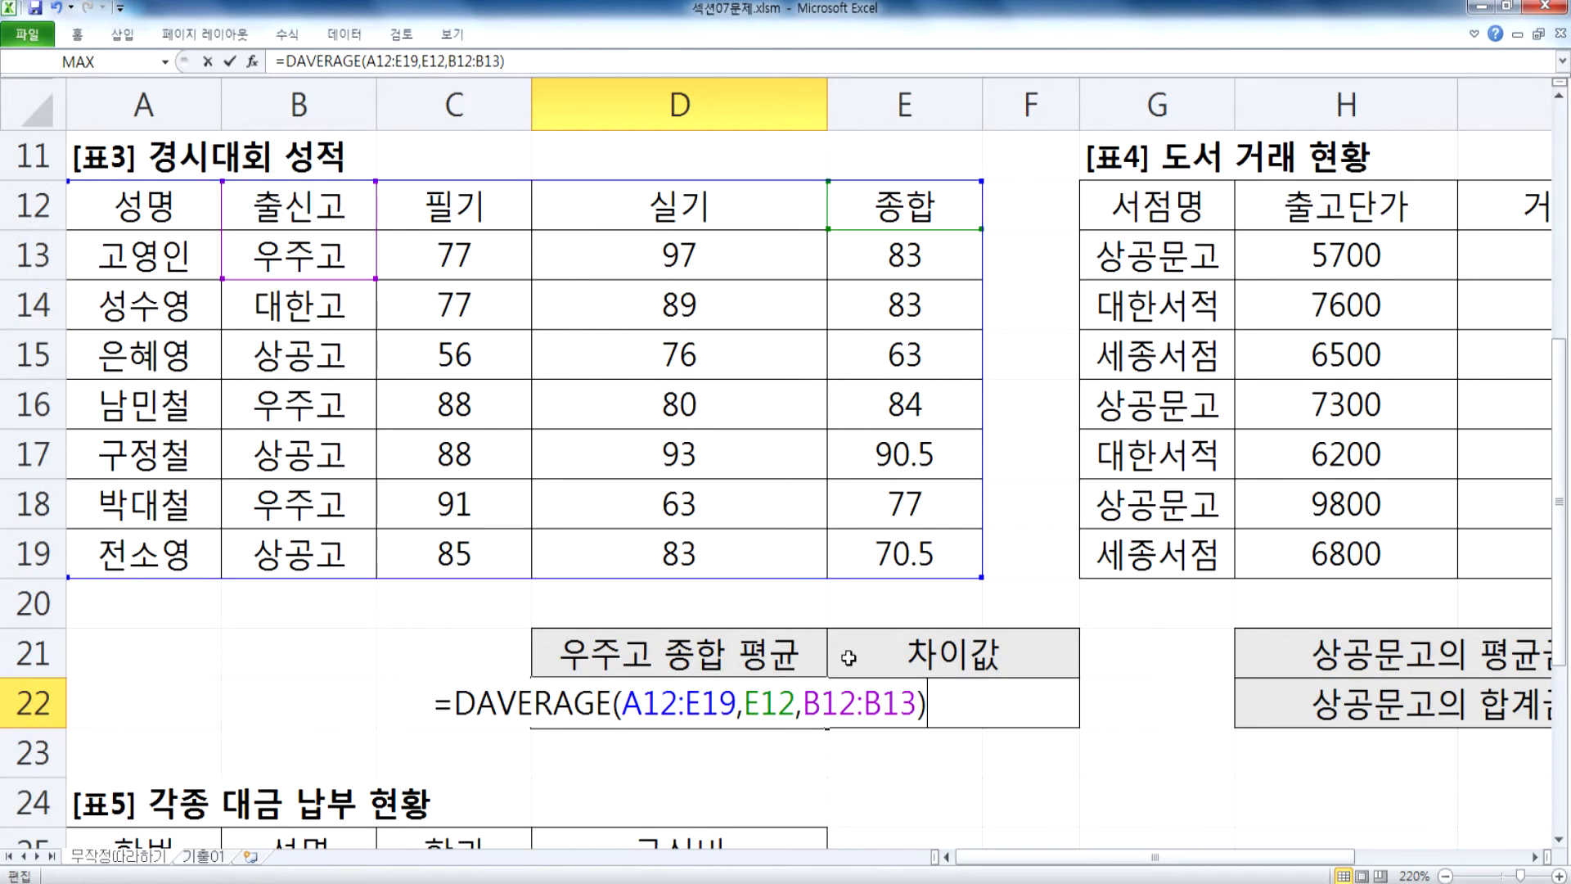
left_click(918, 208)
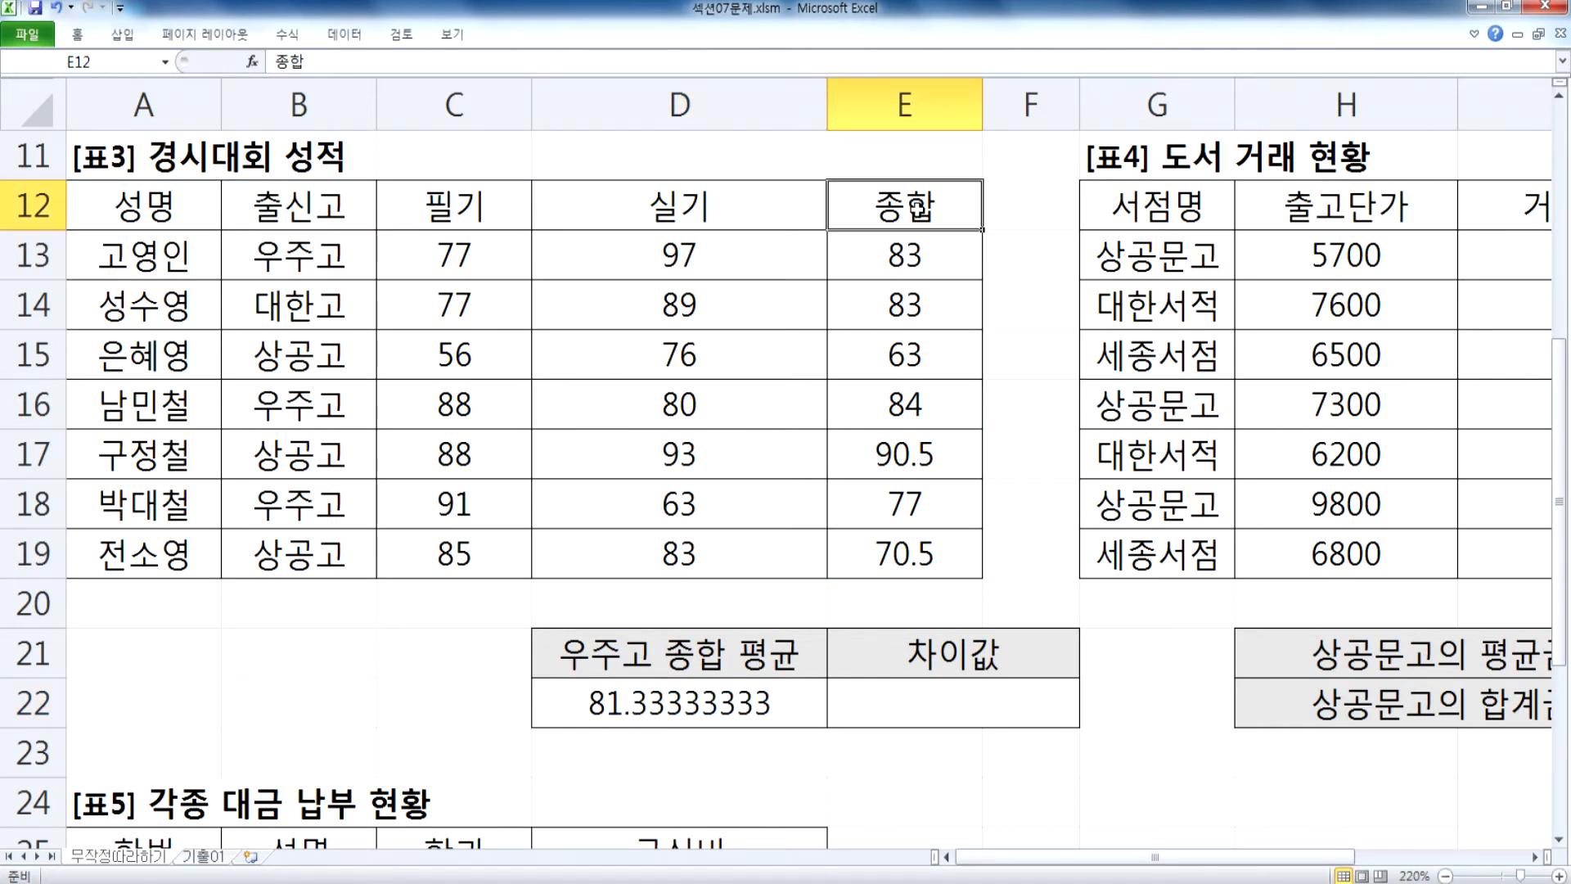
left_click_drag(328, 214, 321, 242)
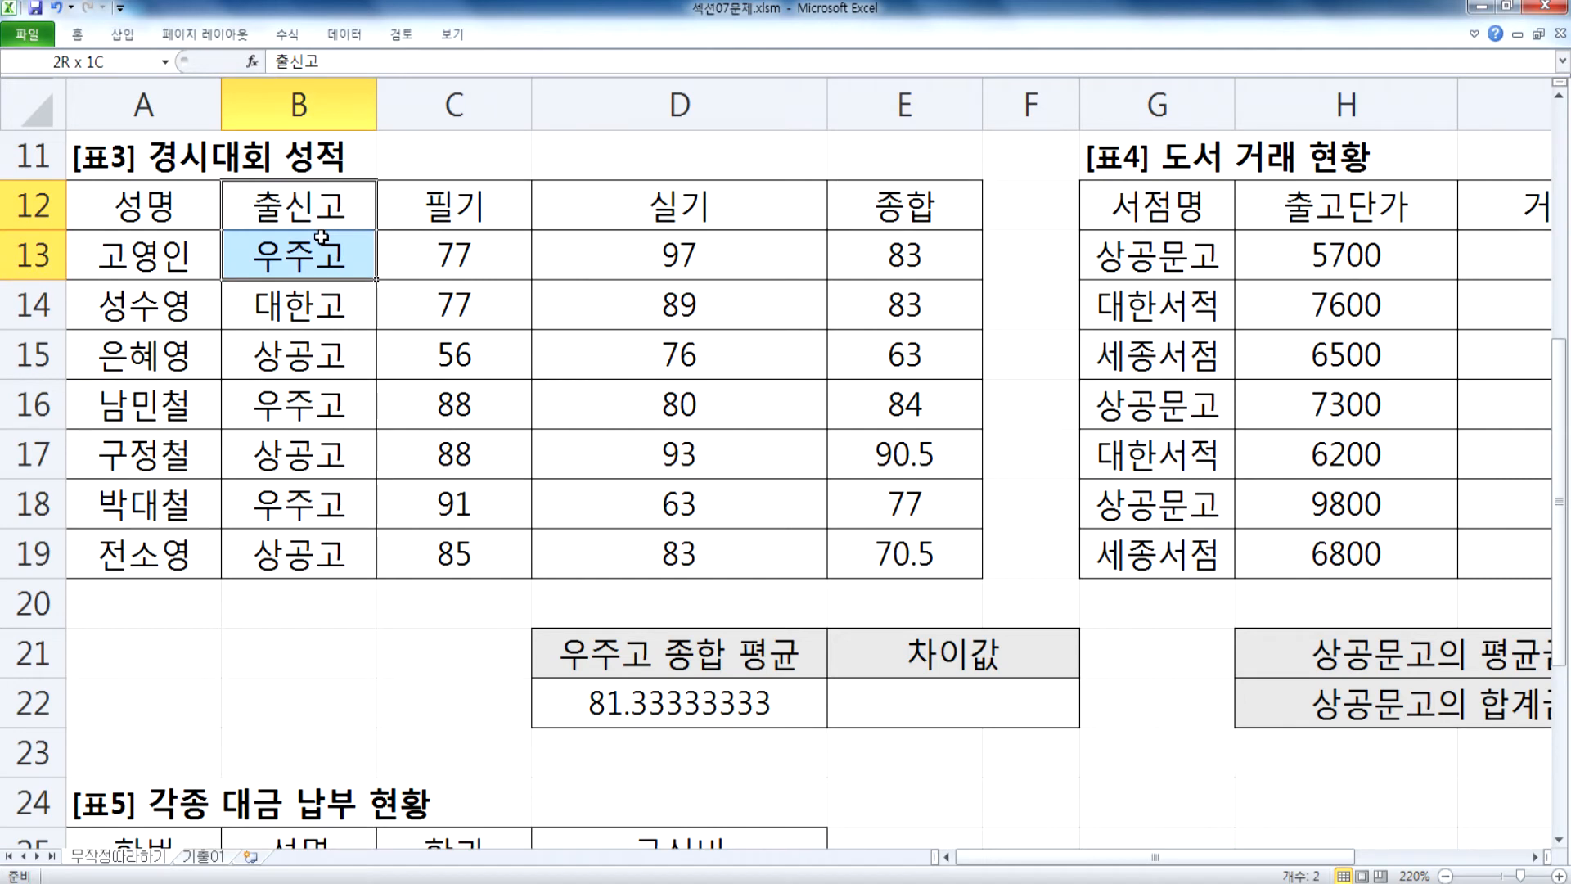
left_click(613, 719)
scroll(717, 716, "down", 1)
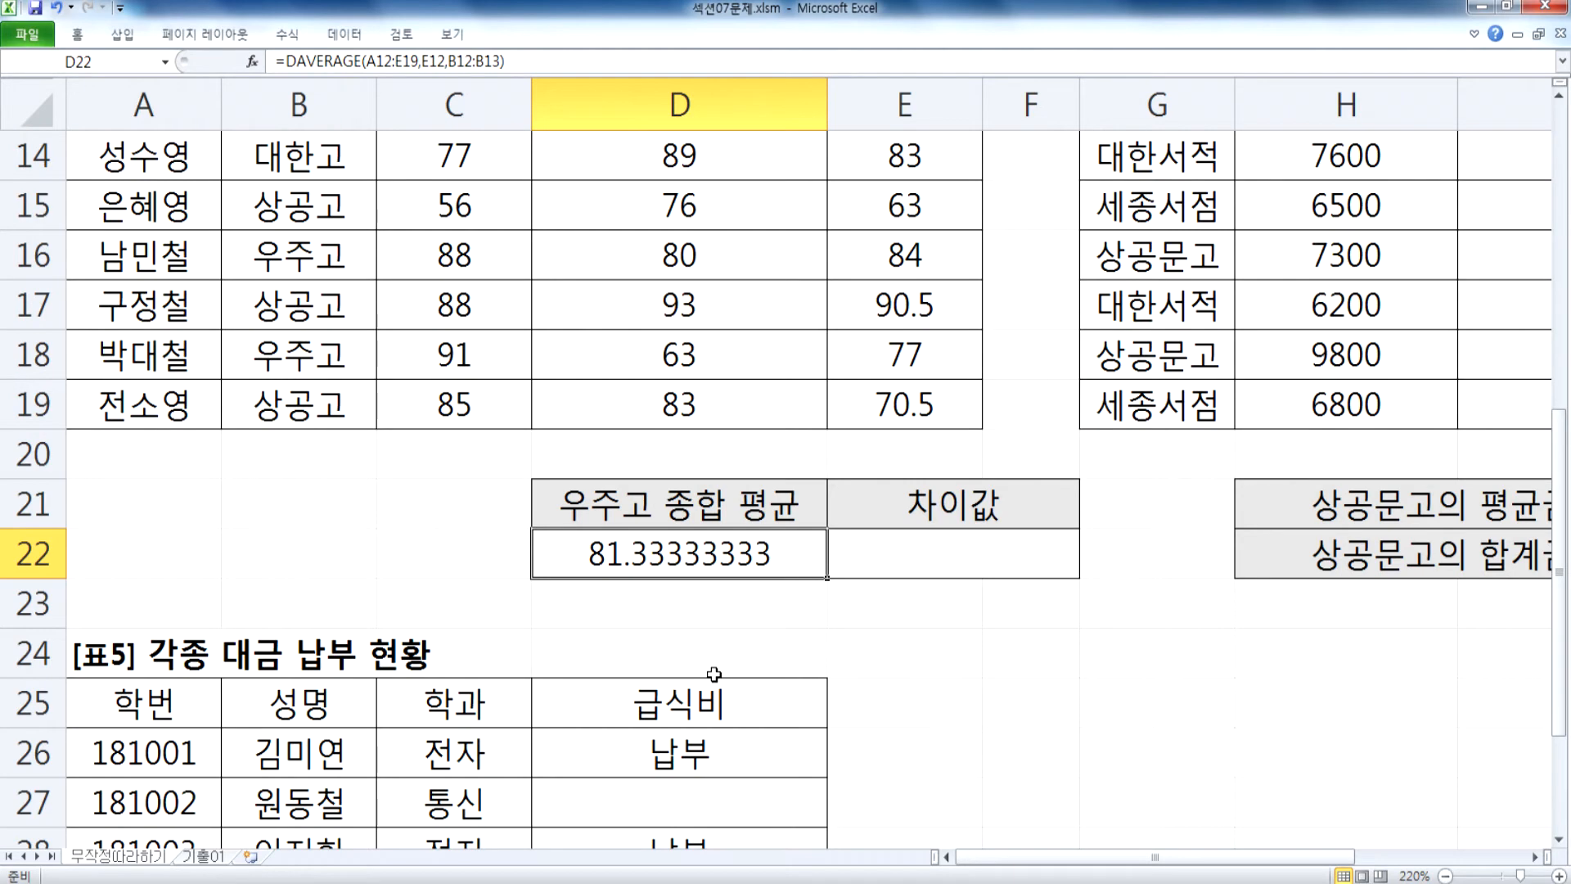
key("F2")
left_click(455, 554)
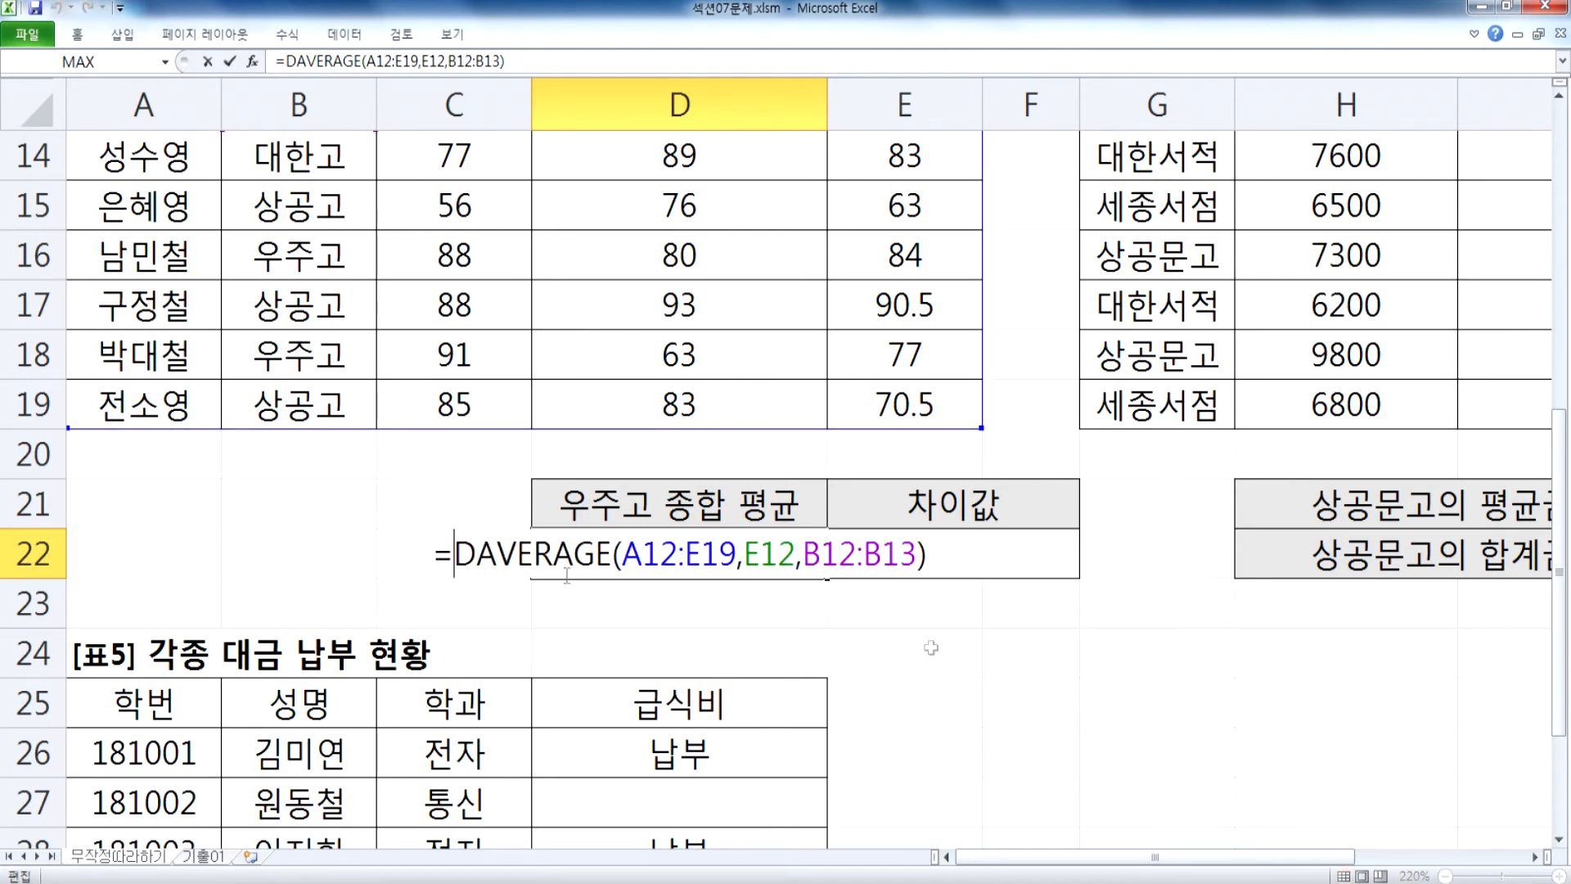
type("ROUND")
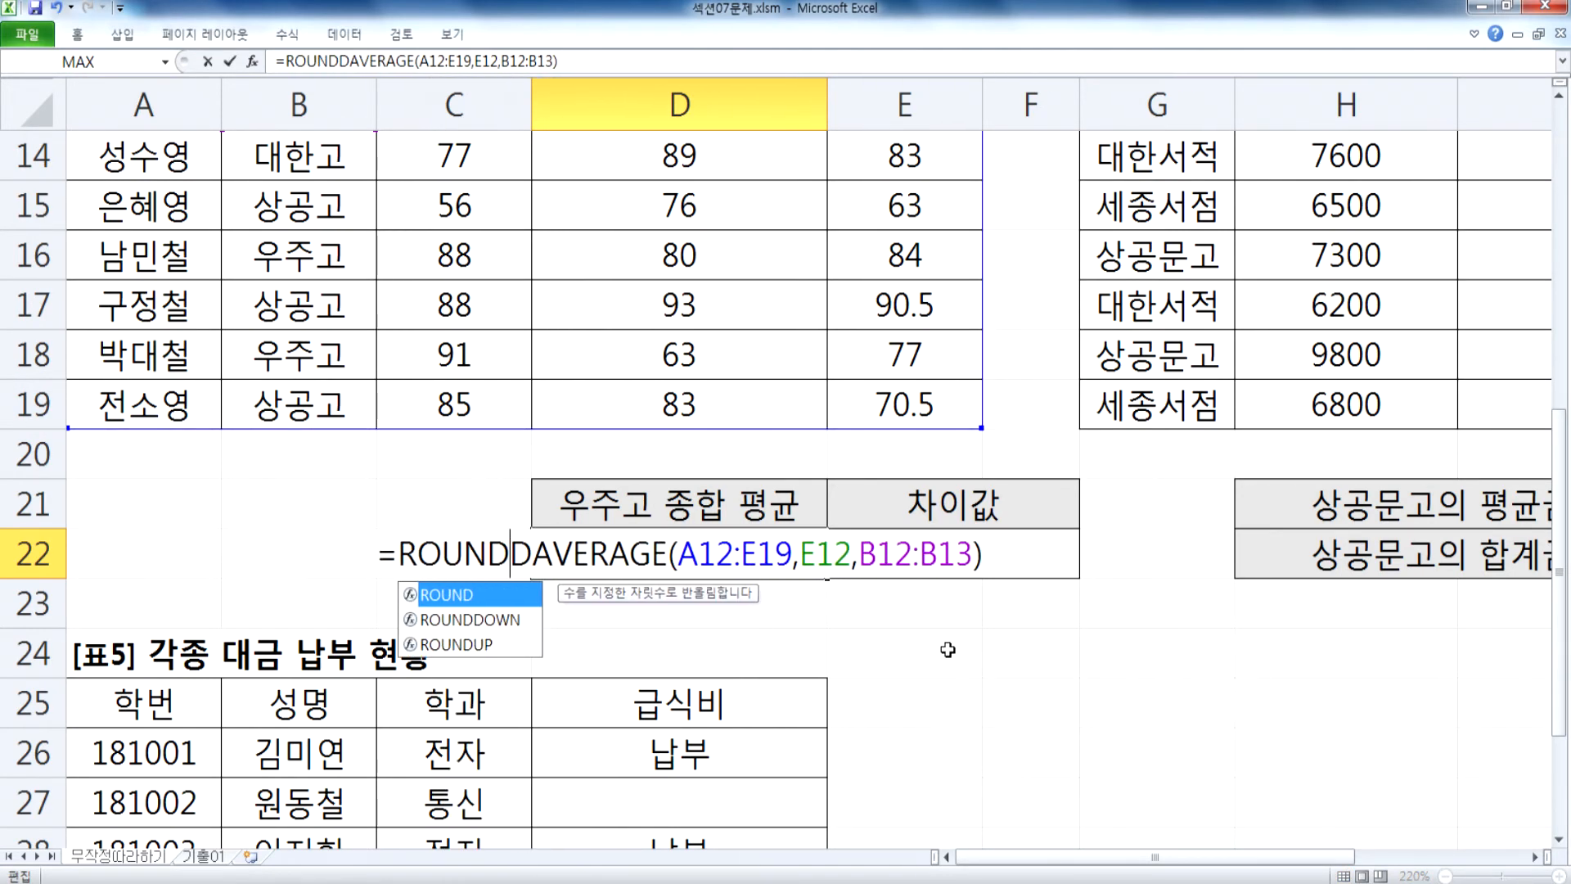
type("(")
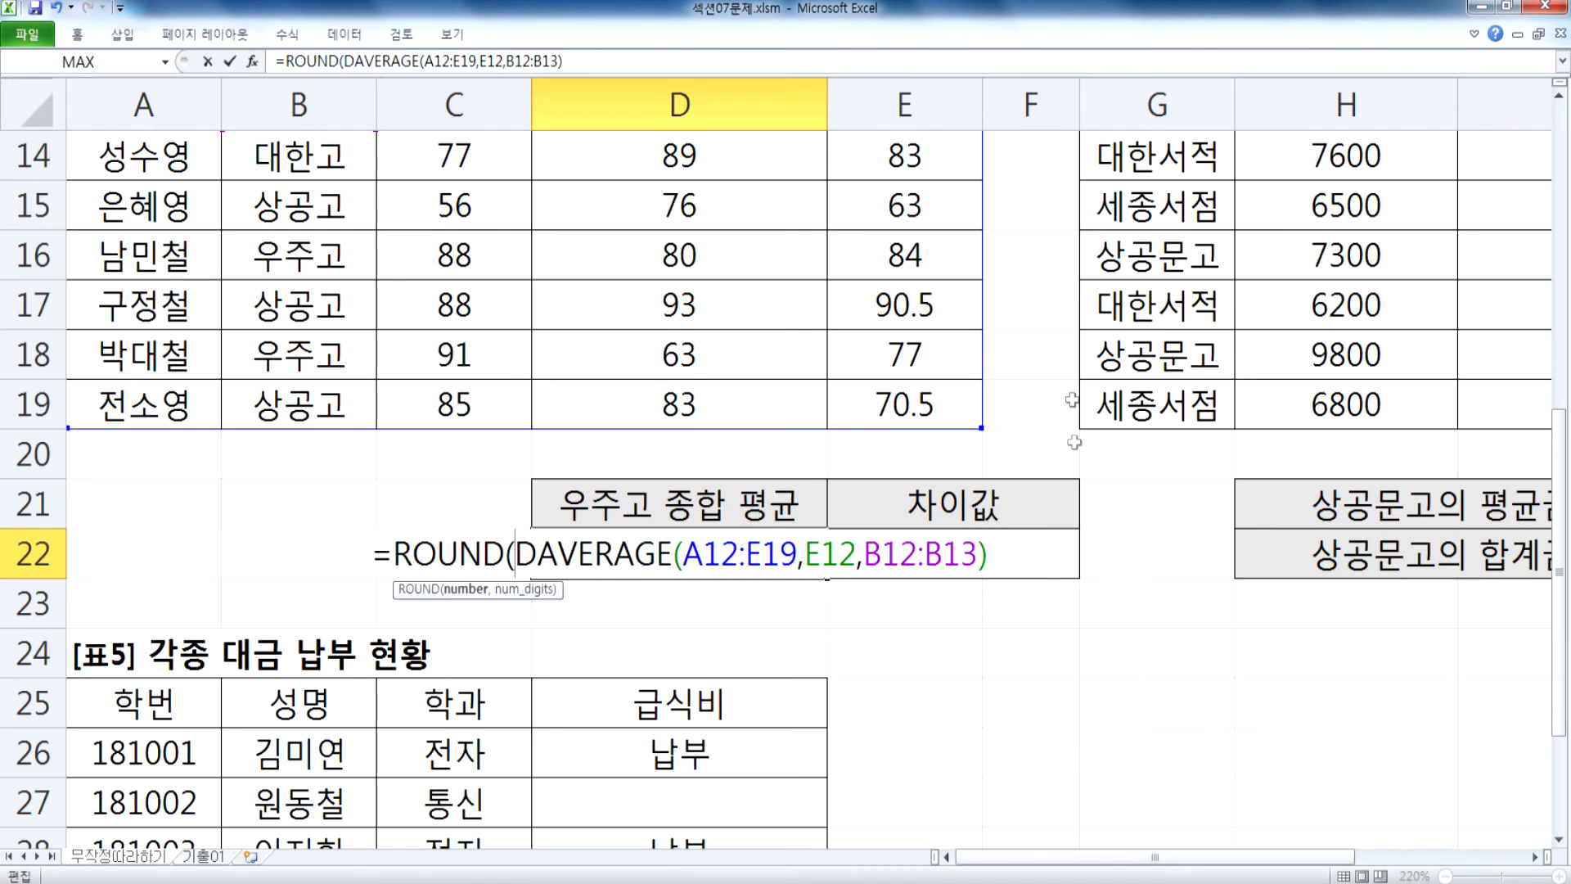
type(",1)")
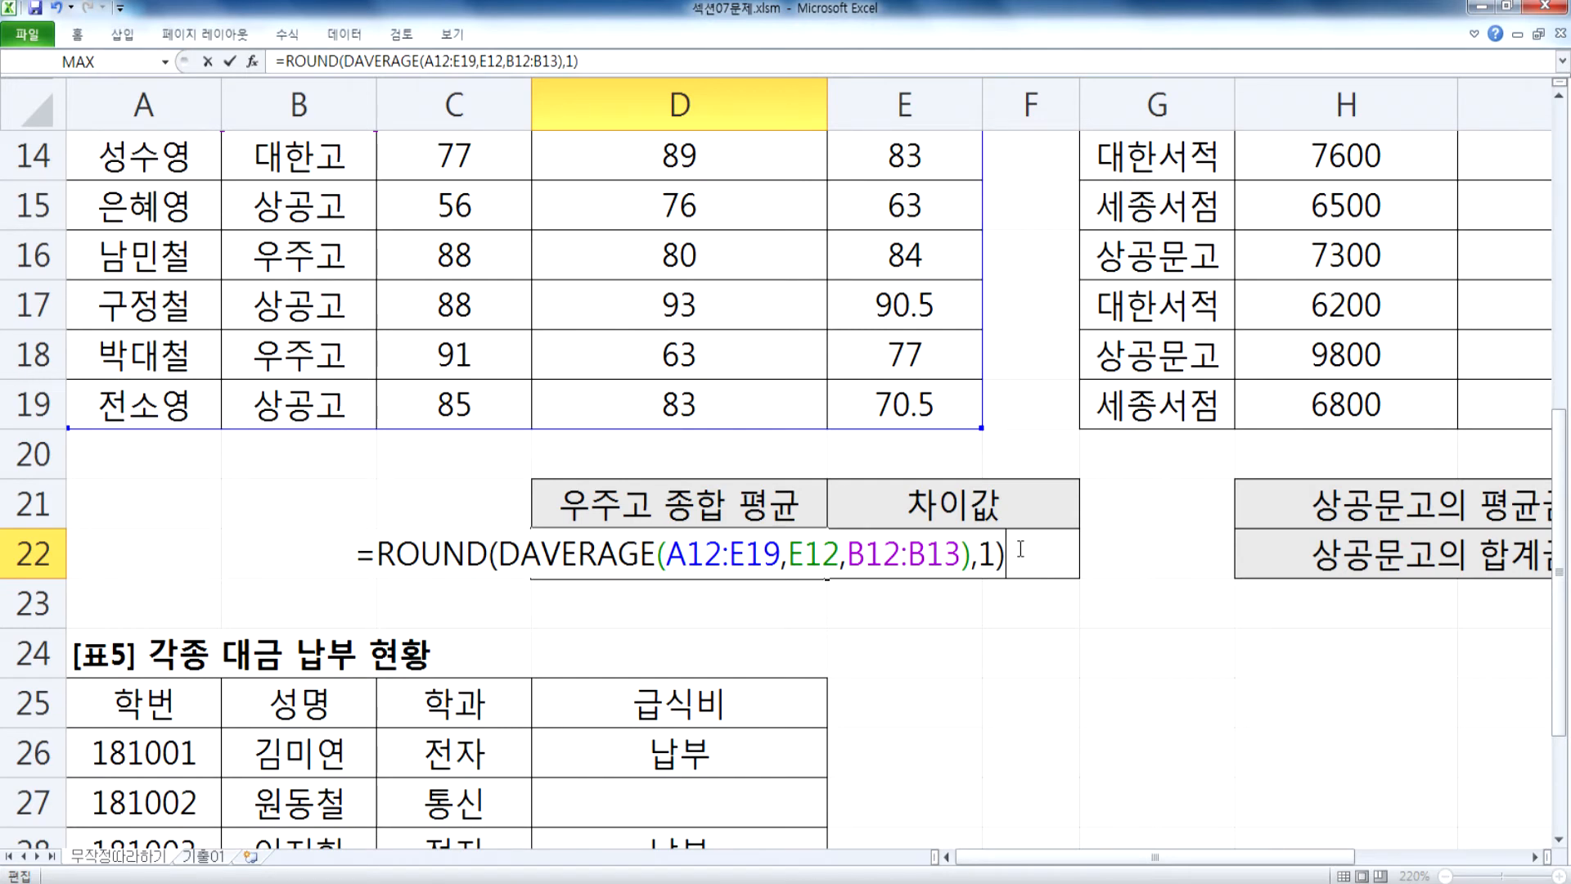
key("Return")
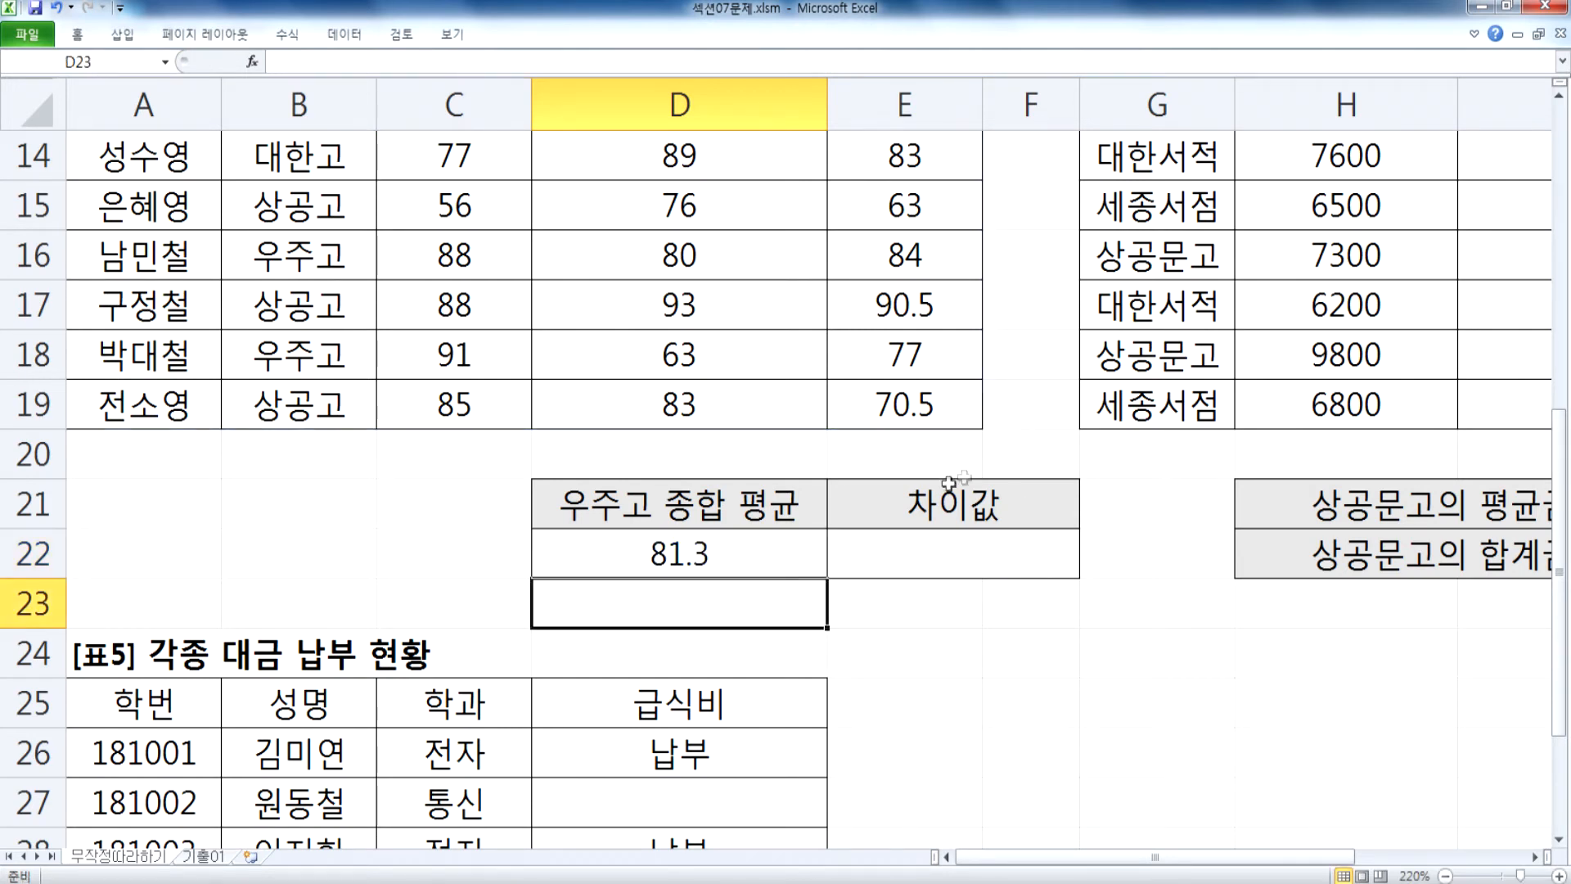
Step: In Notepad, copy the =ROUND(DAVERAGE( ), 1) line below the three DAVERAGE variants, separated by a blank line
left_click(741, 564)
key("alt+Tab")
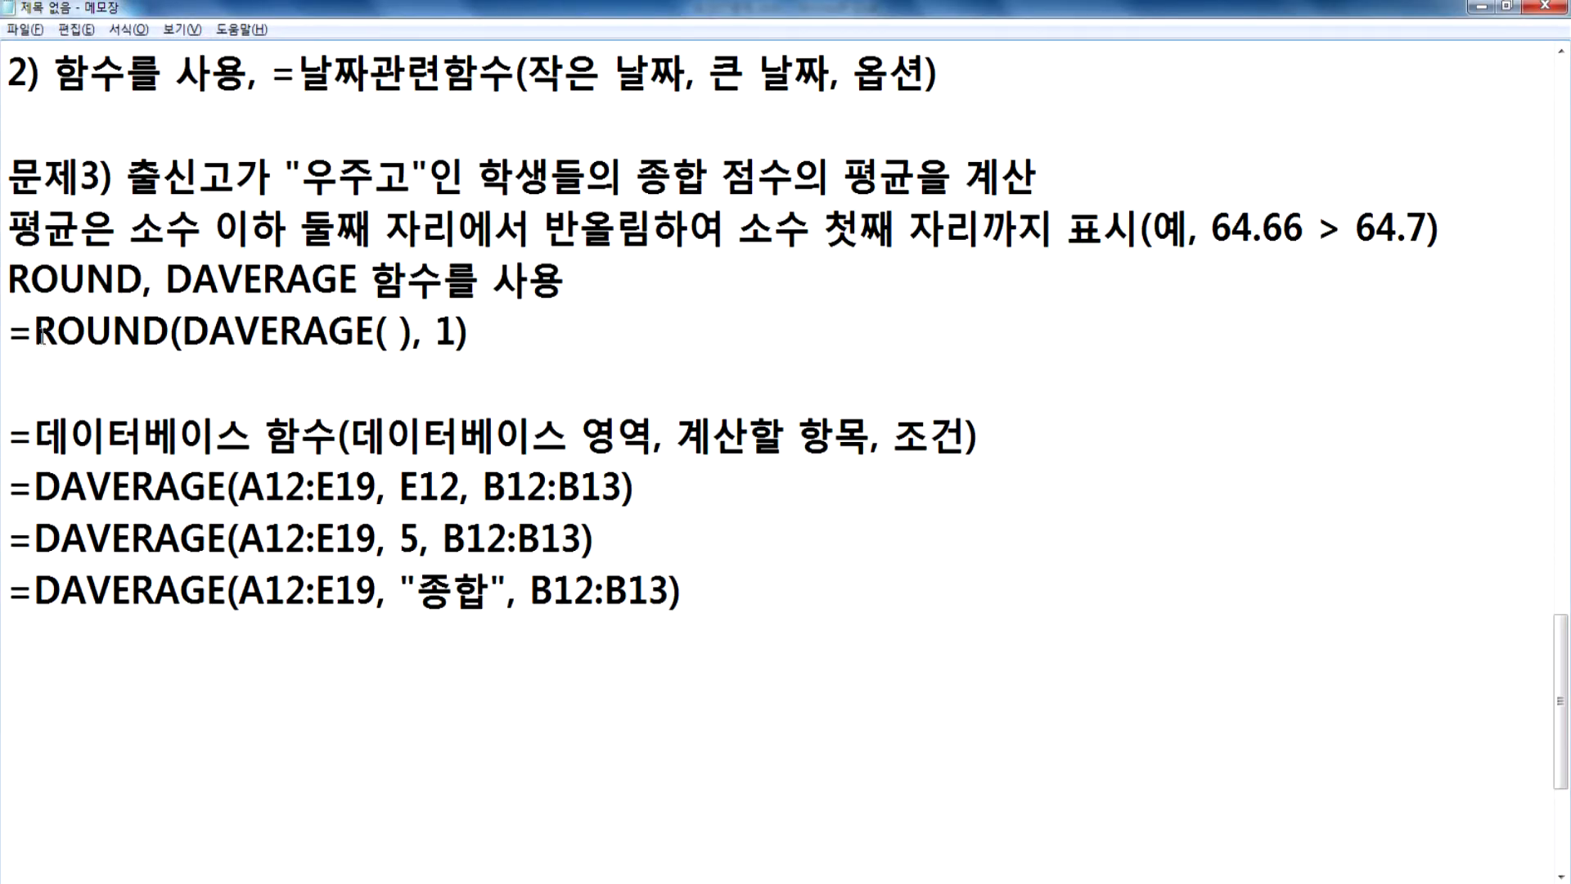
left_click_drag(10, 335, 9, 364)
key("ctrl+c")
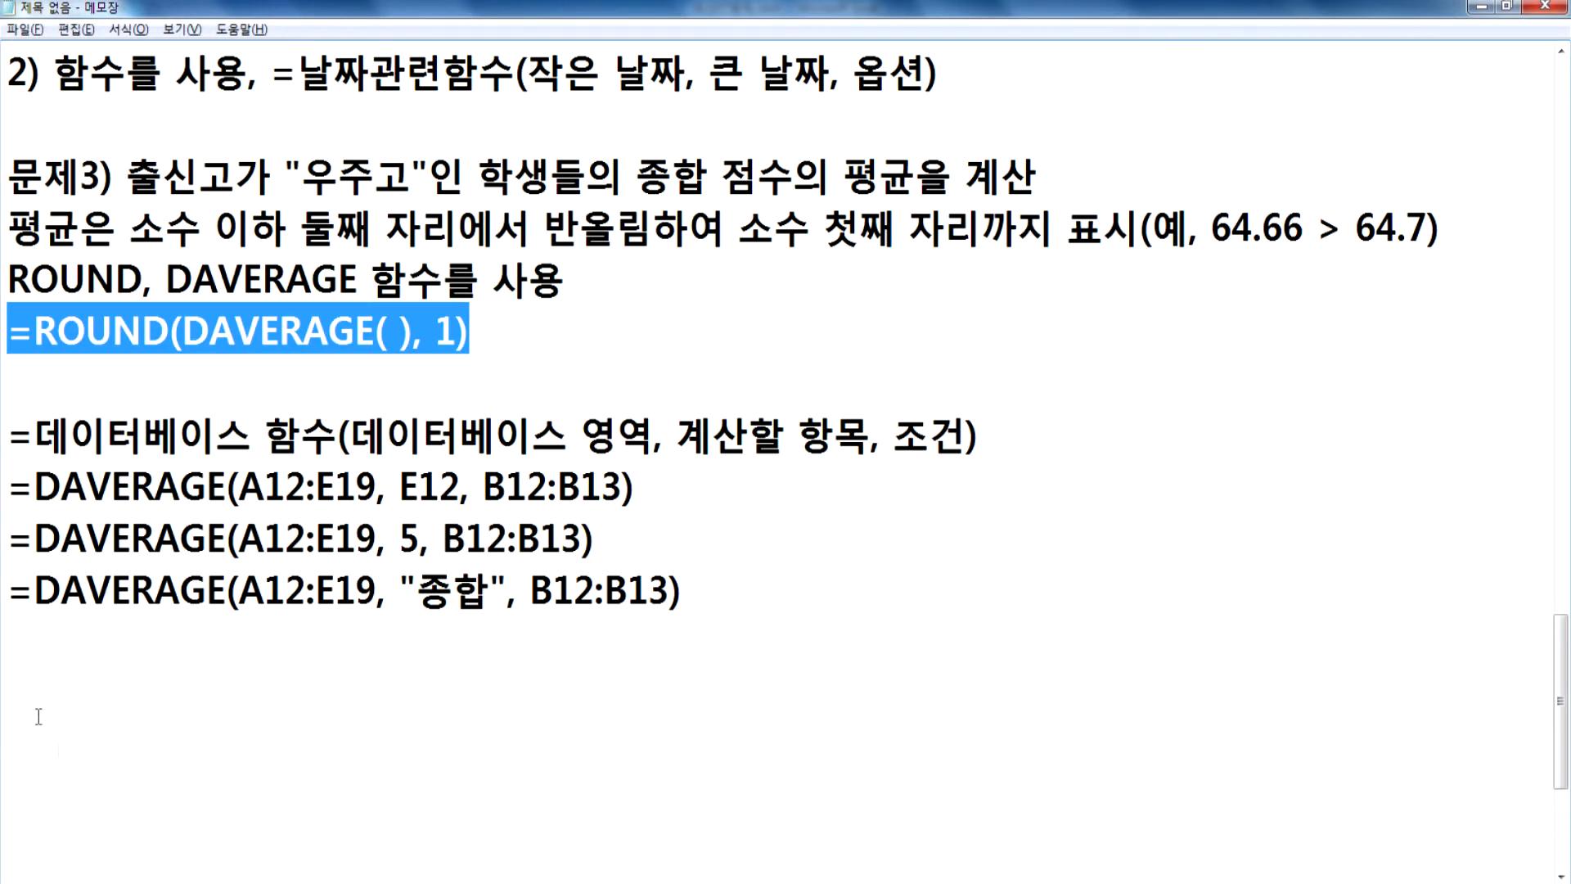
left_click(35, 646)
key("ctrl+v")
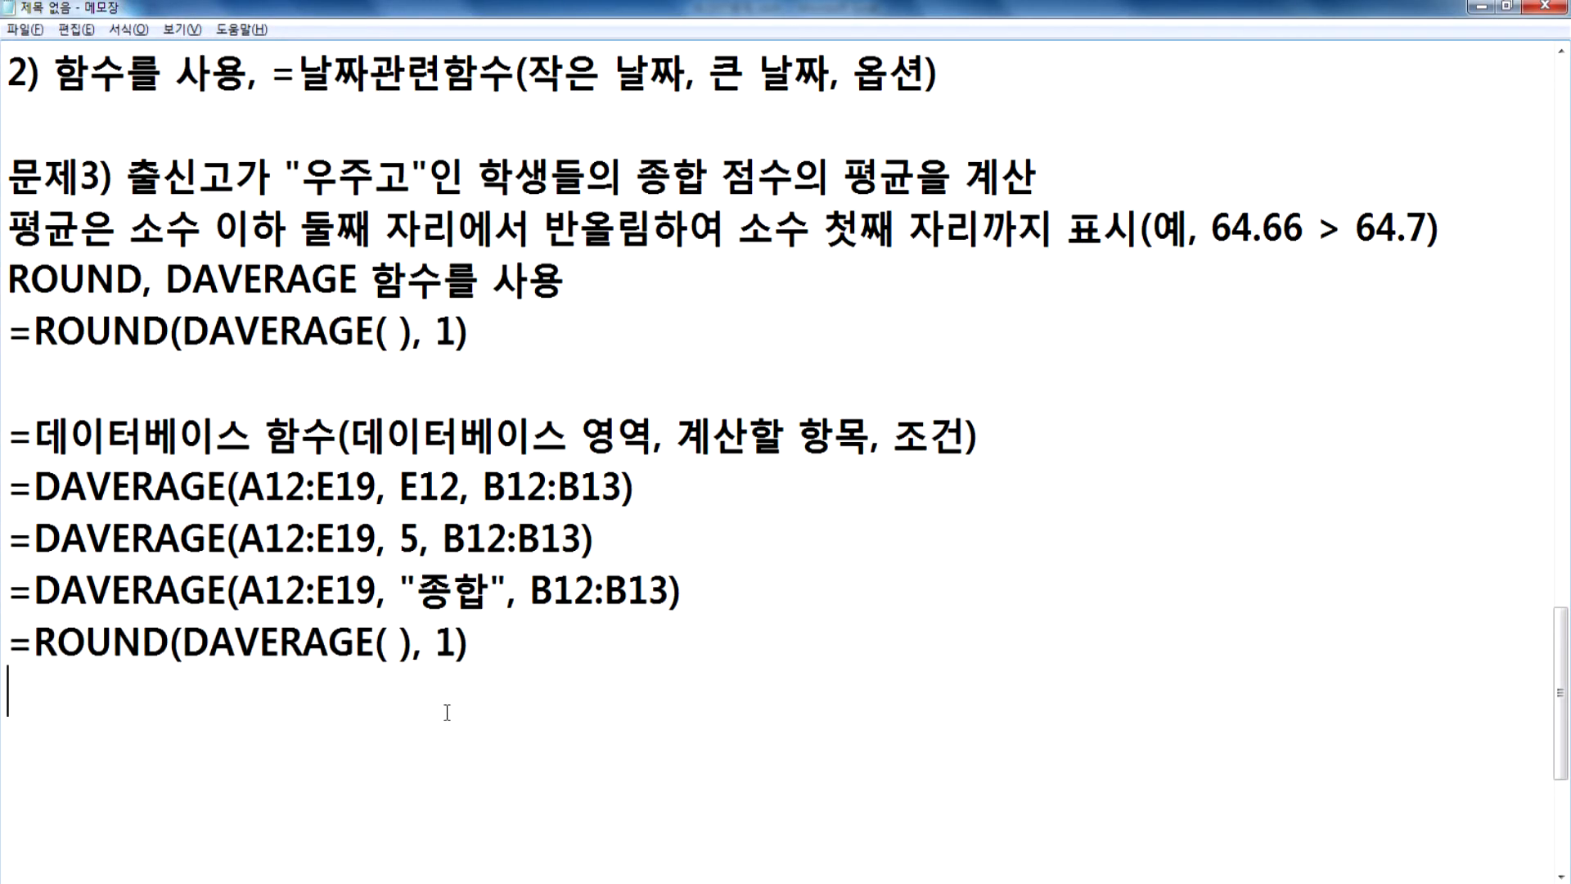
left_click(737, 593)
key("Return")
Step: Replace DAVERAGE( ) in the copied ROUND line with DAVERAGE(A12:E19, E12, B12:B13), keeping 1 as the digits argument
scroll(717, 590, "down", 1)
left_click_drag(34, 332, 639, 325)
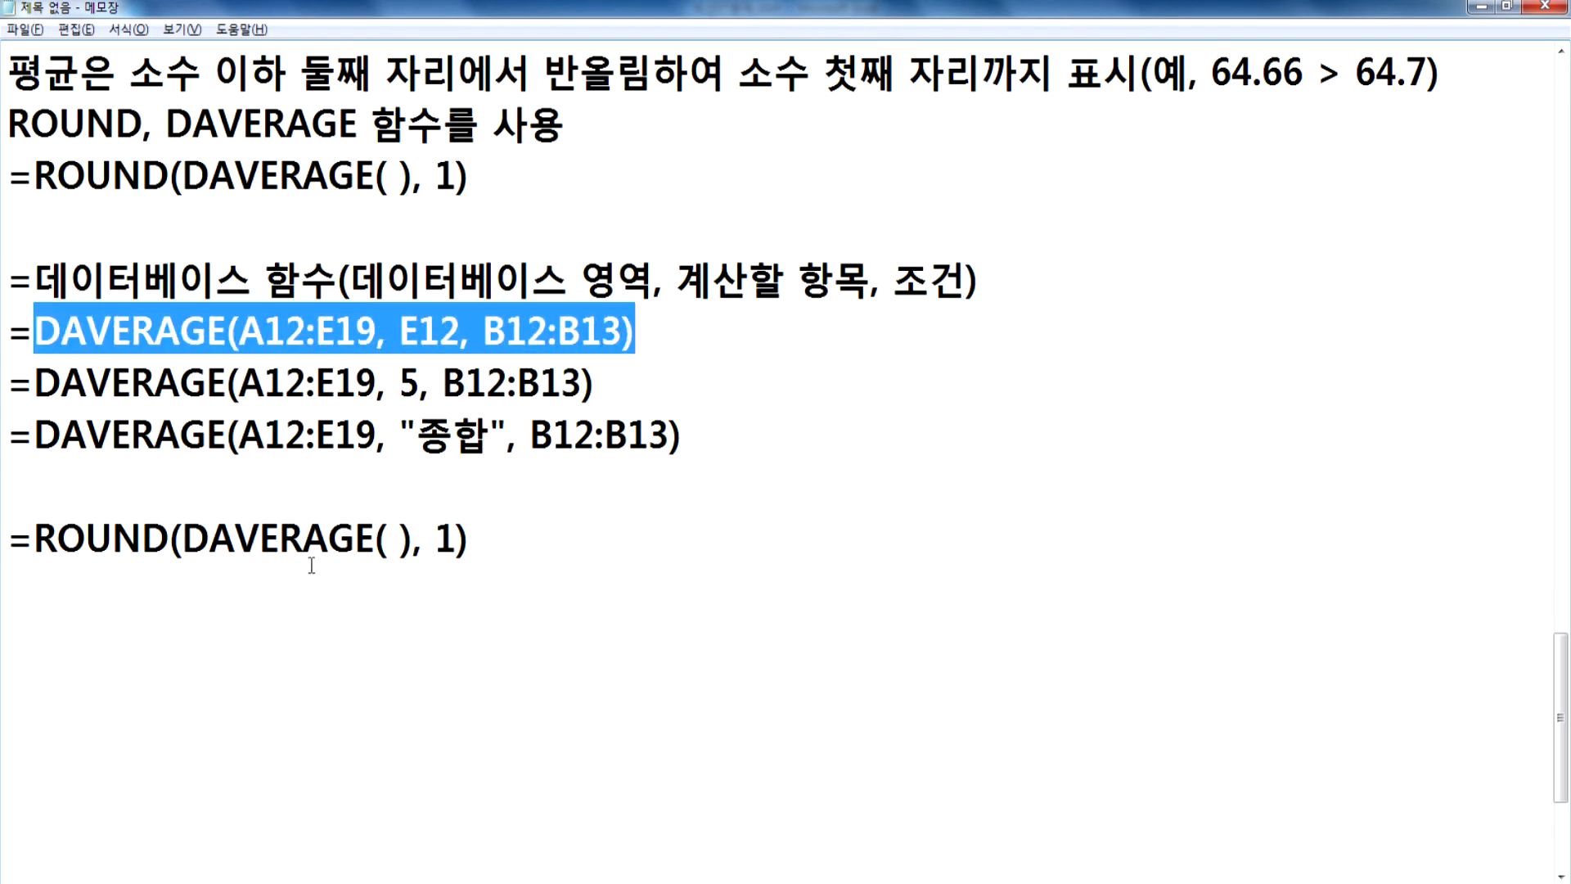
left_click_drag(182, 540, 411, 542)
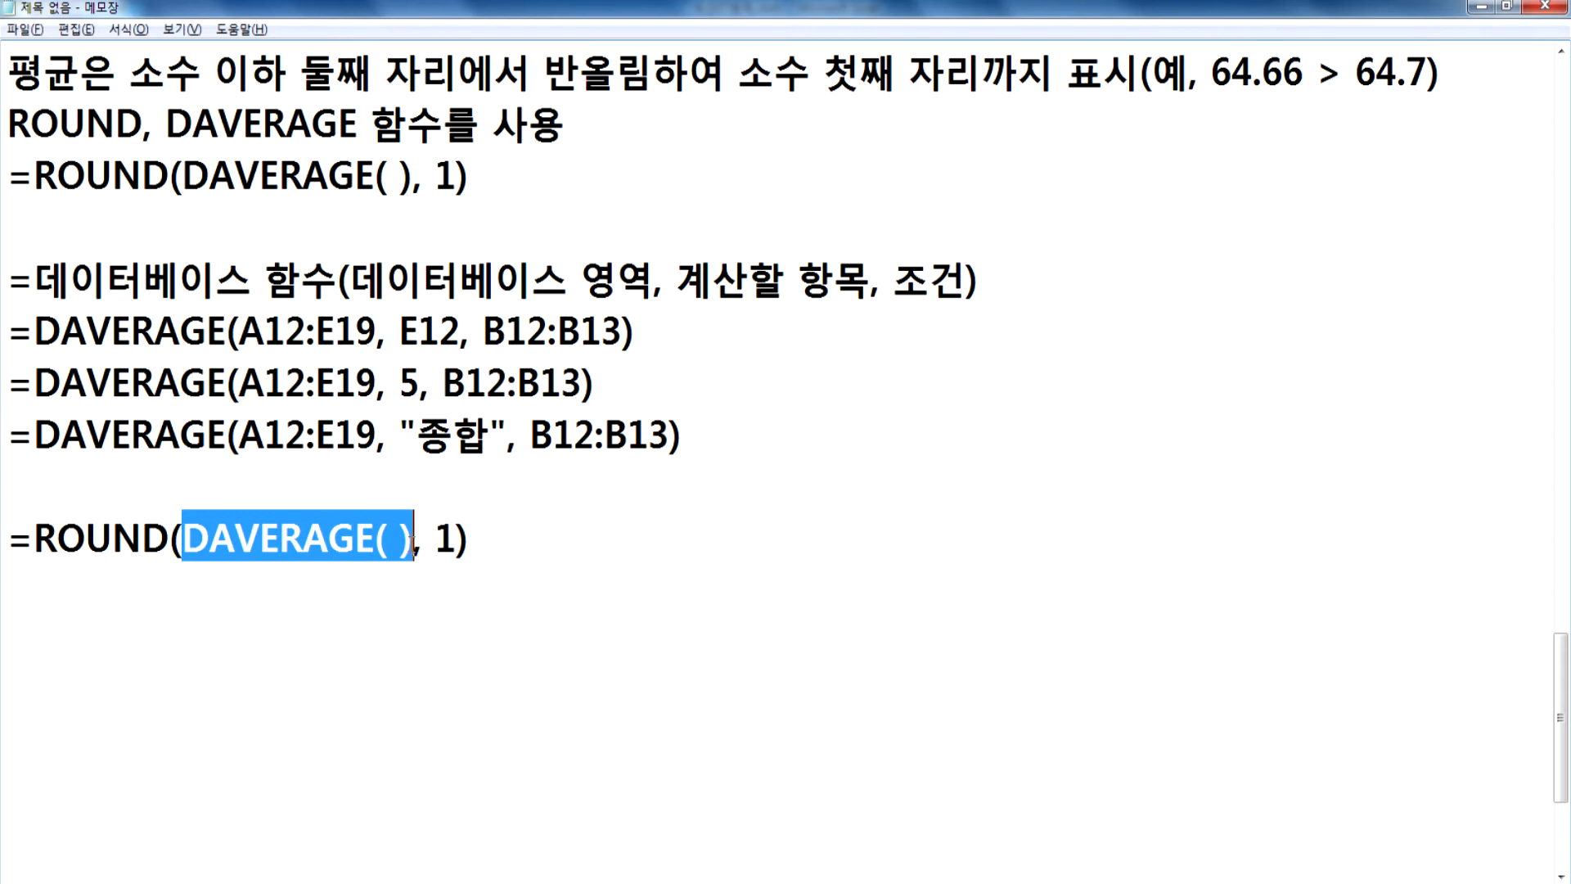
key("ctrl+v")
left_click_drag(182, 540, 787, 542)
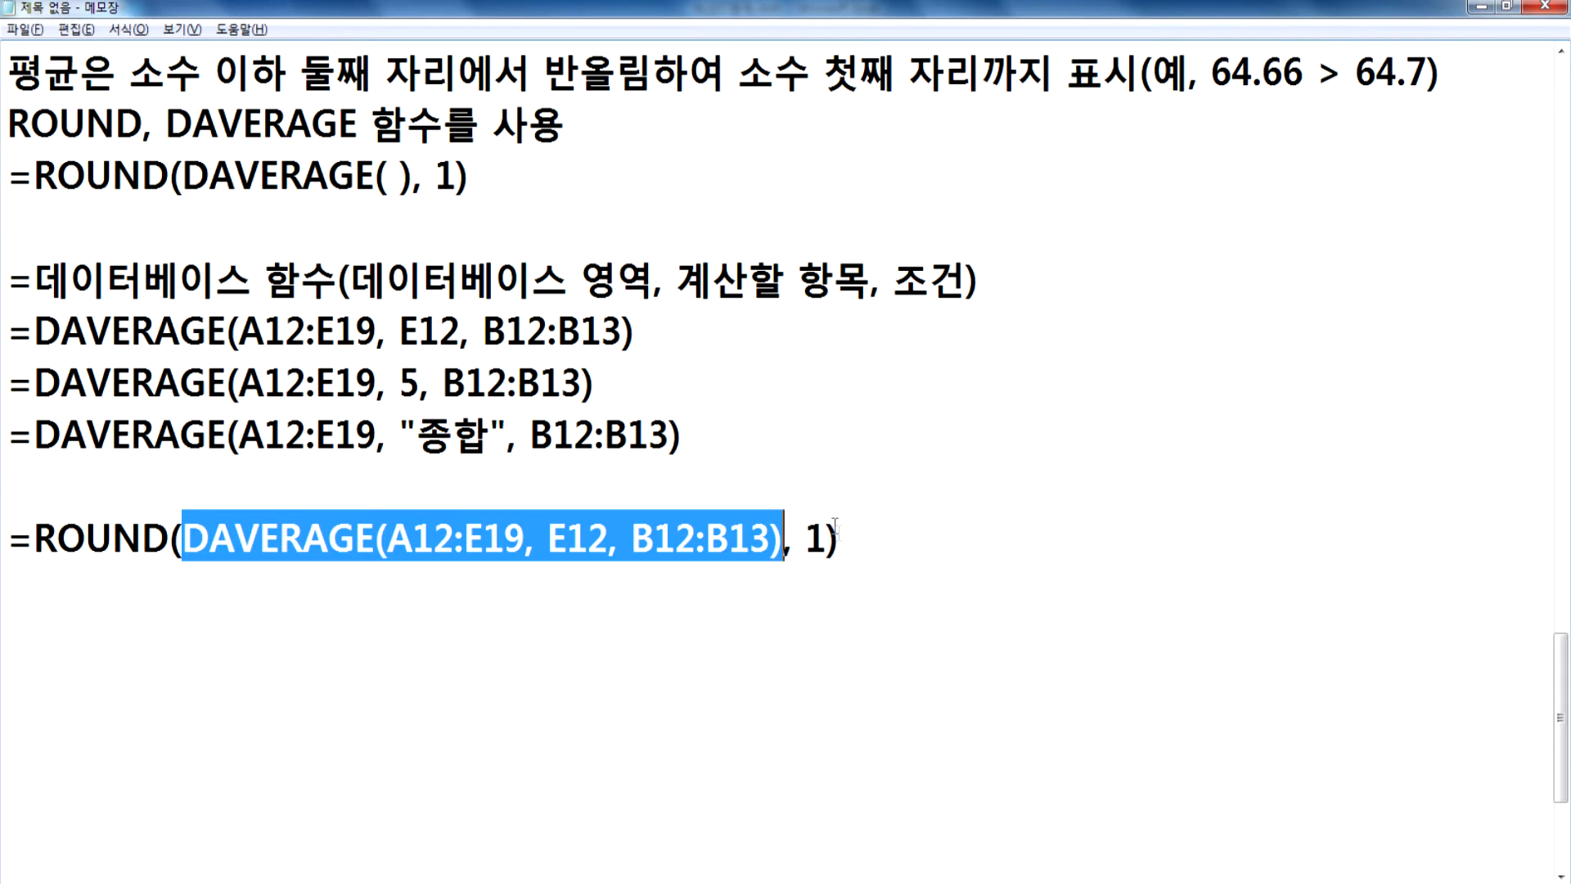
double_click(815, 540)
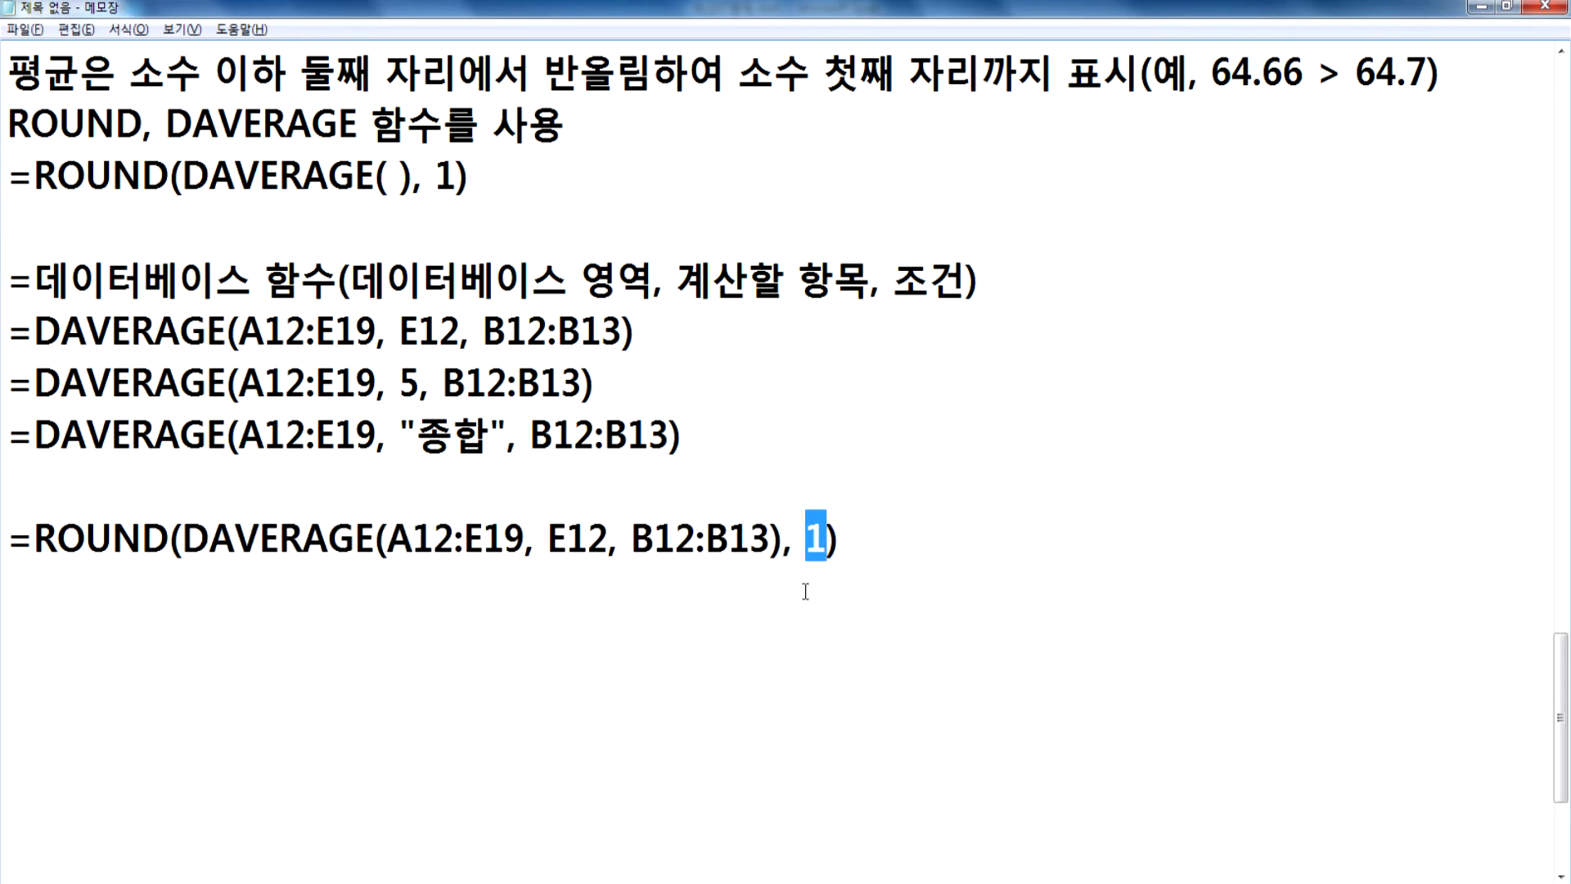
left_click(812, 619)
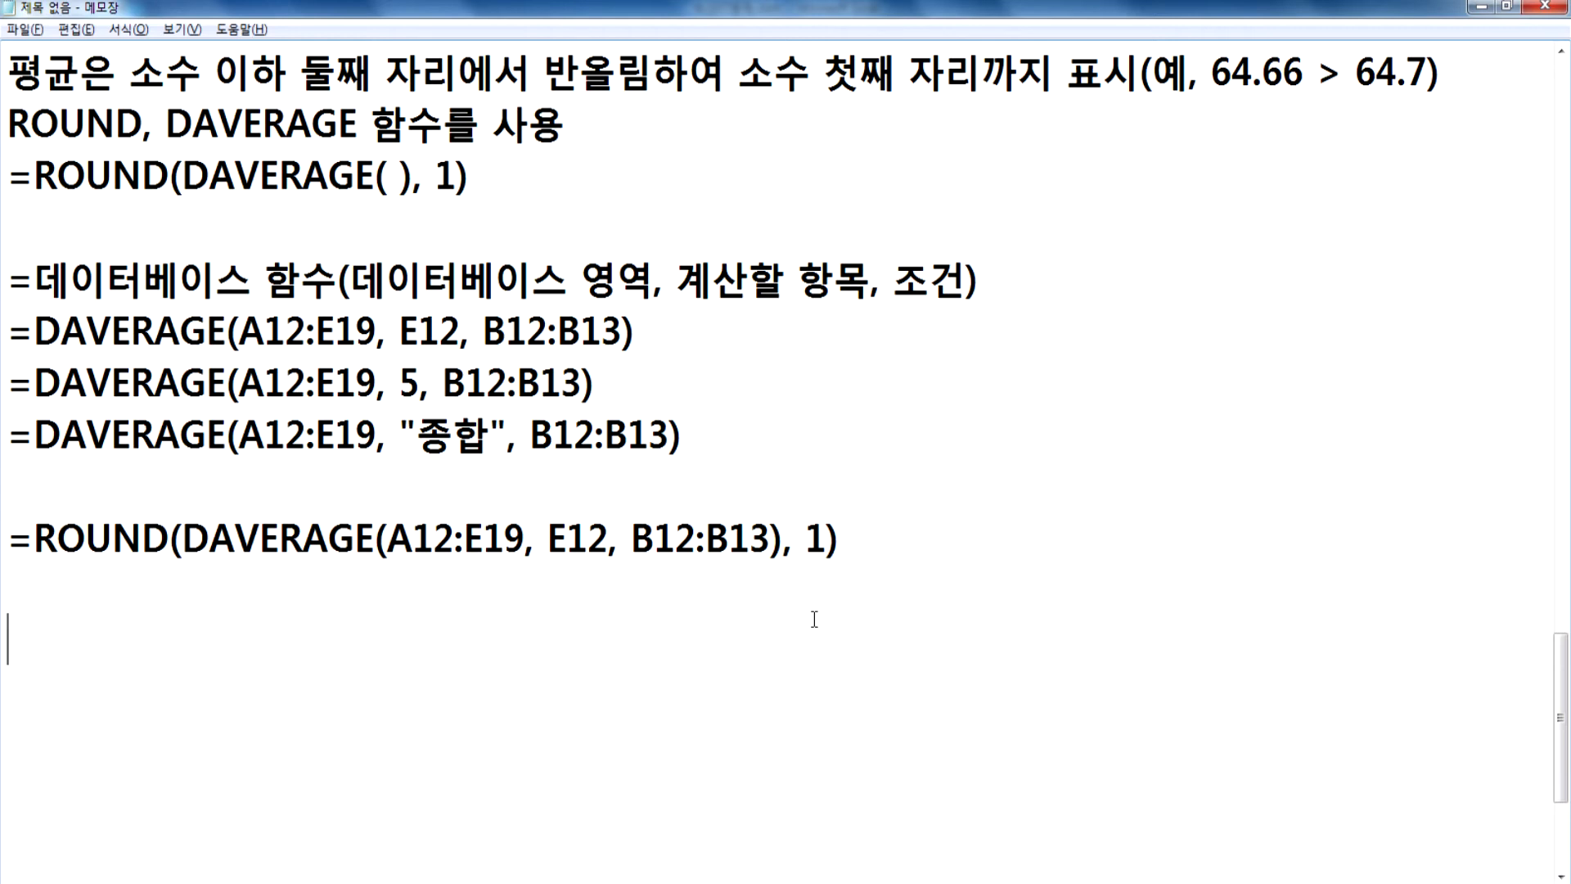
Step: In Excel, examine the 출신고 header in B12 and the 상공고 entry in B15 as possible criteria for the 차이값 in E22
key("alt+Tab")
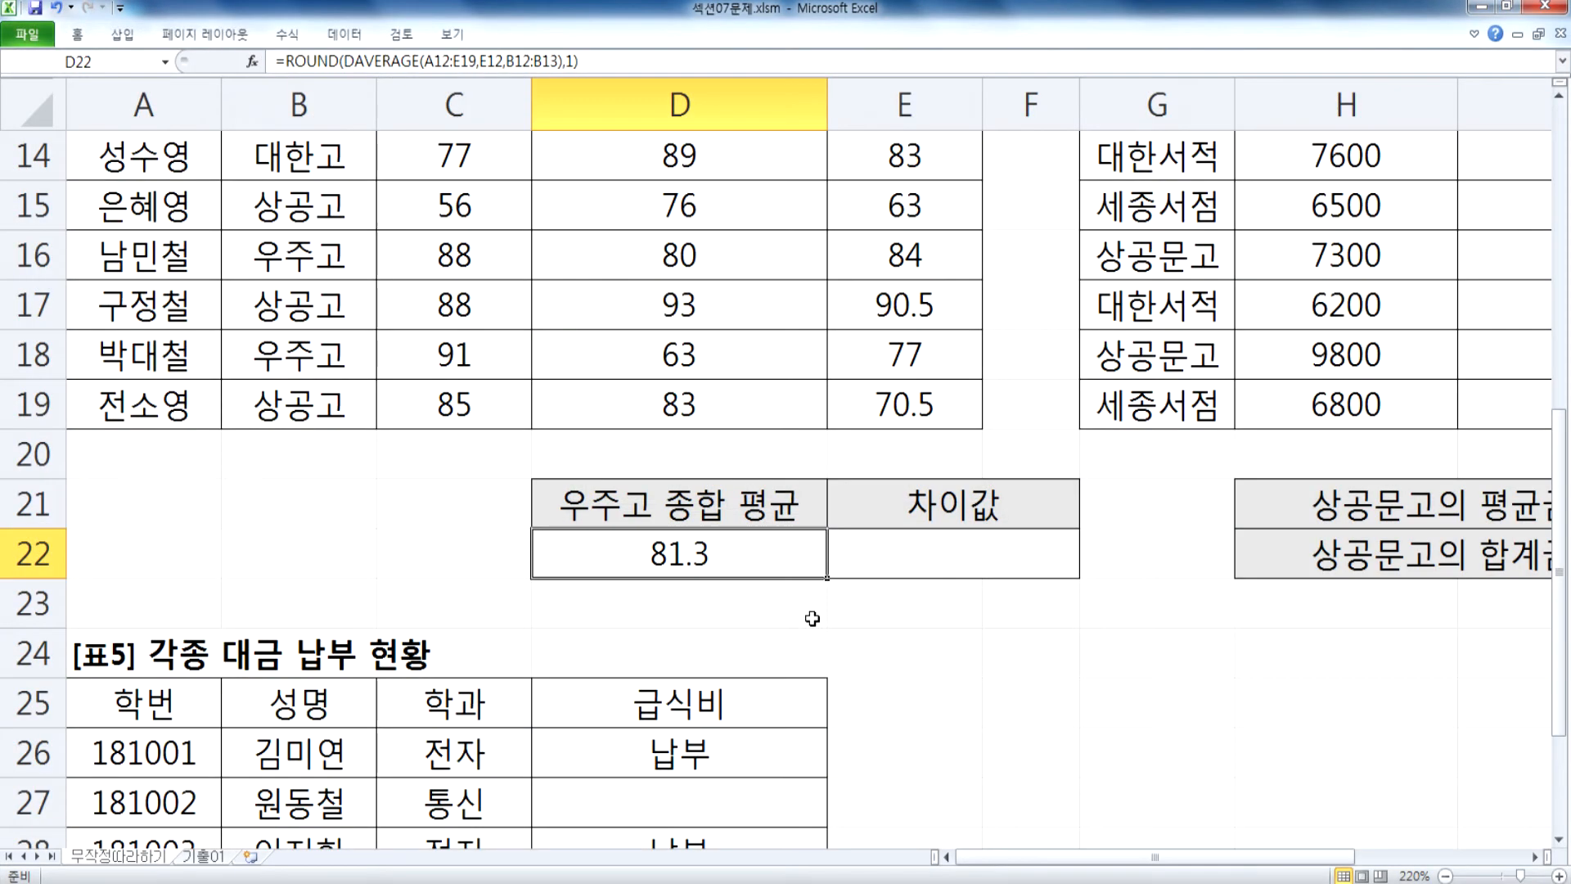
left_click(894, 550)
left_click_drag(1125, 860, 1188, 861)
scroll(1006, 812, "up", 1)
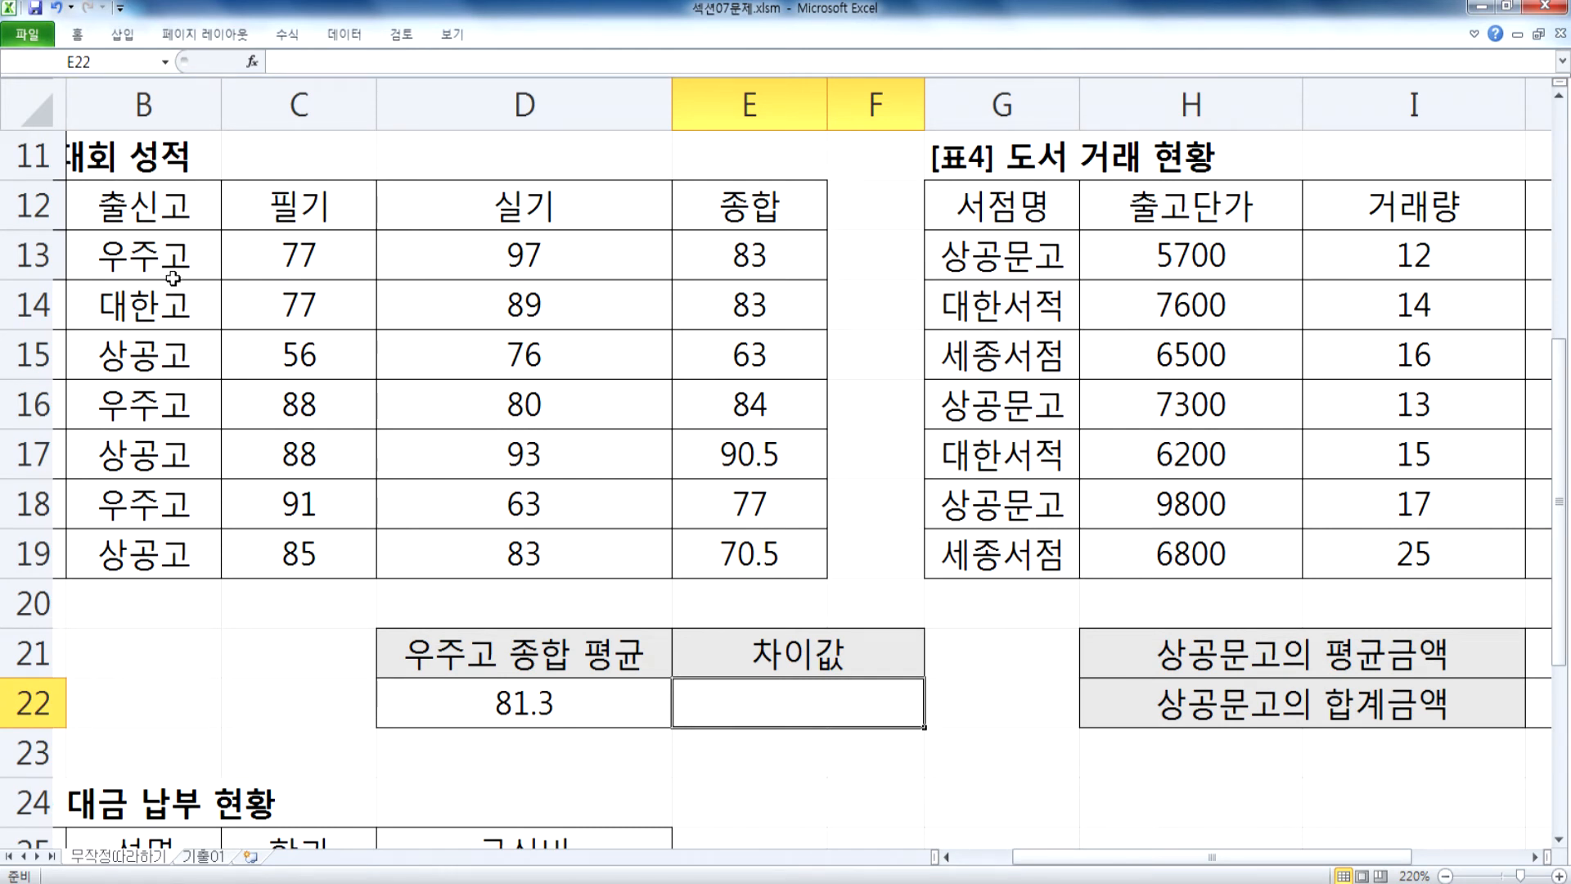
left_click(173, 206)
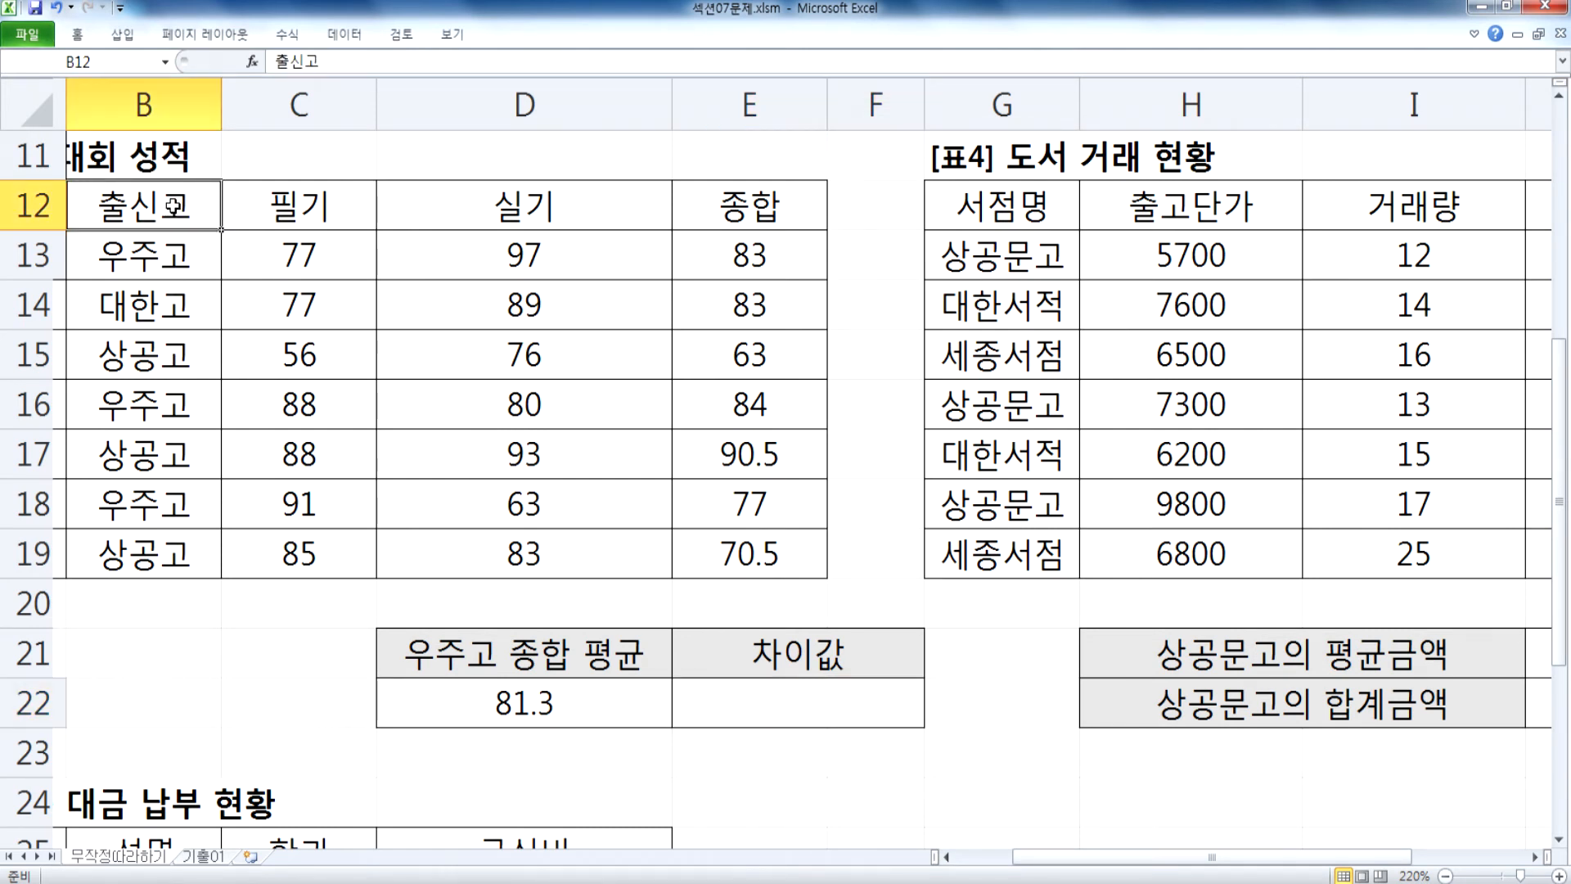
left_click(173, 355)
left_click(177, 206)
left_click(180, 354)
left_click(183, 205)
left_click(179, 353)
left_click(179, 217)
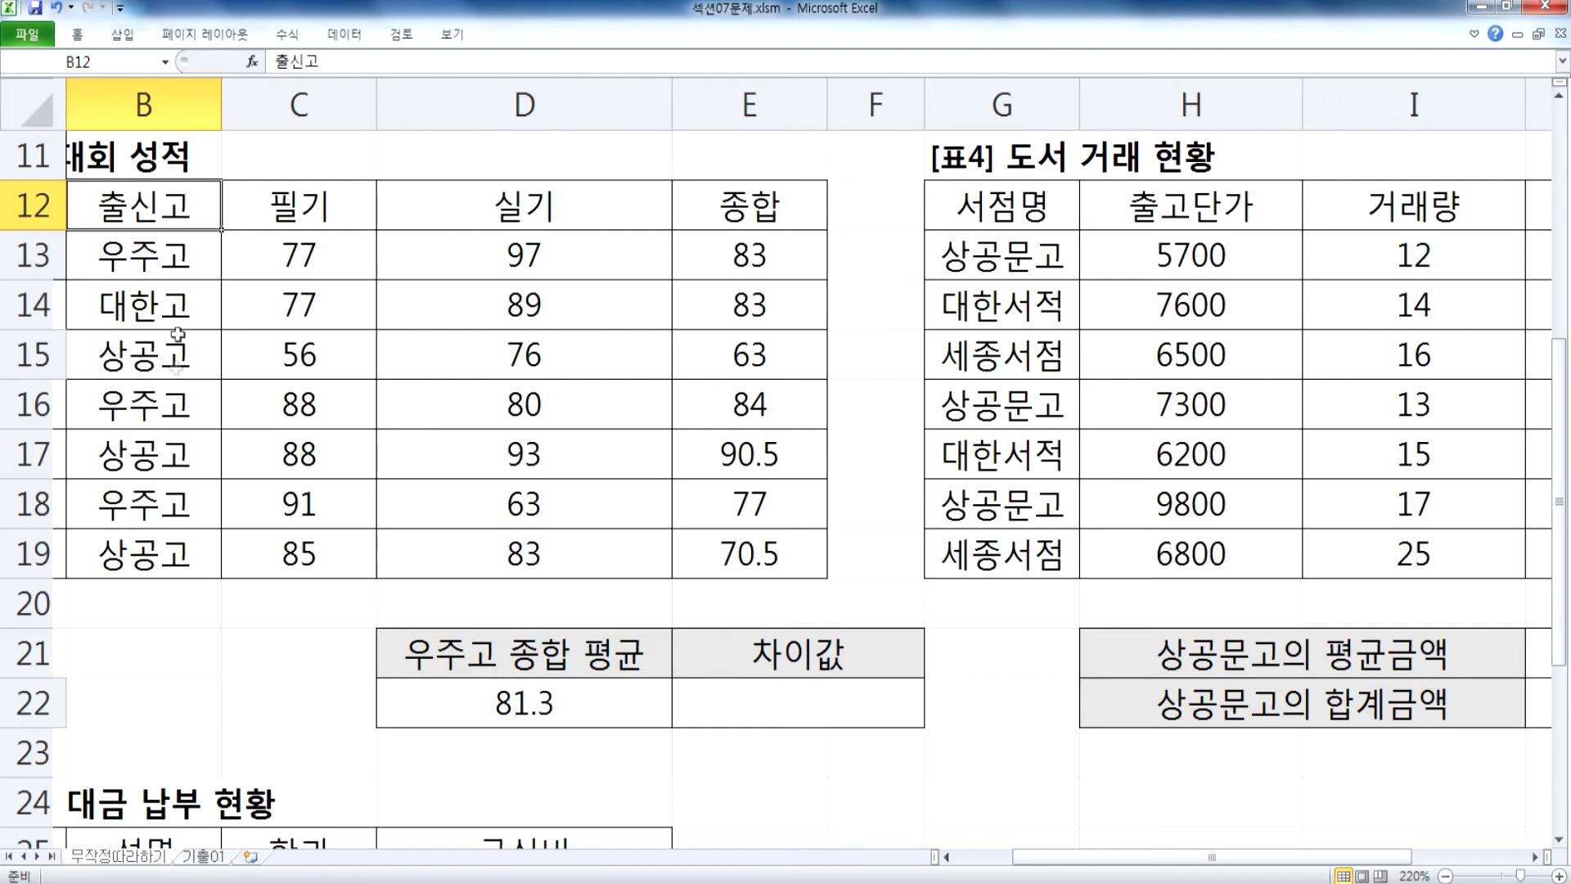
Step: Enter a criteria range beside the result table, with the heading 출신고 in B21 and the value 상공고 in B22
mouse_move(170, 646)
left_mouse_down()
mouse_move(248, 663)
mouse_move(197, 634)
left_mouse_up()
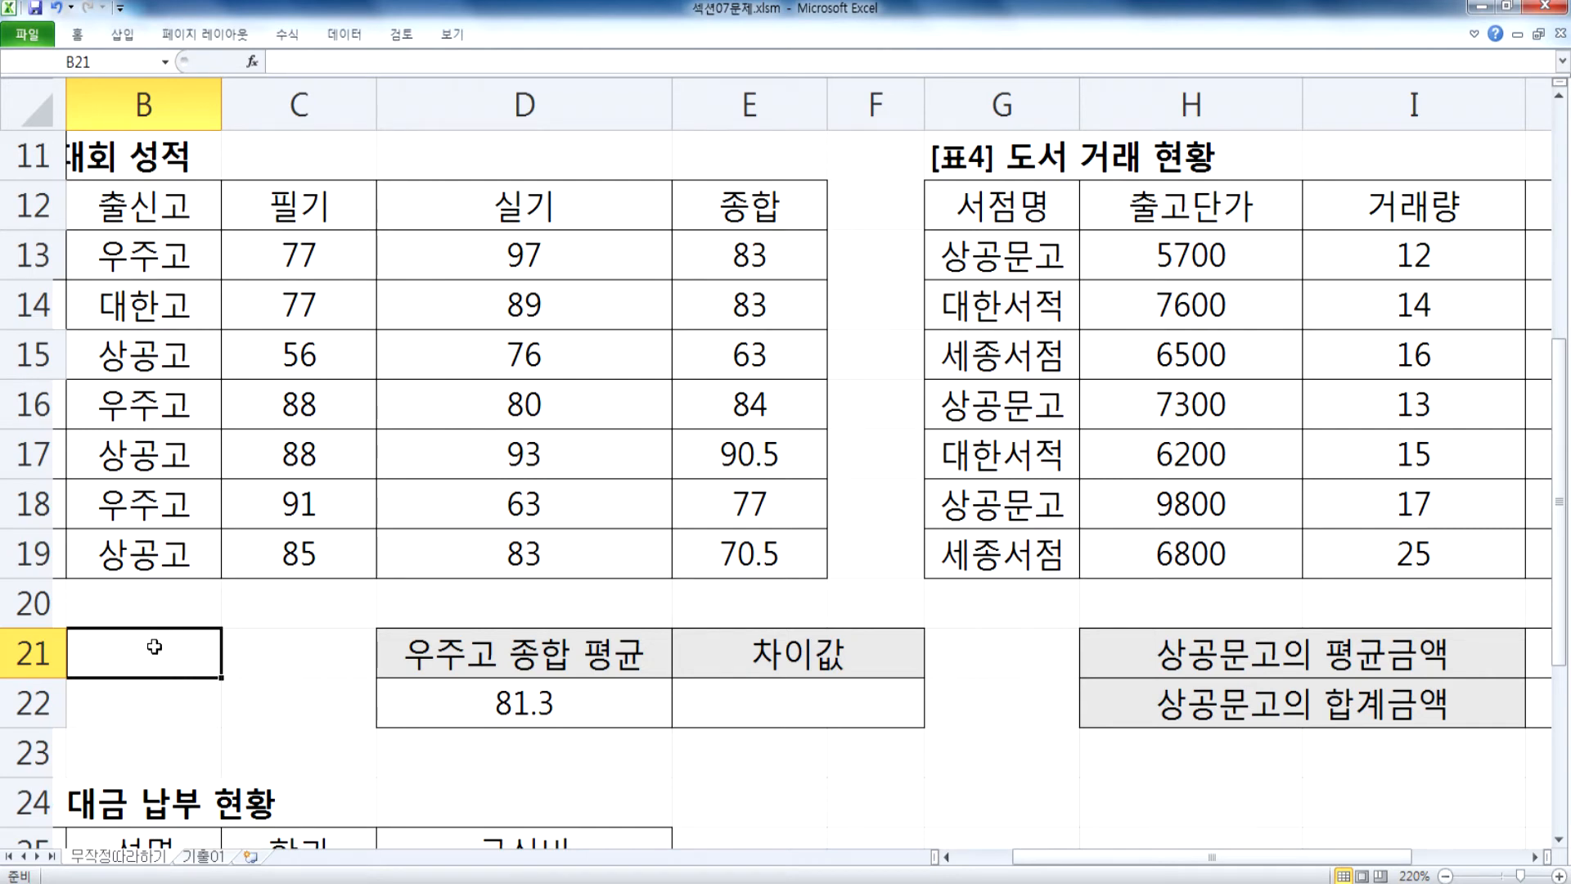
left_click_drag(155, 643, 232, 665)
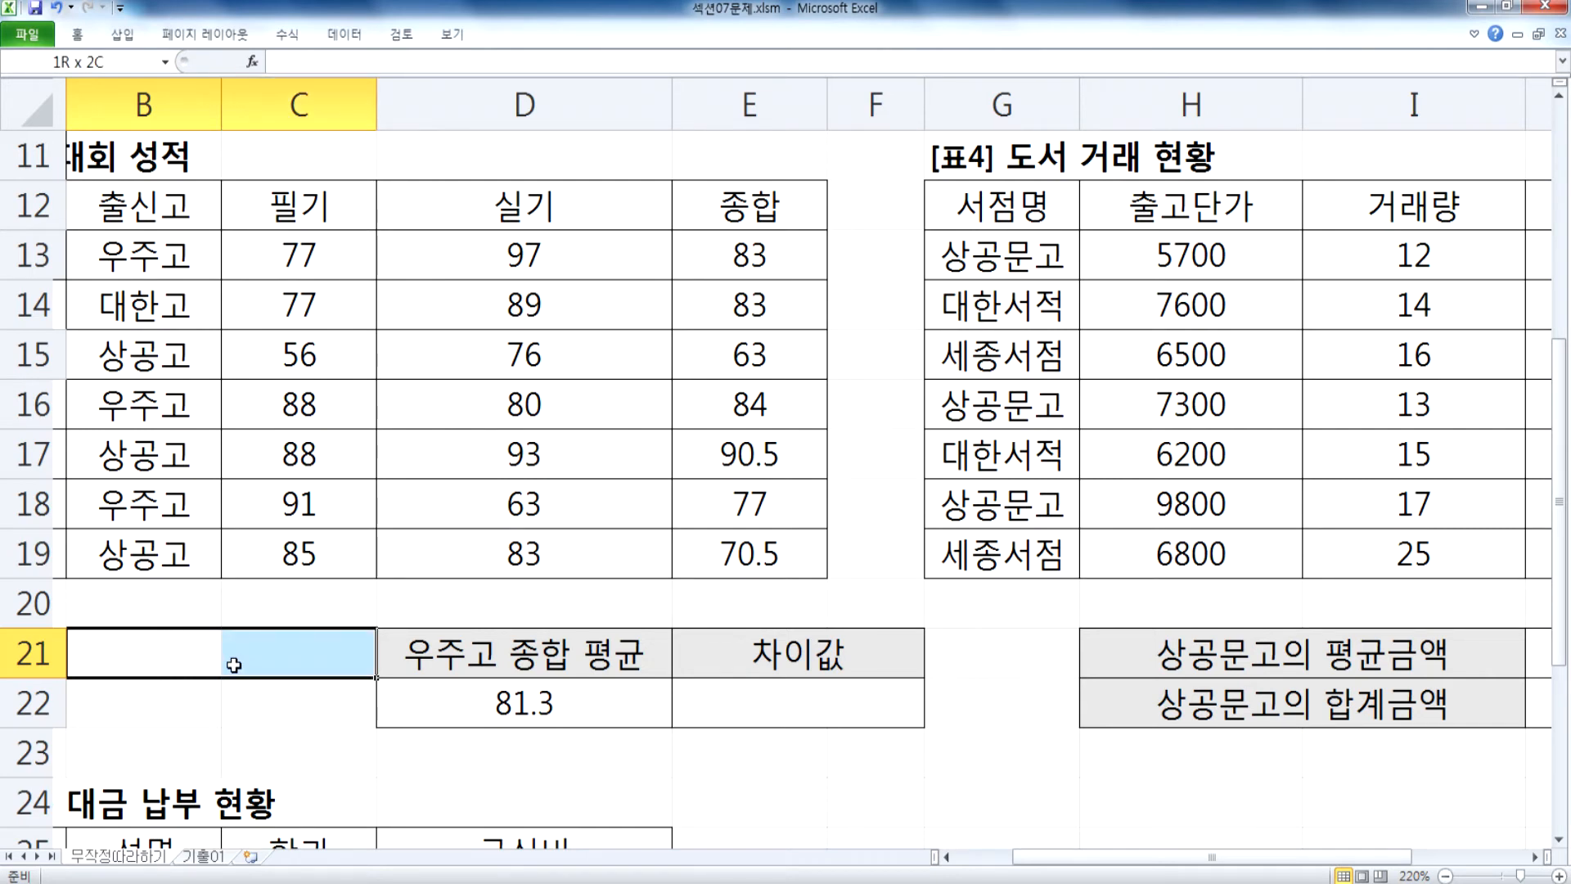
left_click_drag(234, 665, 229, 749)
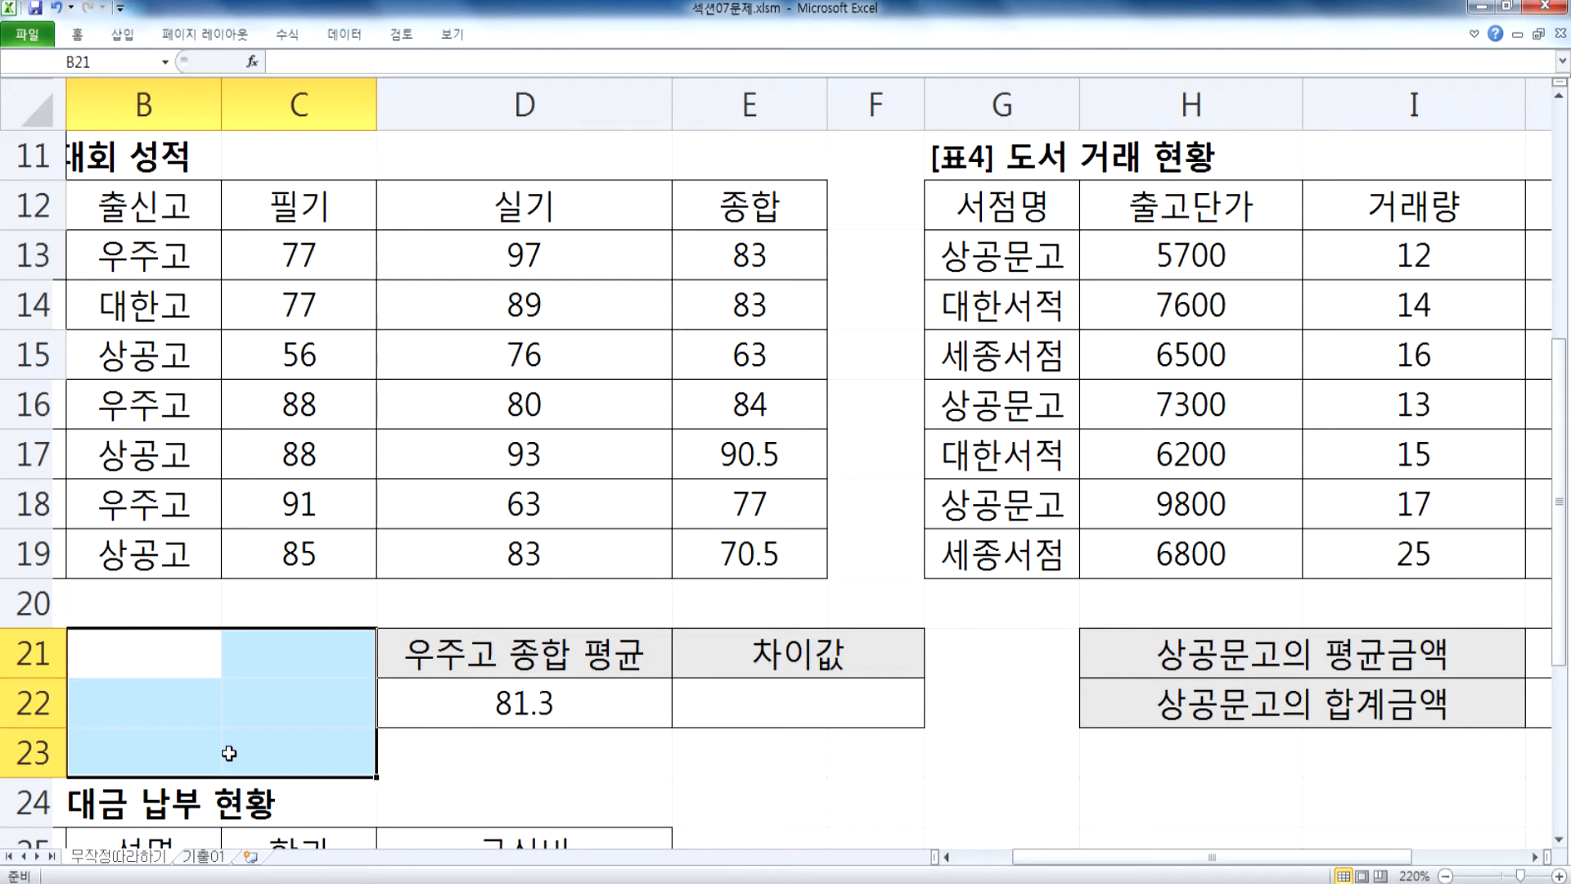
type("CNF")
key("BackSpace")
key("BackSpace")
key("BackSpace")
type("ㅊ투ㅠ")
key("Escape")
type("ㅊ투")
key("BackSpace")
key("BackSpace")
key("BackSpace")
type("출신고")
key("Return")
type("상공고")
key("Return")
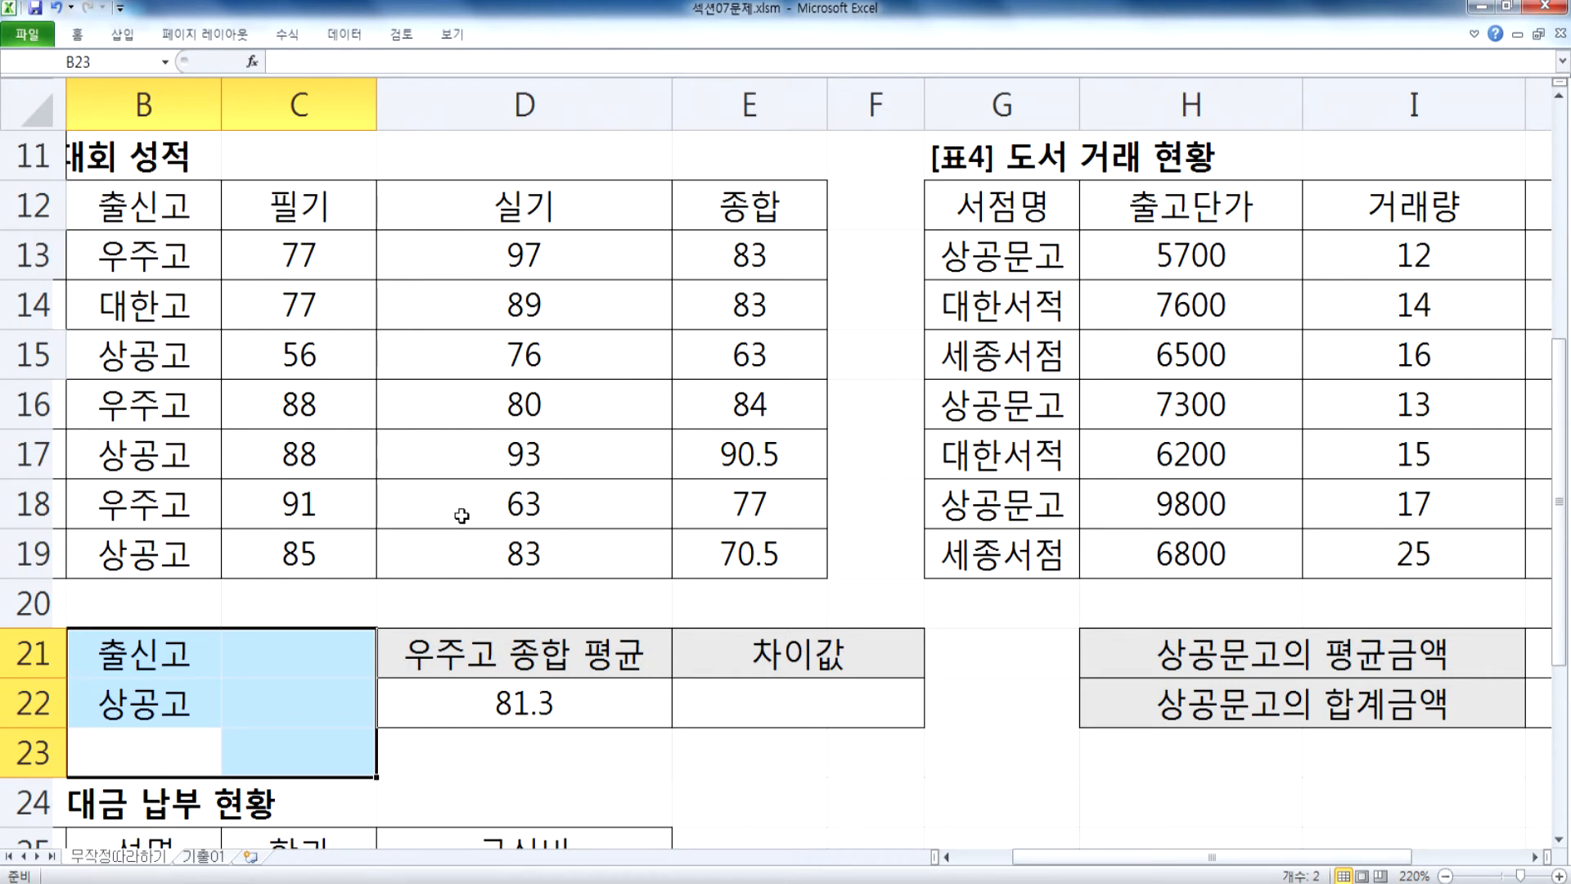
Step: Start a DMAX formula in the 차이값 cell E22 with A12:E19 as the database argument
left_click(747, 703)
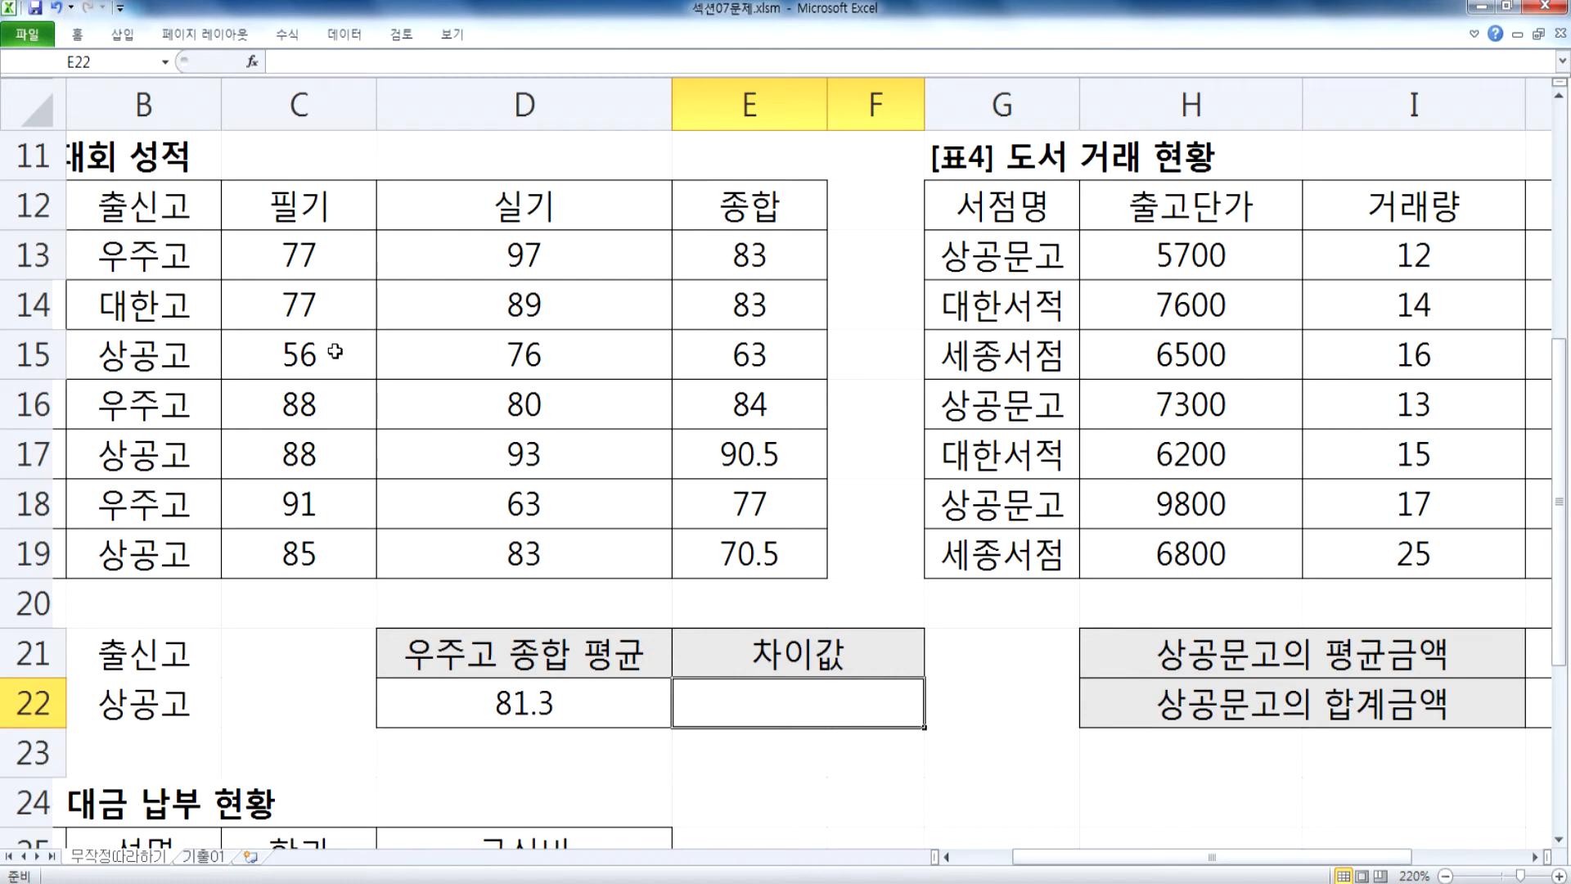
type("=ㅇ")
key("BackSpace")
type("D")
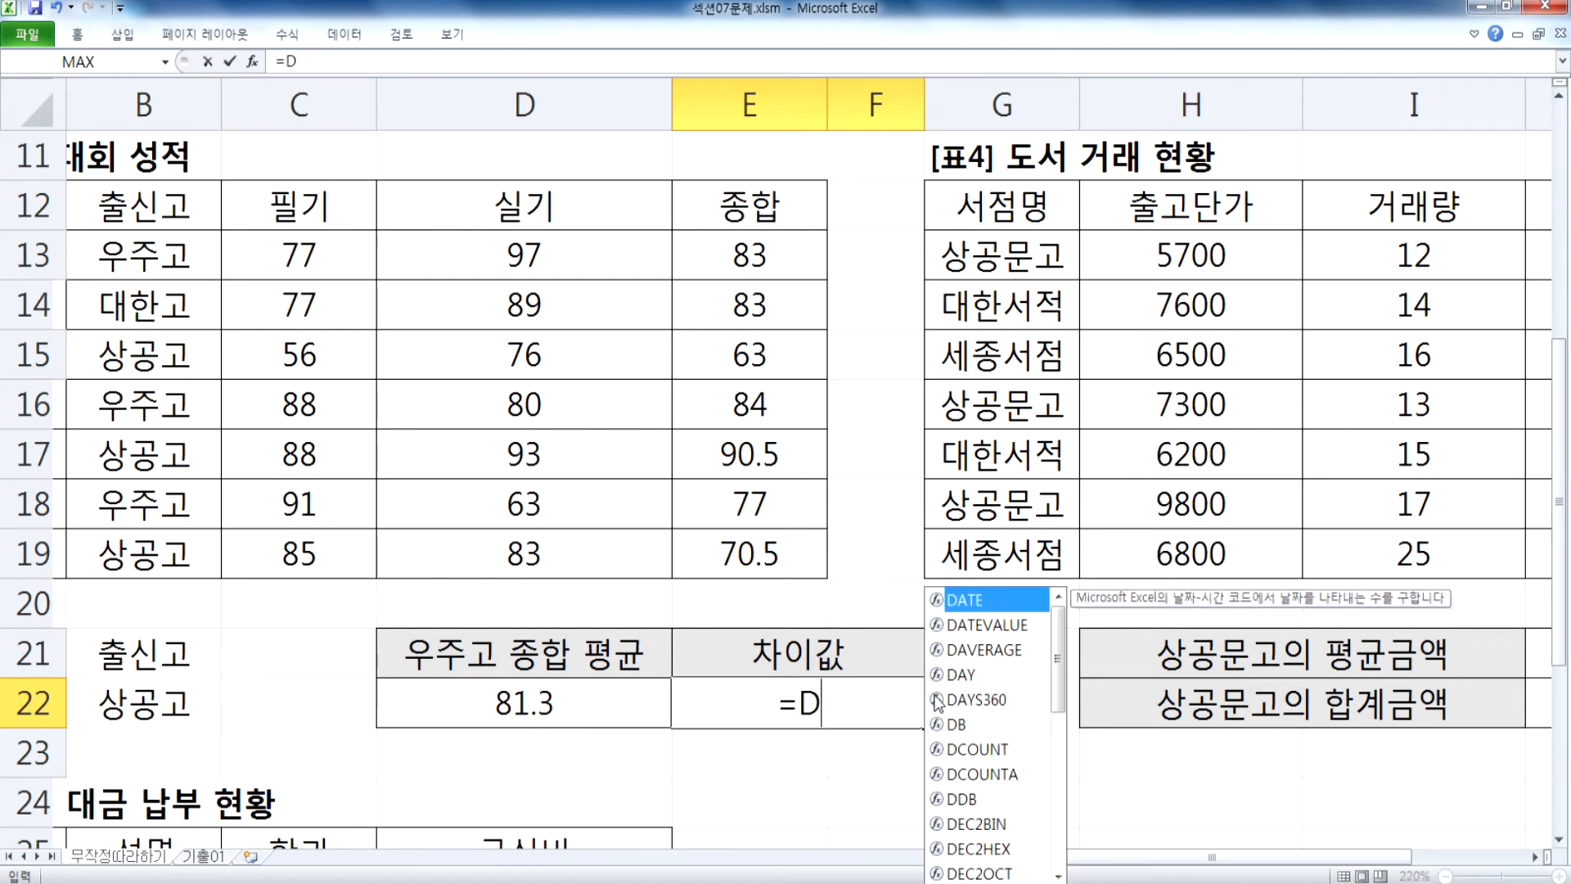
type("MA")
key("Tab")
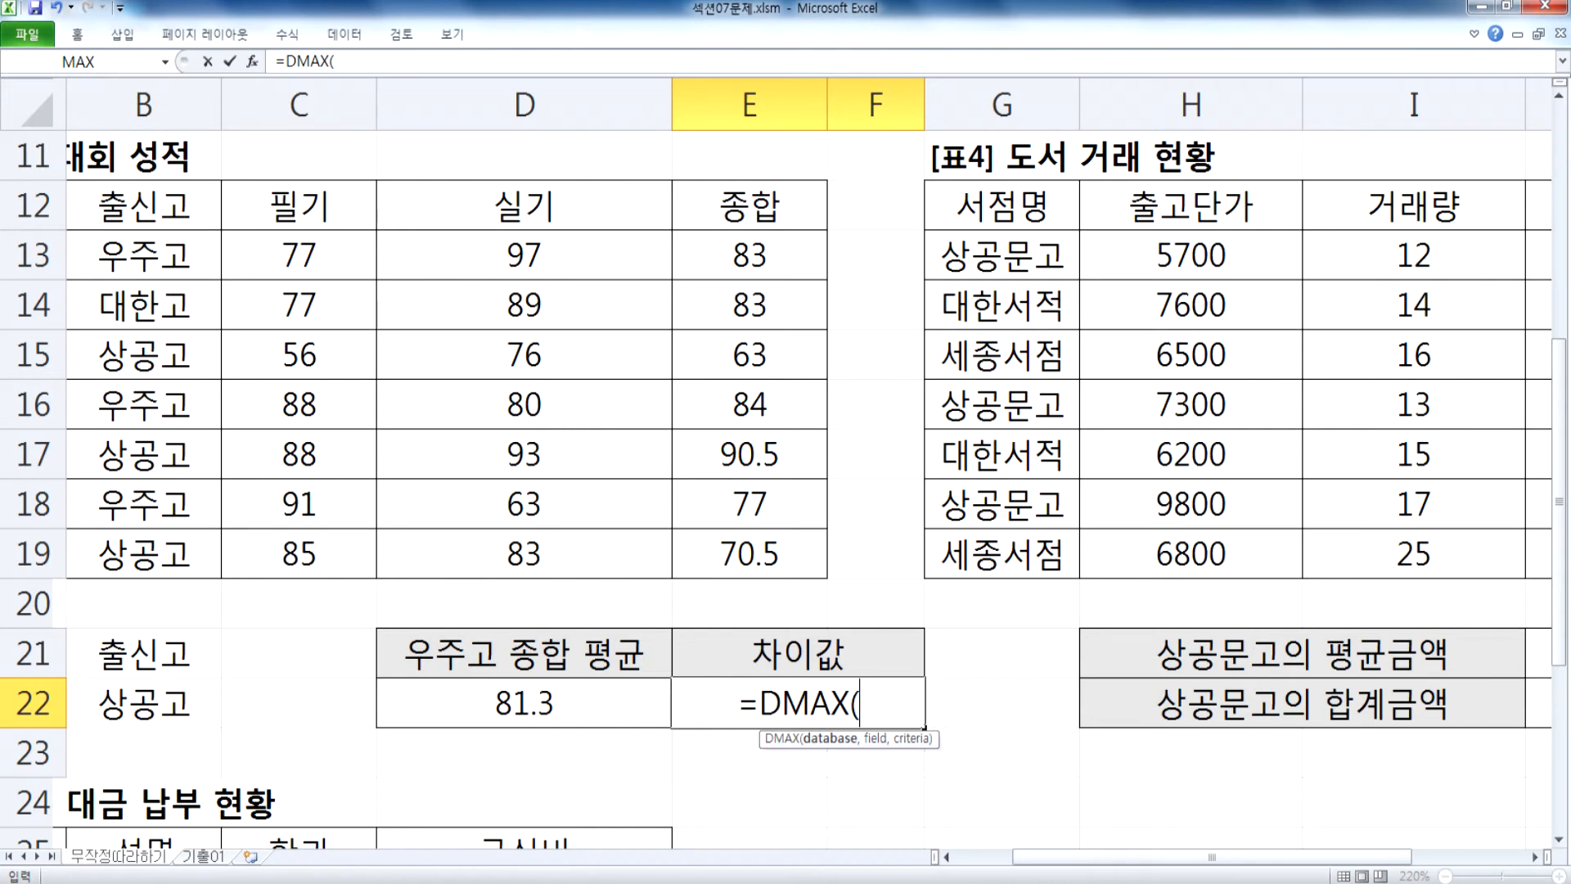
left_click_drag(1092, 857, 989, 858)
left_click_drag(155, 206, 471, 554)
left_click_drag(318, 215, 438, 554)
left_click_drag(203, 217, 798, 585)
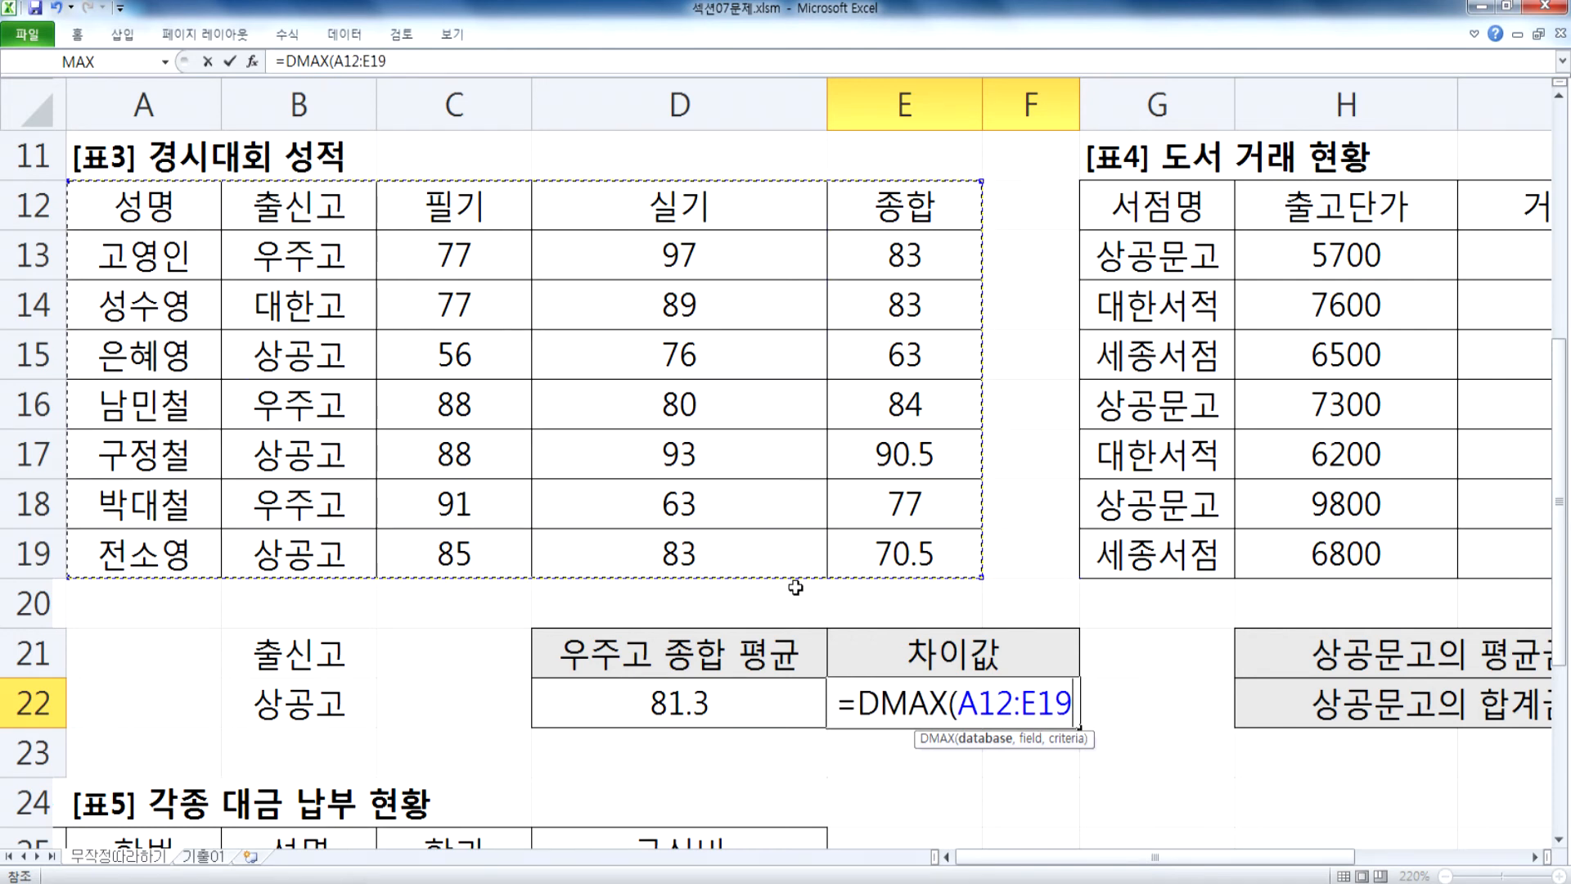
type(",")
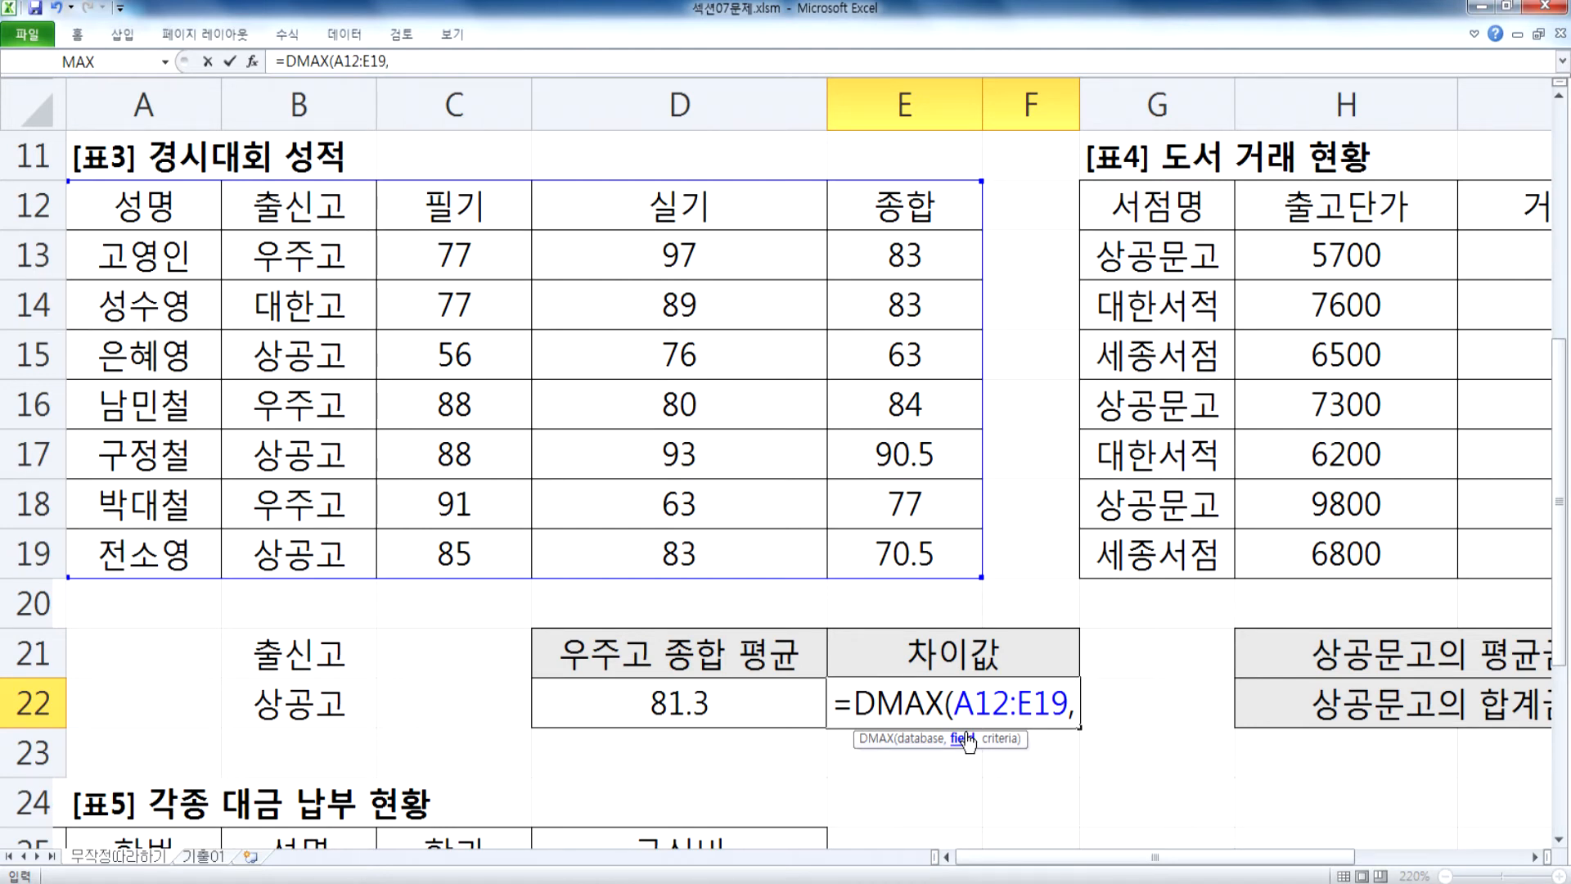
Step: Complete the DMAX formula with C12 as the field and B21:B22 as the criteria
left_click(495, 202)
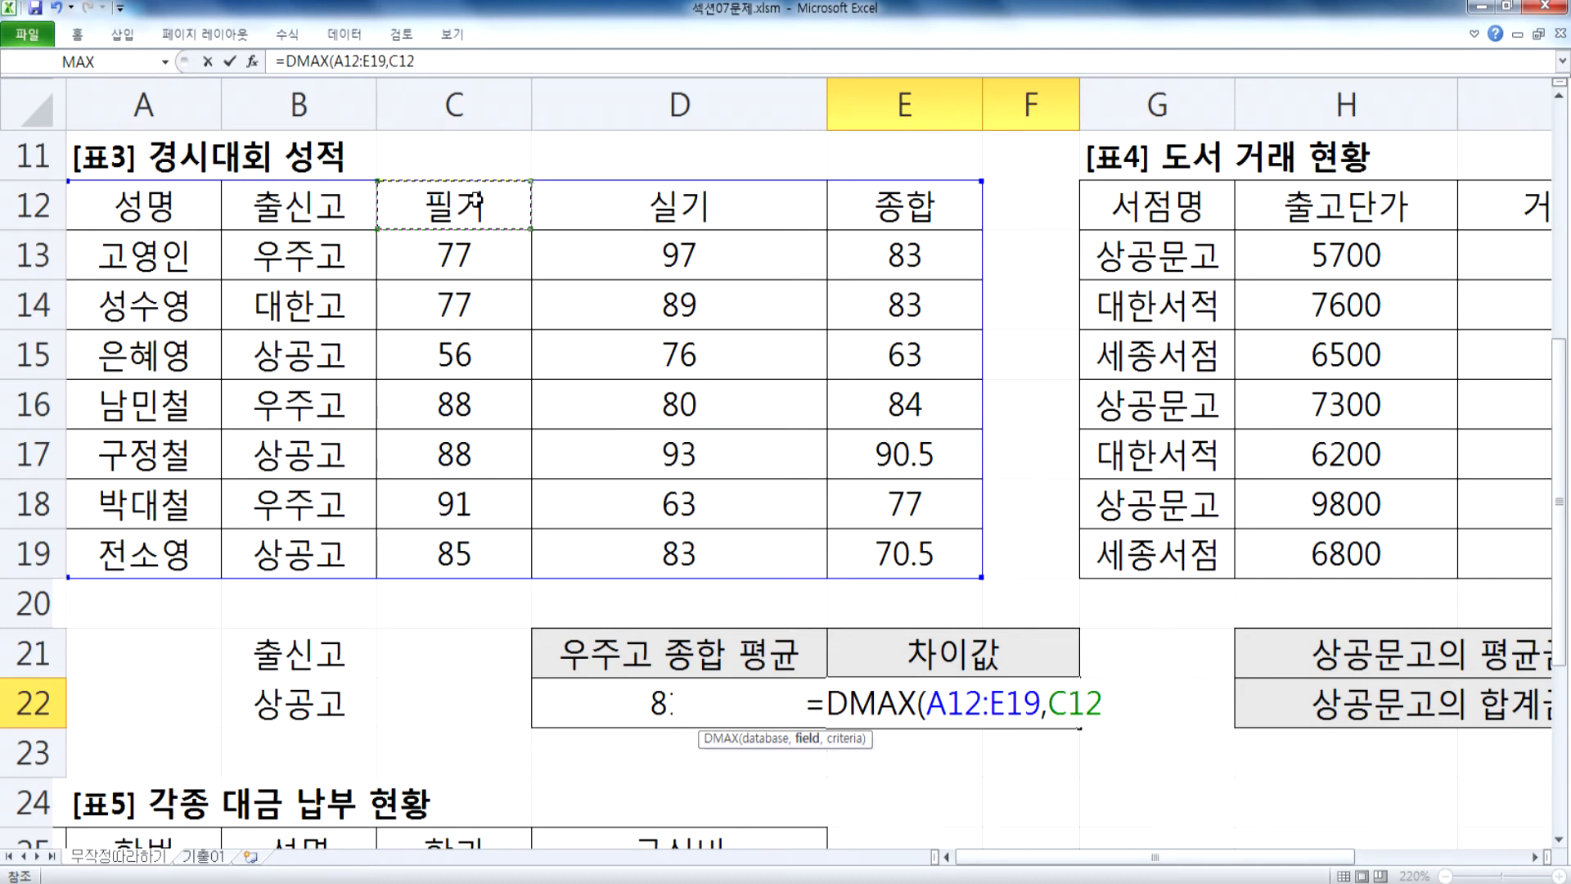
type(",")
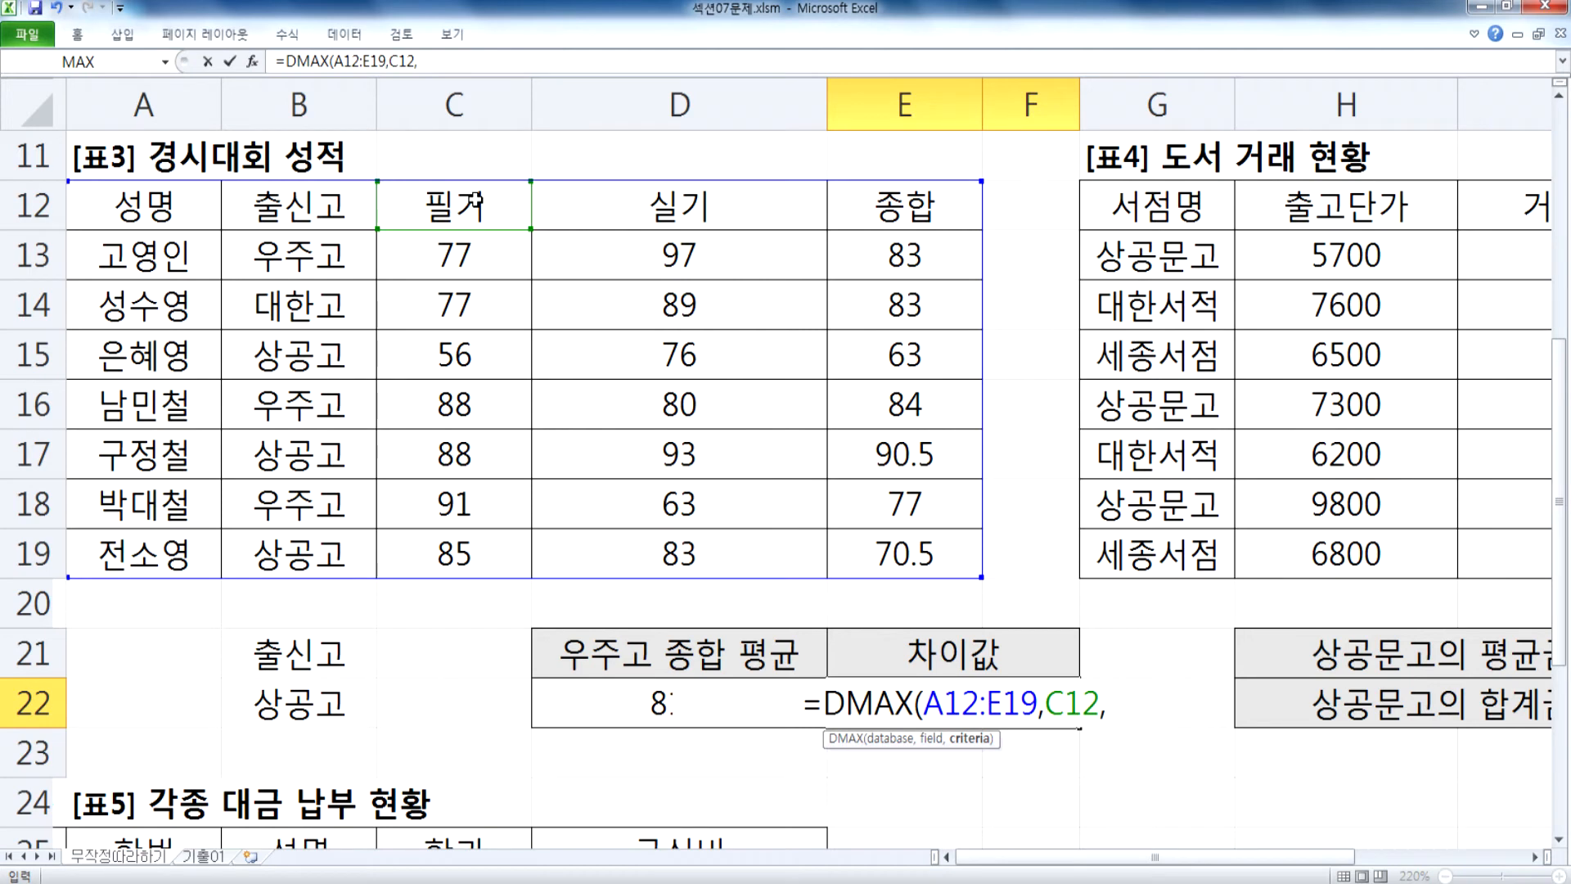
left_click_drag(297, 209, 297, 256)
scroll(335, 610, "down", 1)
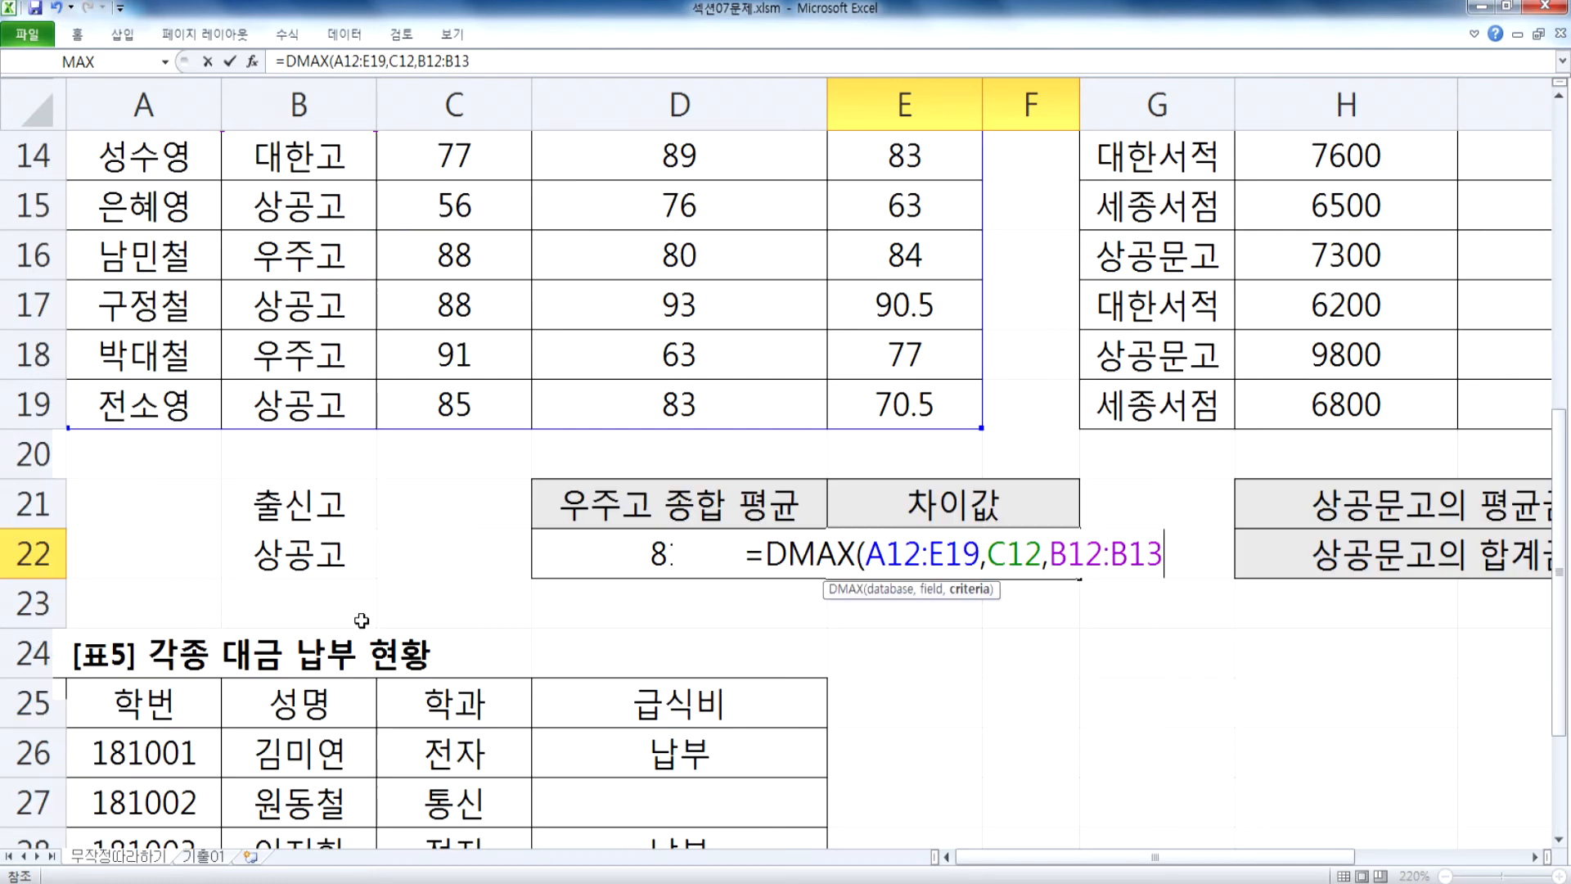
left_click(330, 504)
left_click_drag(330, 503, 323, 544)
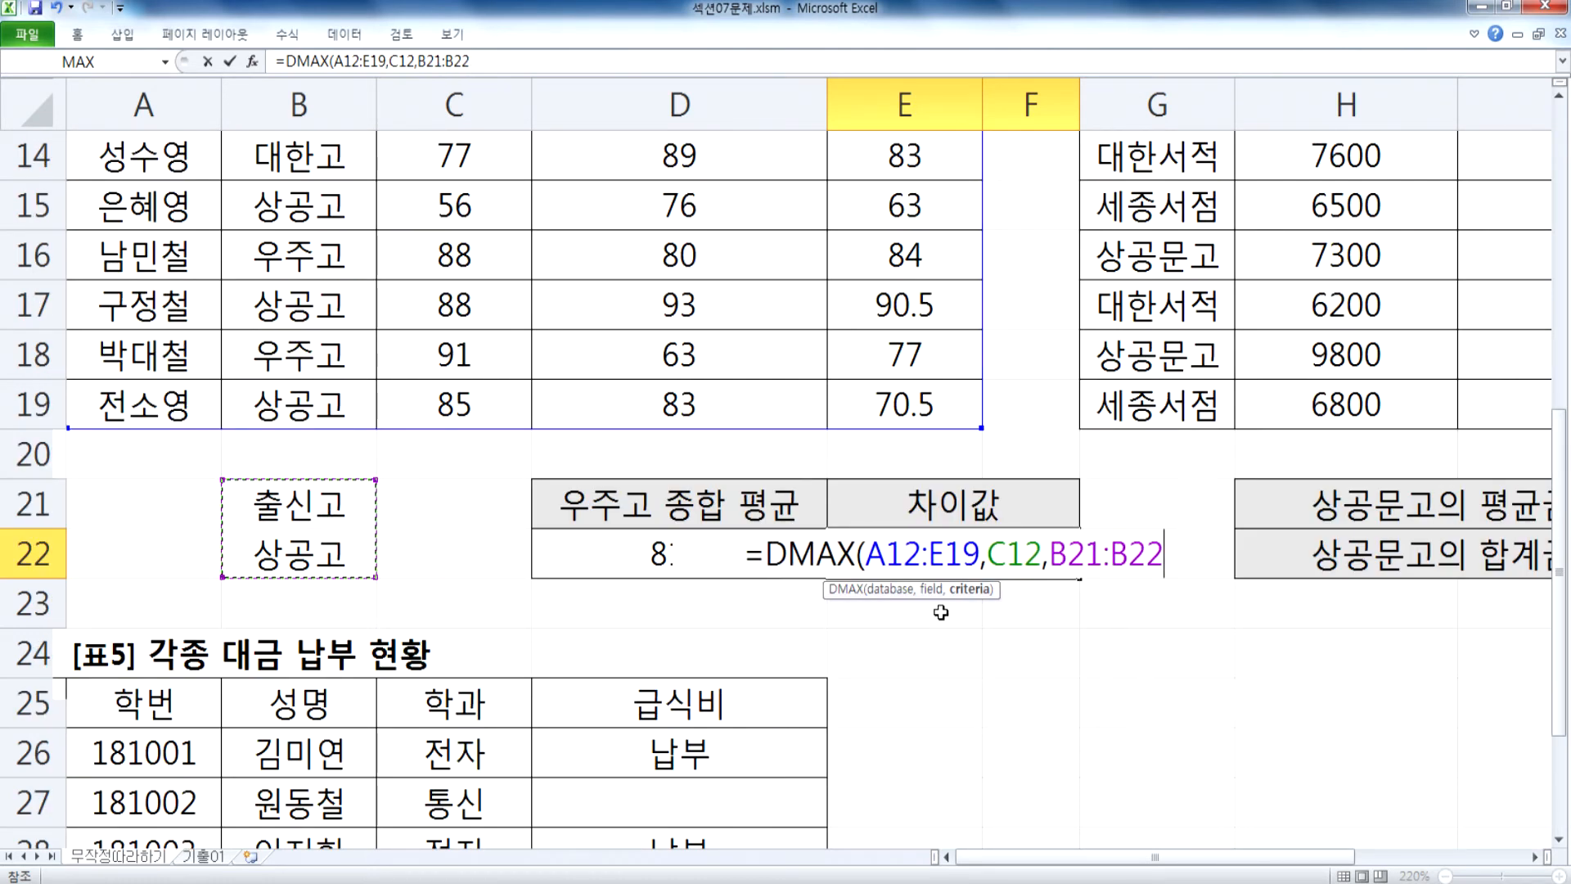
type(")")
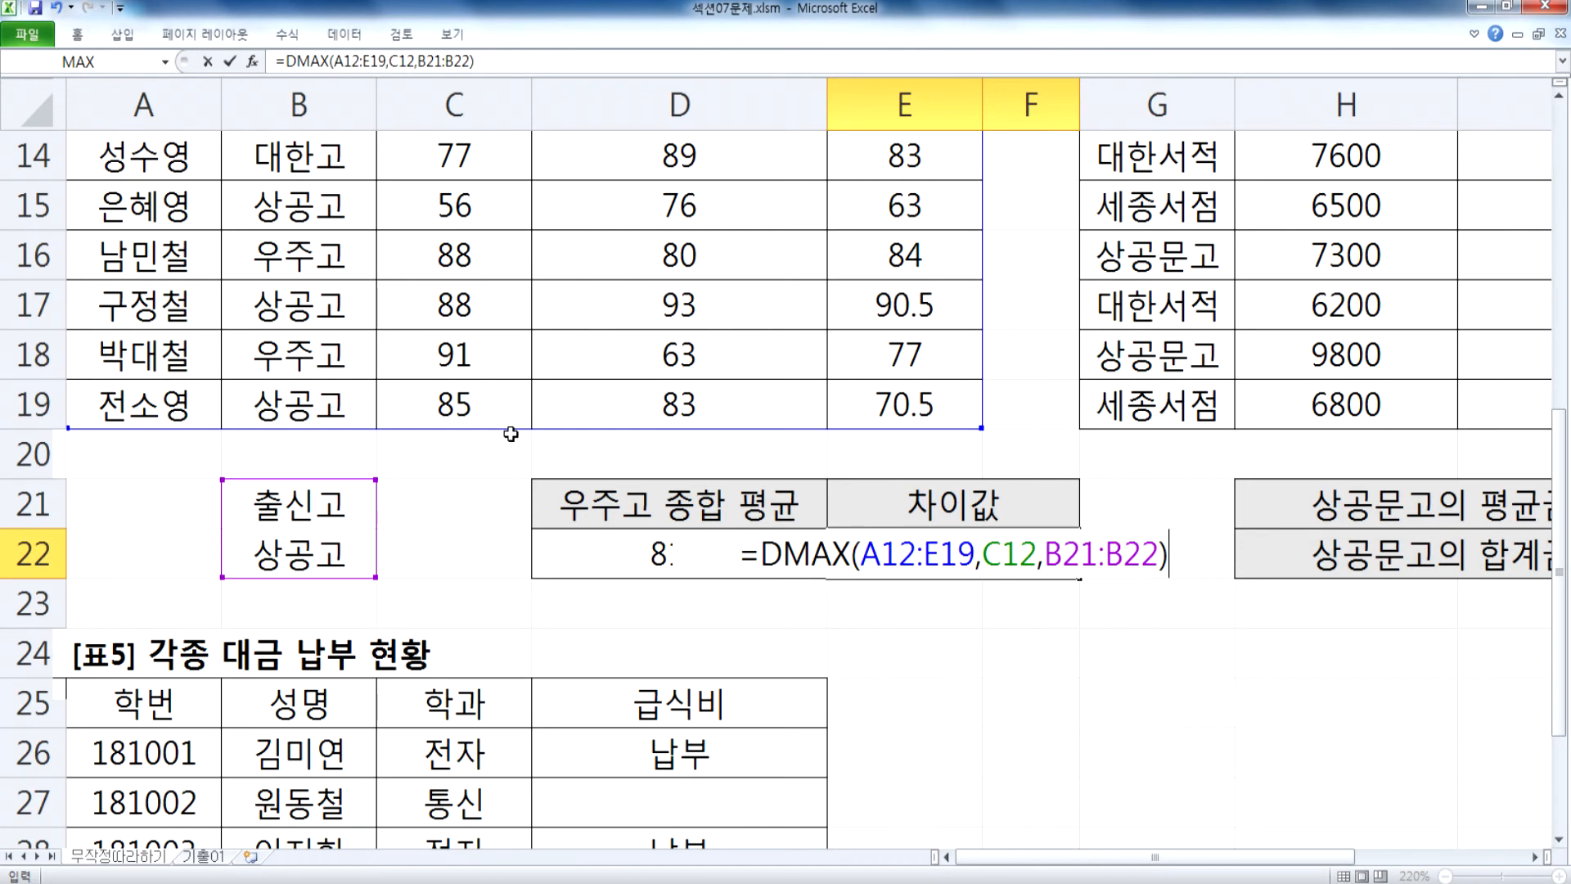
key("Return")
Step: Highlight the three 상공고 rows' 출신고 and 필기 cells together and compare their scores with the E22 result
scroll(309, 381, "up", 1)
left_click_drag(276, 348, 465, 361)
left_click_drag(315, 450, 414, 452)
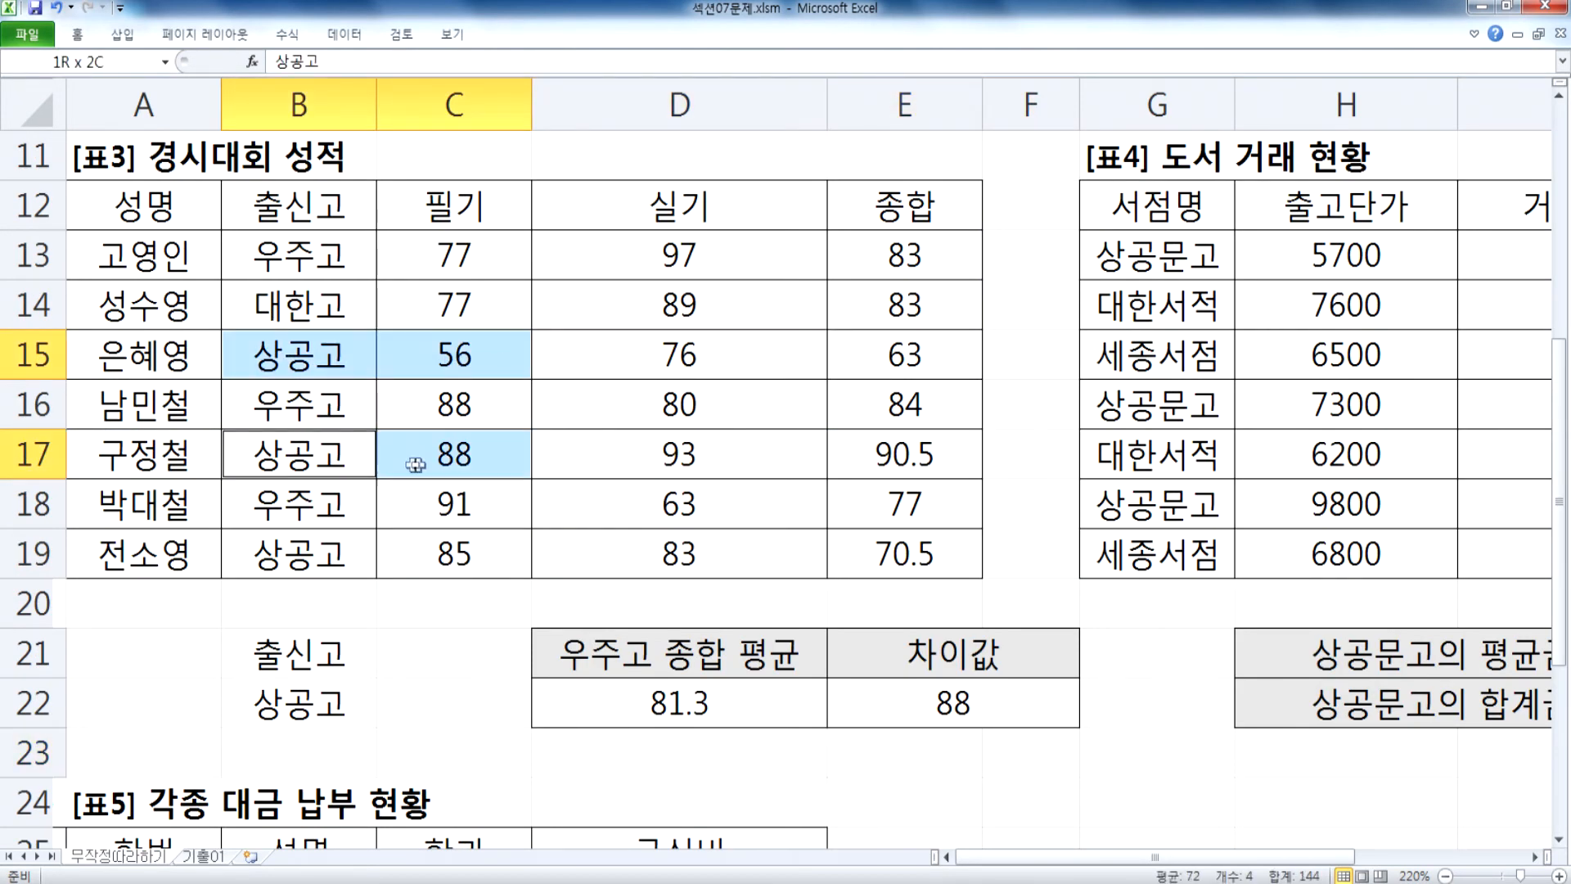
left_click_drag(332, 545, 434, 555)
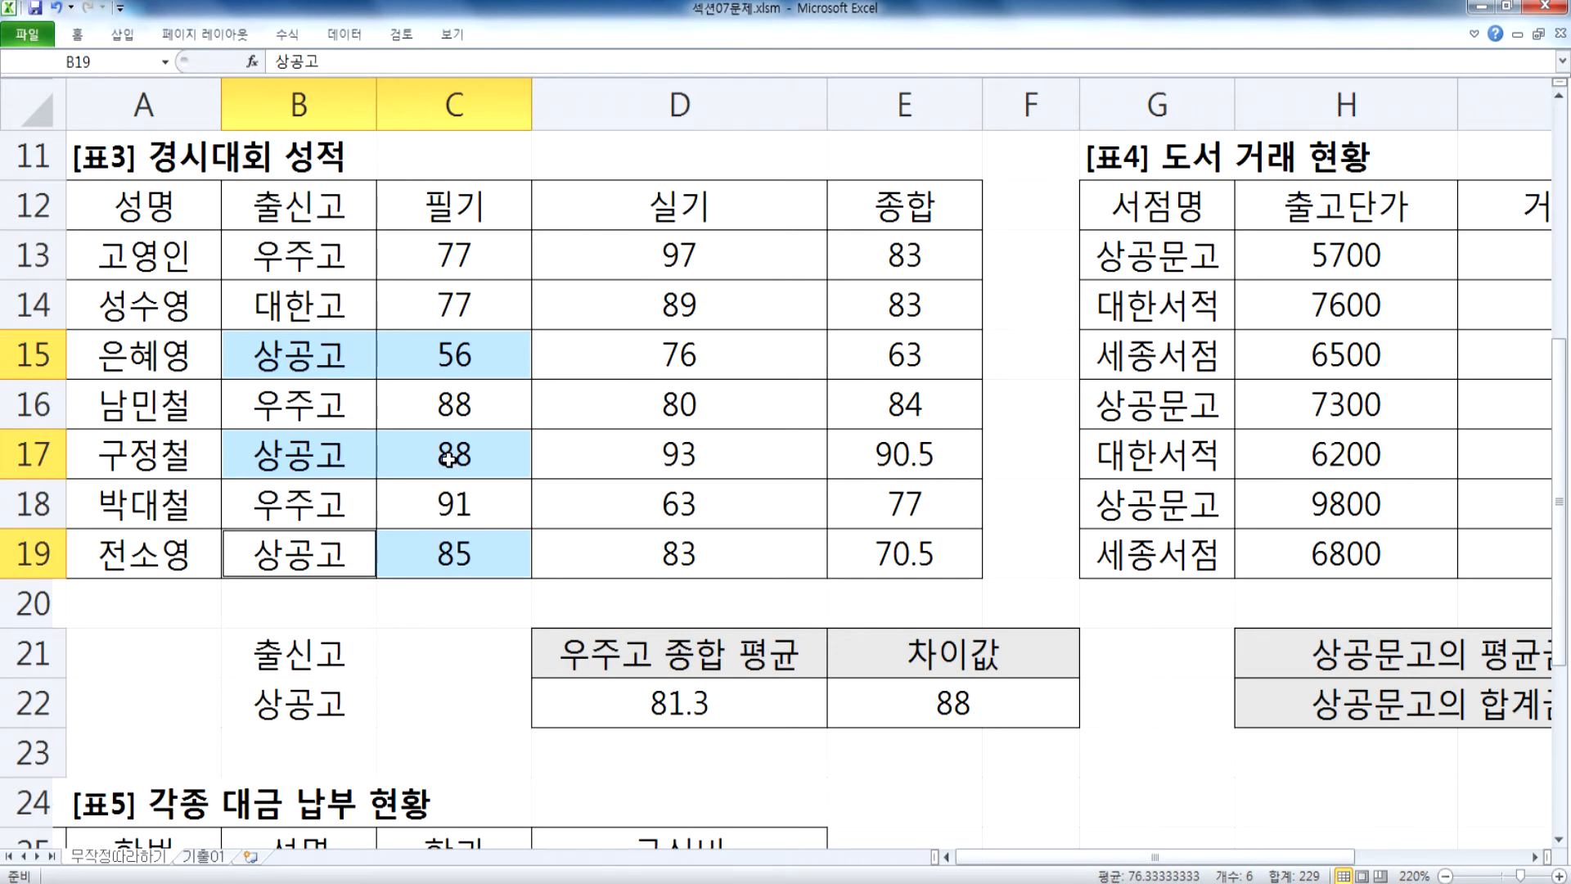
left_click(968, 715)
Step: In Notepad, add the line 문제4) 출신고가 "상공고"인 학생 중에서 필기의 최고점수와 최저점수의 차이를 계산
key("alt+Tab")
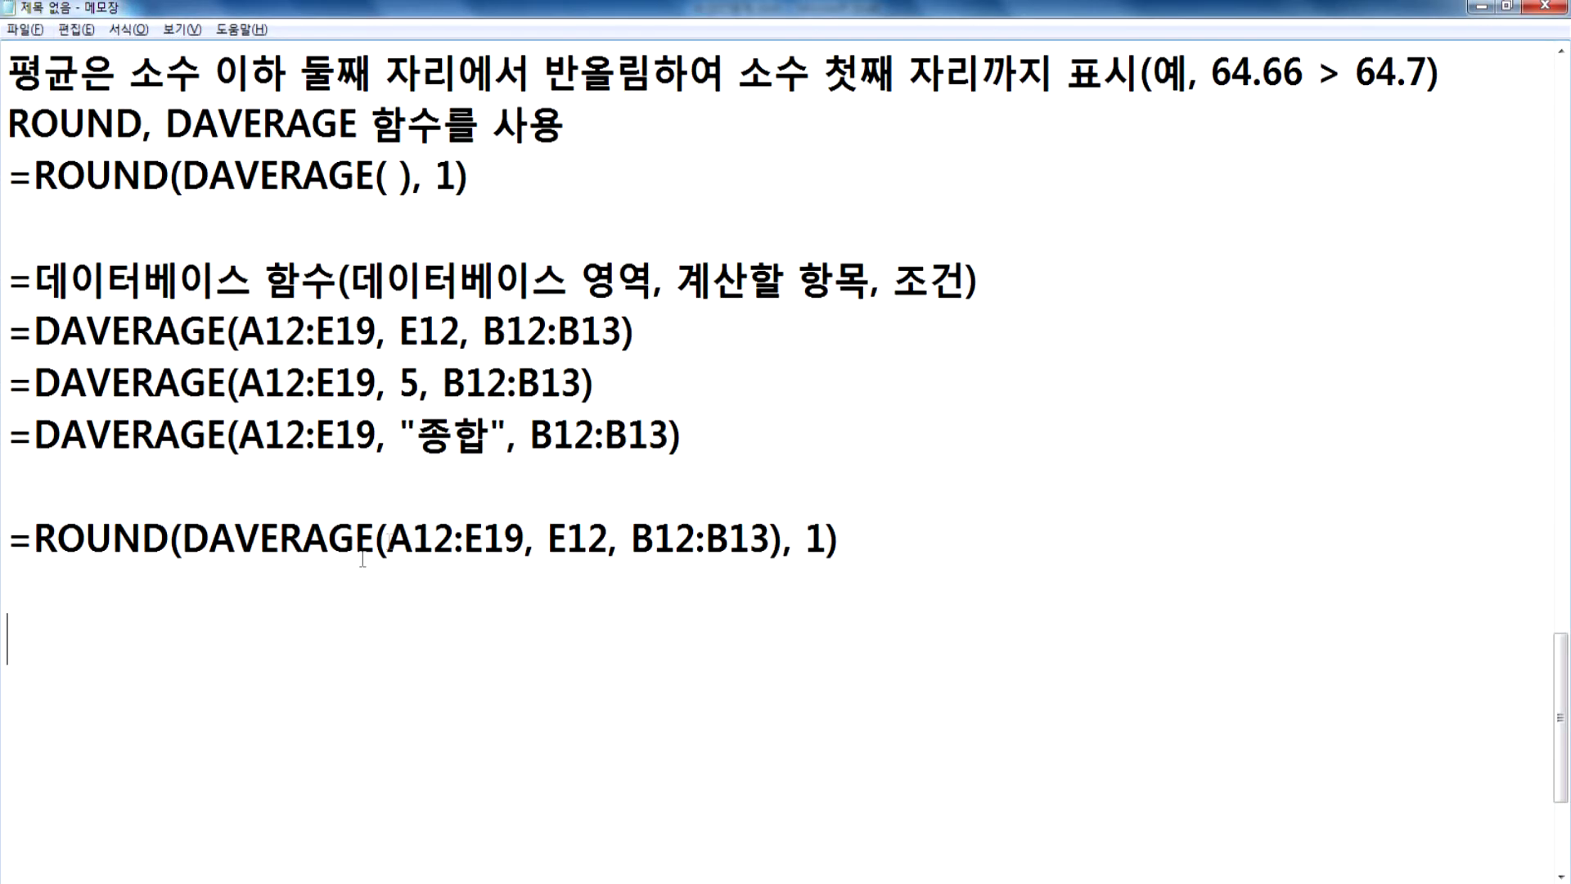
type("문제4) 출신곡")
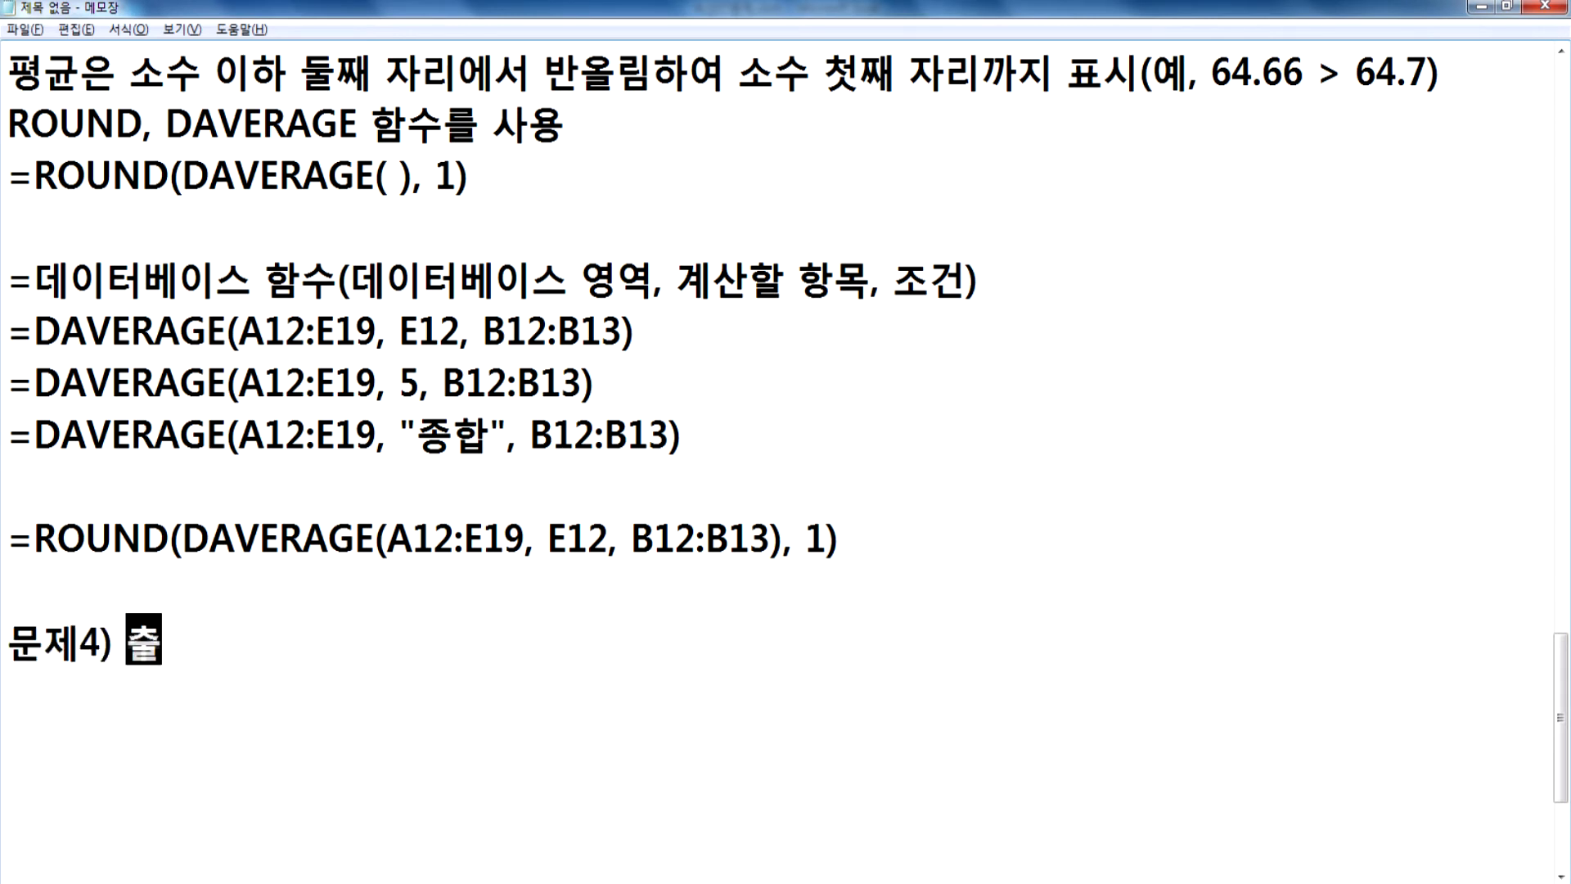
type("\"서ㅏ")
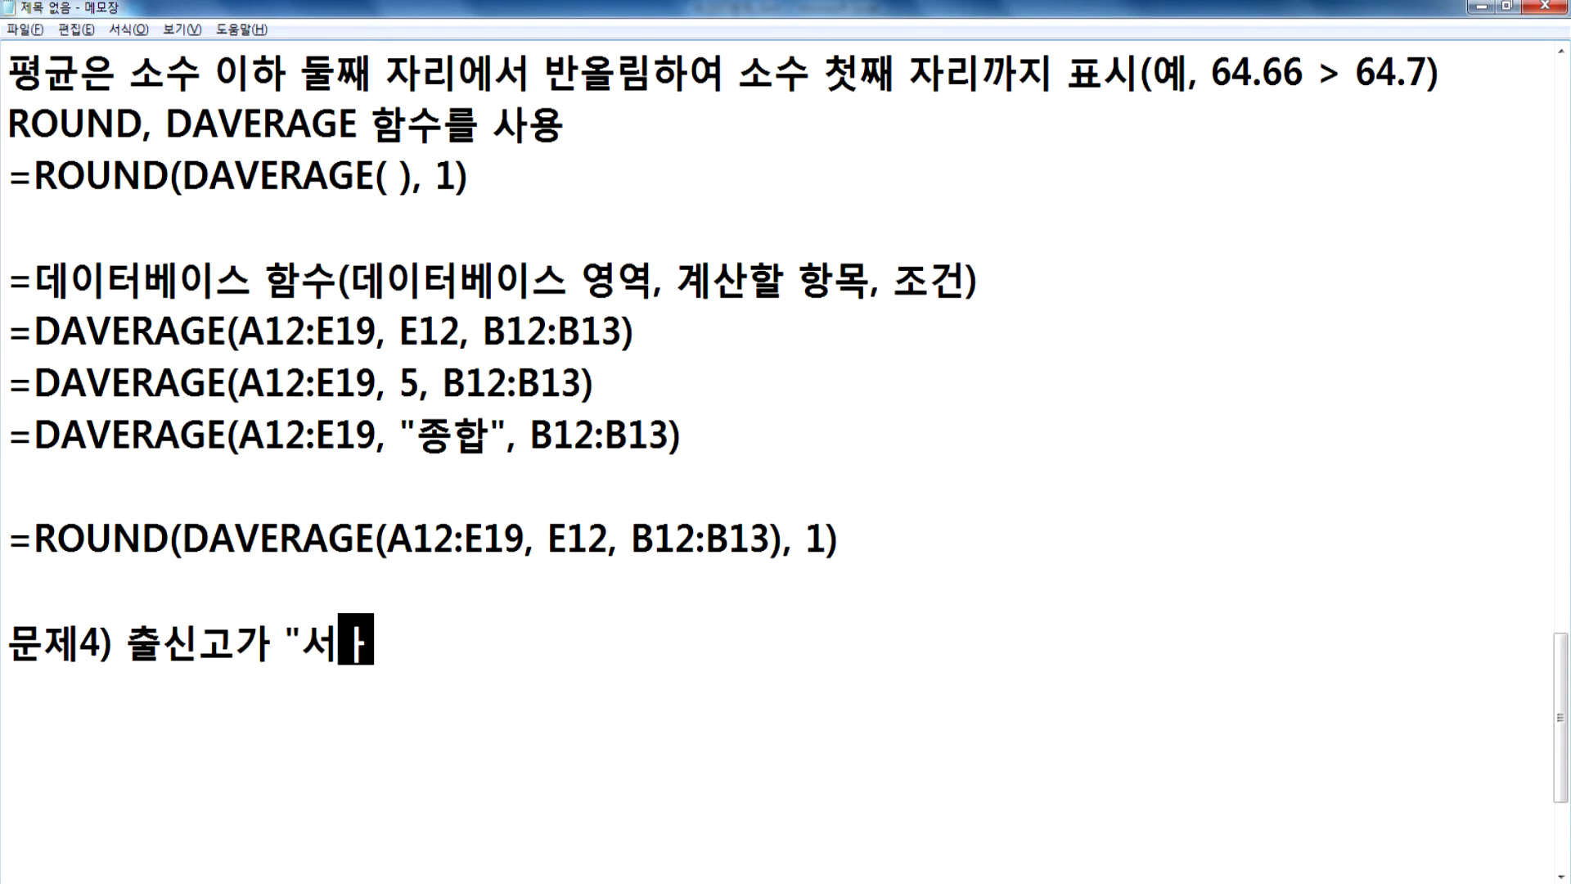
key("BackSpace")
key("BackSpace")
type("ㅏㅇㄱㅗㅇㄱㅗ\"")
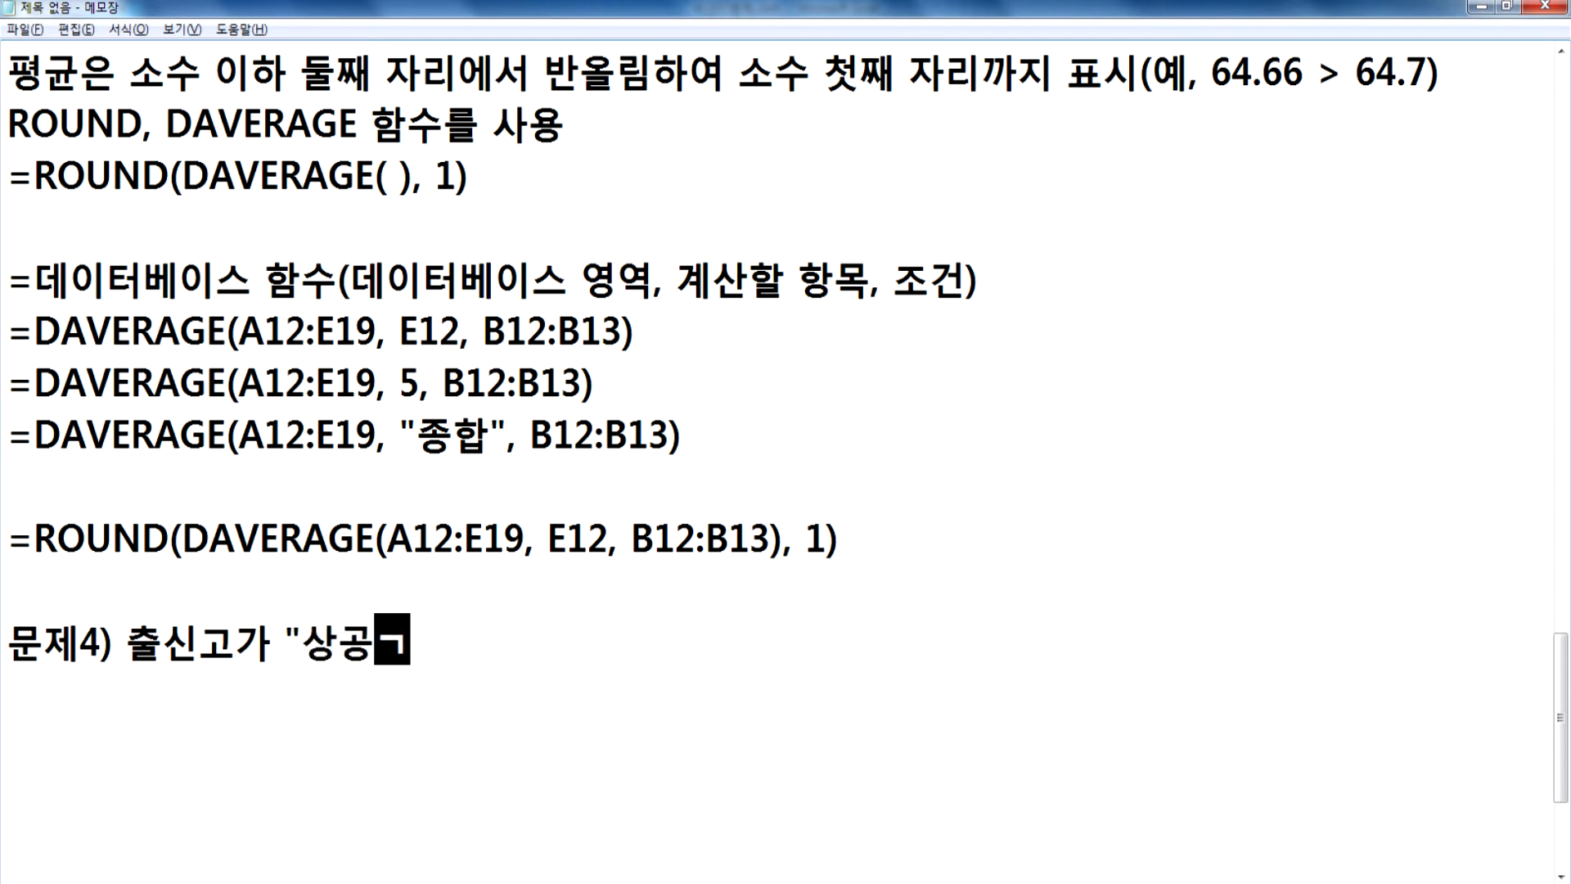
type("ㅇㅣㄴ ")
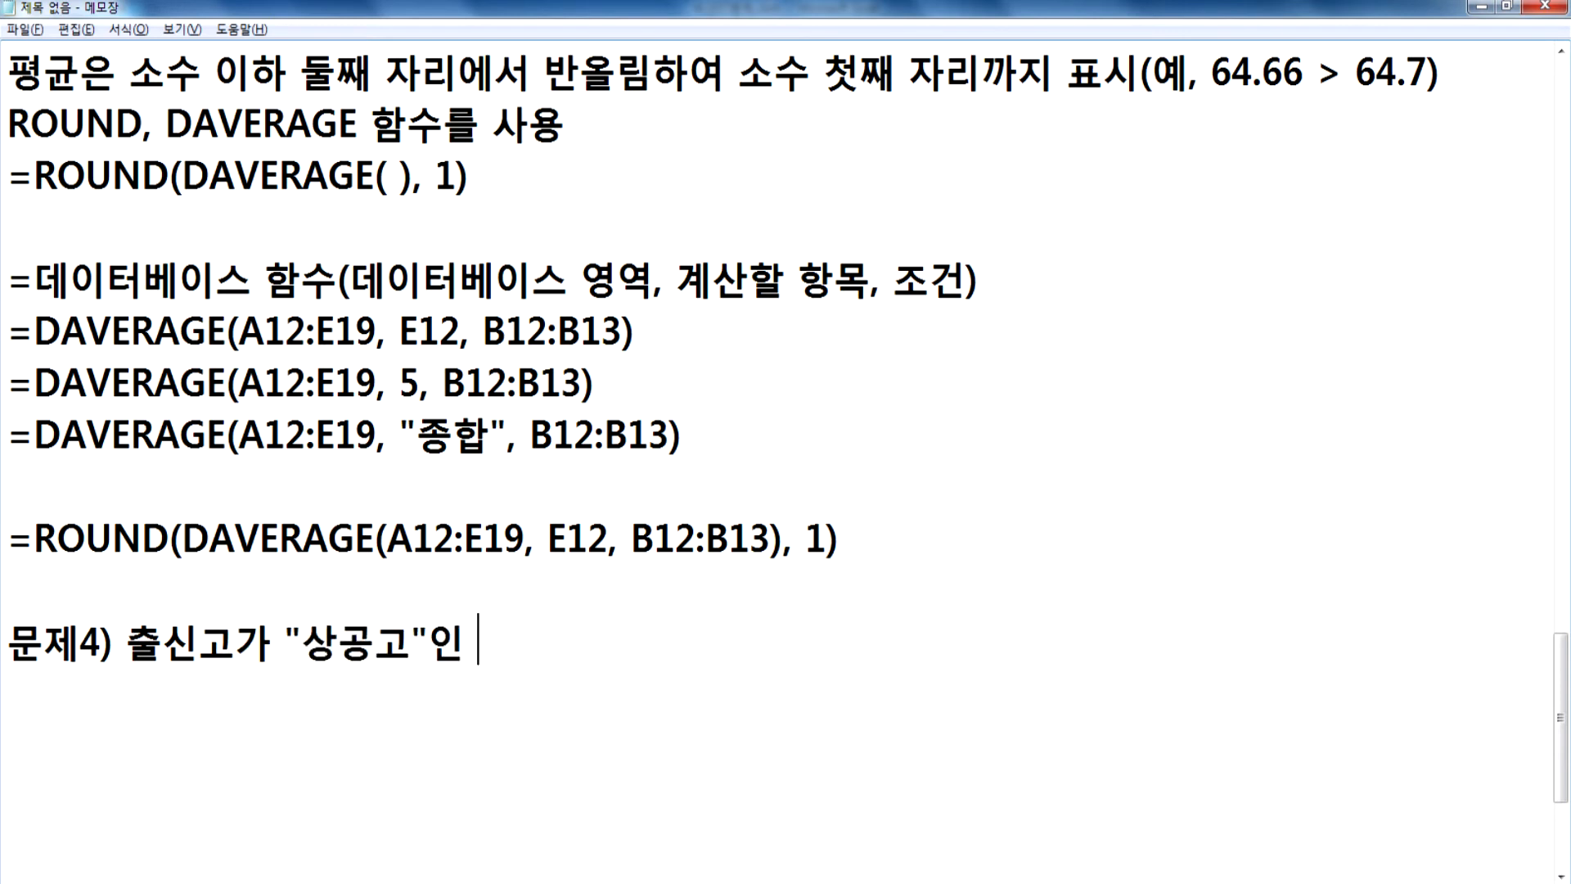
type("ㅎㅏㄱㅅㅐㅇ ㅈㅜㅇㅇㅔㅅ")
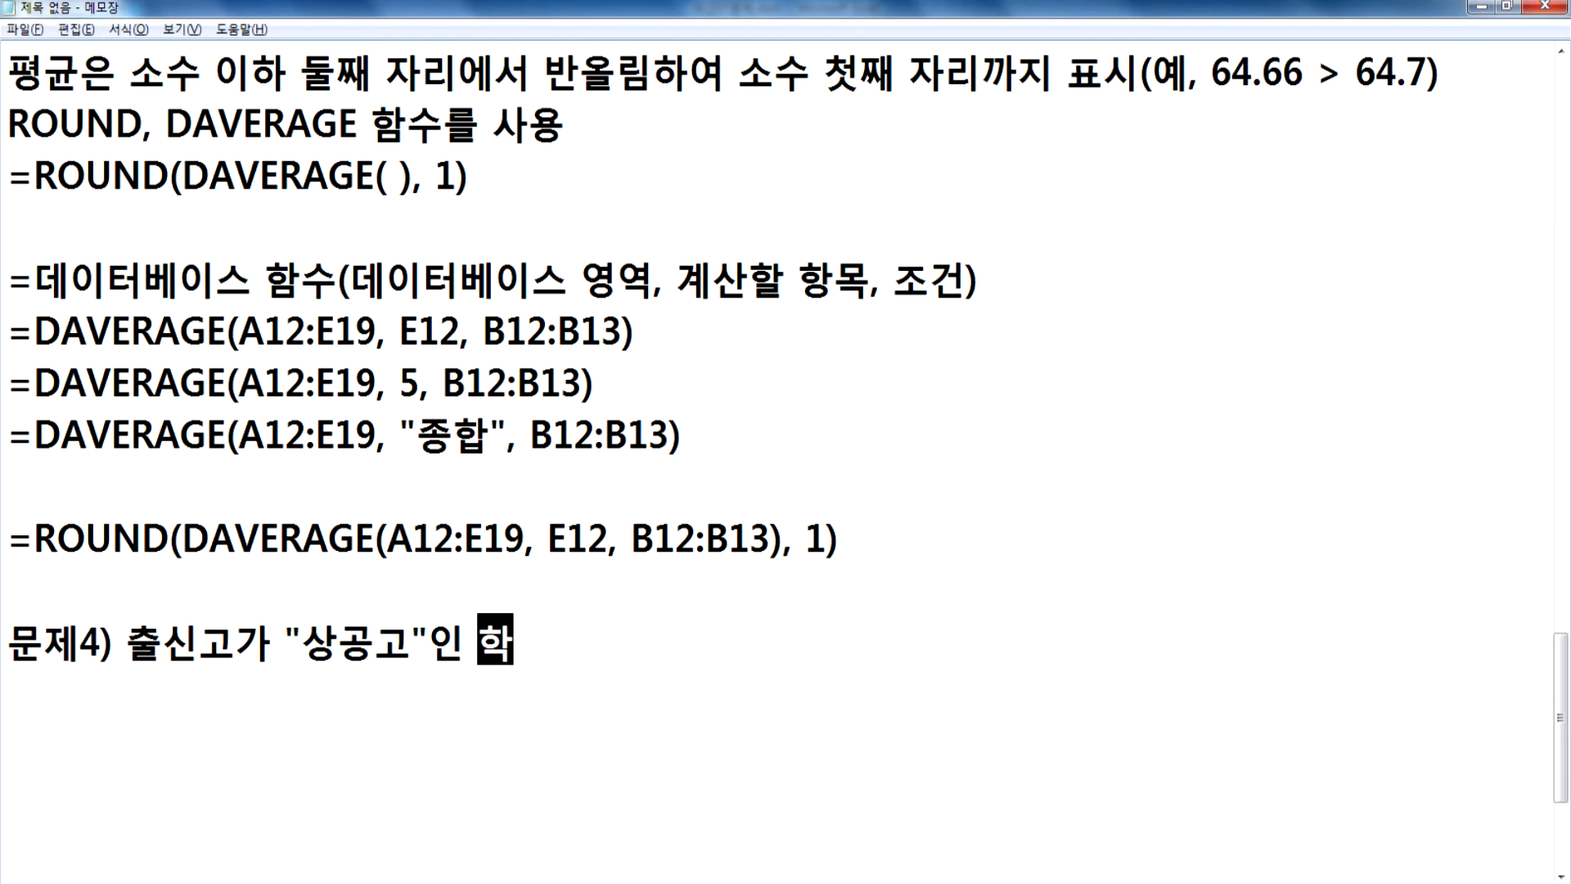
type("ㅓ ")
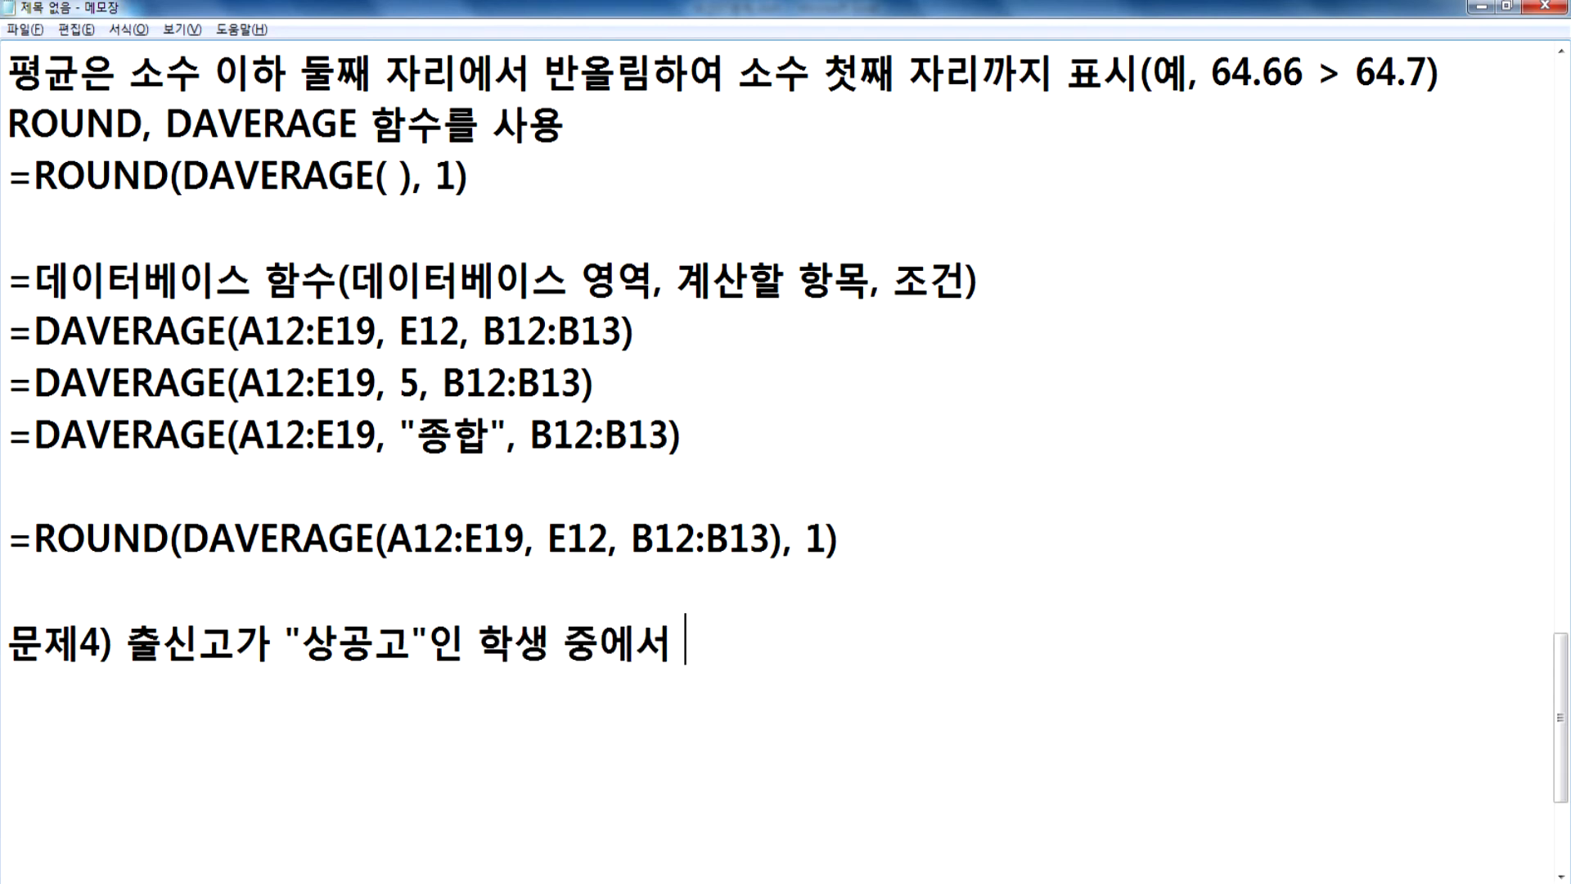
type("ㅍㅣㄹㄱㅣㅇㅡㅣ ")
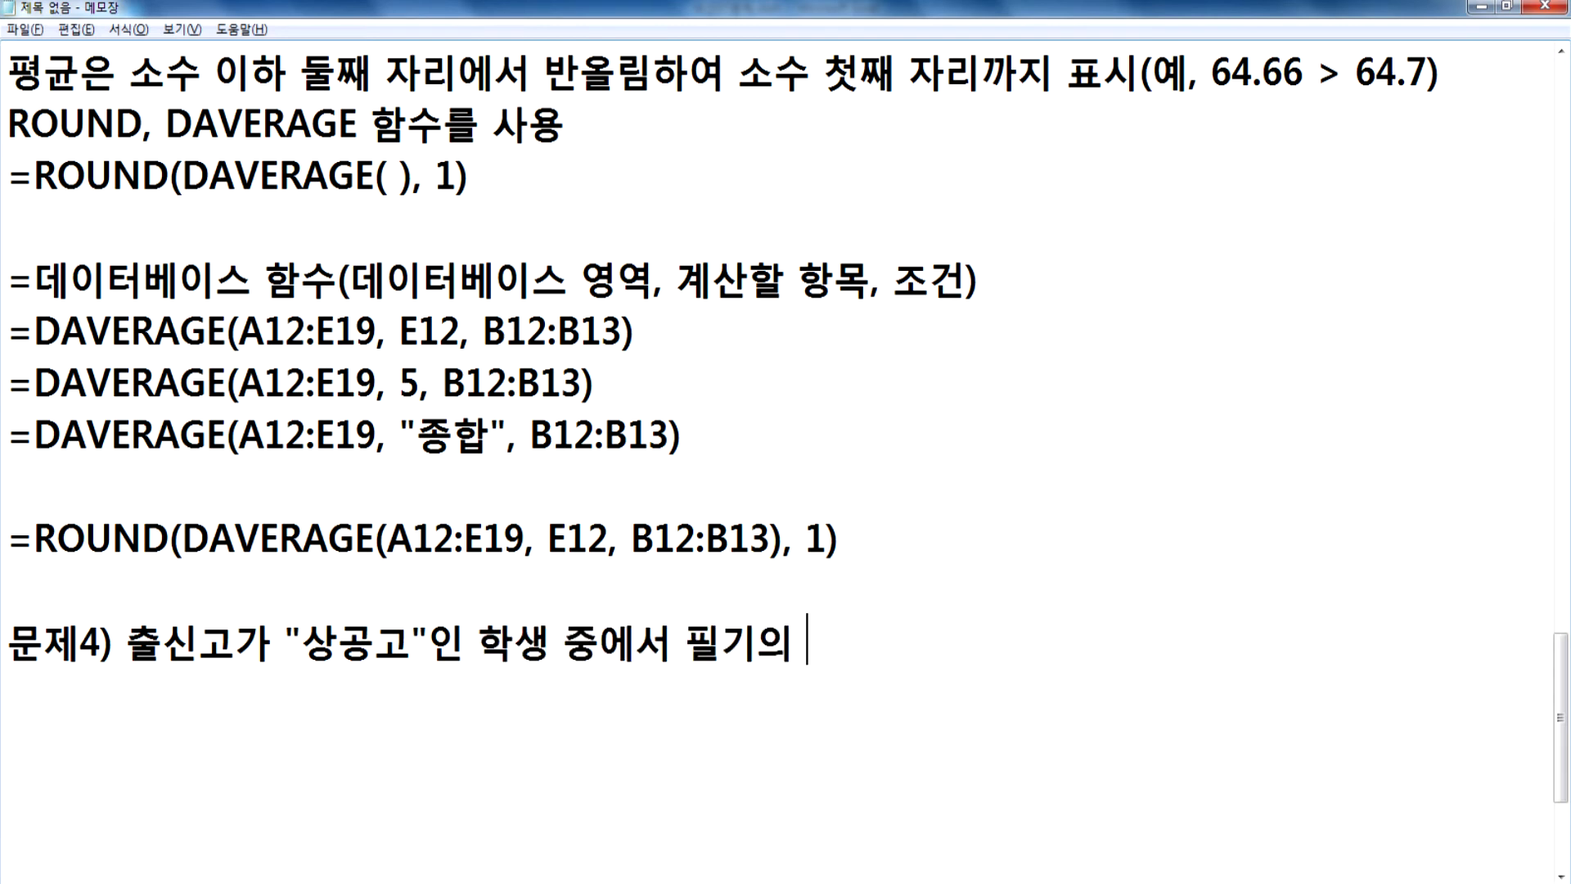
type("ㅊㅗㅣㄱㅗㅈㅓㅁㅅㅜㅇㅗㅏ")
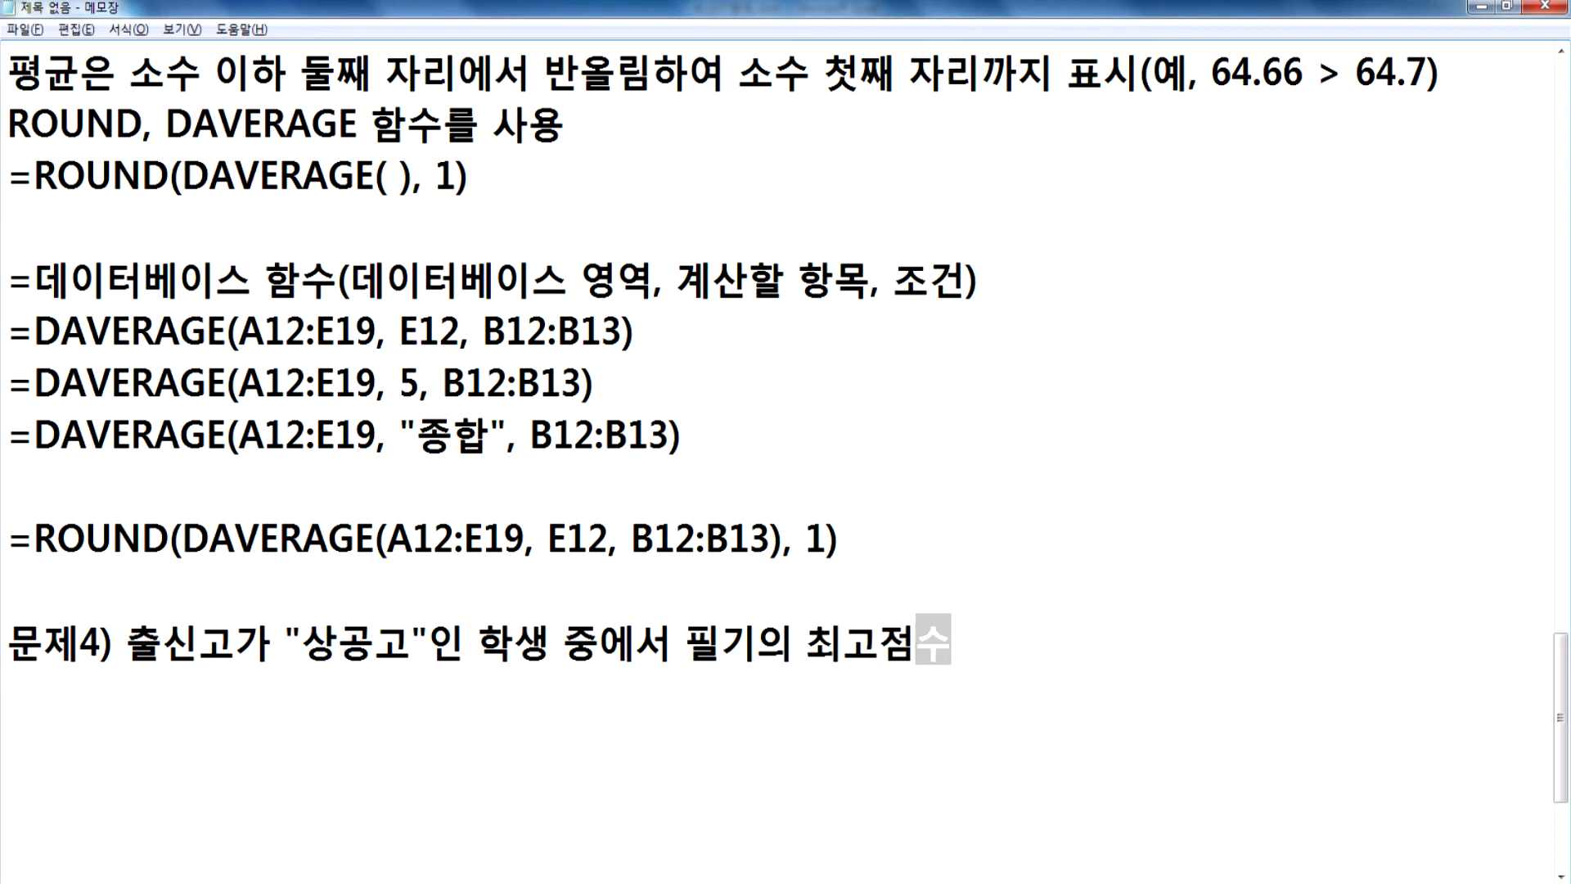
type(" ㅊㅗㅣㅈㅓㅈㅓㅁㅅㅜ")
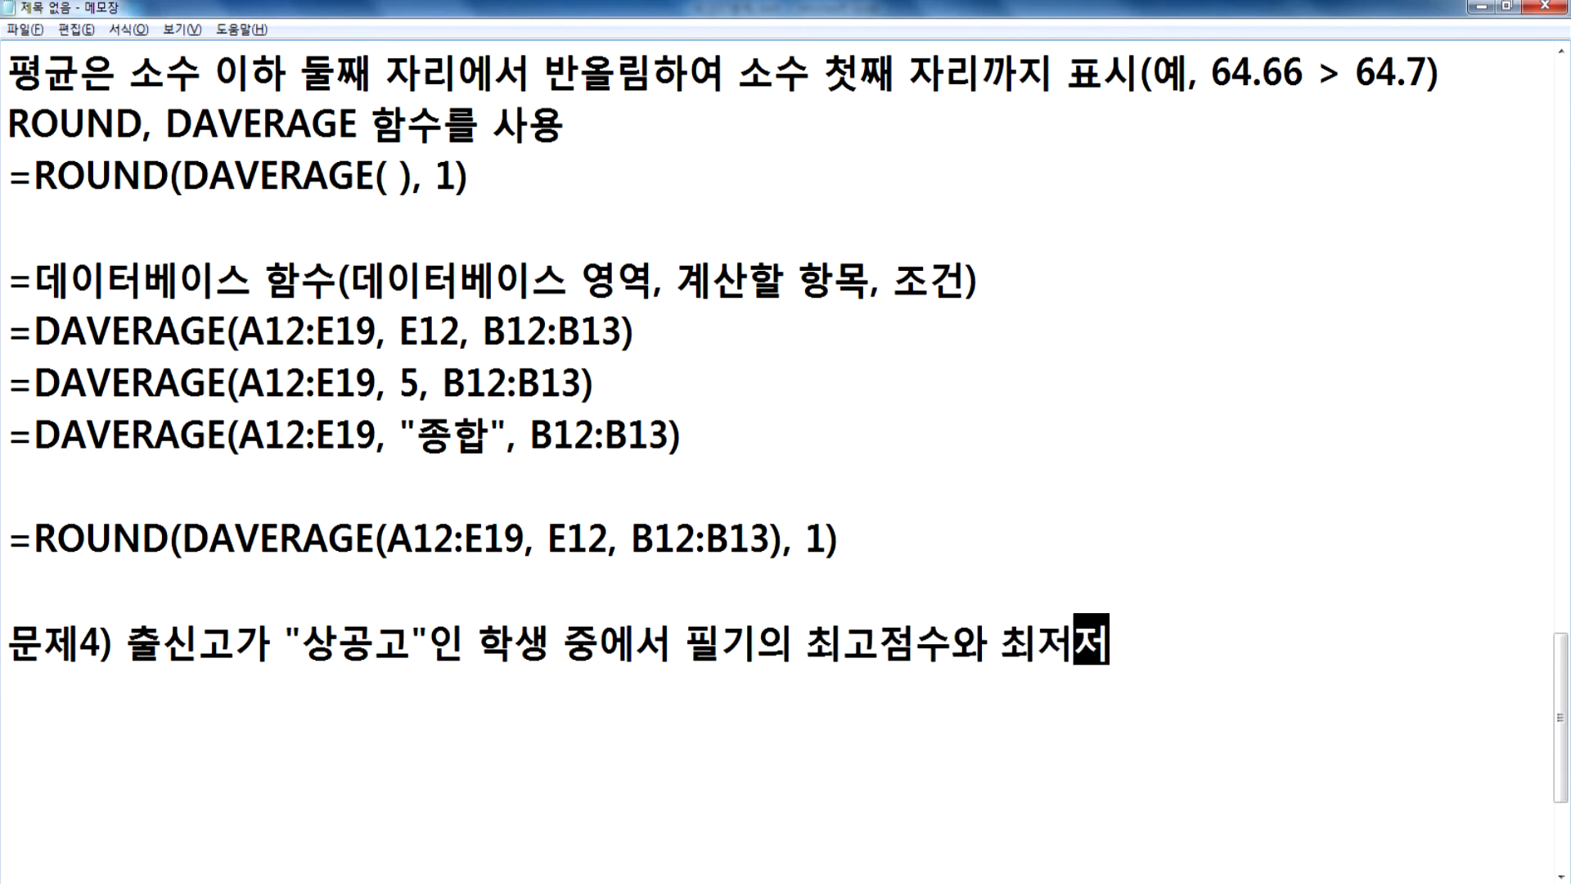
type("ㅇㅡㅣ ㅊㅏㅇㅣㄹㅡㄹ ㄱ")
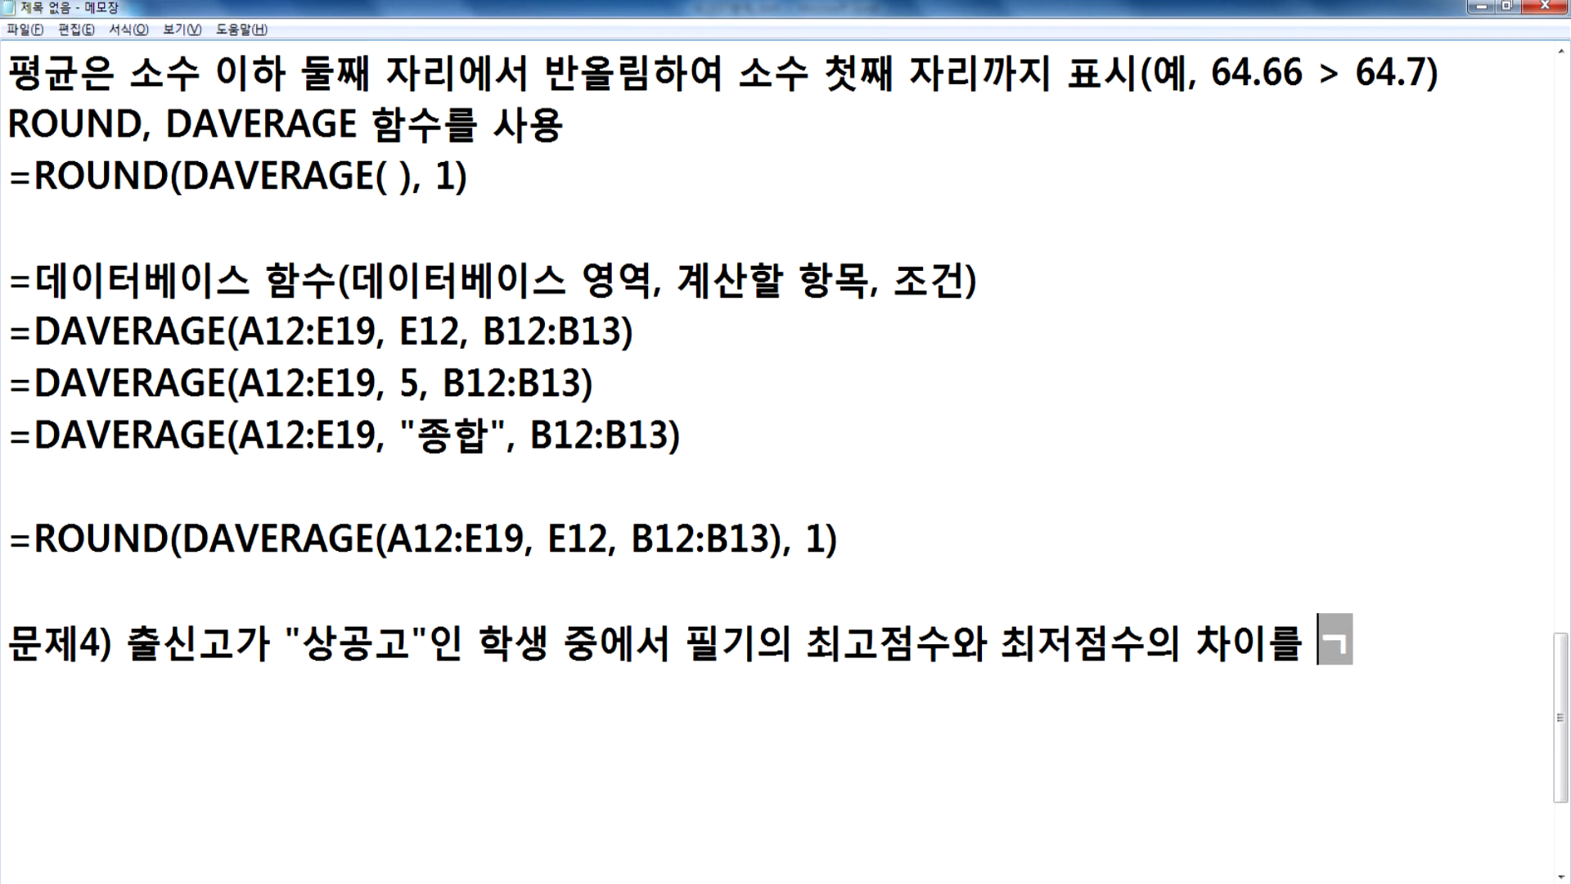
type("ㅖㅅㅏㄴ")
key("Return")
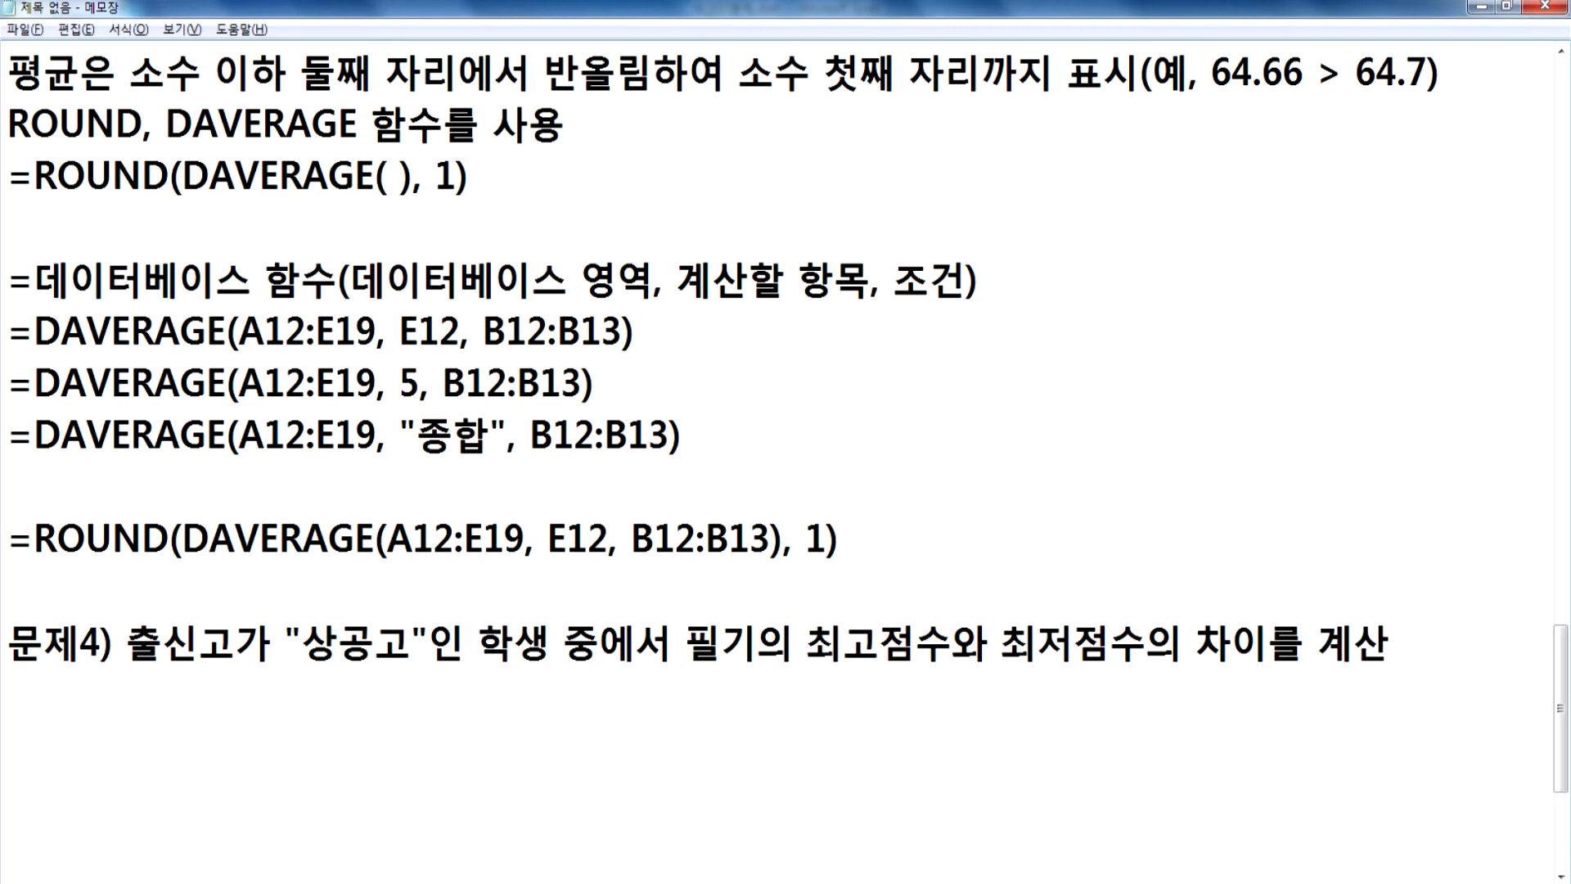
Step: Below the 문제4 line, add the lines 조건은 입력 and DMAX, DMIN, DCOUNT, DSUM 함수에서 선택
type("ㅈㅗㄱㅓㄴㅇㅡㄴ ")
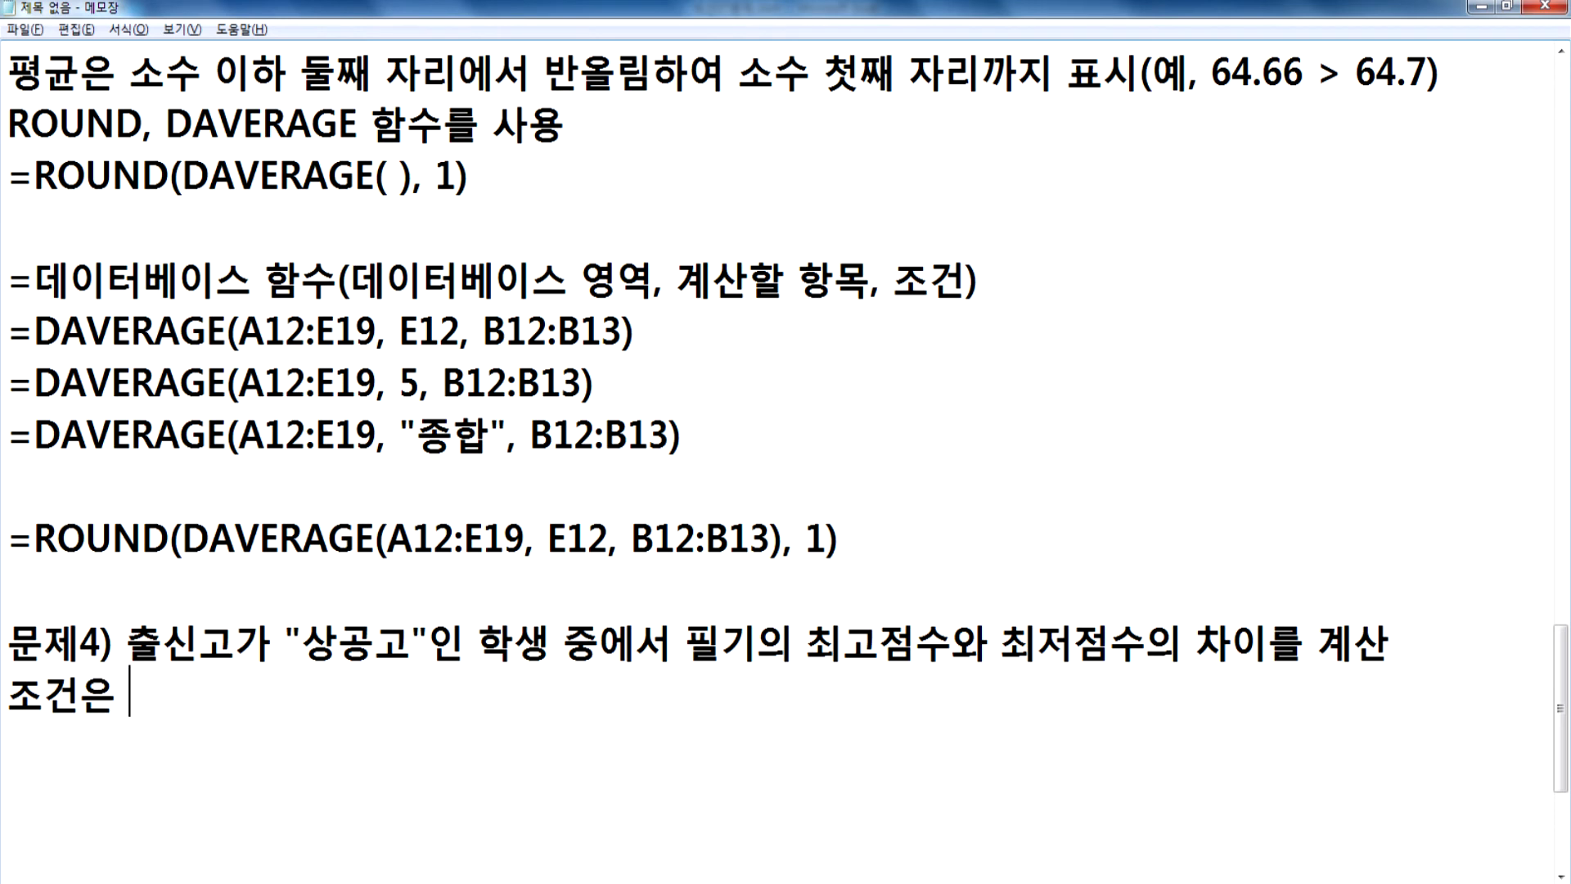
type("ㅇㅣㅂㄹㅕㄱ")
key("Return")
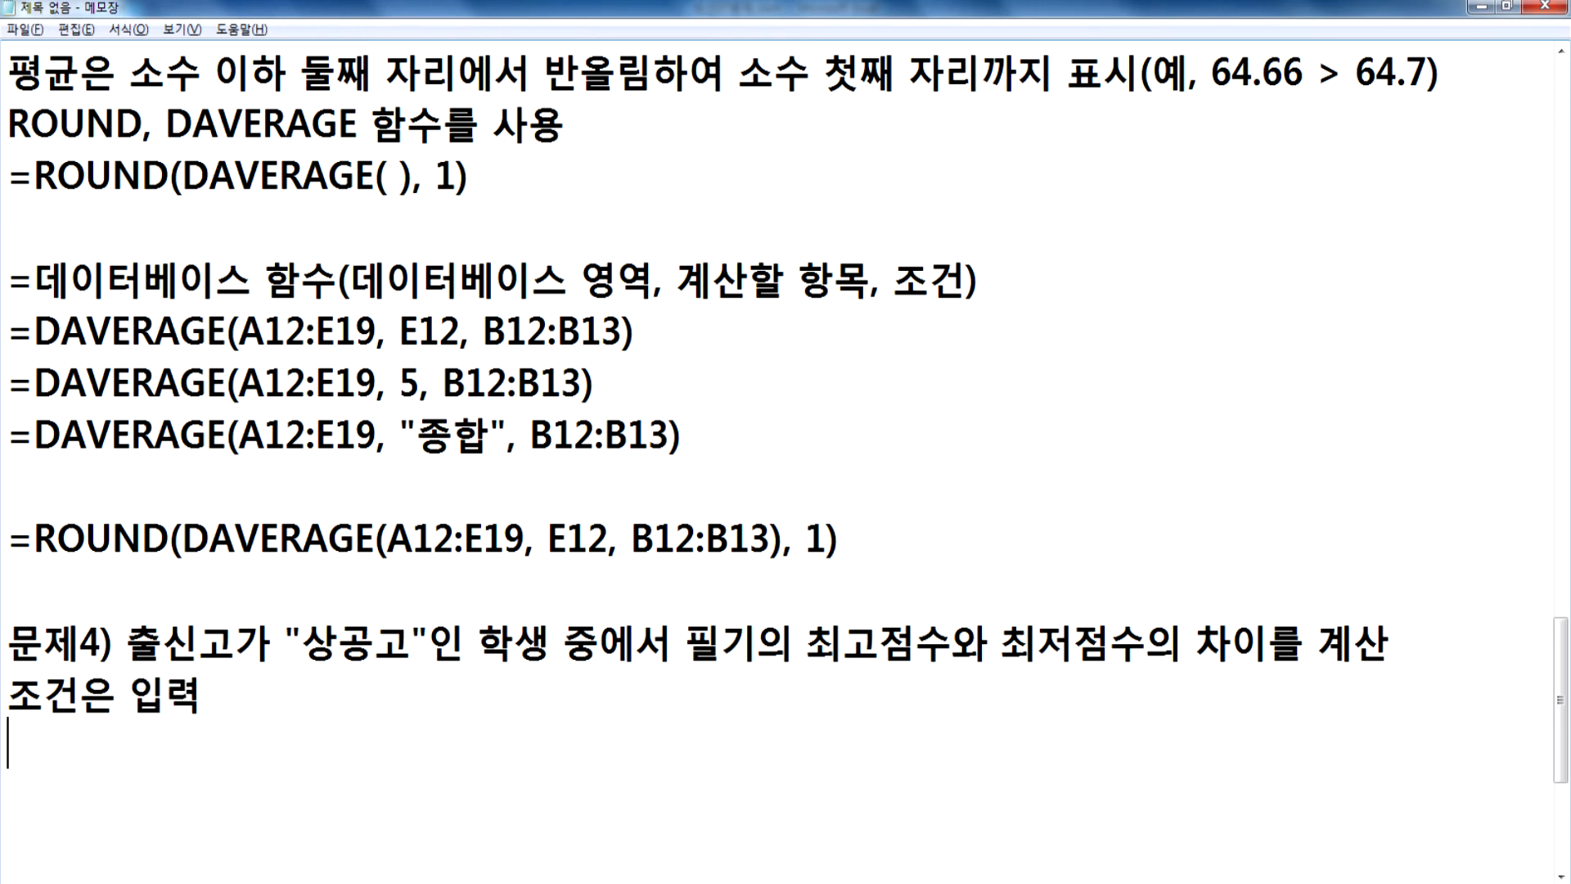
type("DMAX")
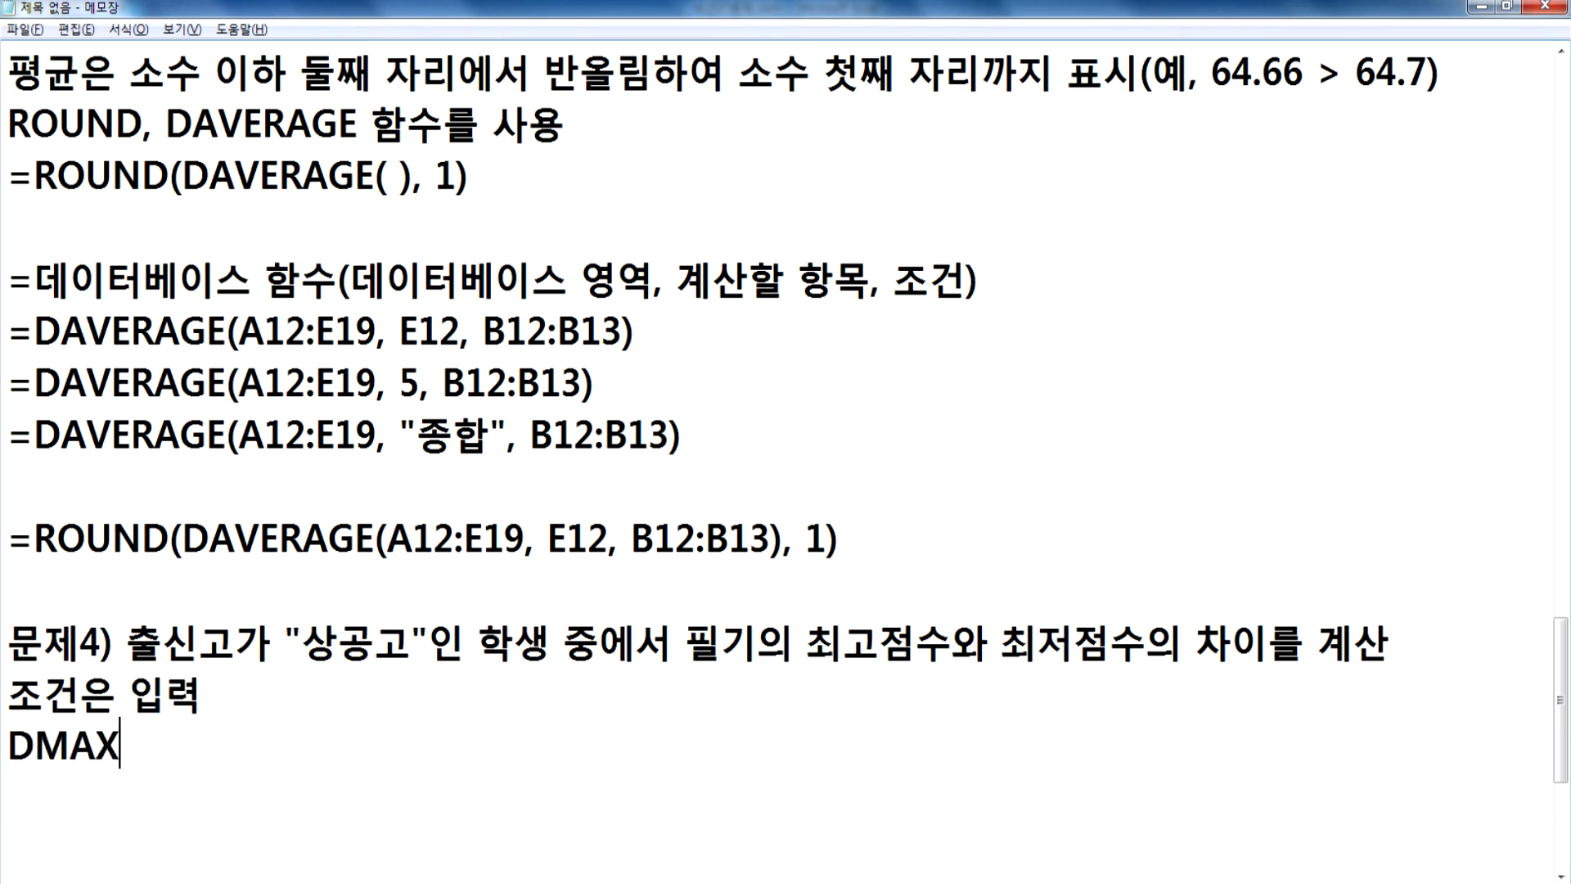
type(", DMIN, ")
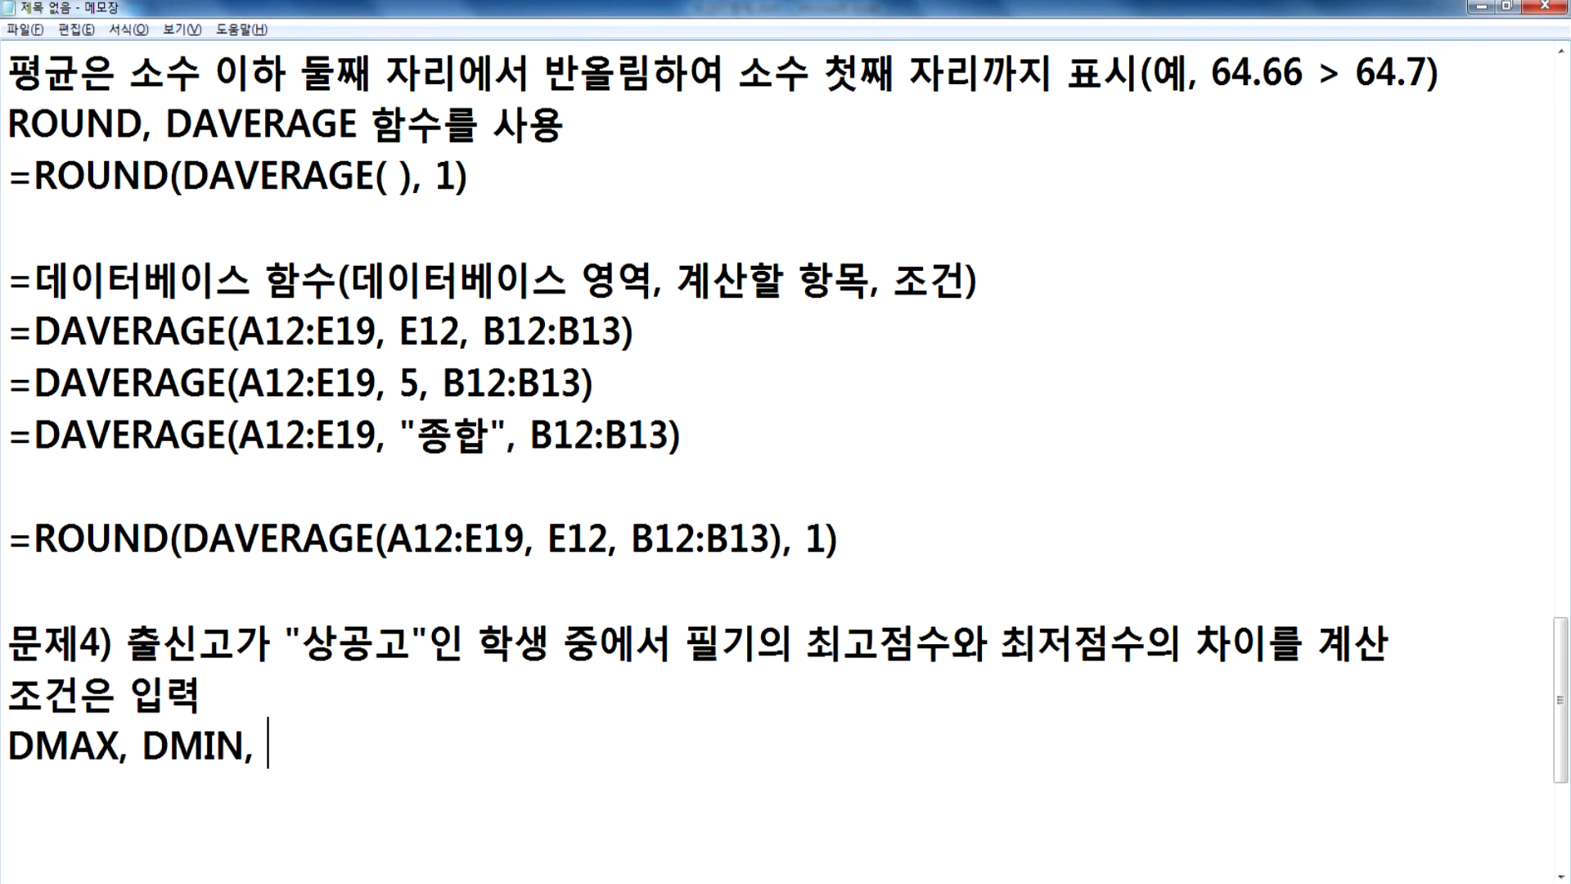
type("DC")
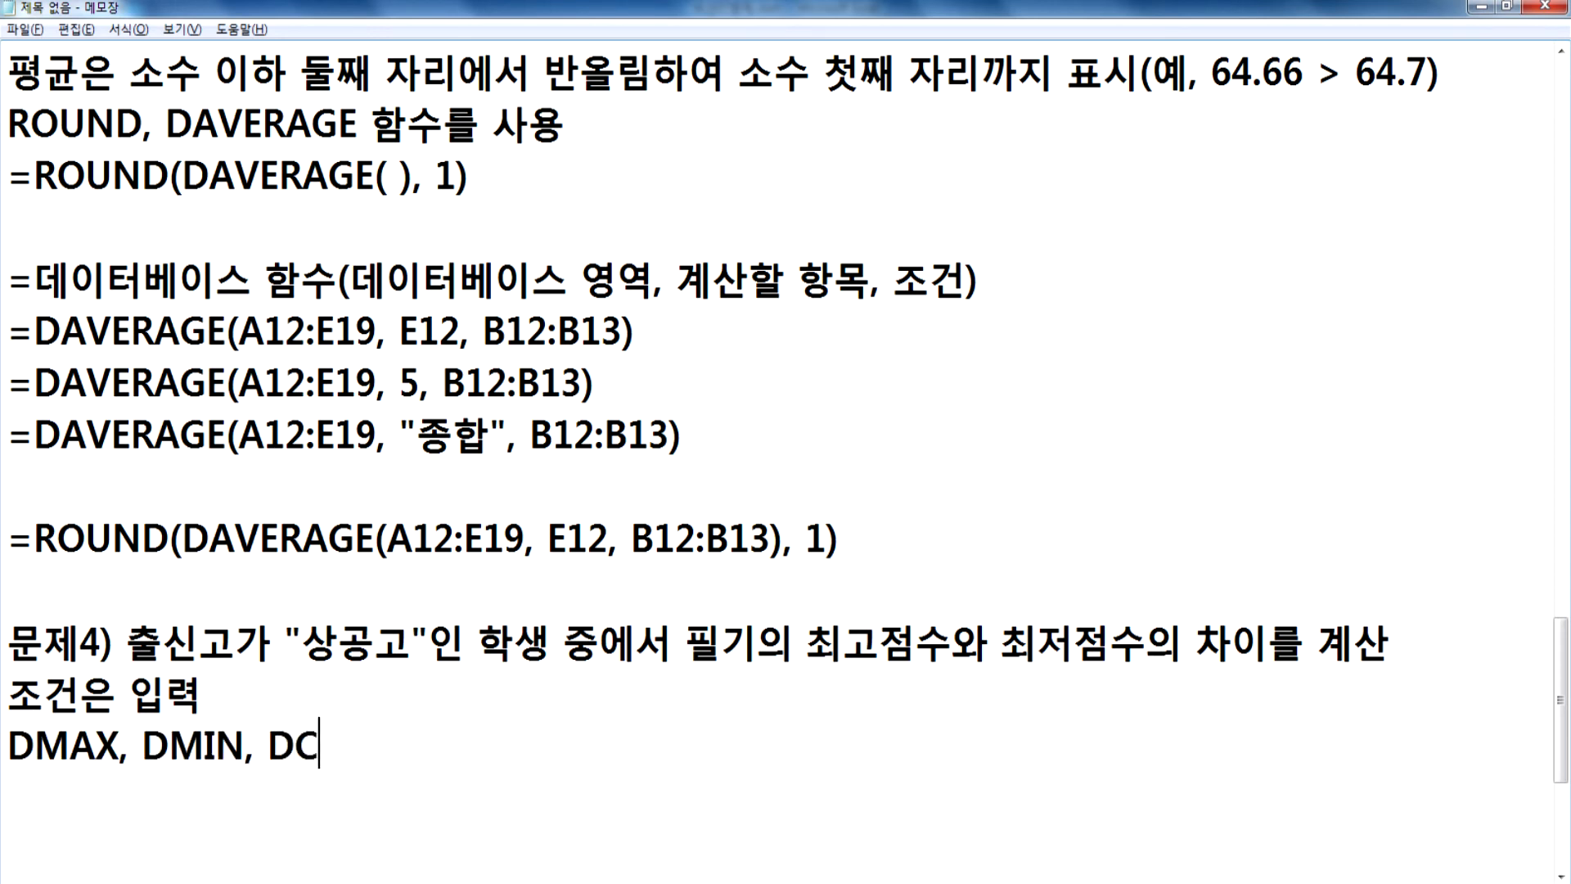
type("OUNT, DS")
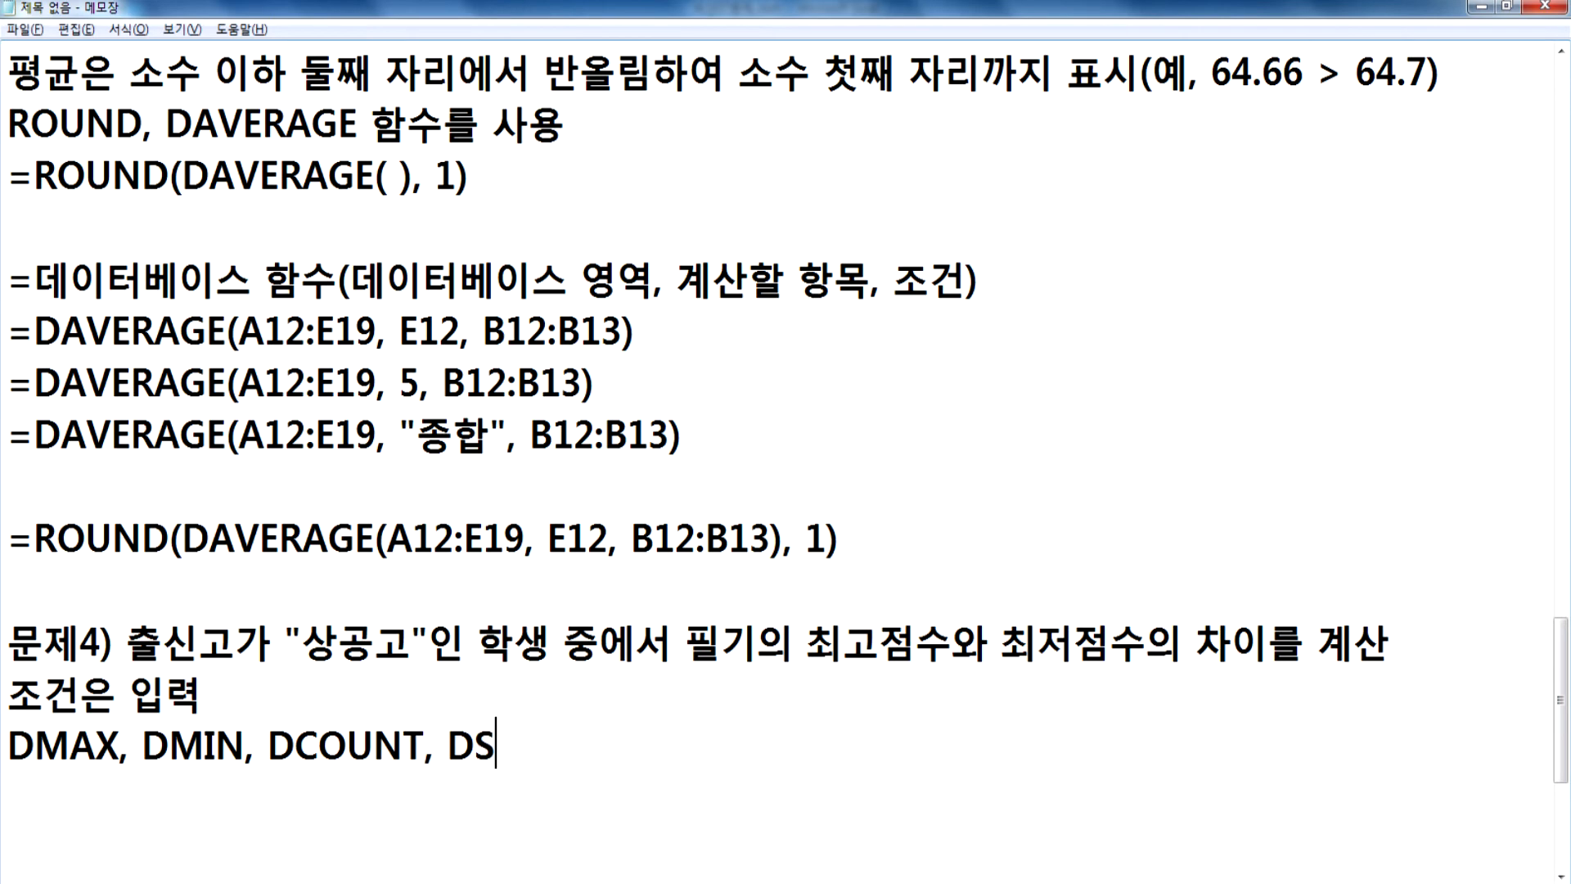
type("UM 하ㅁ수에서 선ㅌ")
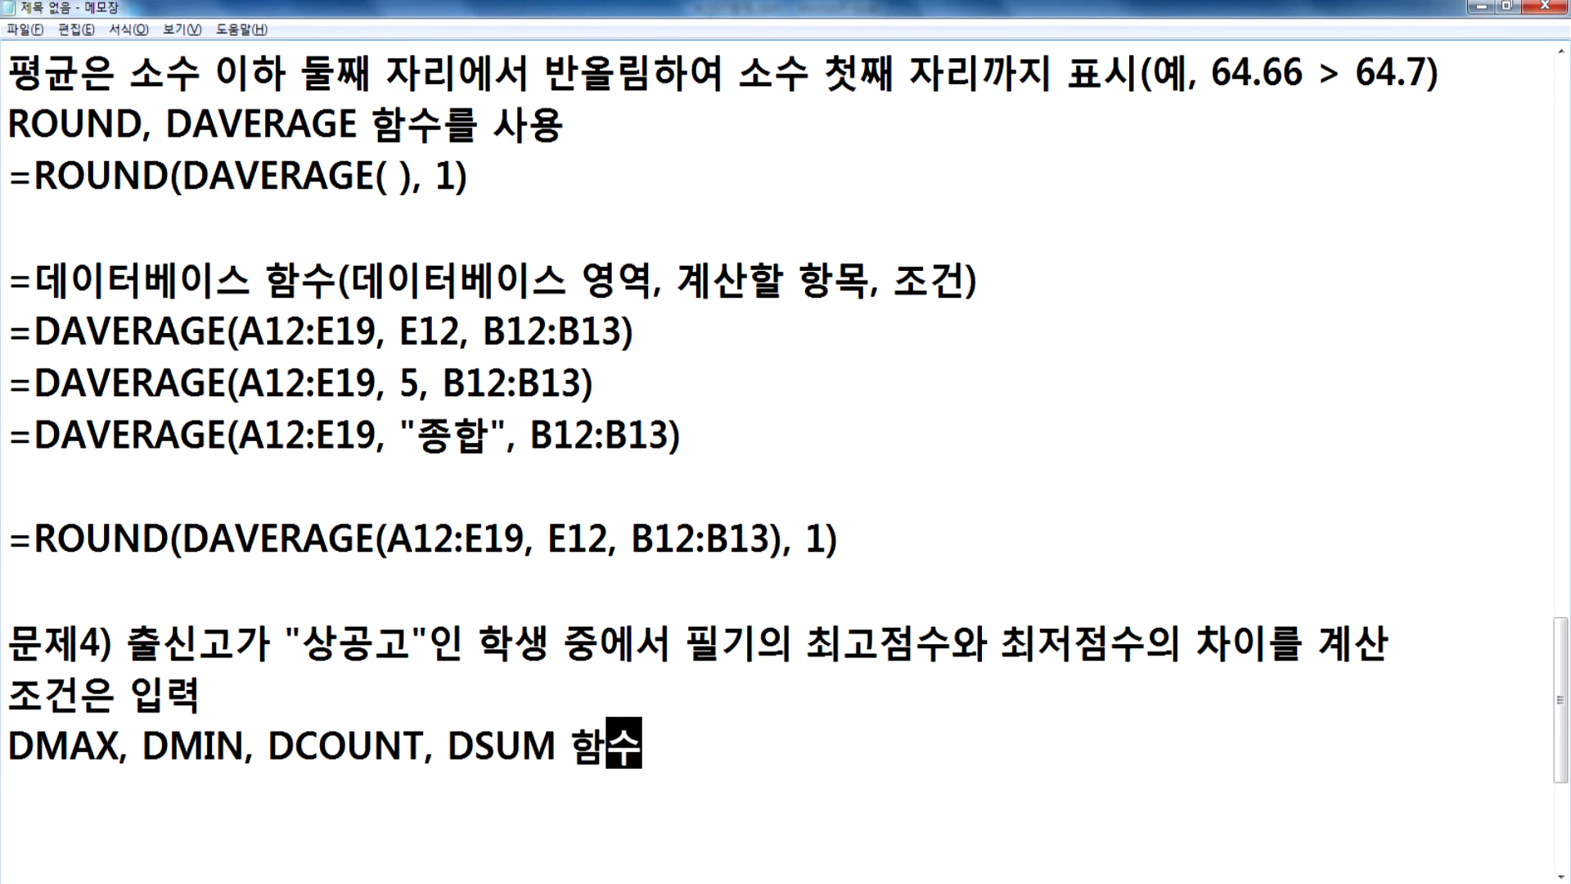
type("ㅐㄱ")
key("Return")
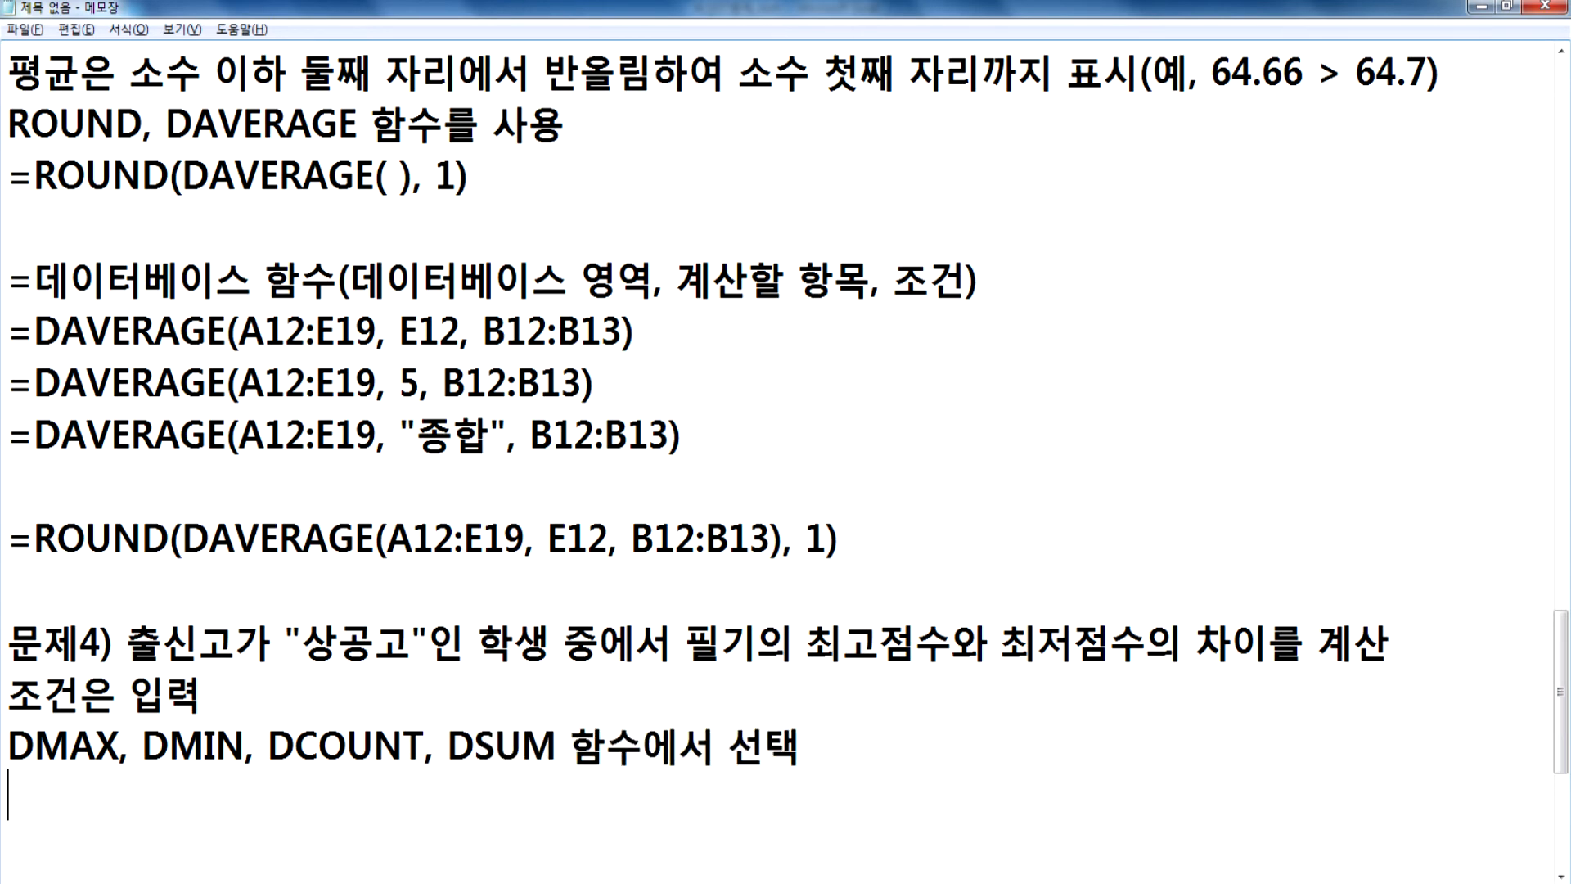
Step: Copy the DMAX formula of cell E22 from Excel into the Notepad notes below the function list, with a blank line above it
scroll(324, 606, "down", 2)
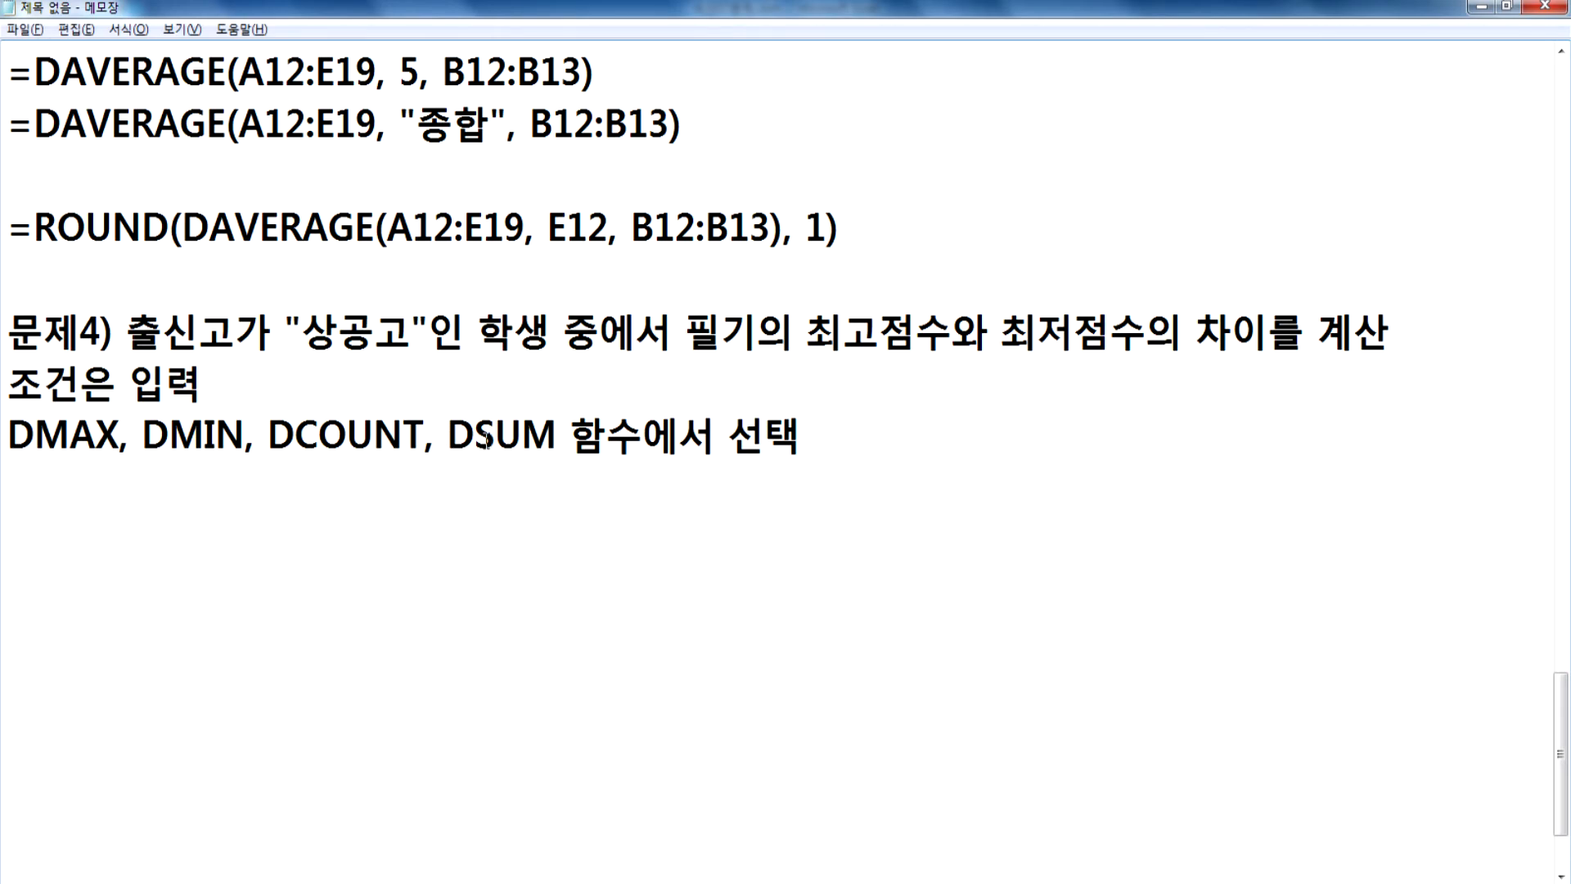
key("alt+Tab")
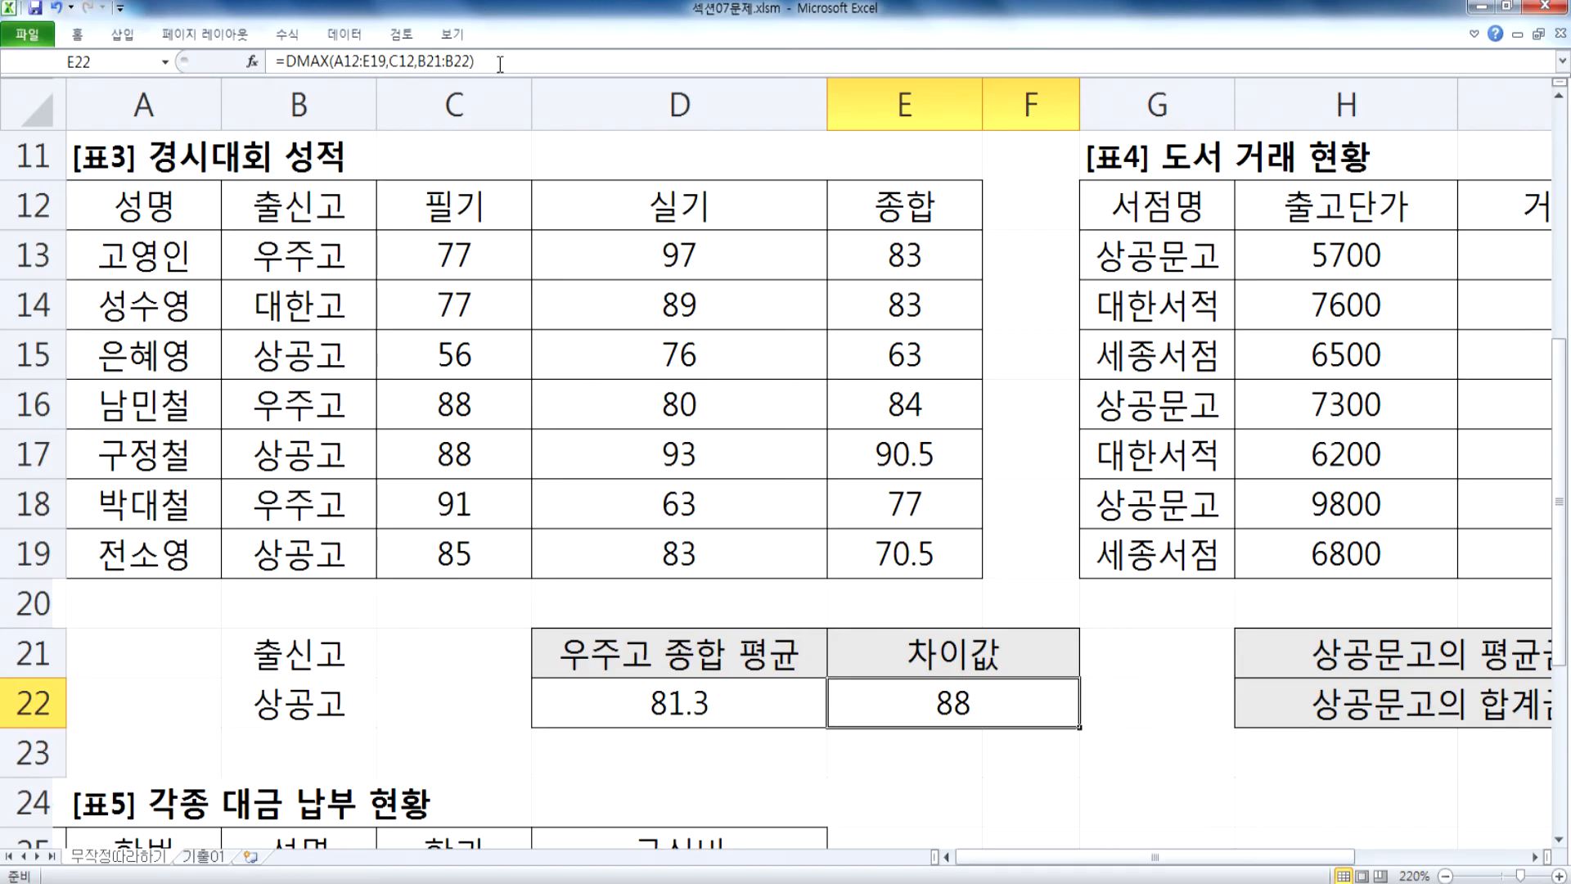
left_click_drag(500, 64, 274, 63)
key("ctrl+c")
key("alt+Tab")
key("ctrl+v")
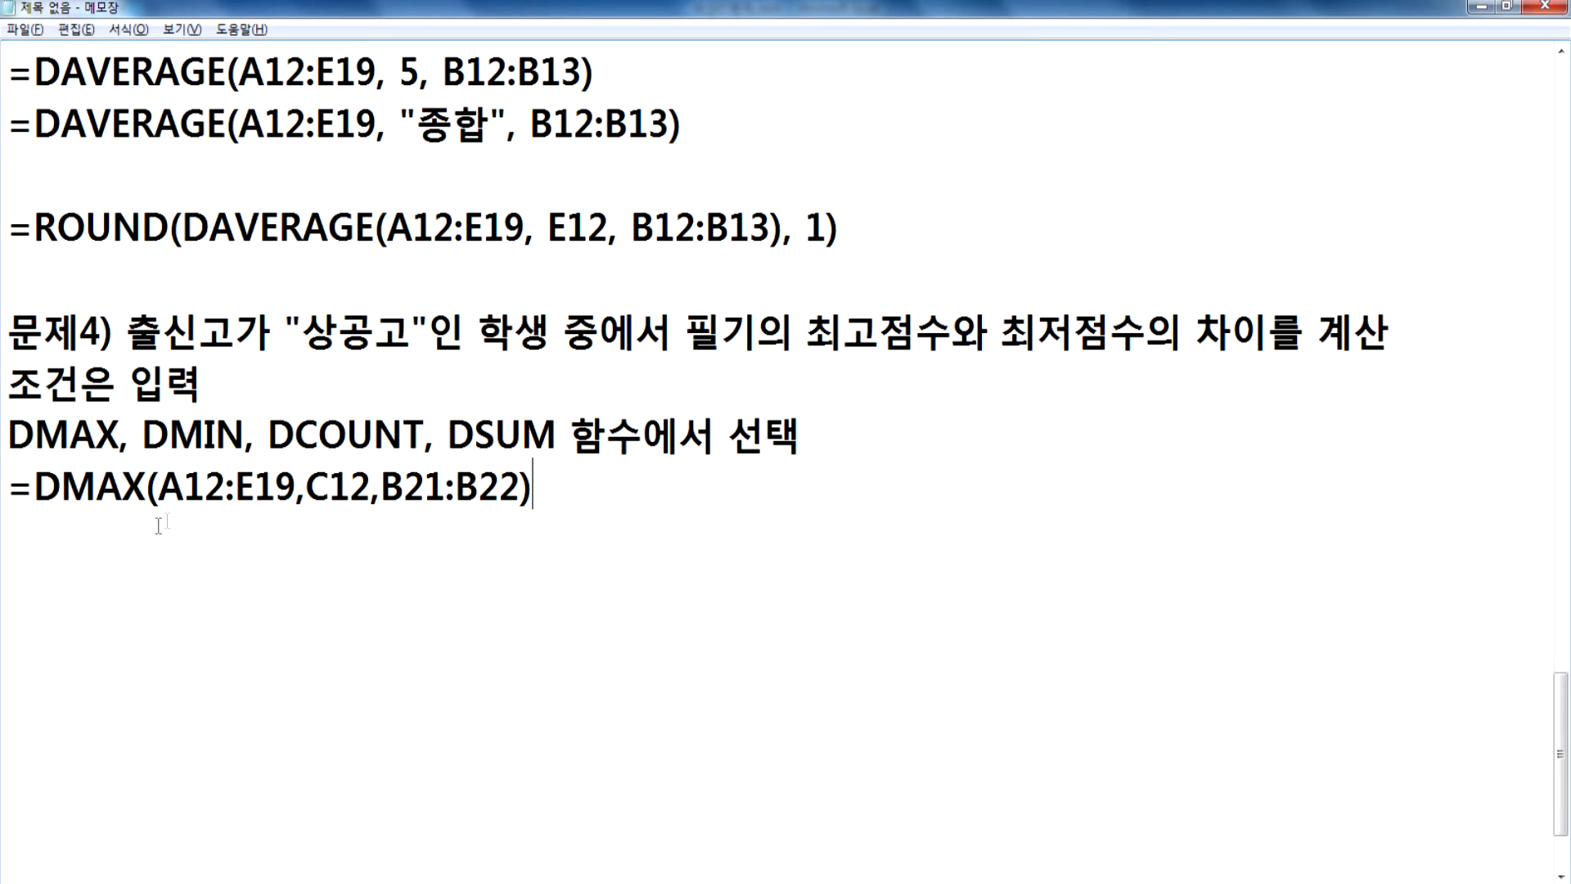
key("Home")
key("Return")
key("Up")
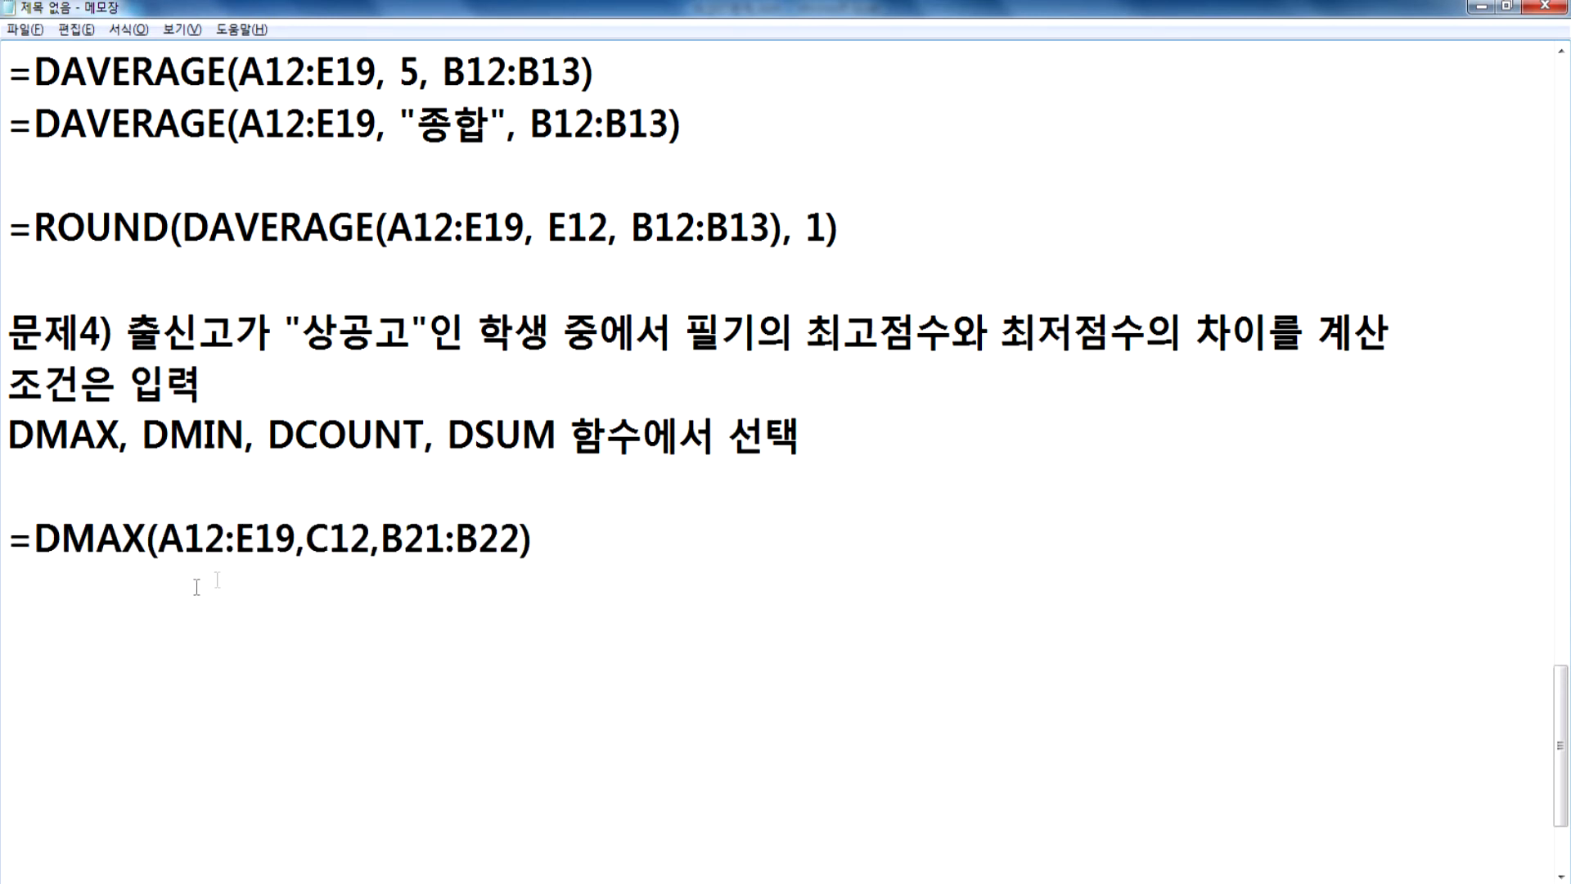
Step: Add spaces after the commas in the =DMAX(A12:E19, C12, B21:B22) line and duplicate the line directly below
left_click(309, 537)
left_click(393, 538)
left_click_drag(6, 540, 6, 571)
key("ctrl+c")
key("ctrl+v")
key("ctrl+v")
Step: Label the DMAX line "최대값" and turn its copy into =DMIN(A12:E19, C12, B21:B22) labelled "최소값"
left_click(754, 524)
type("최대값")
key("Down")
key("Home")
key("Right")
key("Right")
key("Right")
key("Right")
key("Left")
type("IN")
key("Delete")
key("Delete")
key("End")
type("최소값")
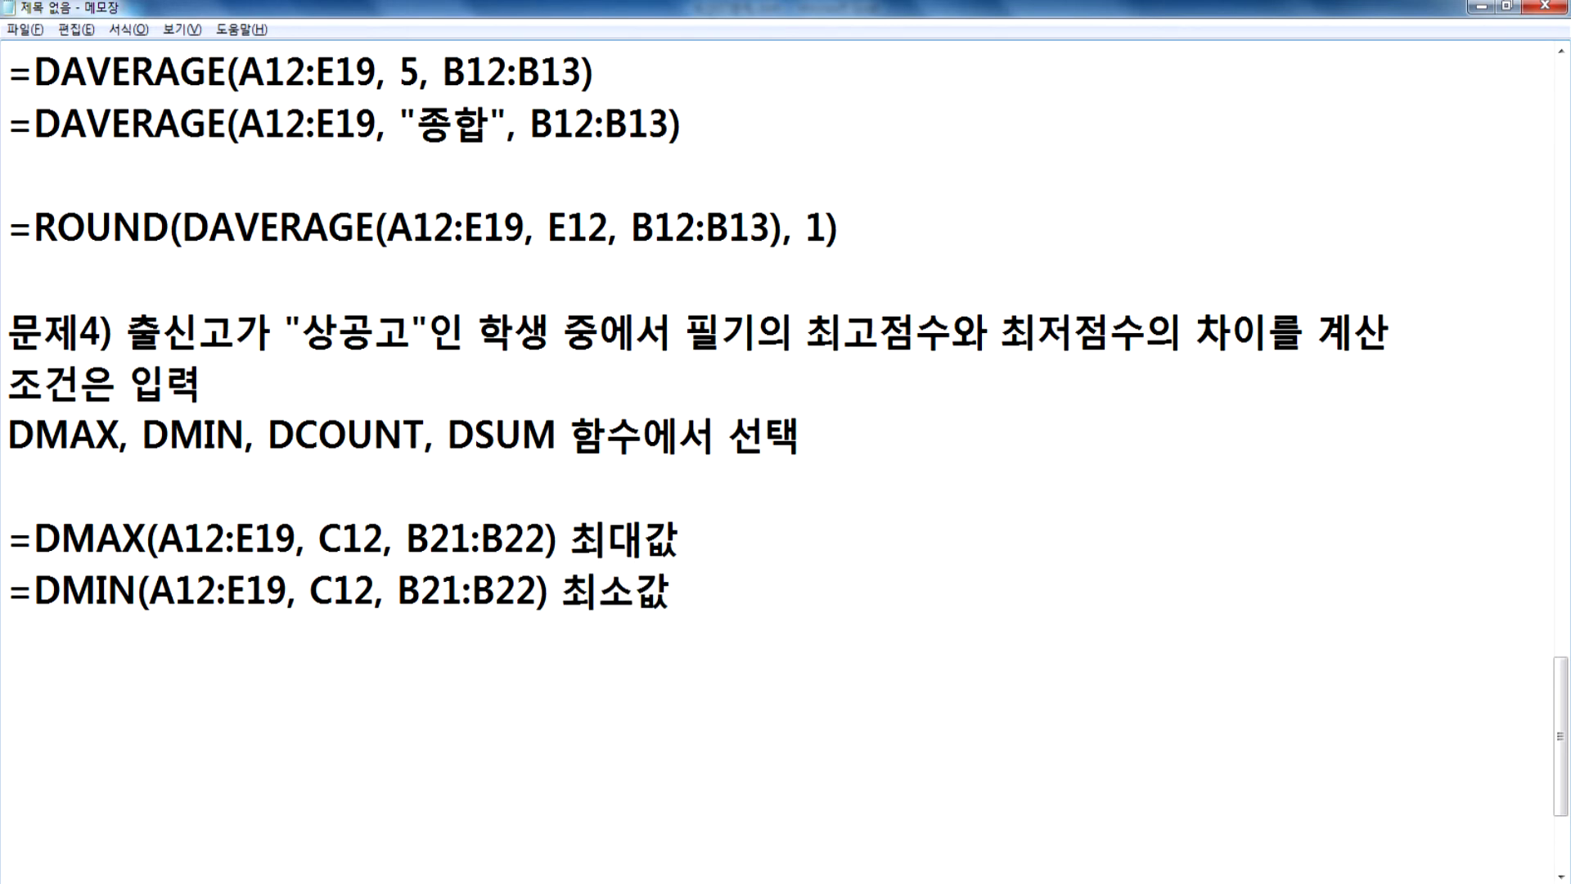
Step: Add the line =DSUM(A12:E19, C12, B21:B22) labelled "합계" below the DMIN line, reusing the copied DMAX formula
key("Return")
key("ctrl+v")
key("Return")
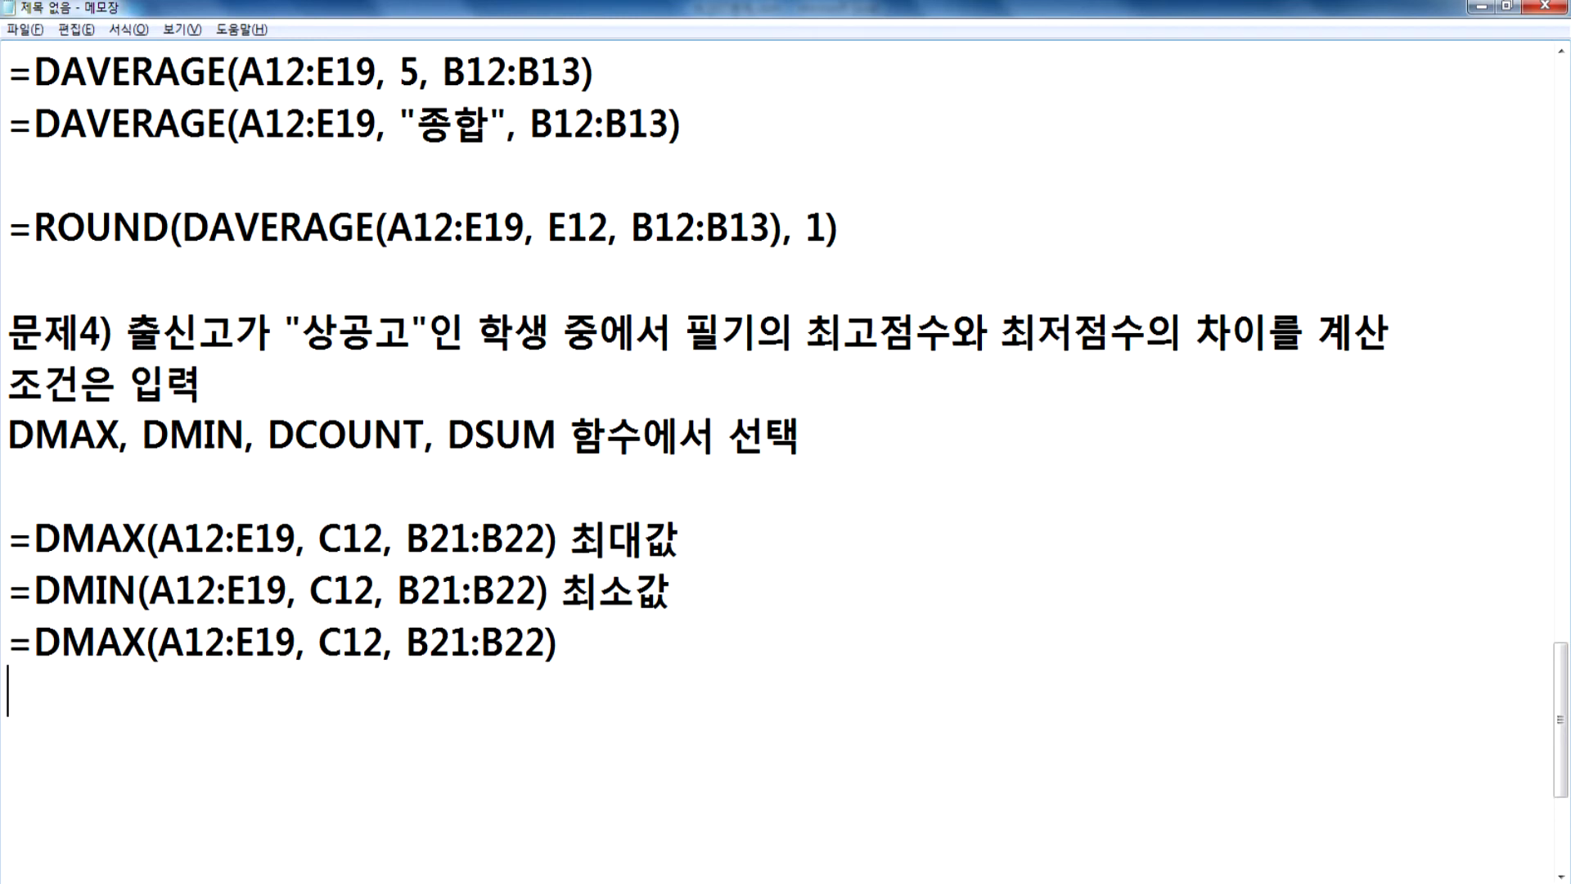
key("Up")
key("Right")
key("Right")
key("Right")
key("Right")
key("Left")
key("Left")
type("SUM")
key("Delete")
key("Delete")
key("Delete")
key("End")
type("ㅎ")
key("BackSpace")
type("합계")
key("Return")
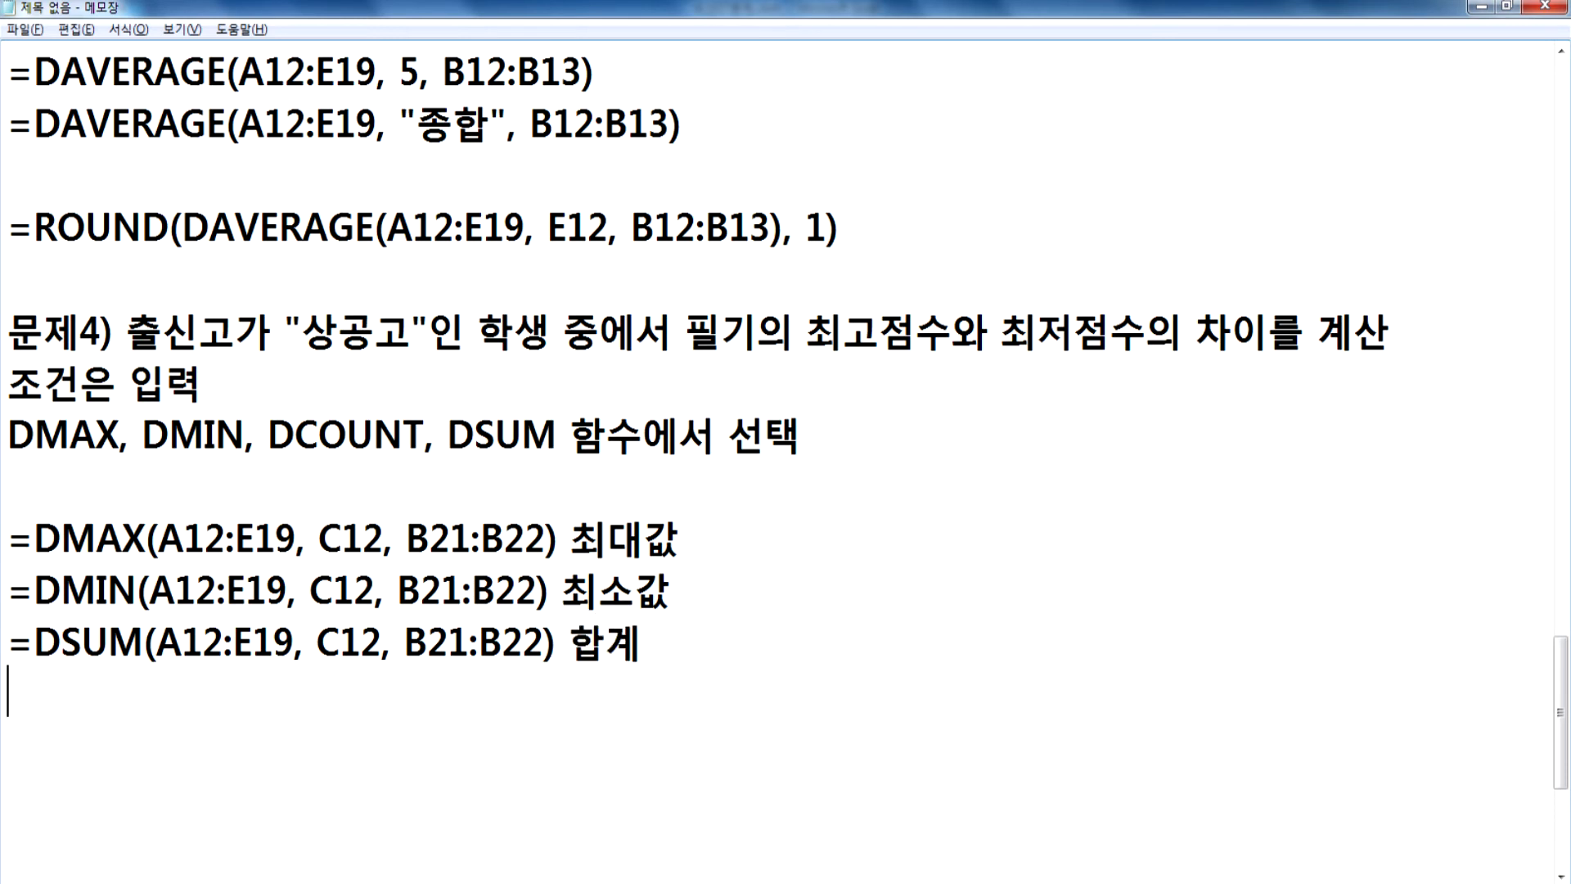
Step: Add the line =DAVERAGE(A12:E19, C12, B21:B22) labelled "평균" below the DSUM line, reusing the copied DMAX formula
key("ctrl+v")
key("Up")
key("Right")
key("Right")
type("AVERAGE")
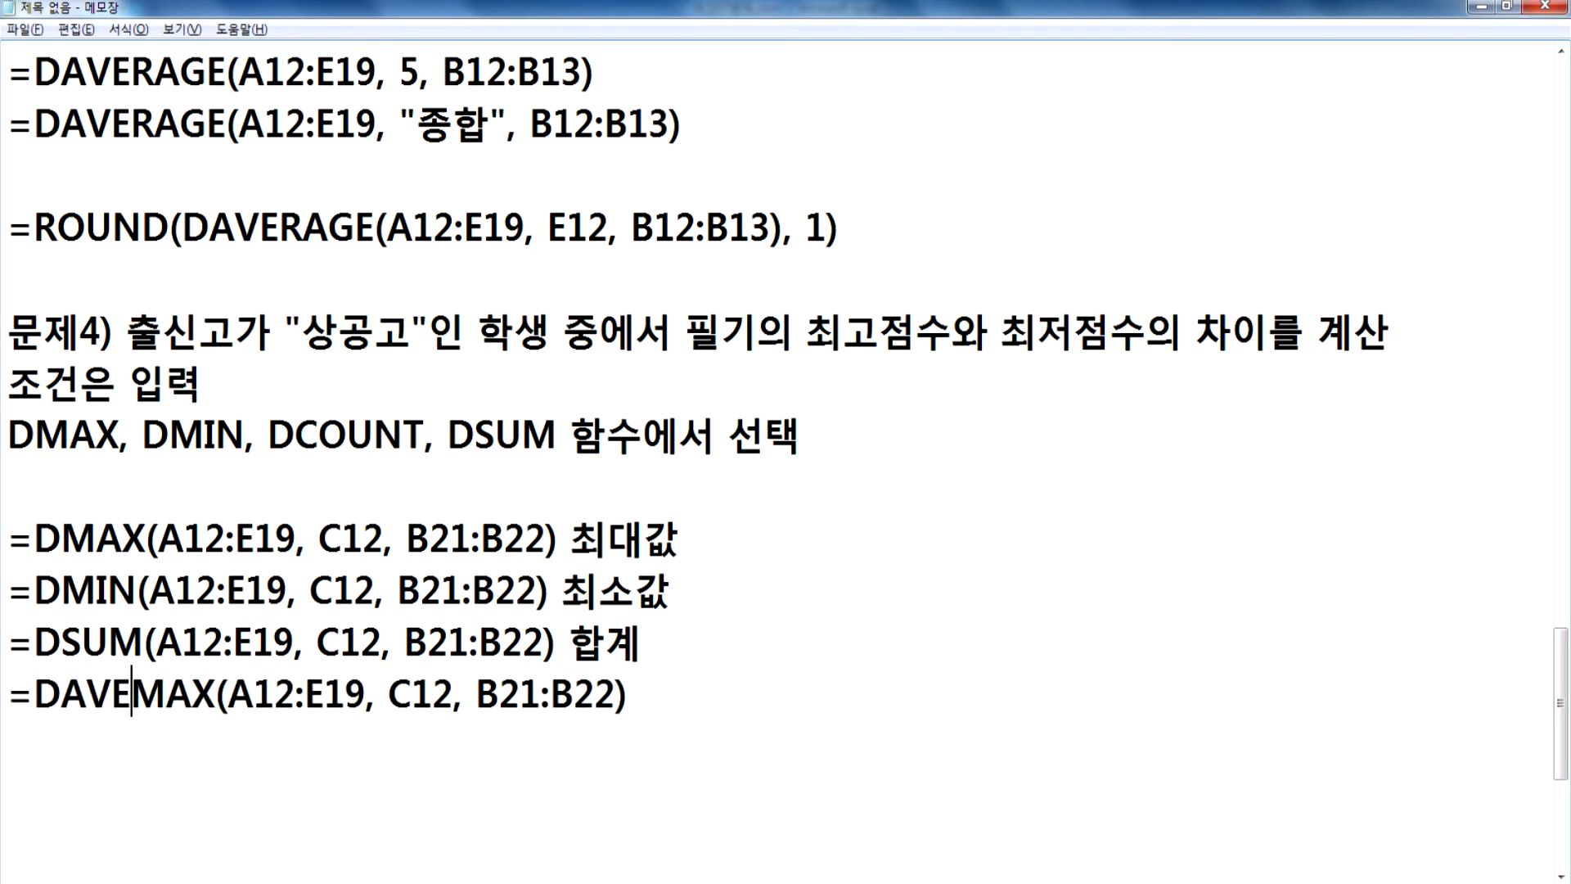
key("Delete")
key("Delete")
key("Delete")
key("End")
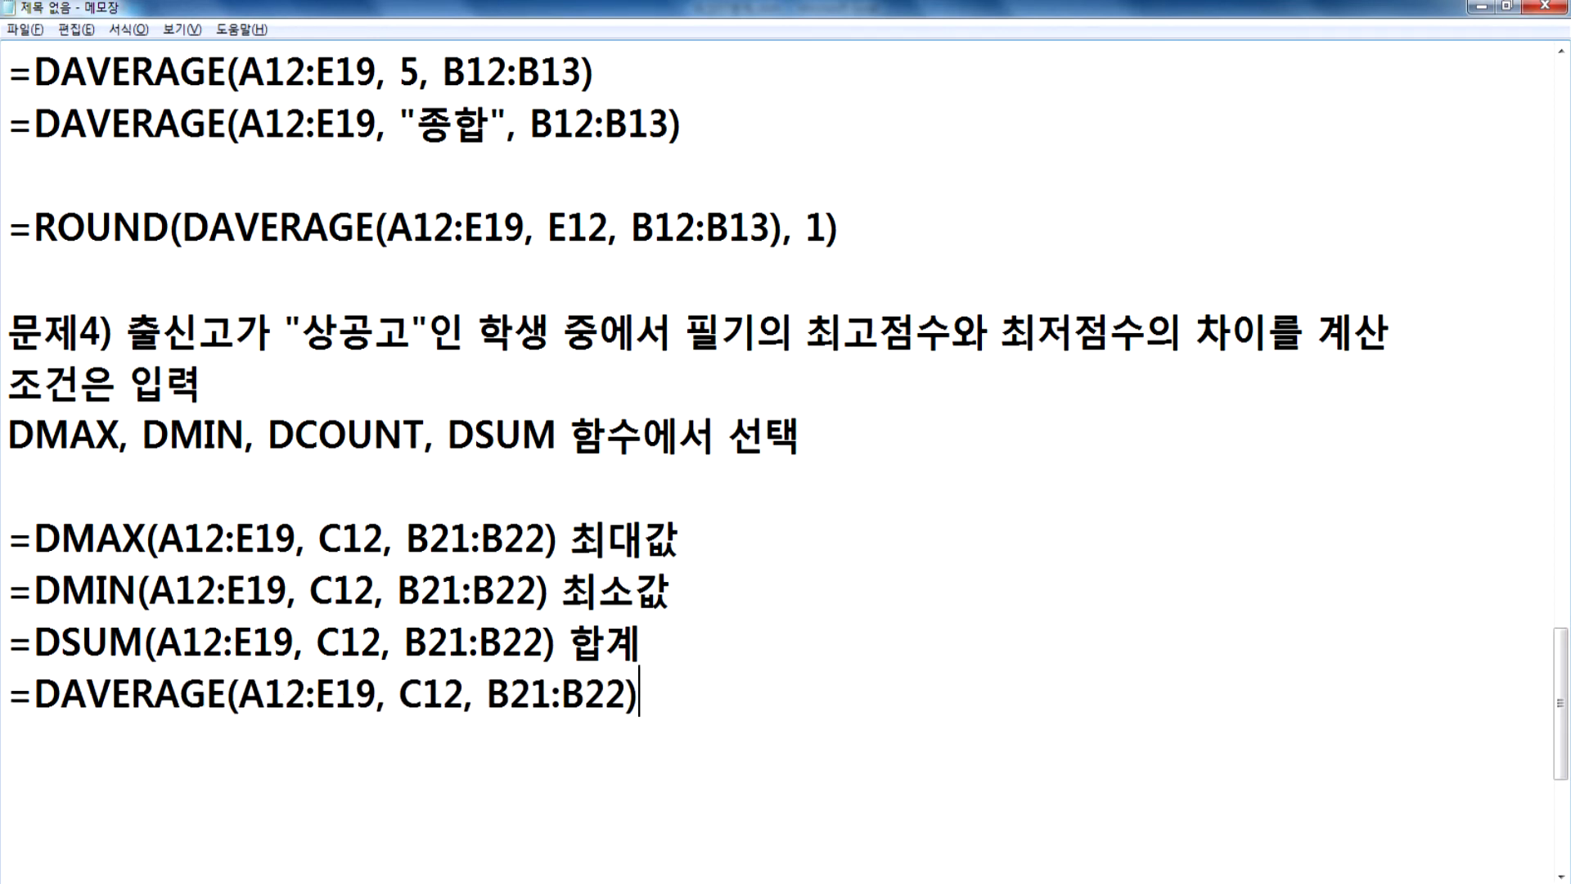
type("평균")
key("Down")
key("Left")
key("Left")
key("Left")
key("Left")
key("BackSpace")
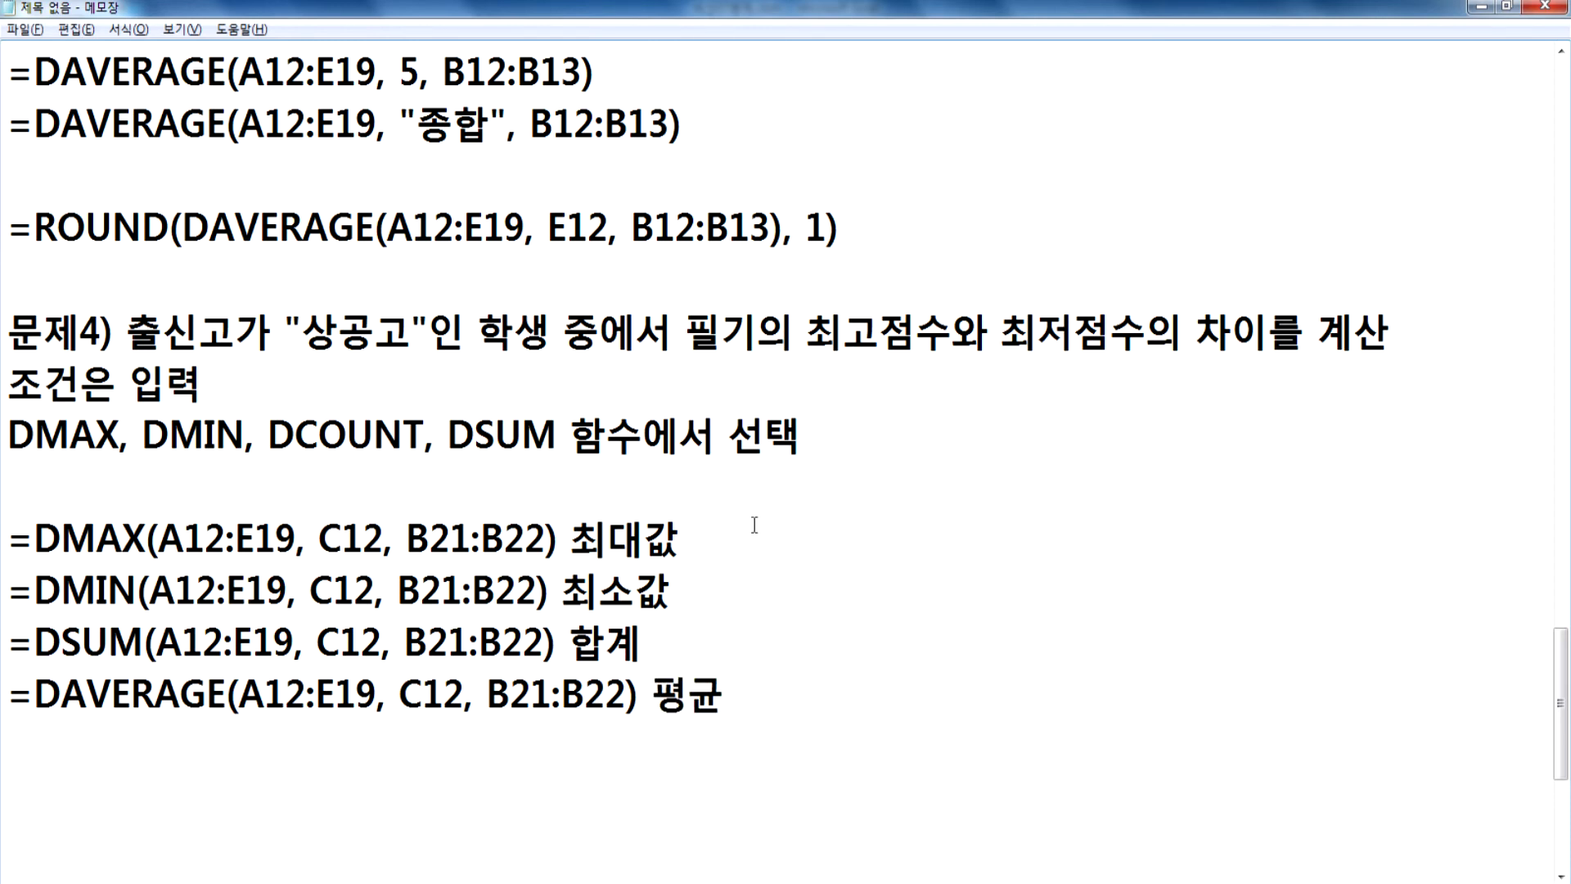
Step: Examine the DMAX arguments against the "상공고" condition and review the labels of the four database function lines
scroll(755, 524, "down", 1)
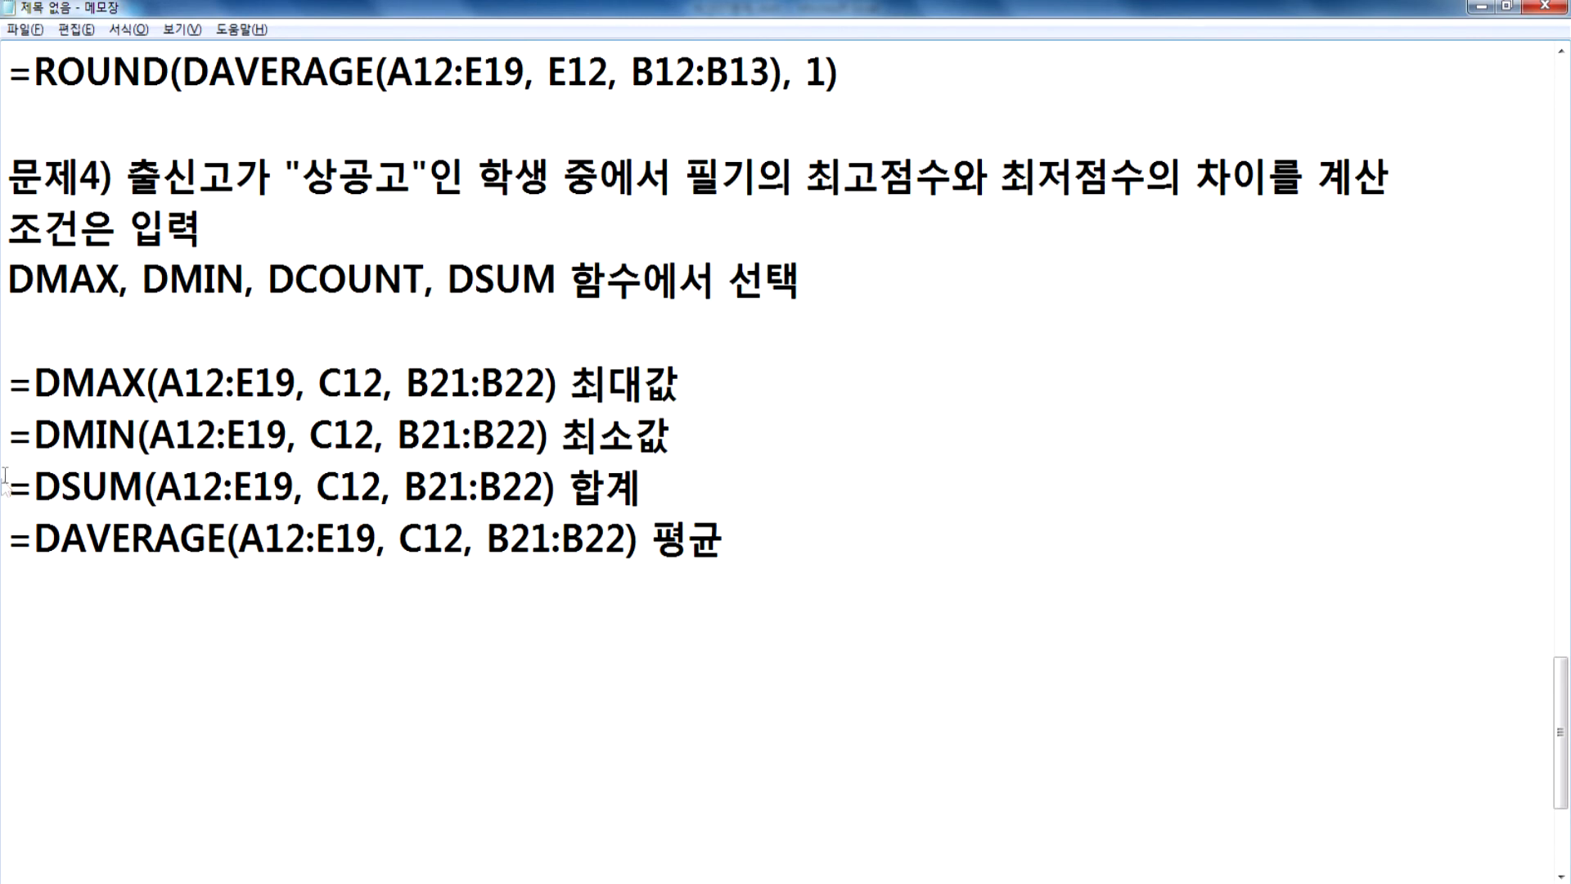
left_click_drag(158, 381, 548, 373)
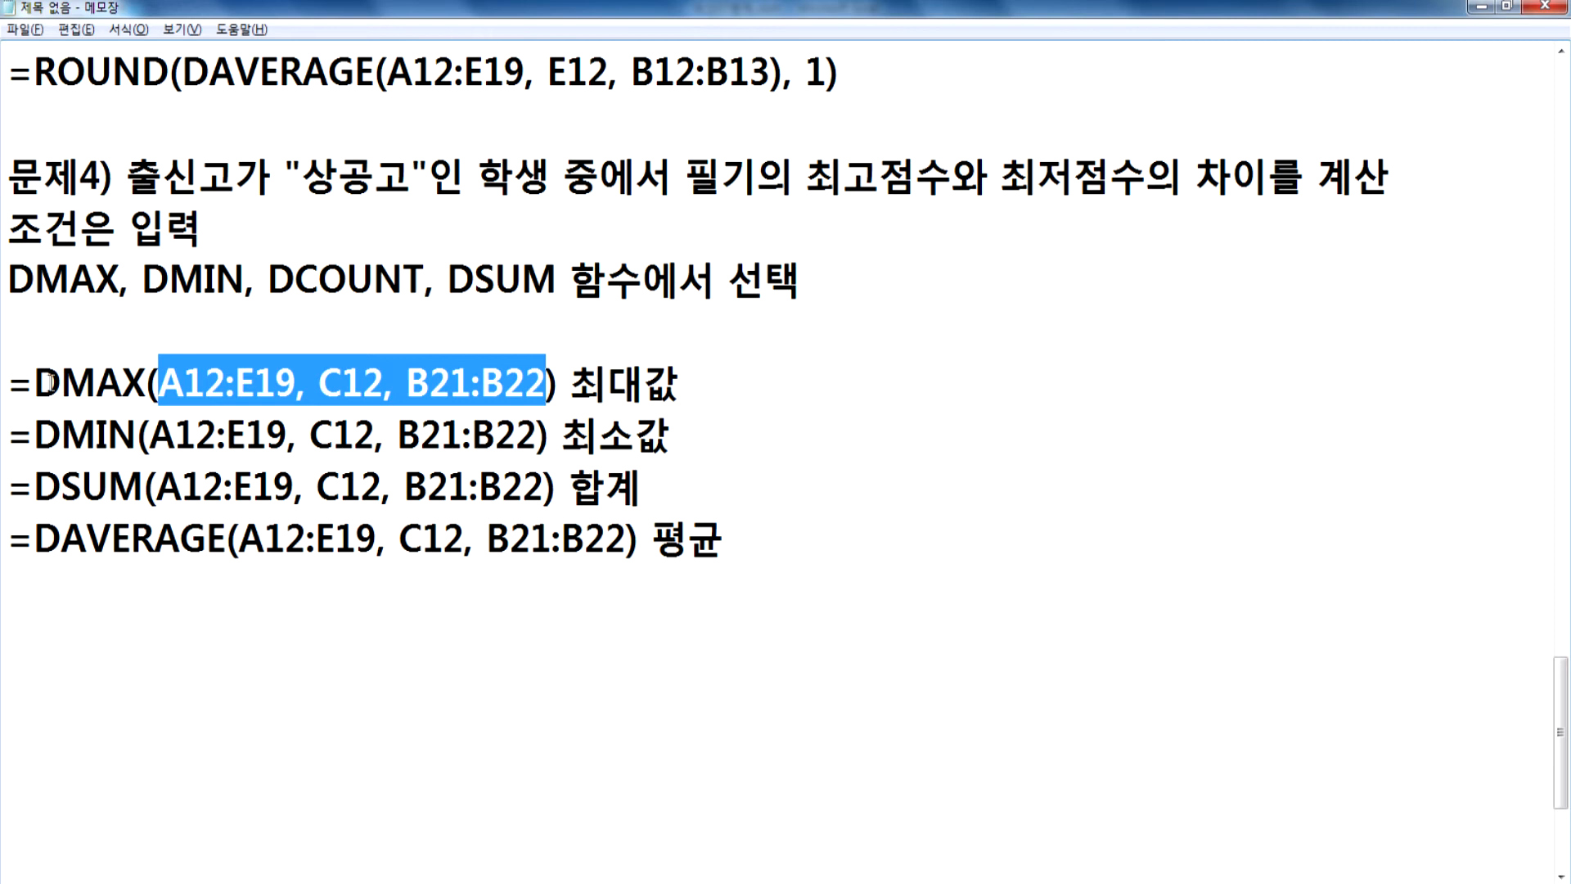
left_click_drag(303, 176, 411, 176)
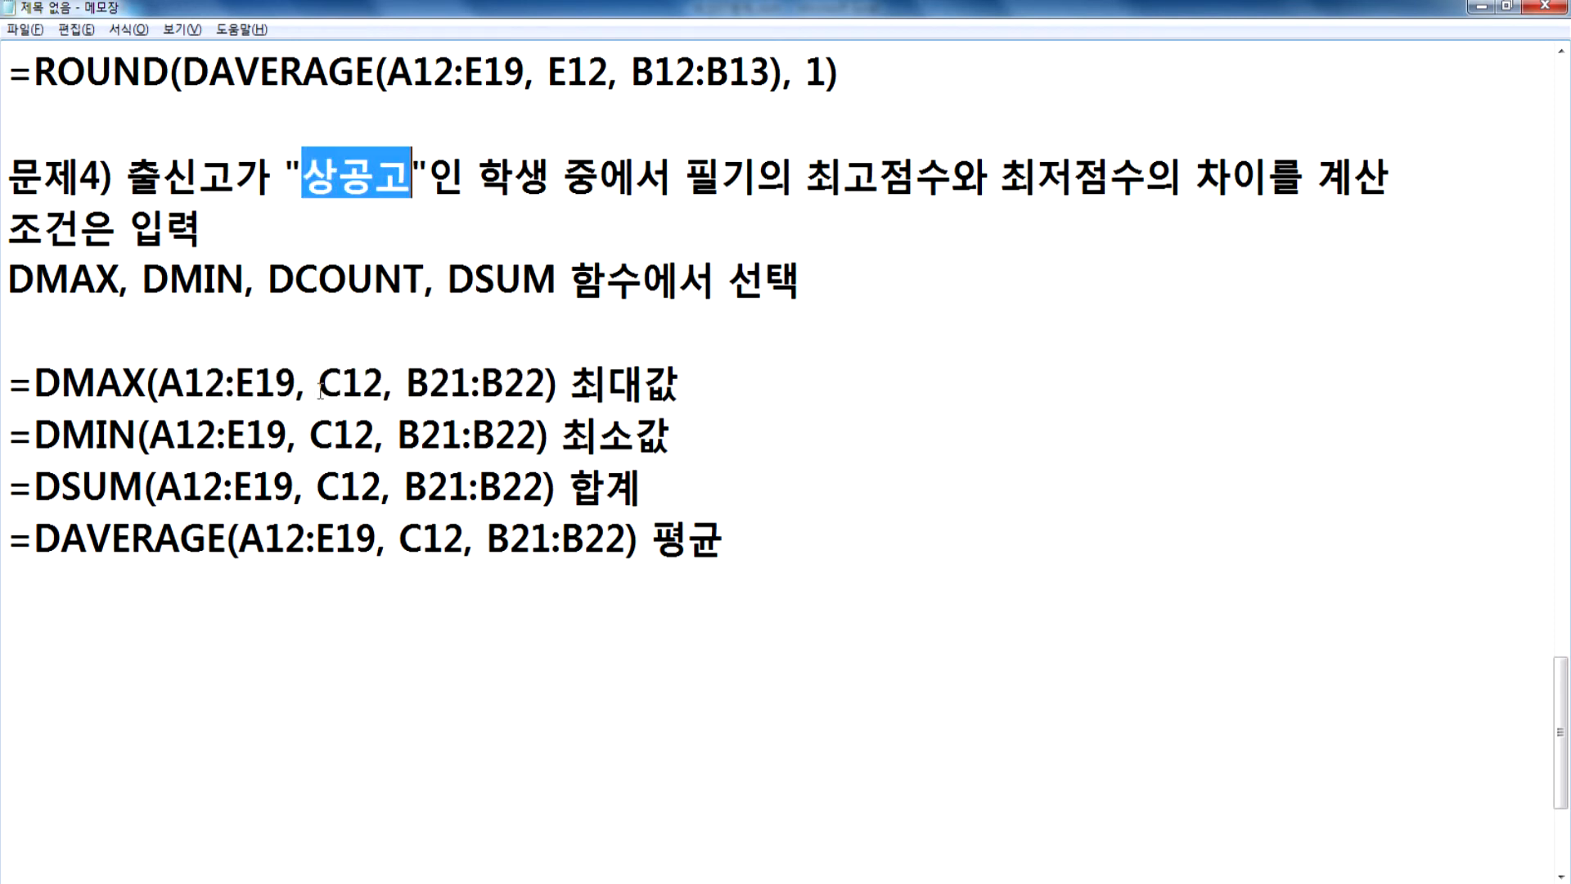
left_click_drag(319, 381, 384, 382)
left_click_drag(564, 382, 691, 382)
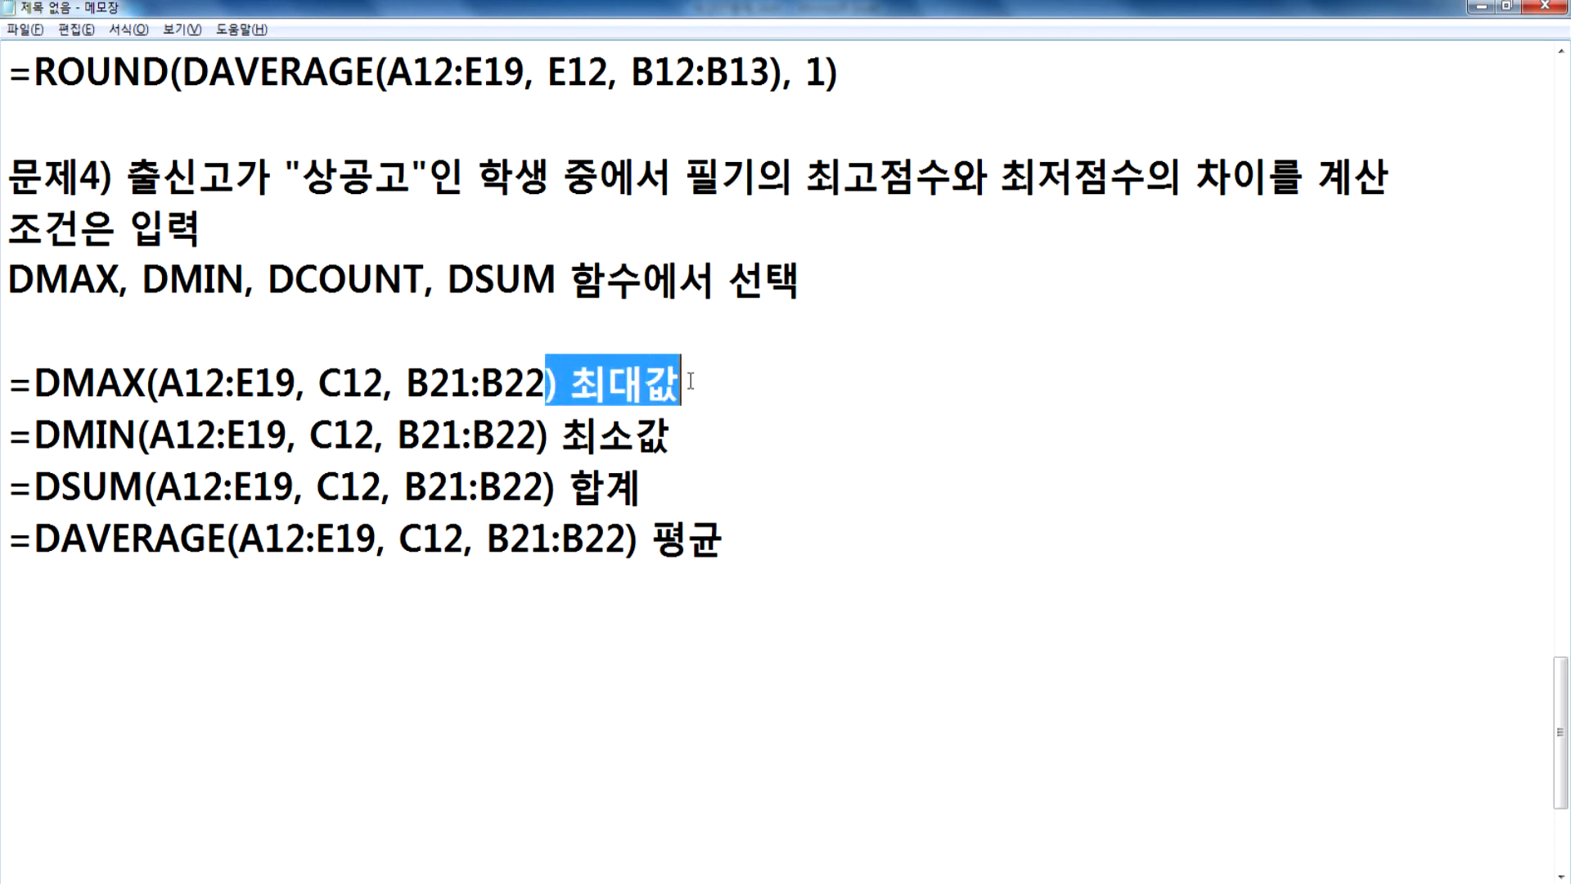
left_click_drag(564, 438, 724, 426)
left_click_drag(567, 488, 764, 544)
Step: Below the list, after a blank line, write =DMAX(A12:E19, C12, B21:B22)-DMIN(A12:E19, C12, B21:B22) from two pasted copies of the DMAX formula
left_click(261, 576)
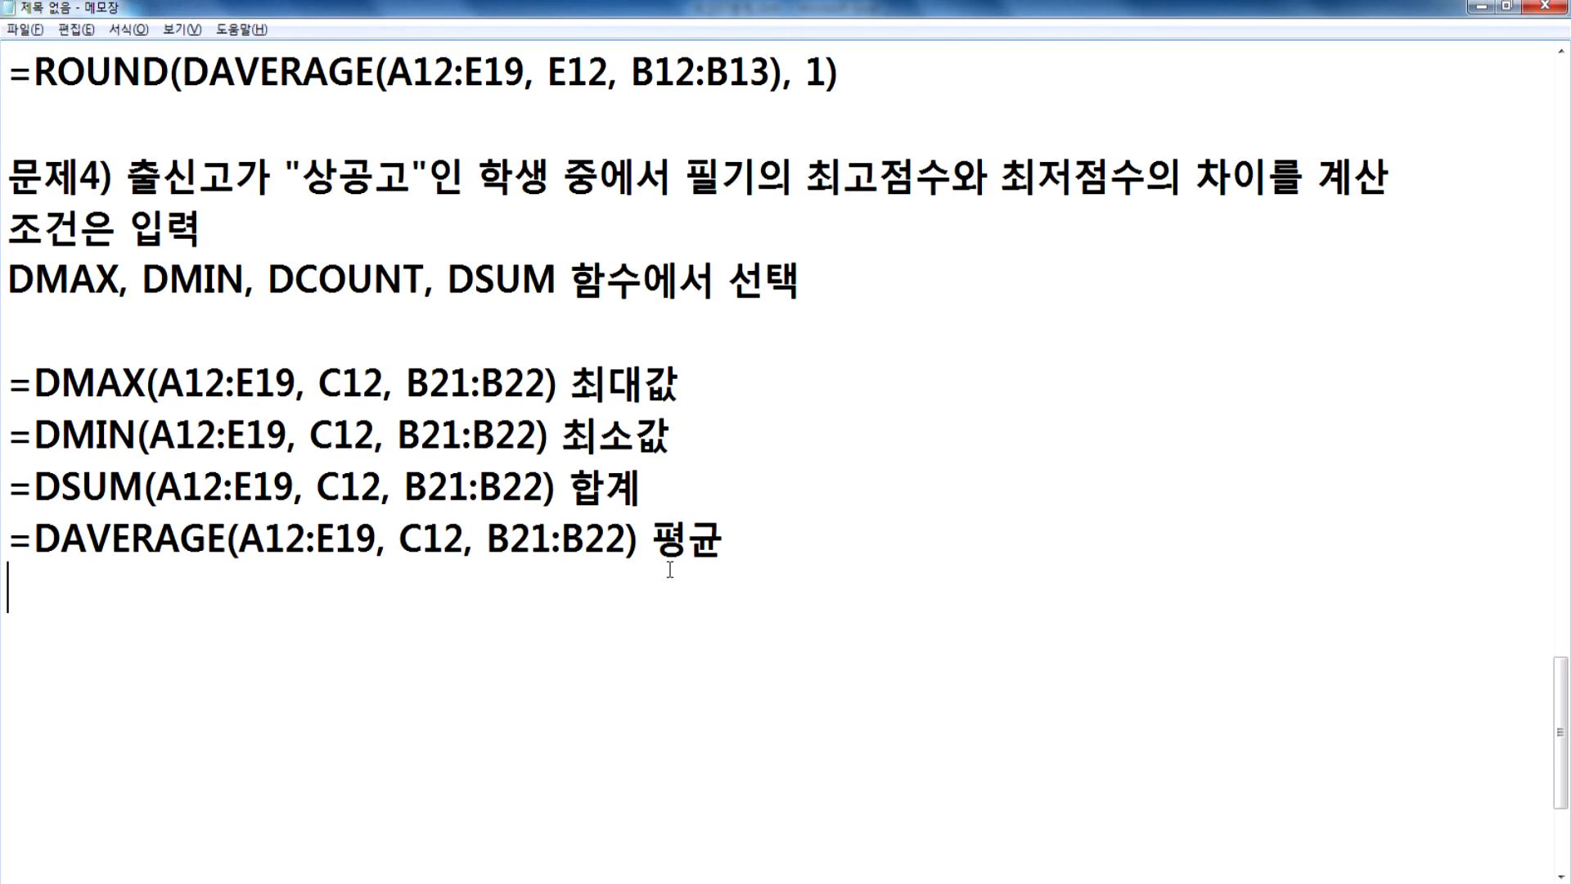
key("Return")
key("ctrl+v")
key("BackSpace")
type("0")
key("ctrl+v")
key("BackSpace")
key("Left")
key("Left")
key("Left")
key("Left")
key("Left")
key("Left")
key("Left")
key("Left")
key("Left")
key("Left")
key("Left")
key("Left")
key("Left")
key("Left")
key("Left")
key("Left")
key("Left")
key("Left")
key("Left")
key("Left")
key("Left")
key("Delete")
type("-")
key("Delete")
key("Right")
key("Right")
key("Left")
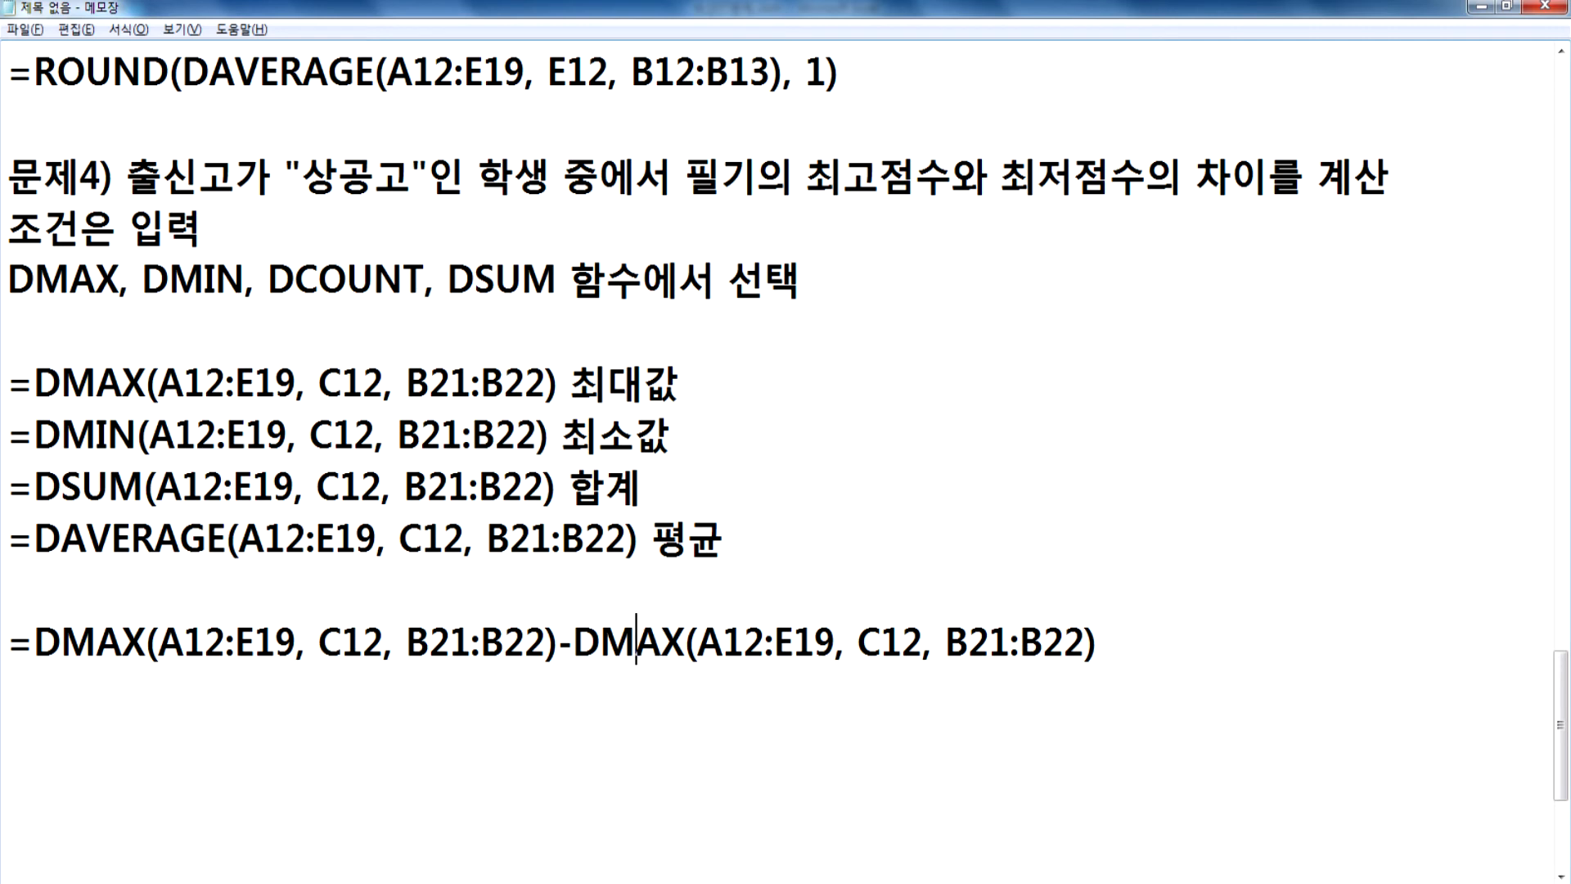
type("IN")
key("Delete")
key("Delete")
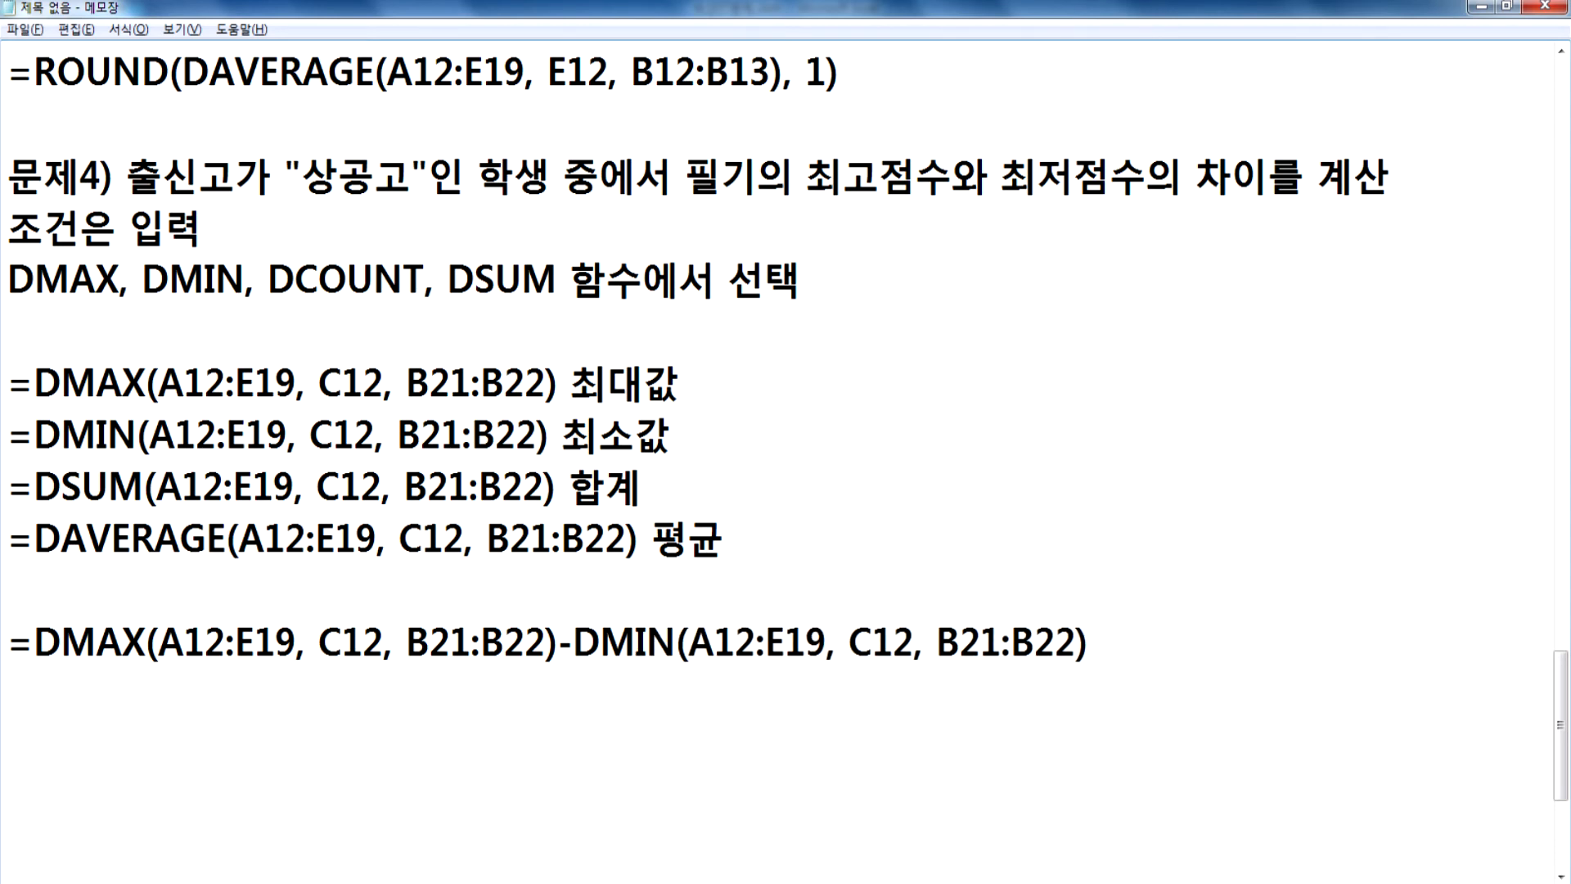
Step: Review the arguments of the combined DMAX-DMIN formula and compare them with the separate DMIN line
left_click_drag(121, 642, 386, 644)
left_click_drag(61, 434, 248, 434)
left_click_drag(41, 645, 538, 633)
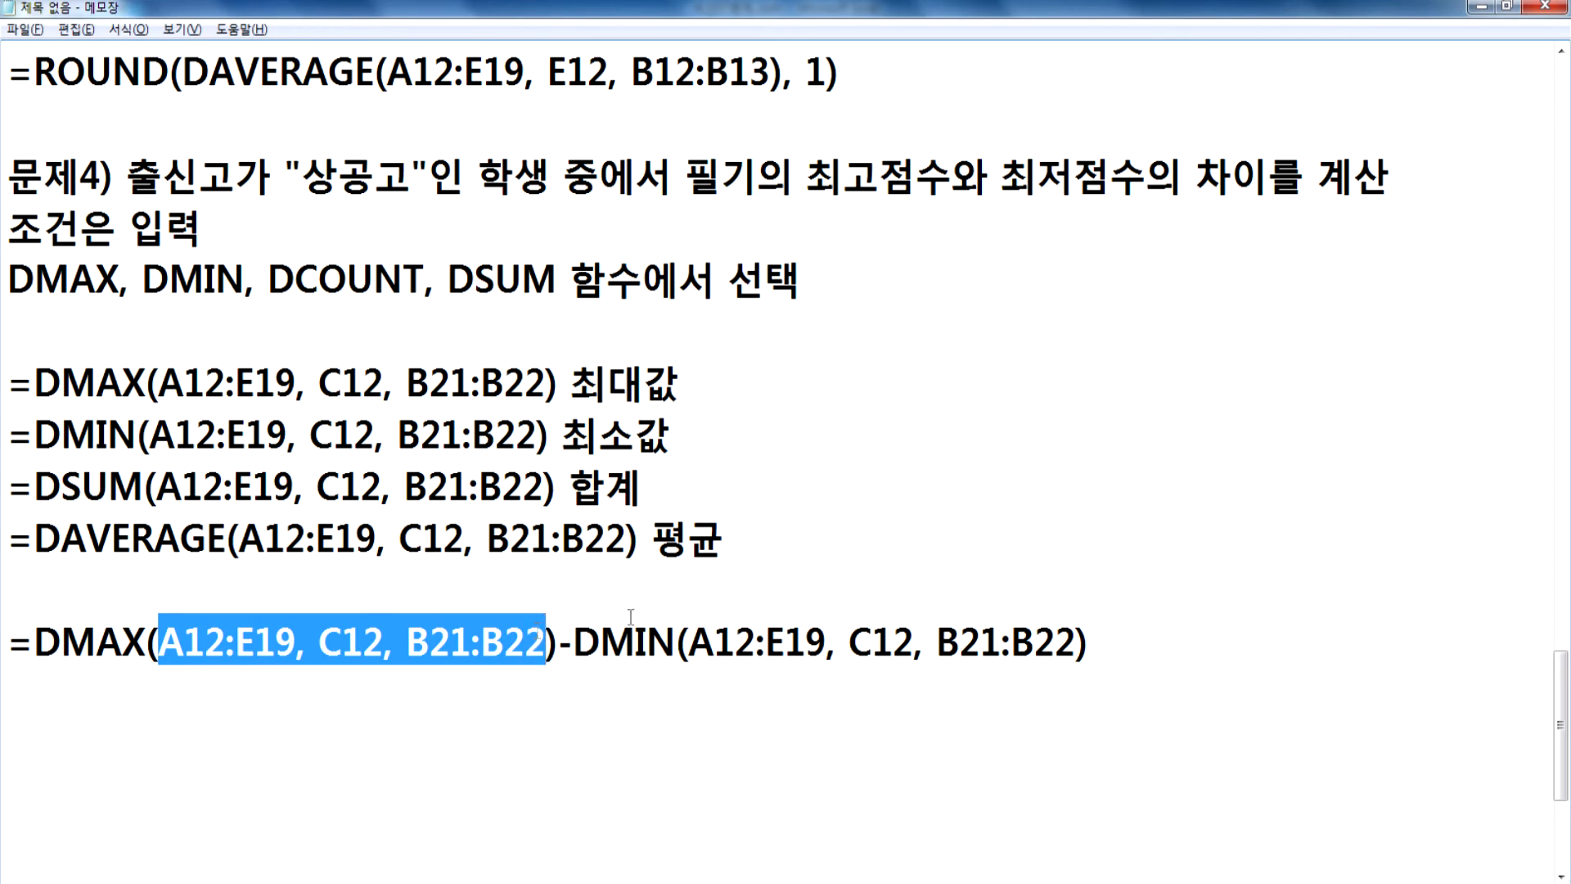
Step: Switch to Excel and append a minus sign and a second DMAX(A12:E19,C12,B21:B22) to the formula in E22
key("alt+Tab")
key("Escape")
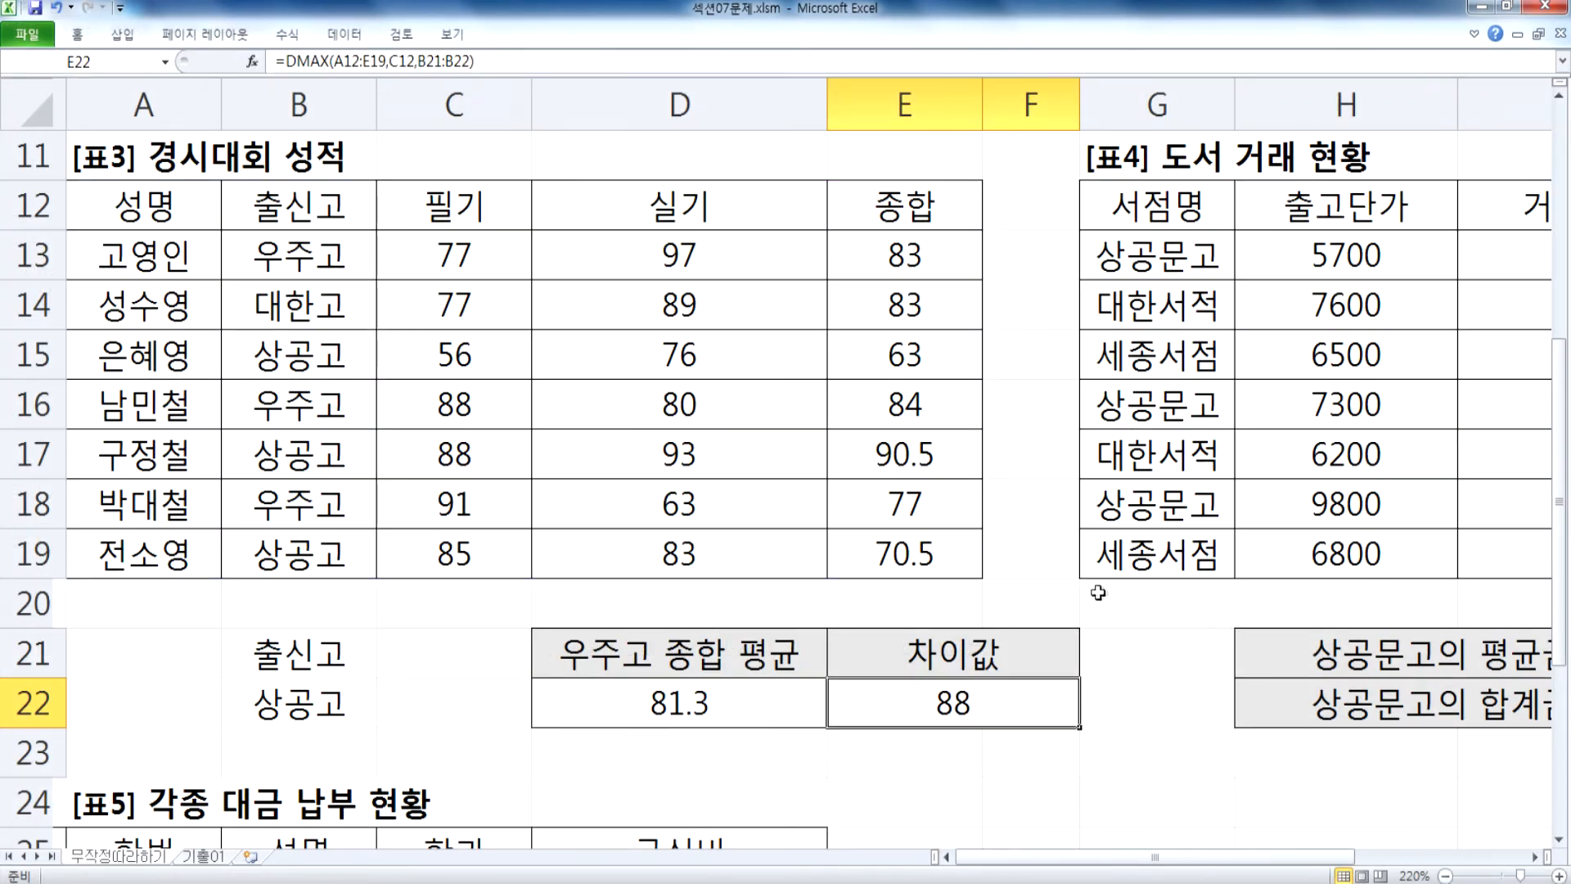
scroll(1097, 591, "down", 2)
key("F2")
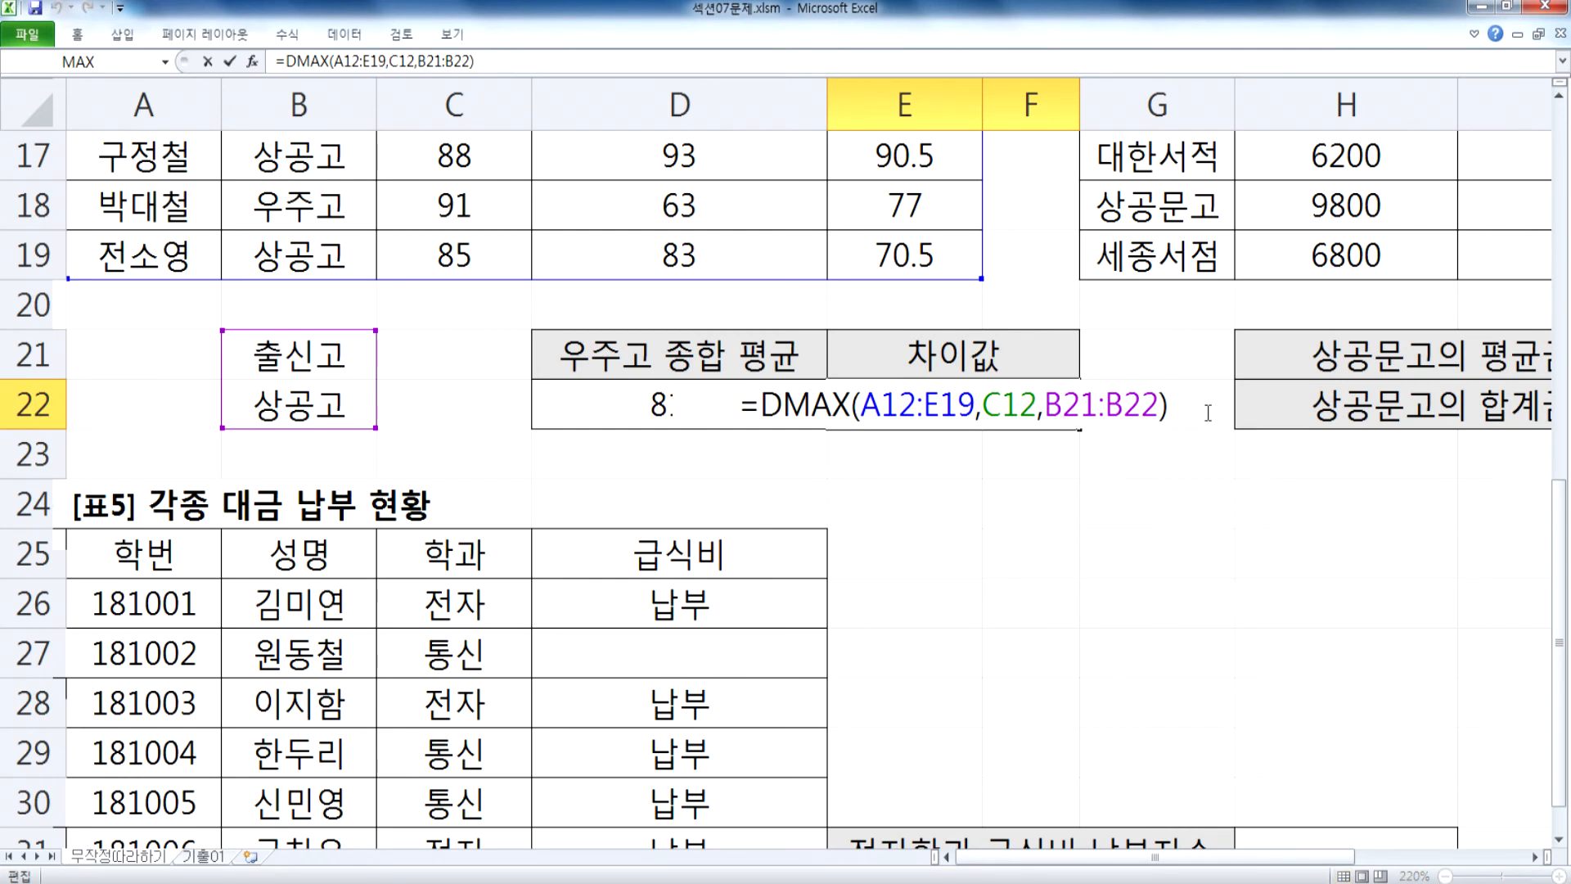
type("-DMIN")
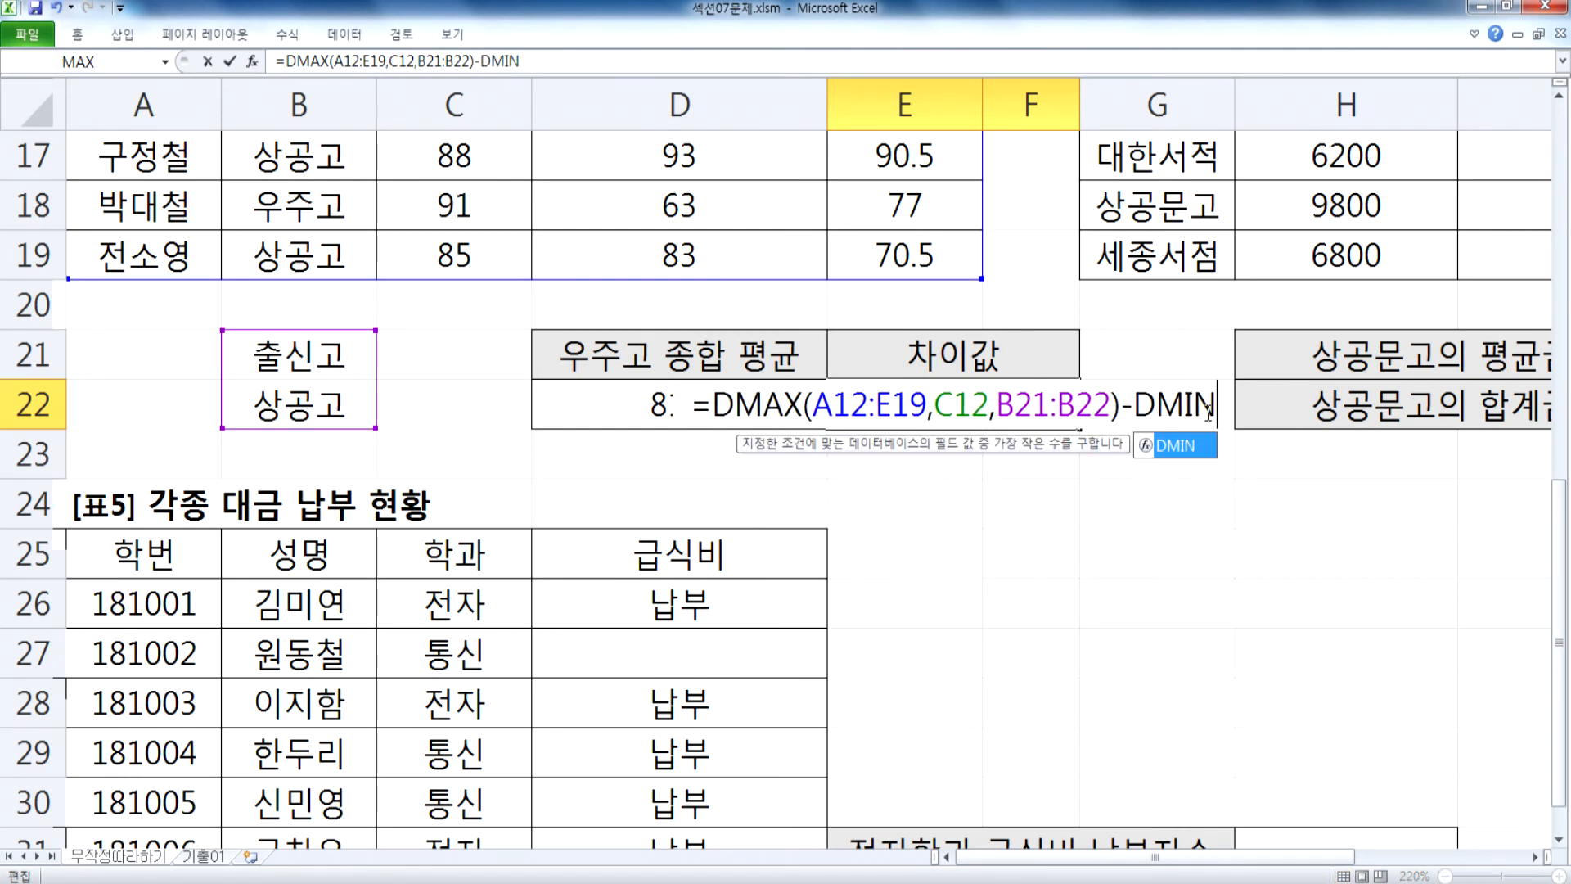
key("BackSpace")
key("BackSpace")
key("BackSpace")
key("BackSpace")
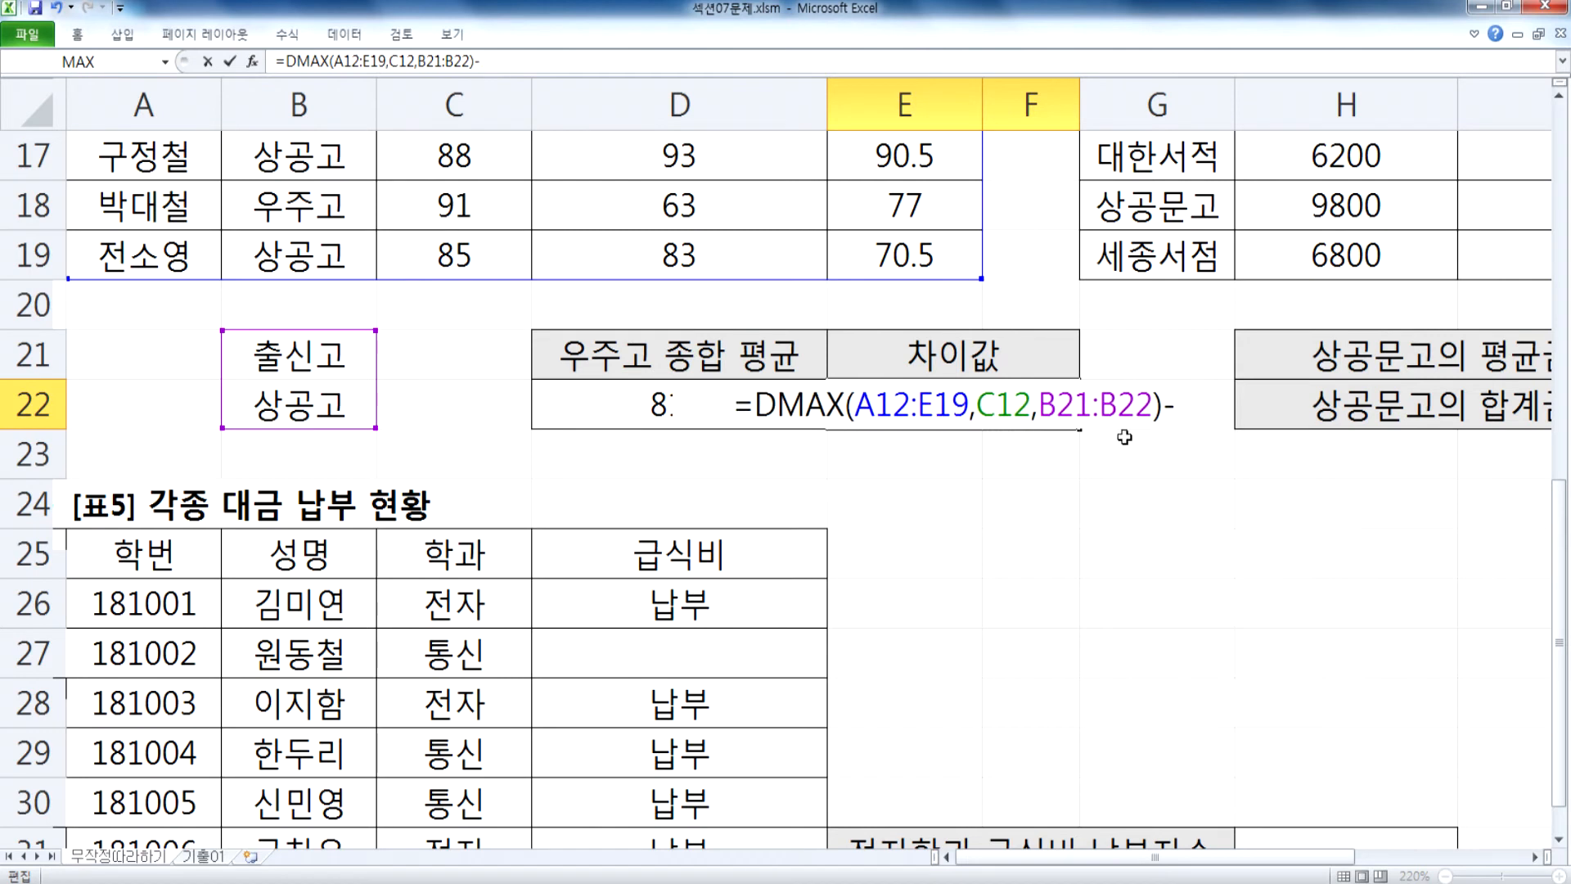
left_click_drag(753, 409, 1172, 414)
key("ctrl+c")
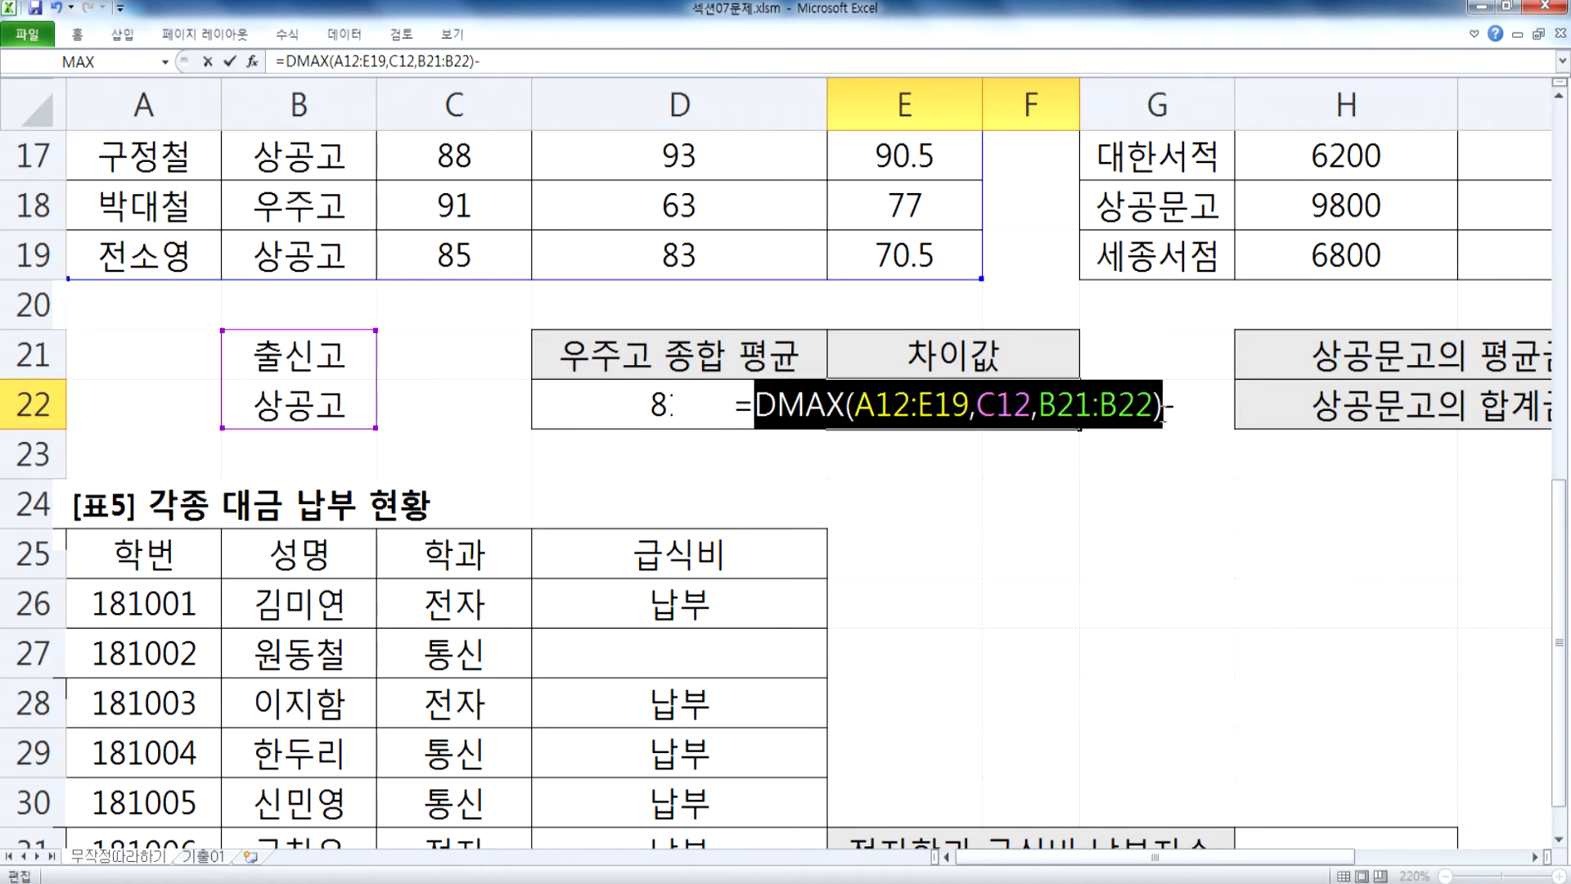
left_click(1185, 411)
key("ctrl+v")
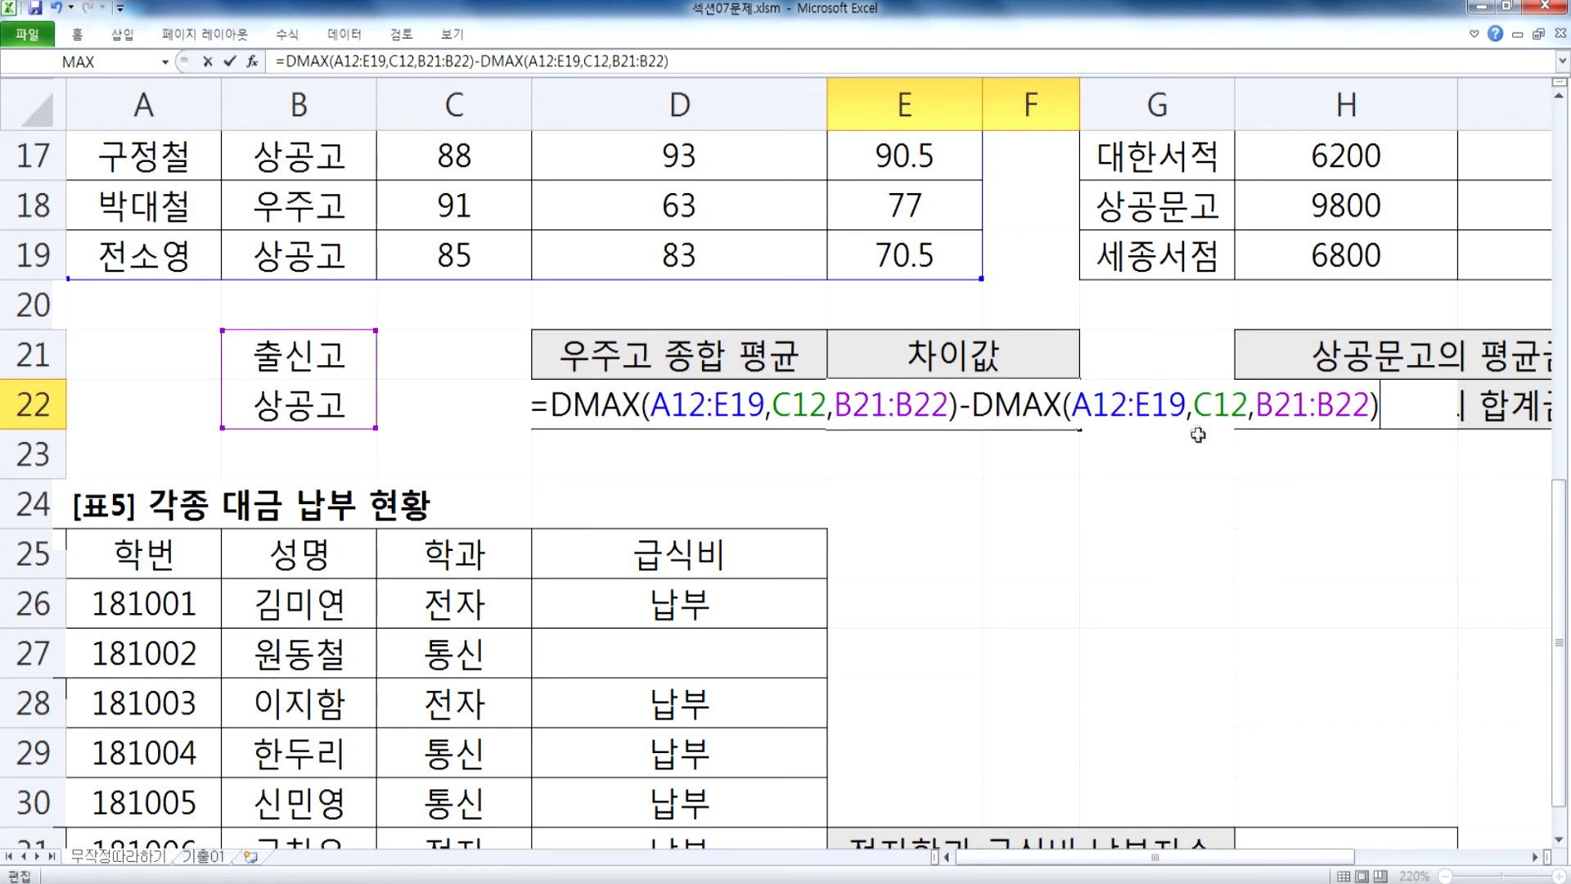
Step: Change the second function in E22 to DMIN, making the formula =DMAX(A12:E19,C12,B21:B22)-DMIN(A12:E19,C12,B21:B22)
left_click(1033, 405)
left_click_drag(1032, 404, 1058, 405)
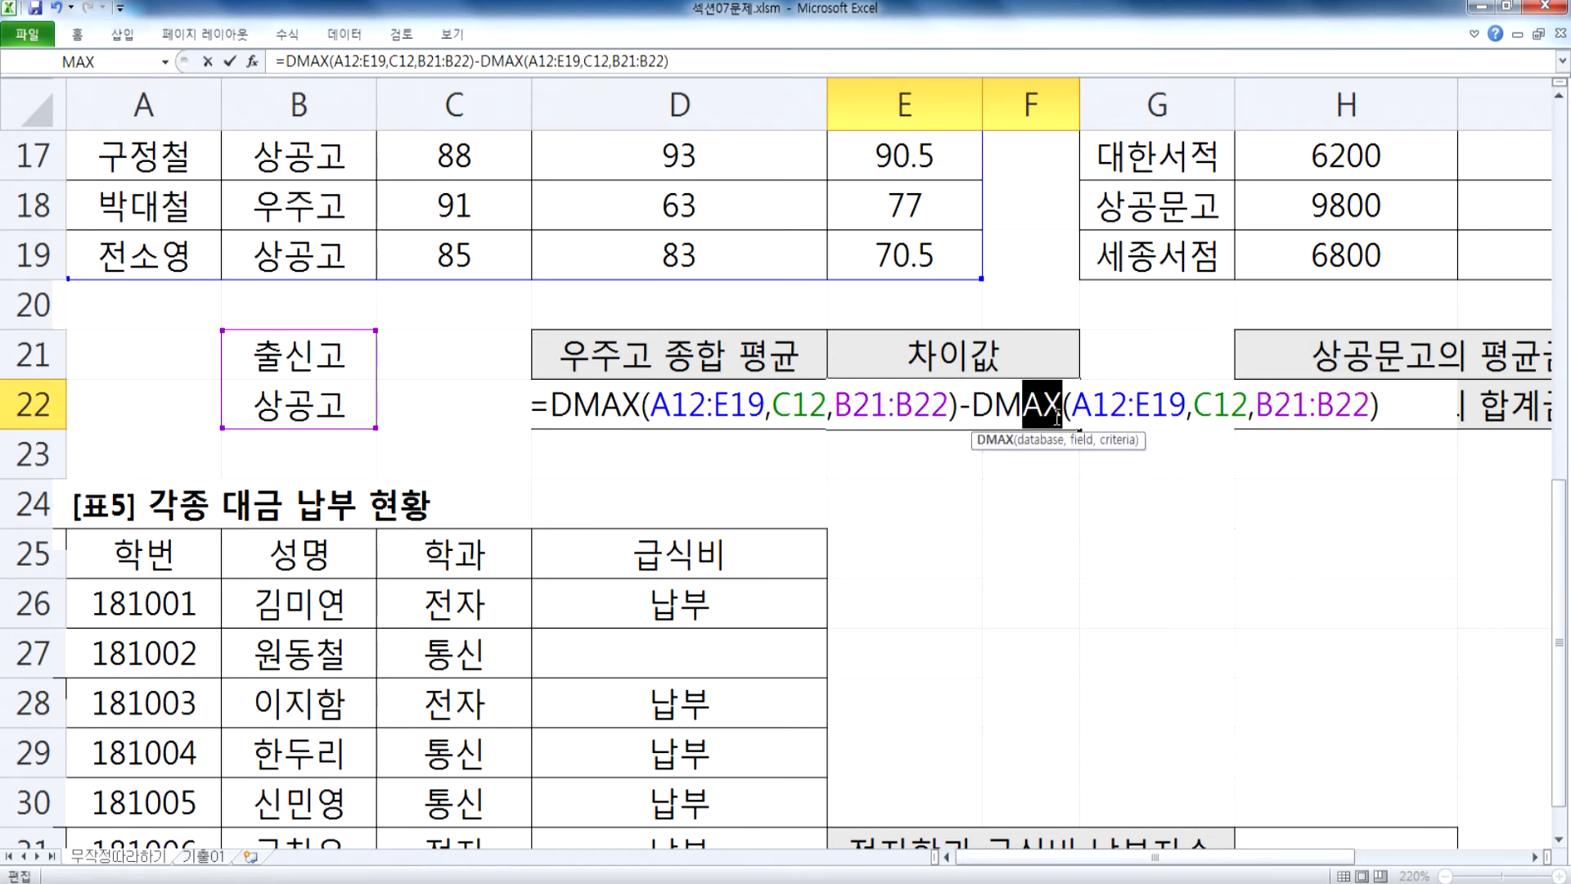
type("IN")
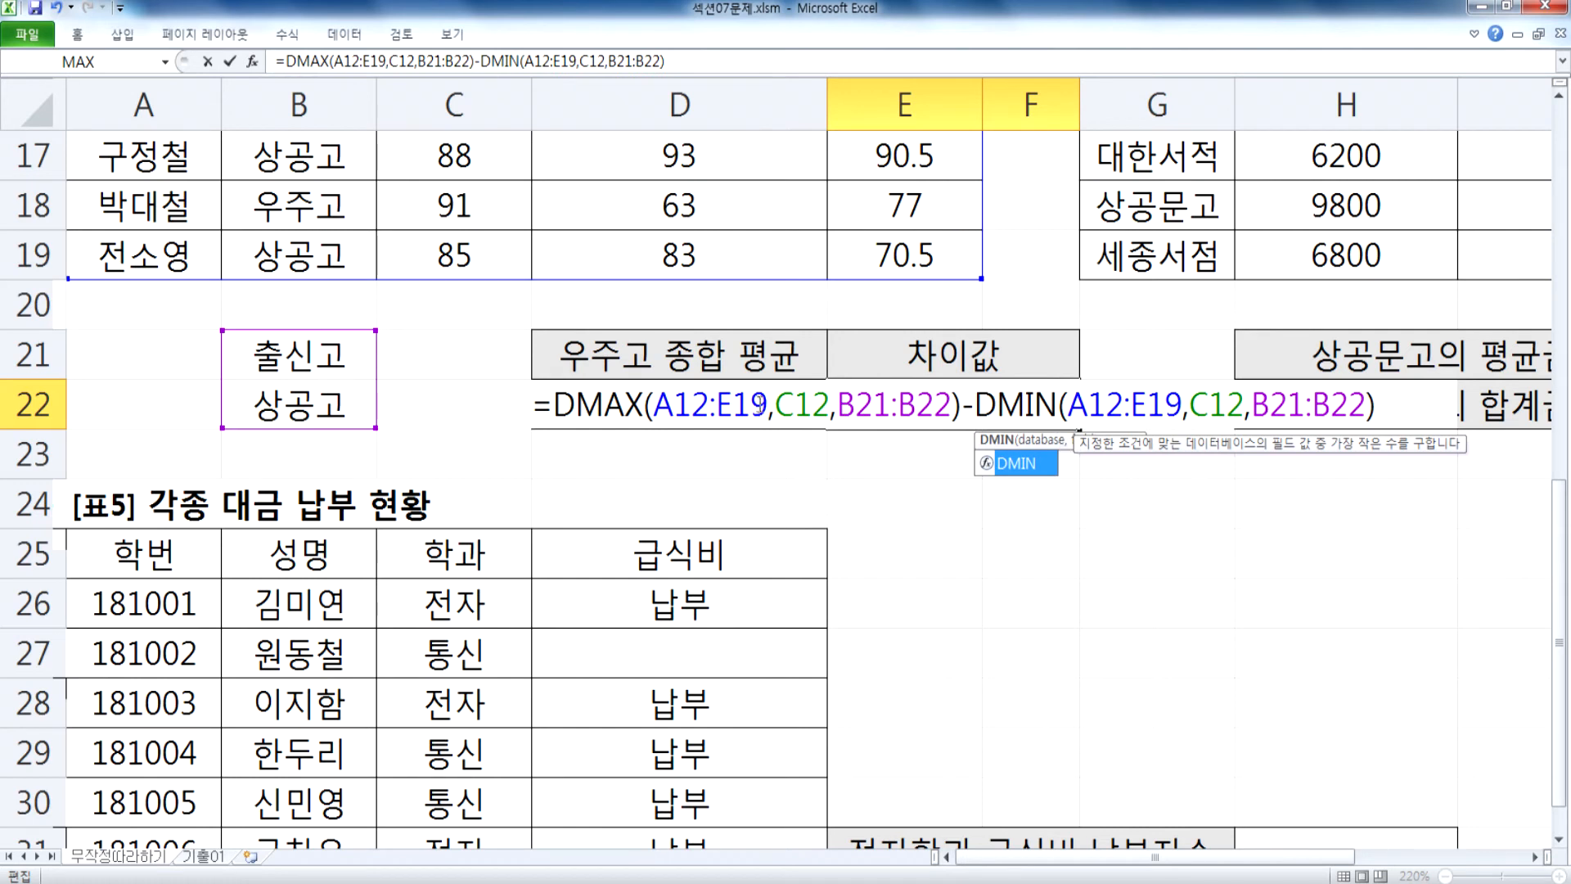
left_click_drag(751, 405, 859, 403)
left_click_drag(1025, 404, 1113, 423)
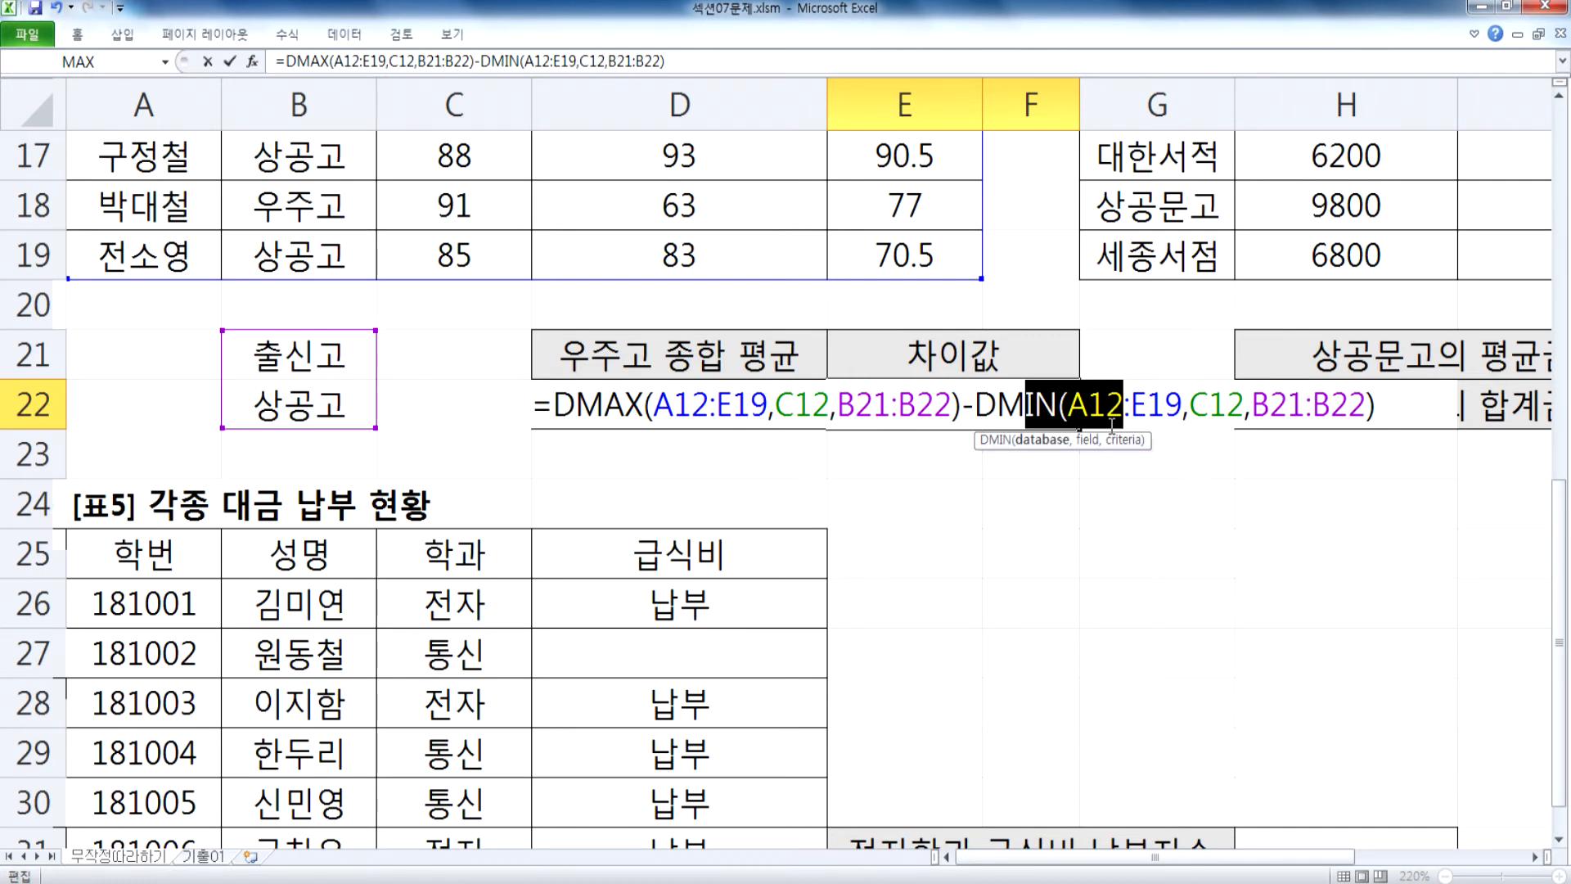
key("Return")
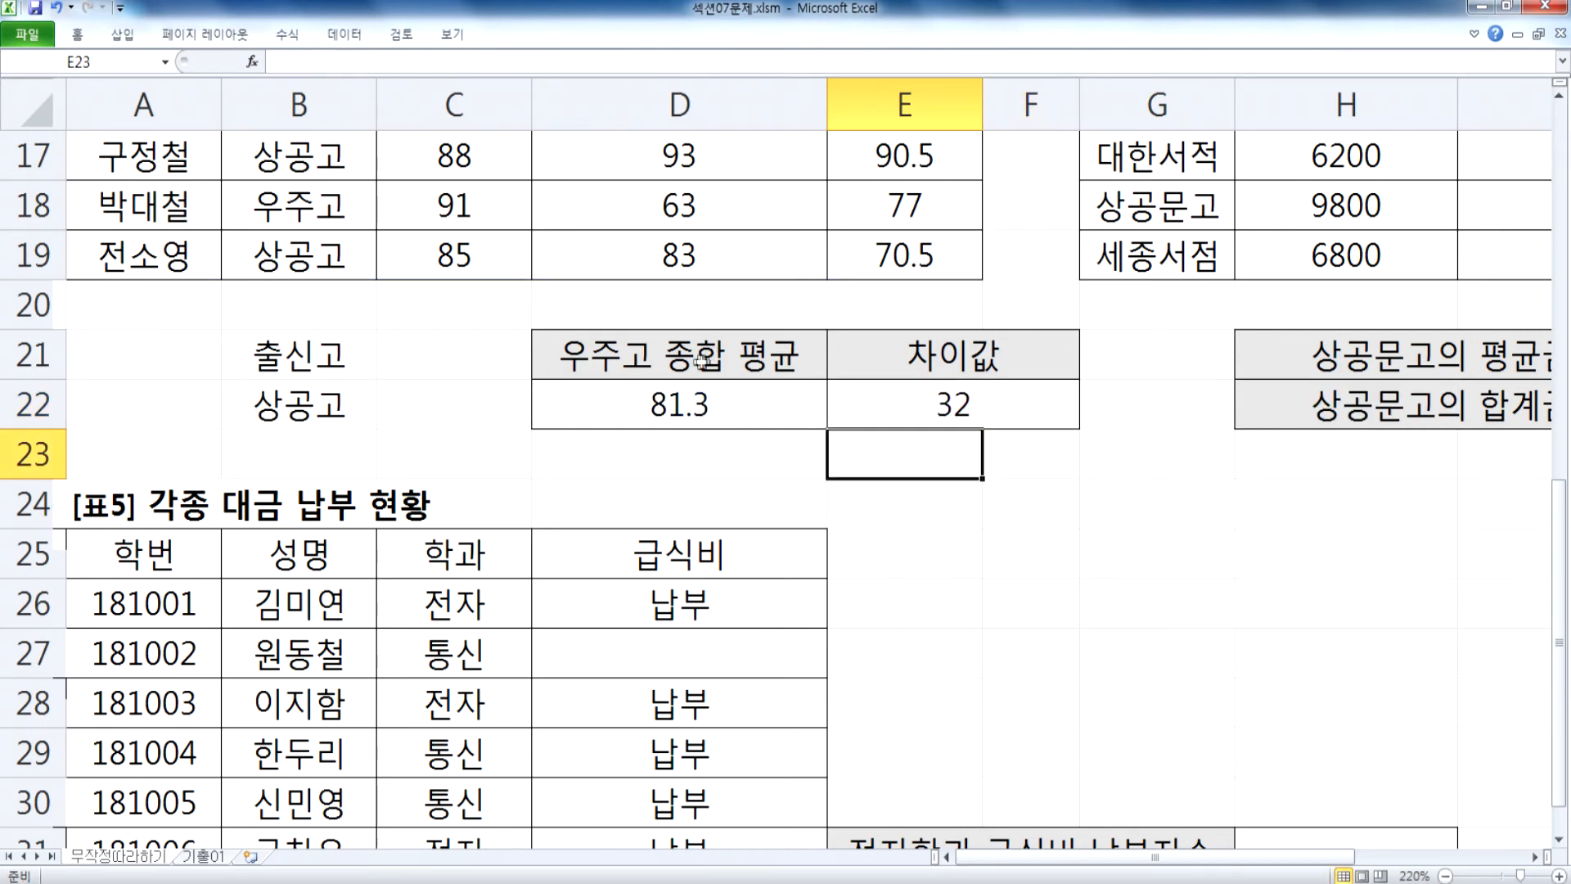
Step: Check the 상공고 students' 필기 scores in C15, C17 and C19 against the 차이값 result in E22
scroll(702, 363, "up", 2)
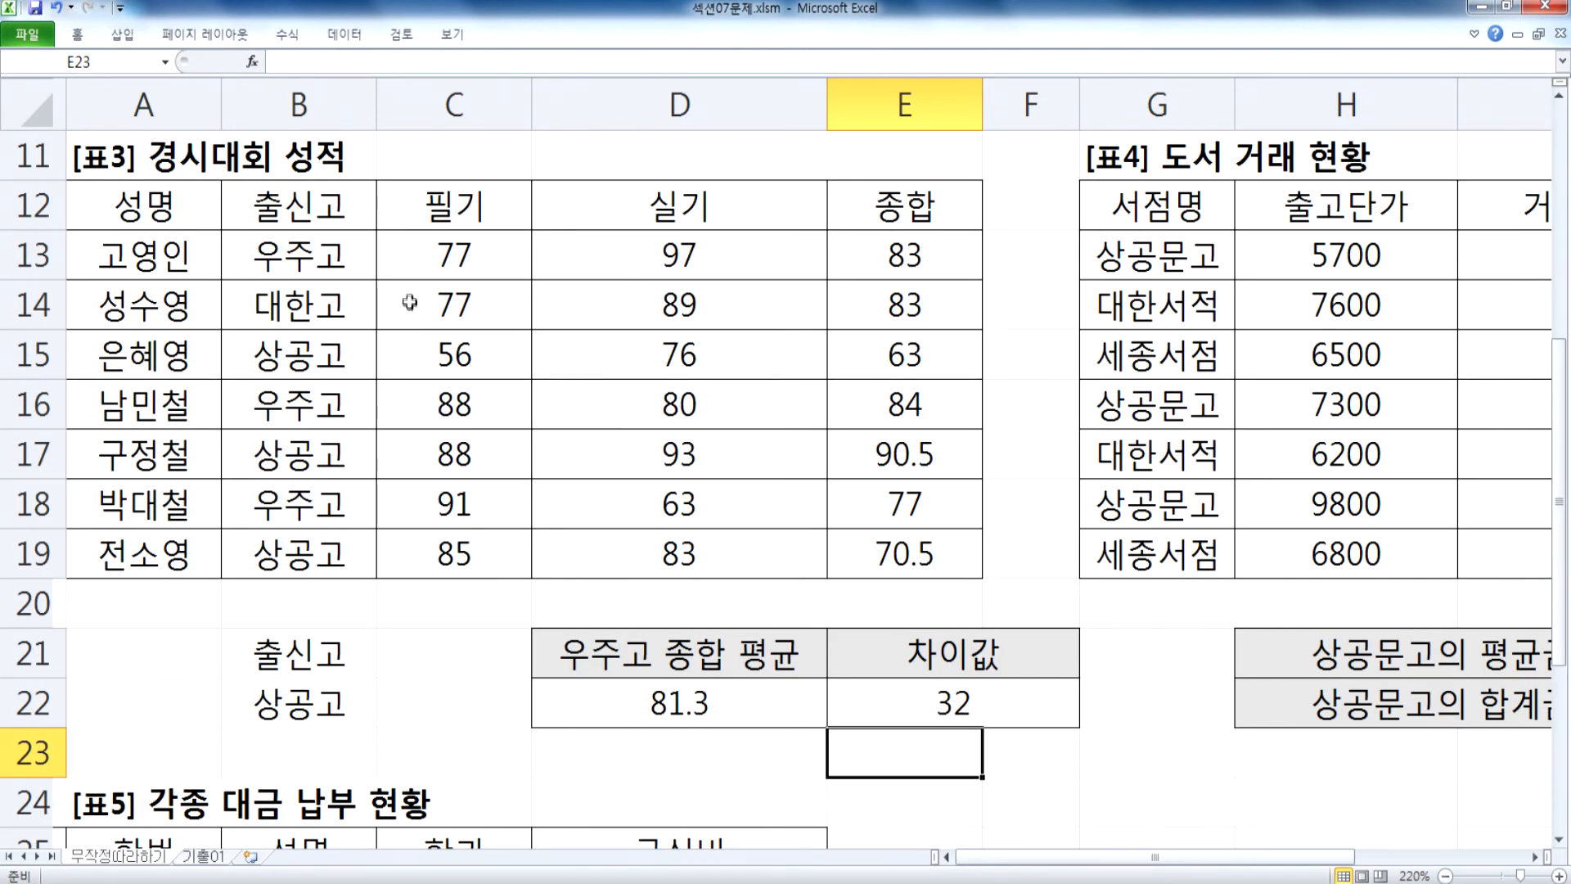
left_click(412, 351)
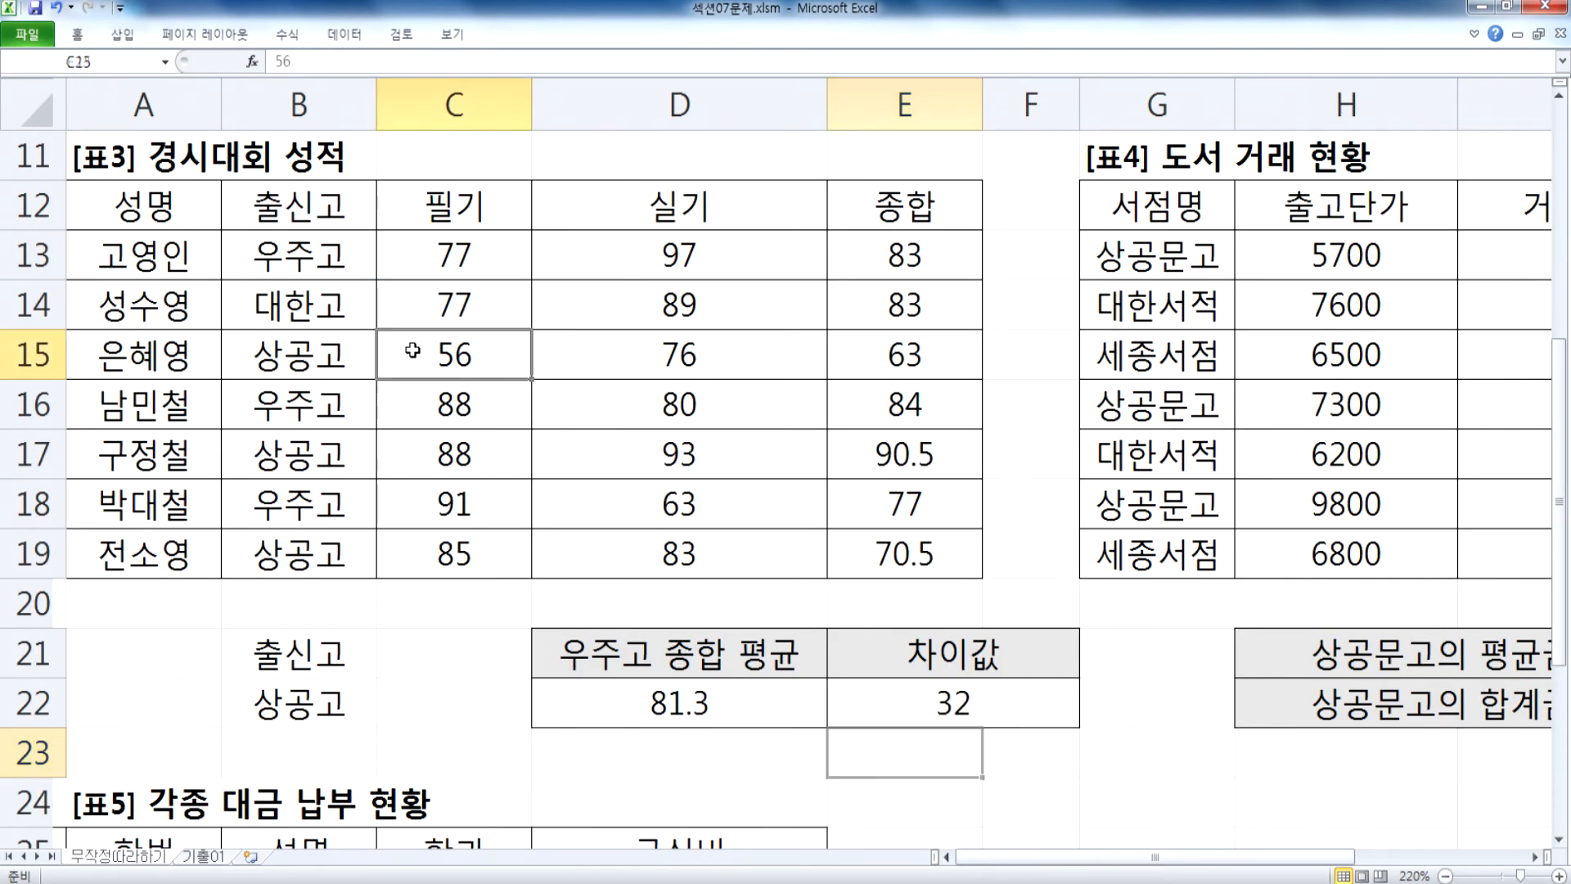
left_click(442, 454, "ctrl")
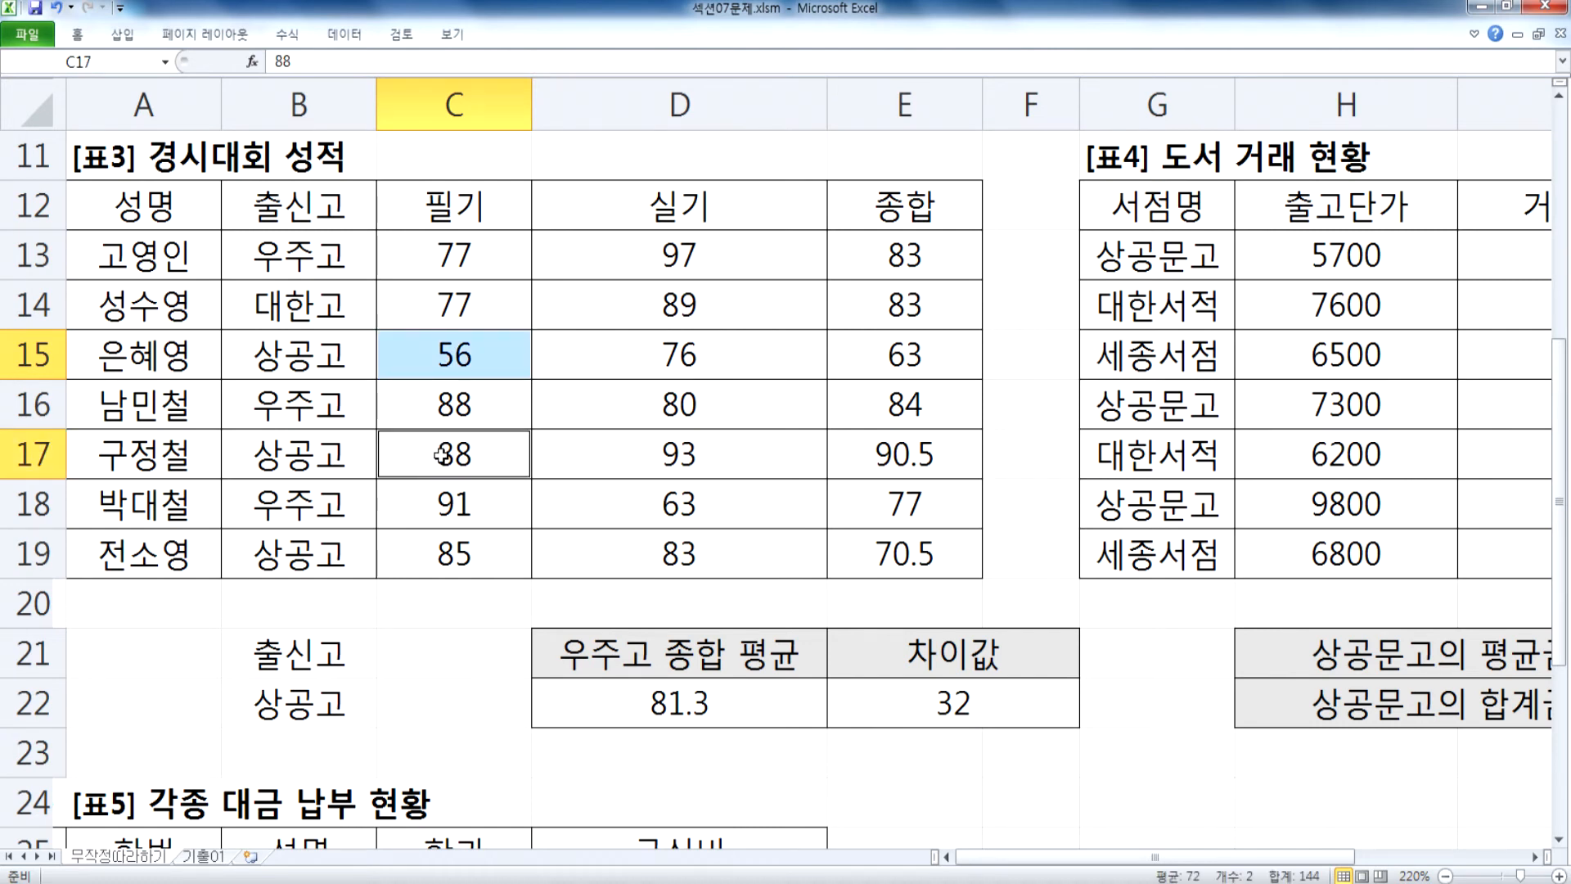
left_click(438, 547, "ctrl")
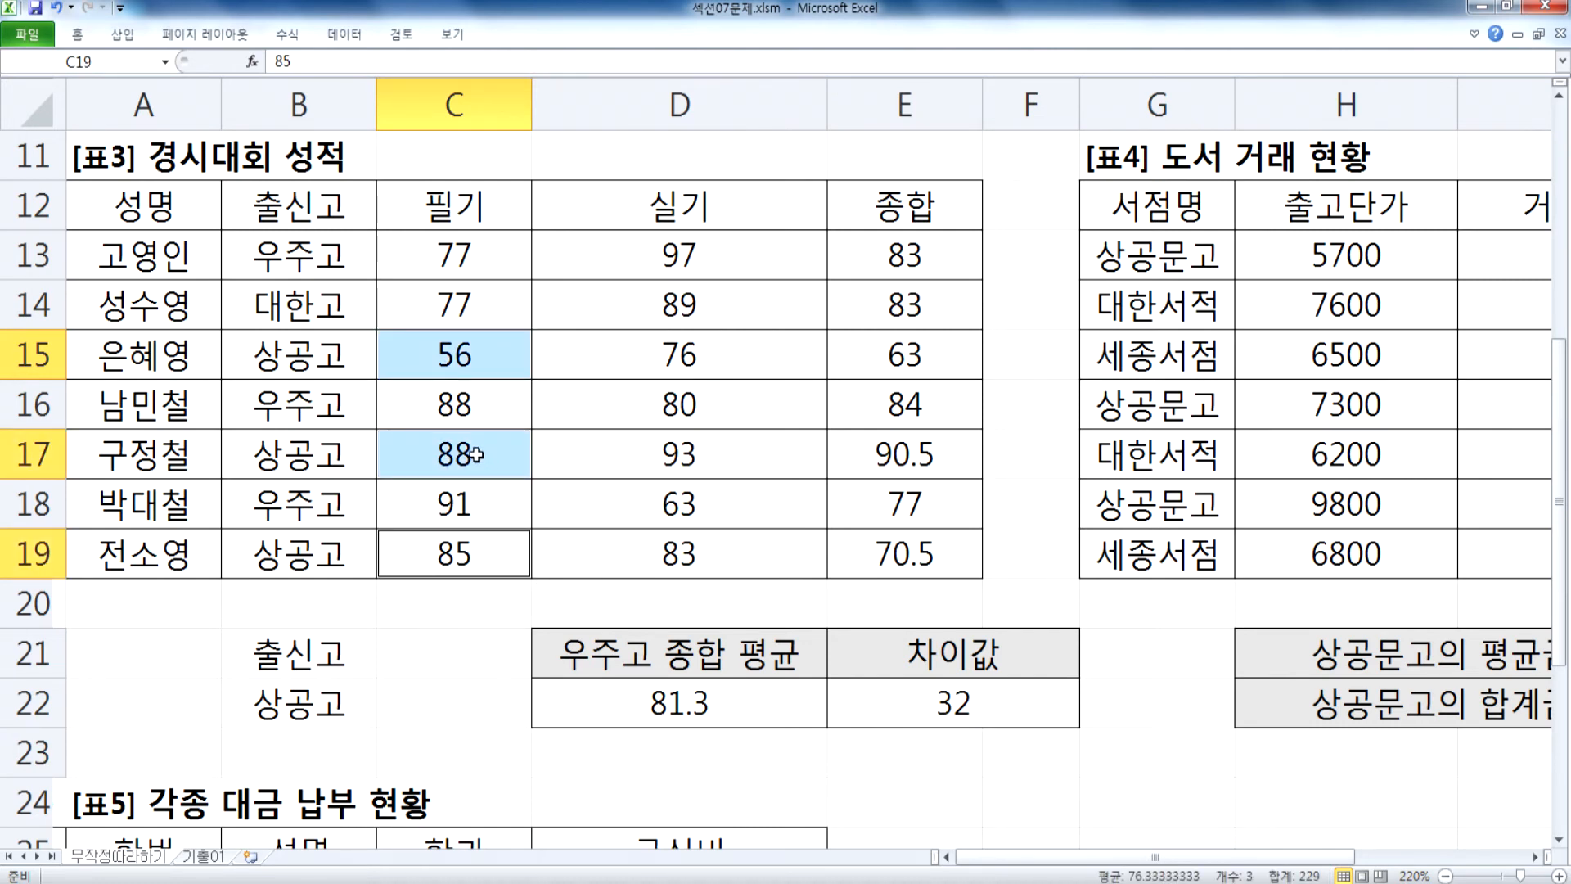
key("Return")
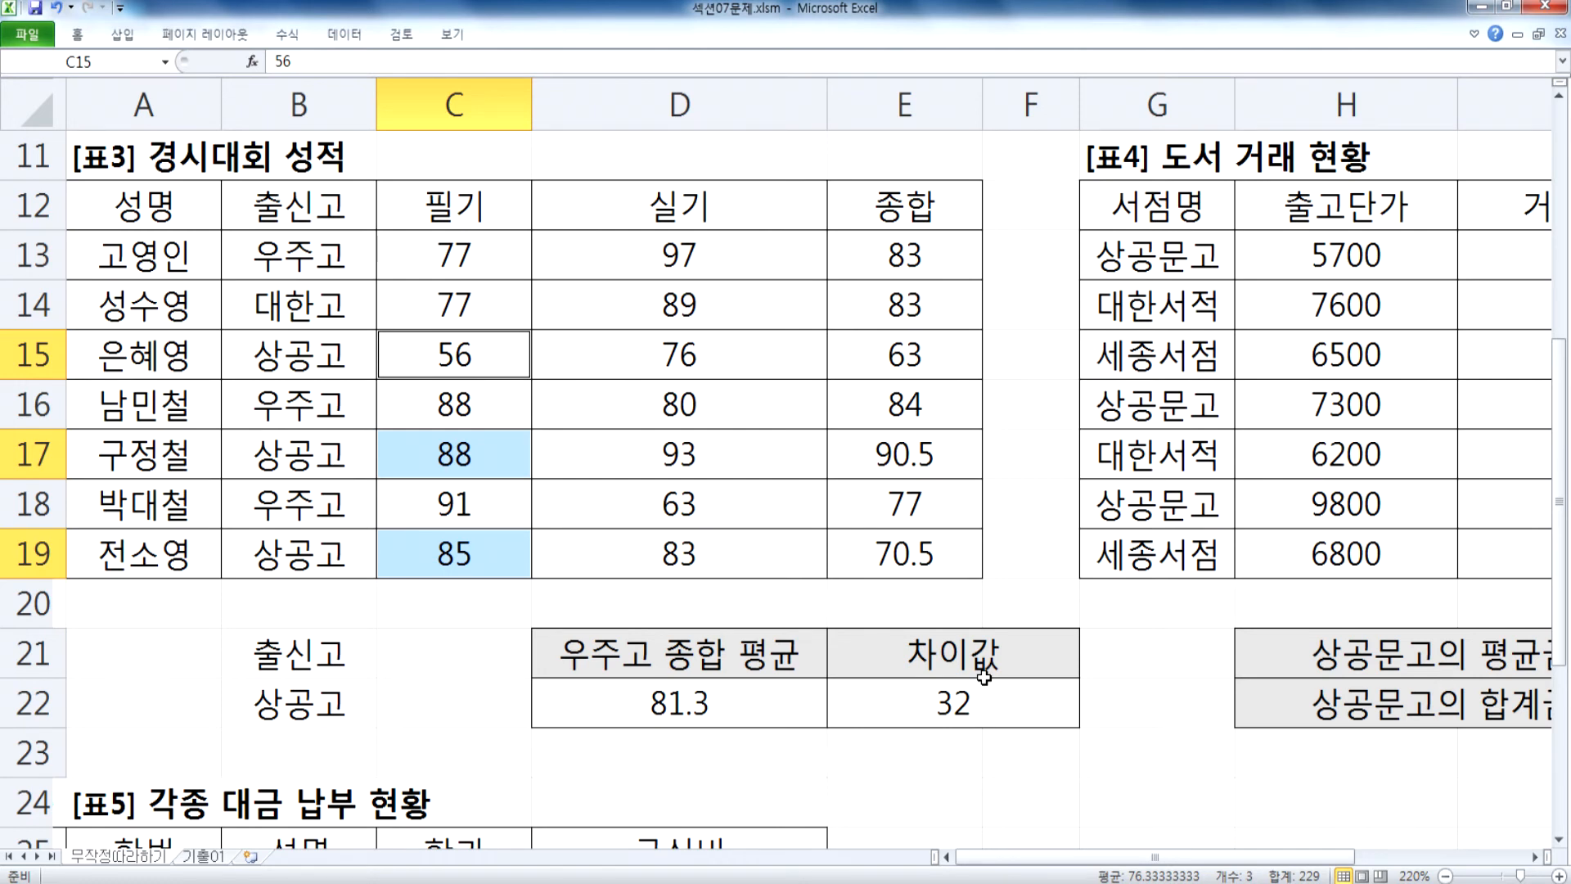
scroll(984, 676, "down", 1)
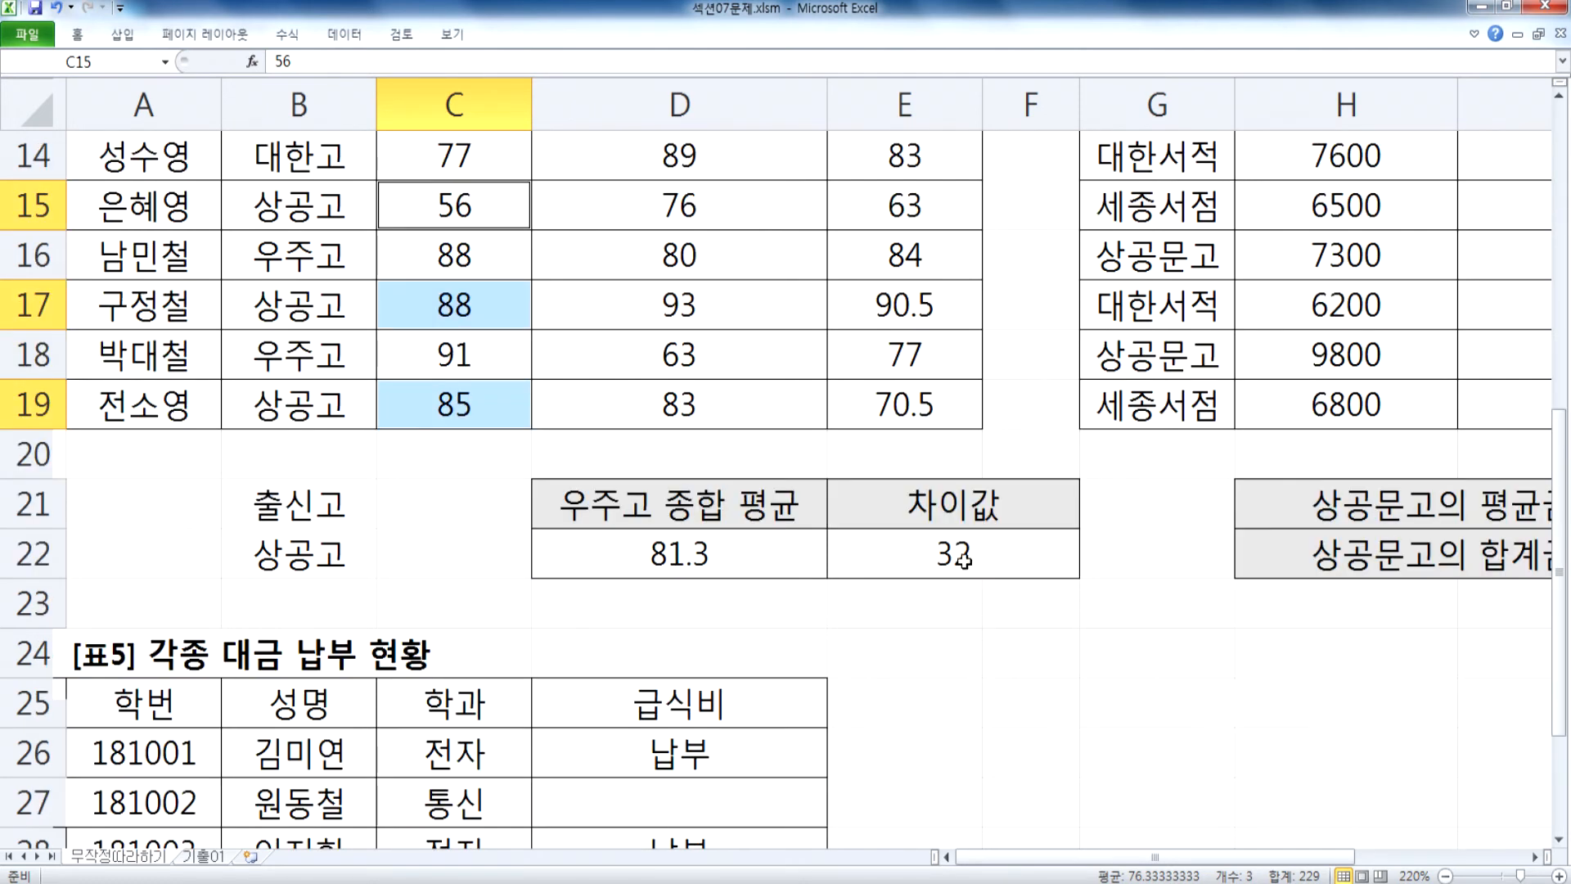
left_click(966, 563)
Step: Examine the [표4] 도서 거래 현황 table's 서점명 condition cells, 금액 column and the 상공문고 result labels
left_click_drag(1259, 858, 1451, 857)
left_click(1537, 857)
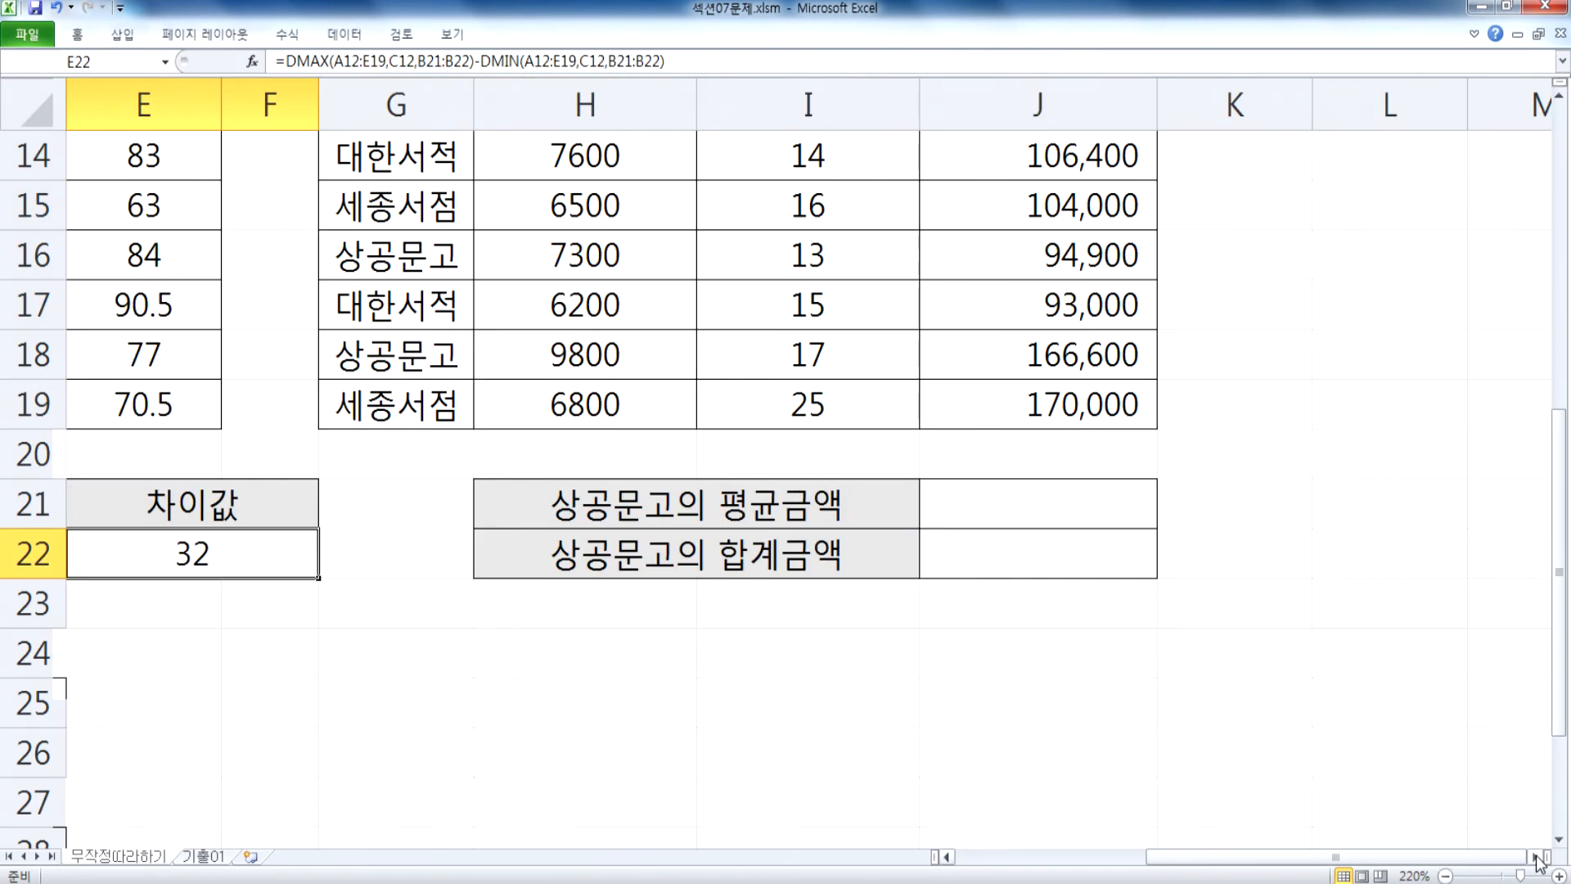
left_click(1537, 857)
scroll(1088, 714, "up", 1)
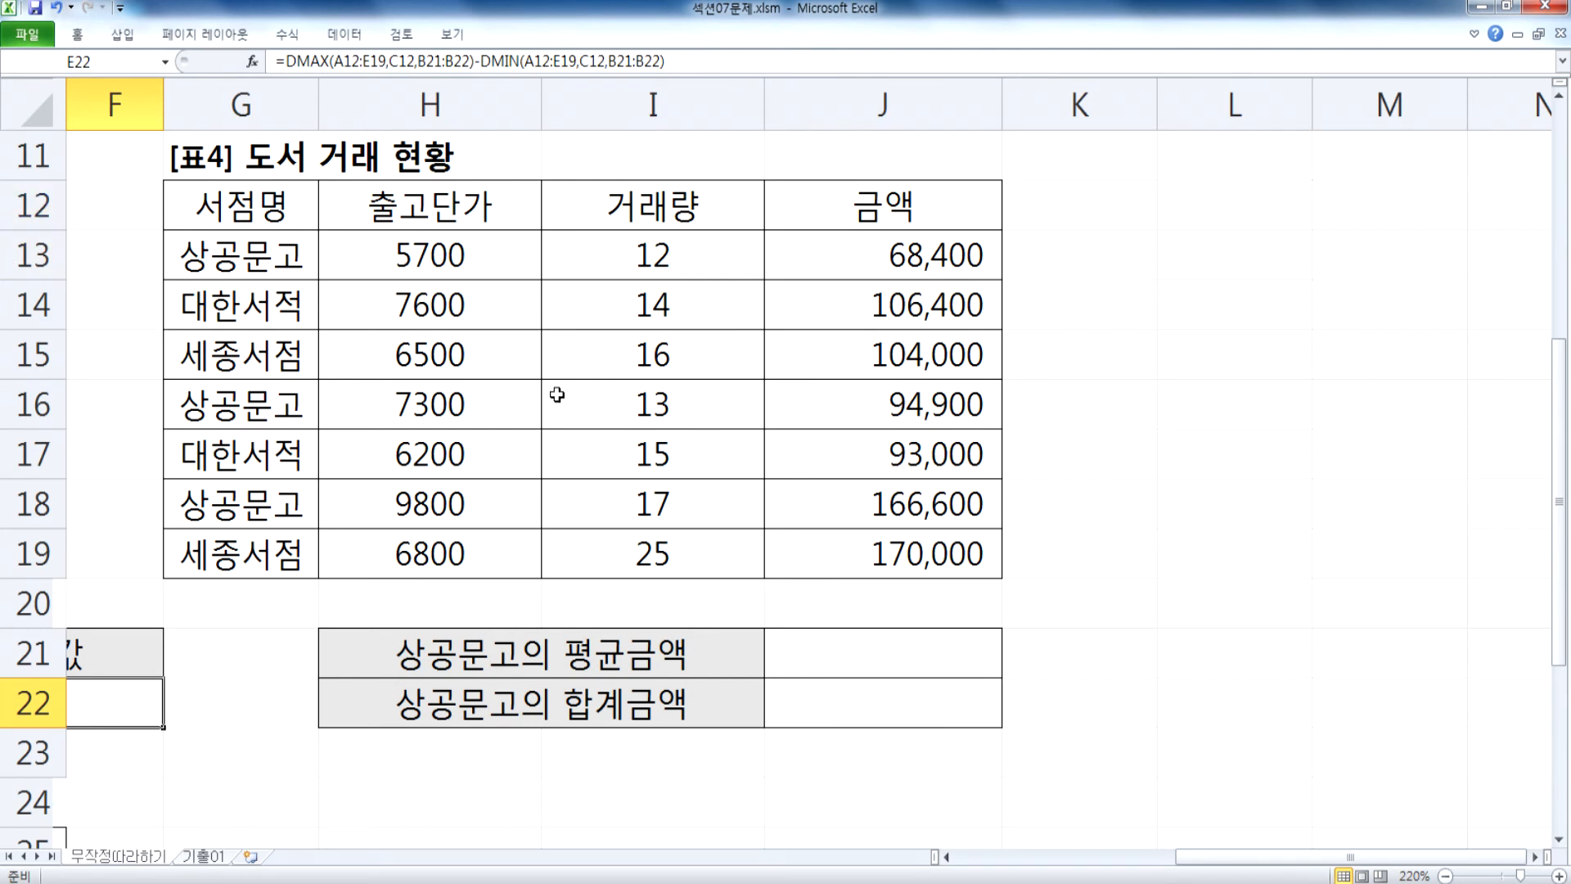
left_click_drag(177, 203, 185, 242)
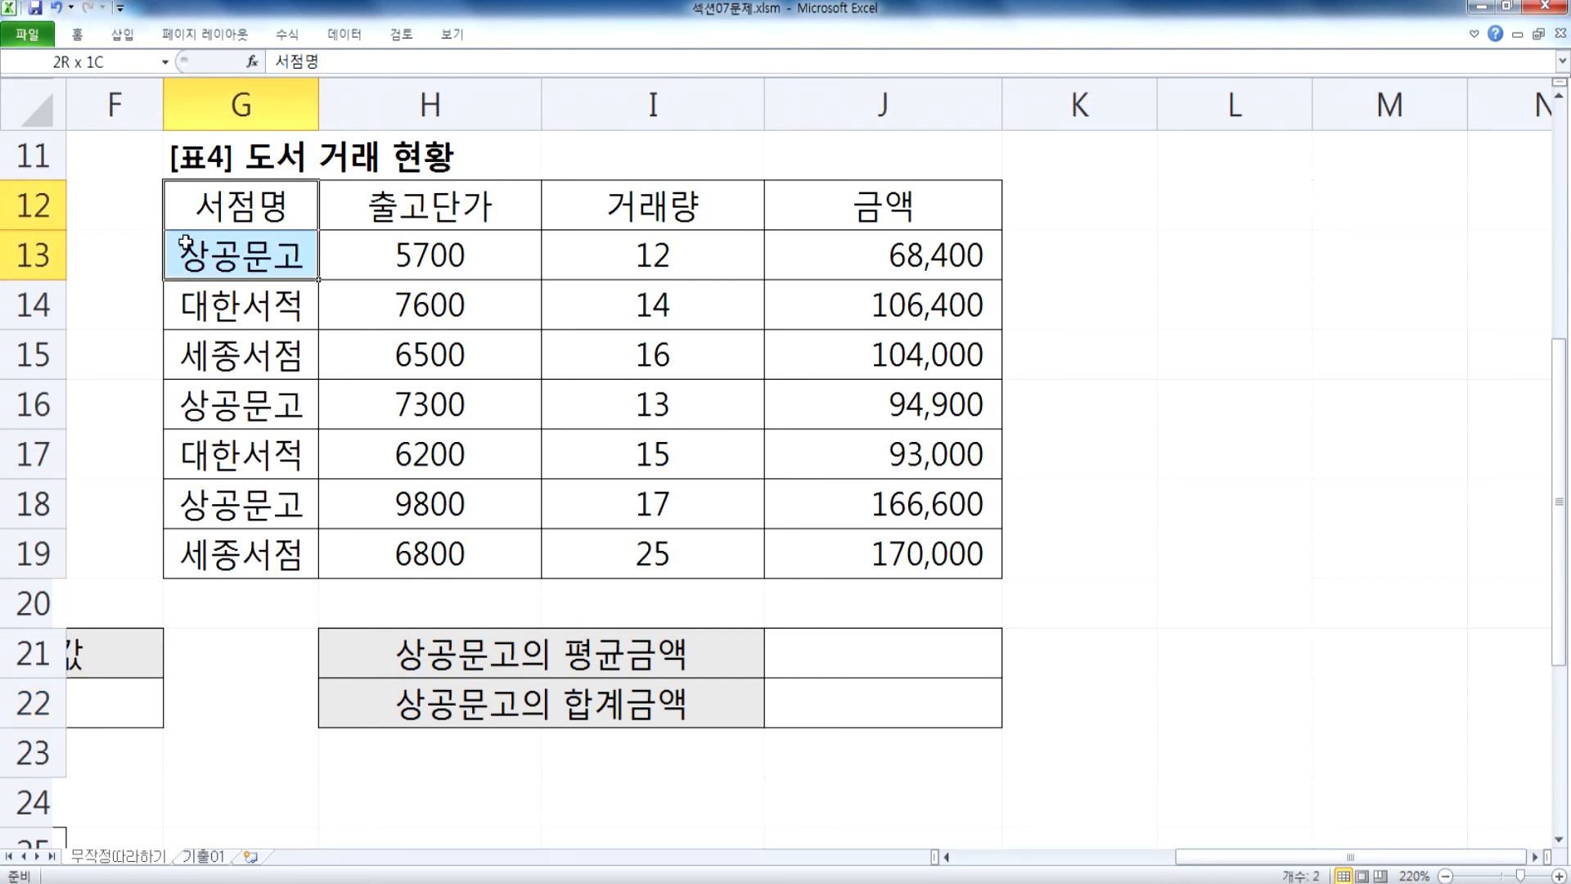
left_click_drag(185, 242, 185, 270)
left_click(871, 221)
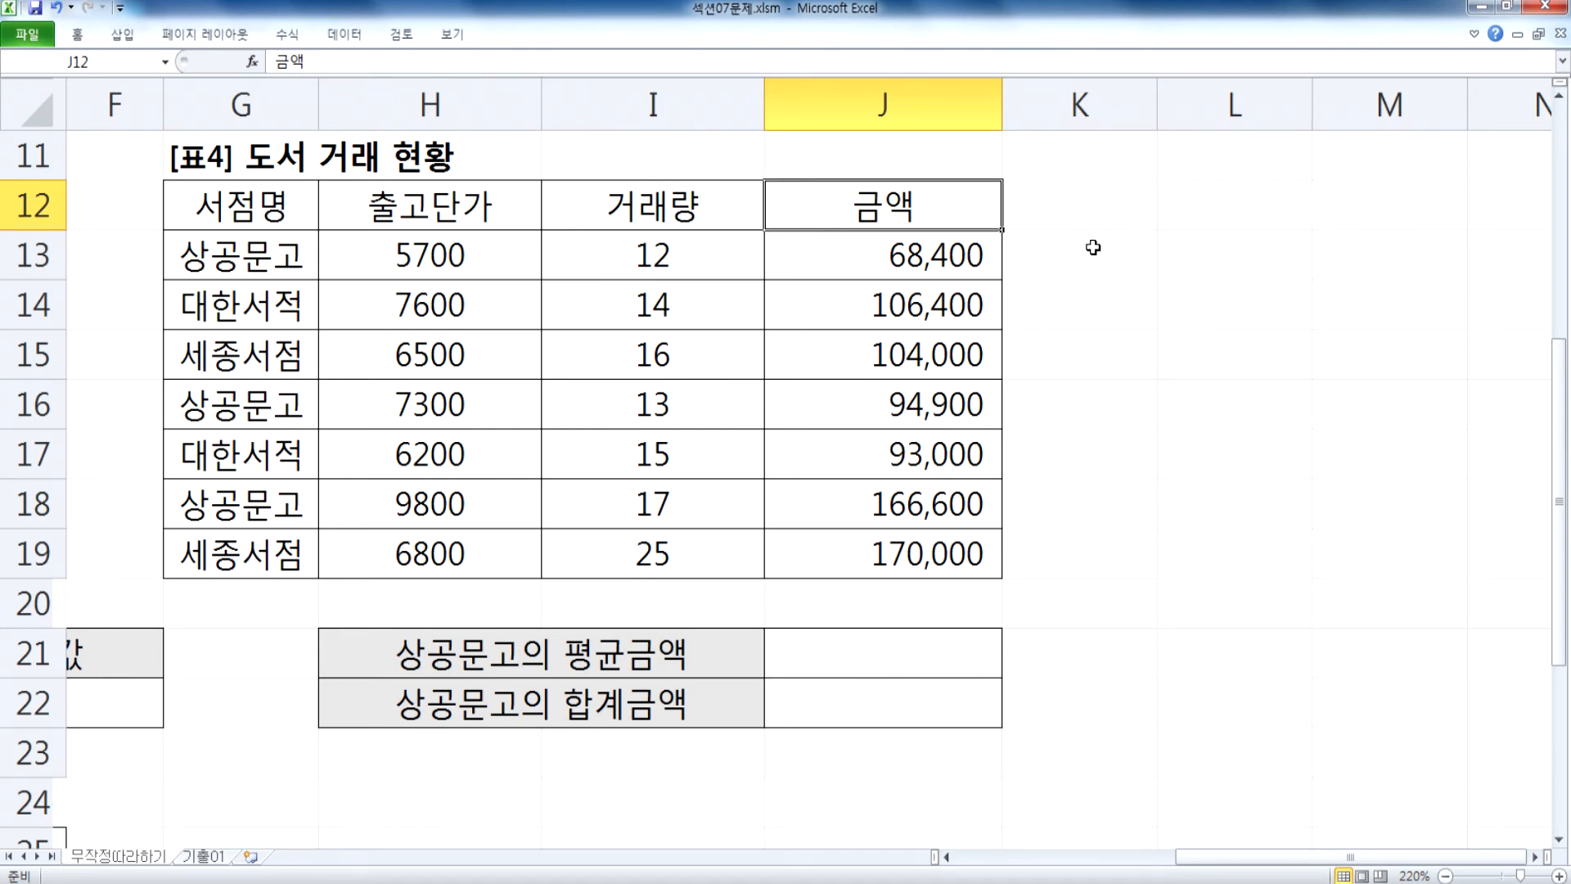
left_click(651, 713)
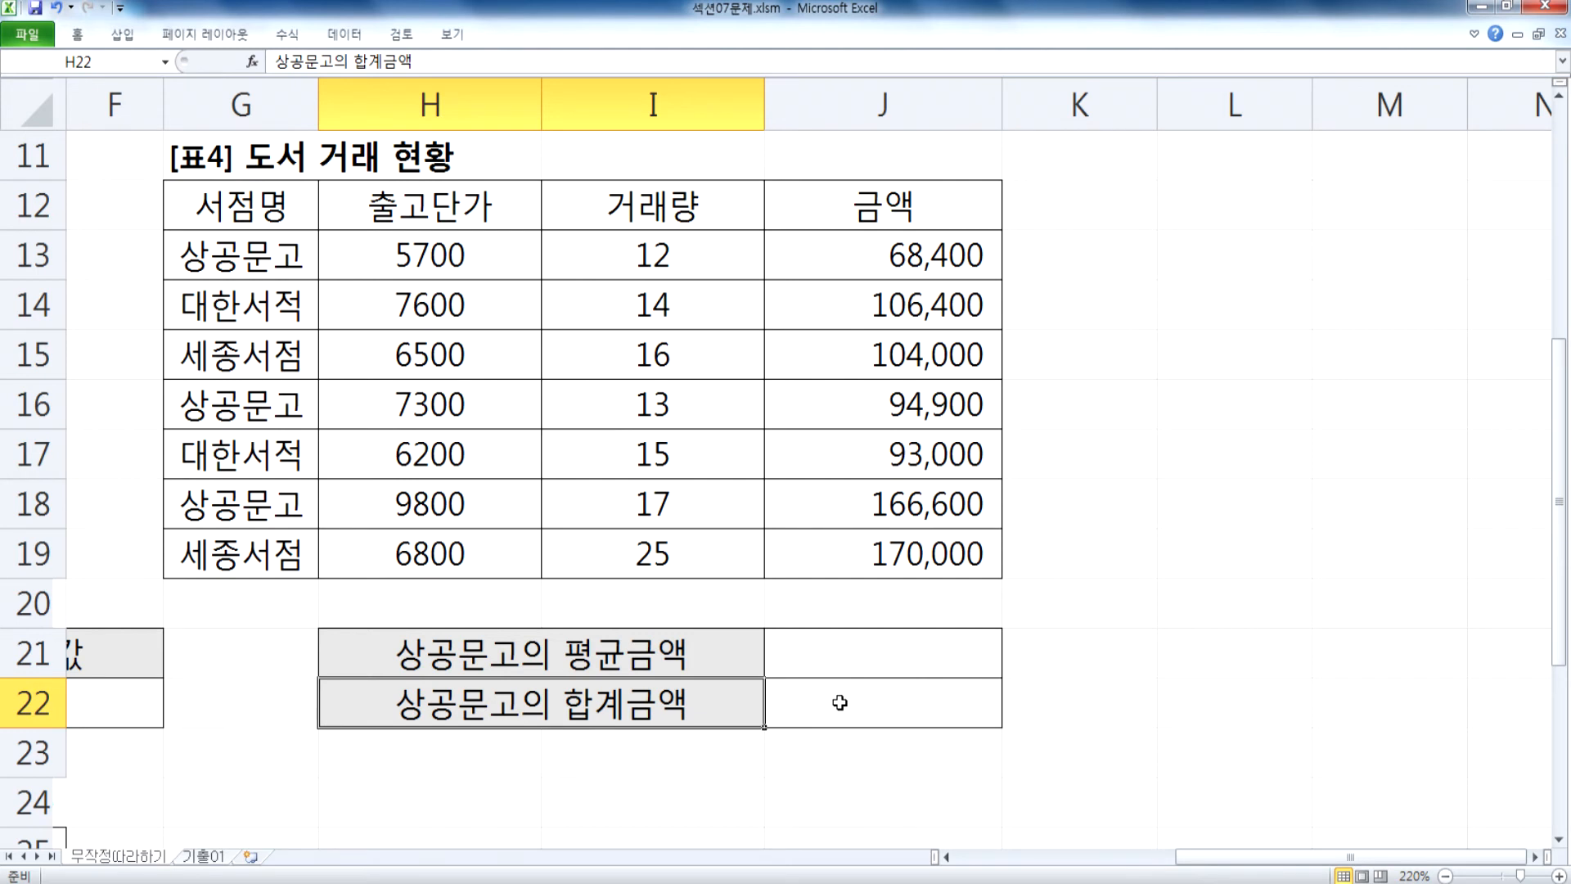
Step: Enter =DAVERAGE(G12:J19,J12,G12:G13) in J21 for the 상공문고의 평균금액
left_click(839, 663)
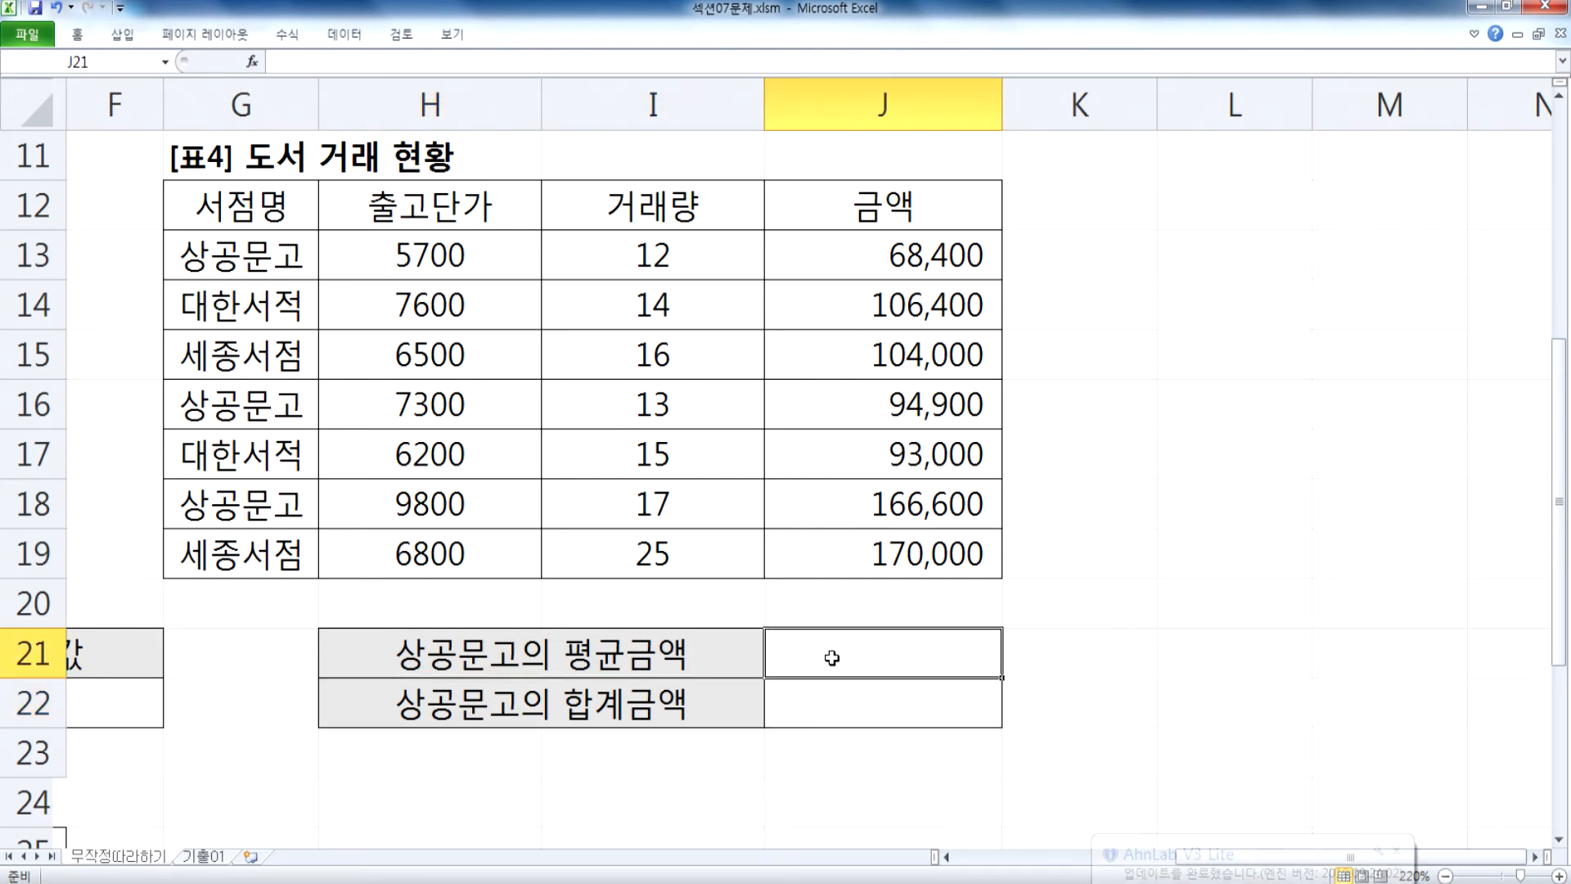
type("=DAVERAGE(")
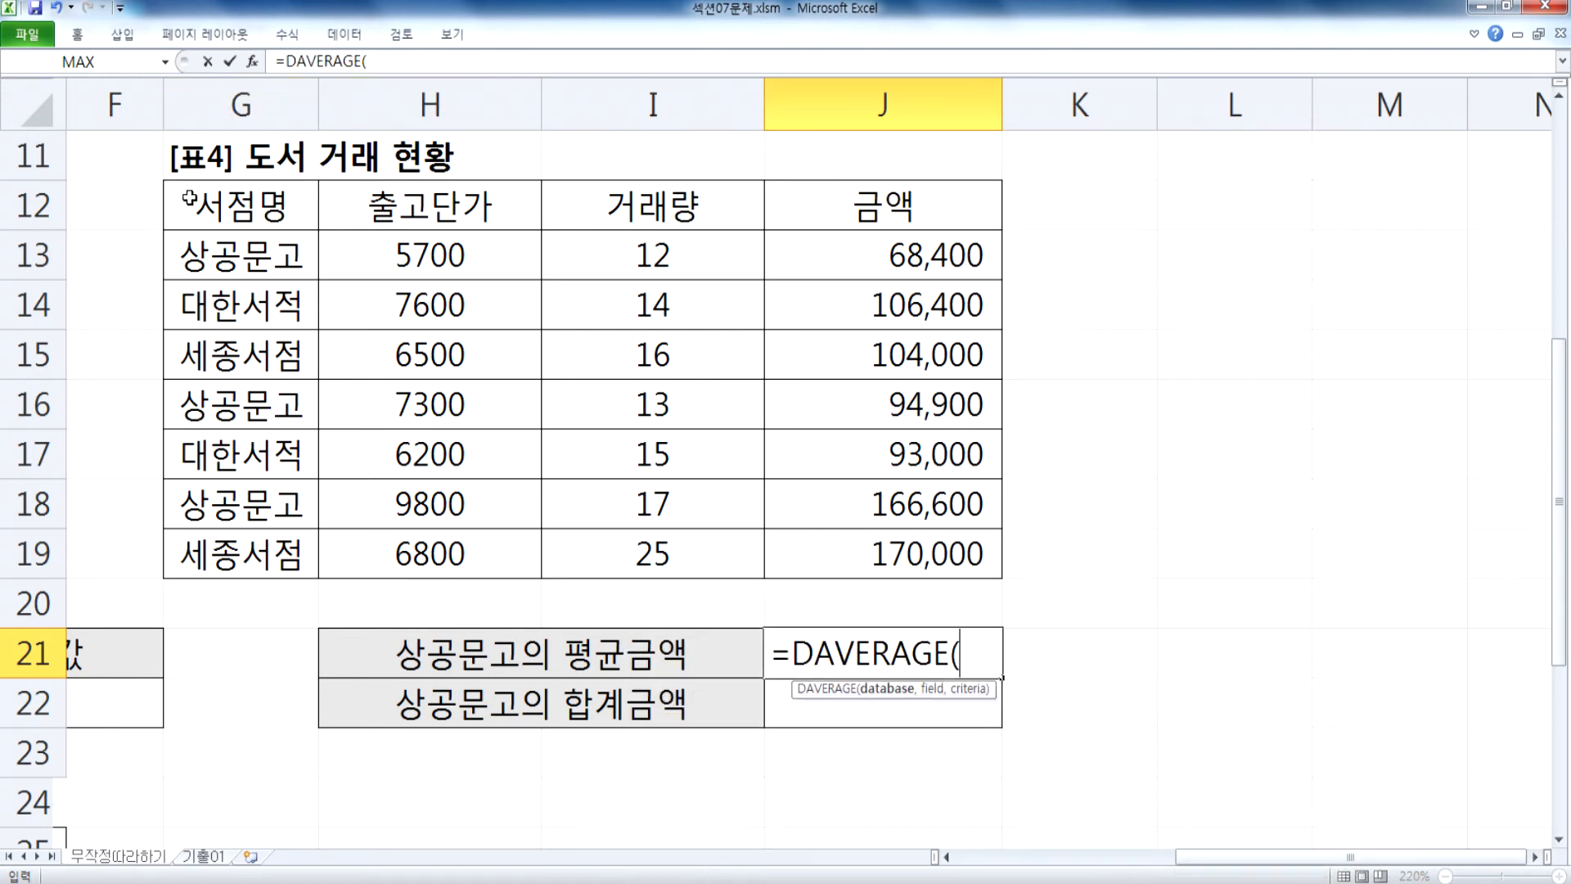
left_click_drag(168, 209, 838, 569)
type(",")
left_click(852, 199)
type(",")
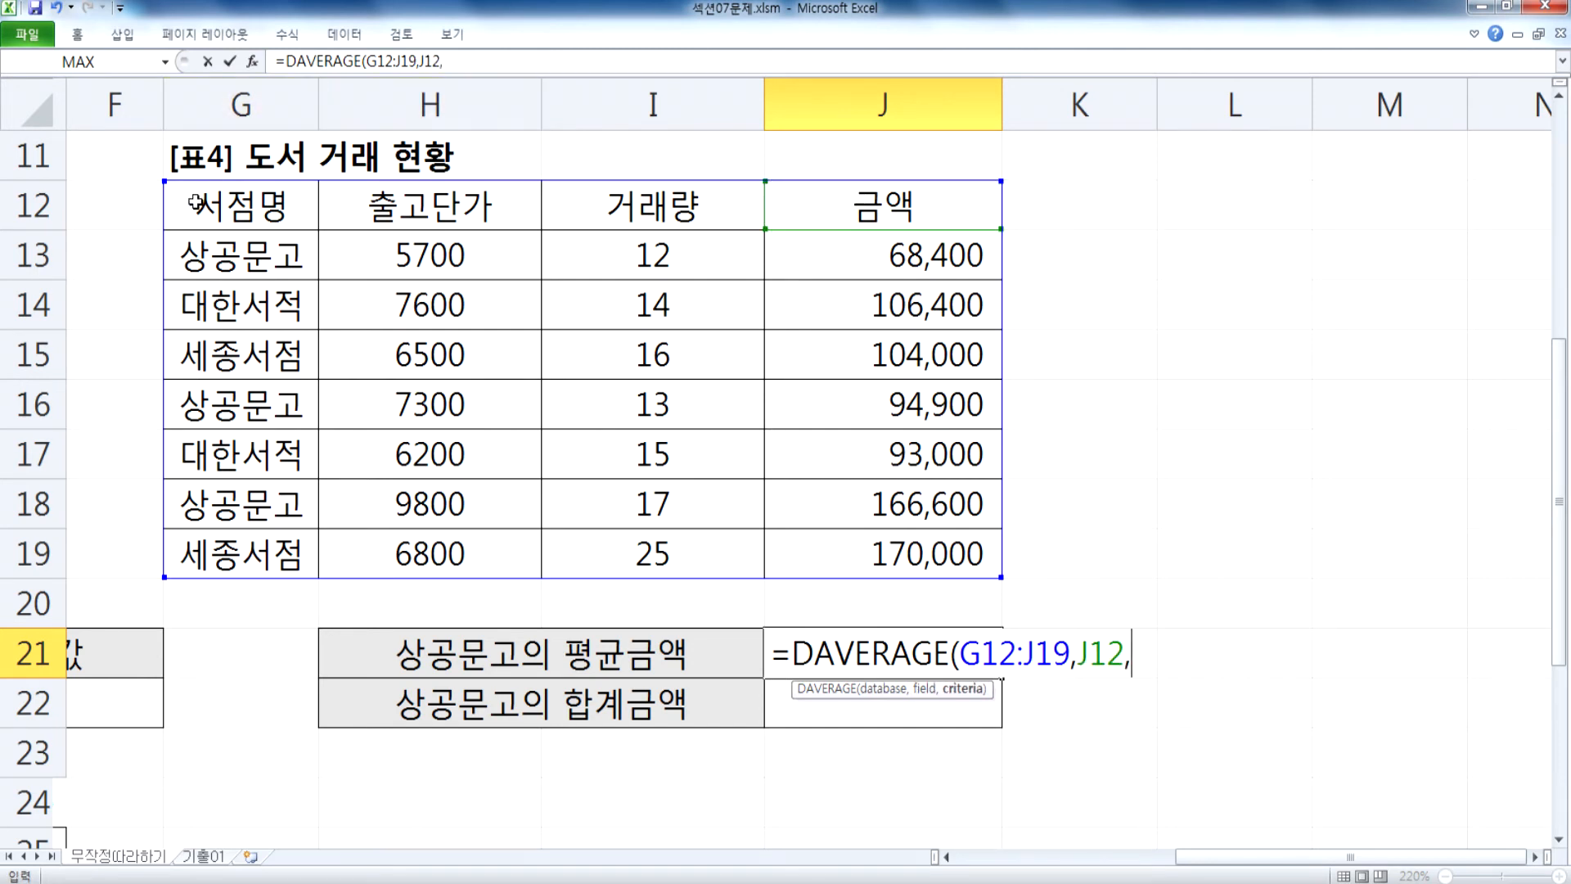
left_click_drag(203, 206, 255, 254)
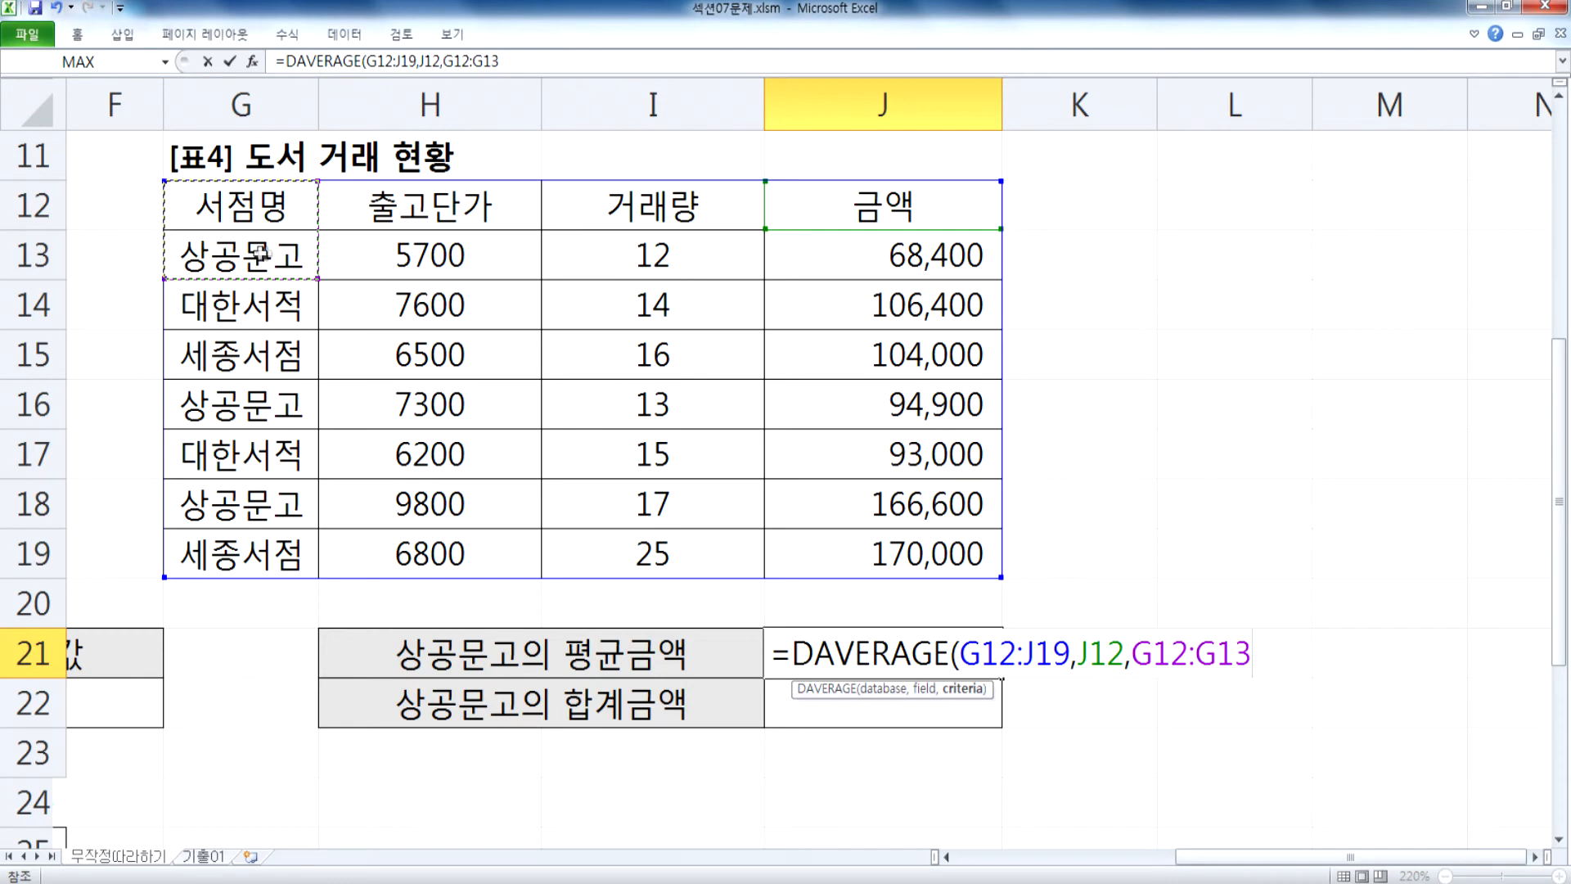
key("Return")
Step: Copy the DAVERAGE formula from J21 into Notepad below the 문제5 text and remove surplus blank lines
left_click(937, 655)
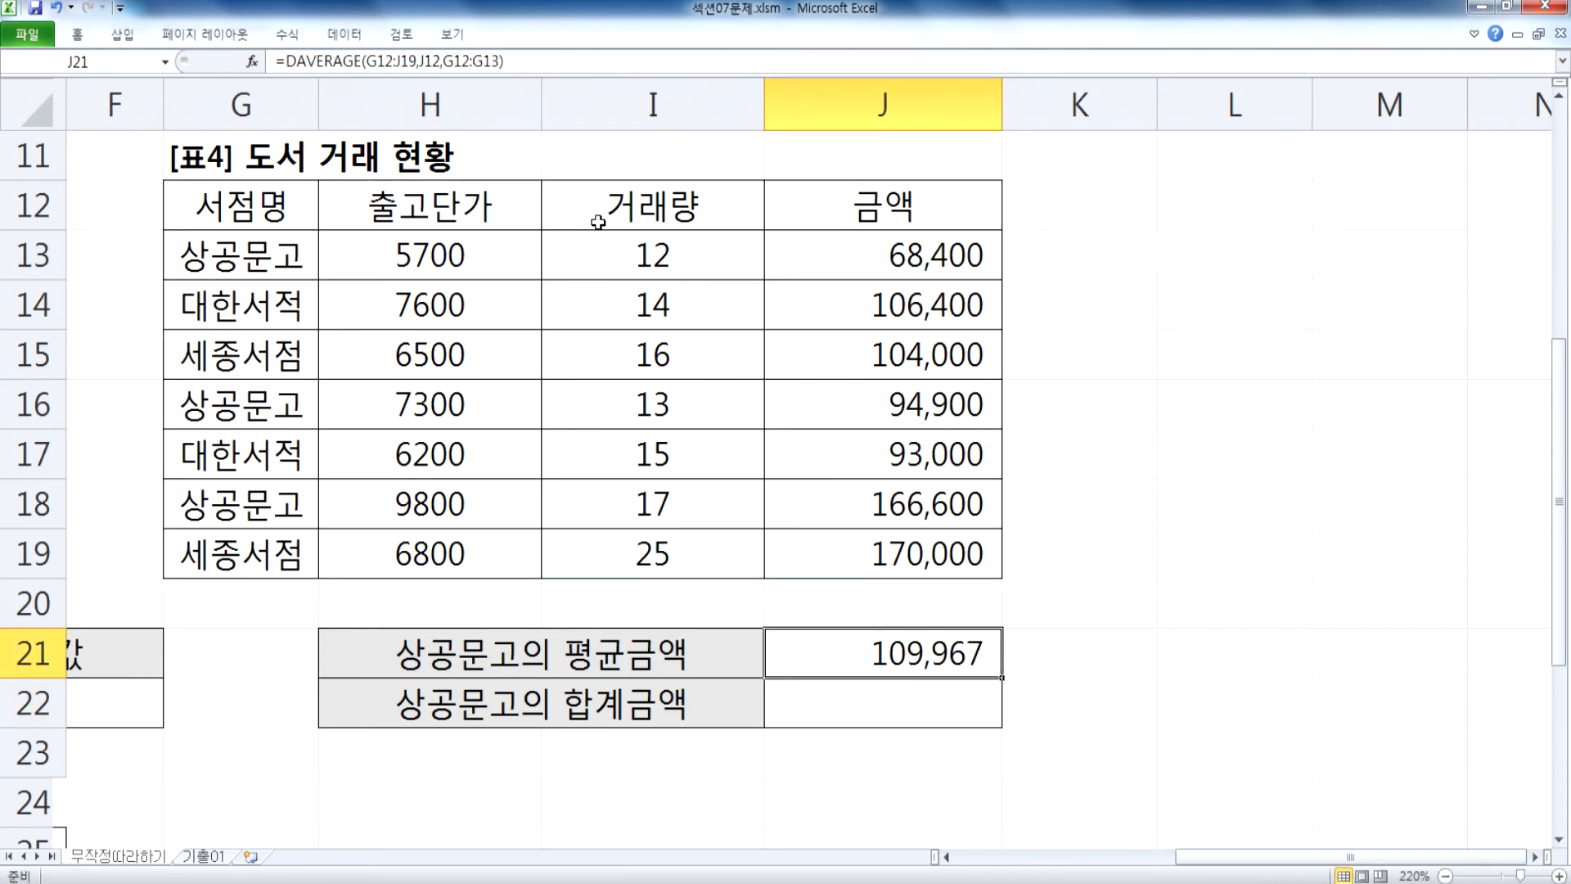
left_click_drag(517, 62, 255, 61)
key("ctrl+c")
key("alt+Tab")
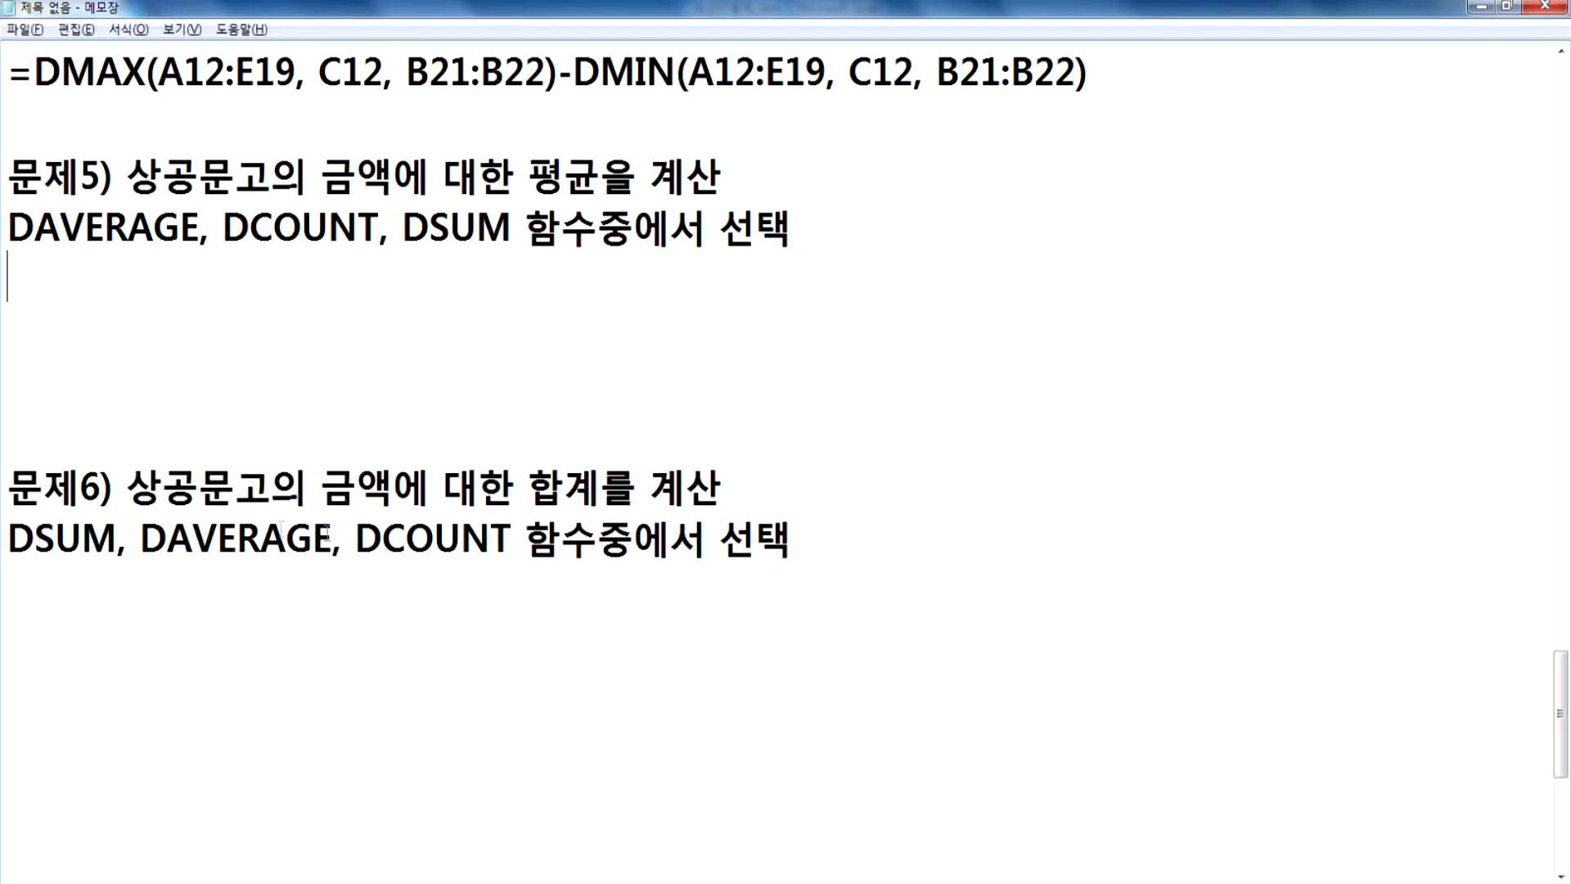
key("ctrl+v")
key("Delete")
key("Delete")
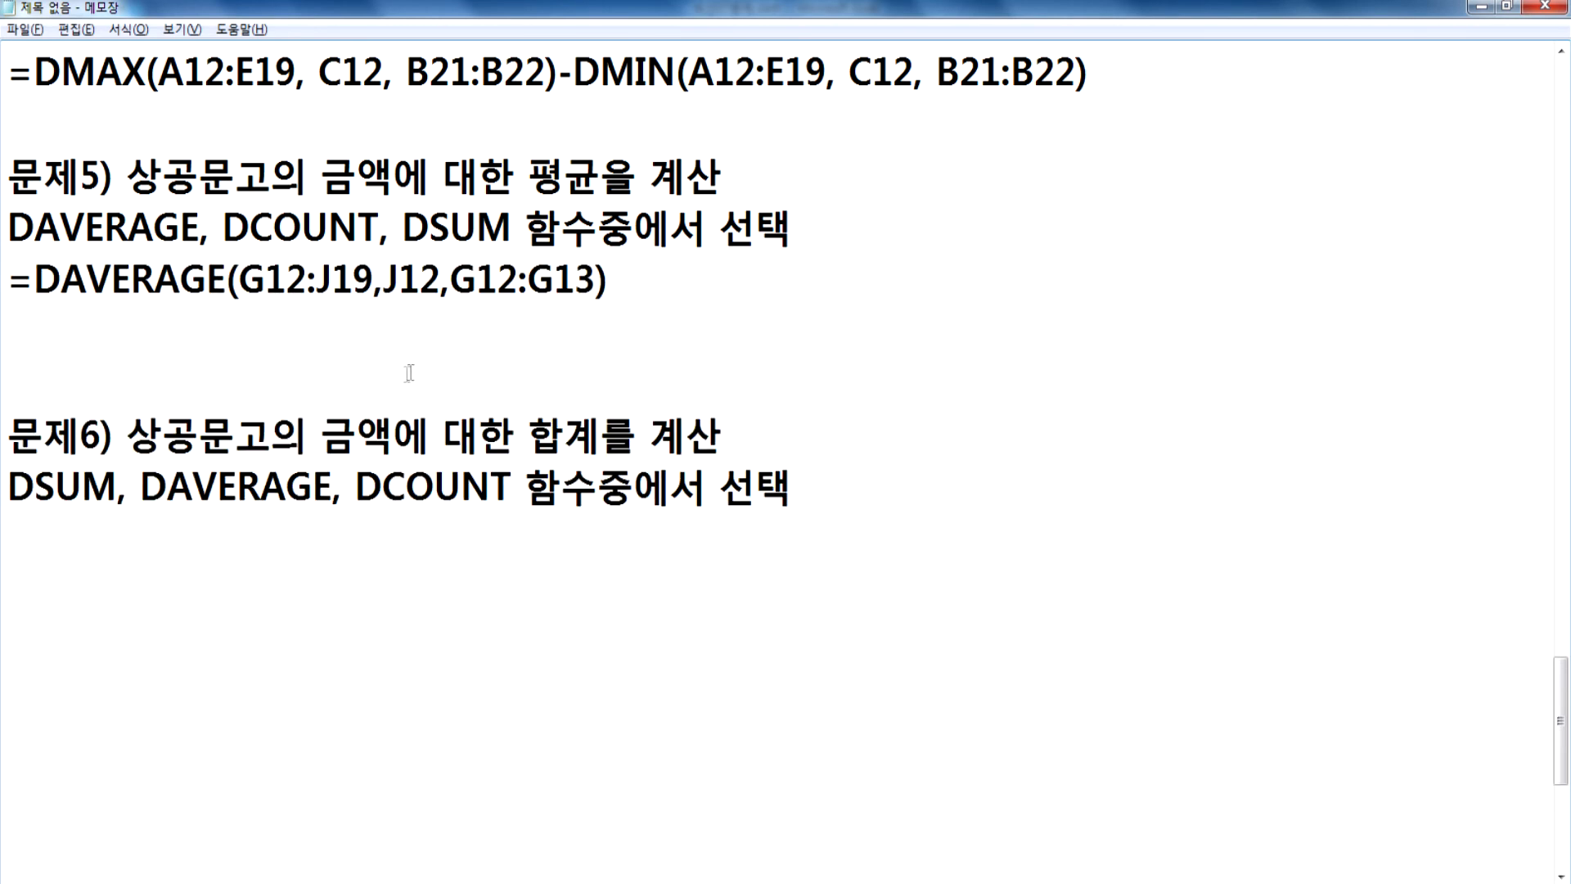
Step: Paste the formula below the 문제6 text and change its function to DSUM, making =DSUM(G12:J19,J12,G12:G13)
left_click(42, 478)
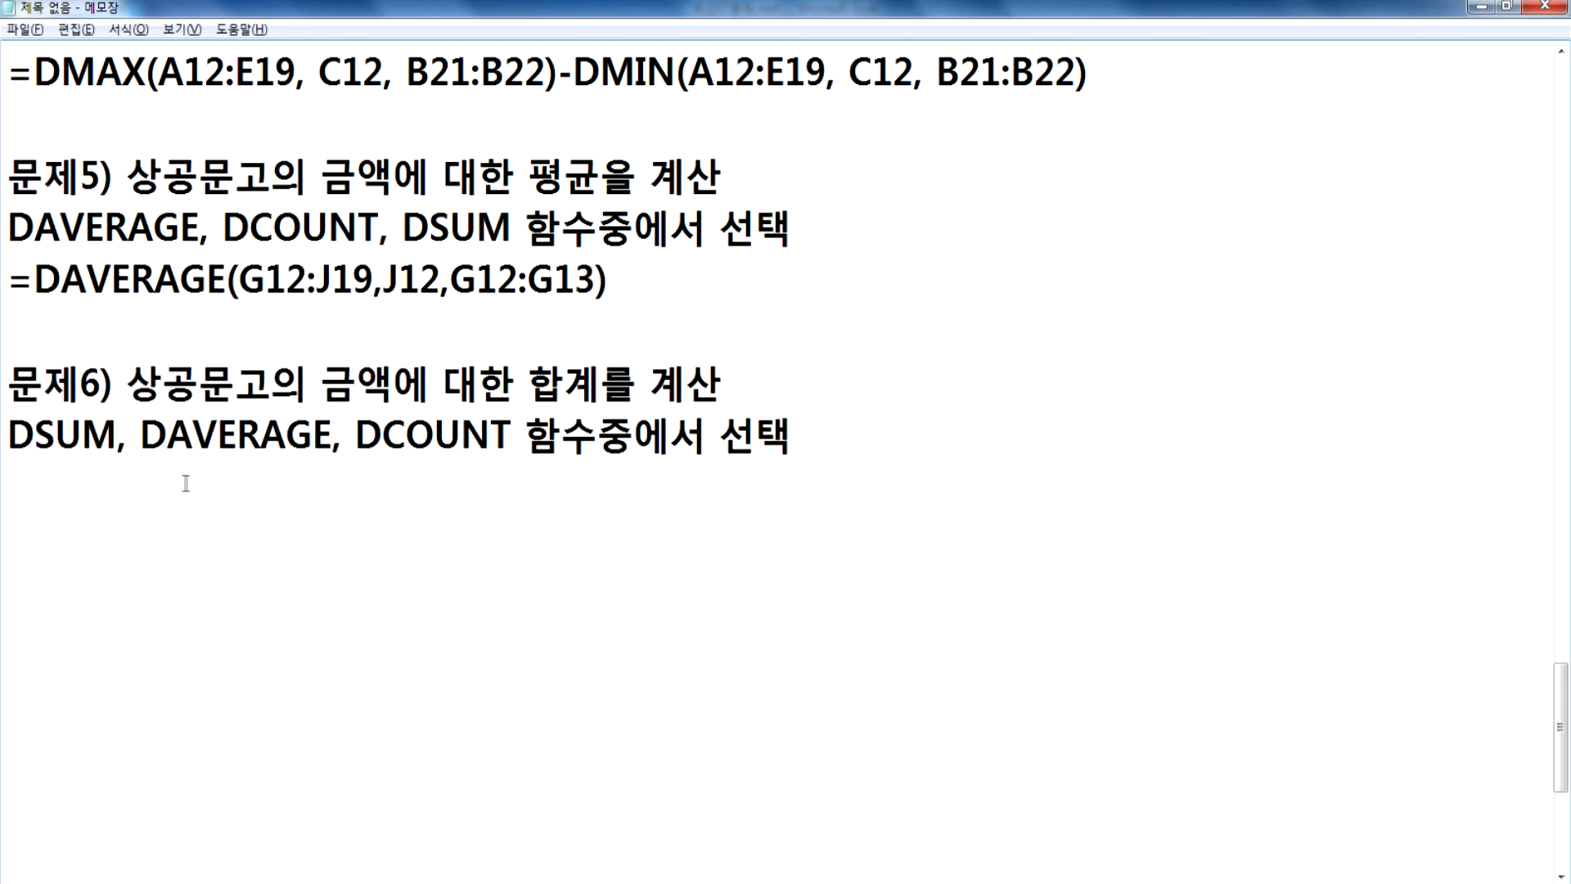
key("ctrl+v")
left_click_drag(61, 487, 227, 489)
key("Delete")
type("SUM")
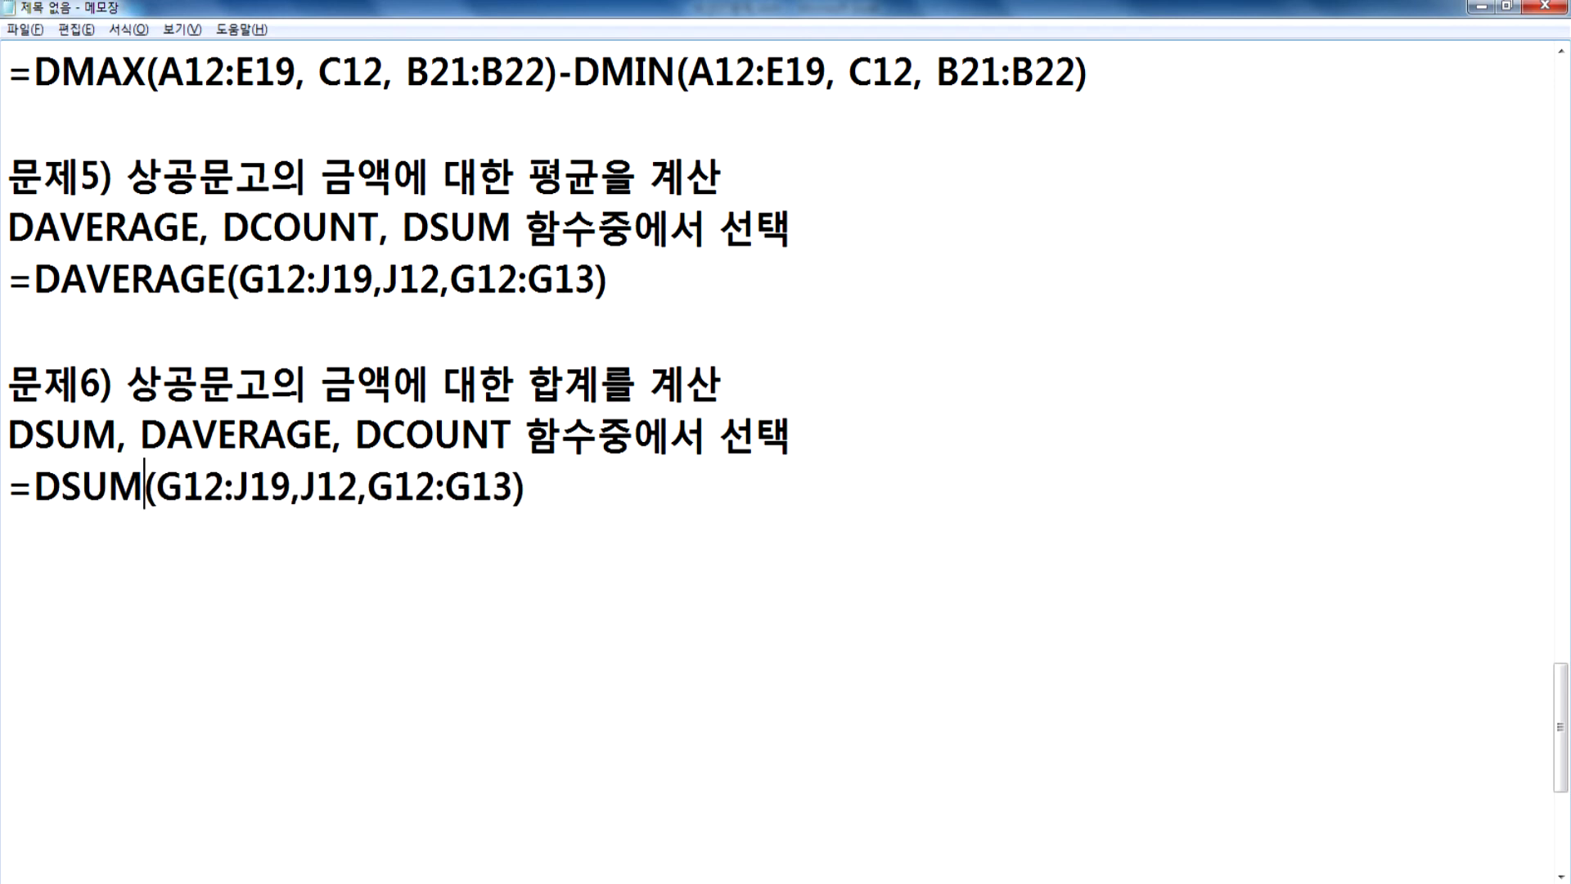
Step: Add the note "* 상공문고의 거래횟수를 계산" below the DSUM formula, followed by the line "DCOUNT 함수를 사용"
key("Return")
type("* TKD")
key("BackSpace")
key("BackSpace")
key("BackSpace")
key("Hangul")
type("상공문고의 ")
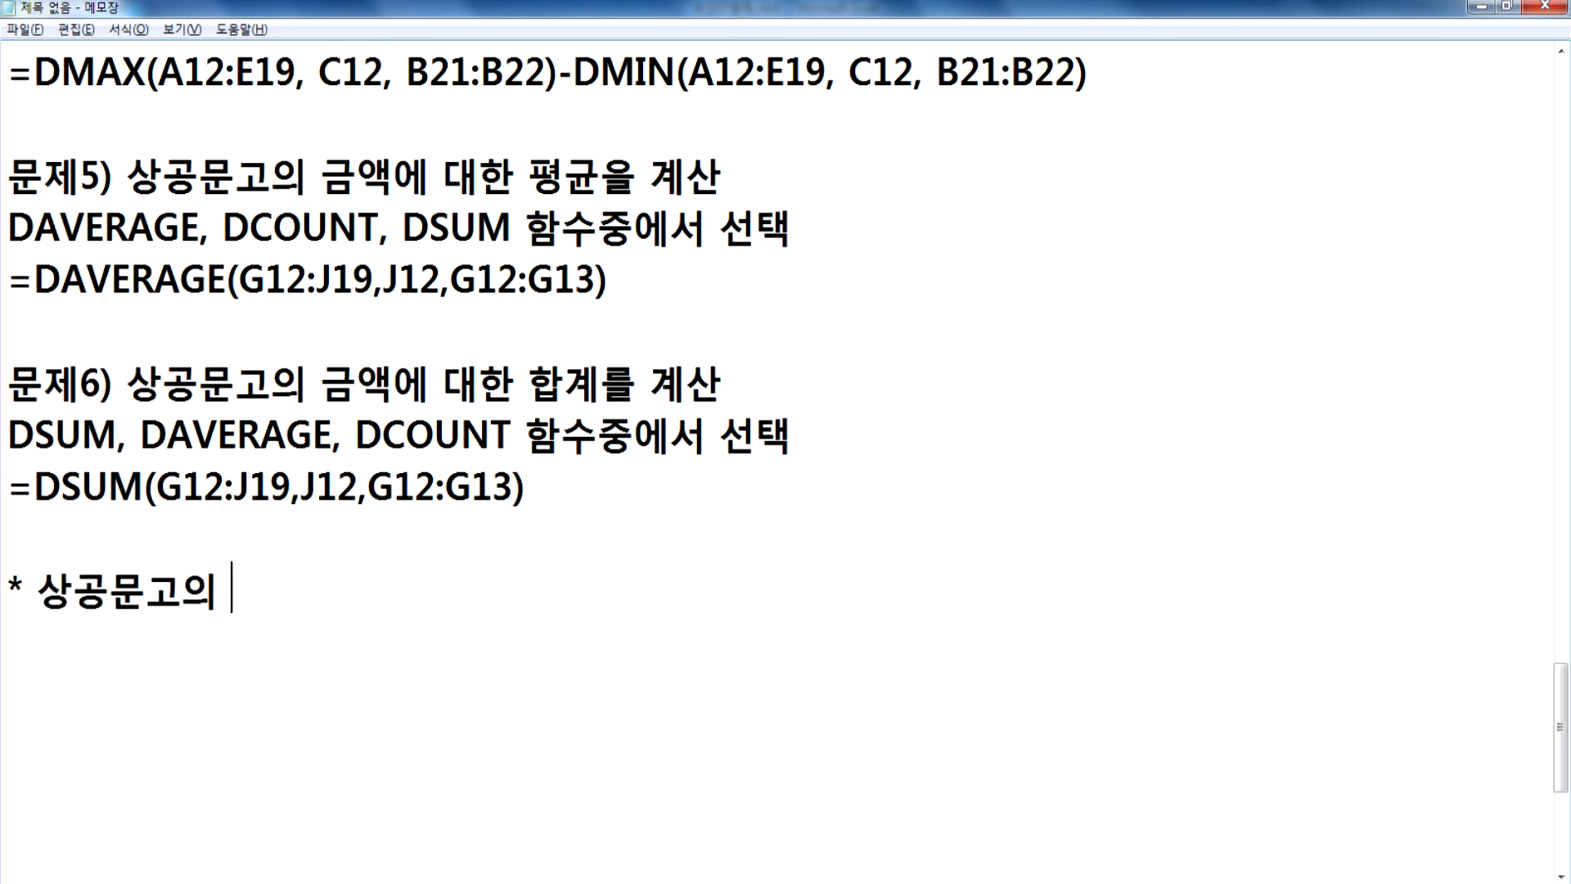
type("거래횟수를 계산")
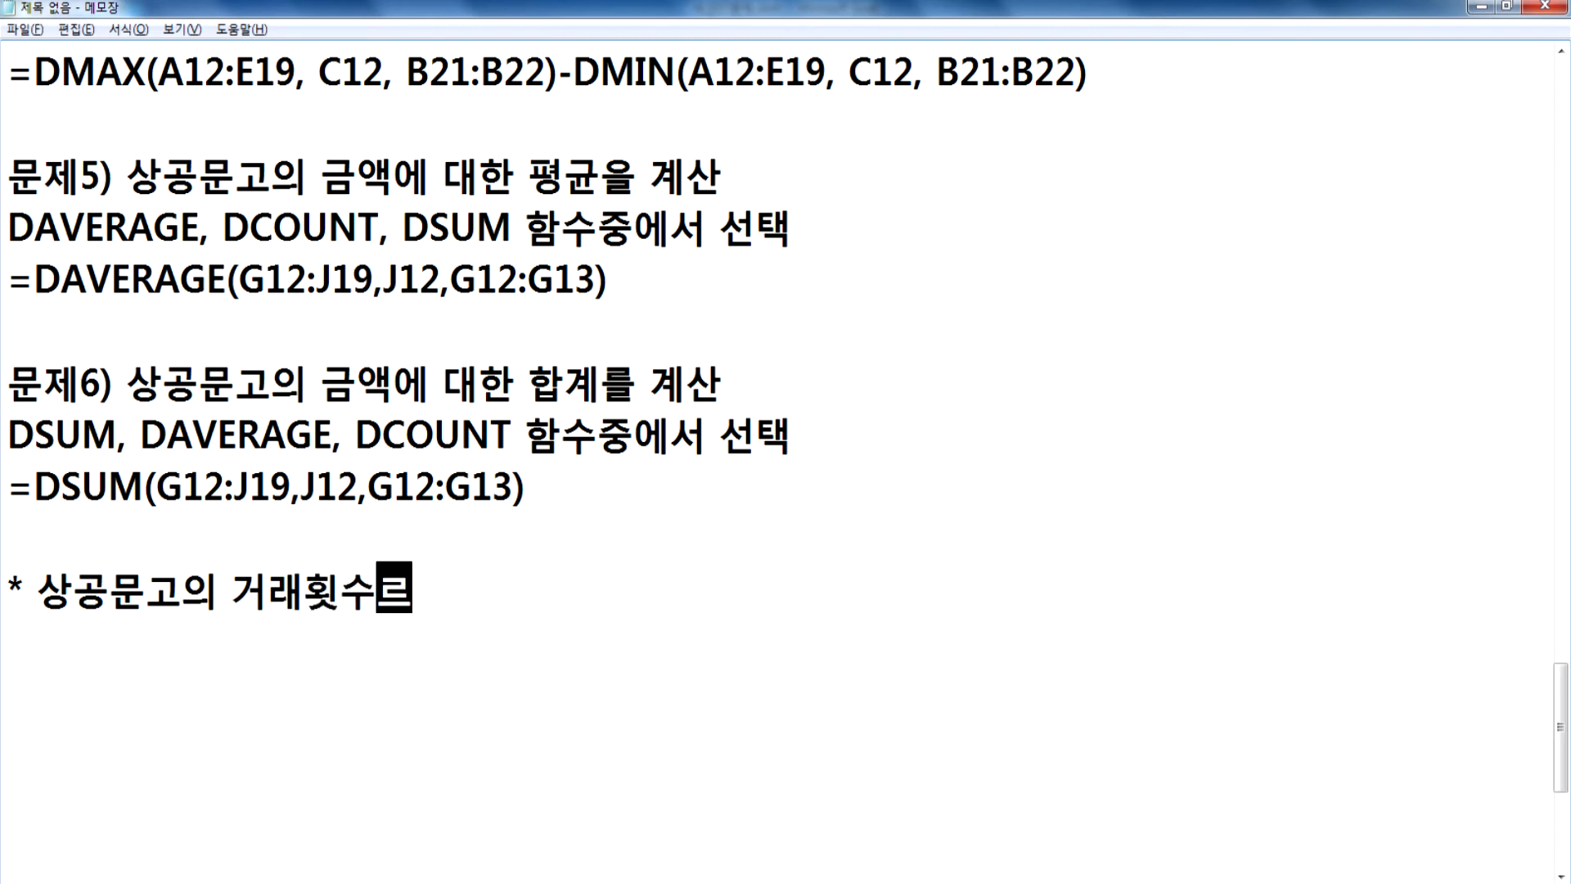
key("Return")
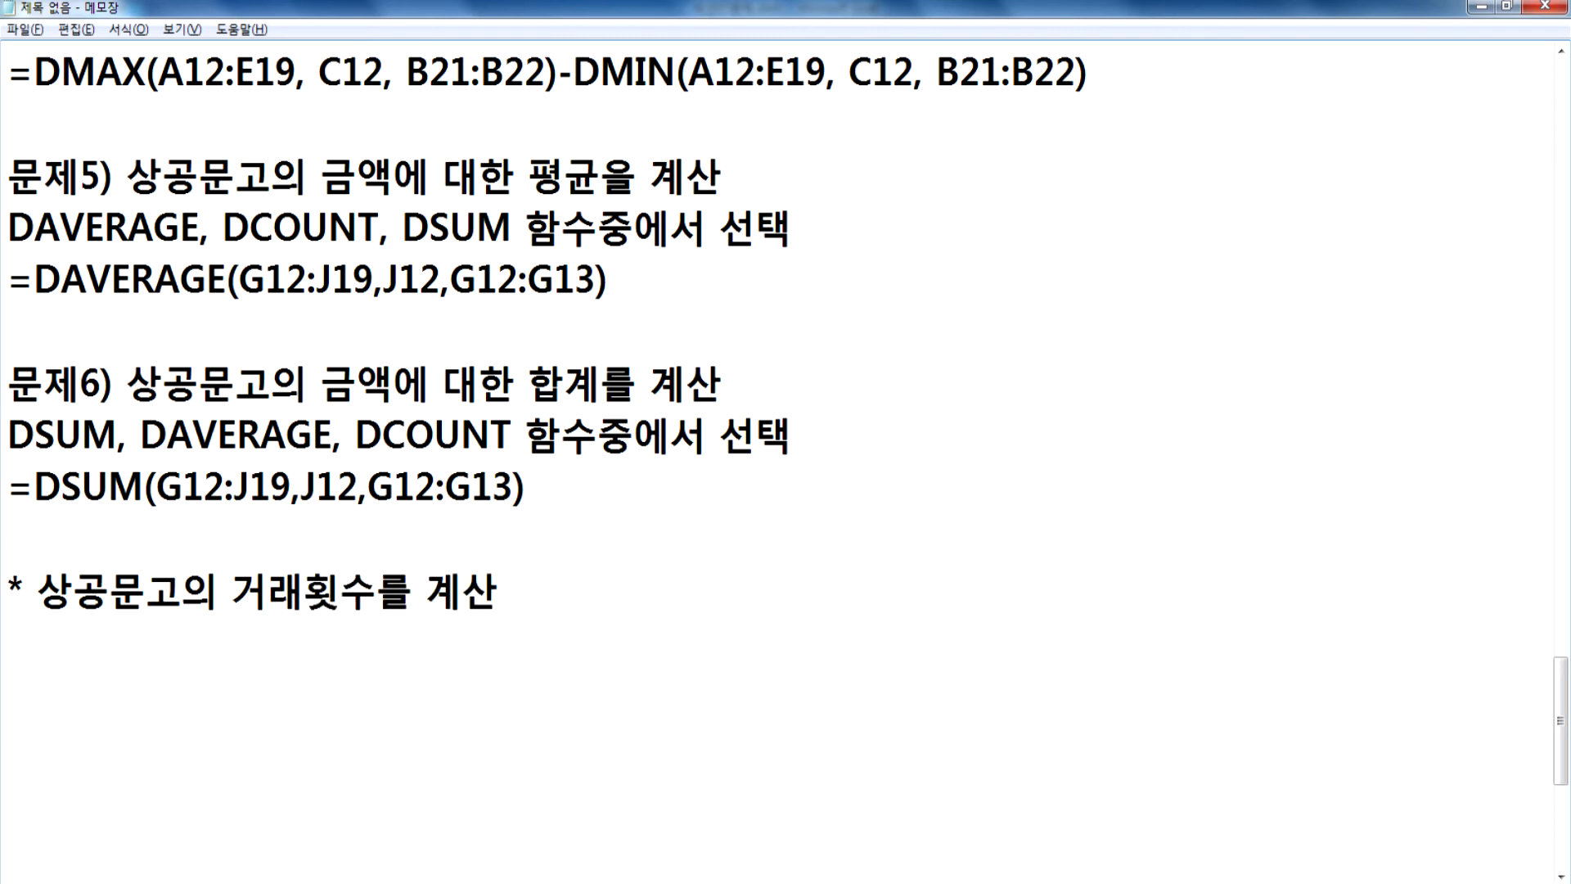
type("DCOUNT ")
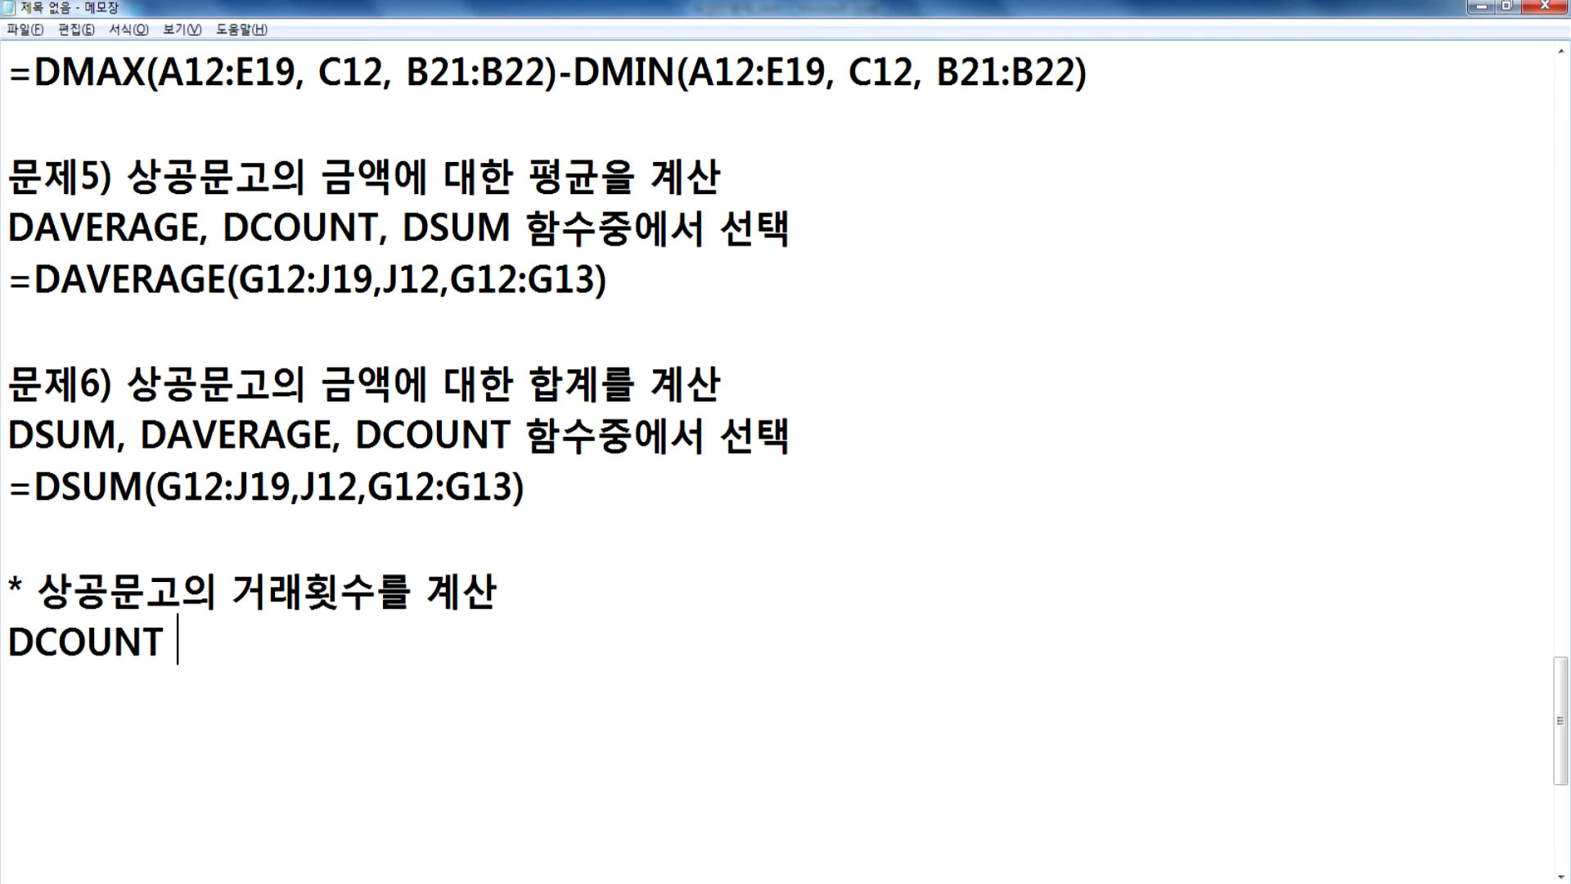
type("하ㅁ수를 사용")
key("Return")
Step: Switch to Excel and start a DCOUNT formula in L13 with G12:J19 as the database range
key("alt+Tab")
key("ctrl+Return")
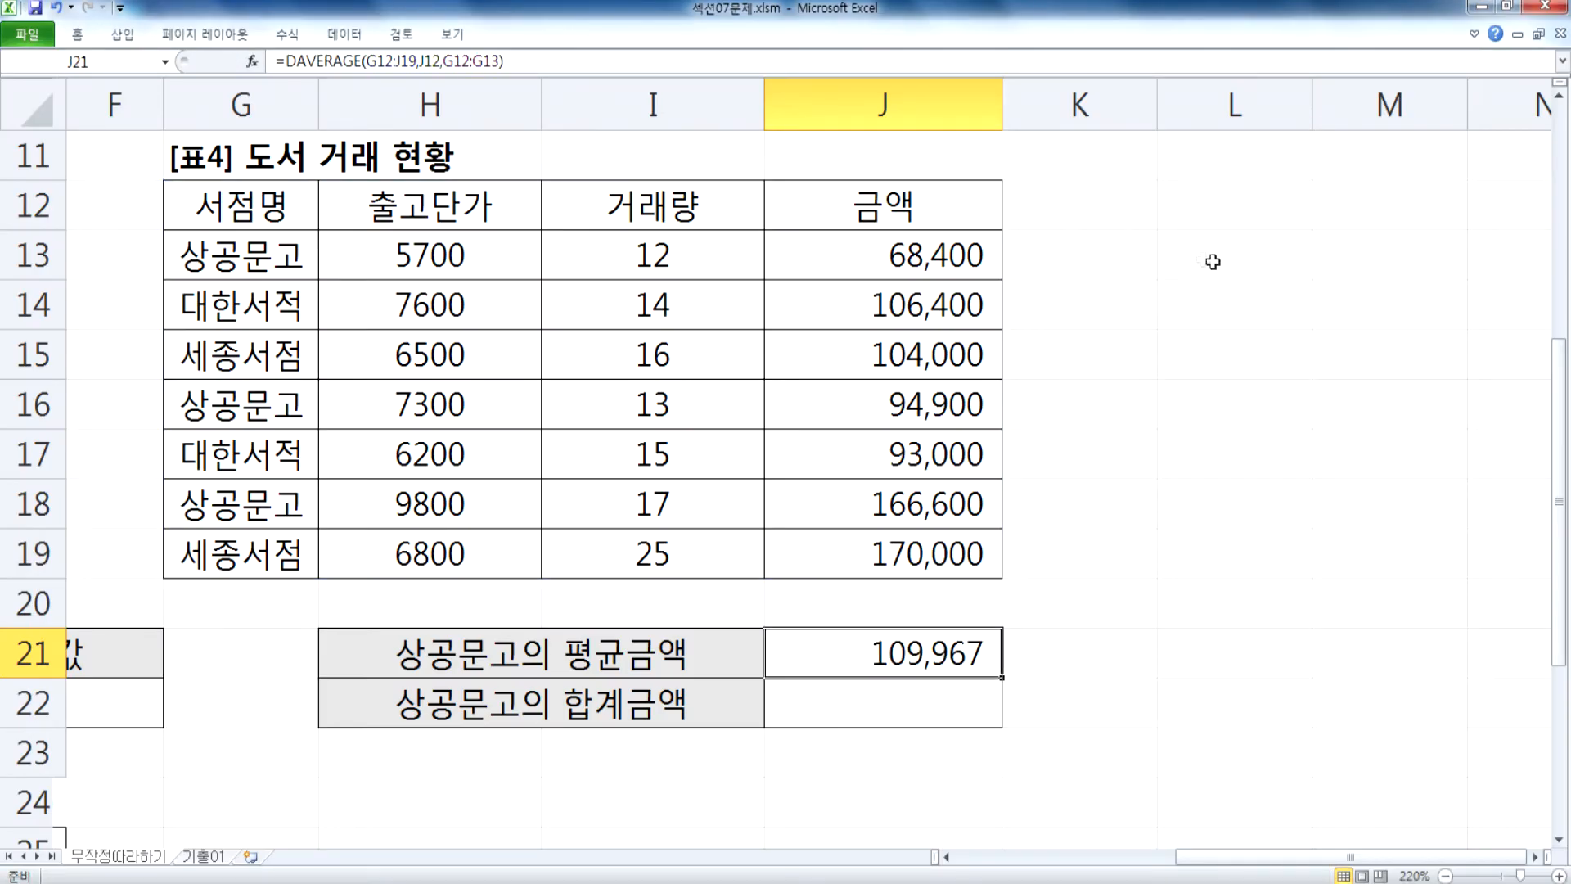
left_click(1199, 258)
type("=DCO")
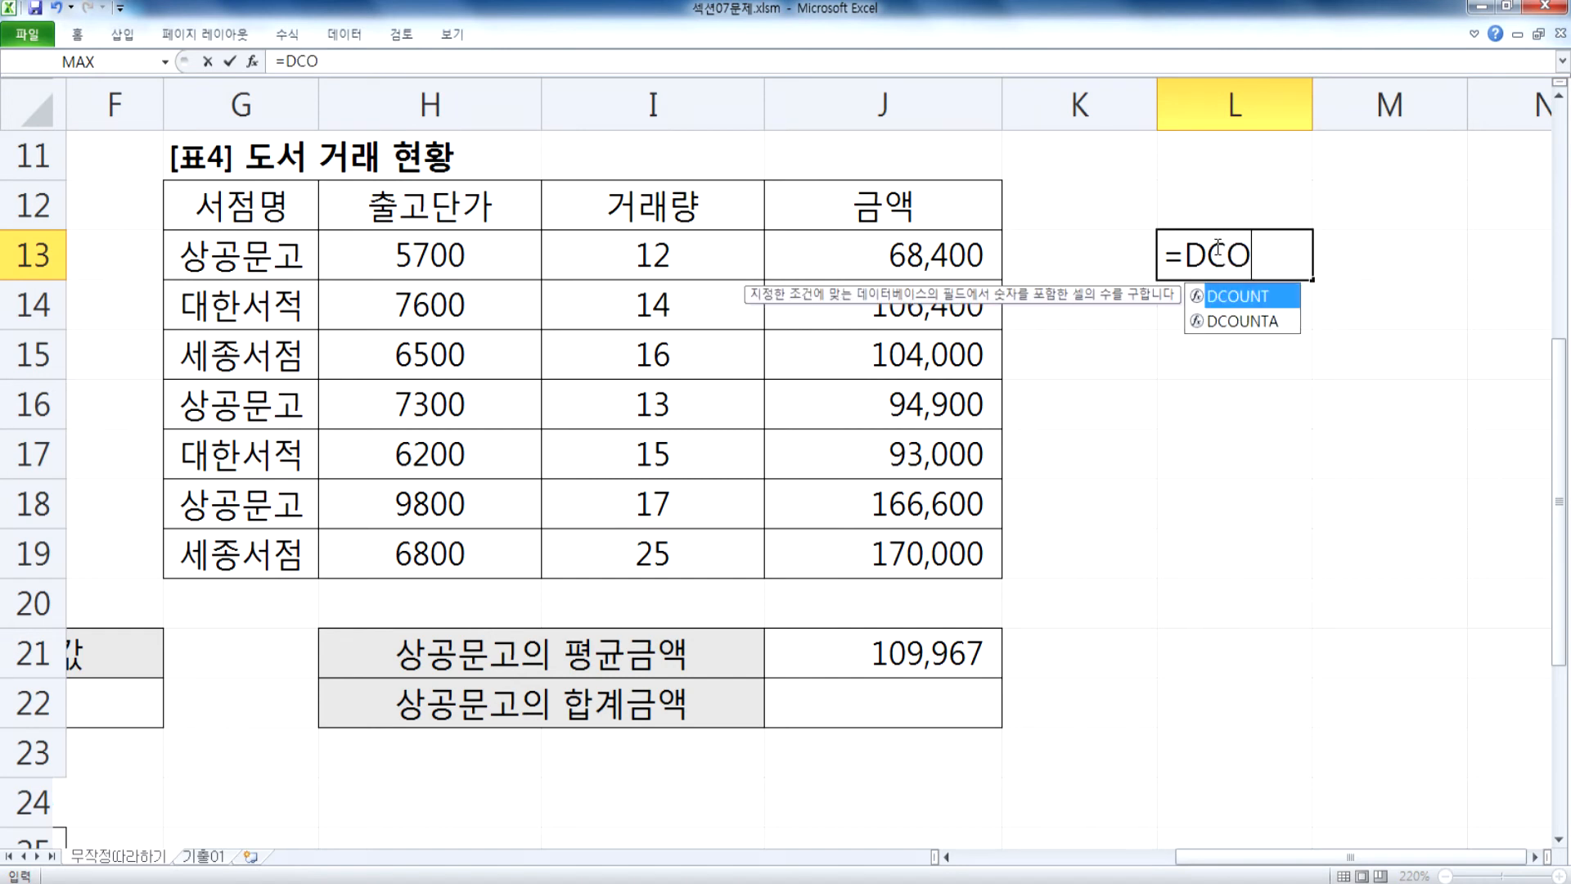
type("UNT(")
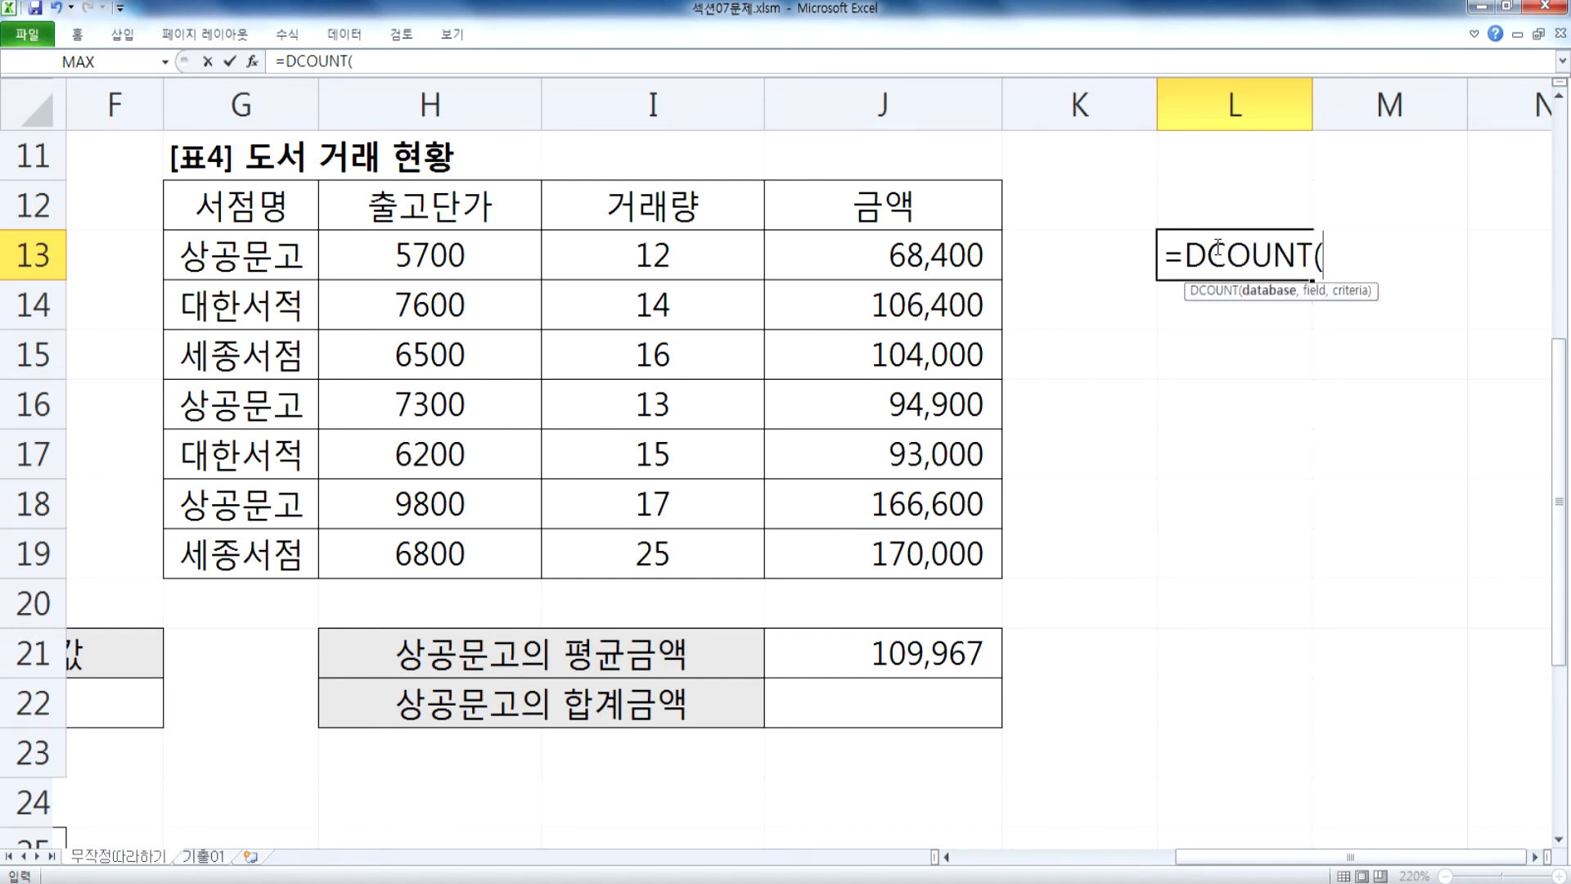
left_click_drag(270, 207, 803, 554)
type(",M")
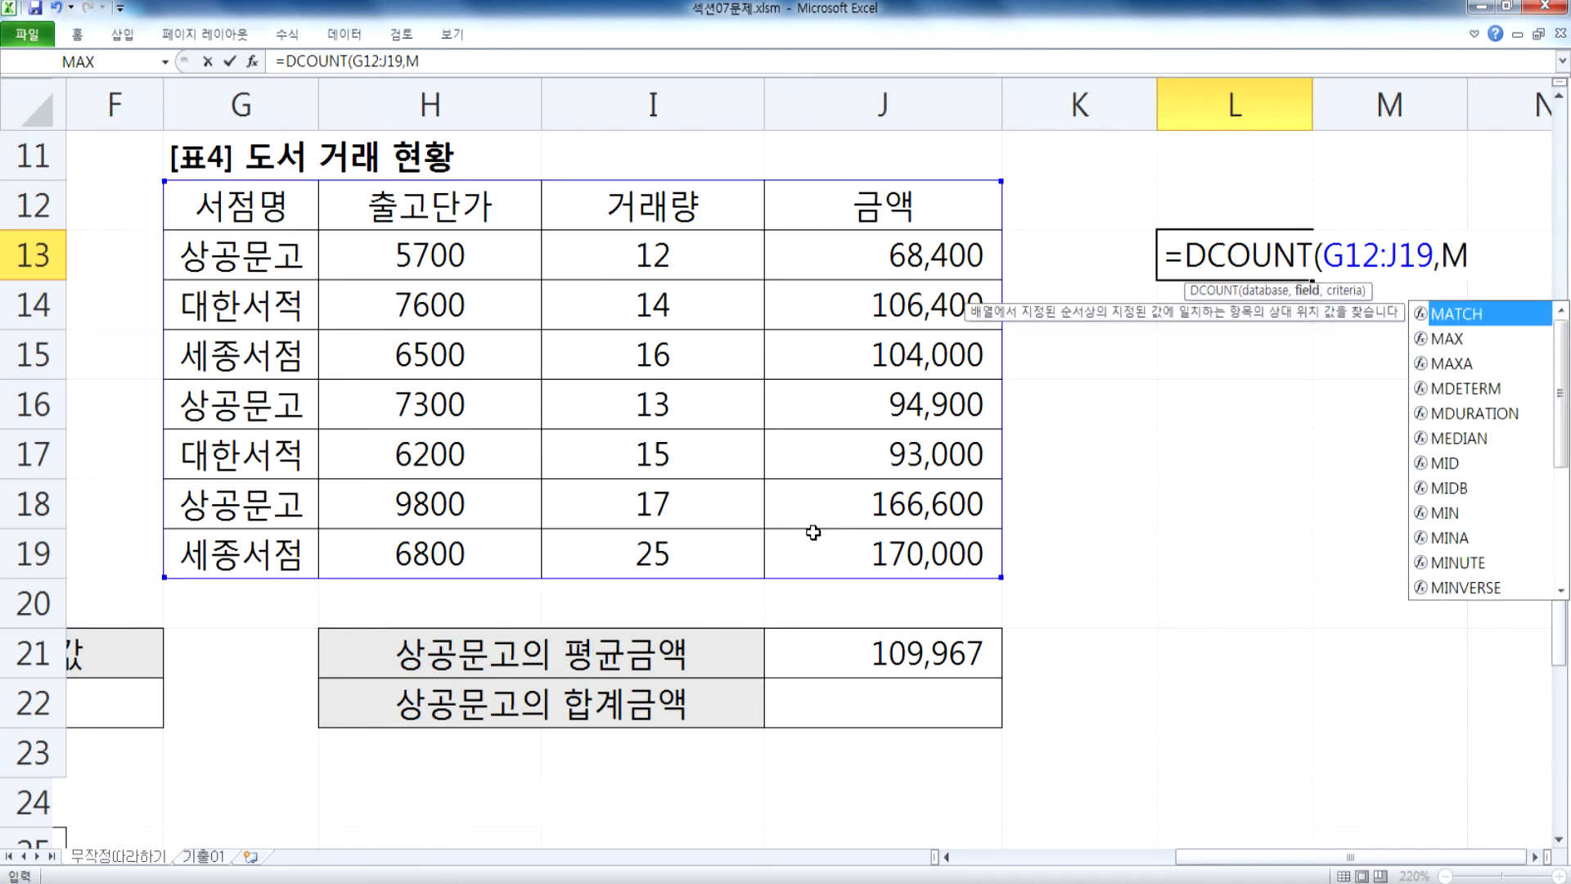
key("BackSpace")
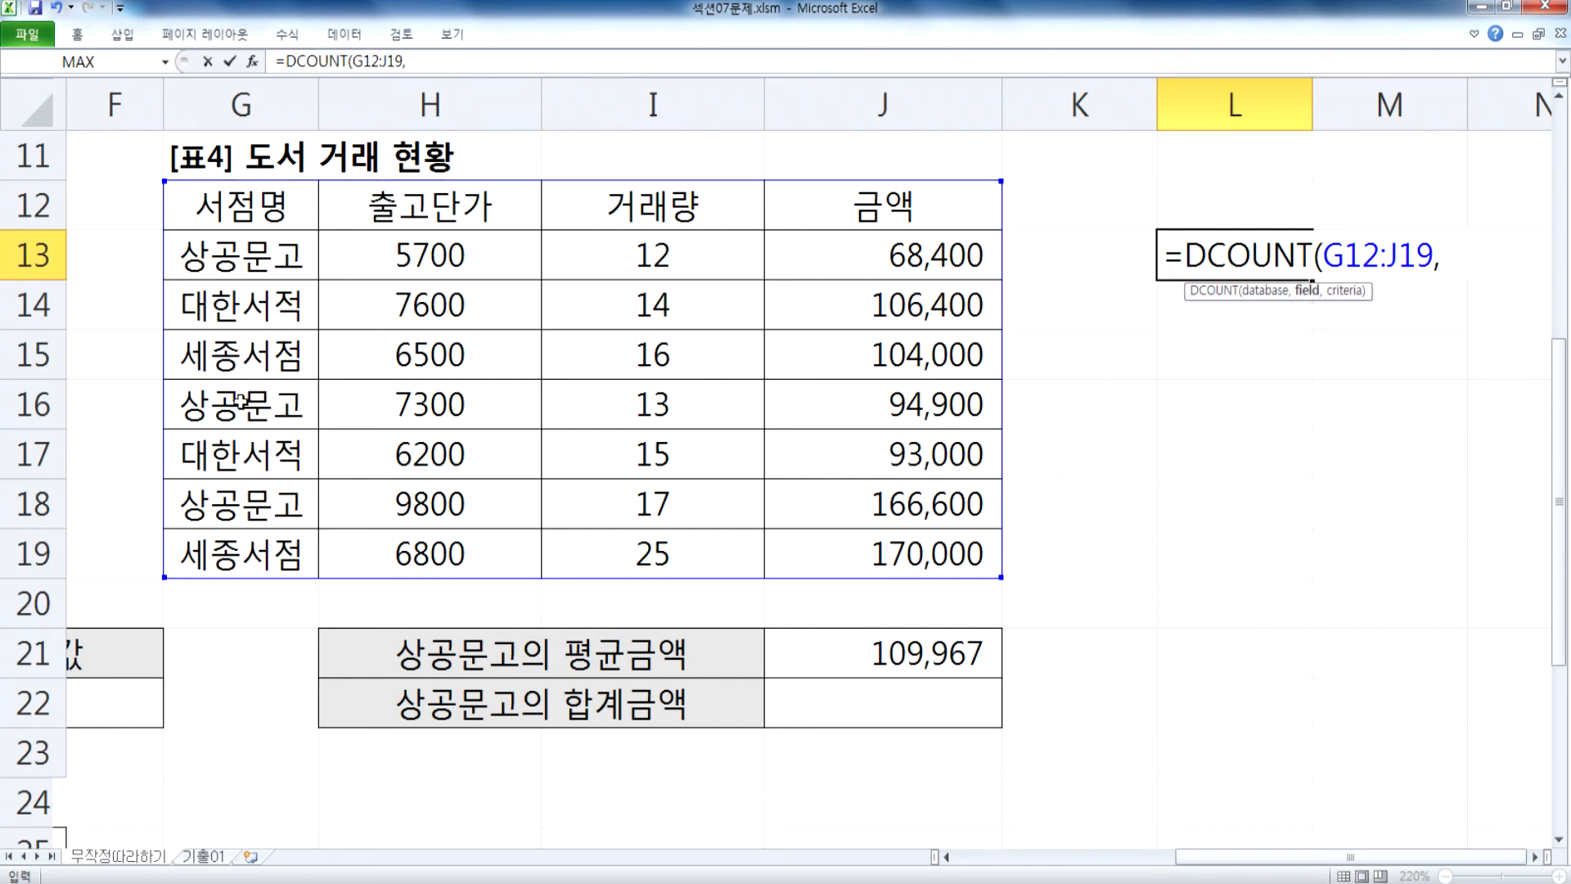
Step: Complete the DCOUNT formula in L13 with field H12 and criteria G12:G13, trying the other header cells as the field first
left_click(459, 211)
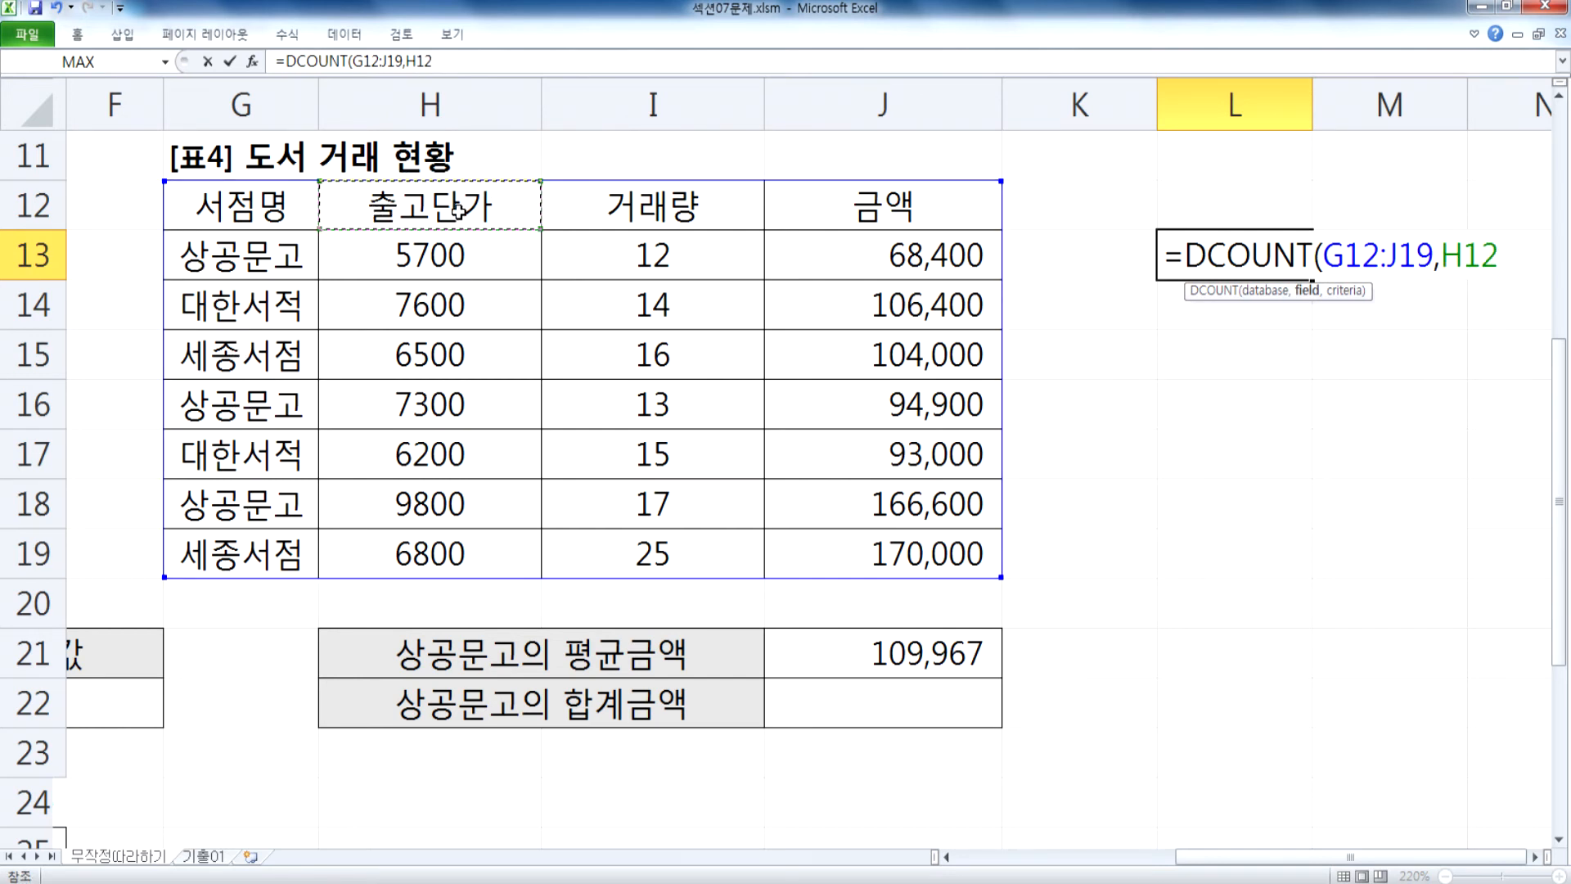
left_click(642, 194)
left_click(846, 191)
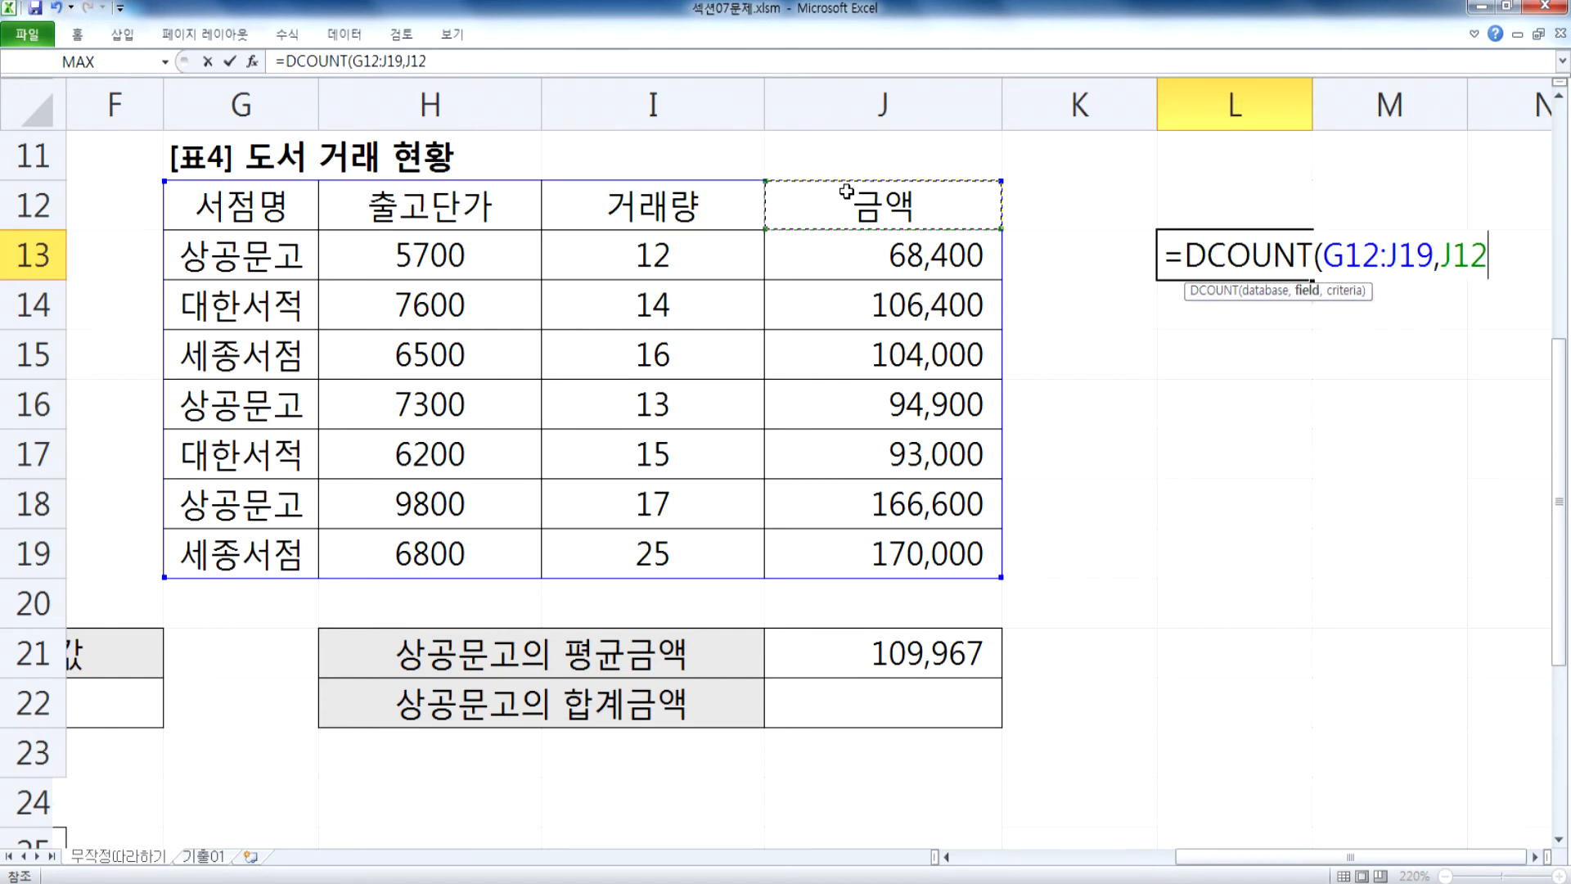
left_click(218, 198)
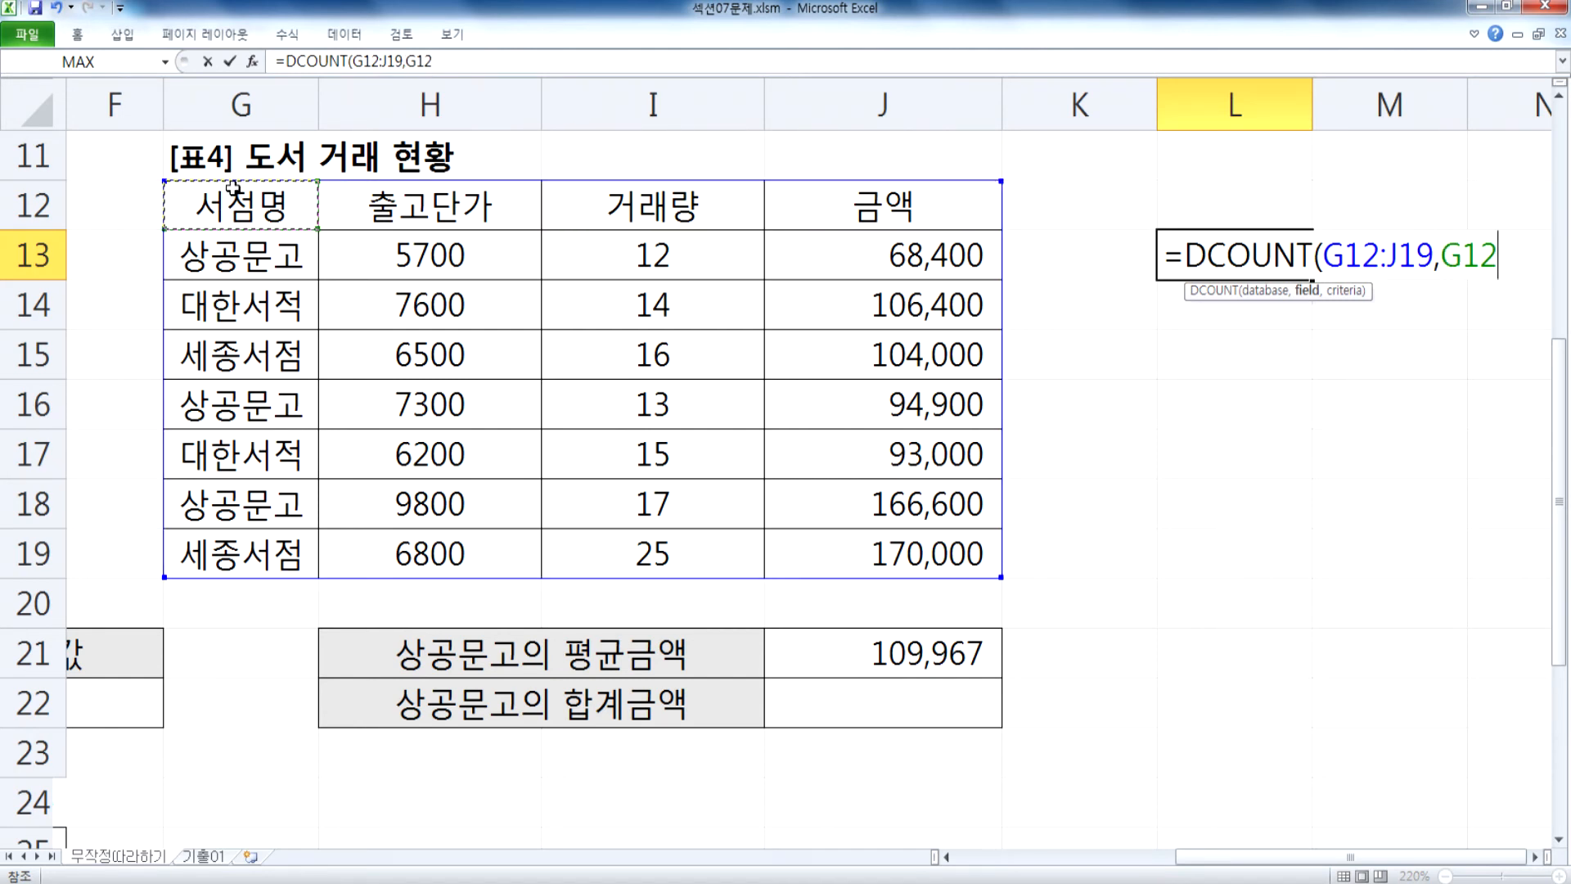
left_click(437, 203)
type(",")
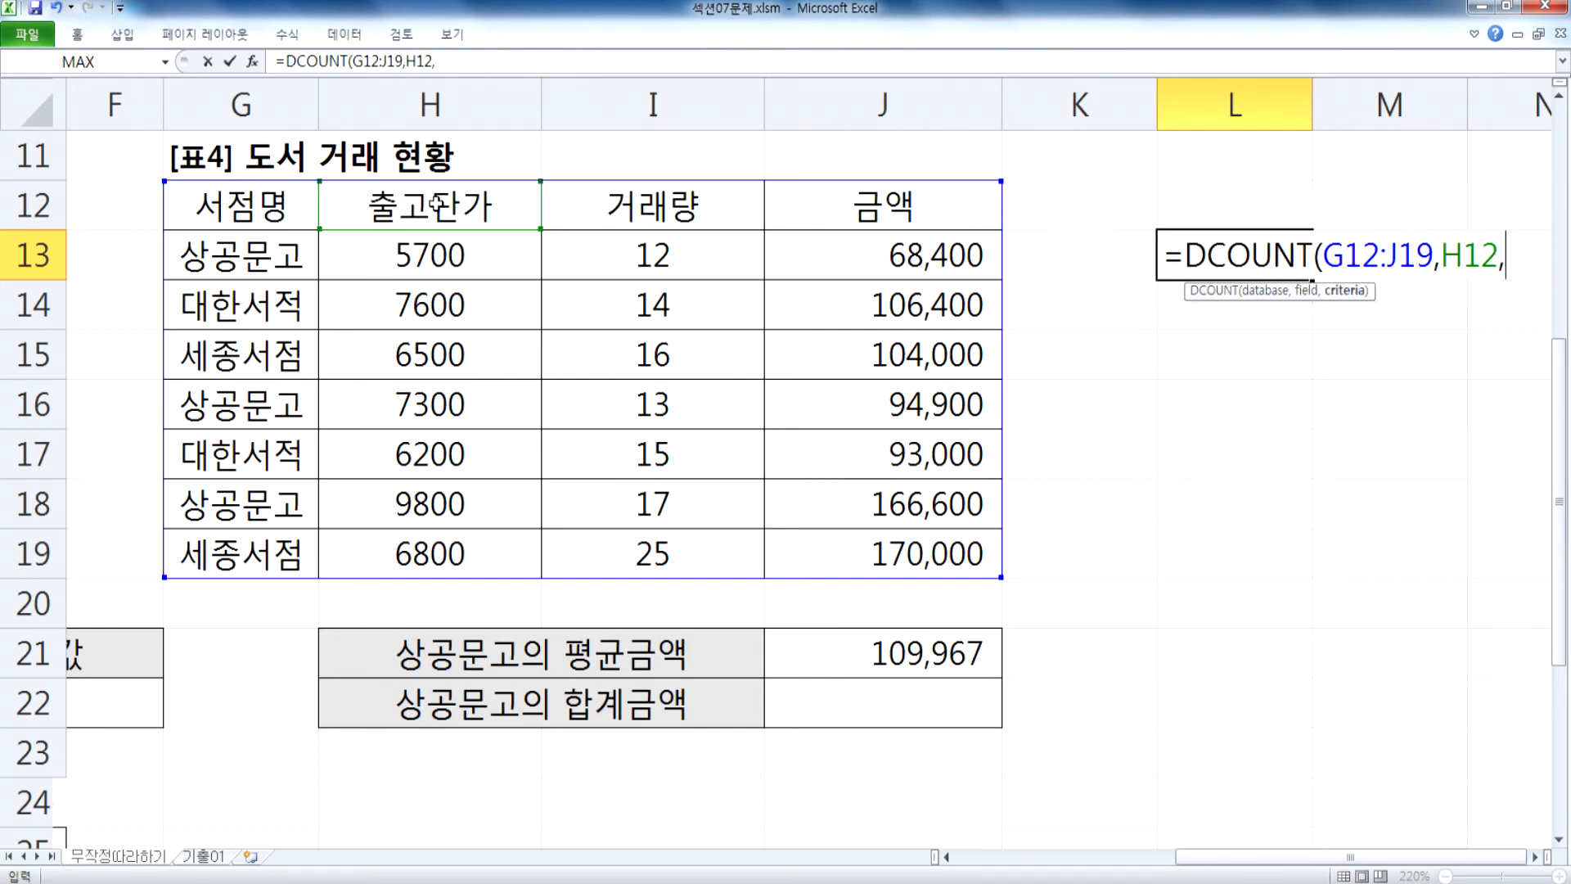
left_click(244, 205)
left_click_drag(245, 233, 245, 258)
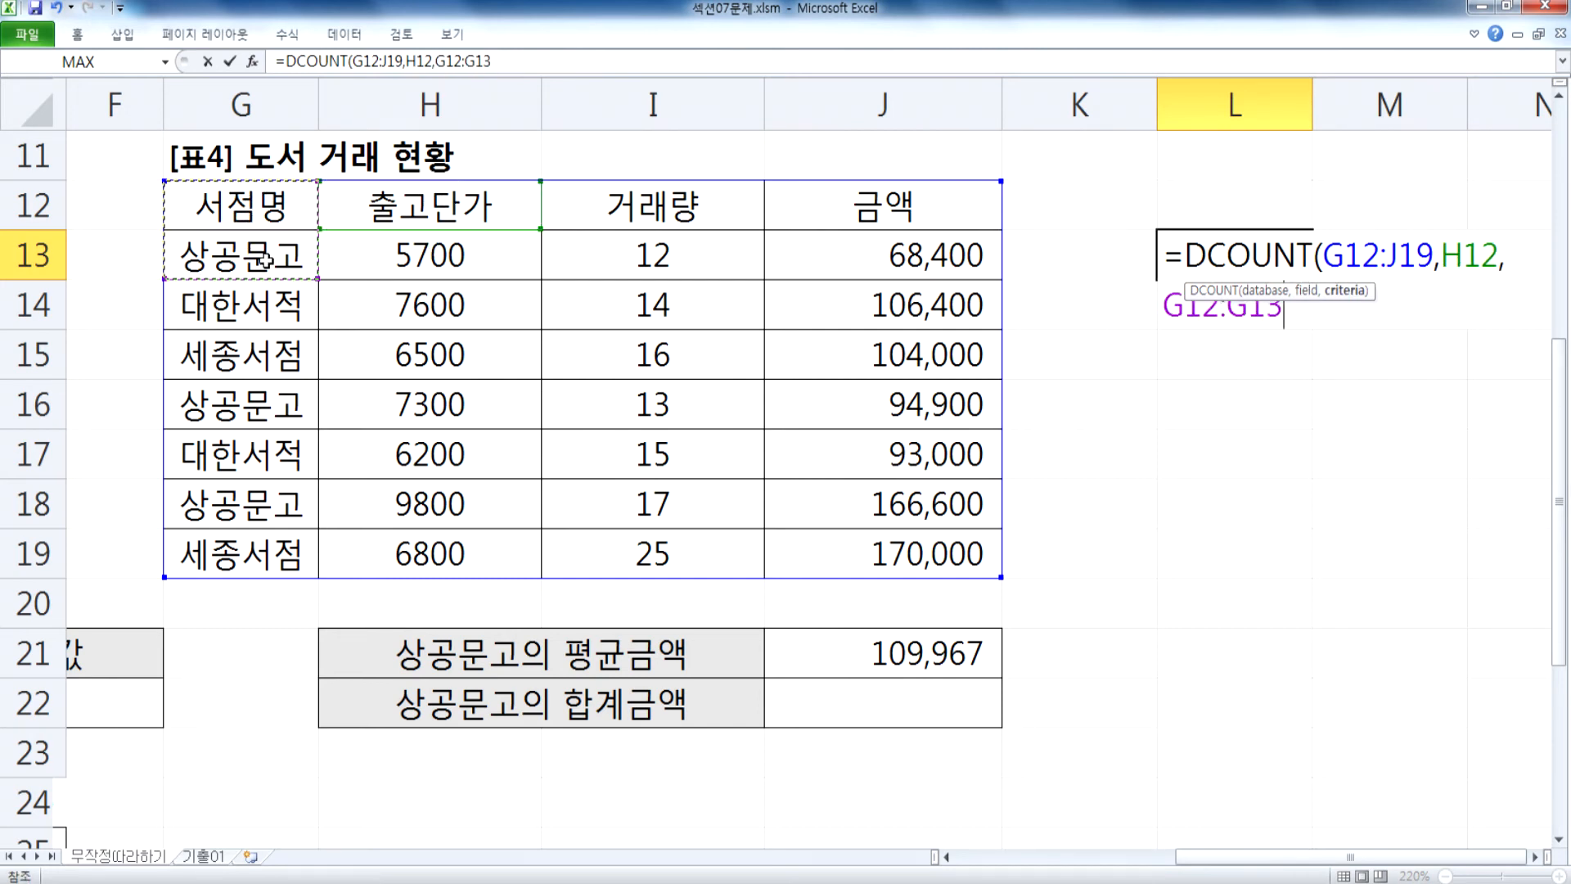
key("Return")
Step: Copy the DCOUNT formula from L13 and paste it on two separate lines below "DCOUNT 함수를 사용" in Notepad
left_click(1249, 246)
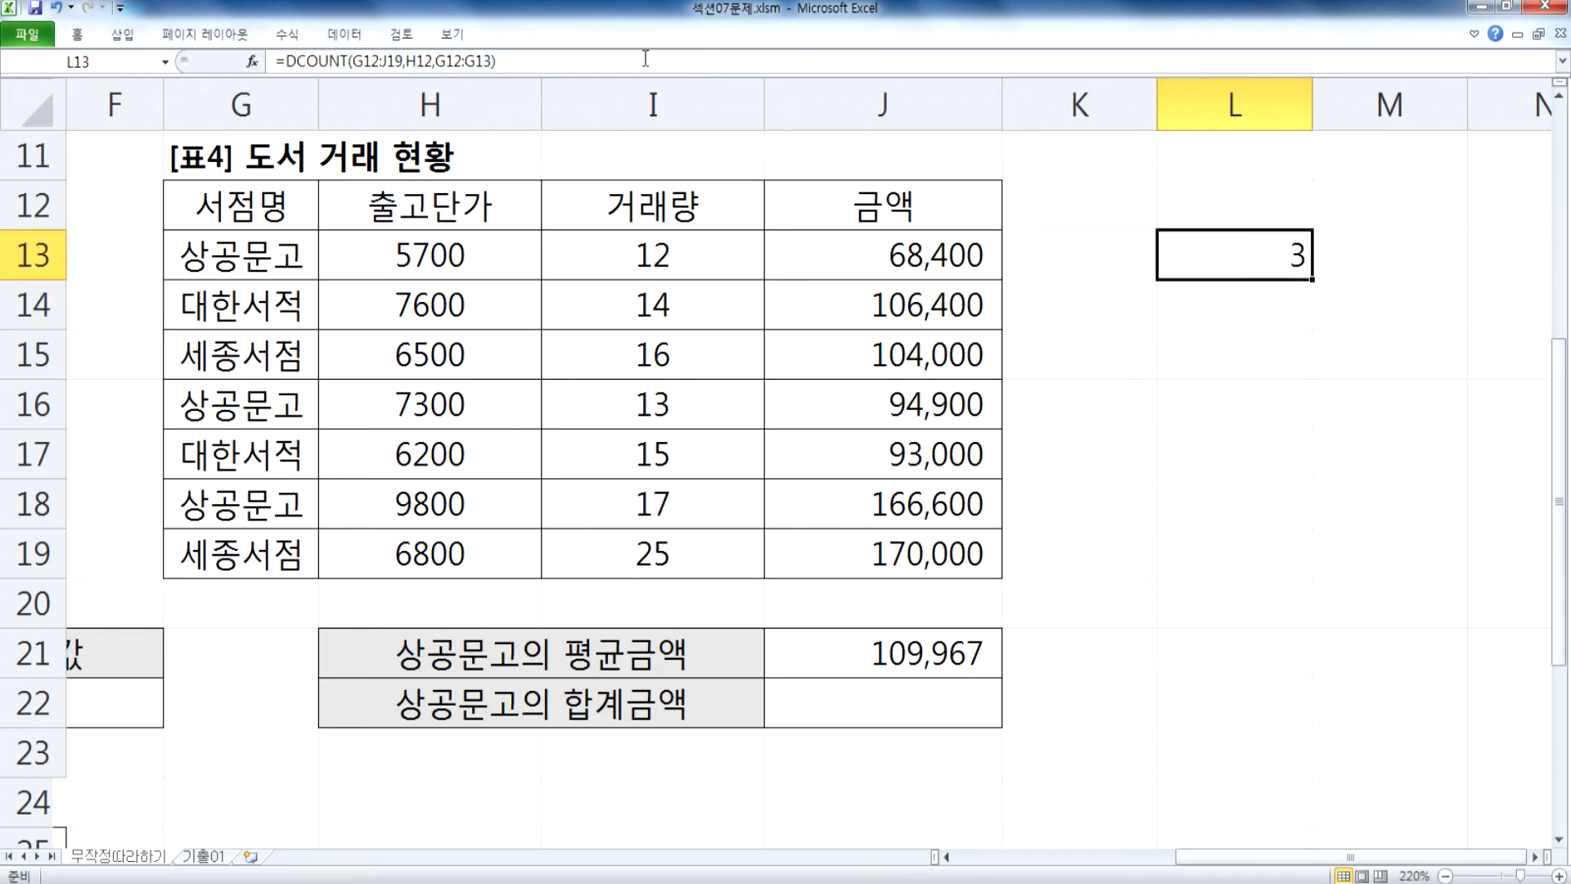
left_click_drag(589, 60, 275, 59)
key("ctrl+c")
key("alt+Tab")
key("ctrl+v")
scroll(677, 651, "down", 1)
key("Return")
key("ctrl+v")
Step: Change the field in the second DCOUNT line in Notepad to I12, making =DCOUNT(G12:J19,I12,G12:G13)
key("alt+Tab")
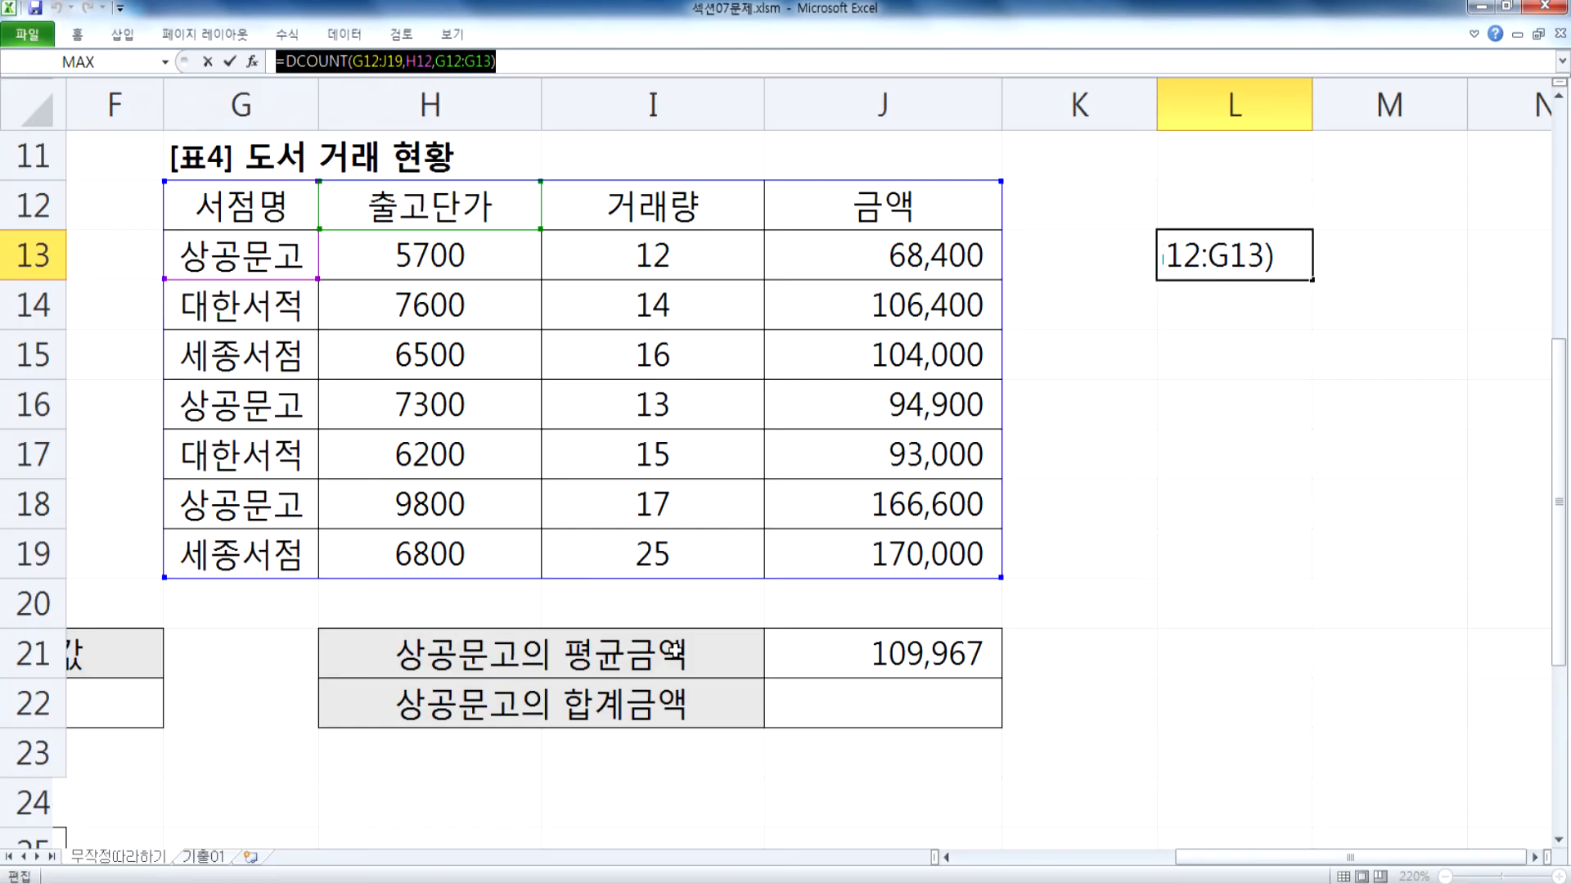
key("alt+Tab")
key("Left")
key("Left")
key("Left")
key("Left")
key("Left")
key("Left")
key("Left")
key("Left")
key("Left")
key("Left")
key("Left")
key("Left")
key("Left")
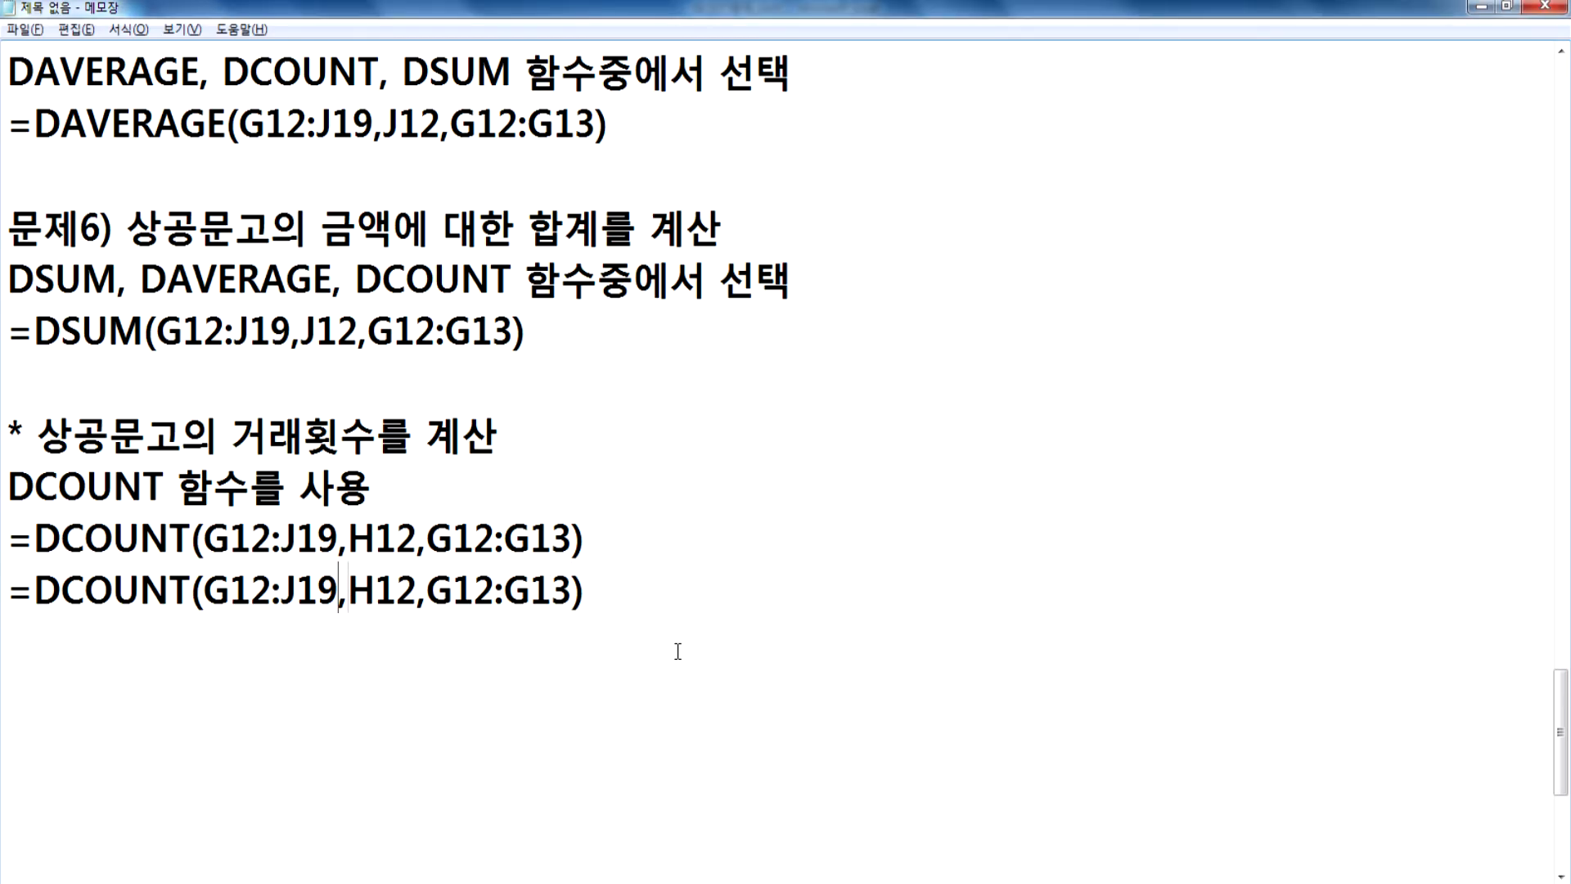
type("I")
key("Delete")
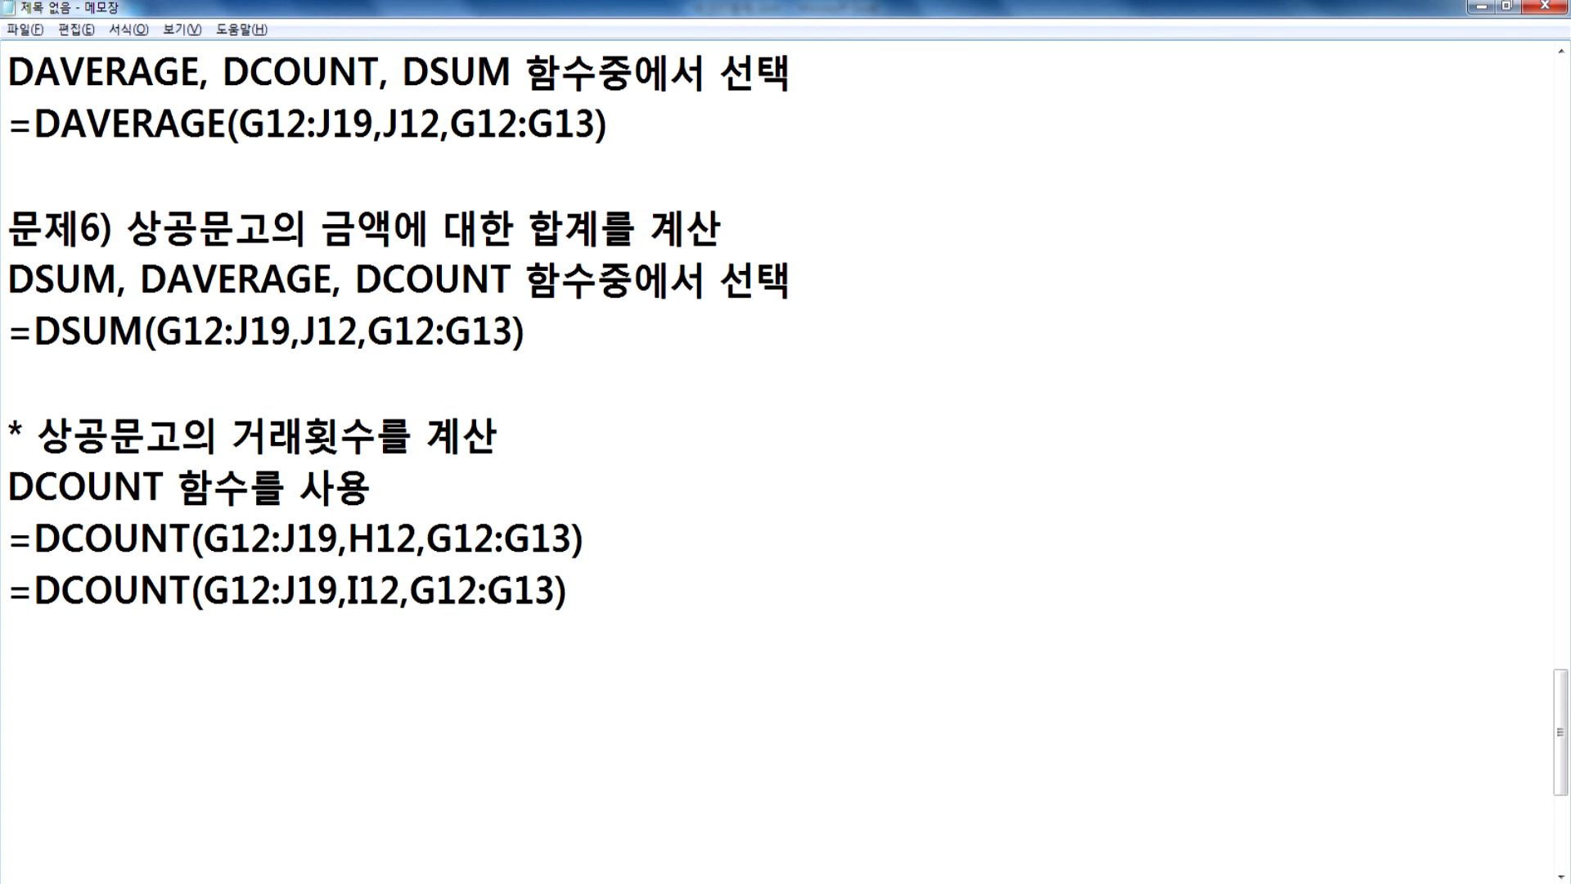
Step: Paste a third DCOUNT formula line and change its field to J12, making =DCOUNT(G12:J19,J12,G12:G13)
key("ctrl+v")
key("Left")
key("Left")
key("Left")
key("Left")
key("Left")
key("Left")
key("Left")
key("Left")
key("Left")
key("Left")
key("Left")
key("Left")
key("Left")
key("Right")
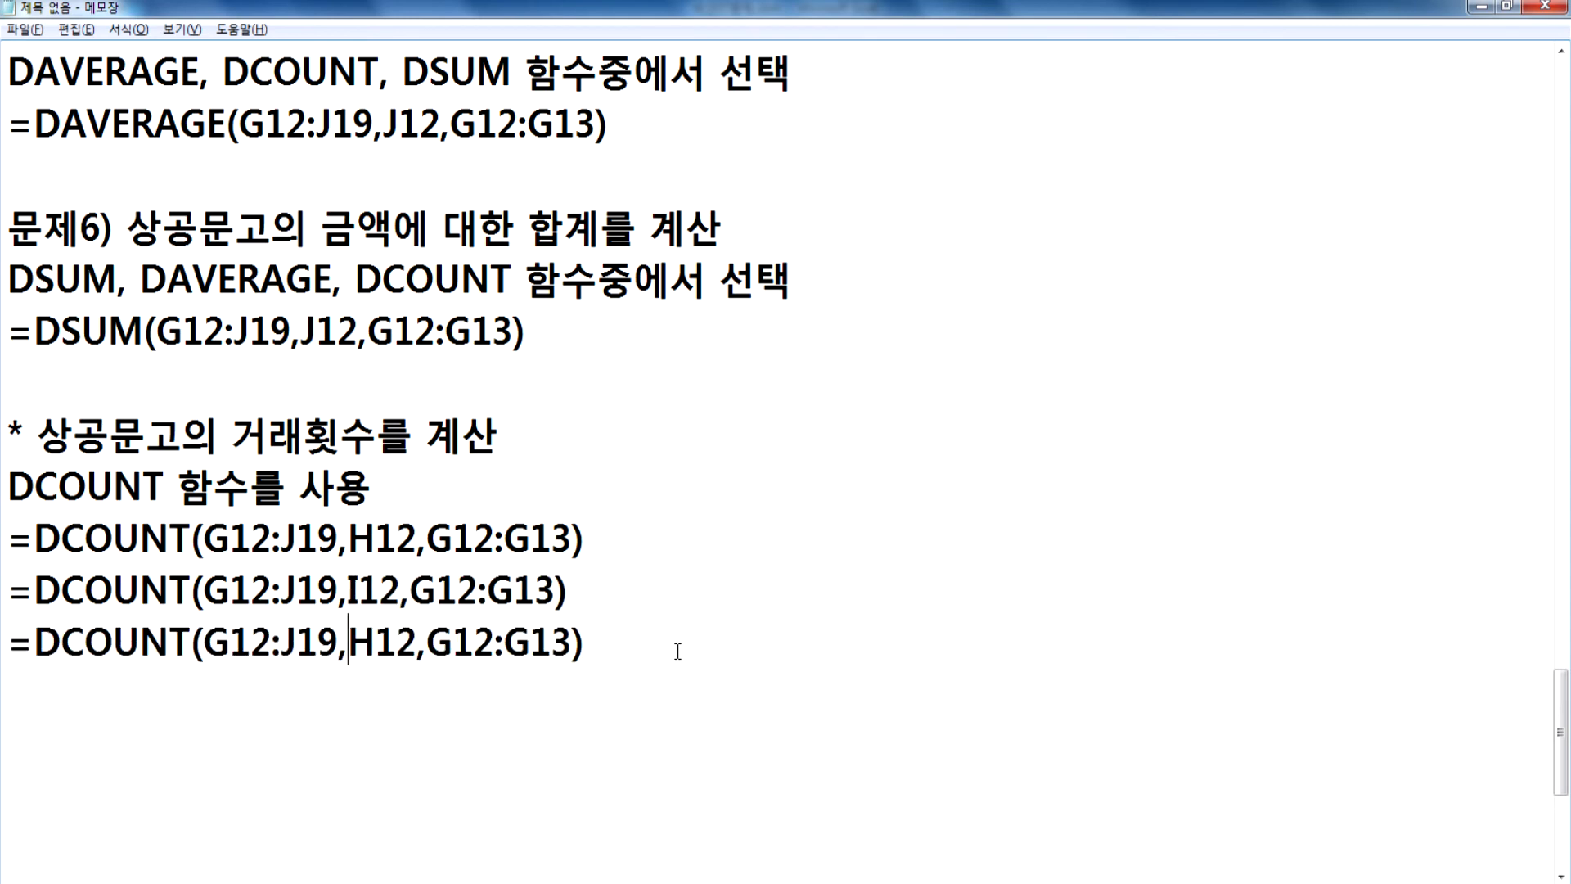
type("J")
key("Delete")
Step: Paste a fourth DCOUNT formula line and change its field to G12, making =DCOUNT(G12:J19,G12,G12:G13)
key("Down")
key("ctrl+v")
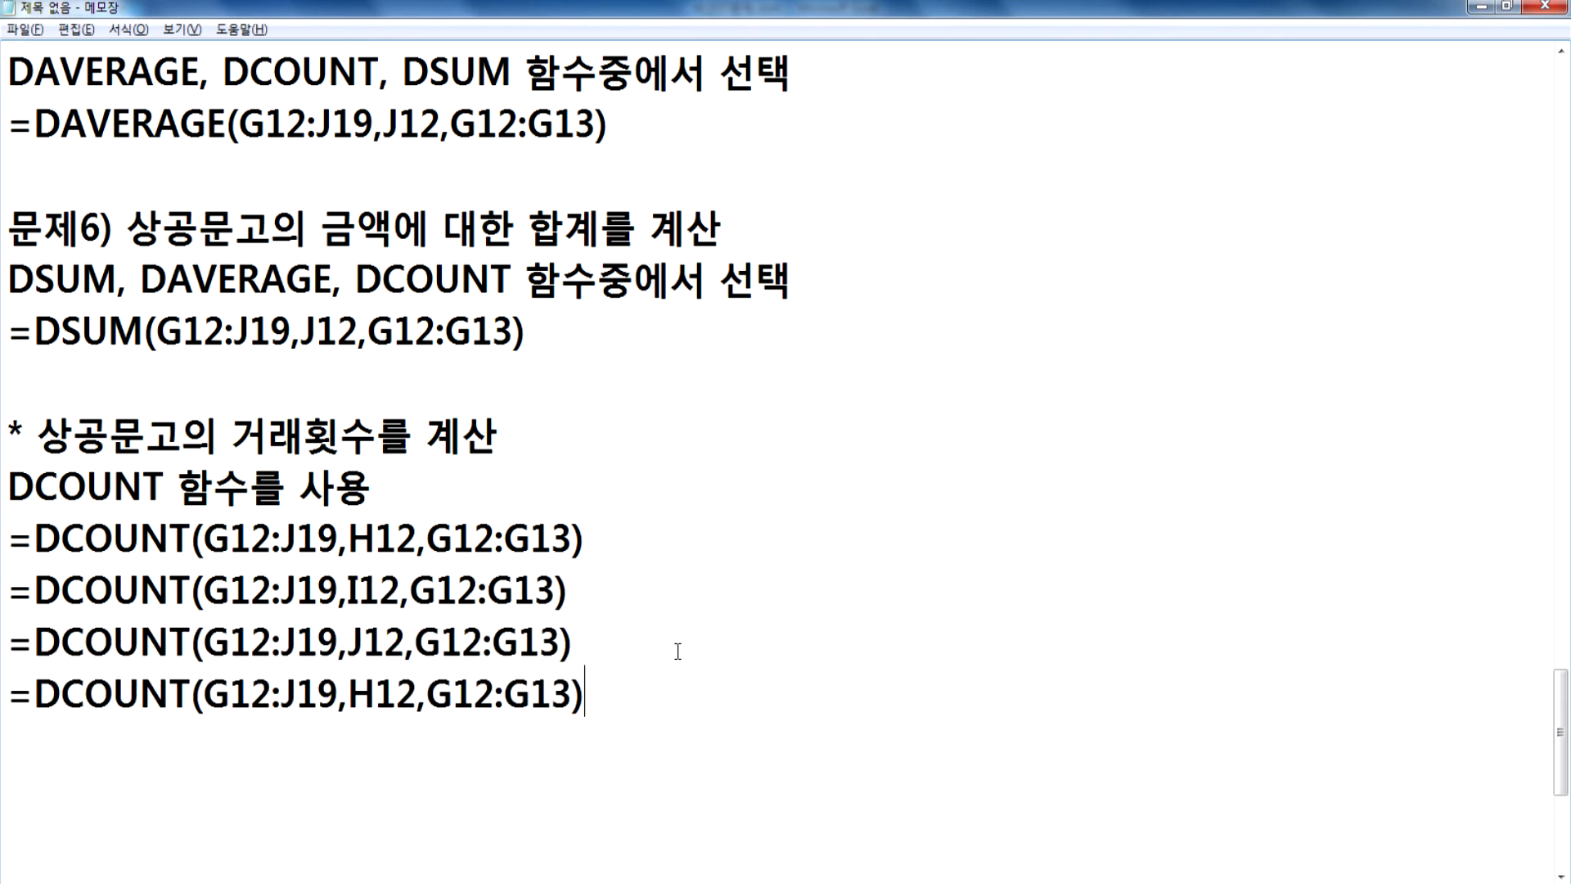
key("alt+Tab")
key("alt+Tab")
key("Left")
key("Left")
key("Left")
key("Left")
key("Left")
key("Left")
key("Left")
key("Left")
key("Left")
key("Left")
key("Left")
key("Left")
type("G")
key("Delete")
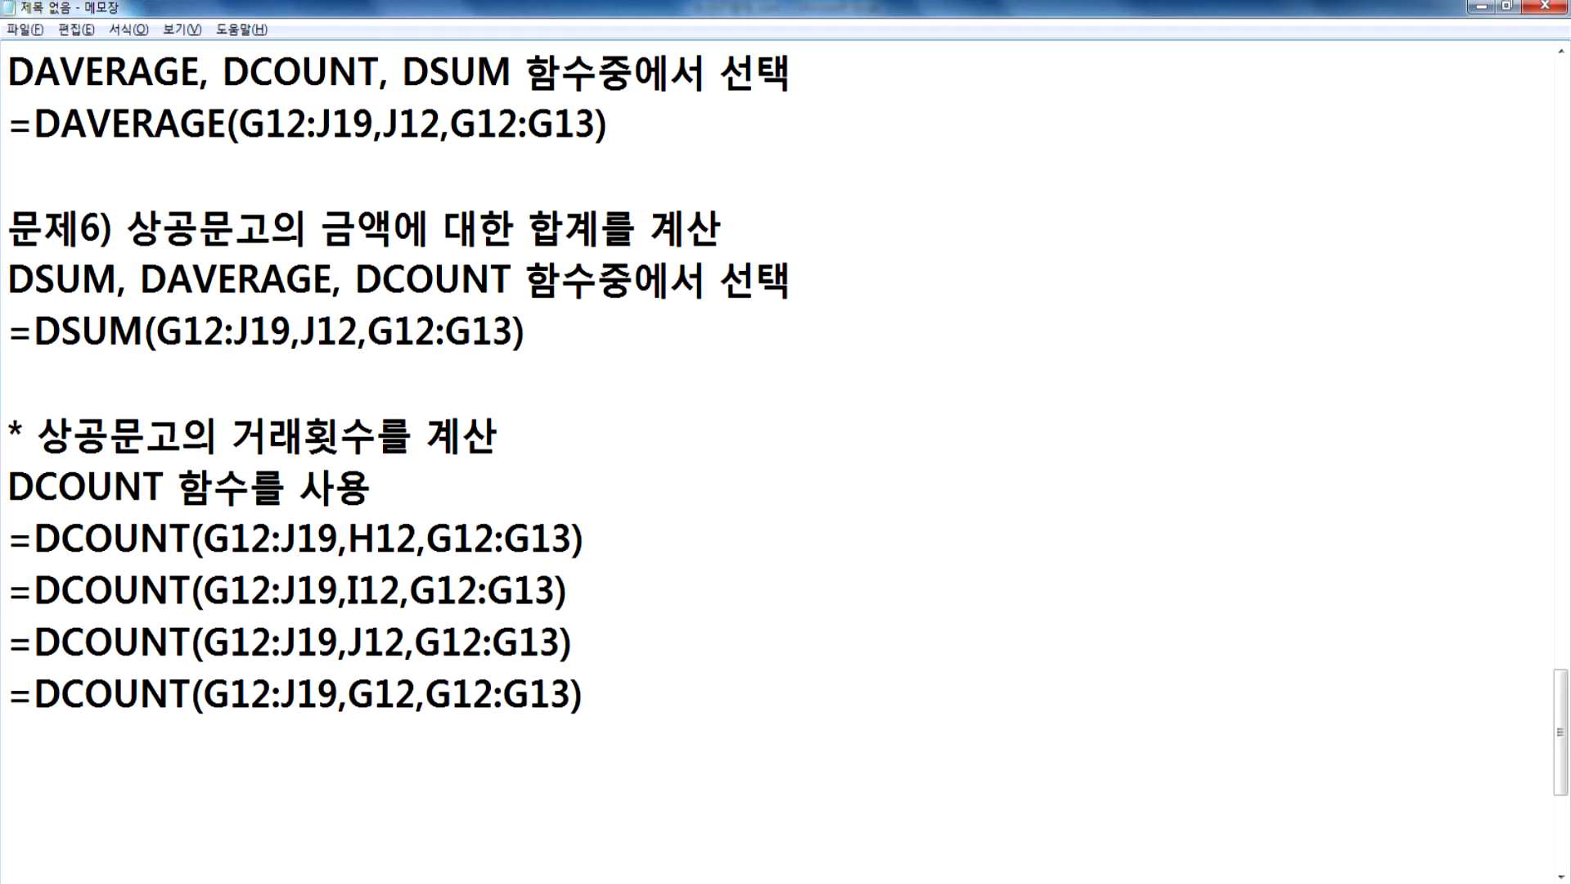
Step: Append the comment ": G12 문자항목이라서 안된다." to the fourth DCOUNT line and start a new line below it
type(": G12 문자항목")
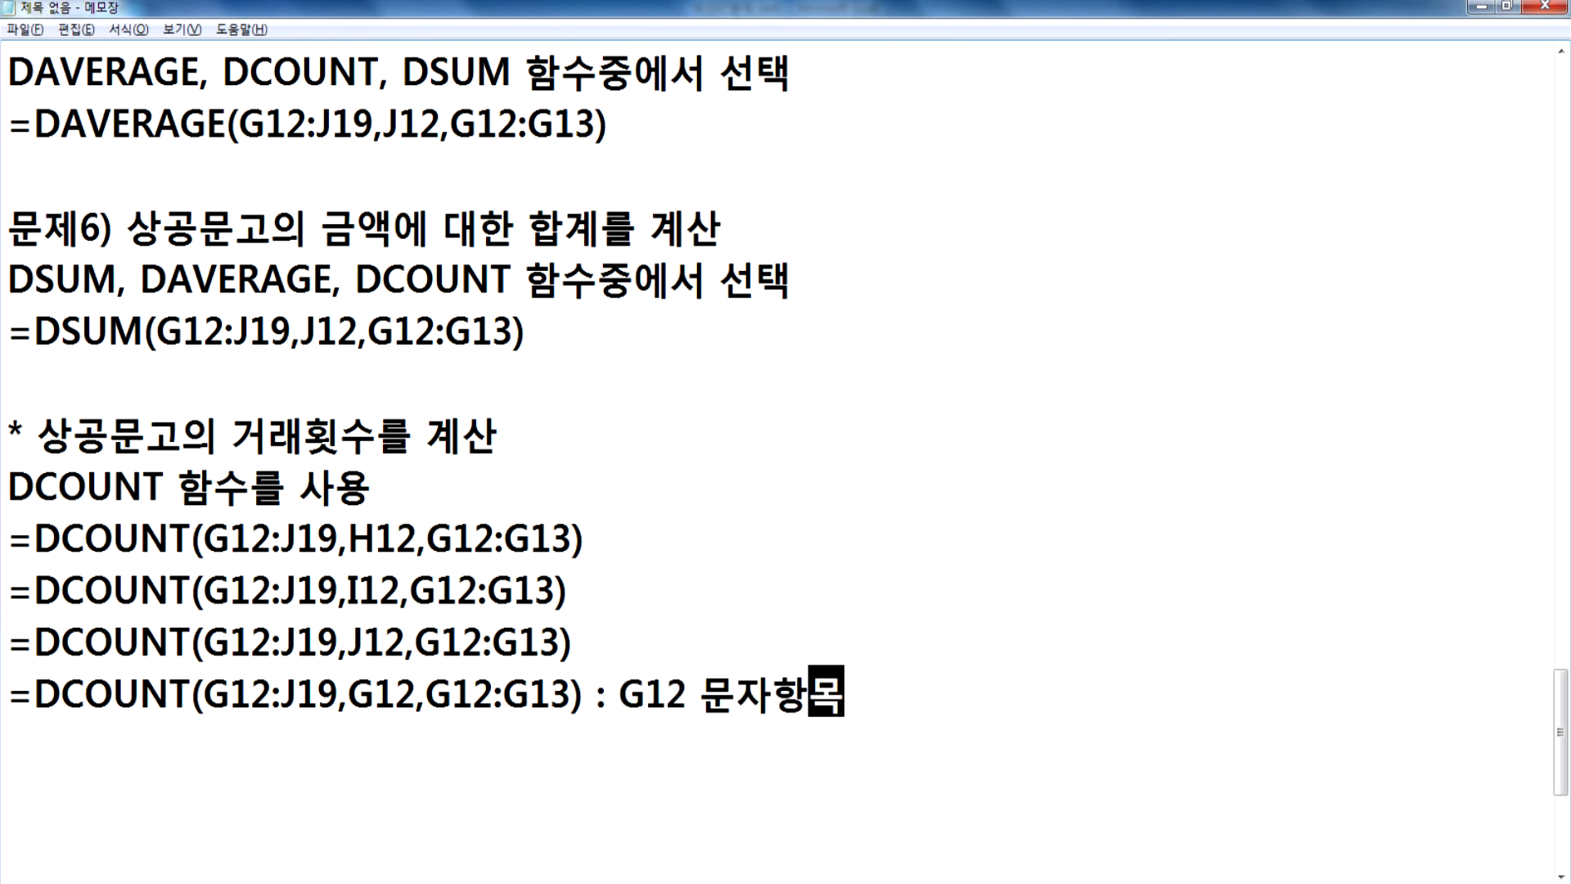
type("이라서 ㅇ")
type("ㅏㄴ된다.")
key("Return")
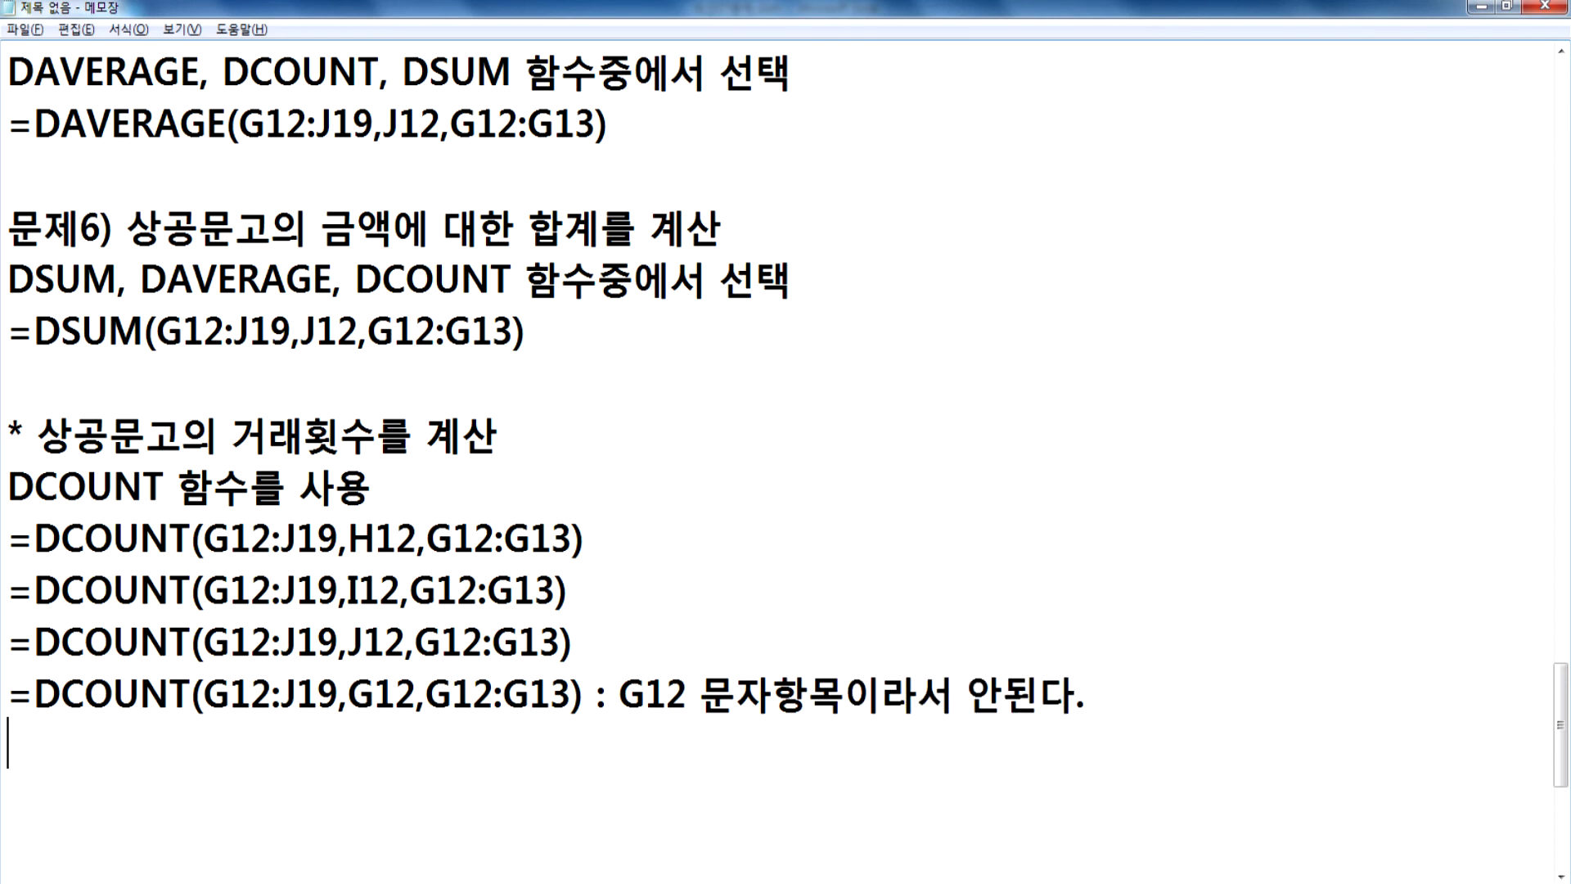
Step: Duplicate the line "DCOUNT 함수를 사용" below the list of DCOUNT formulas, leaving a blank line between them
key("Up")
key("Up")
key("Up")
key("Up")
key("Up")
key("Up")
key("Up")
key("Down")
key("Down")
key("shift+Down")
key("ctrl+c")
key("Down")
key("Down")
key("Down")
key("Down")
key("Down")
key("ctrl+v")
Step: Change the function name in the duplicated line to DCOUNTA, making it "DCOUNTA 함수를 사용"
key("Up")
key("Up")
key("Down")
key("Right")
key("Right")
key("Right")
key("Right")
key("Right")
key("Right")
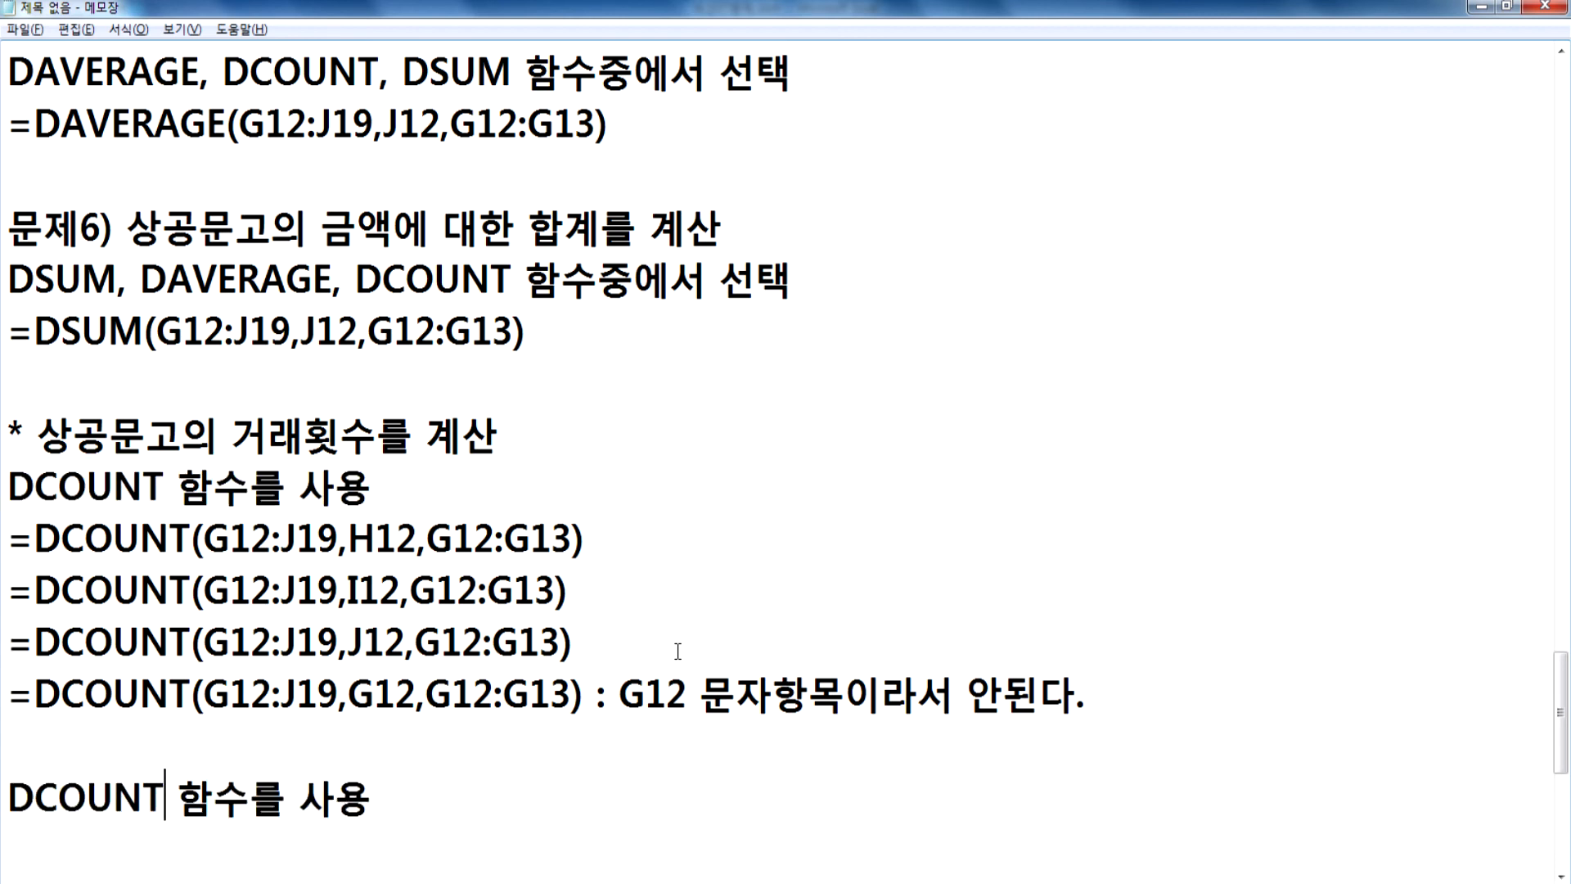
type("A")
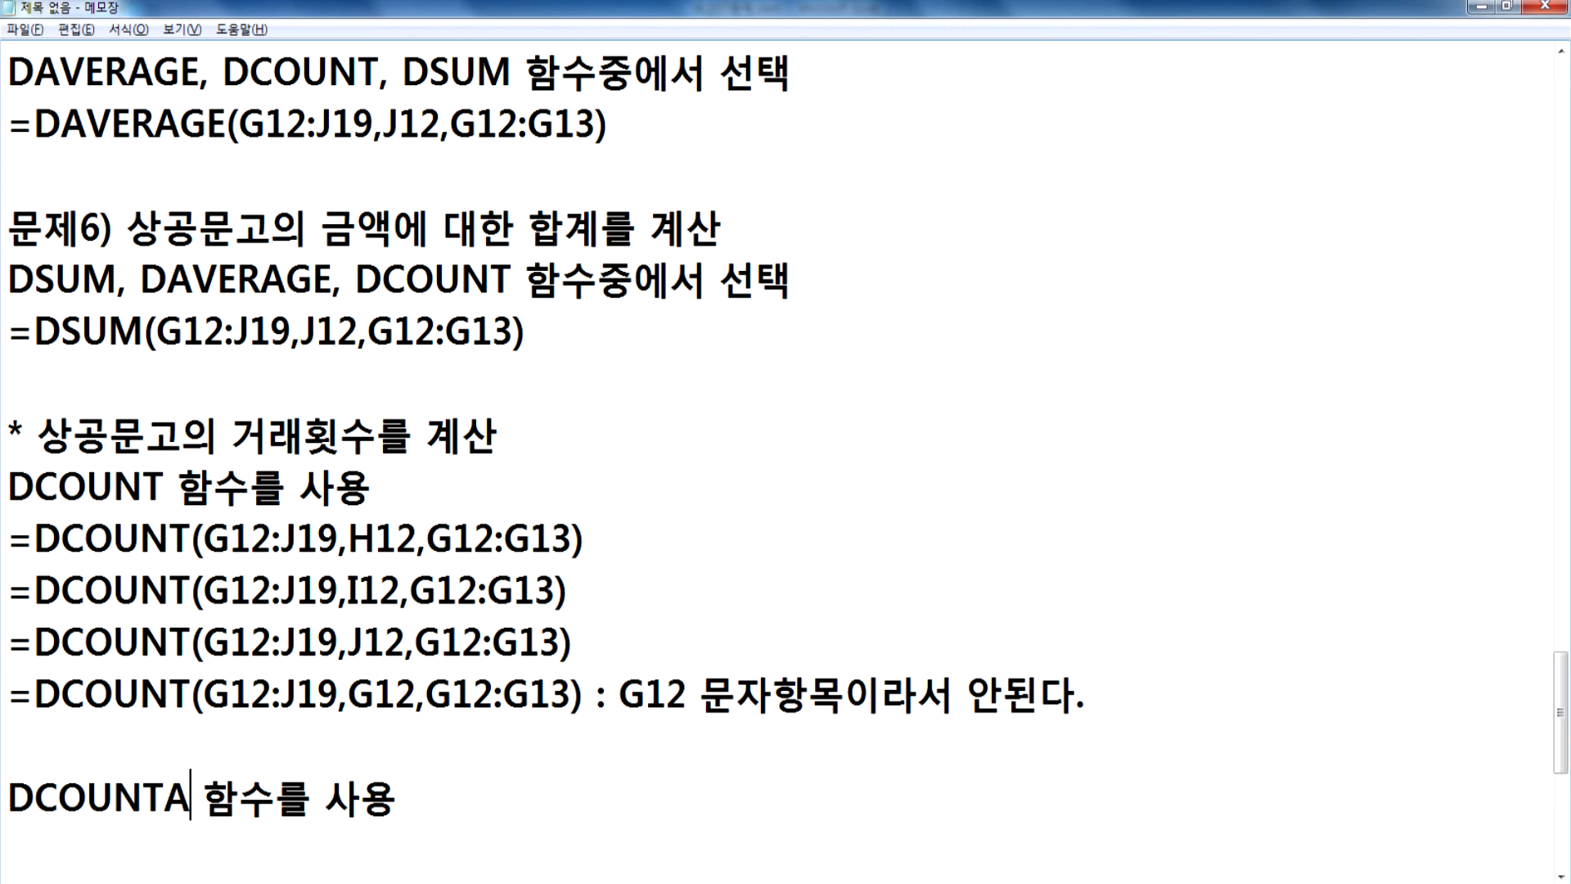
key("Down")
key("Down")
key("ctrl+v")
Step: Copy the formula =DCOUNT(G12:J19,G12,G12:G13) without its comment and paste it on four lines below "DCOUNTA 함수를 사용"
key("Up")
key("Up")
key("Up")
key("shift+Right")
key("shift+Right")
key("shift+Right")
key("shift+Right")
key("shift+Right")
key("shift+Right")
key("shift+Right")
key("shift+Right")
key("shift+Right")
key("shift+Right")
key("shift+Right")
key("shift+Right")
key("shift+Right")
key("shift+Right")
key("shift+Right")
key("shift+Right")
key("shift+Right")
key("shift+Right")
key("shift+Right")
key("shift+Right")
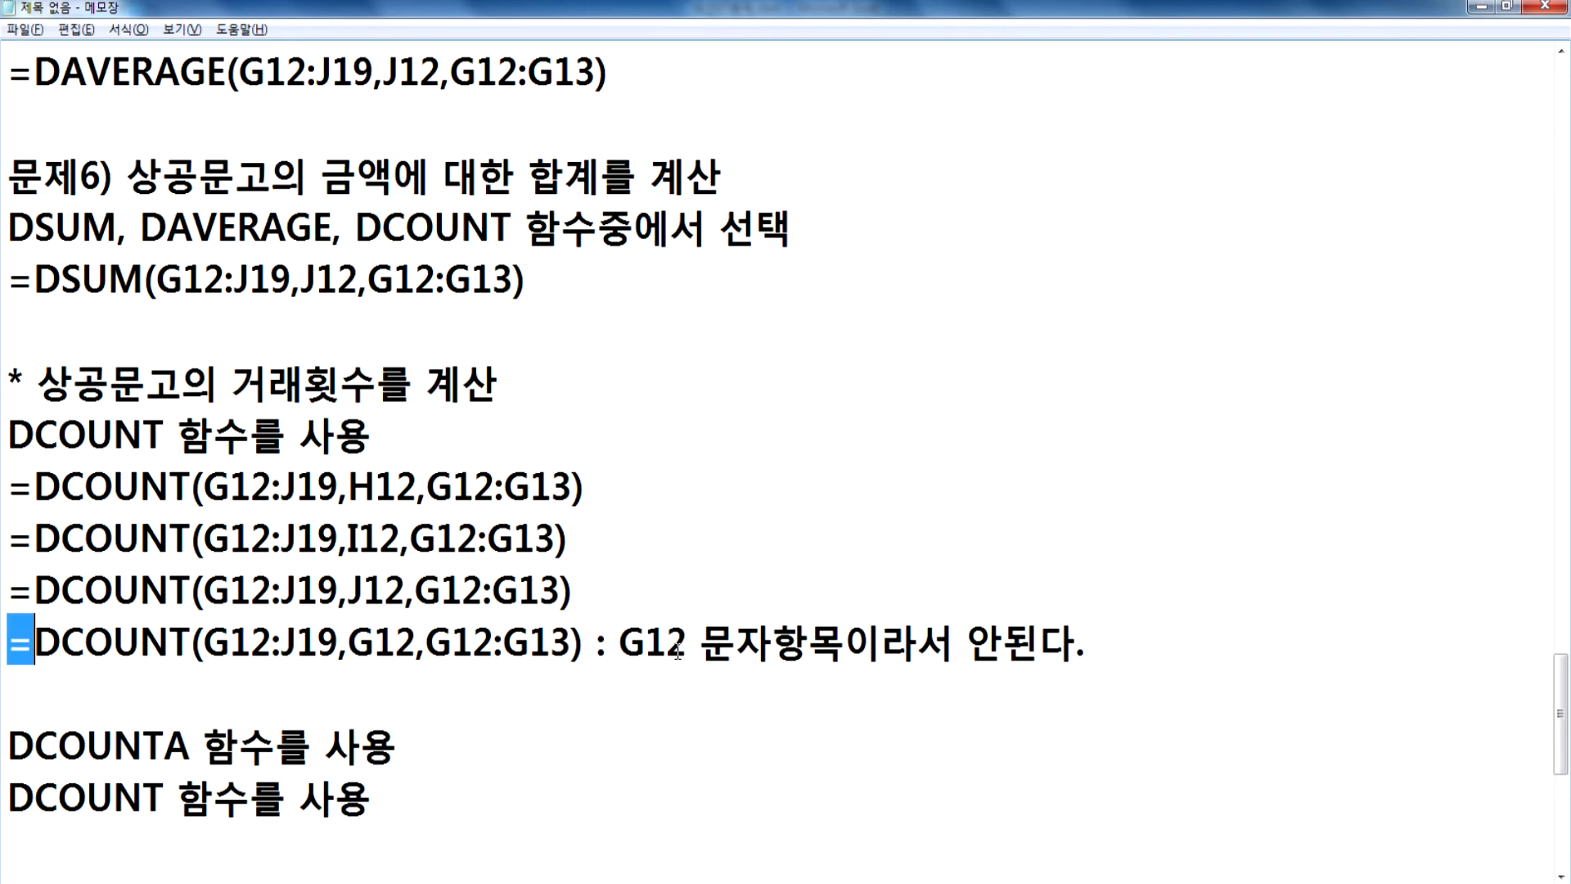
key("shift+Right")
key("shift+Right")
key("shift+Right")
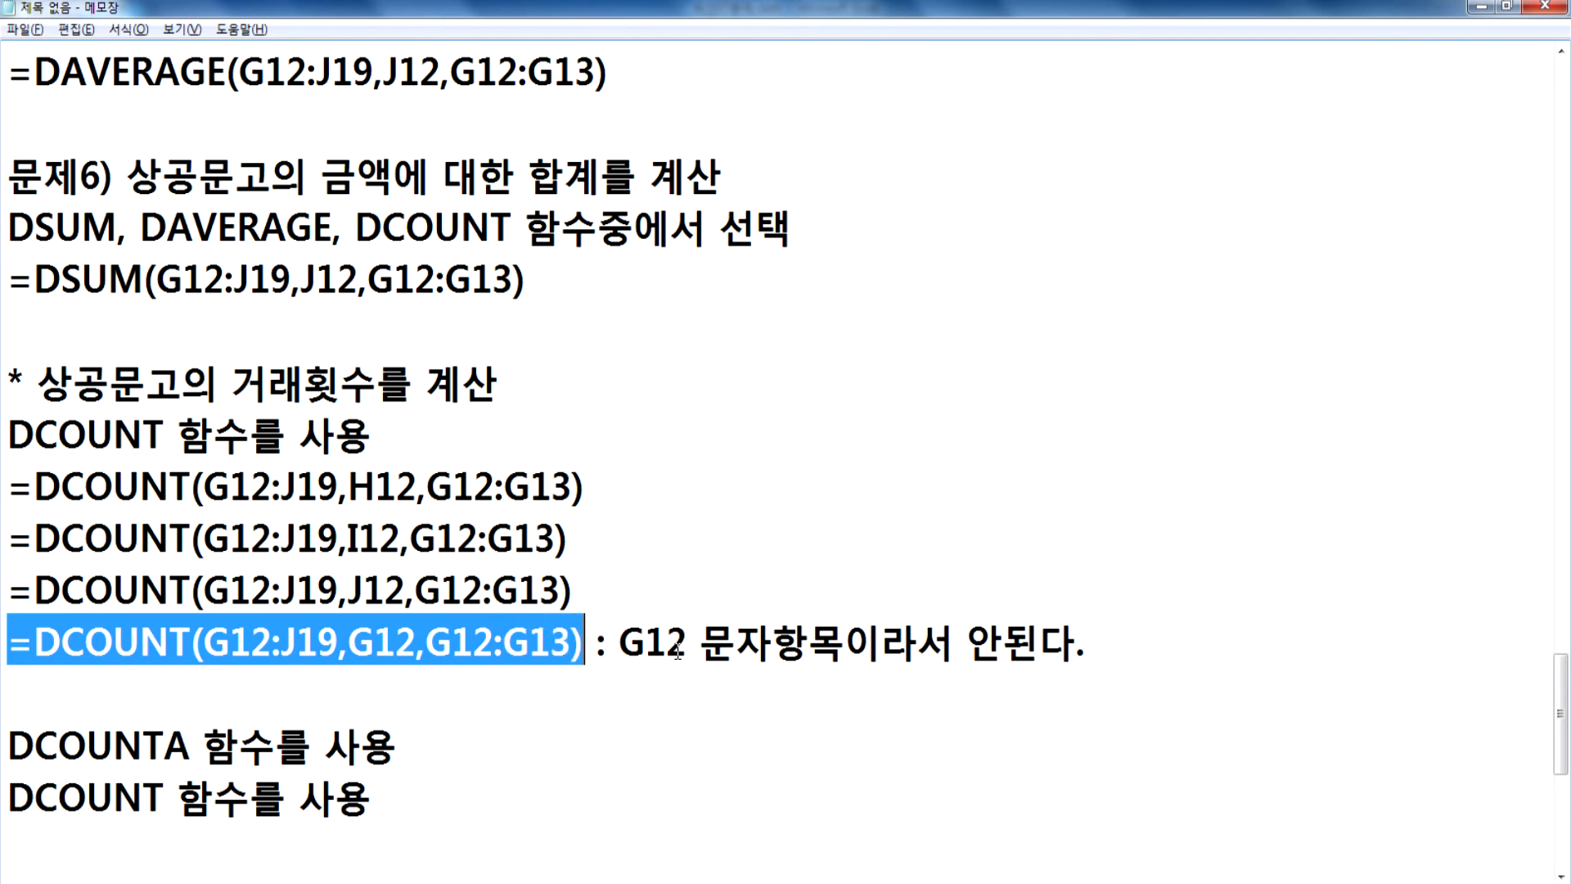
key("ctrl+c")
key("Down")
key("Down")
key("Down")
key("shift+End")
key("ctrl+v")
key("Return")
key("ctrl+v")
key("Return")
key("ctrl+v")
key("Return")
key("ctrl+v")
Step: Change the field argument in the second, third and fourth pasted formulas to H12, I12 and J12
key("Home")
key("Up")
key("Up")
key("Right")
key("Right")
key("Right")
key("Right")
key("Right")
key("Right")
key("Right")
key("Right")
key("Right")
key("Right")
key("Right")
key("Right")
key("Right")
key("Right")
key("Right")
key("Right")
key("Delete")
type("H")
key("Down")
key("Left")
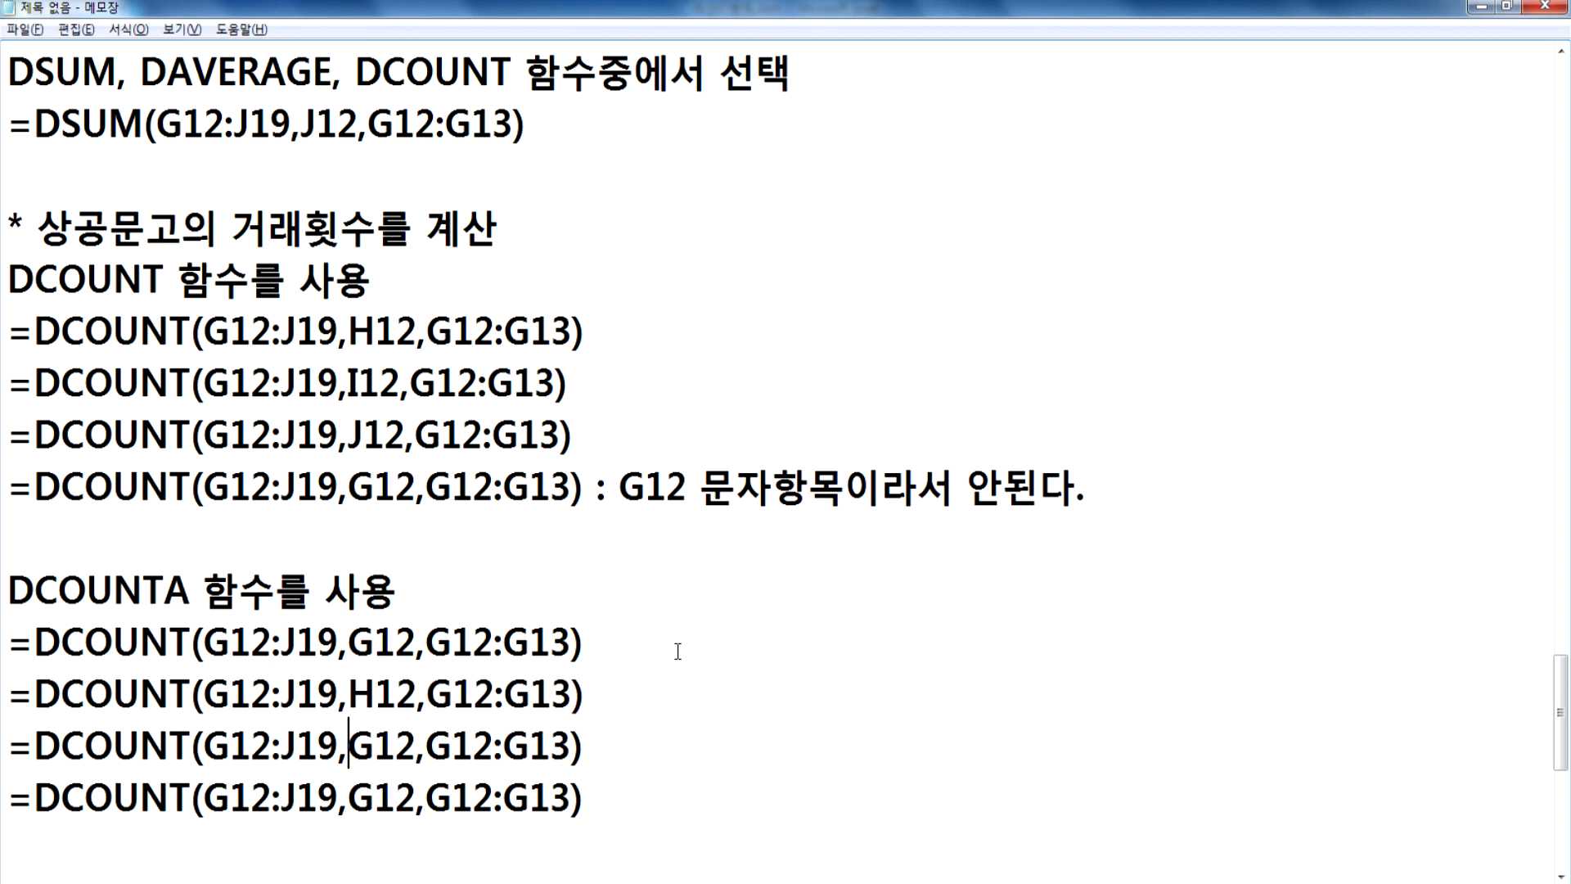
key("Delete")
type("I")
key("Down")
key("Left")
key("Right")
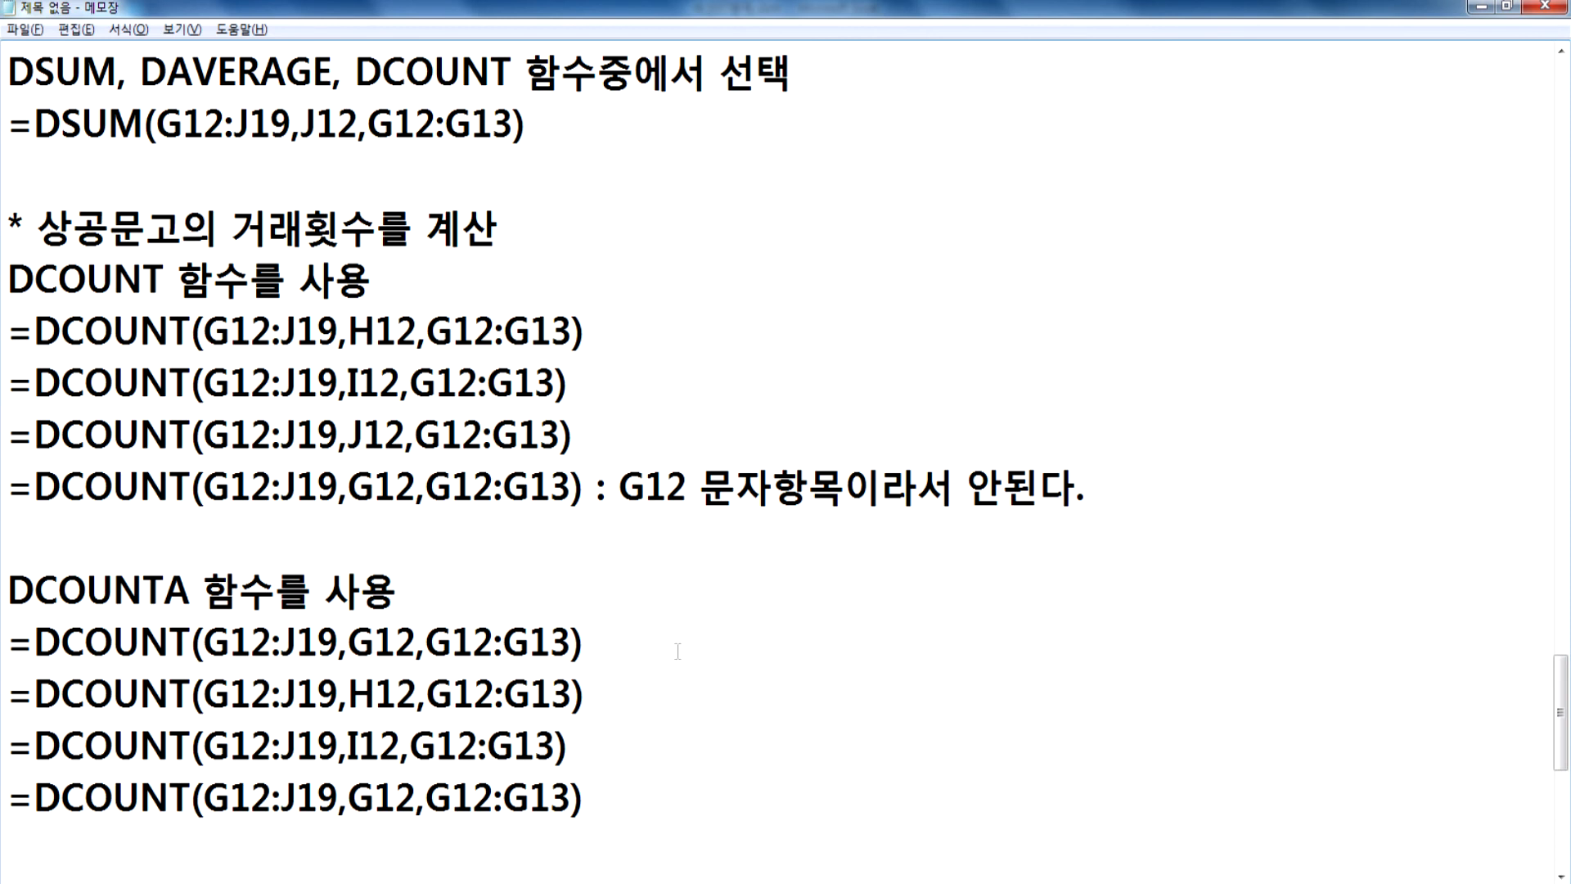
key("Delete")
type("J")
key("Down")
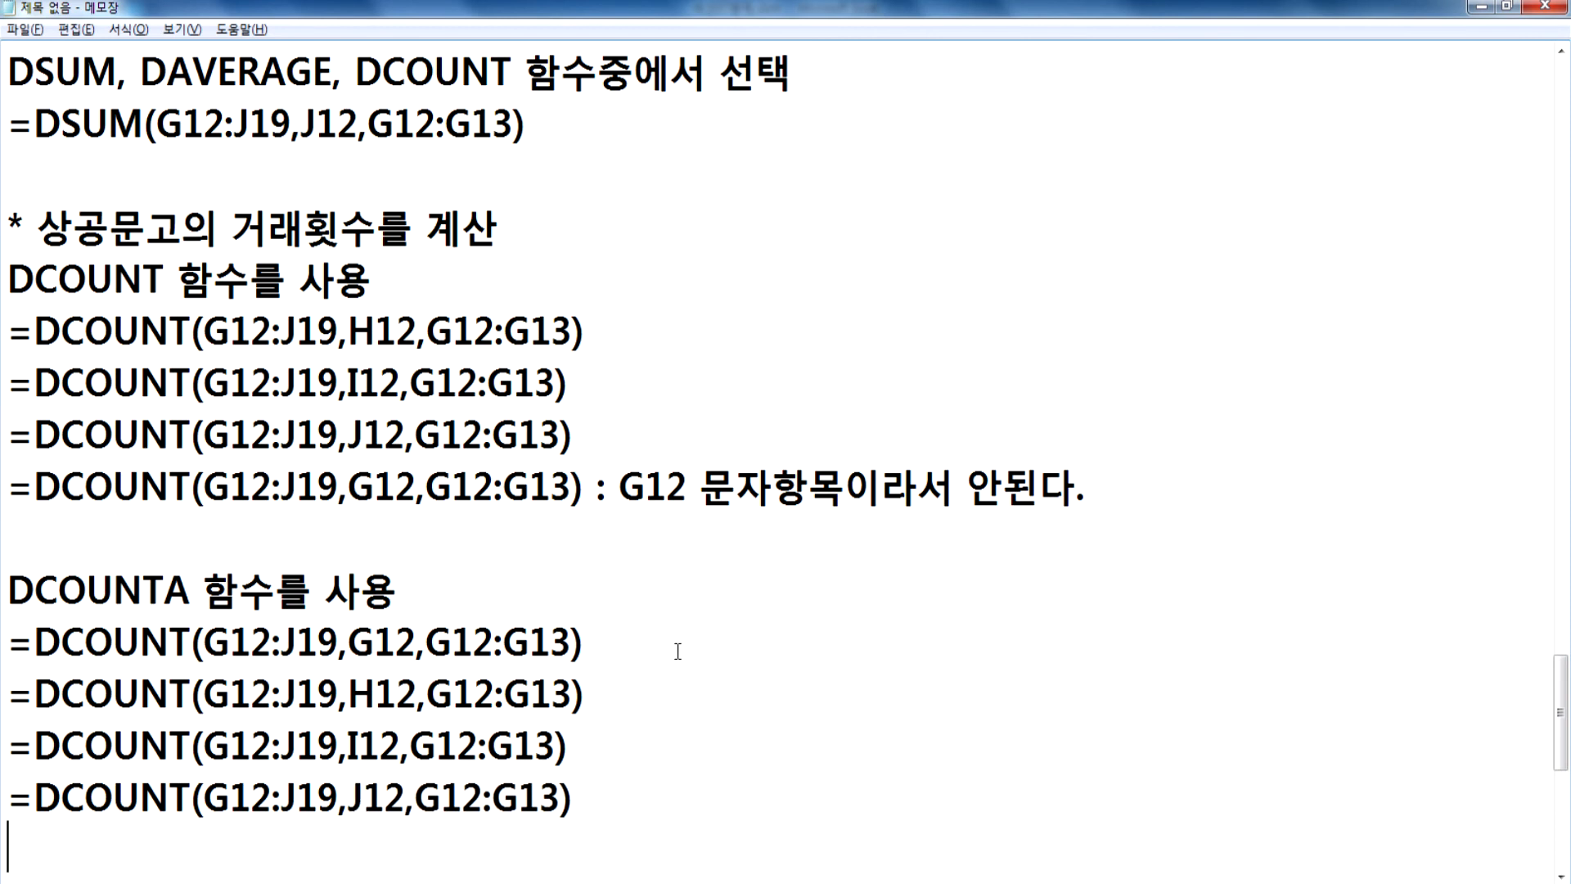
Step: Move the commented G12 line to the start of the formulas under "DCOUNT 함수를 사용"
key("Up")
key("Up")
key("Up")
key("Up")
key("Up")
key("Up")
key("Up")
key("Down")
key("shift+Down")
key("Delete")
key("Up")
key("Up")
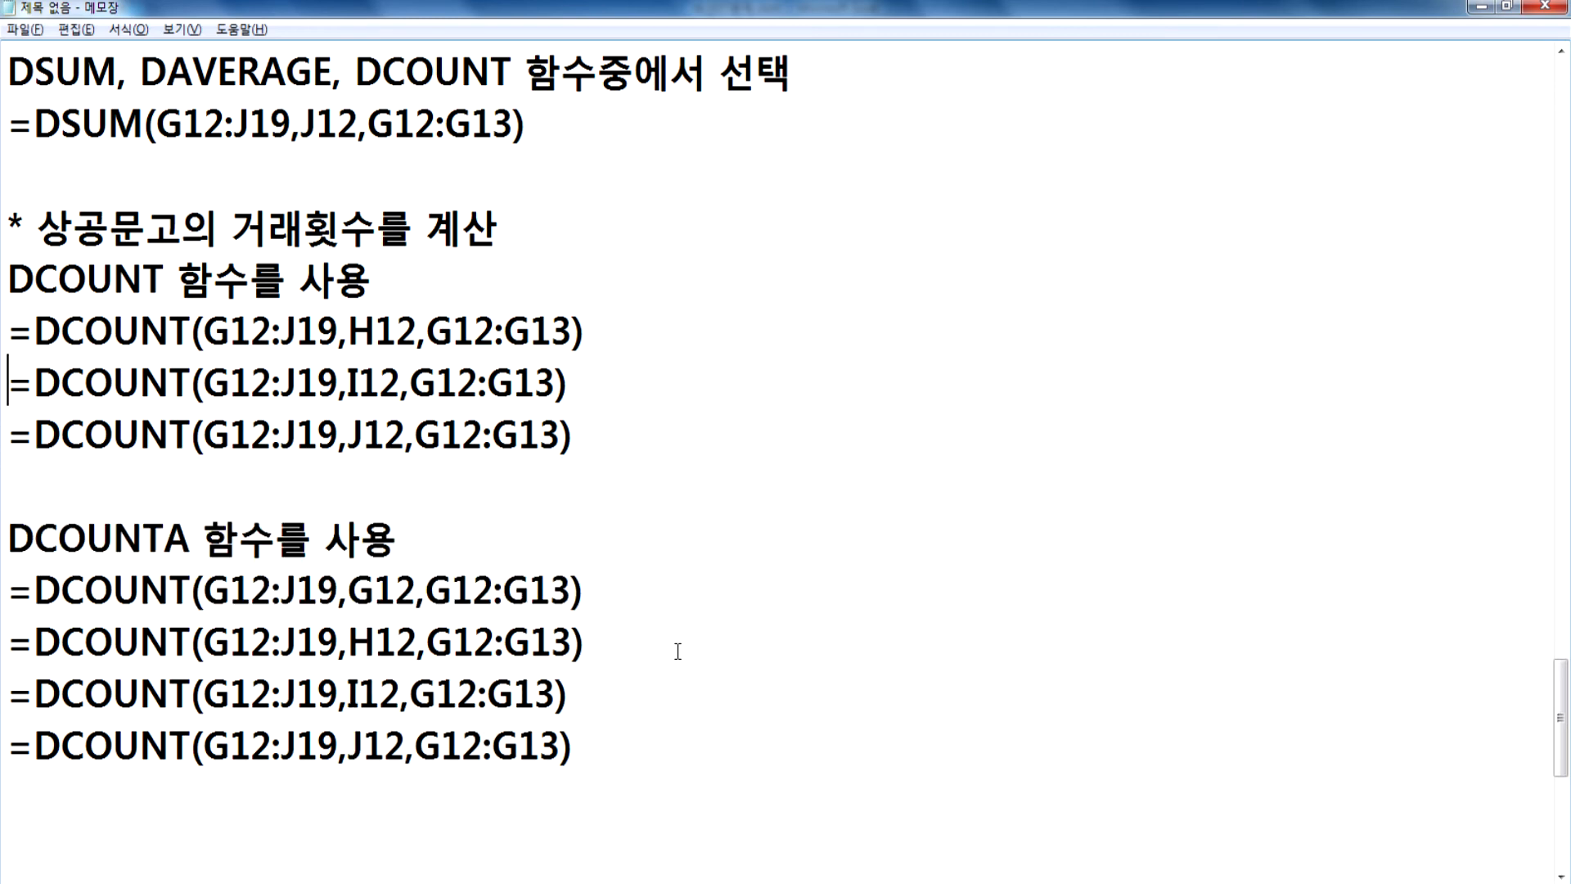
key("ctrl+z")
Step: Switch to Excel to examine the 서점명 entries in G12:G19 and return to Notepad
key("alt+Tab")
key("Escape")
left_click_drag(261, 208, 229, 557)
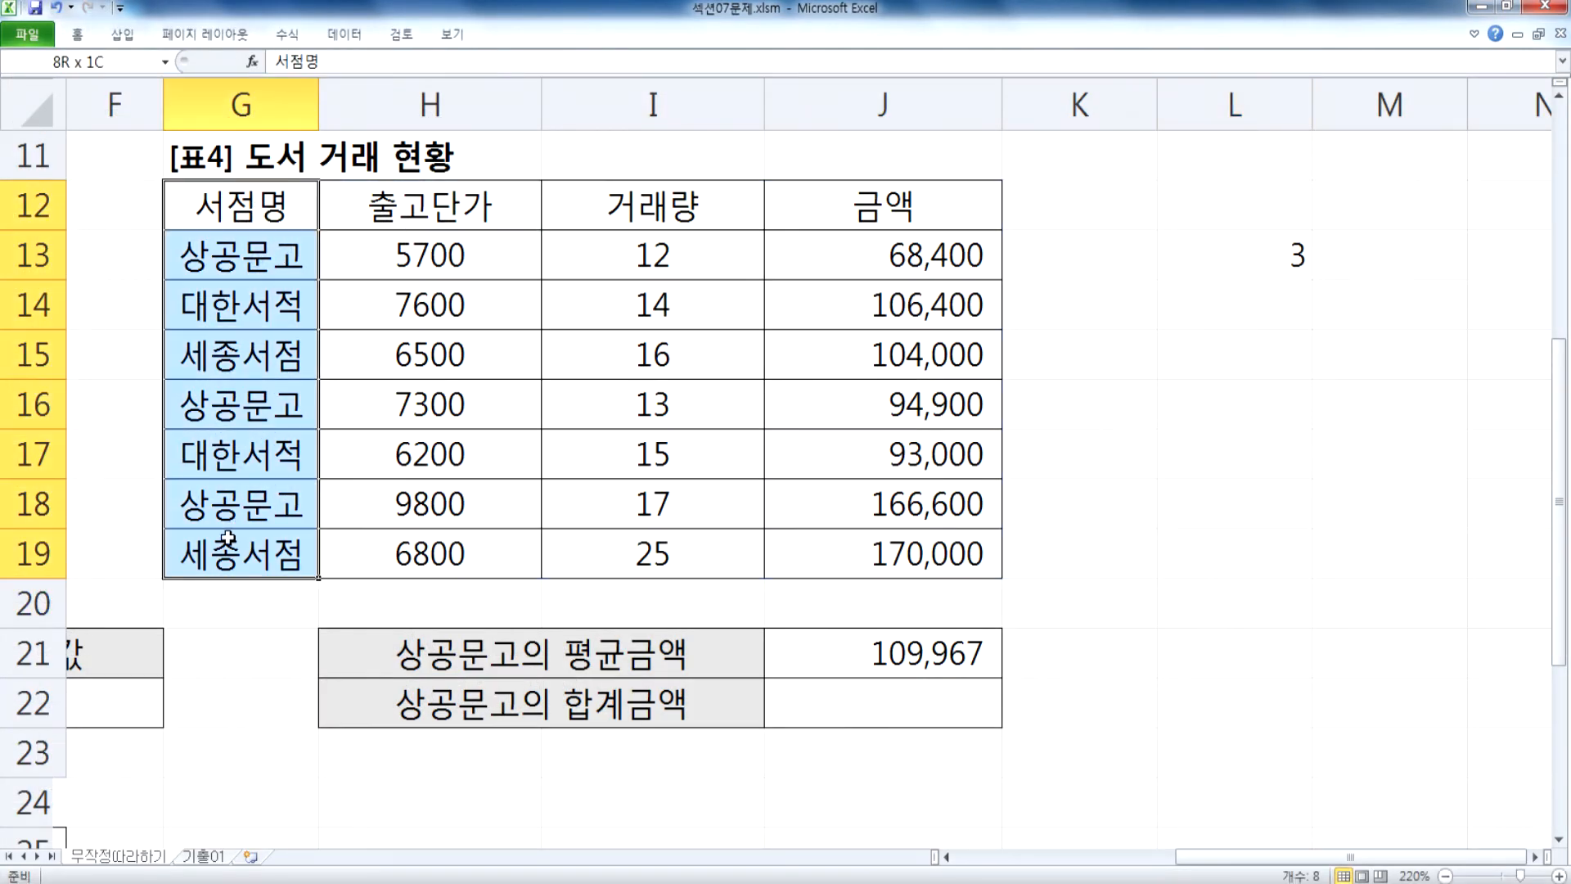
key("alt+Tab")
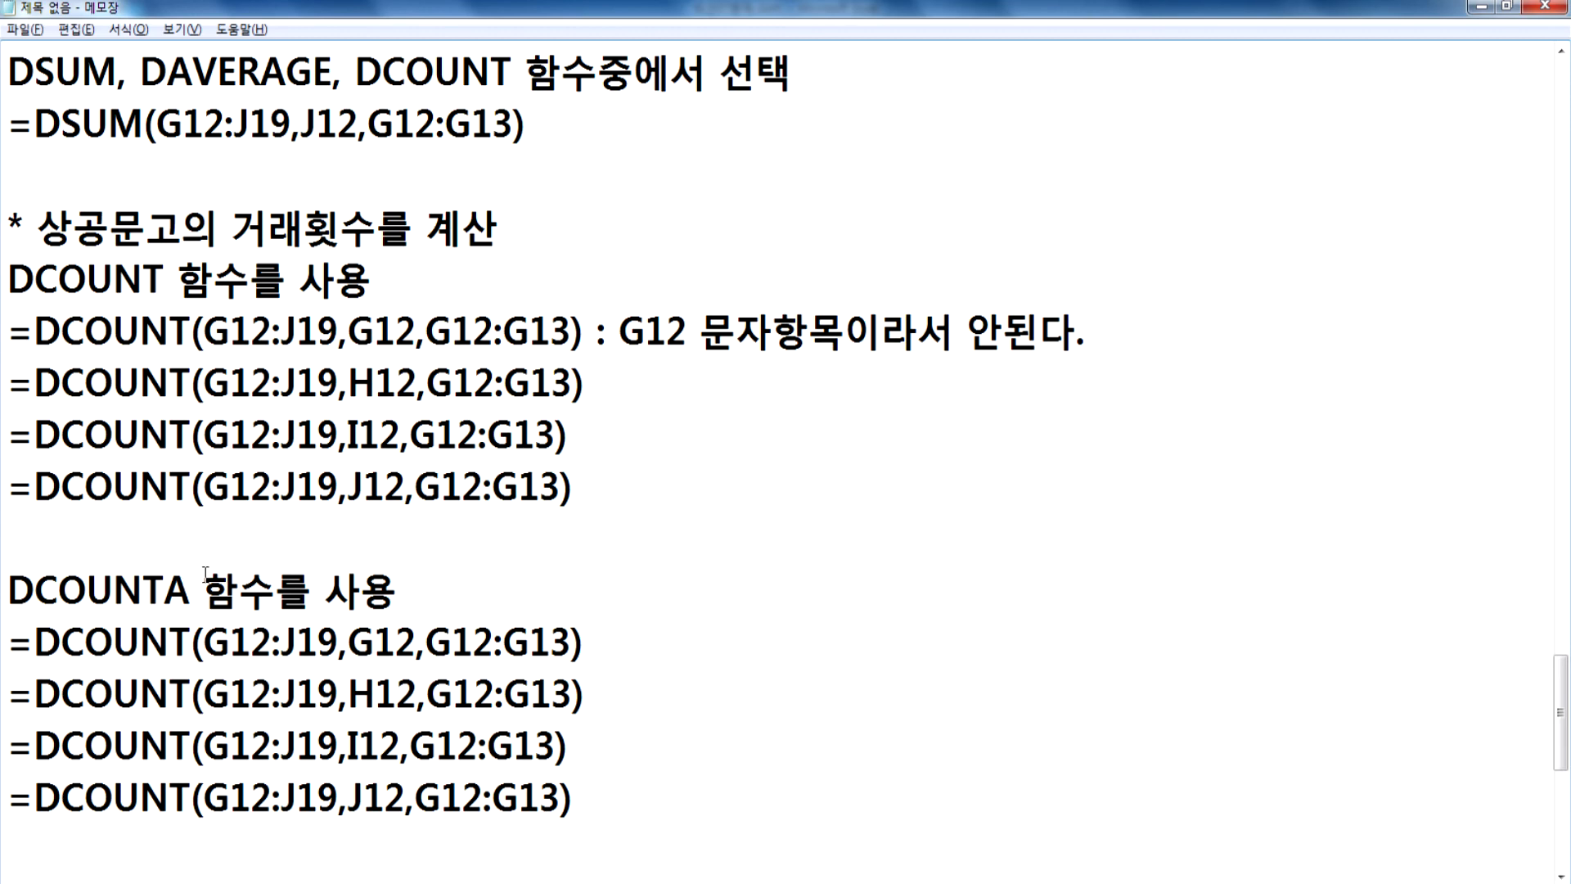
Step: Switch to Excel, open the 기출01 sheet and select the first 생년월일 cell, E3
scroll(211, 575, "down", 1)
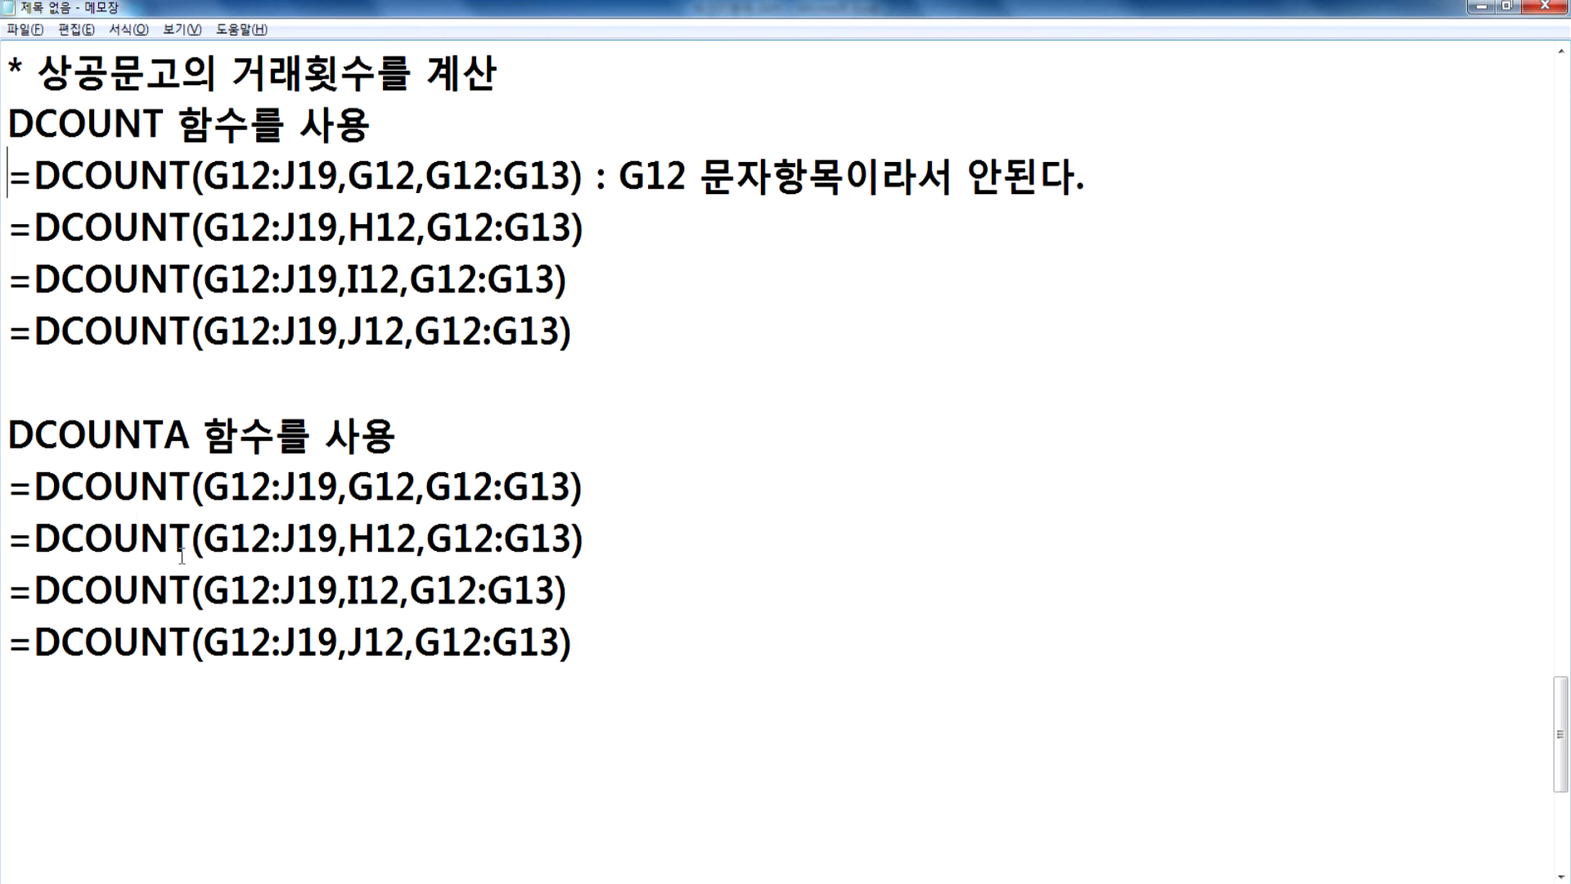
left_click(205, 402)
left_click(167, 815)
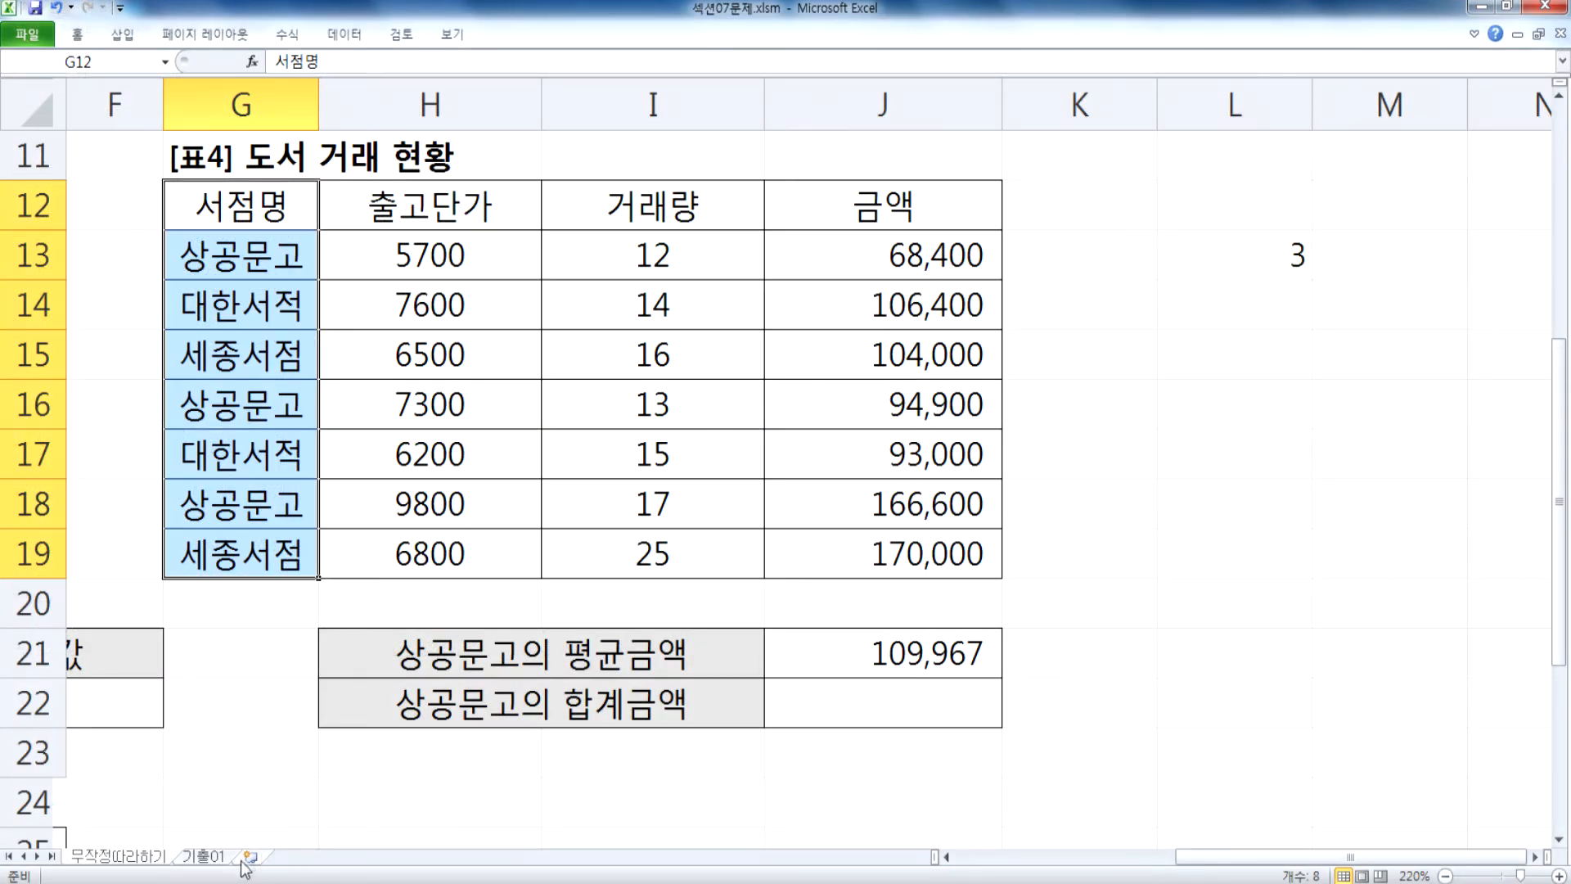
left_click(216, 861)
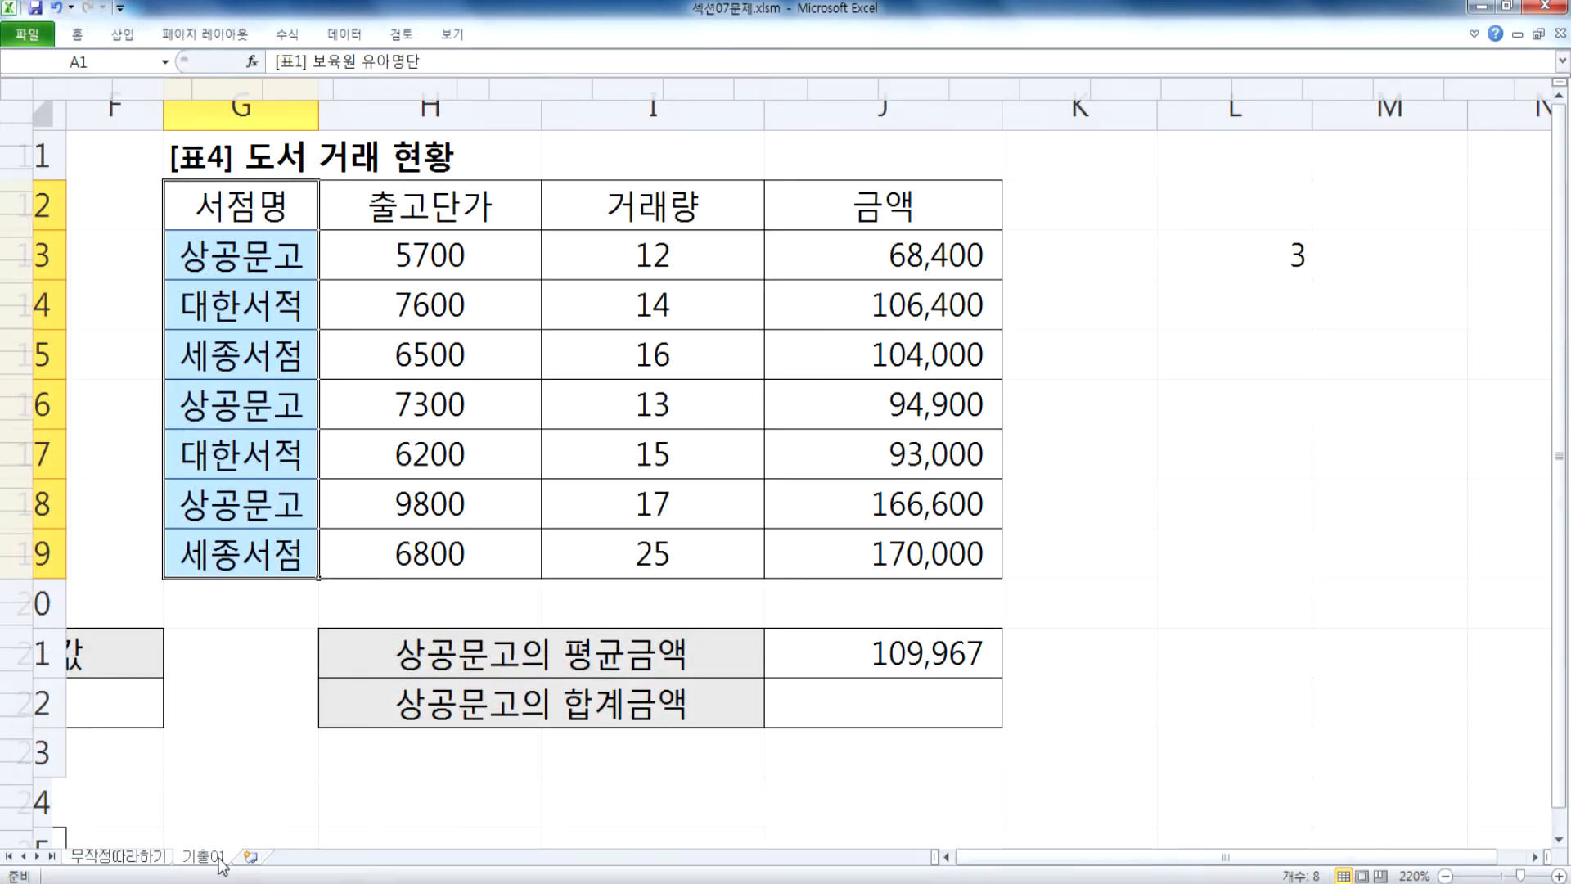
scroll(261, 388, "up", 6)
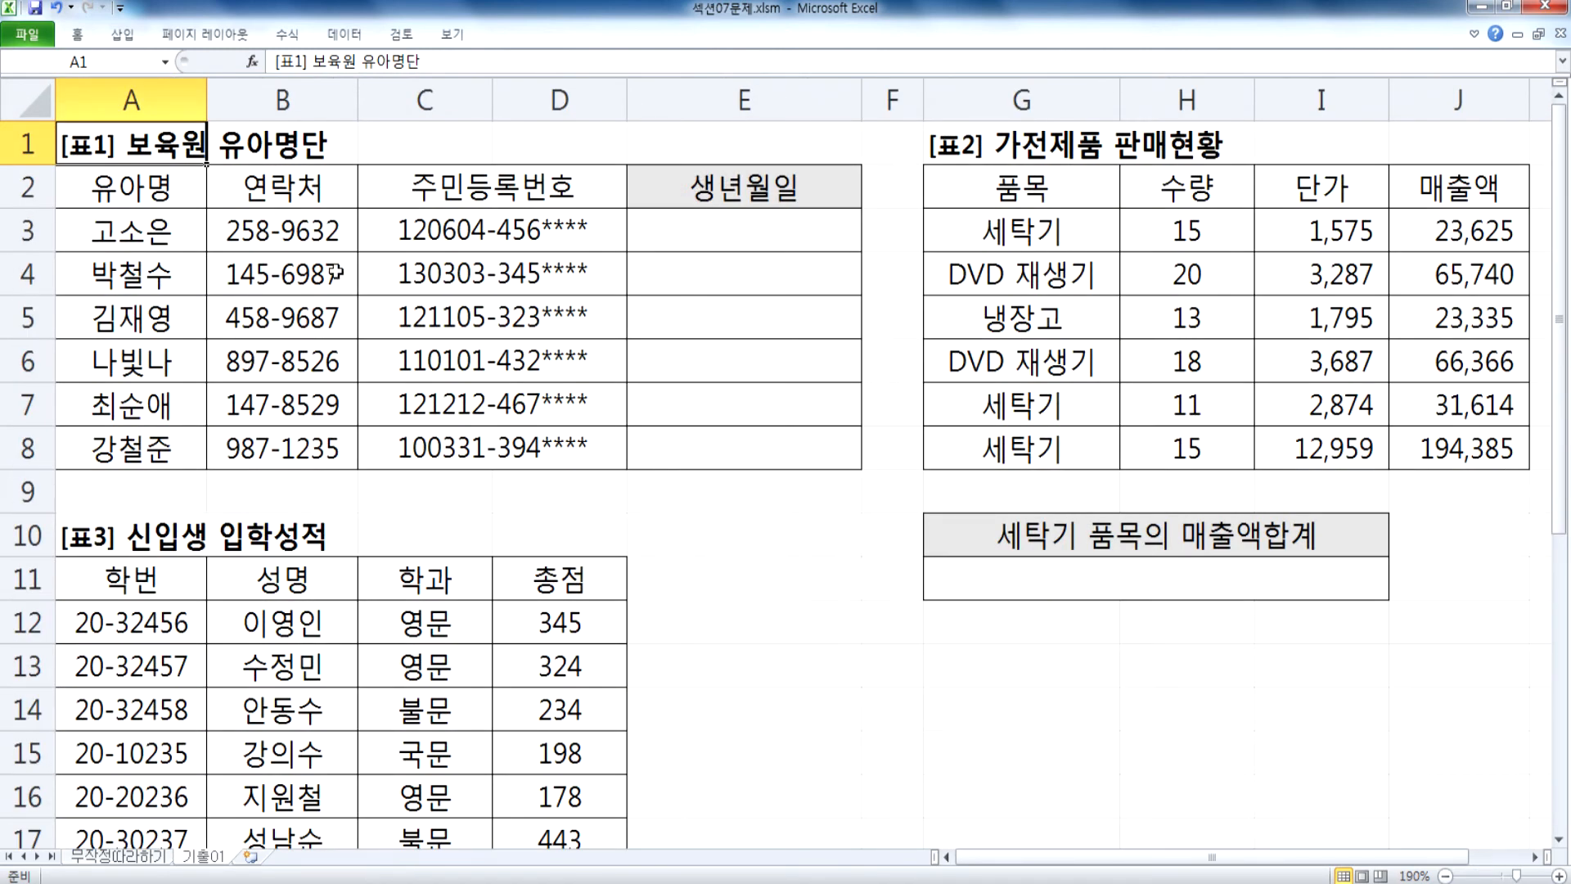
scroll(312, 273, "up", 1)
left_click(550, 244)
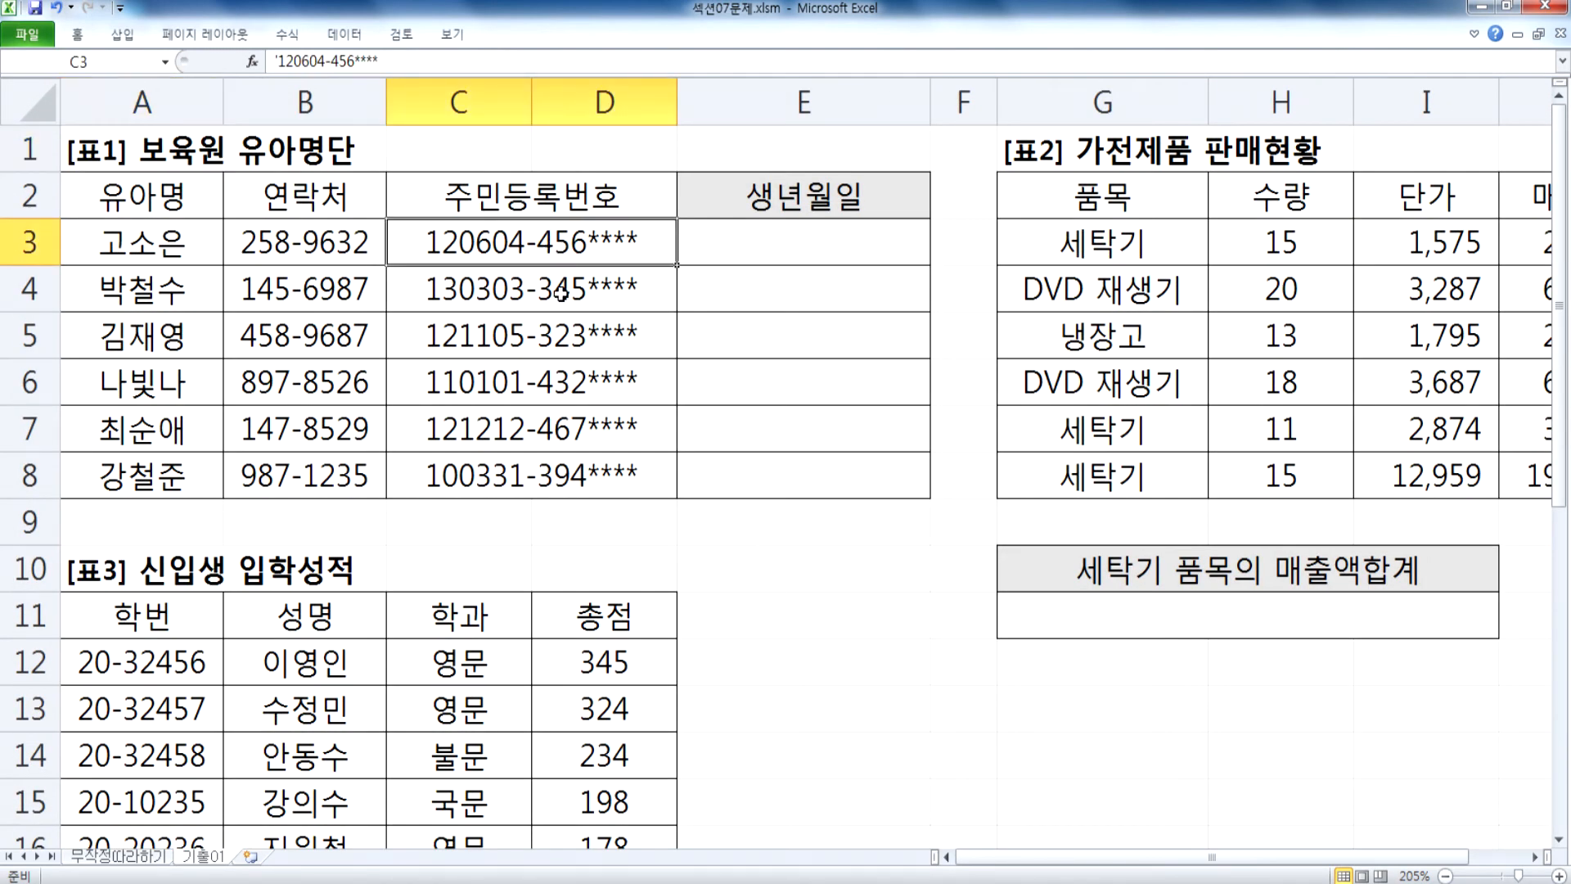
left_click(816, 242)
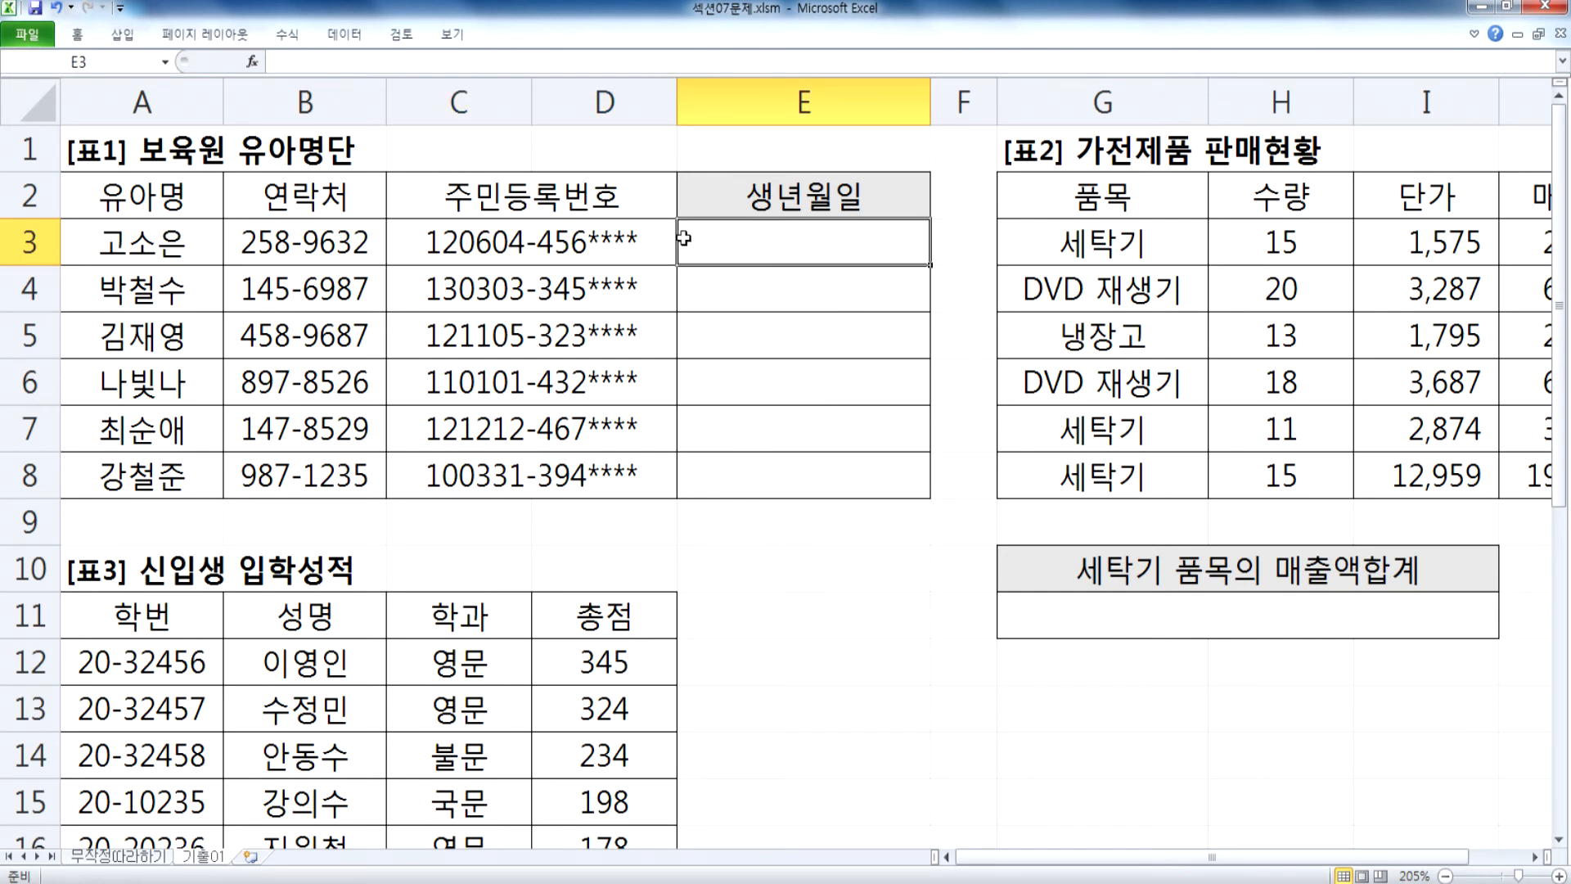
Step: Review the DATE, LEFT and MID formula notes in Notepad, focusing on the "19" year prefix, and return to Excel
key("alt+Tab")
scroll(655, 257, "up", 13)
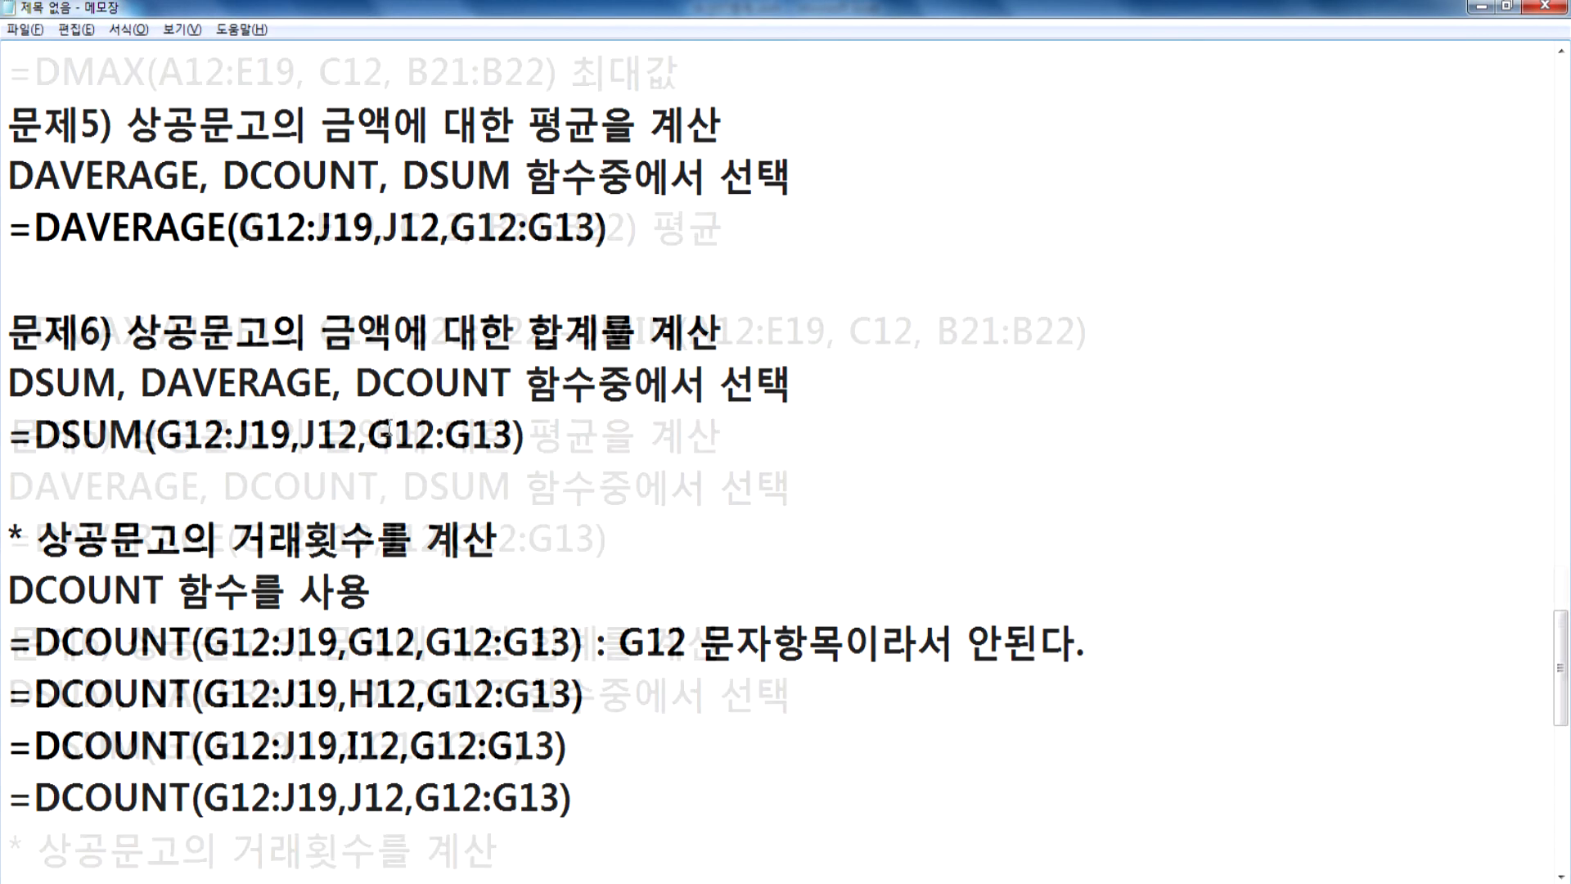
scroll(401, 368, "up", 4)
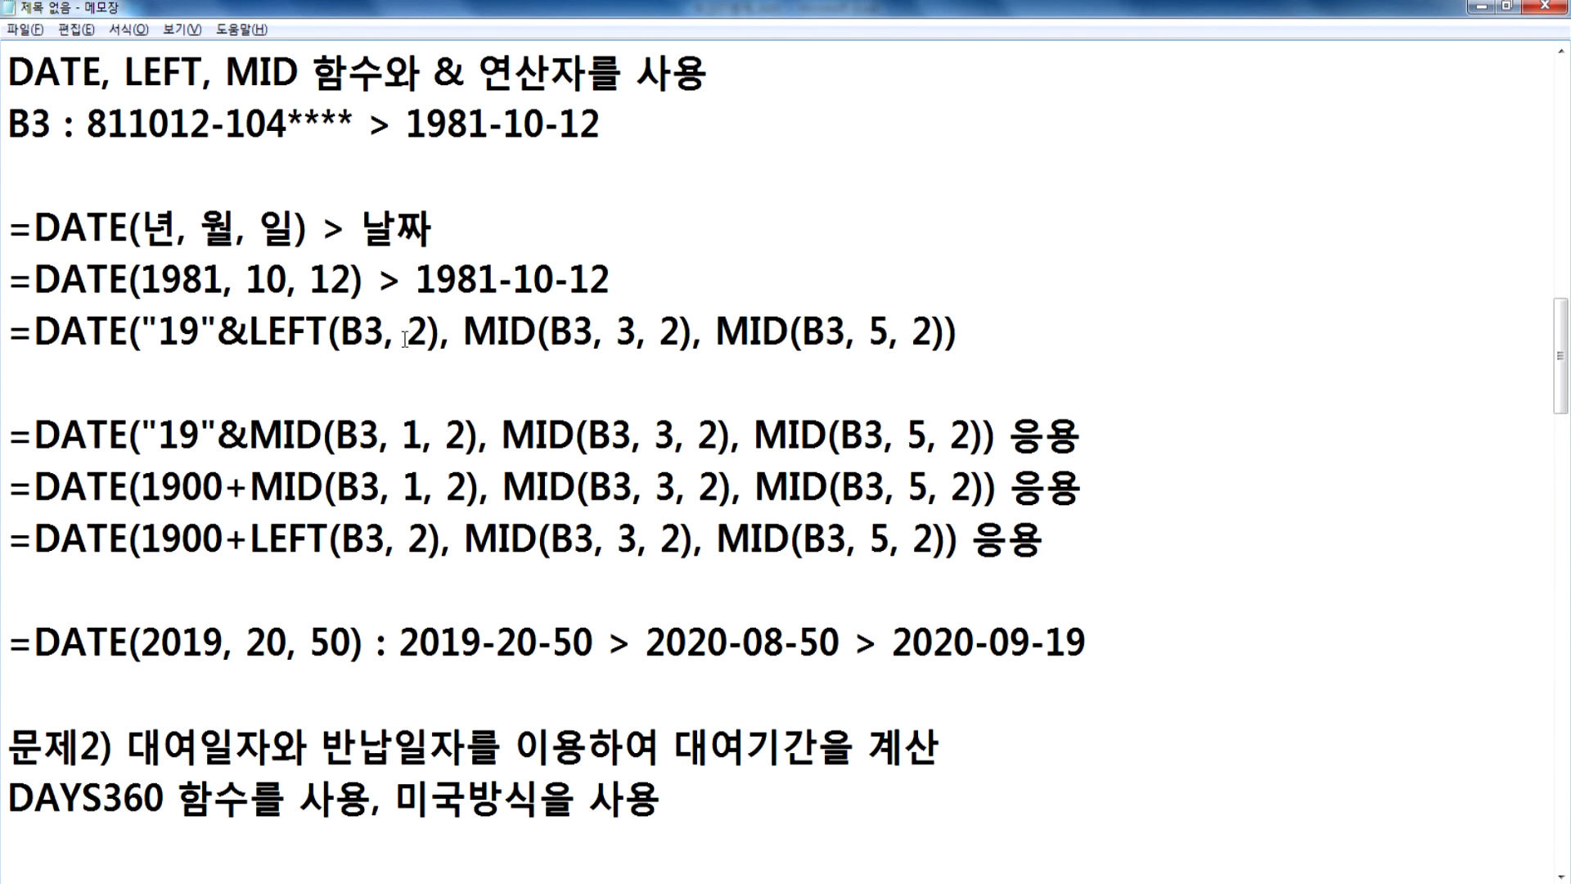
left_click_drag(158, 332, 200, 332)
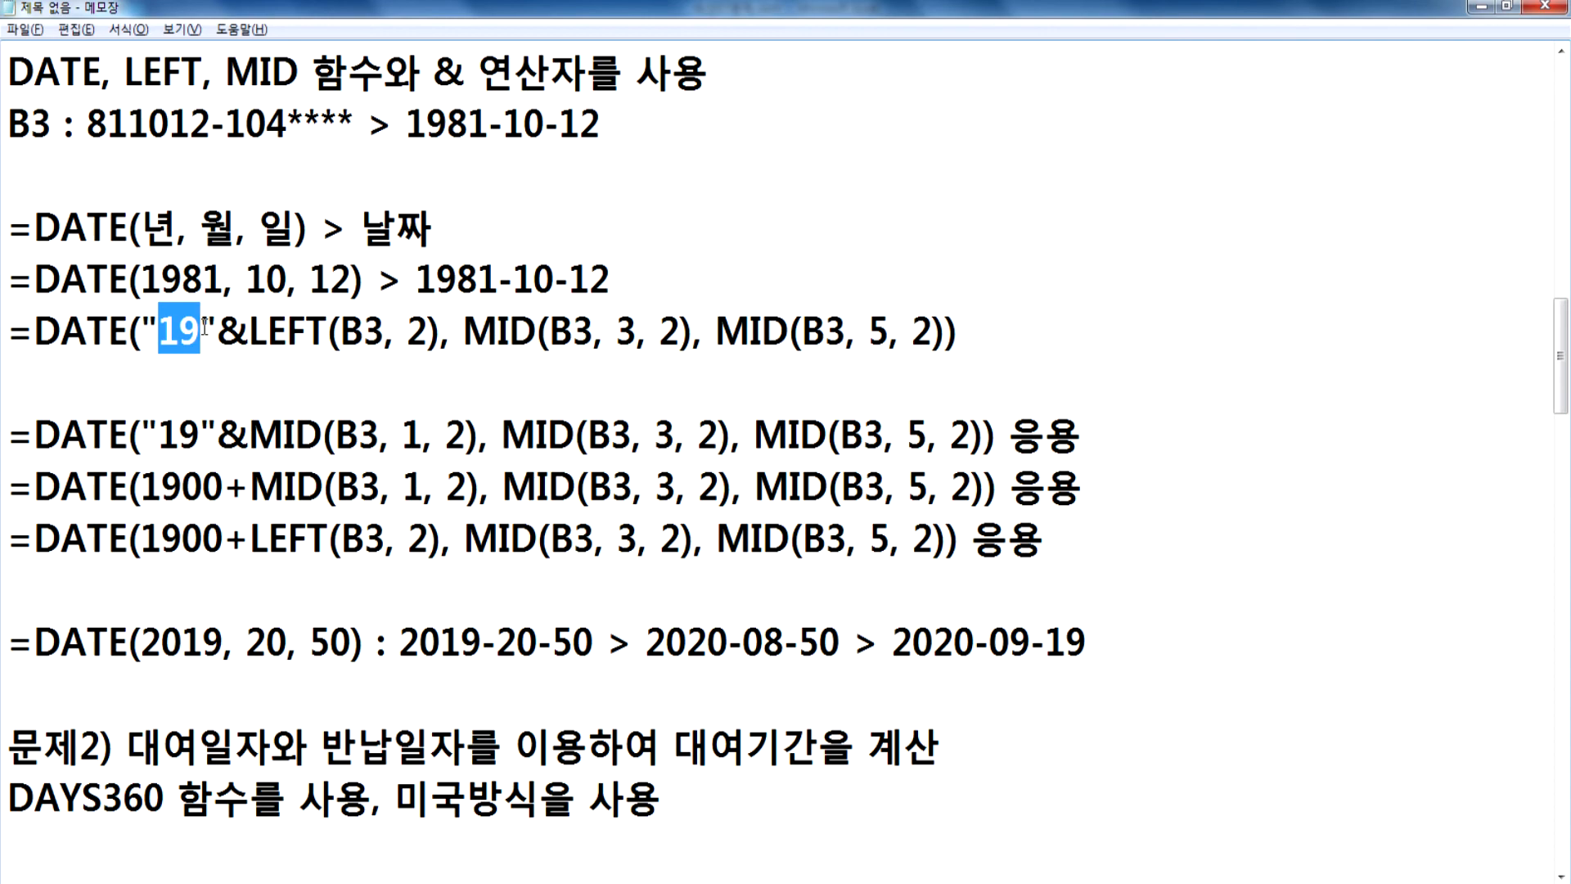
scroll(209, 326, "down", 15)
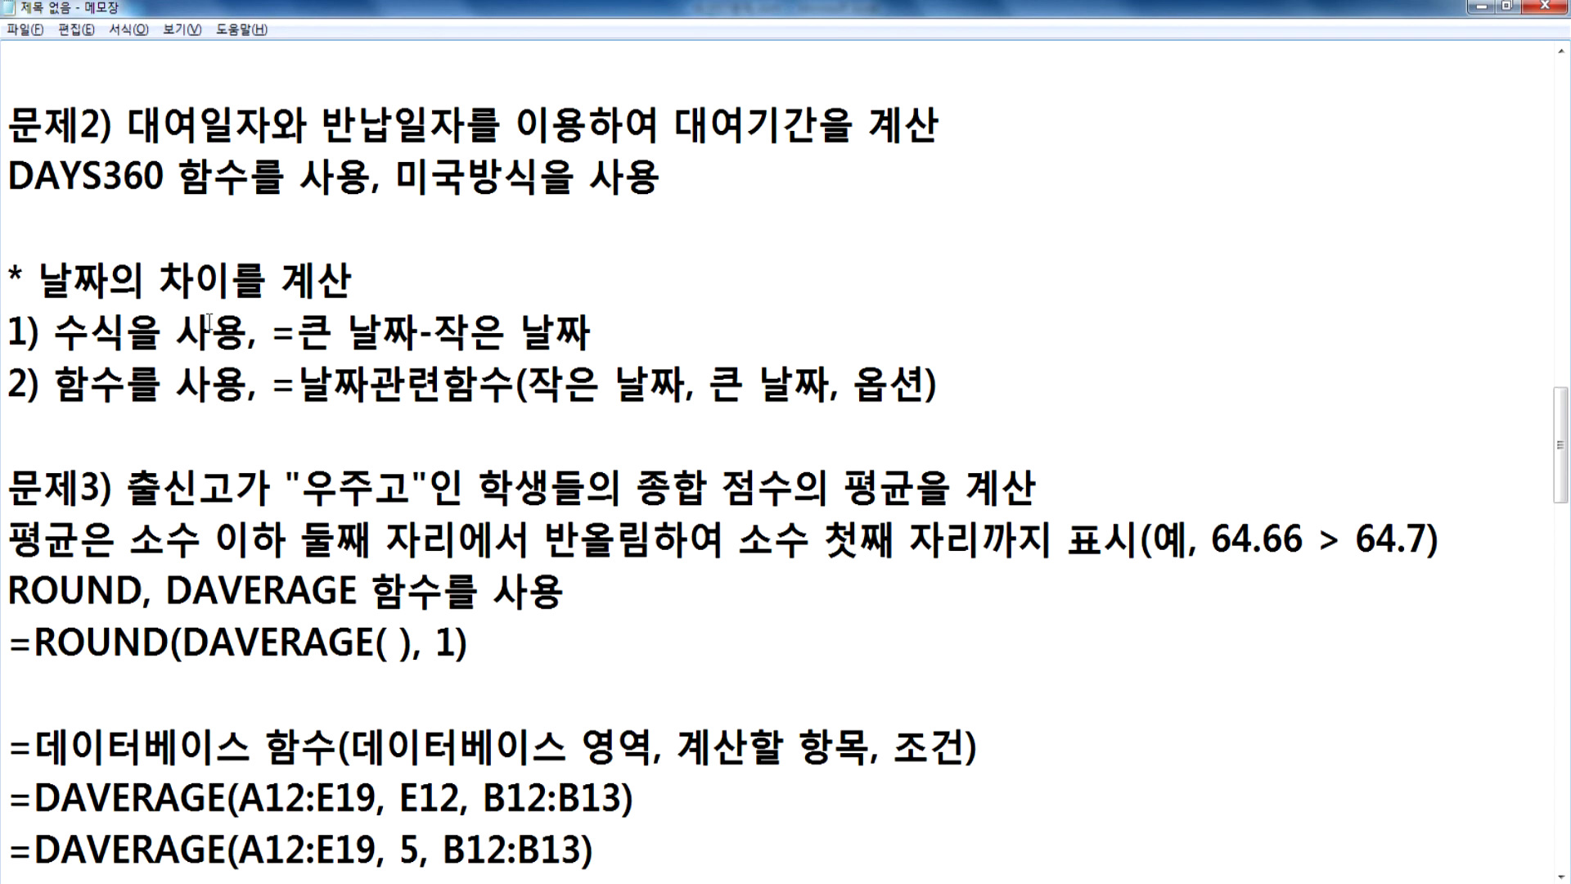
key("alt+Tab")
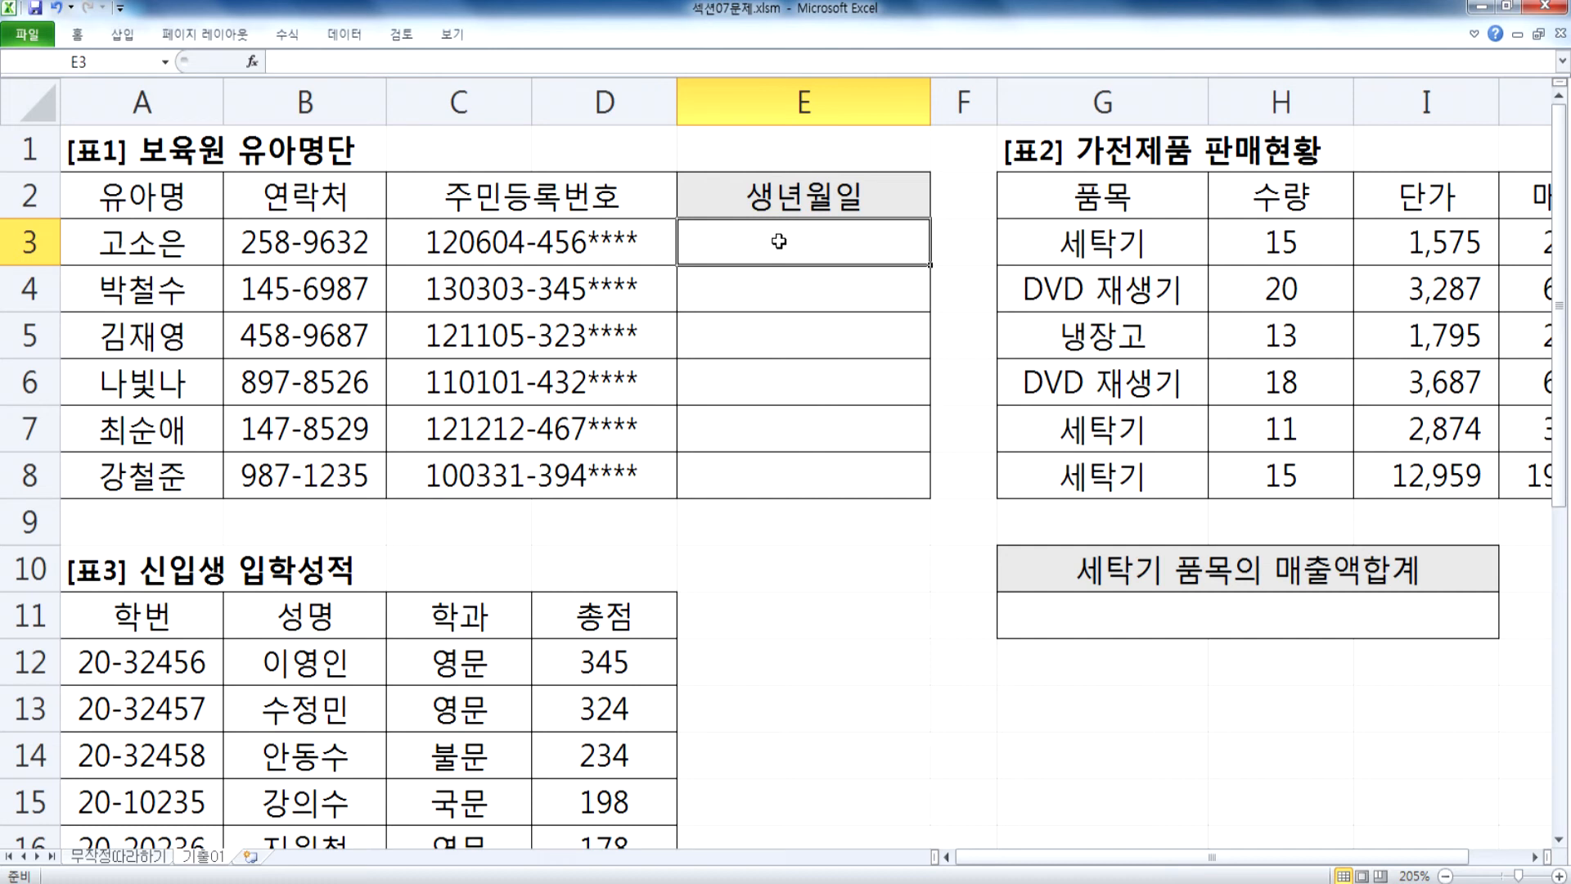
Step: Enter the first child's date of birth in E3 as a full year-month-day date
type("2")
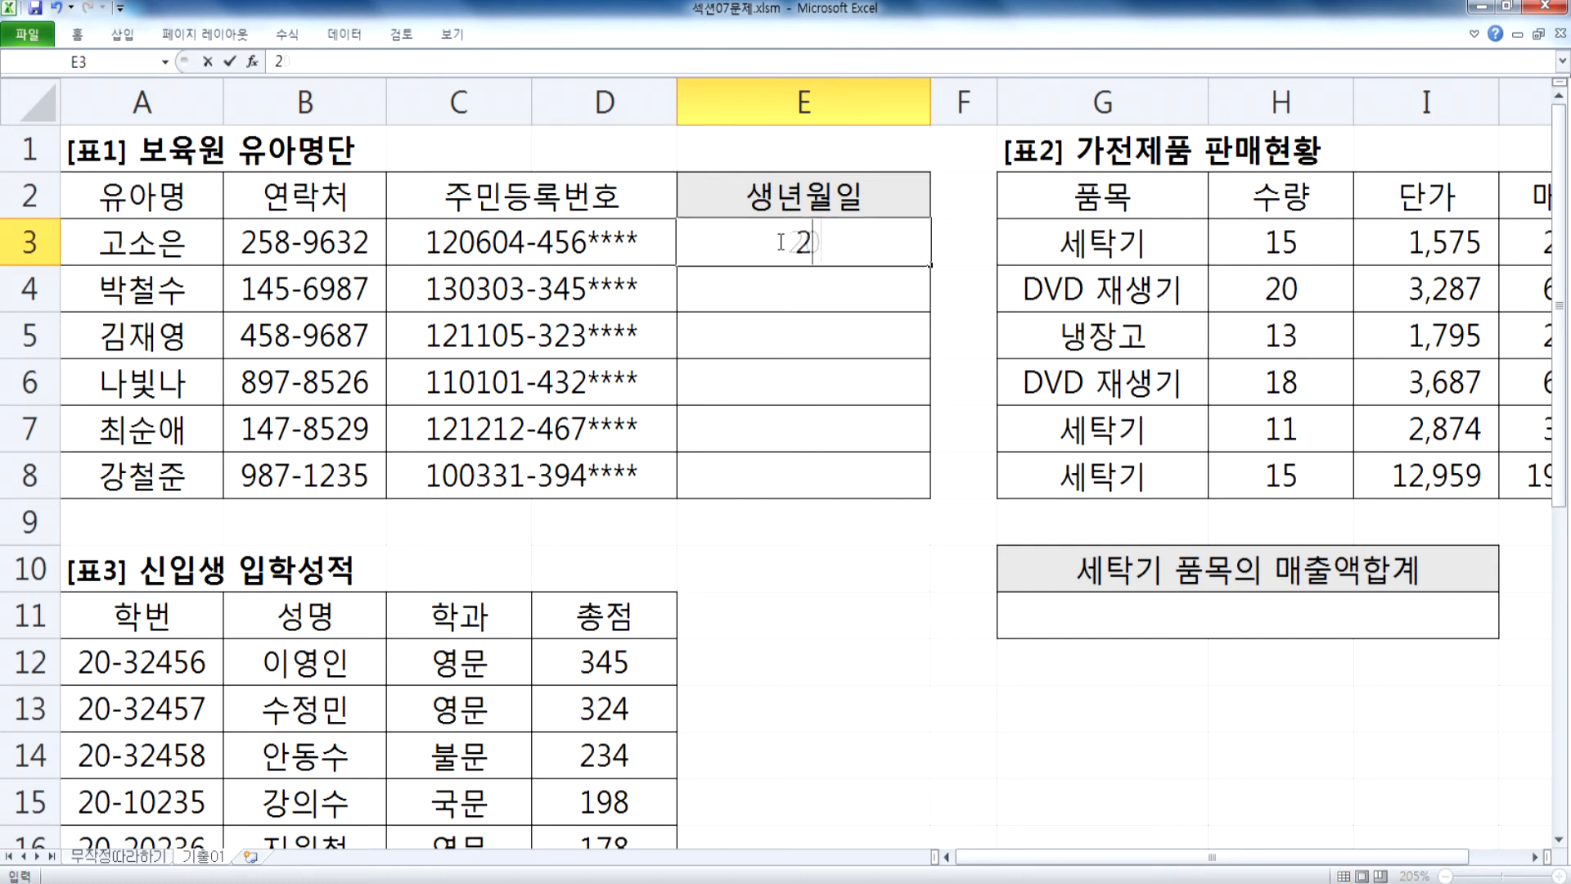
type("012-06-04")
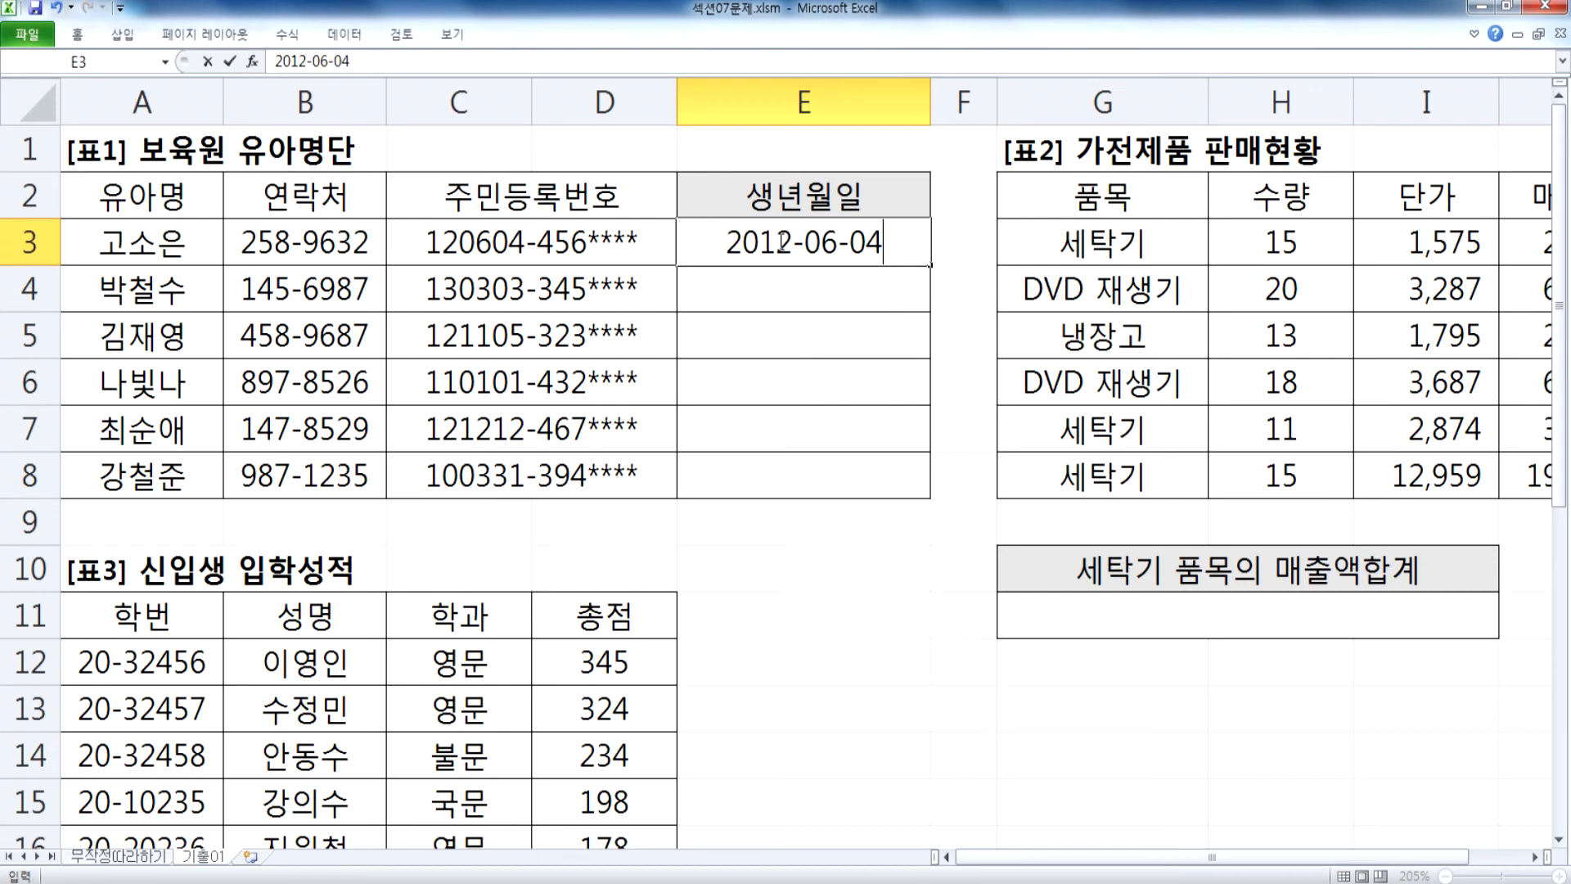
key("Return")
left_click(780, 241)
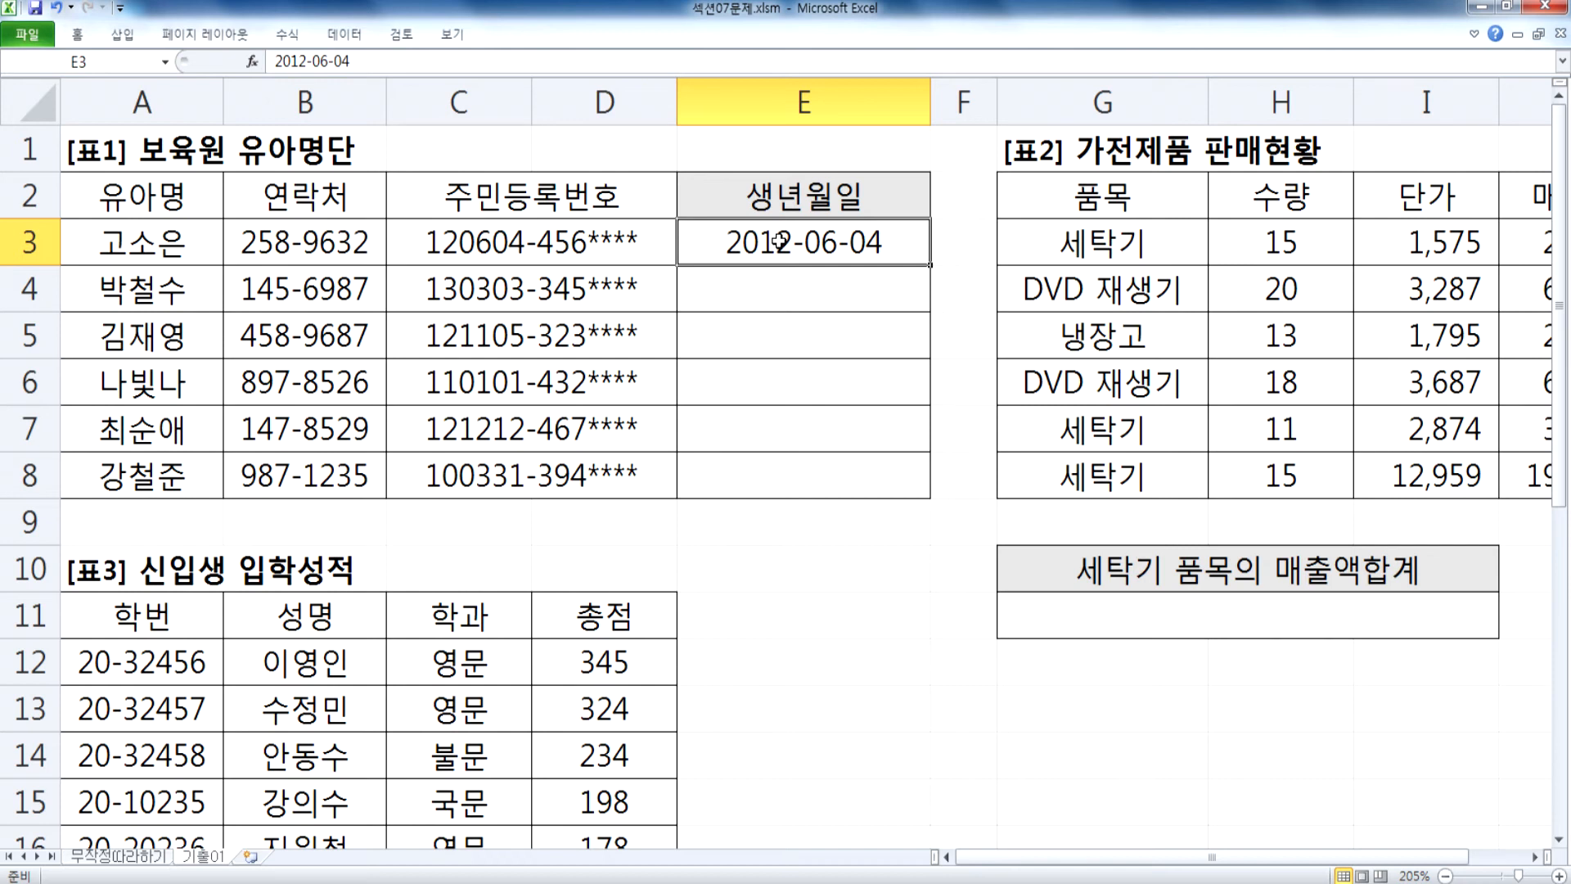
Step: Turn the date in E3 into a DATE formula with comma-separated year, month and day arguments
double_click(780, 240)
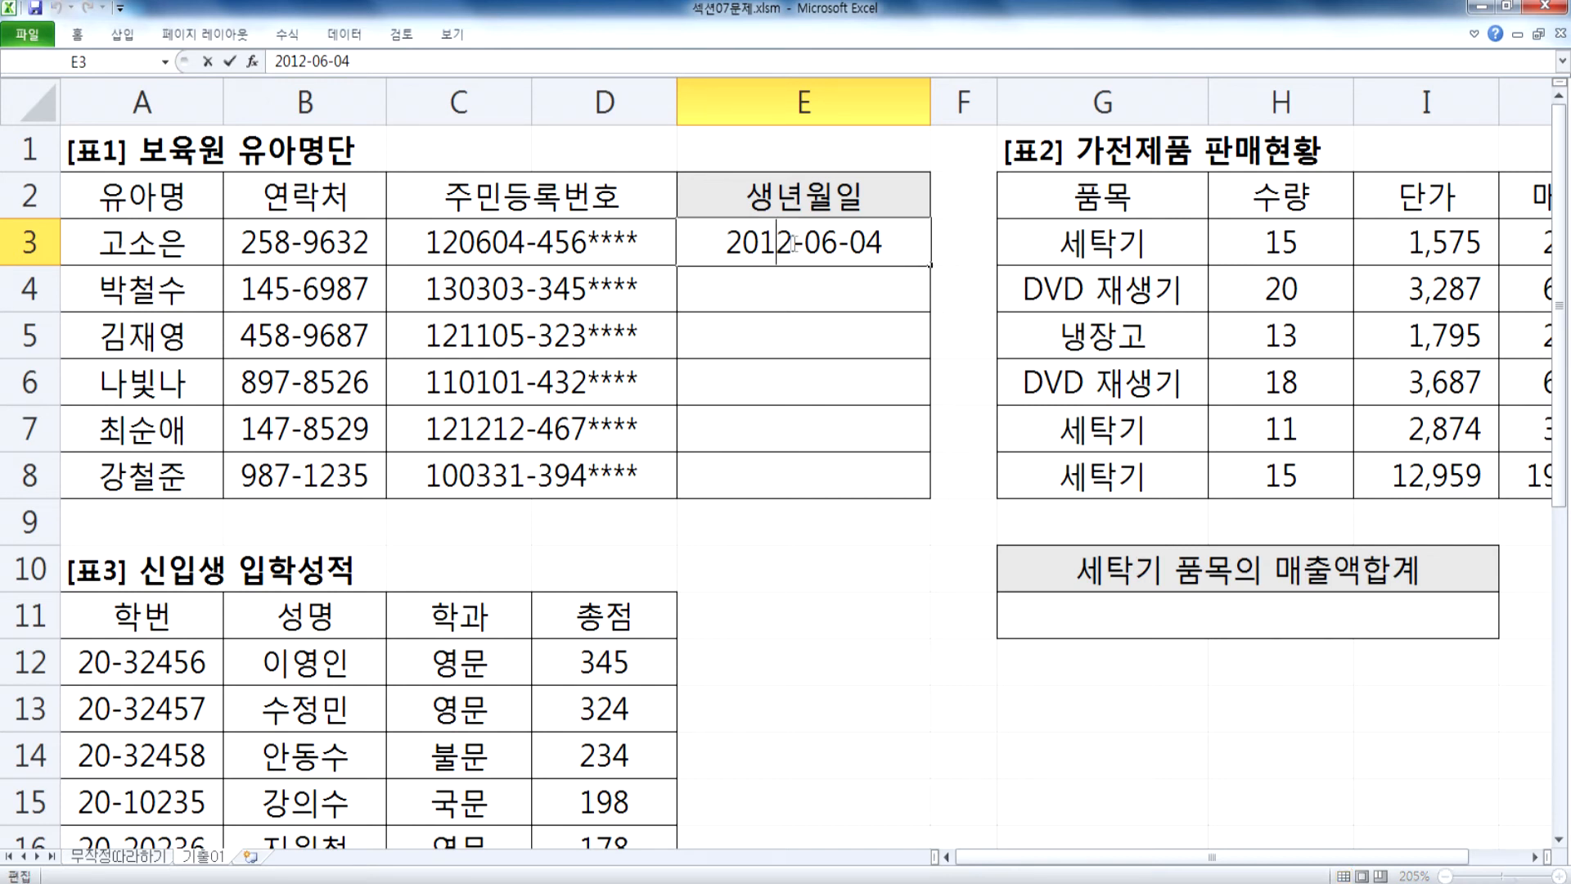
left_click_drag(795, 243, 694, 249)
left_click(694, 252)
type("=DATE(")
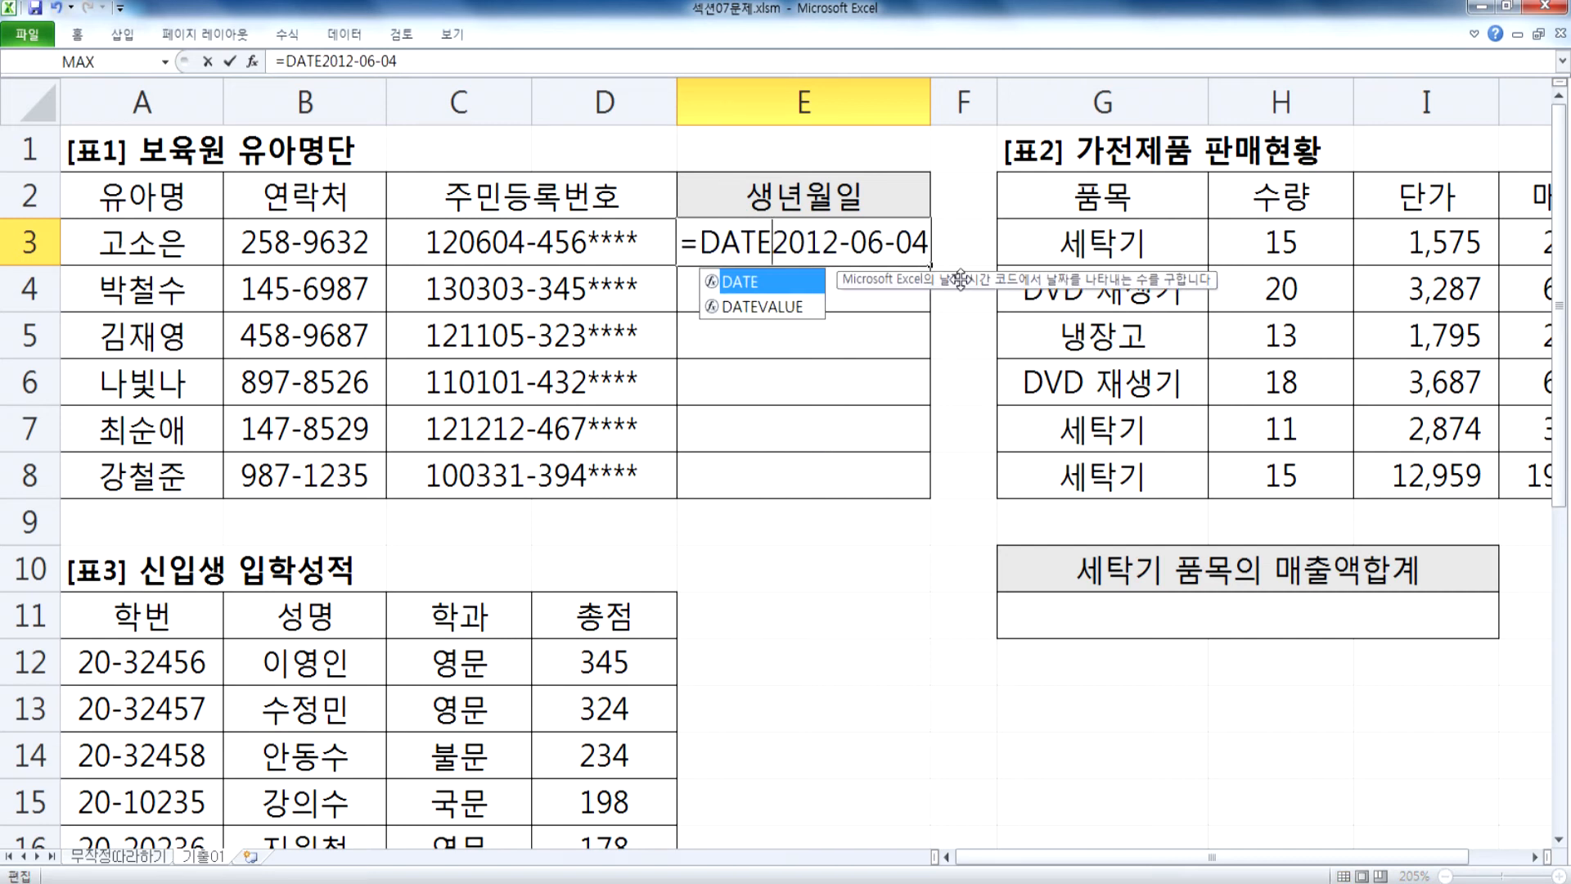
key("Right")
key("Right")
key("Right")
key("Right")
type(",")
key("Delete")
key("Right")
key("Right")
type(",")
key("Delete")
key("End")
type(")")
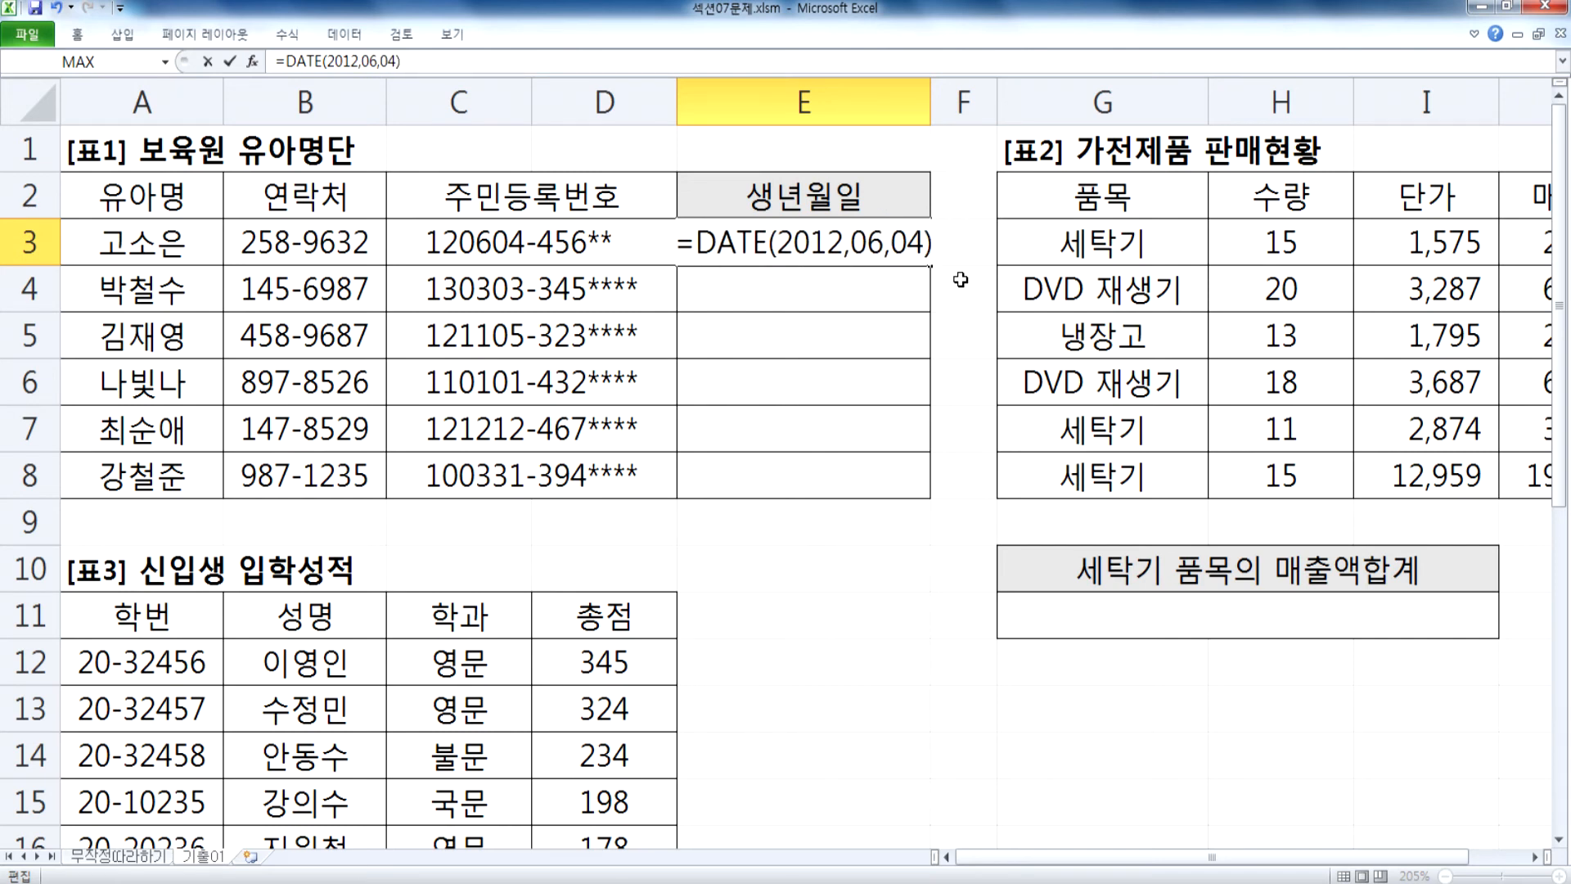
key("Return")
key("Up")
Step: Replace the last two year digits in E3's DATE formula with a reference to C3, making the year argument 20&LEFT(C3,2)
key("F2")
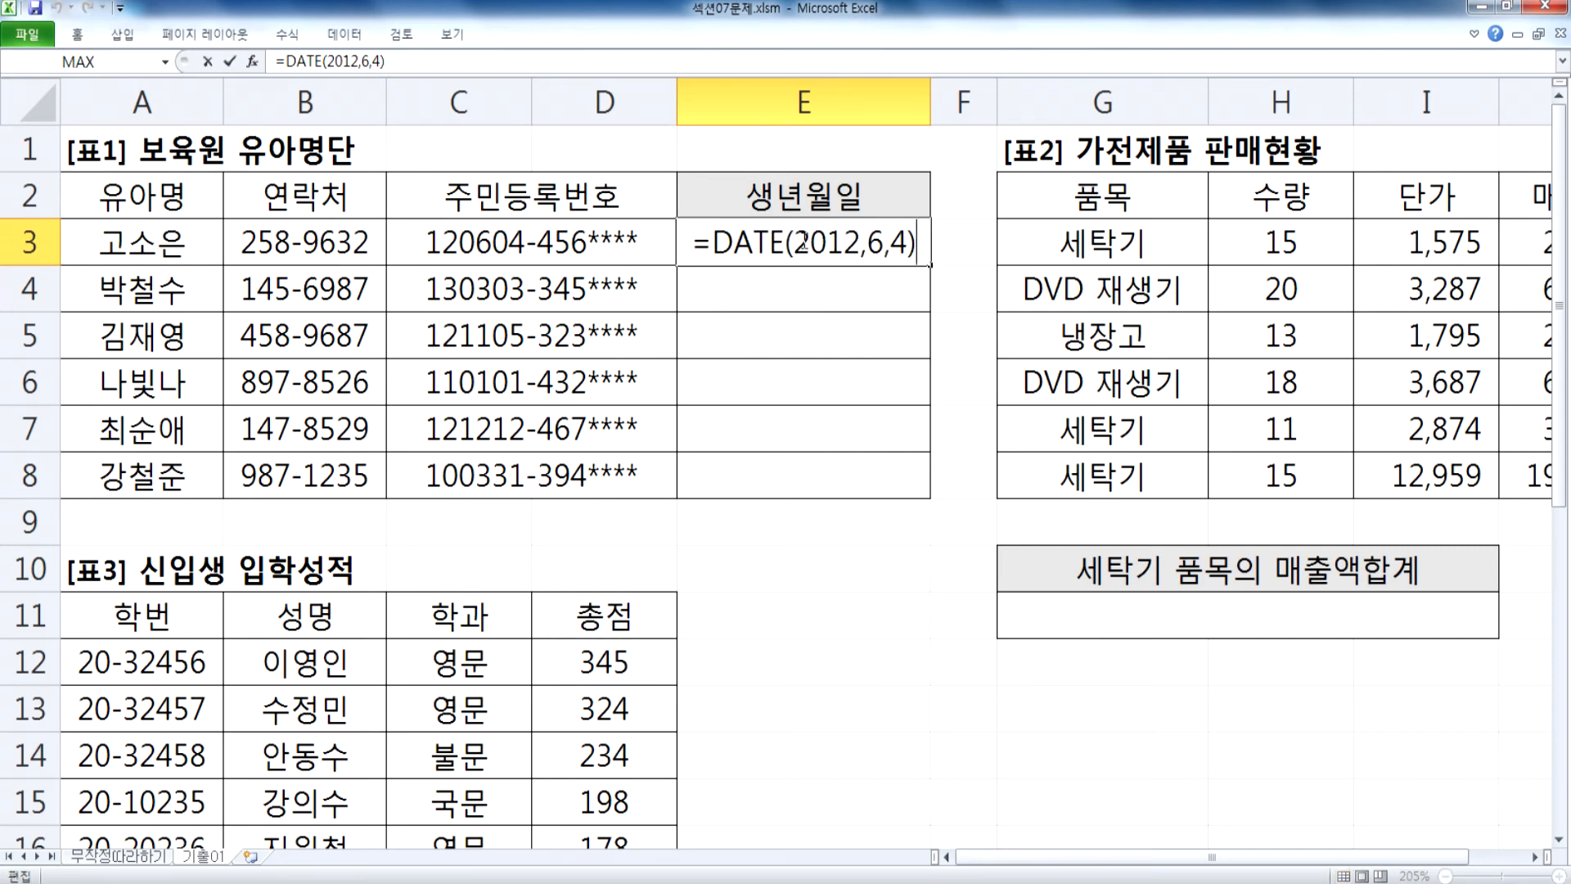
left_click_drag(826, 242, 861, 242)
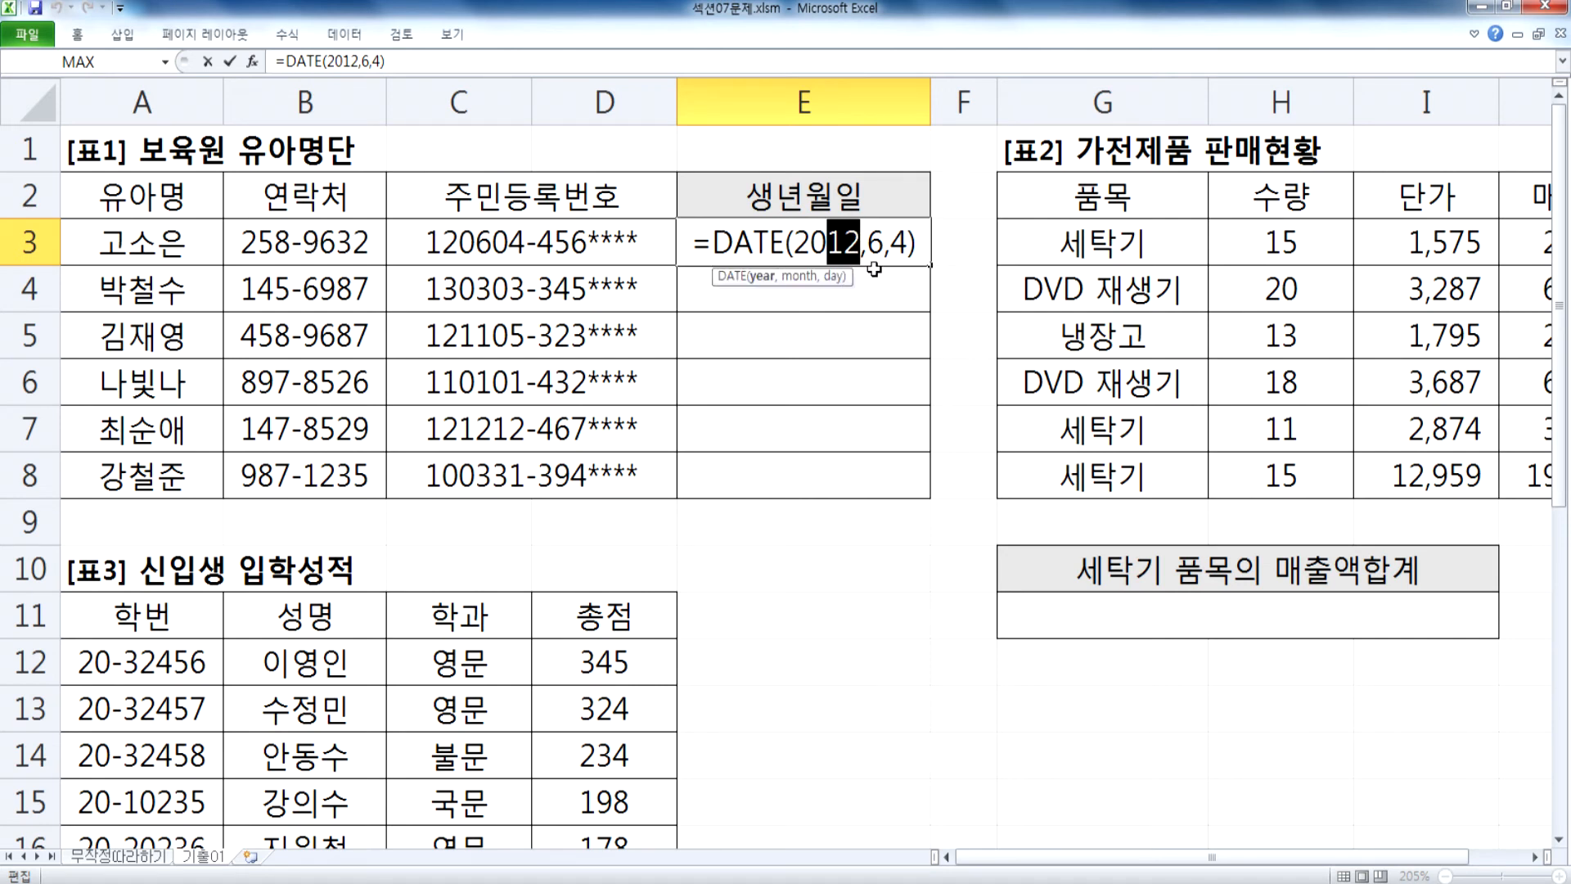
type("&LEFT(")
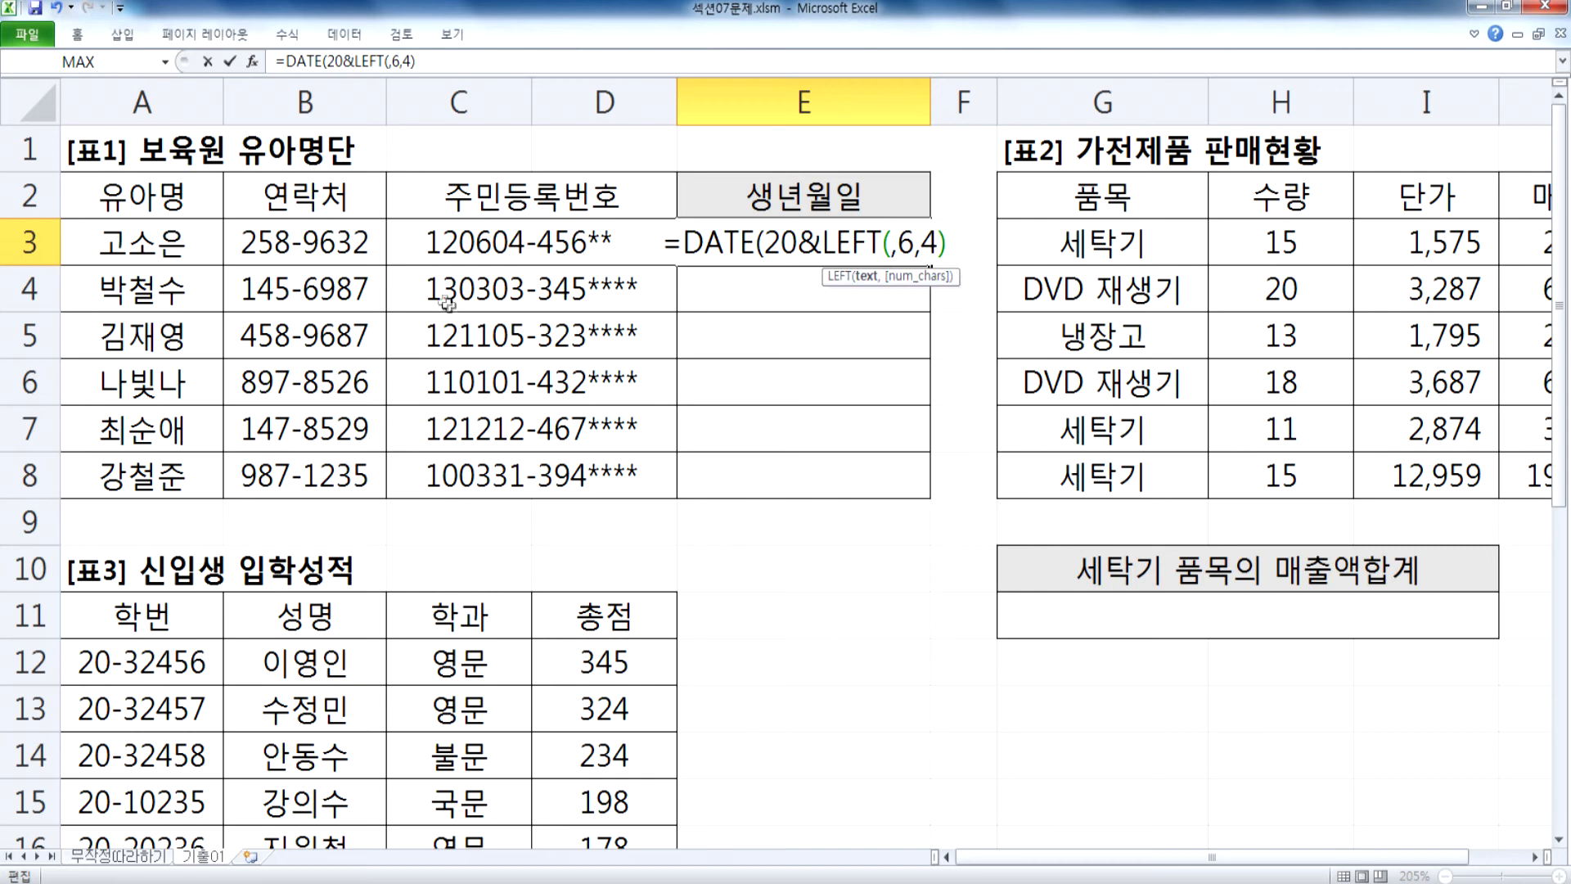
left_click(465, 243)
type(",2")
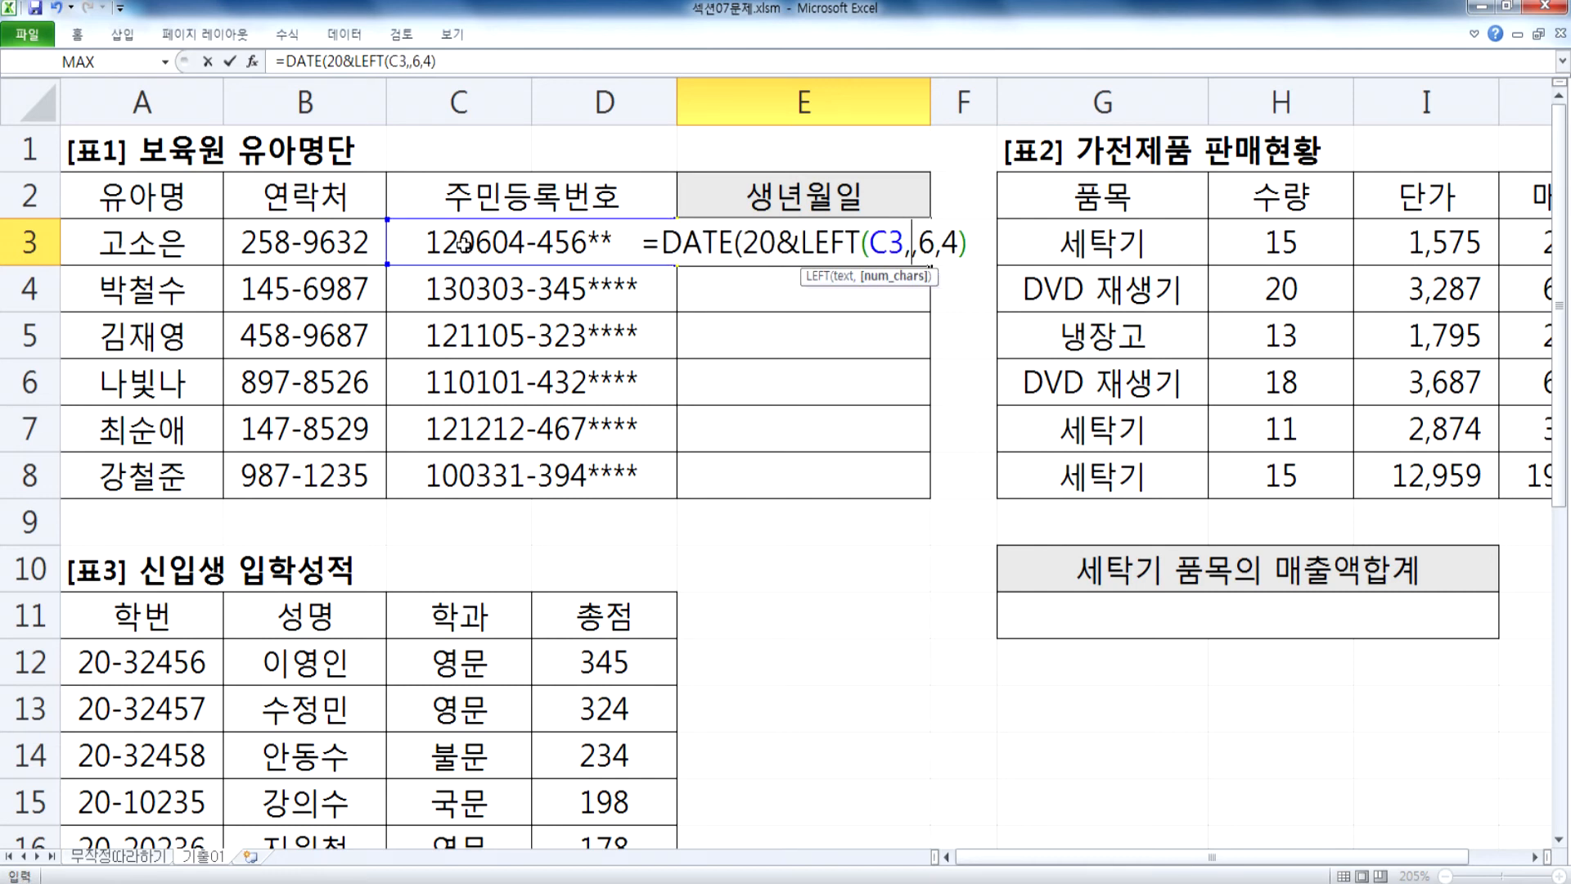
type(")")
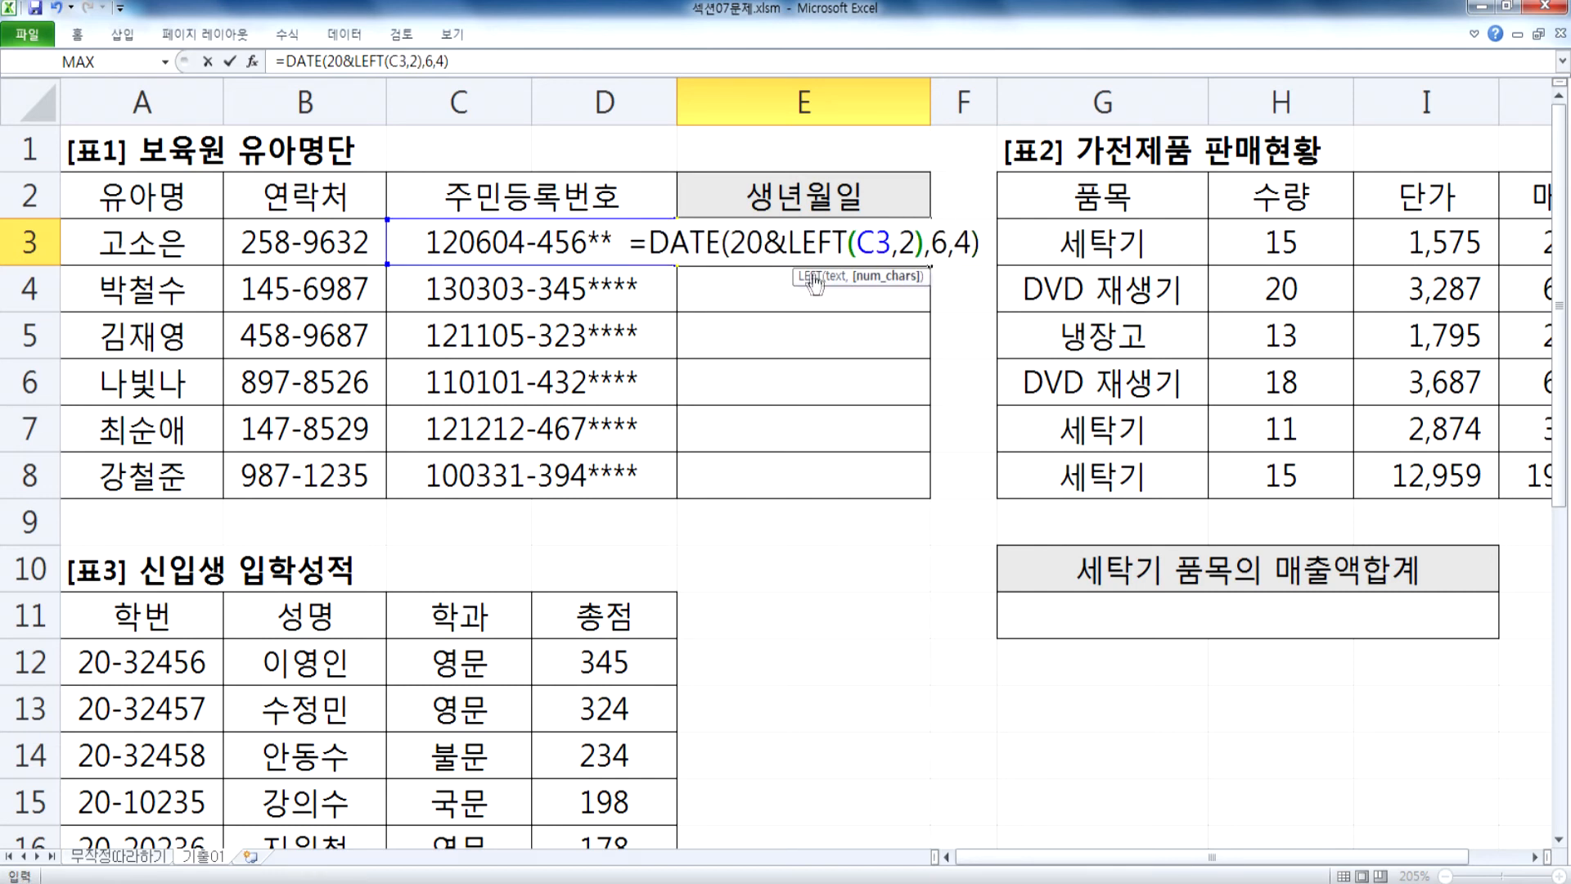
left_click_drag(728, 243, 927, 244)
key("Return")
key("Up")
Step: Replace the month argument in E3's DATE formula with MID(C3,3,2)
key("F2")
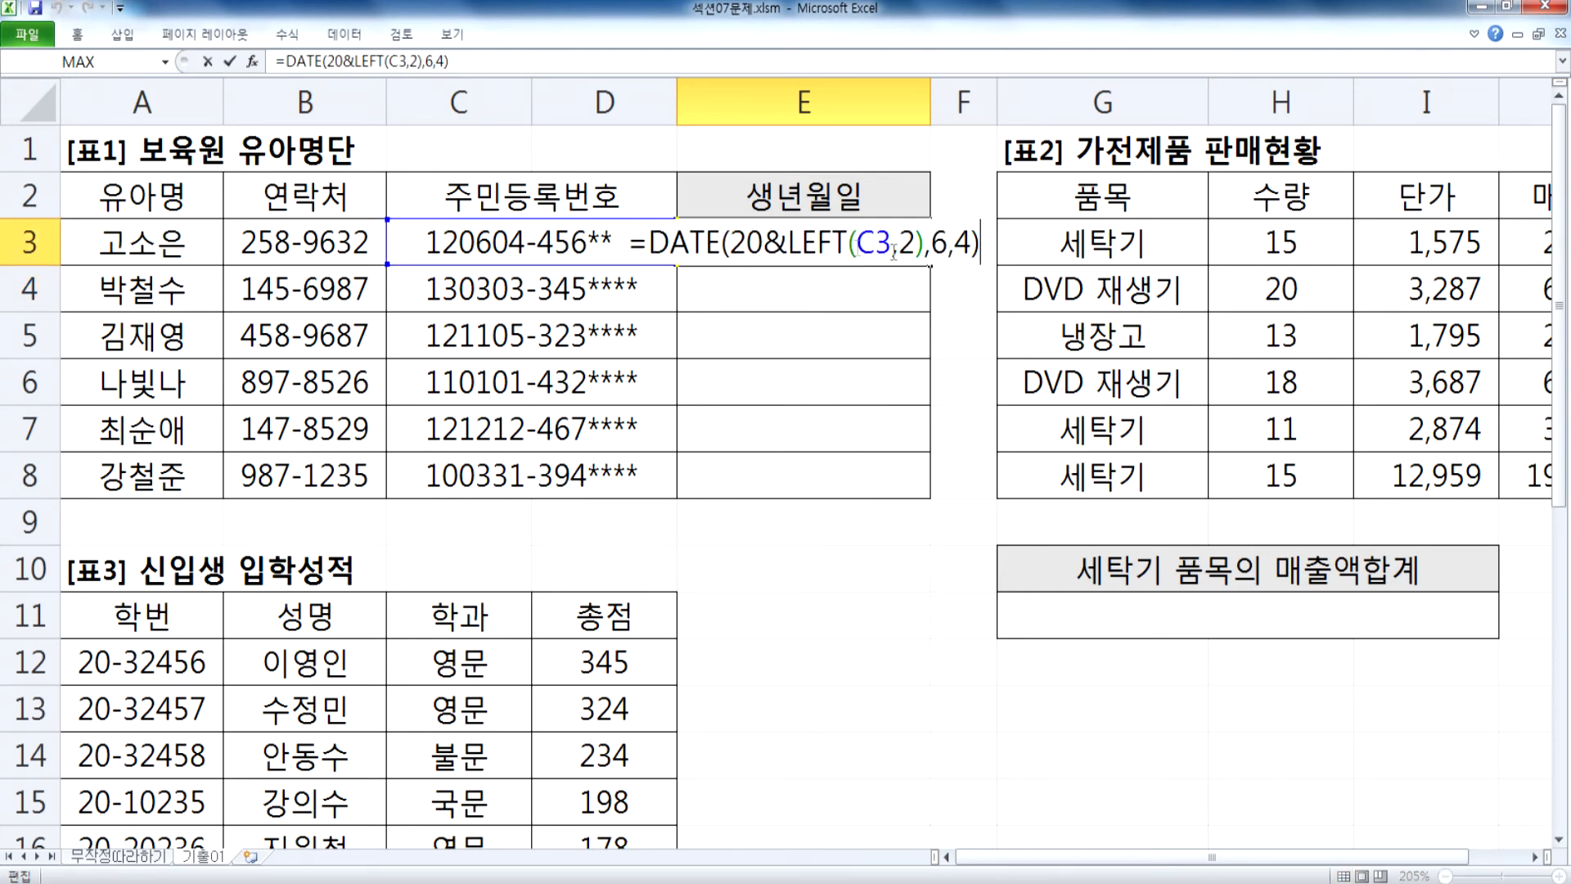
left_click_drag(930, 245, 948, 246)
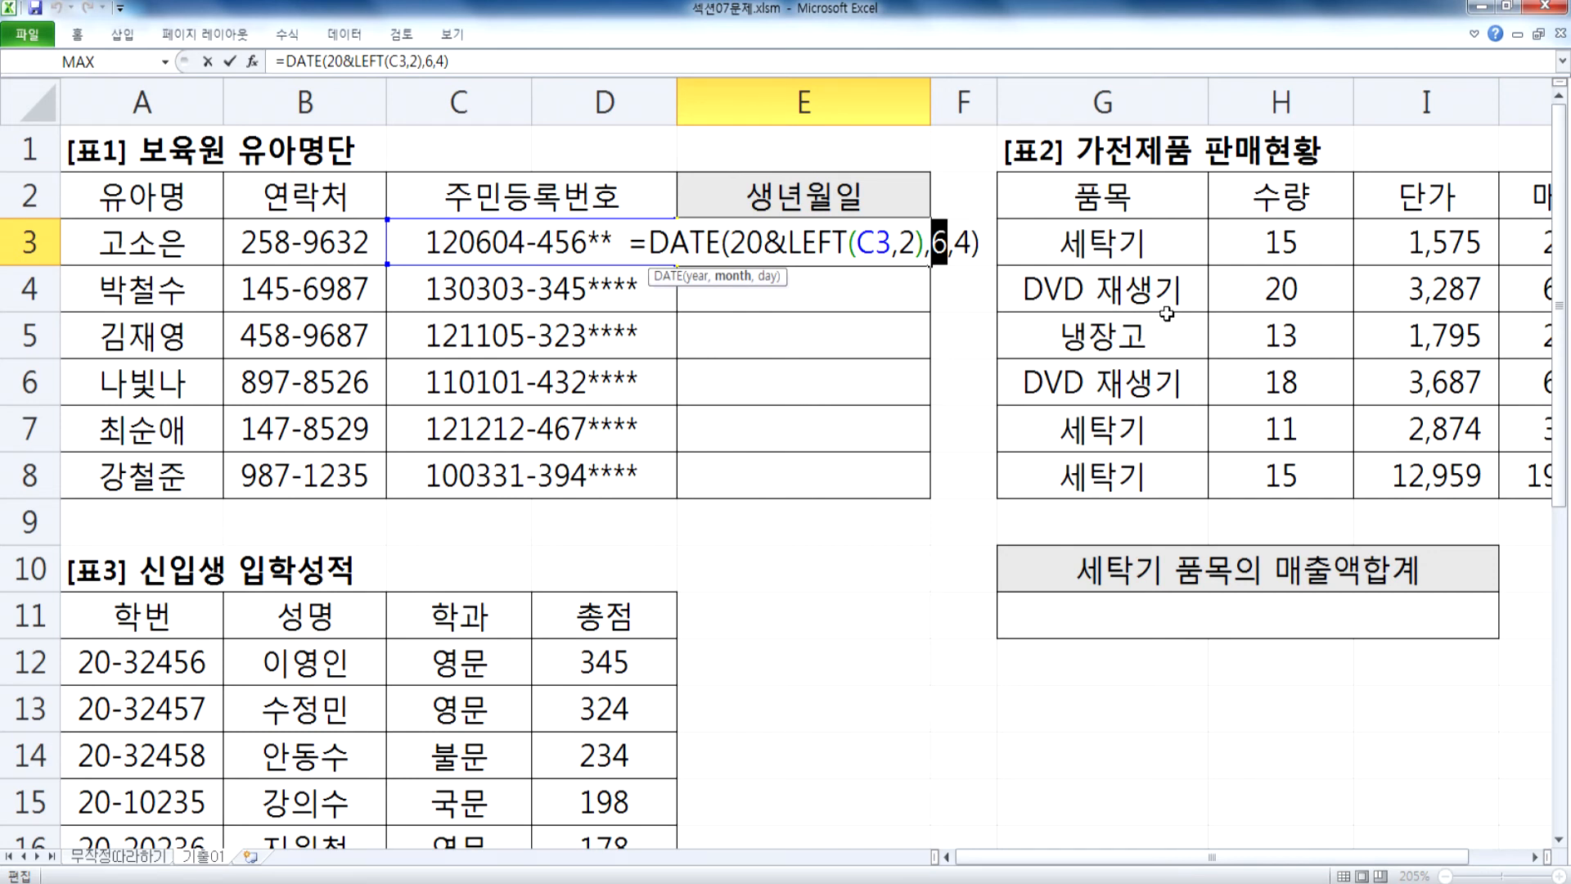
type("MID(")
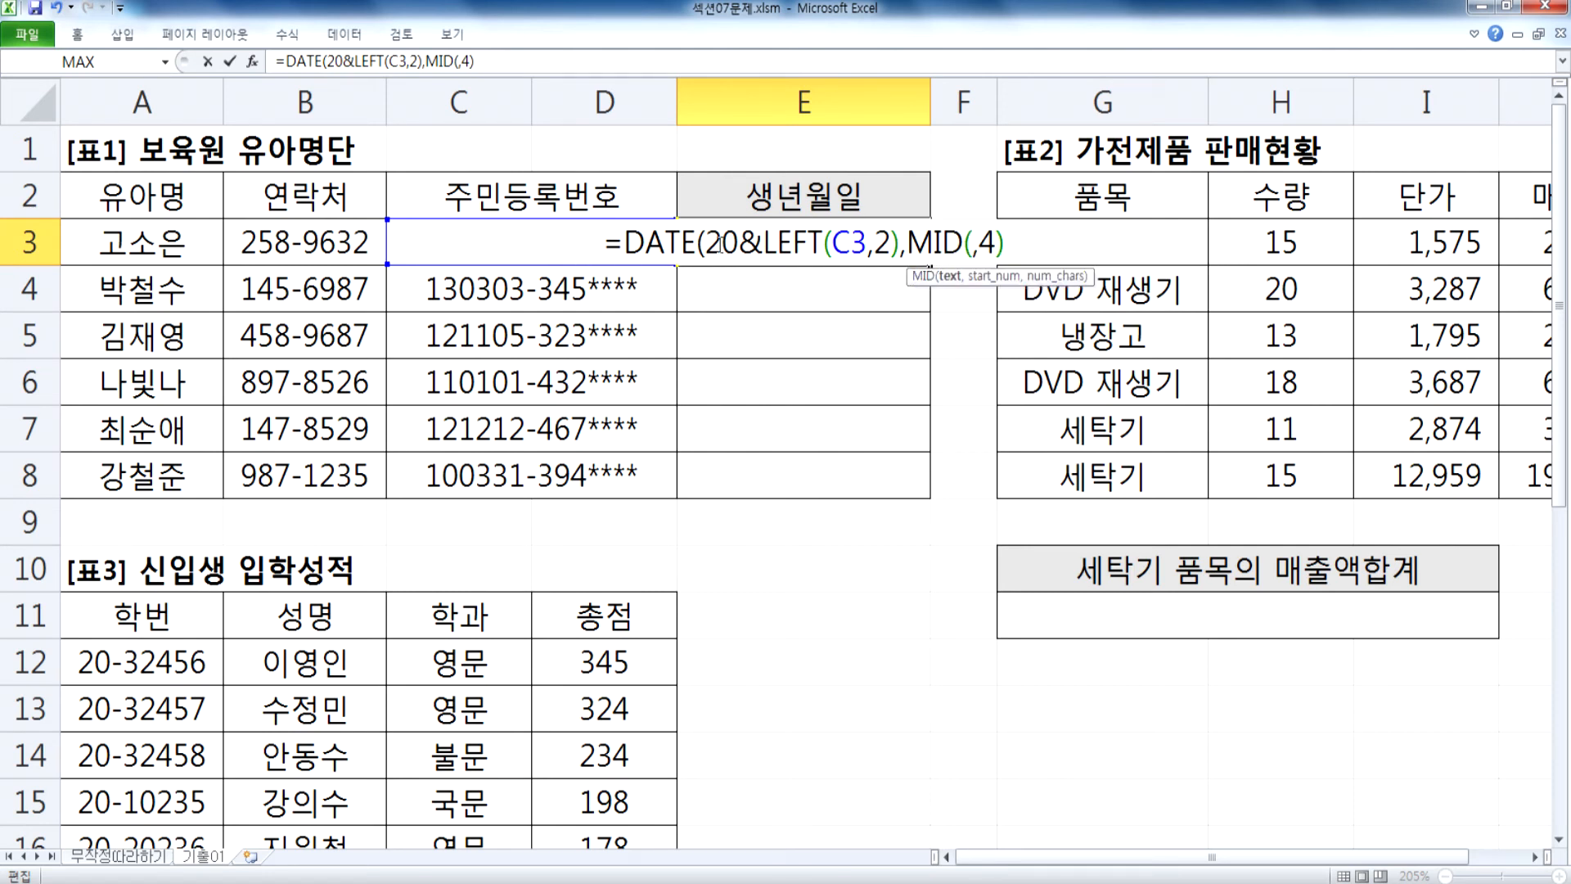
type("C3")
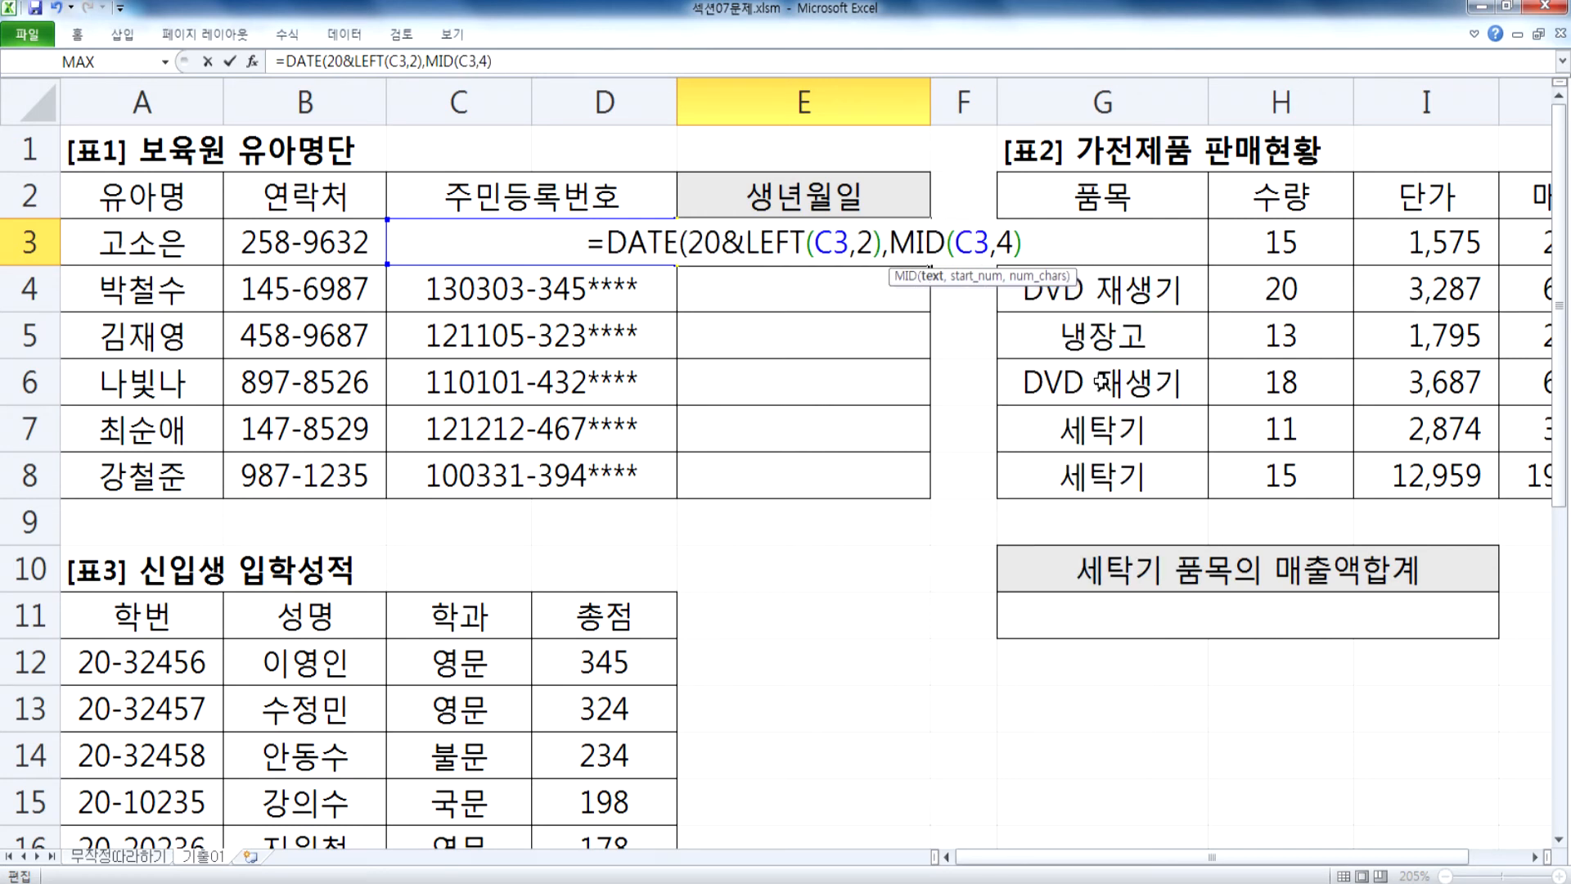
type(",3,2),")
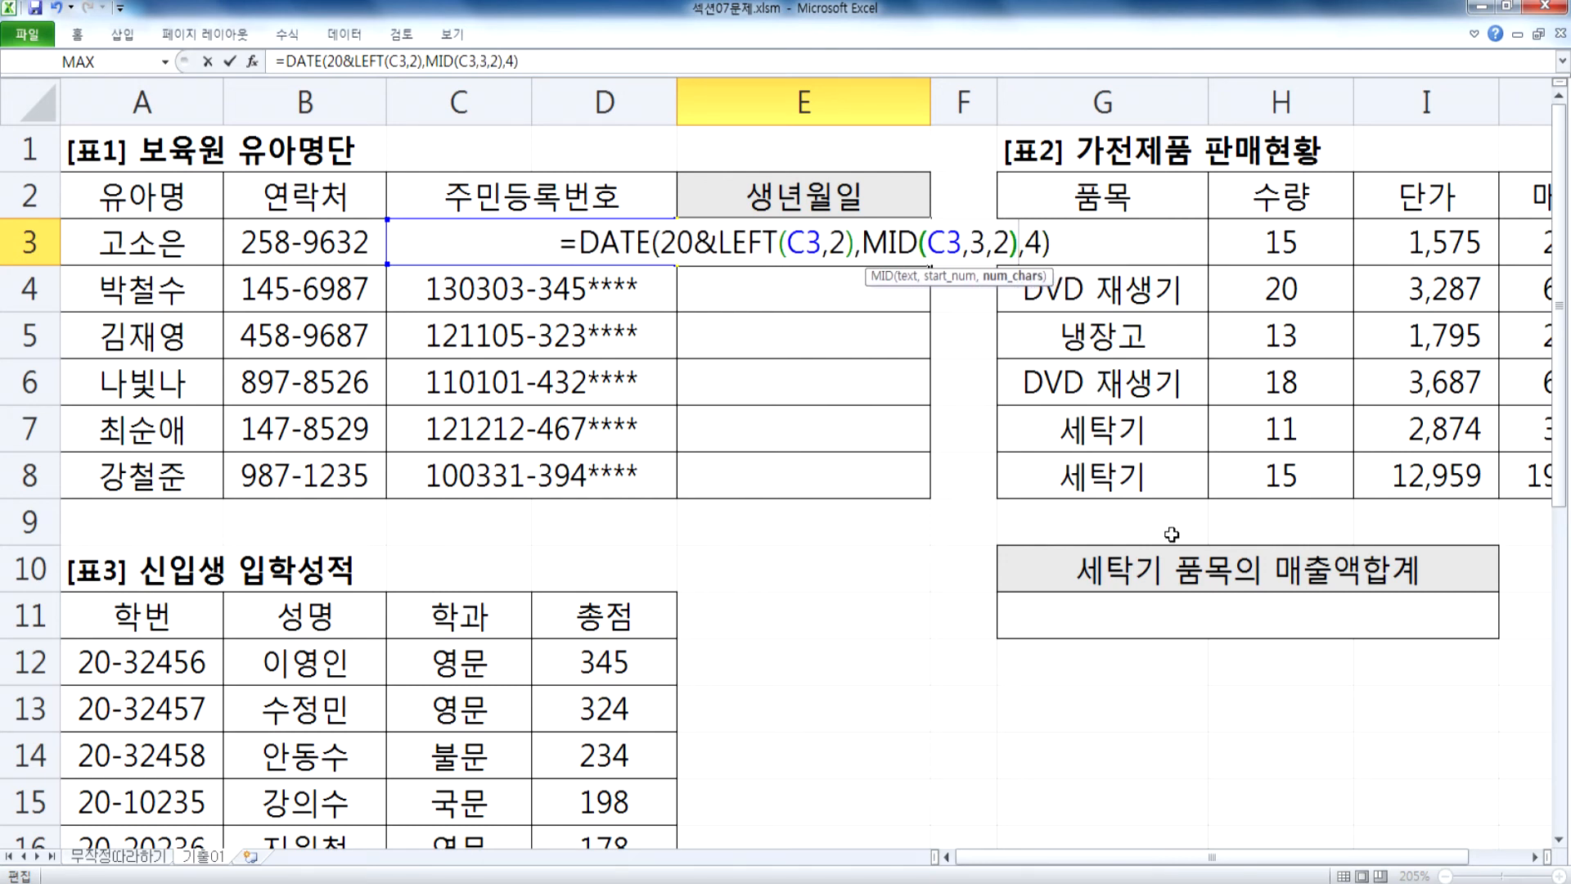
Step: Replace the day argument in E3's DATE formula with MID(C3,5,2)
key("Return")
left_click(868, 244)
key("F2")
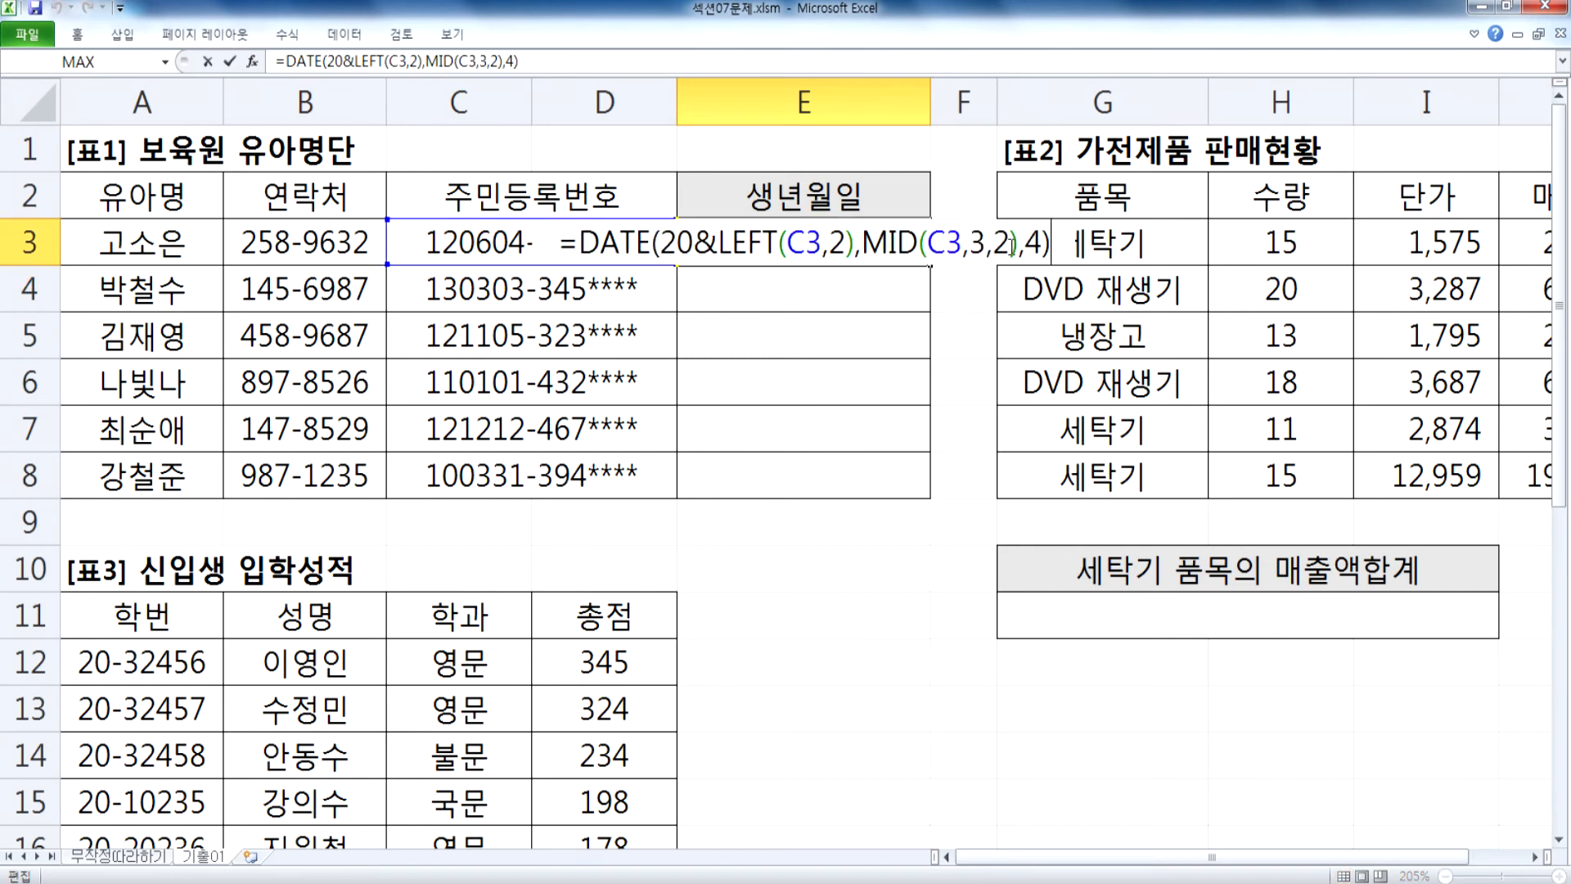
double_click(1033, 242)
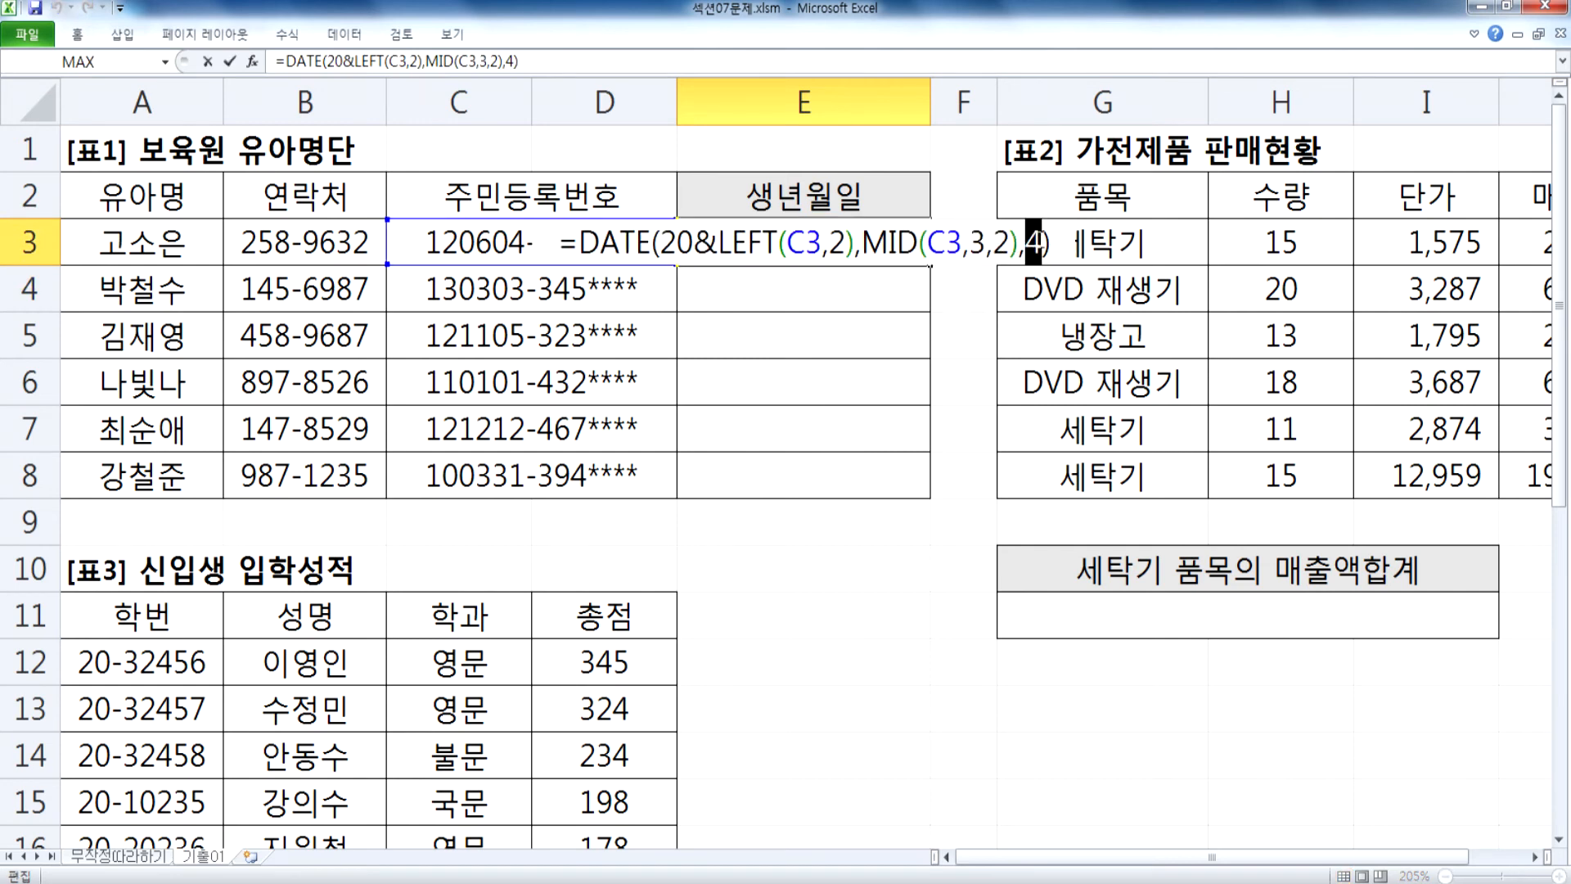
type("MID(")
left_click(495, 244)
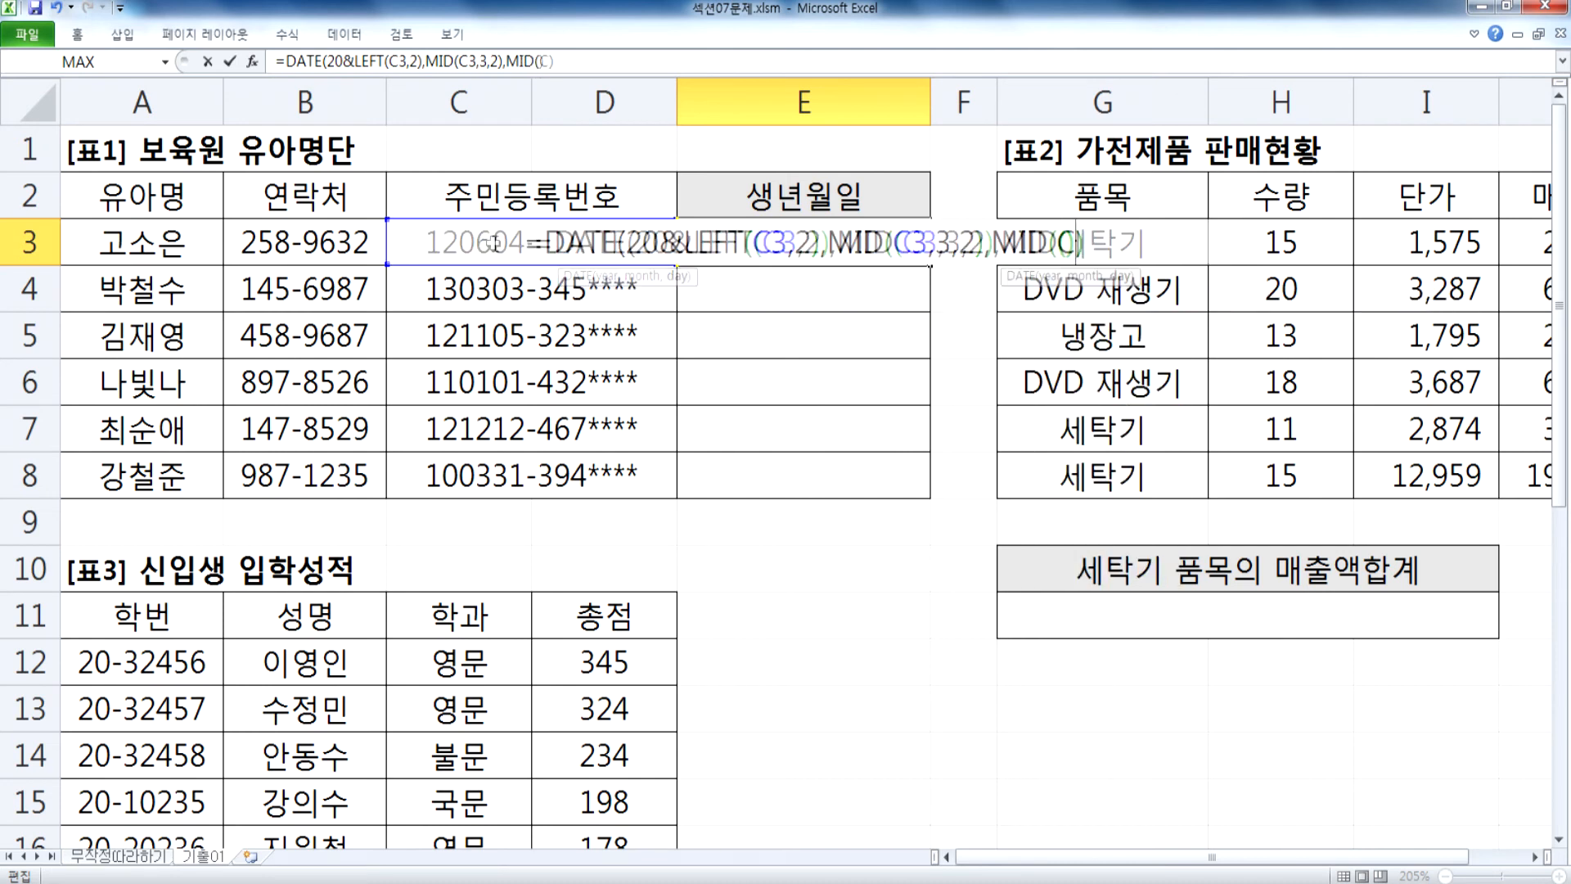
type(",5,2))")
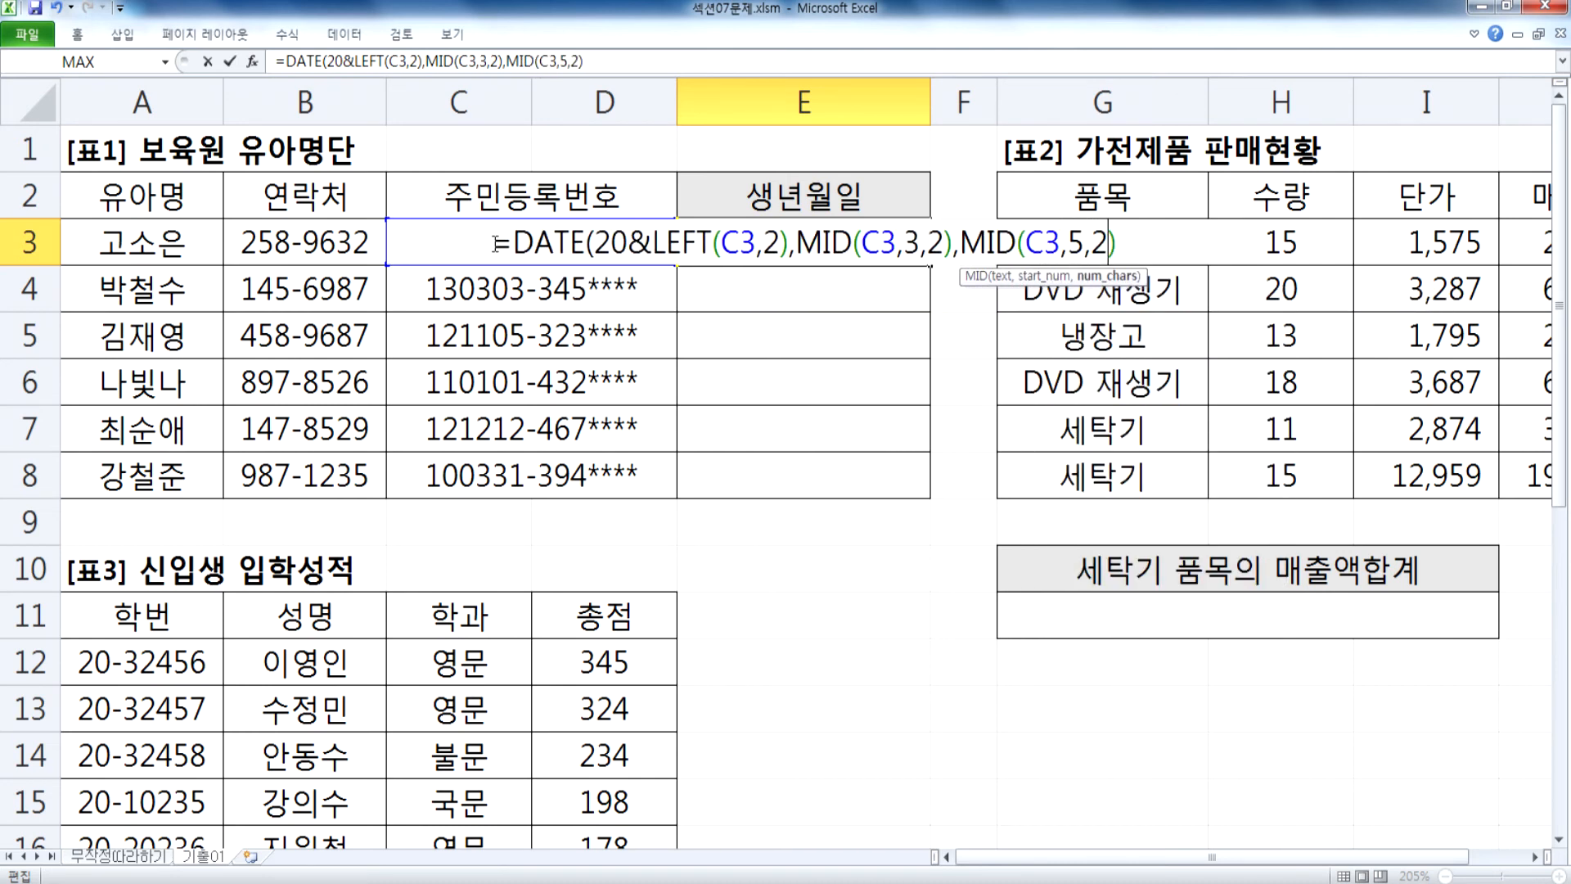
key("Left")
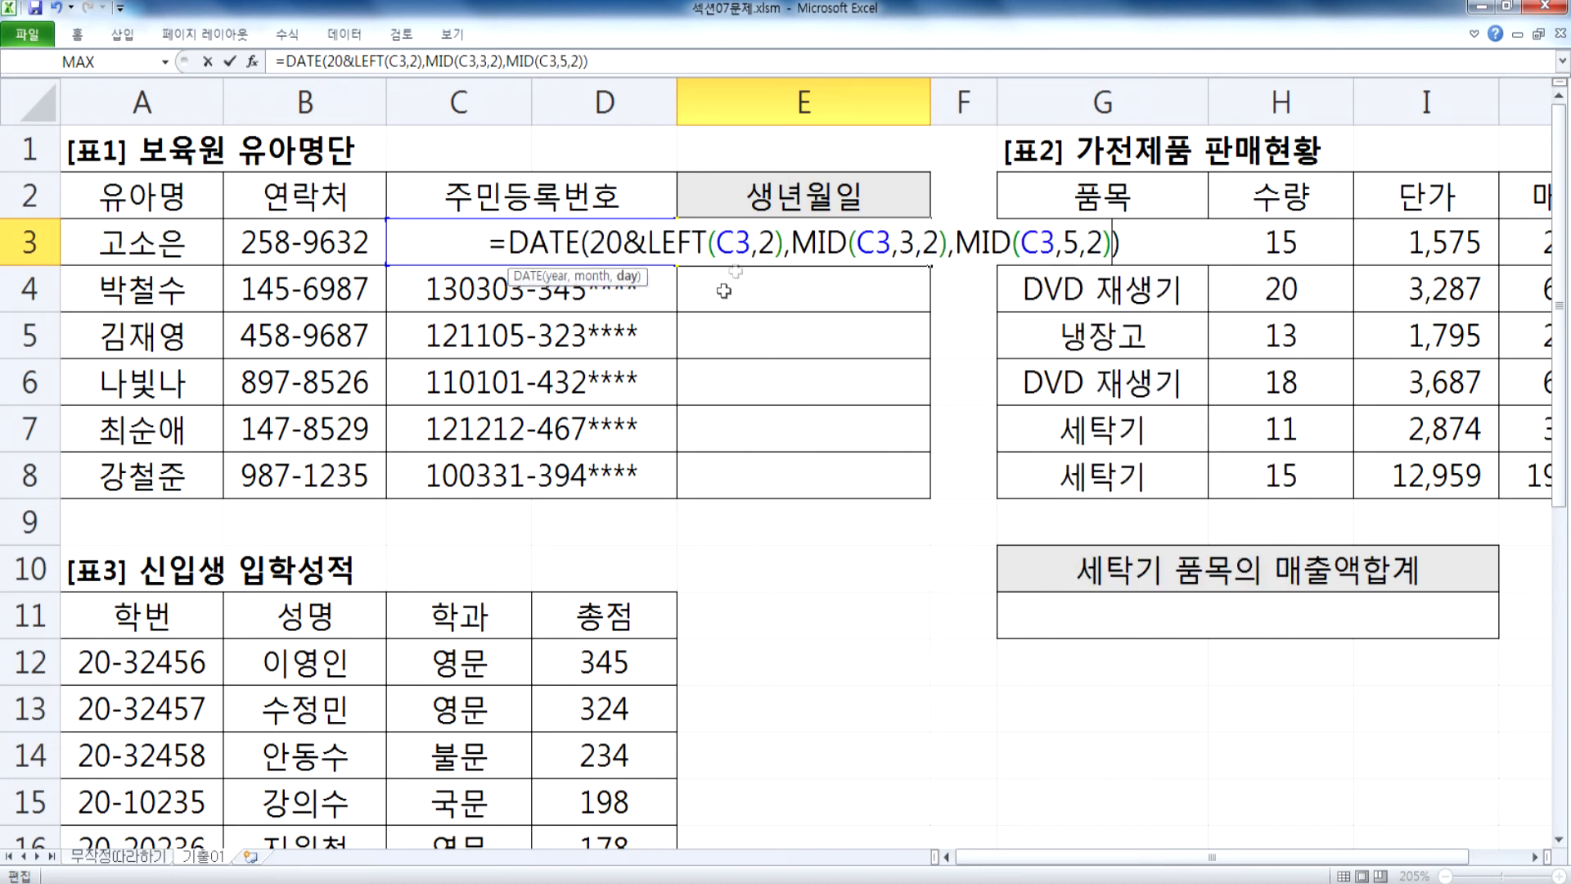
key("Right")
left_click(583, 239)
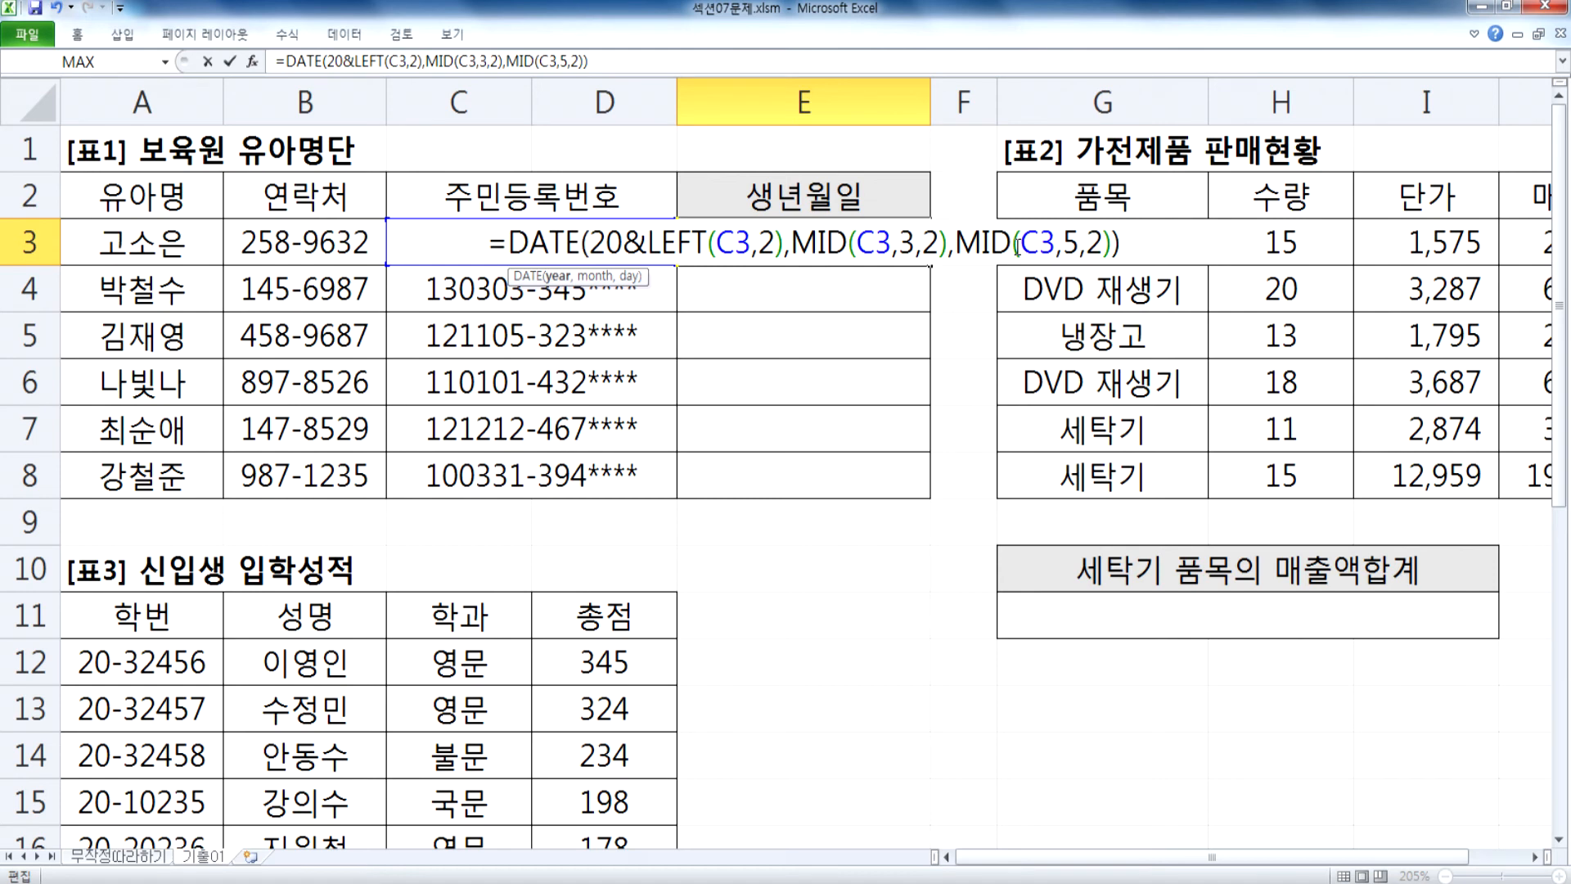
left_click_drag(1013, 241, 1113, 238)
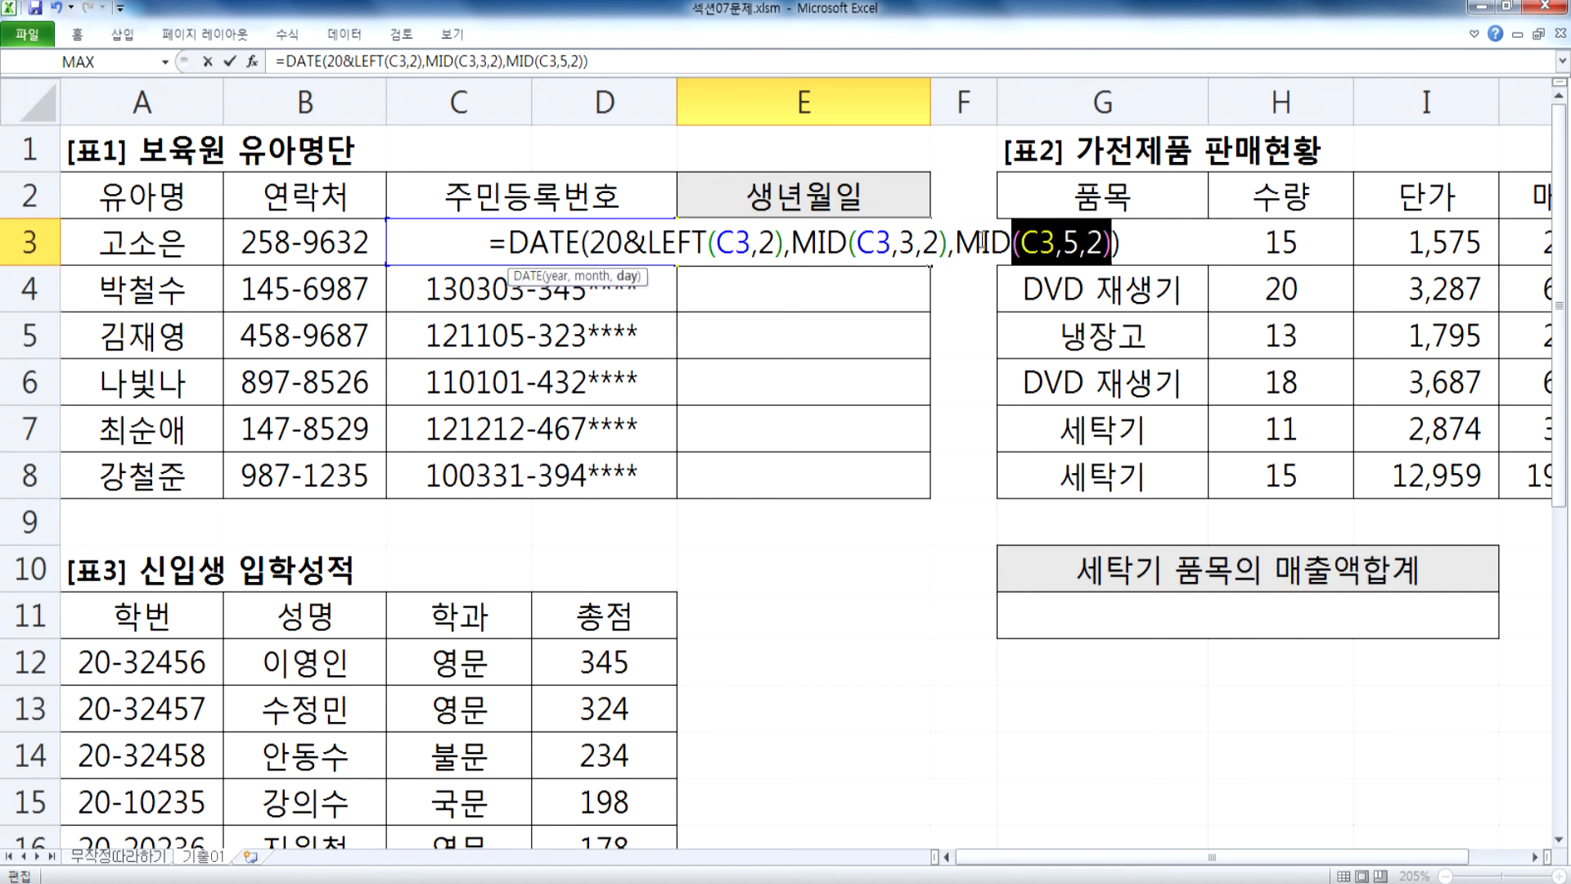
key("Return")
Step: Enclose the 20 in the year argument of E3's DATE formula in double quotation marks
left_click(897, 251)
double_click(897, 251)
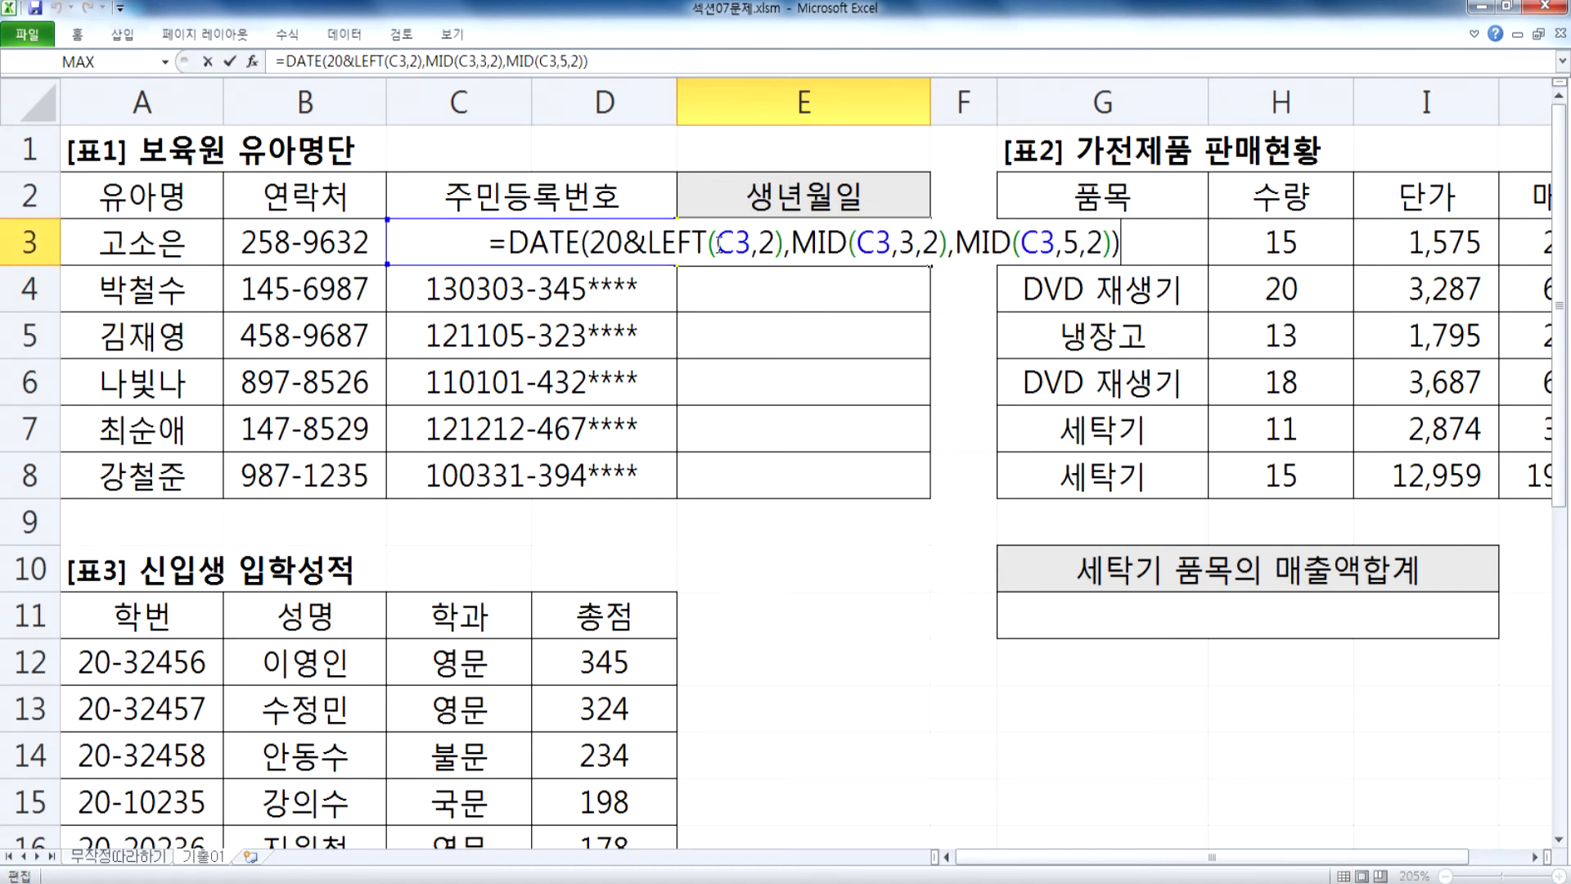
left_click(590, 242)
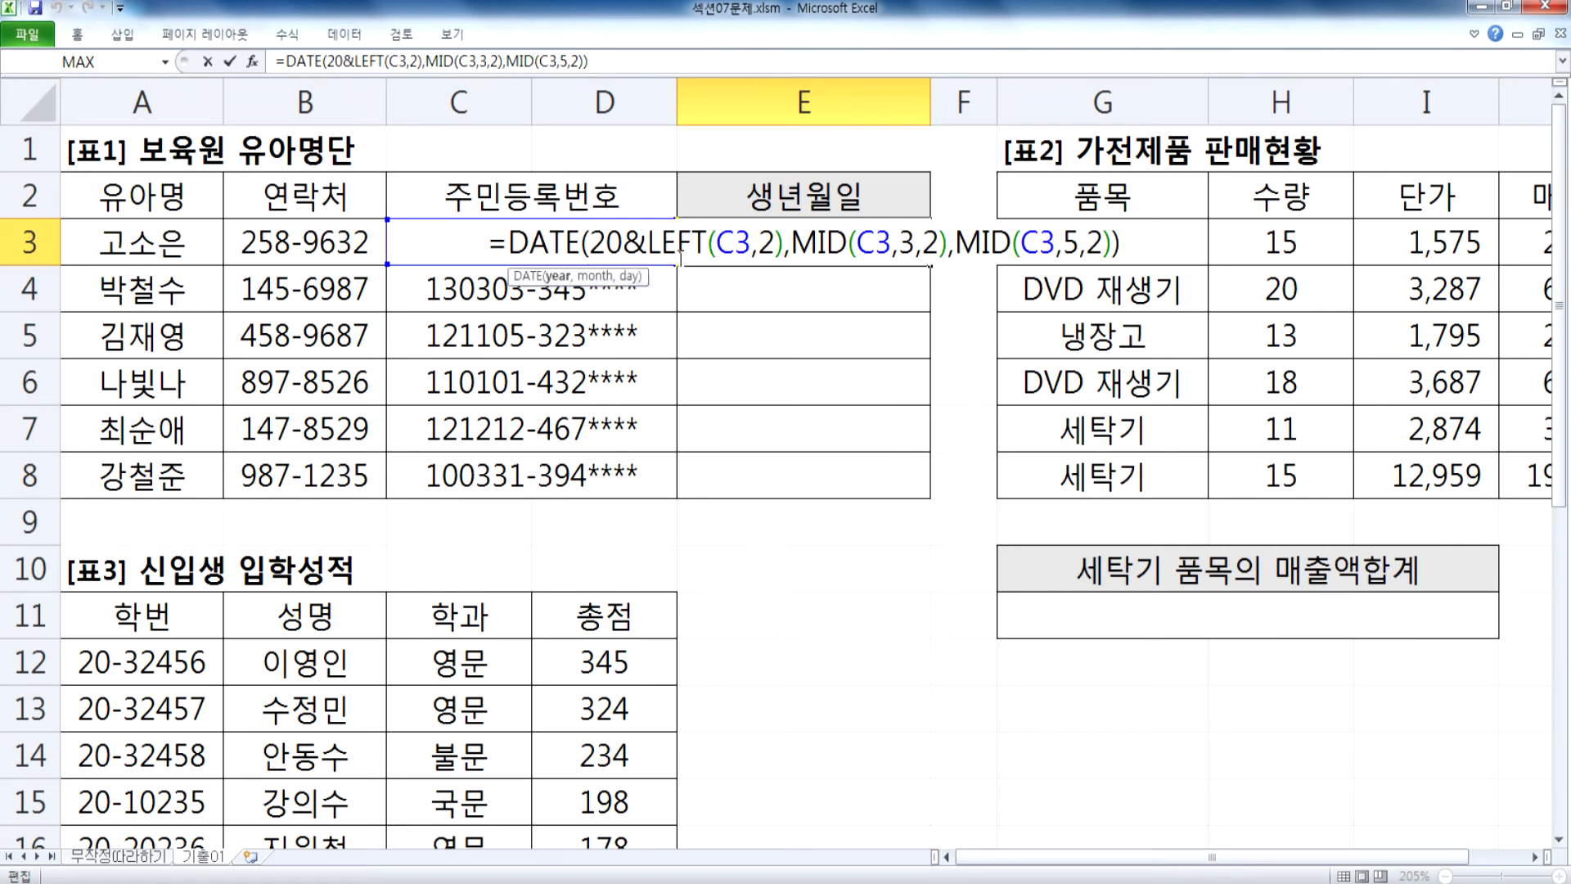
type("\"")
left_click(639, 246)
type("\"")
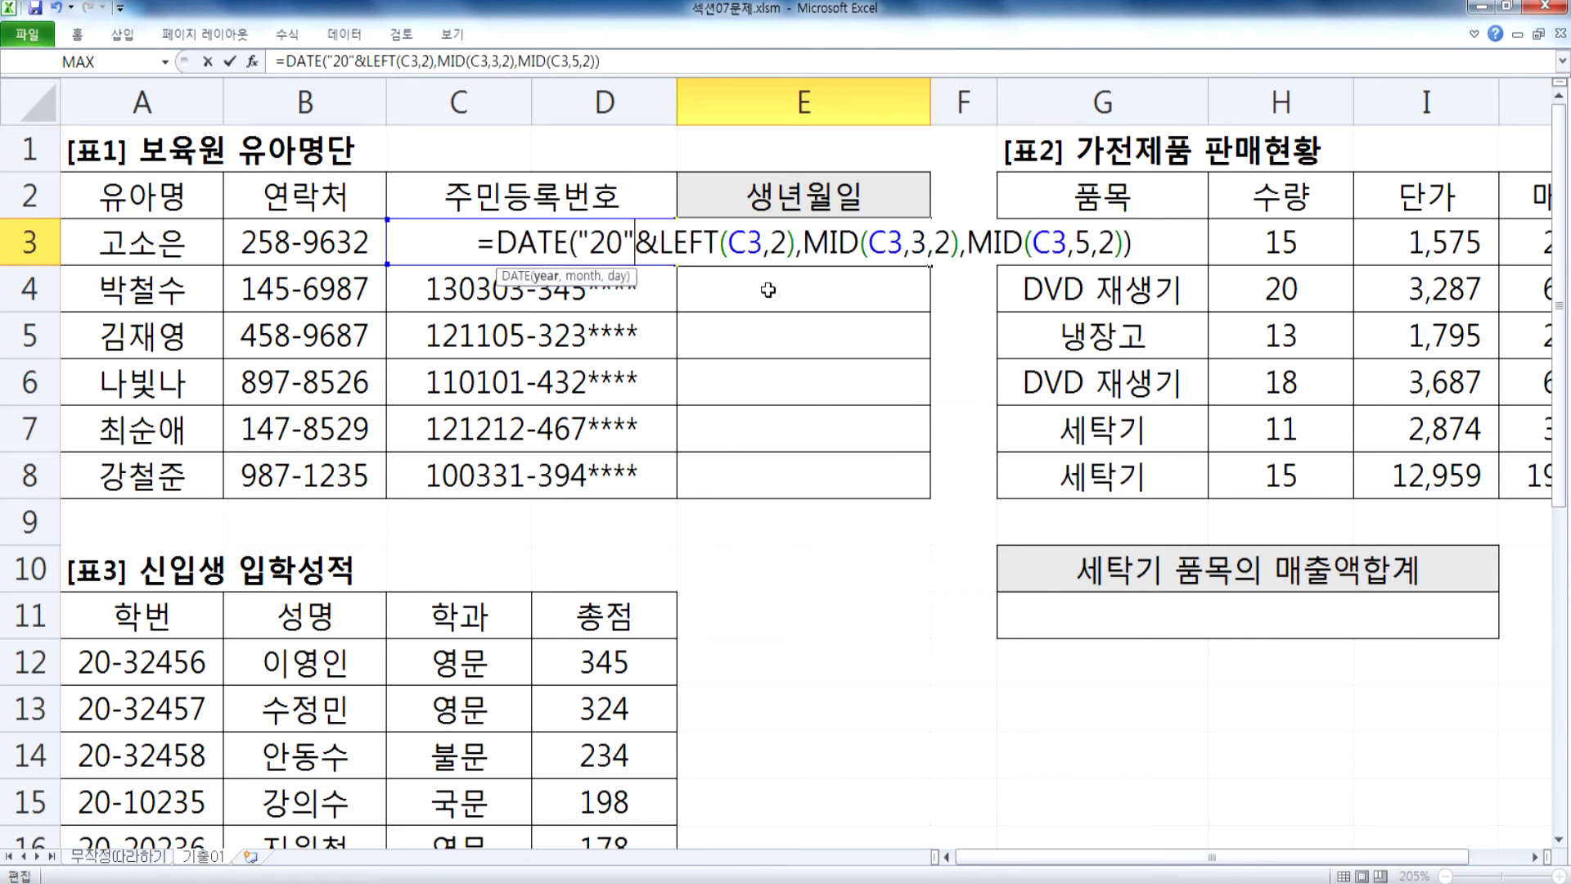
key("Return")
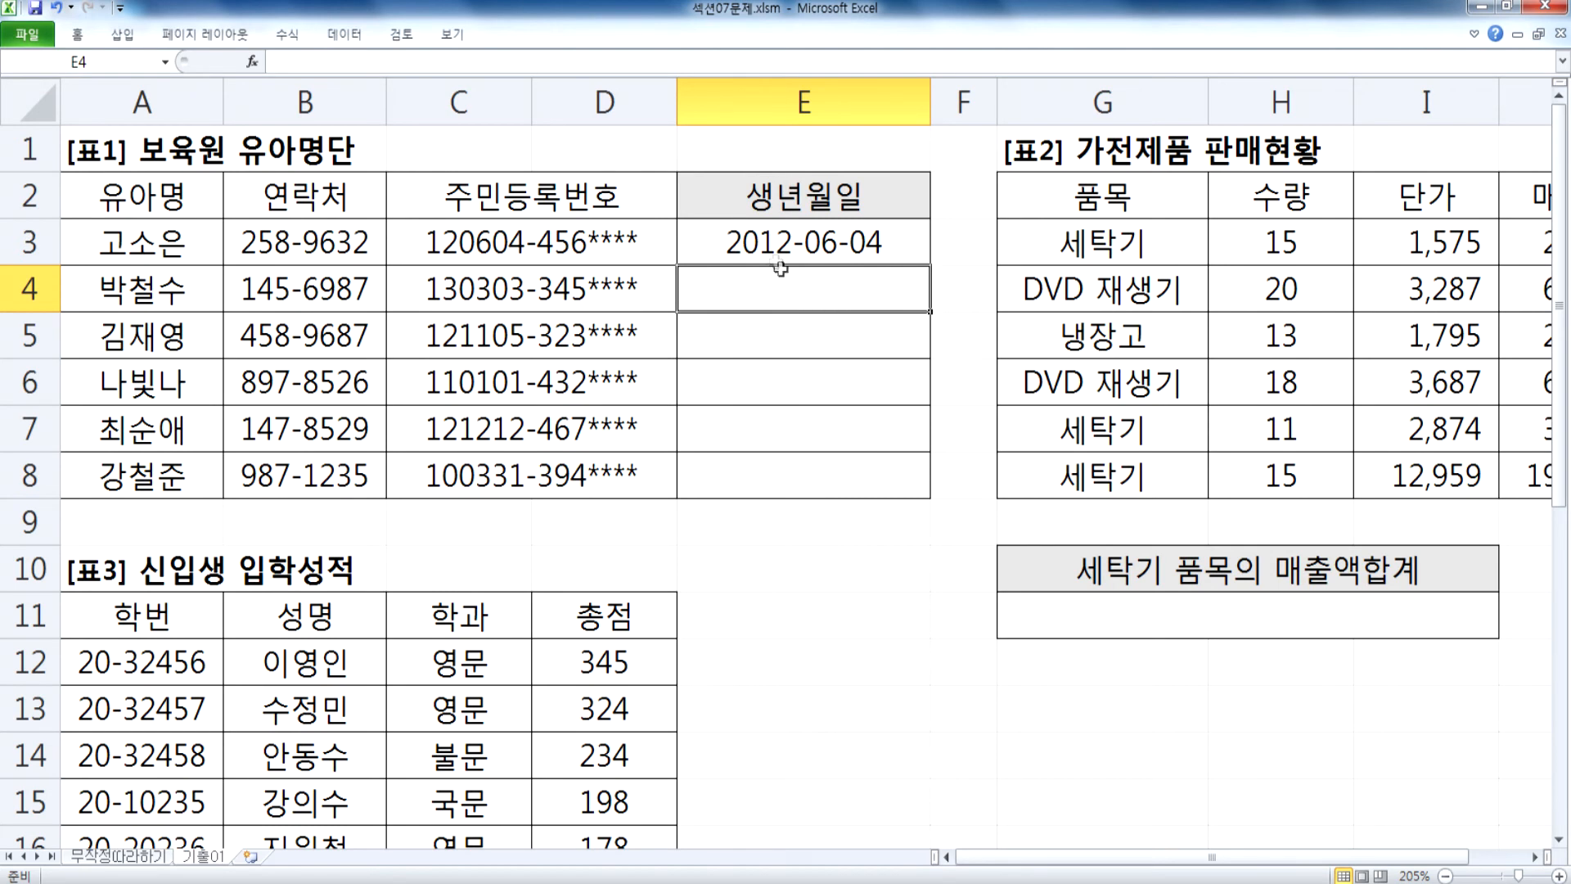
Step: Review the finished DATE formula in E3 and fill it down the 생년월일 column through E8
left_click(765, 246)
scroll(733, 315, "up", 1, "ctrl")
scroll(733, 314, "up", 1, "ctrl")
key("F2")
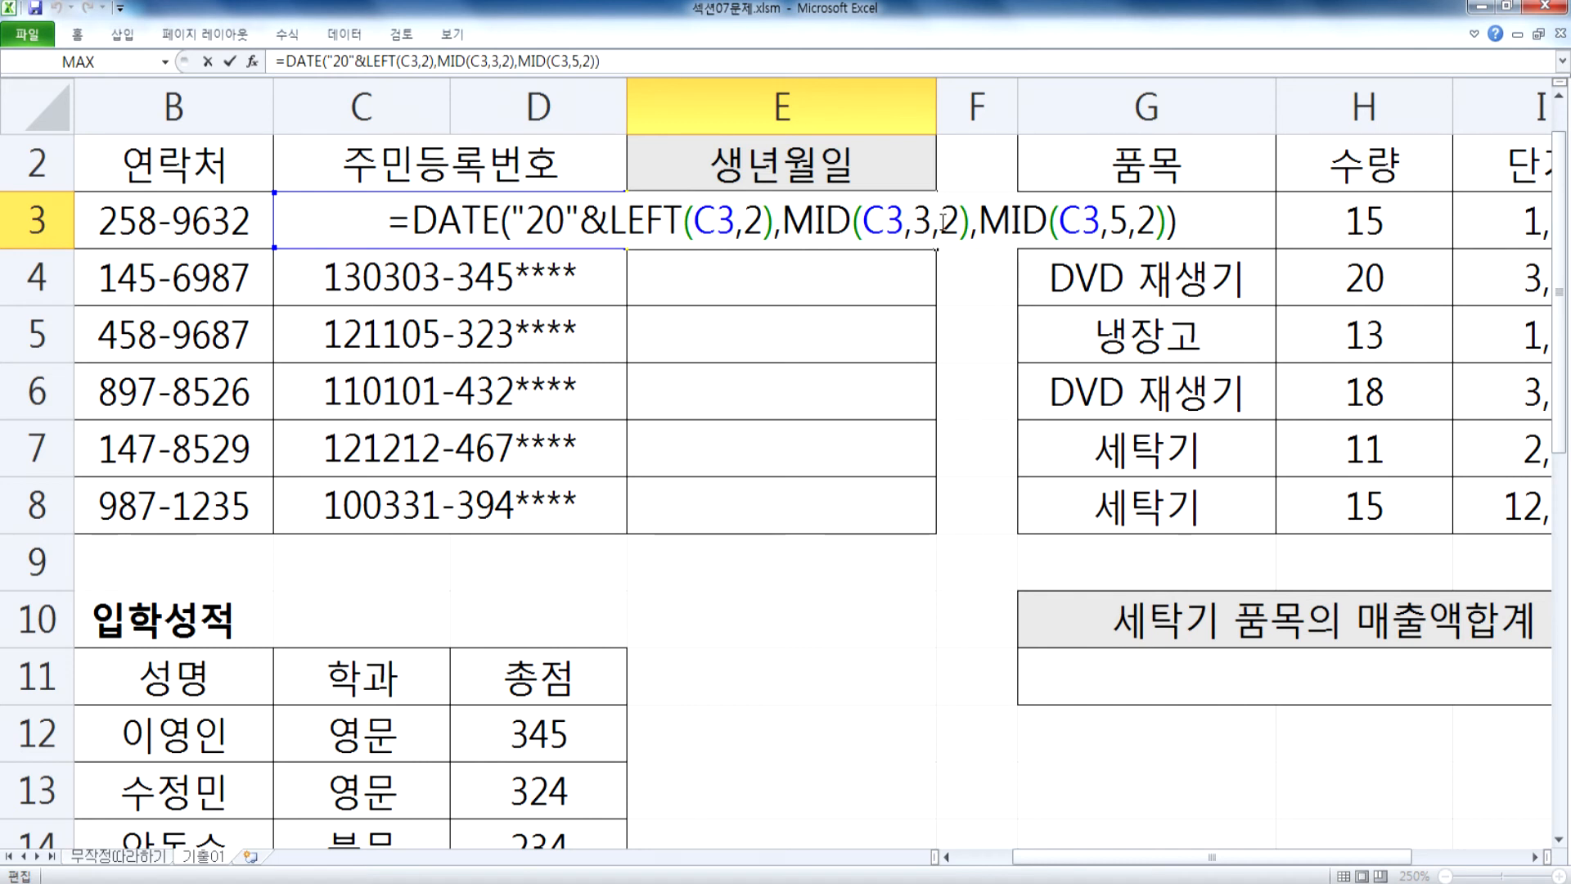
left_click_drag(352, 233, 1433, 239)
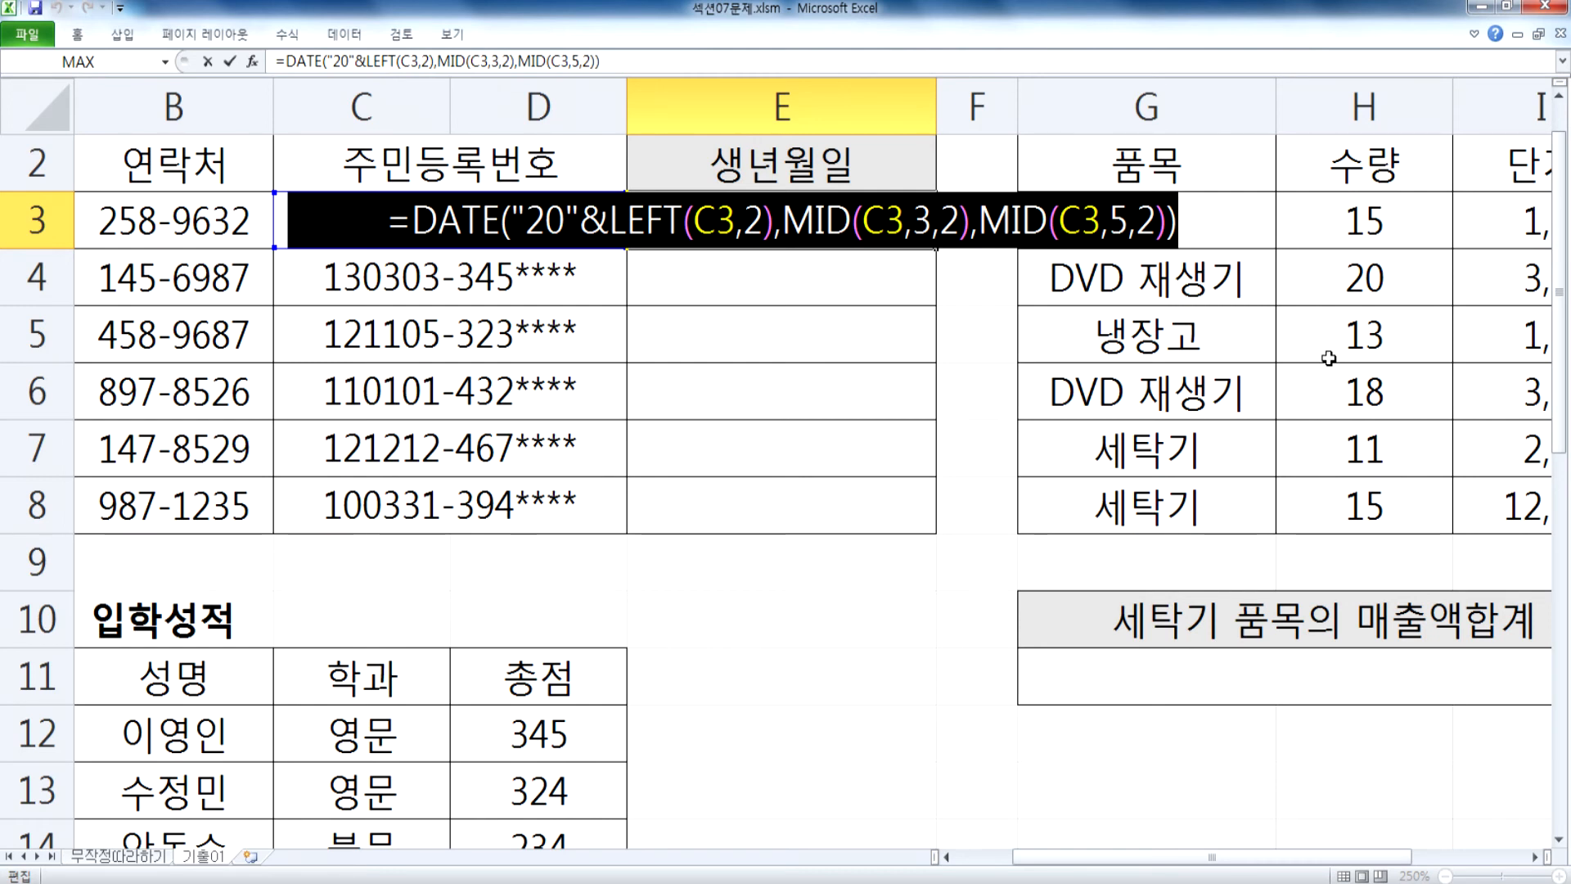
key("ctrl+Return")
key("F2")
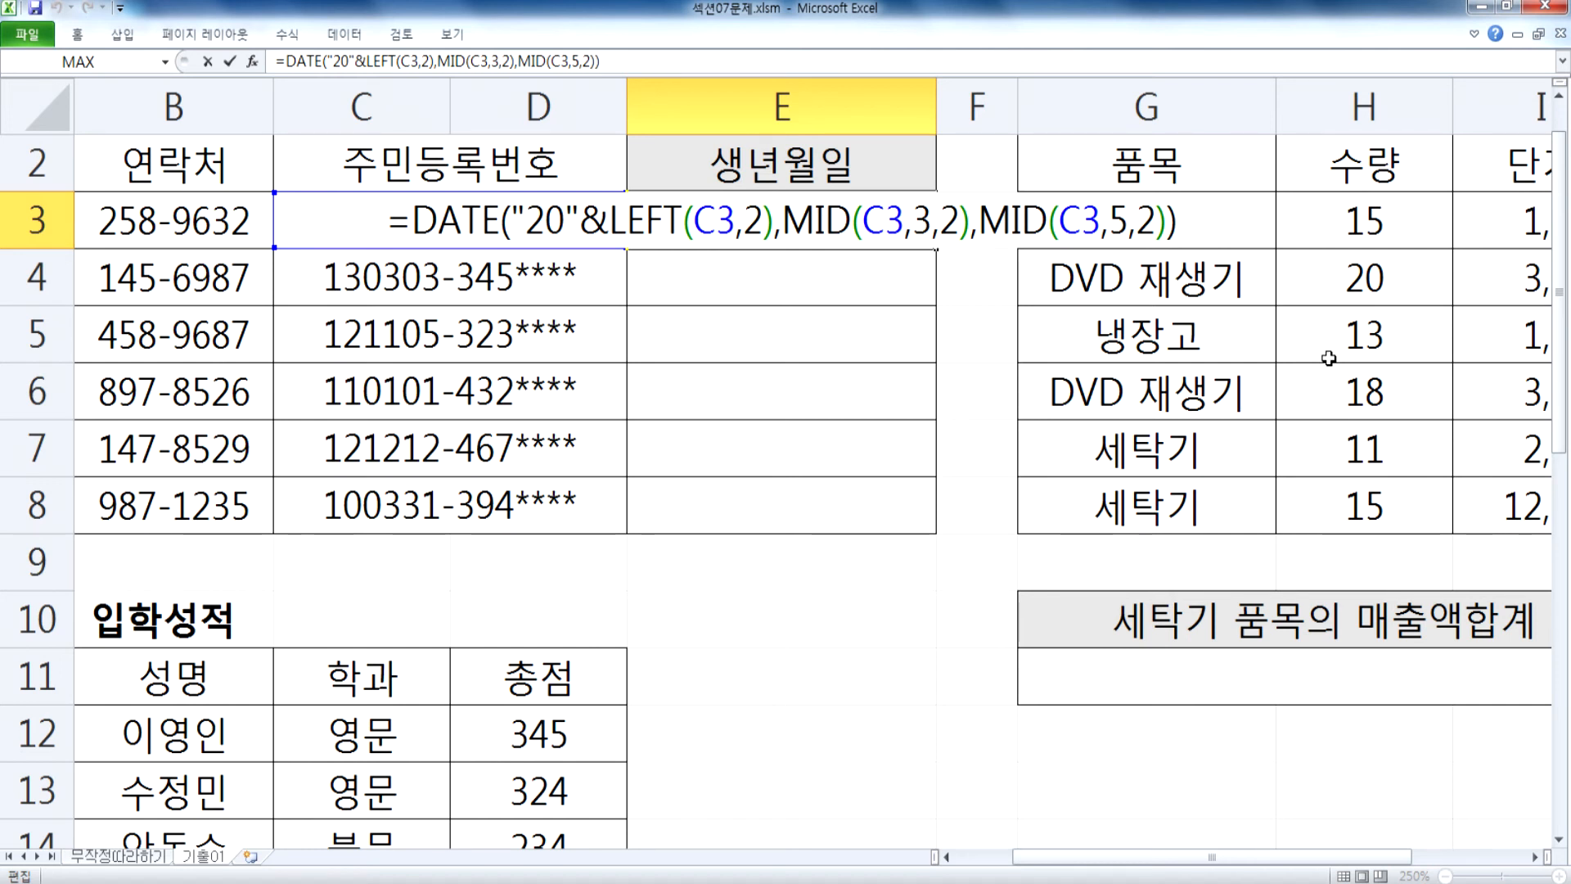
type("₩")
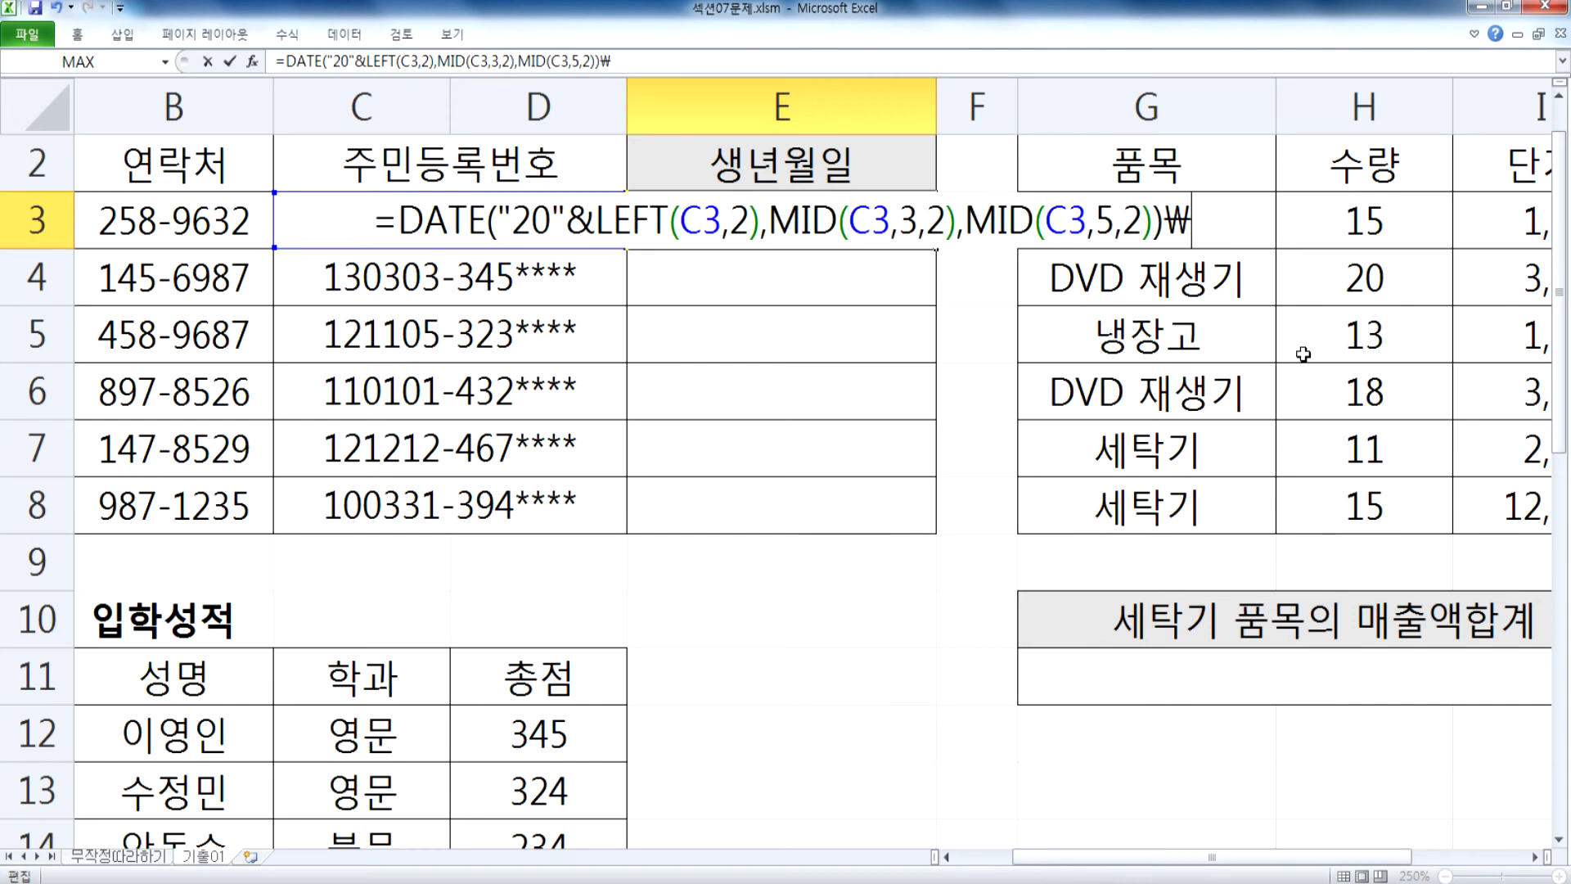
key("BackSpace")
key("ctrl+Return")
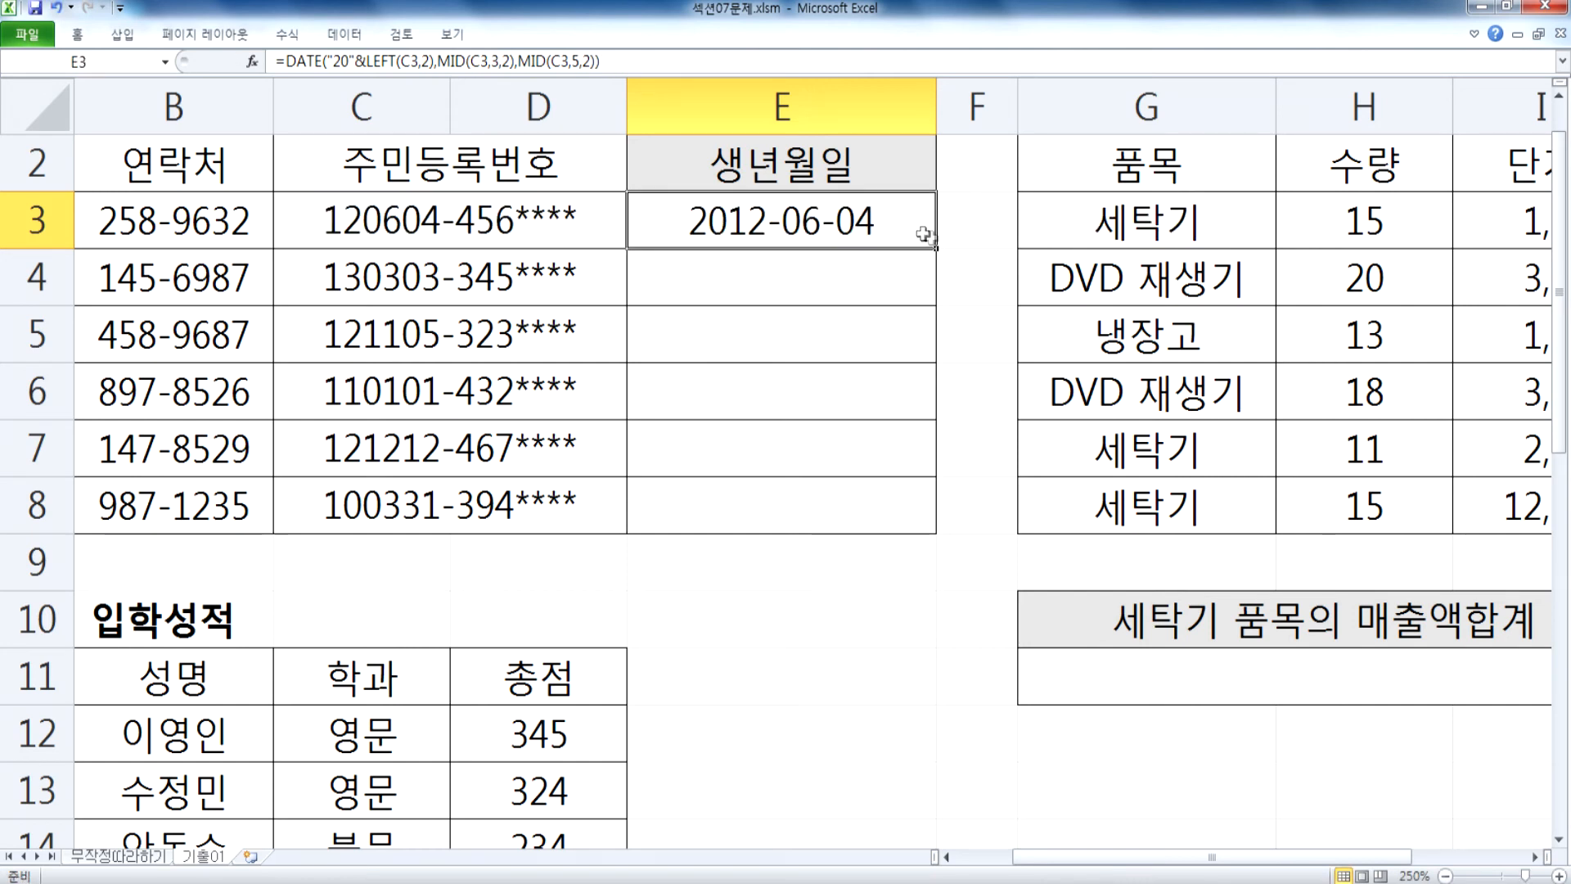
double_click(936, 248)
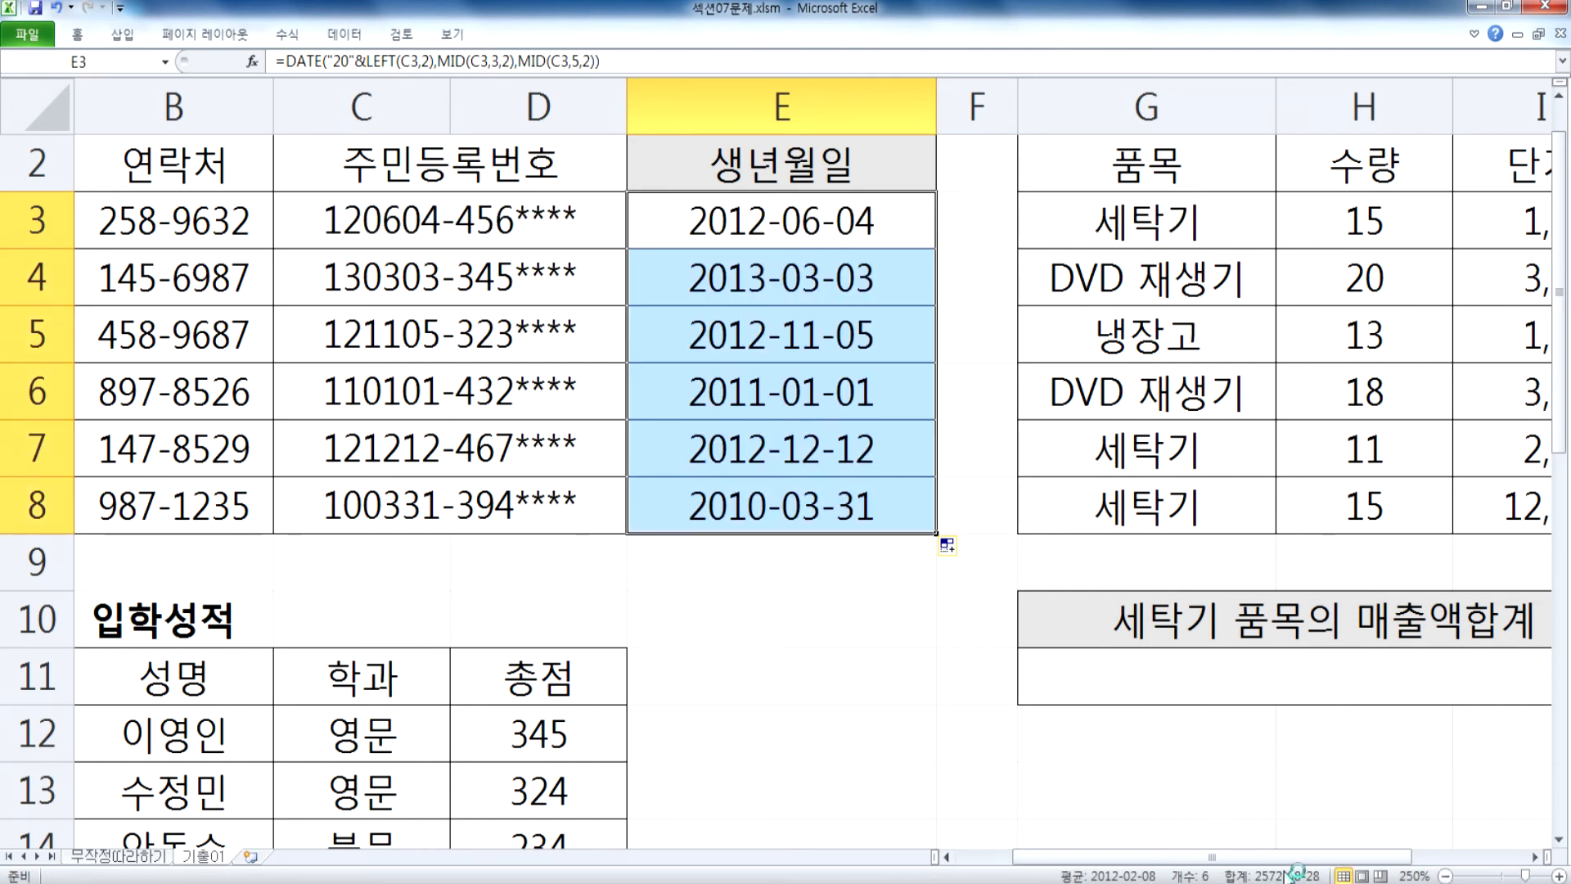
Step: Write the syntax note =ROUNUP(값, 자리수) as plain text in L4, beside the 가전제품 판매현황 table
left_click(1535, 855)
left_click(1536, 855)
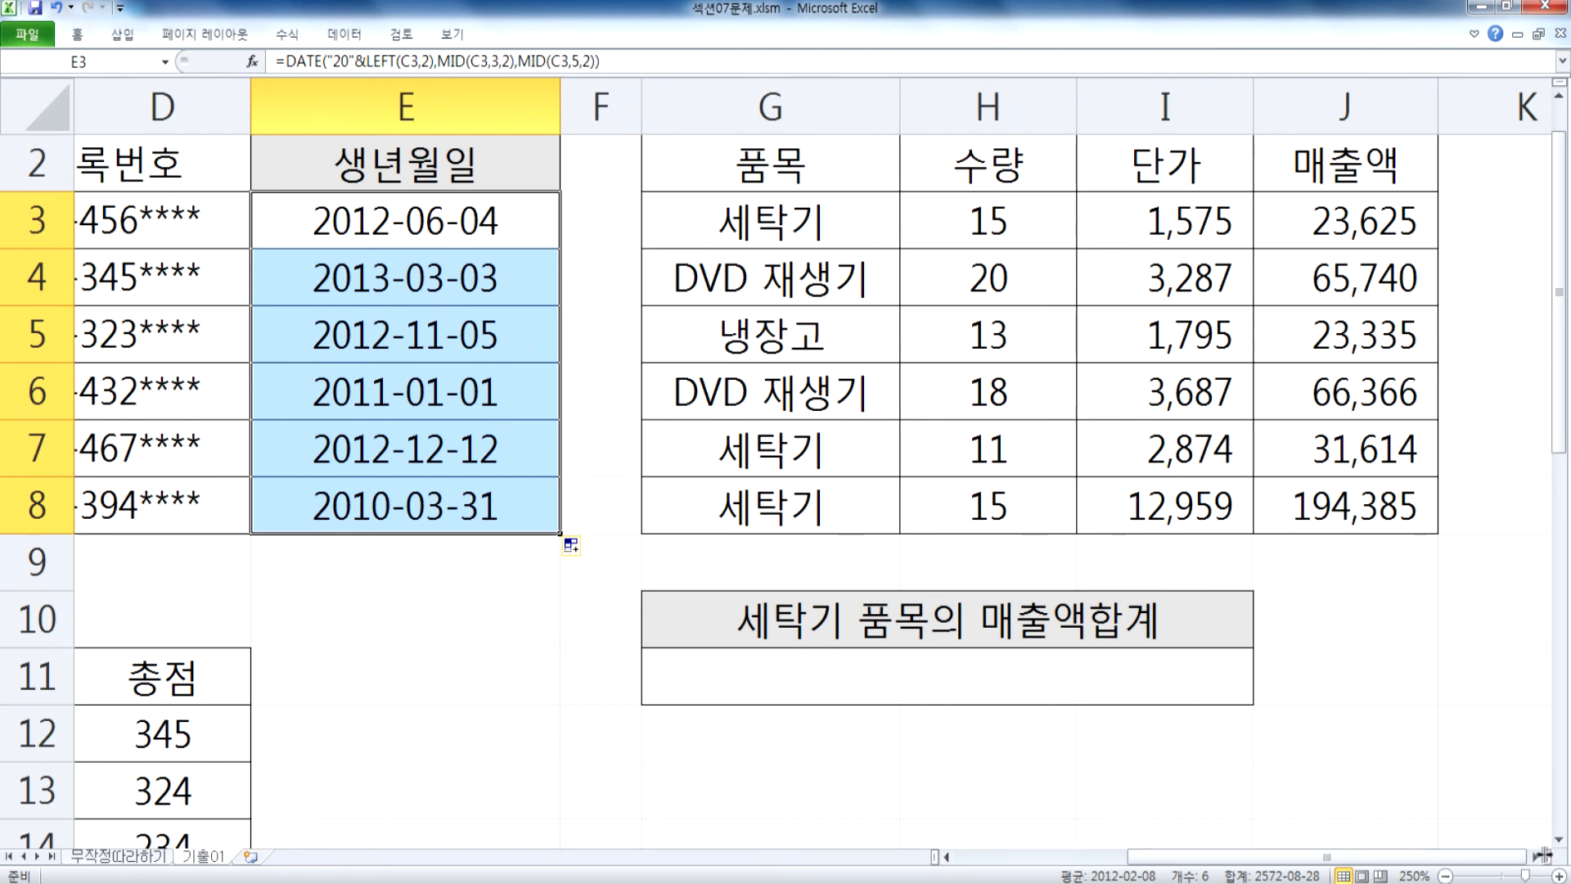
left_click(1535, 856)
left_click(1536, 855)
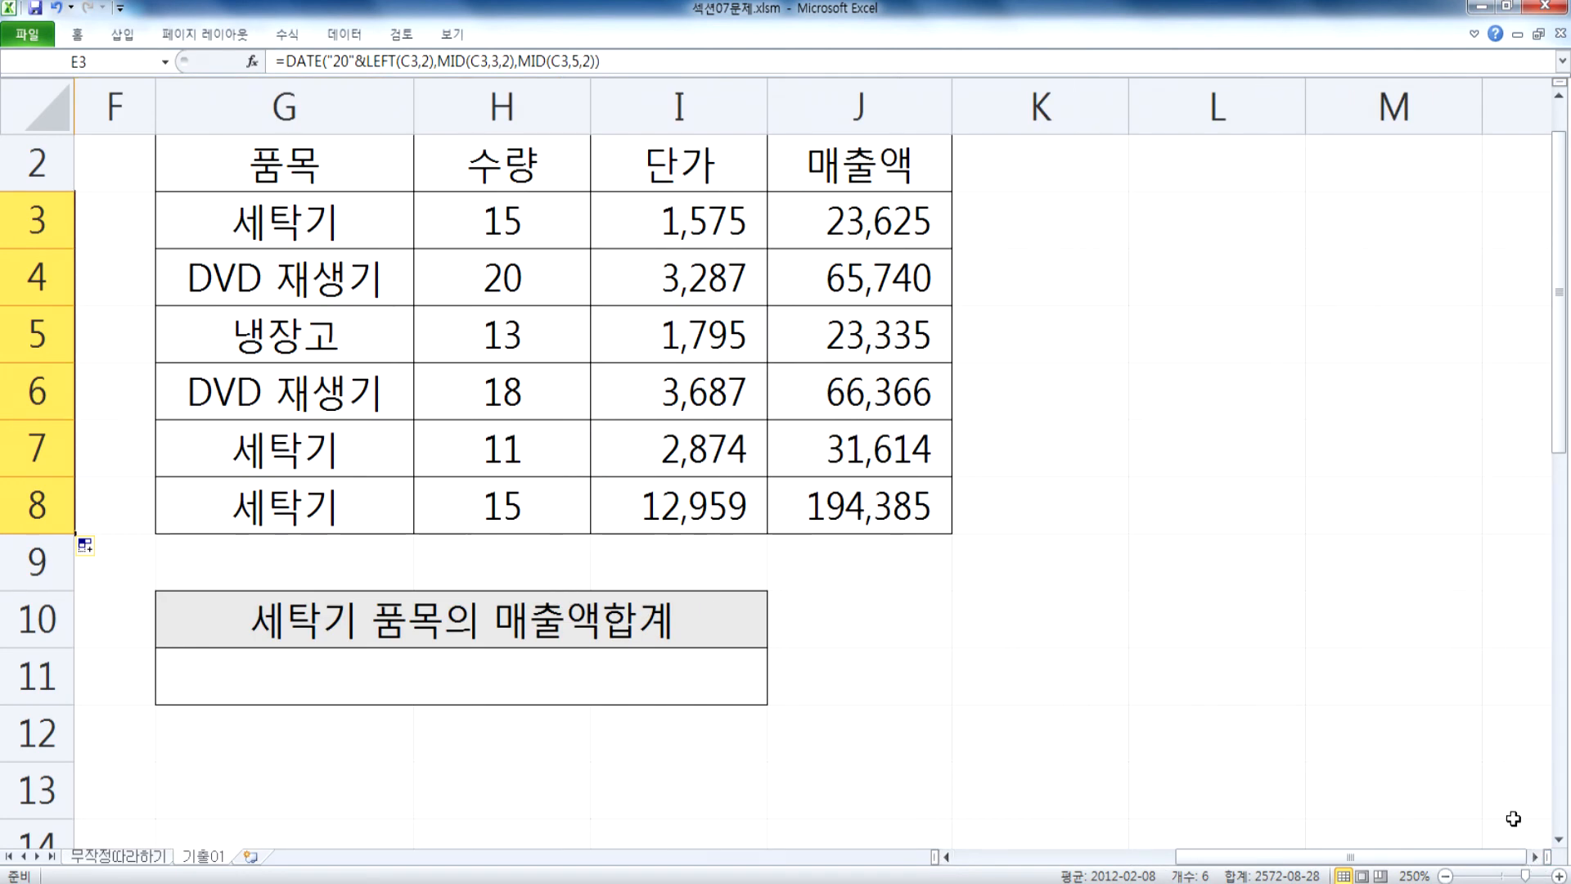
key("F1")
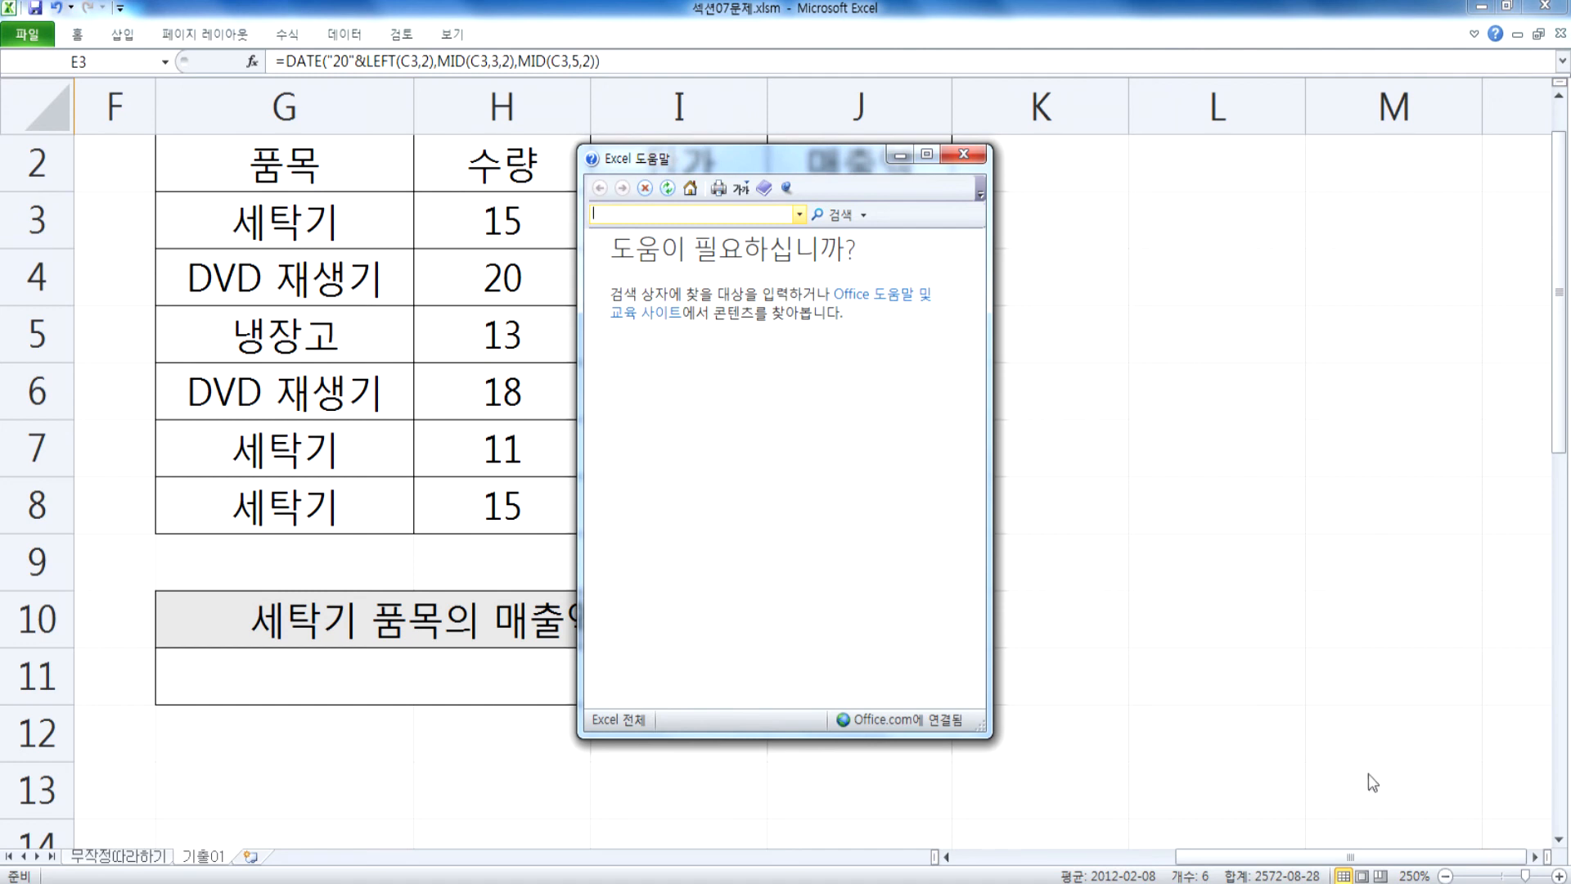
left_click(959, 160)
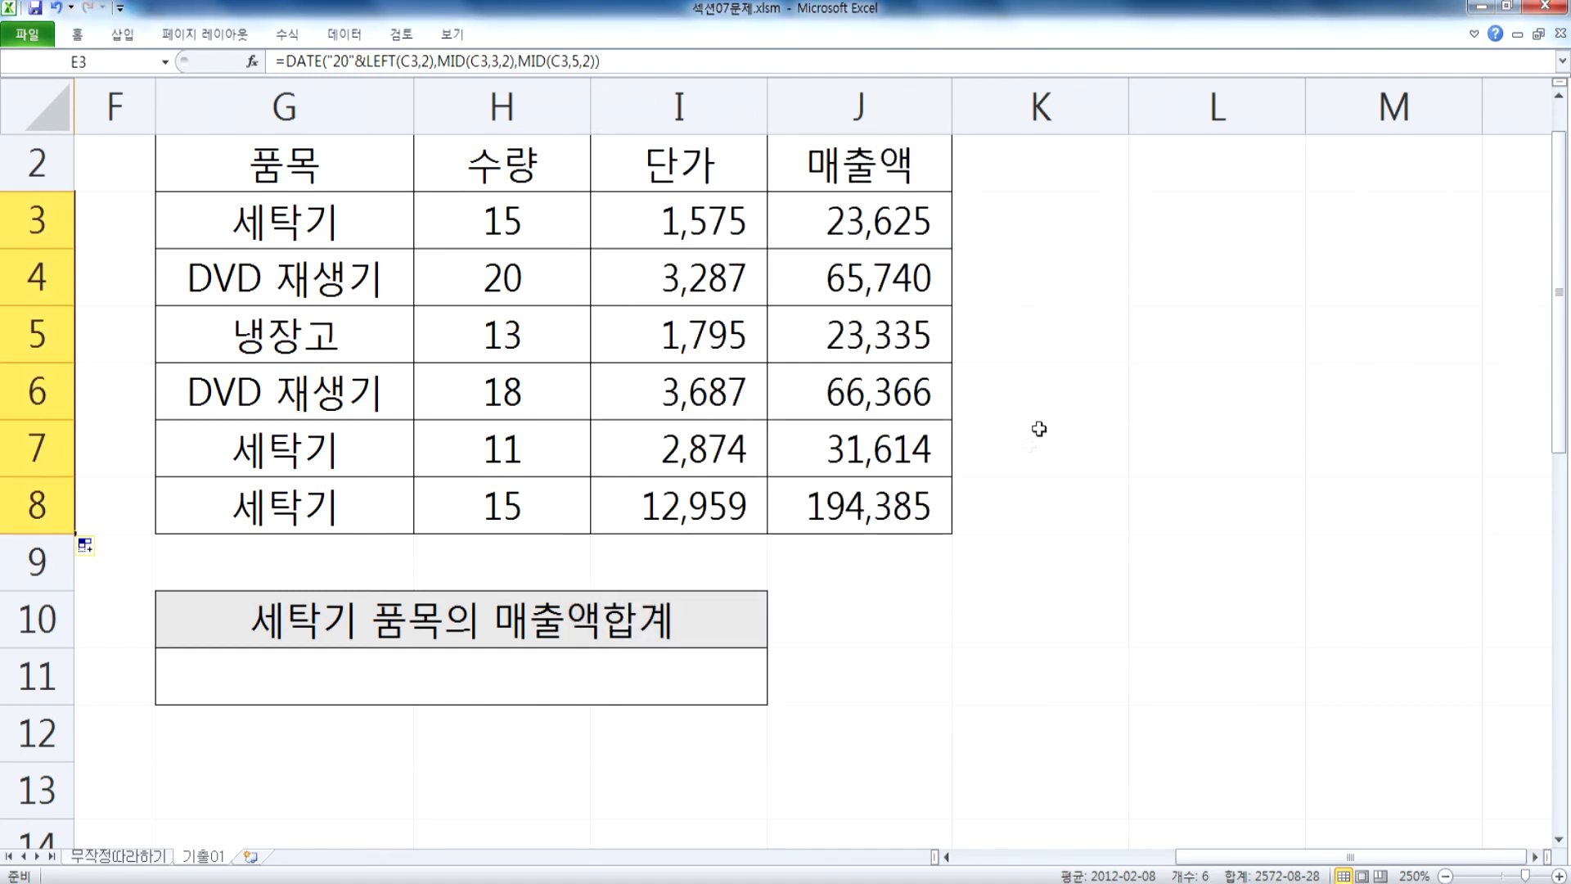
left_click(1155, 272)
type("=R")
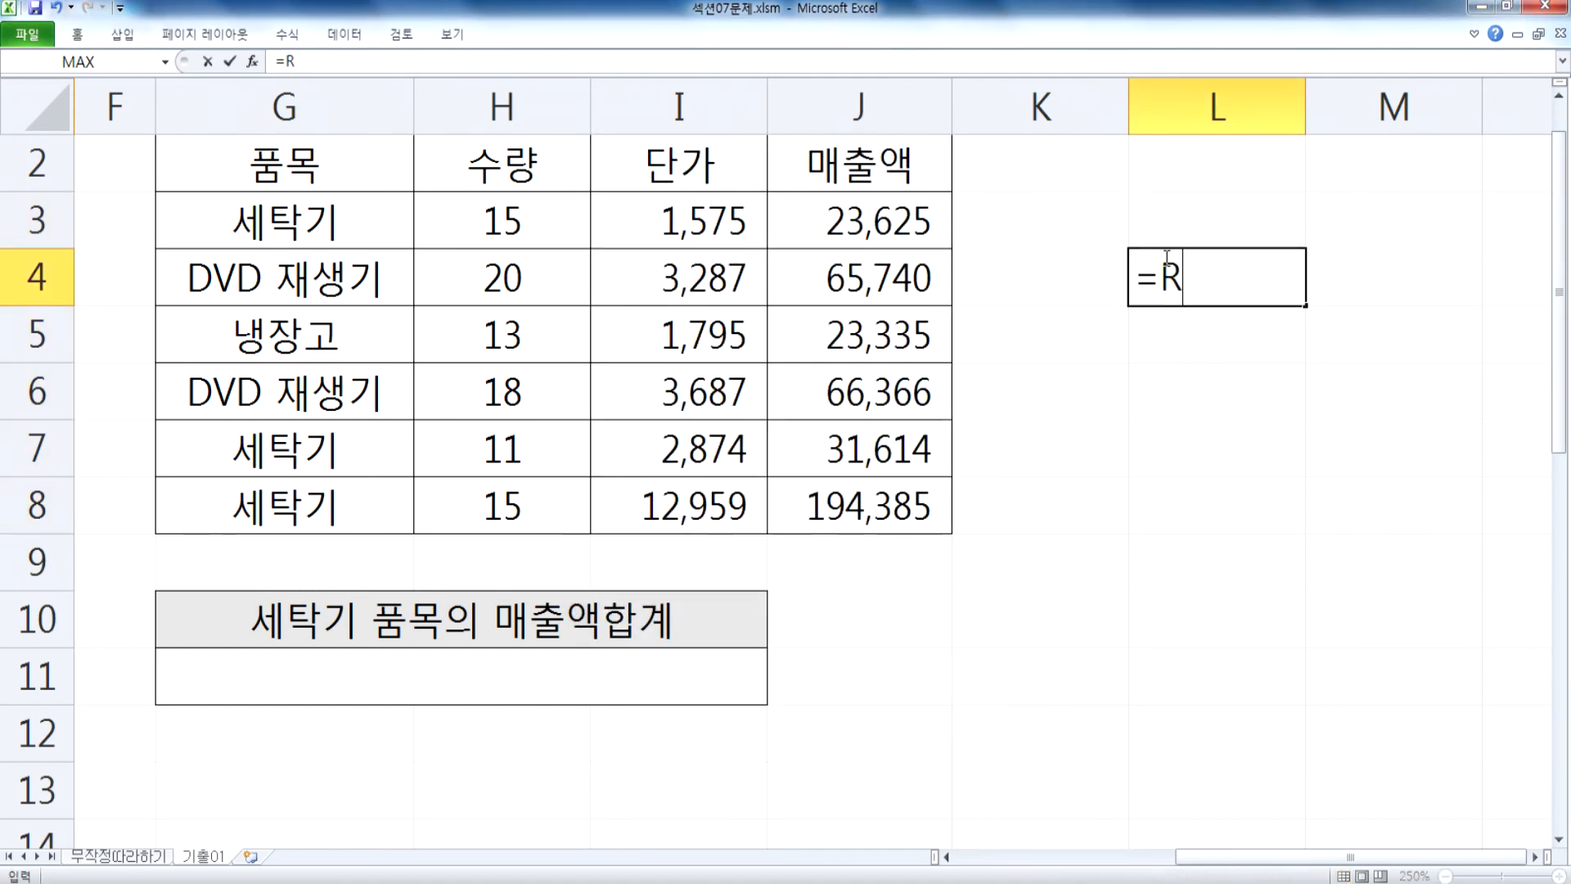
type("OUNUP")
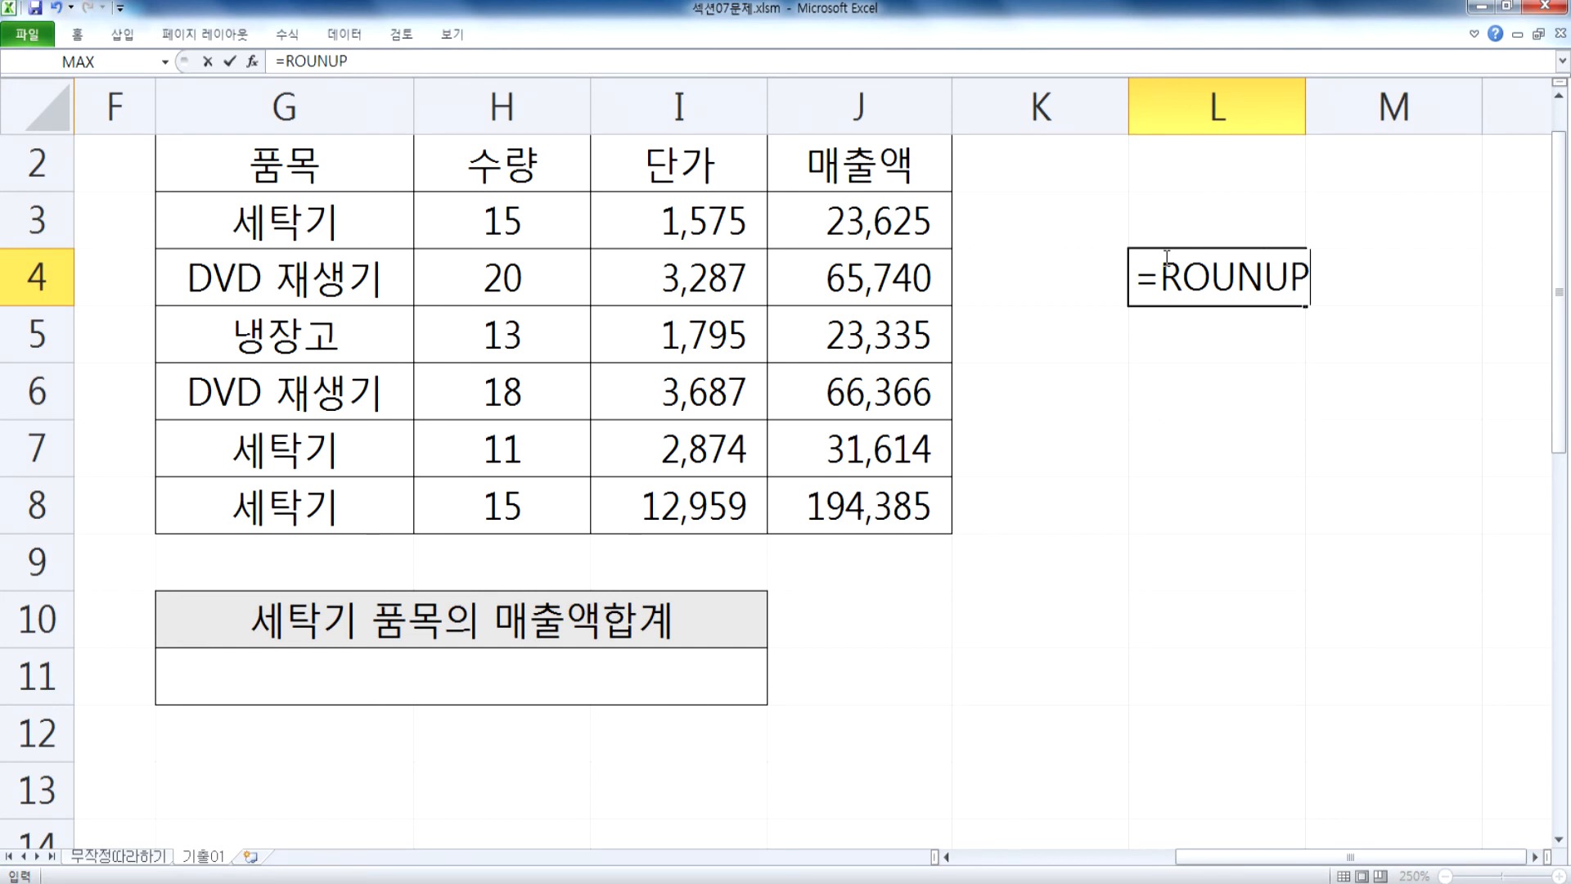
type("(값, 자리수)")
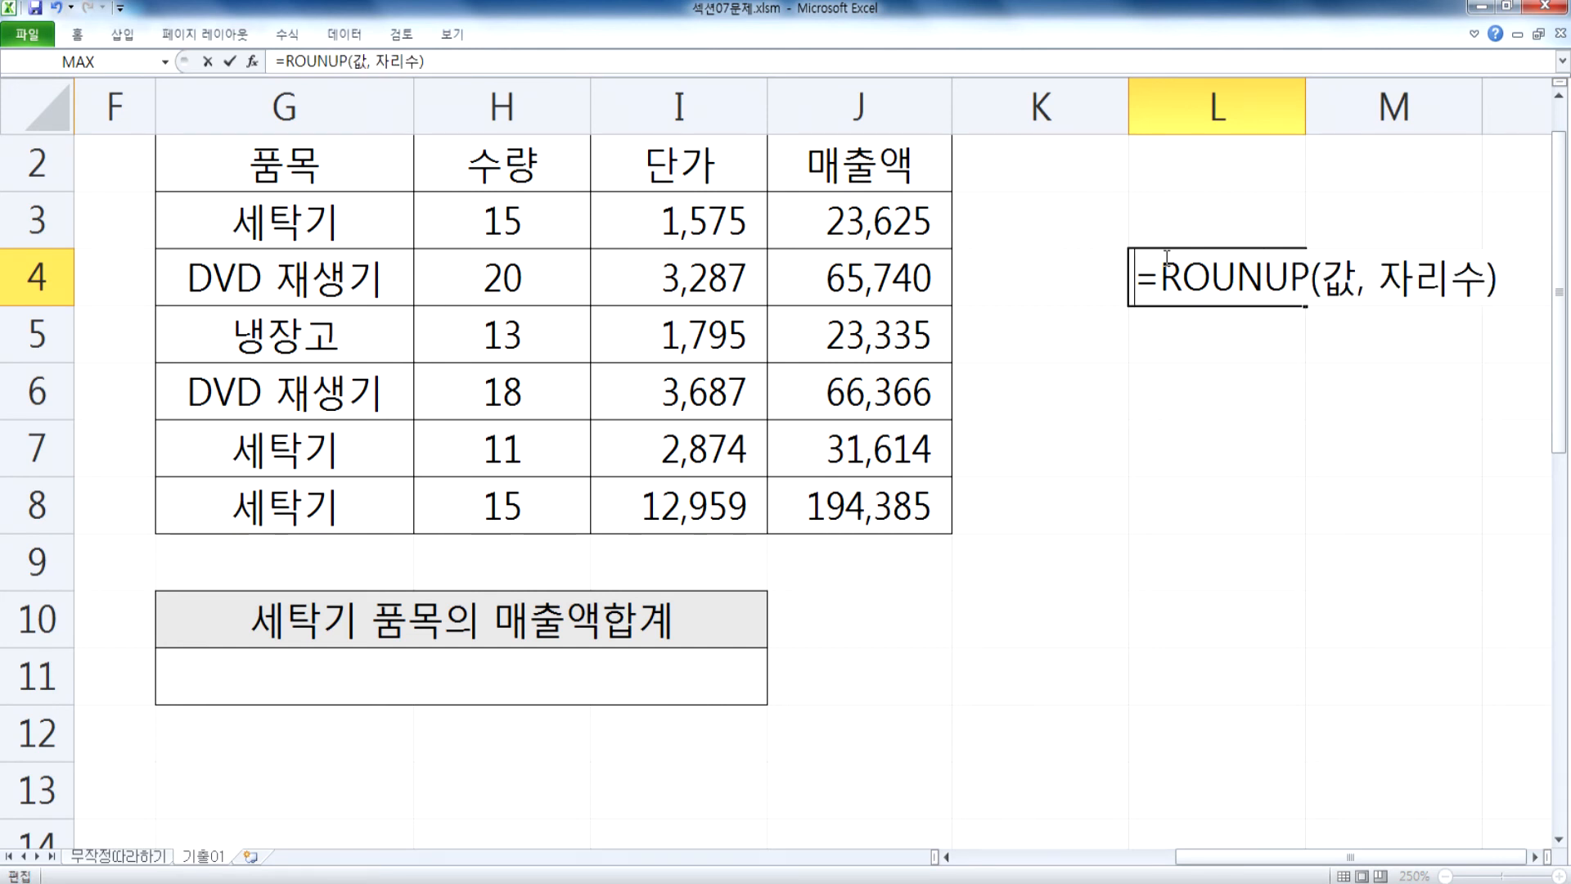
key("Return")
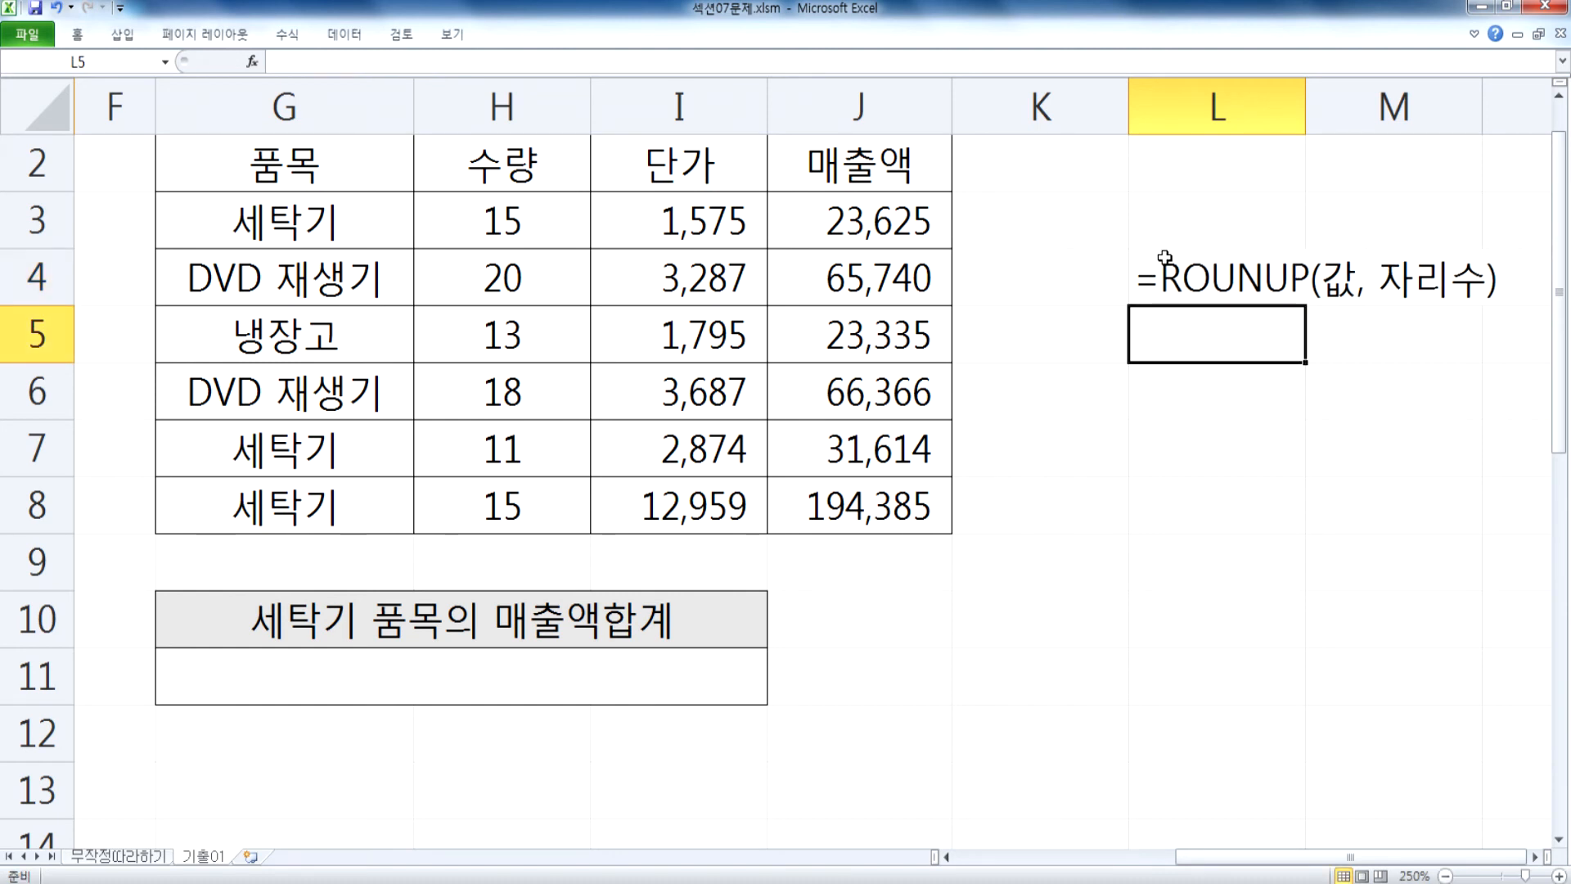
Step: Copy the ROUNUP syntax note from L4 into L5
key("Down")
key("Up")
double_click(1219, 276)
left_click_drag(1385, 278, 1508, 284)
key("Escape")
key("ctrl+c")
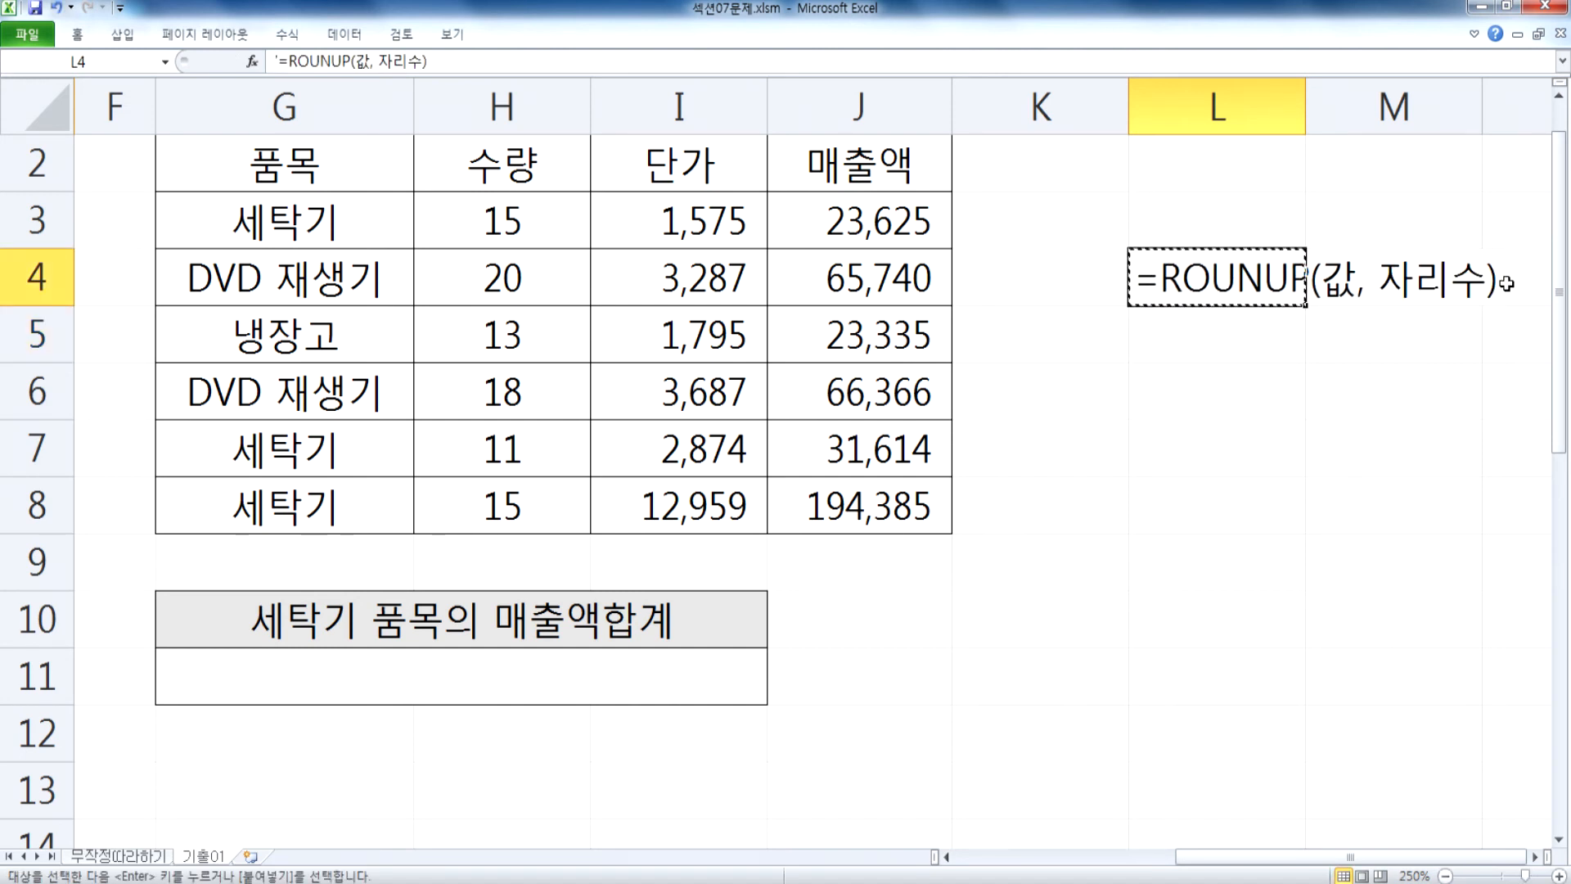
key("Down")
key("ctrl+v")
key("Escape")
Step: Replace 자리수 with -3 in the L5 note so it reads =ROUNUP(값, -3)
key("F2")
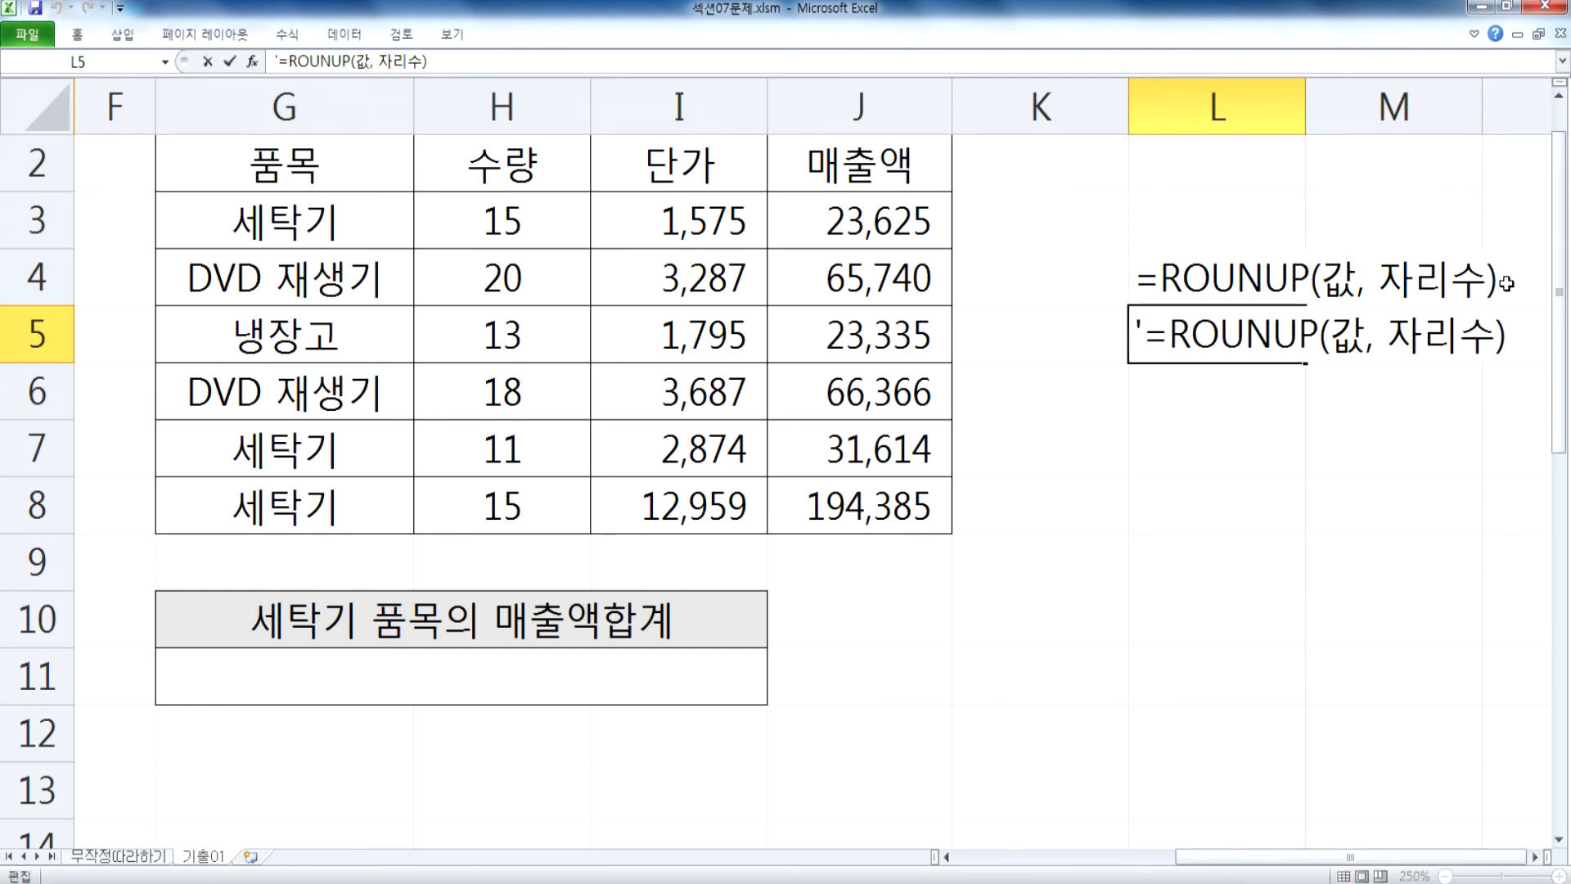
key("ctrl+Left")
key("ctrl+Left")
key("Right")
key("Right")
key("Right")
key("Right")
type("-3")
key("Delete")
key("Delete")
key("Delete")
key("Delete")
type(")")
key("Return")
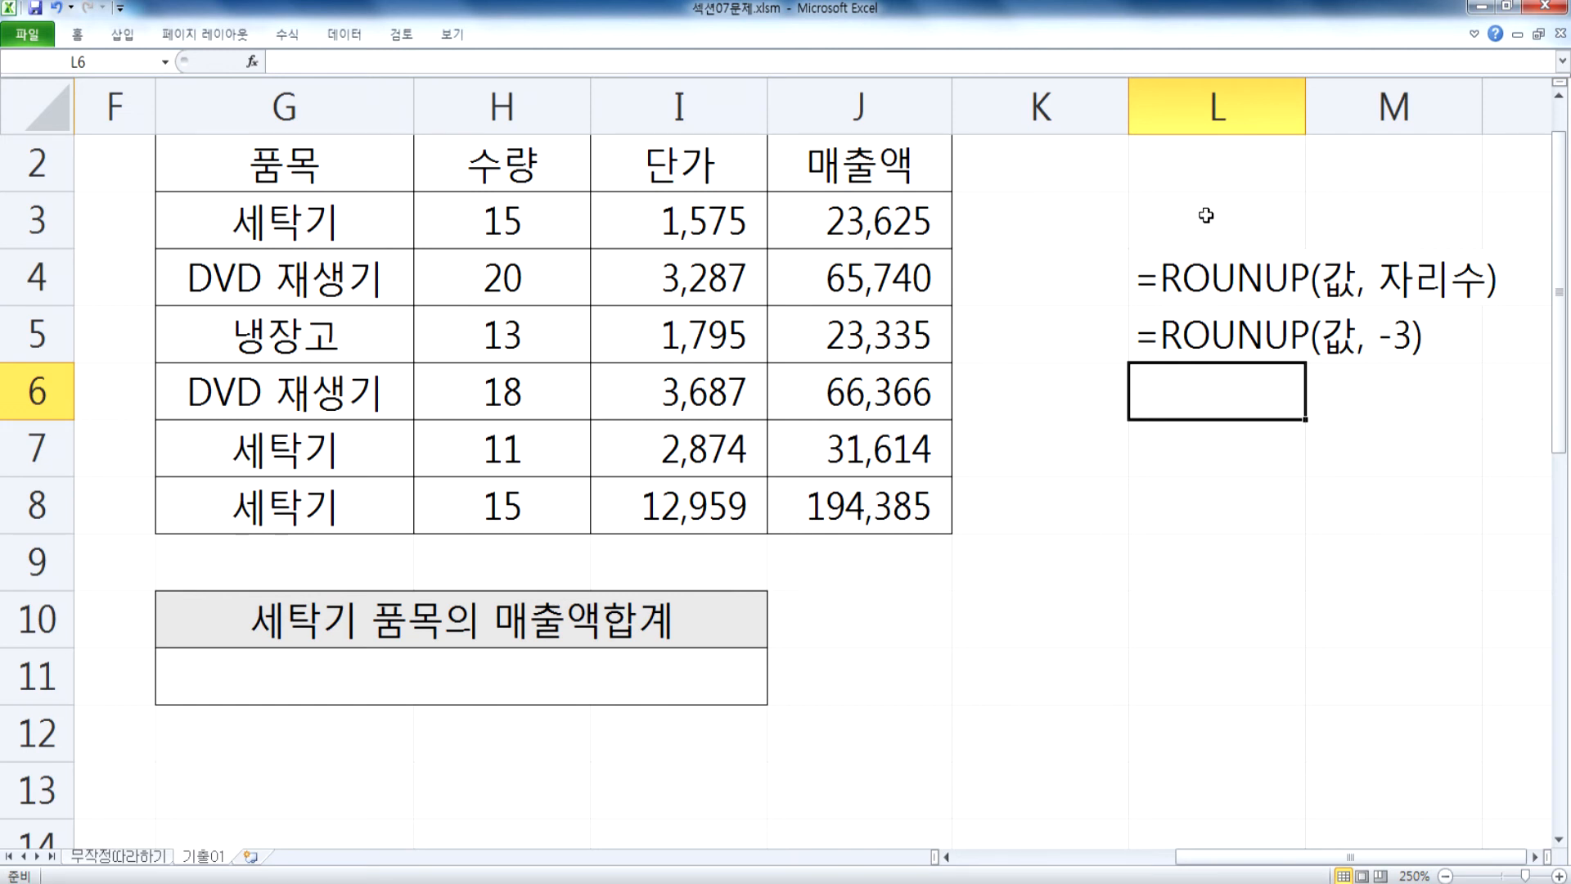
Step: Examine the sales table G2:J8, its 매출액 heading and the 품목 criteria cells G2:G3
left_click_drag(361, 178, 816, 507)
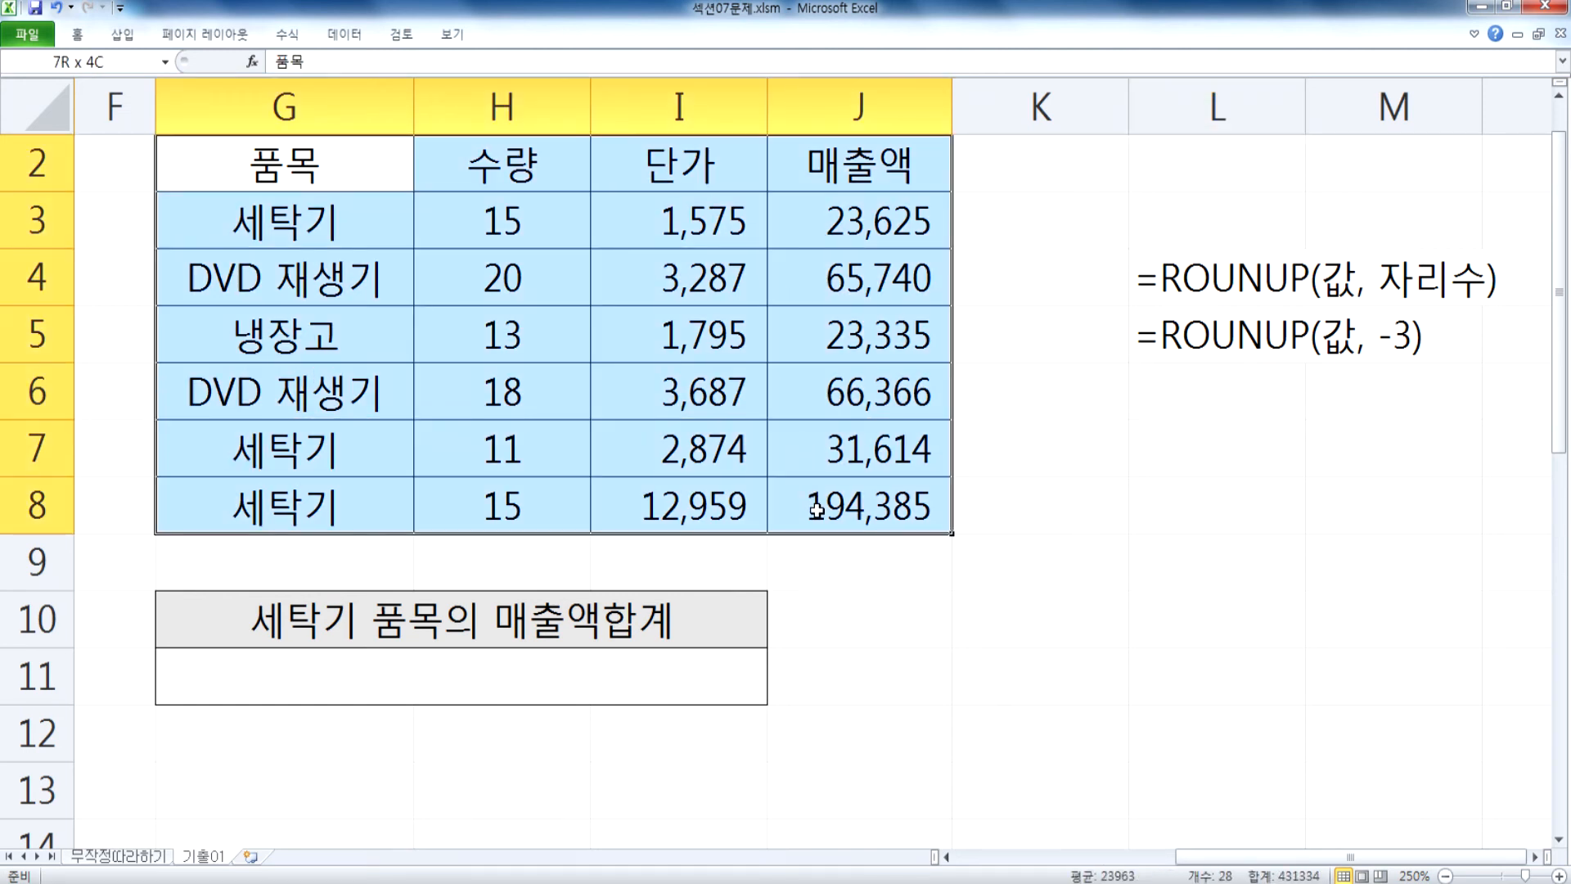
left_click(851, 167)
left_click_drag(364, 173, 354, 211)
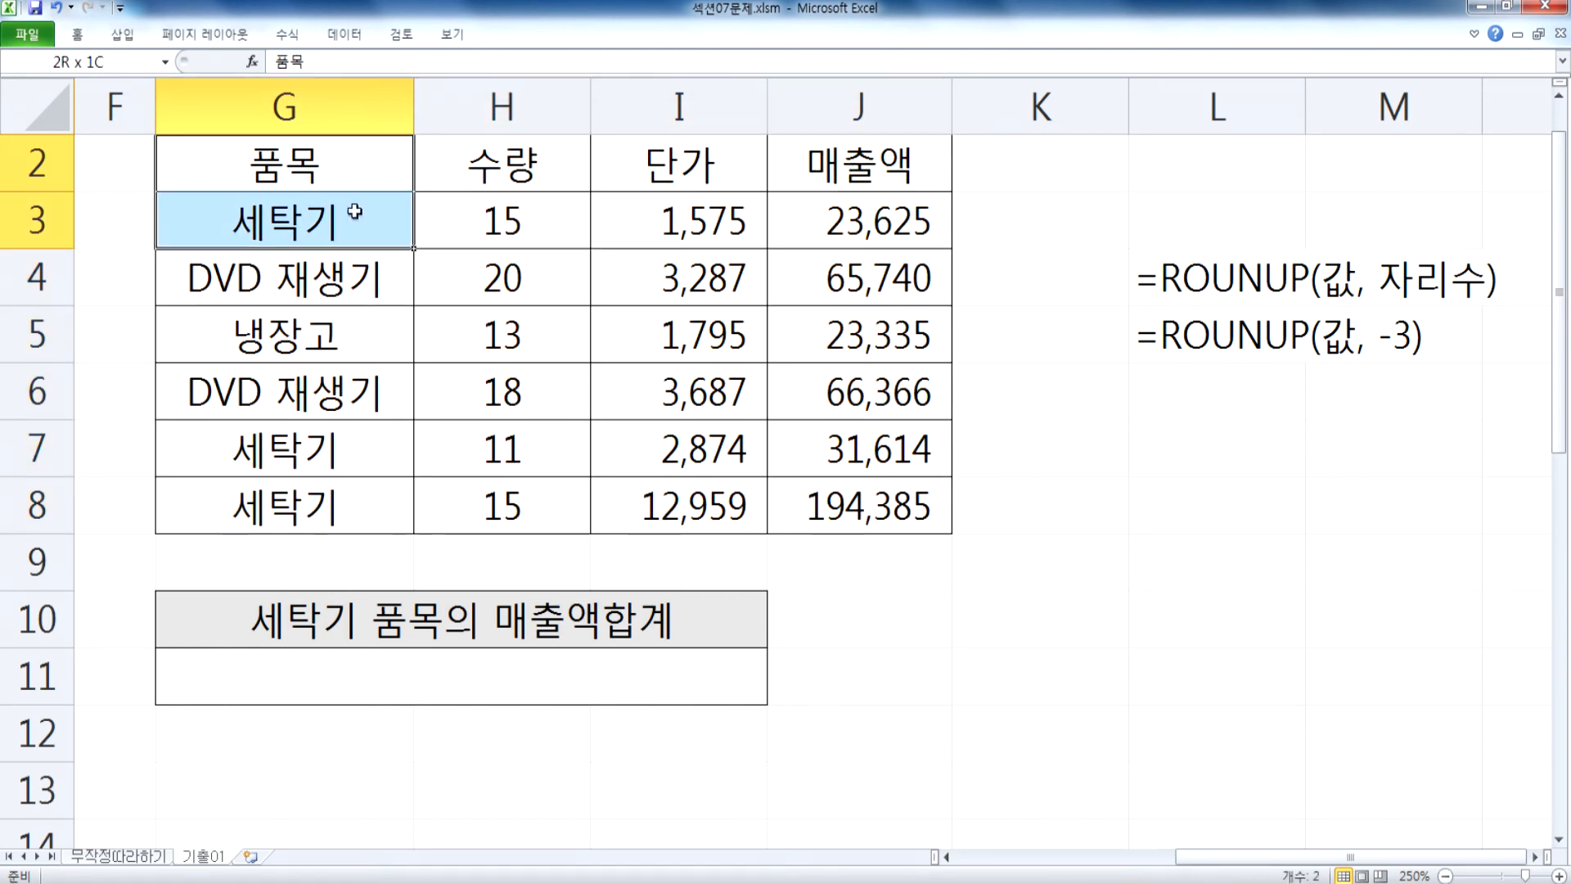
left_click(308, 676)
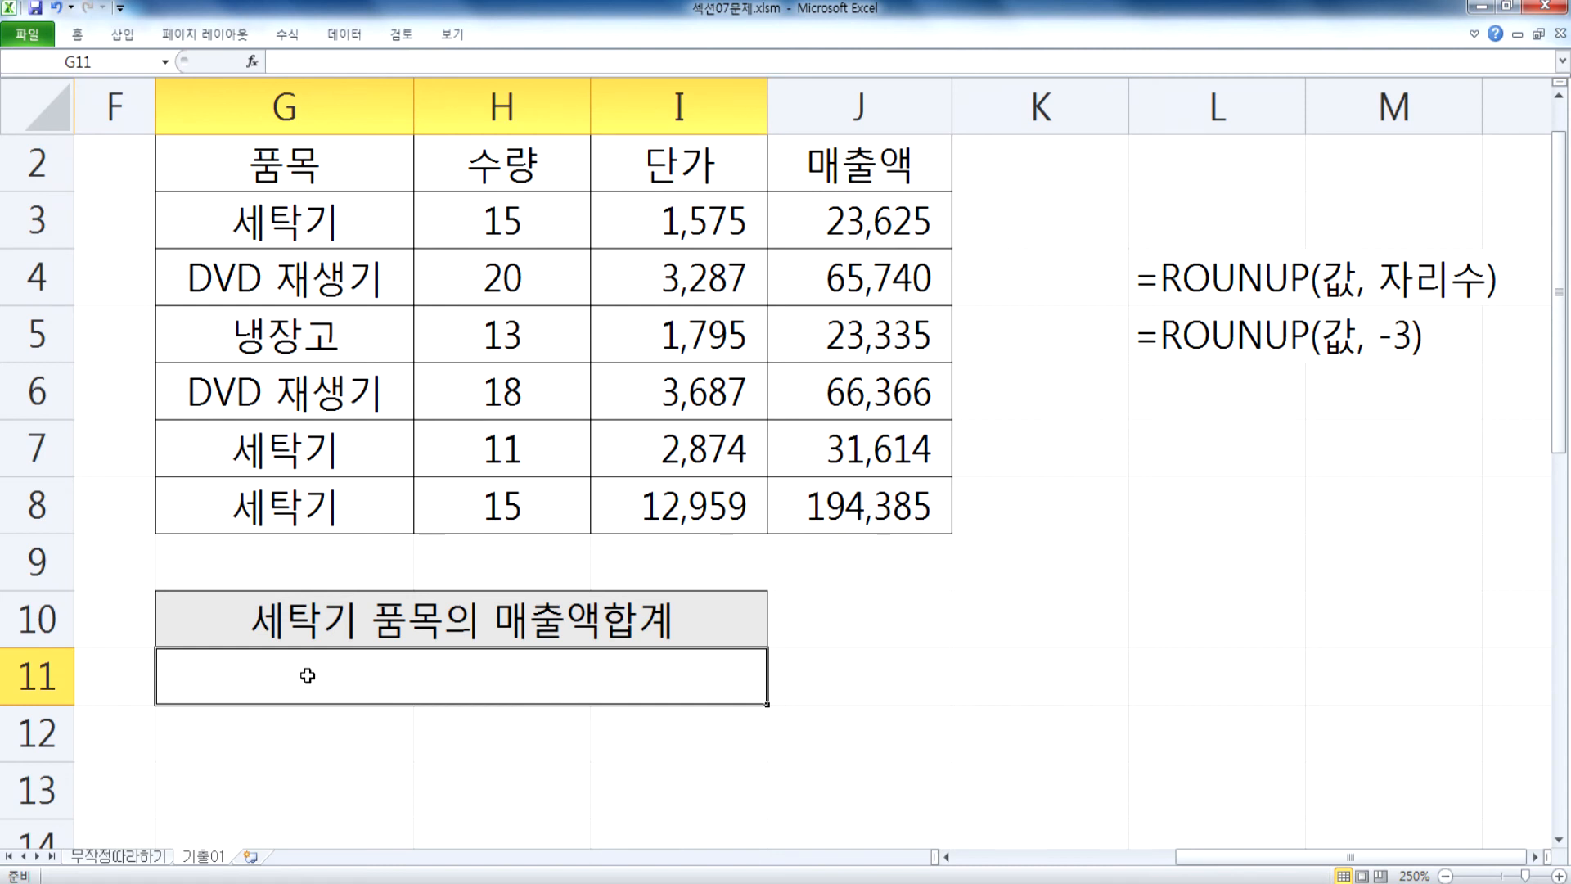
type("=개ㅕㅜㅇ")
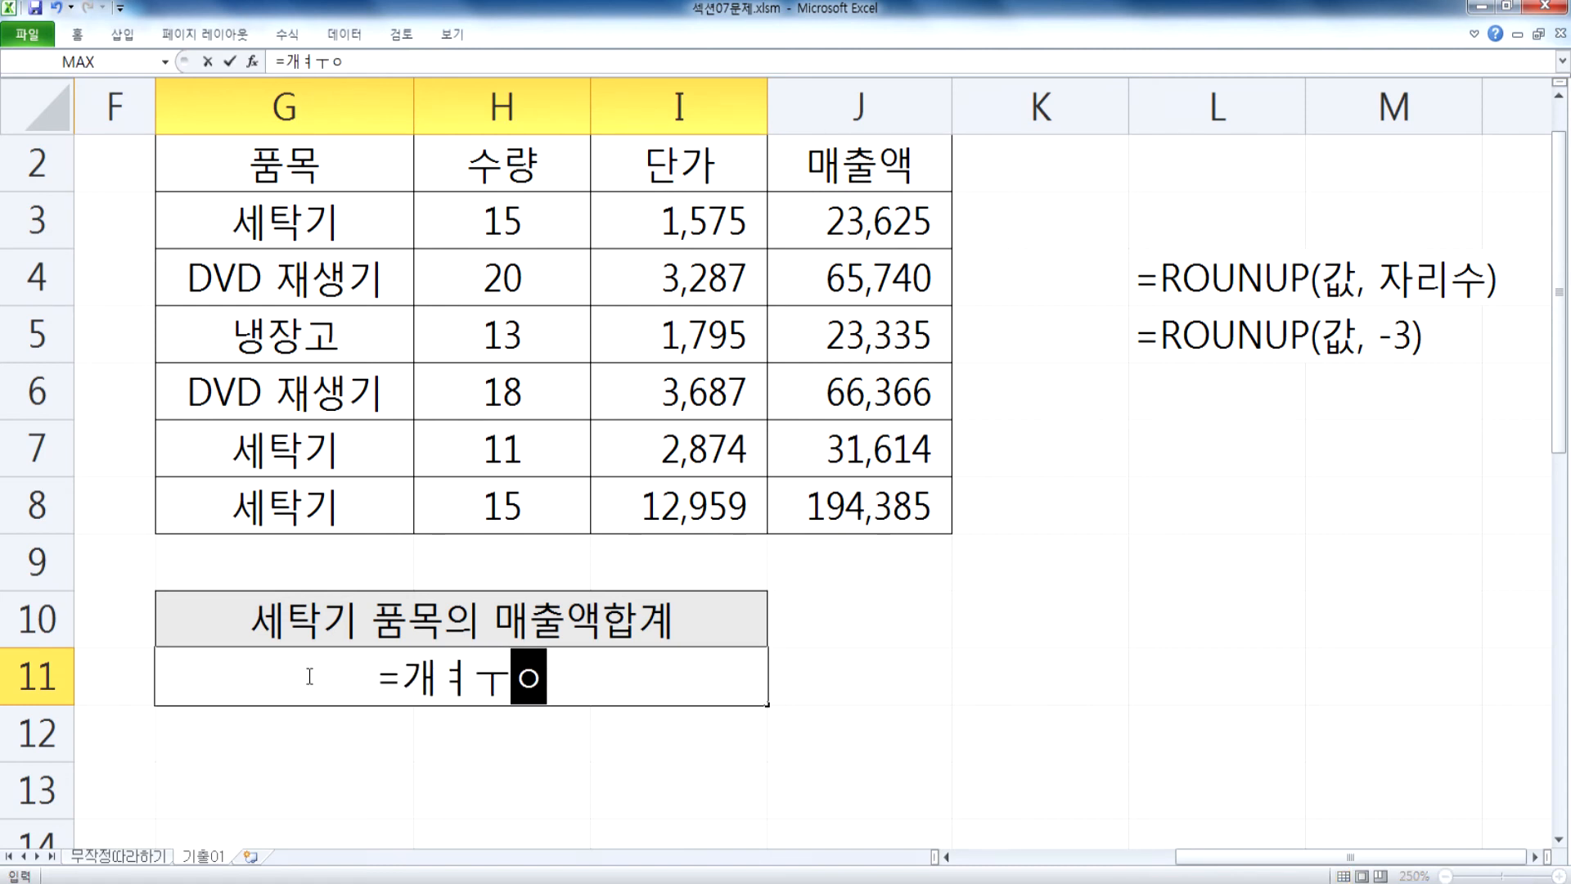
key("BackSpace")
key("BackSpace")
key("BackSpace")
key("BackSpace")
key("Hangul")
type("ROU")
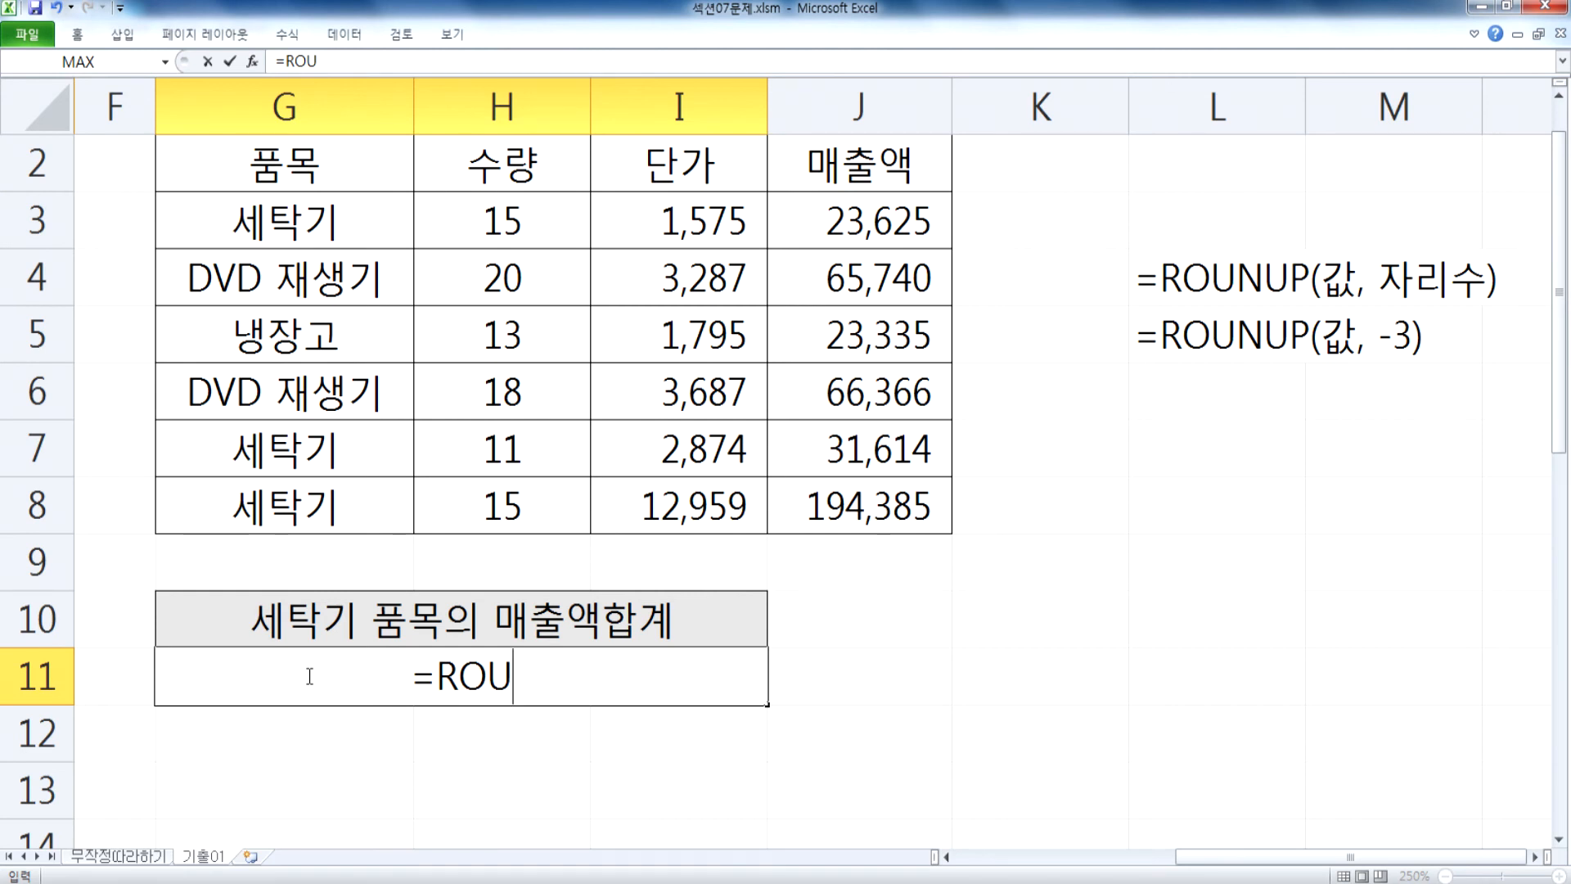
key("Escape")
Step: Start a ROUNDUP formula in G11 with a nested DSUM that uses the table G2:J8 as its database
type("=round")
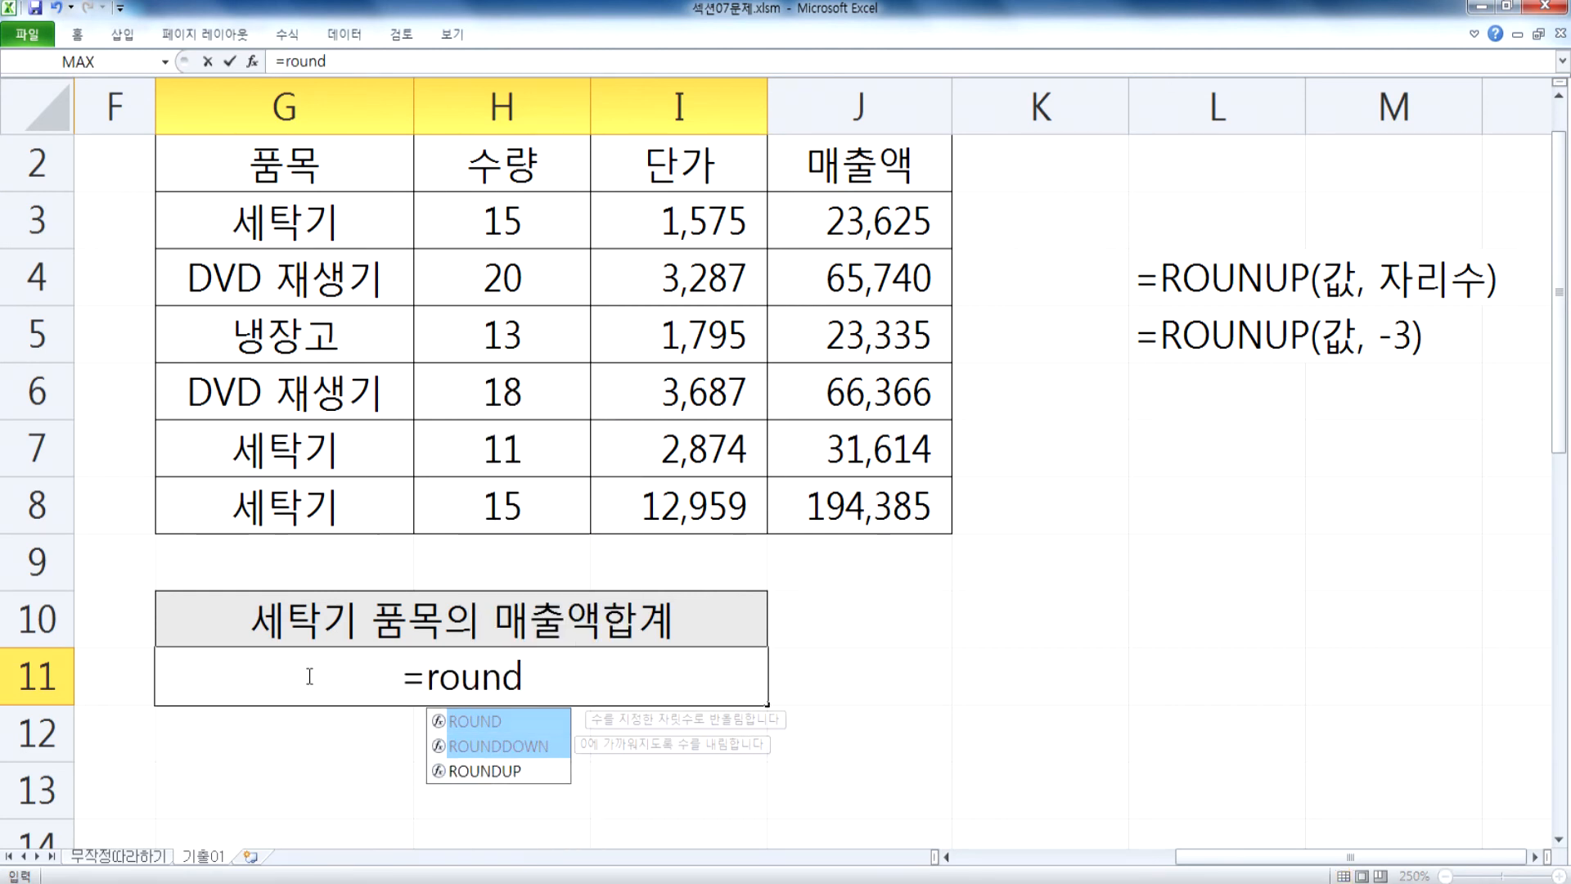
key("Down")
key("Tab")
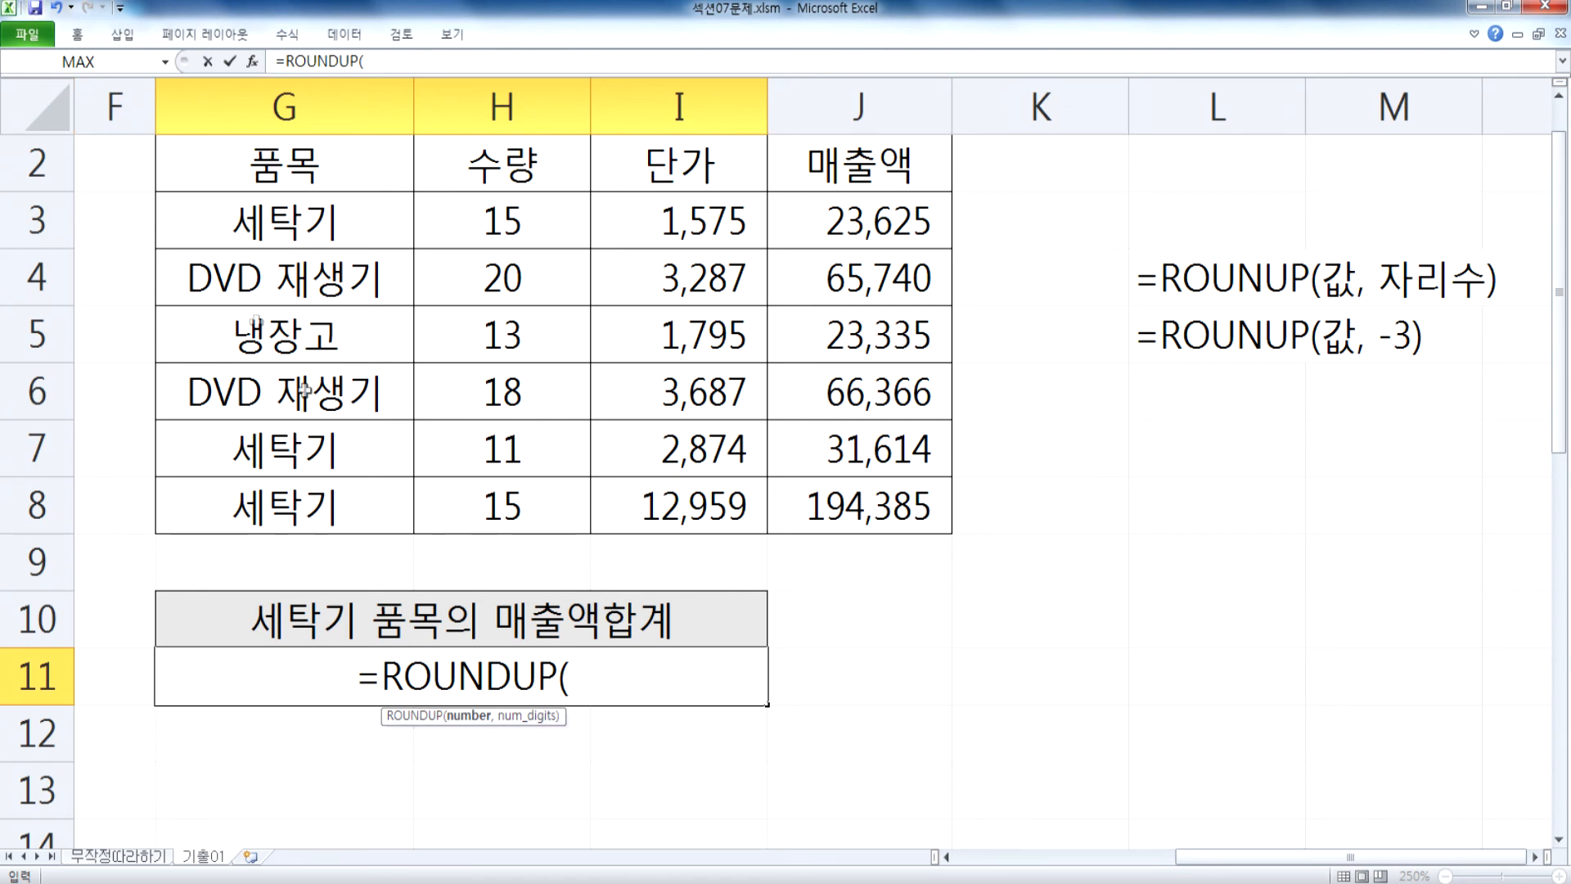
left_click_drag(315, 167, 770, 503)
type(",")
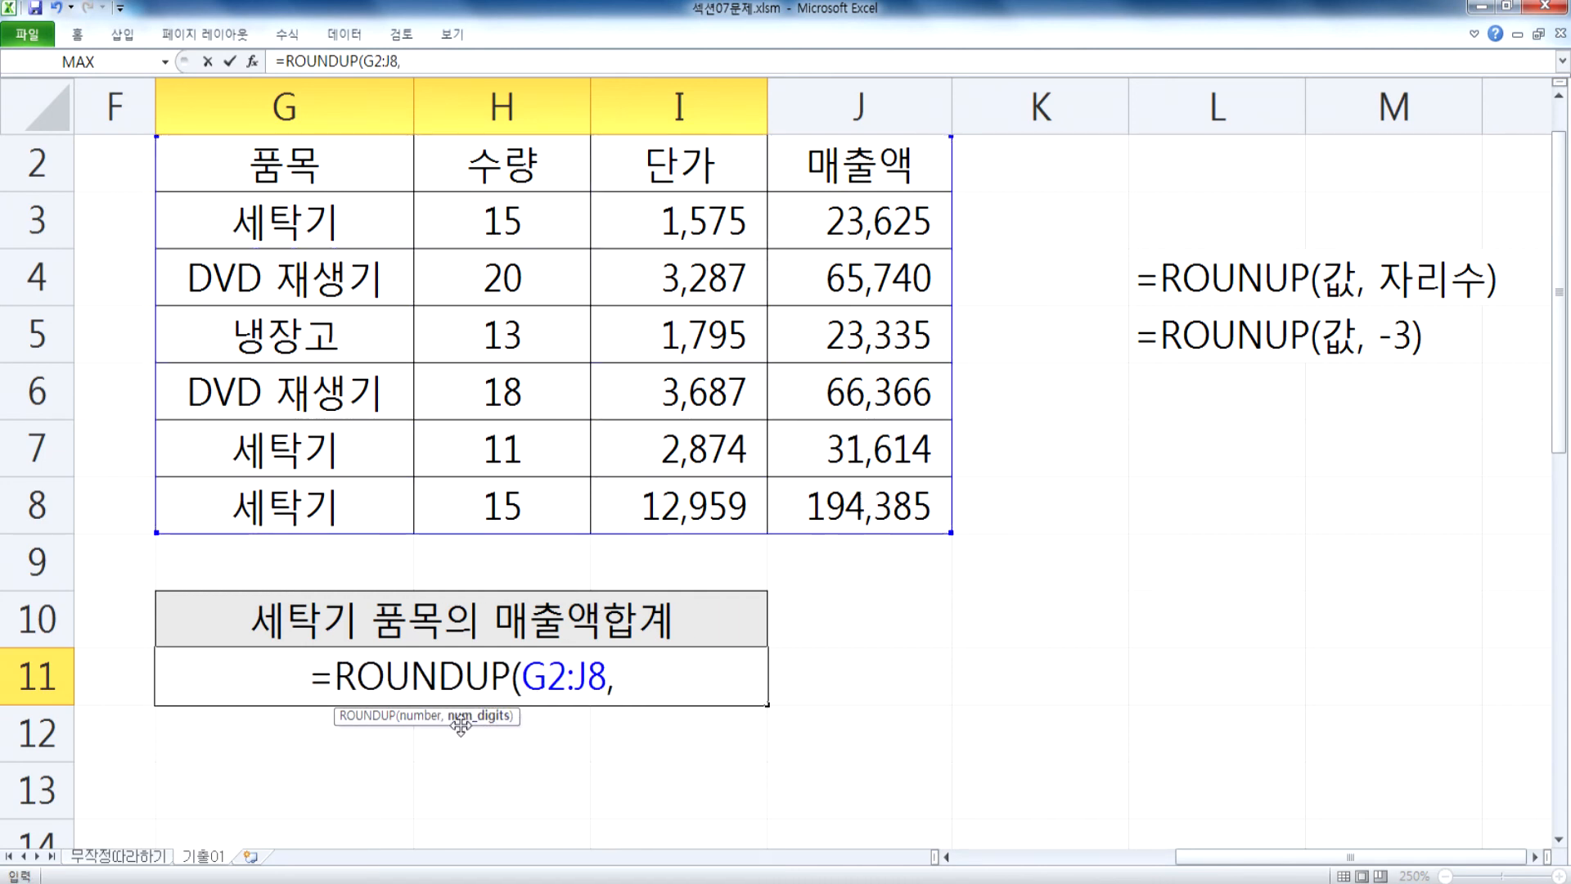
left_click(532, 673)
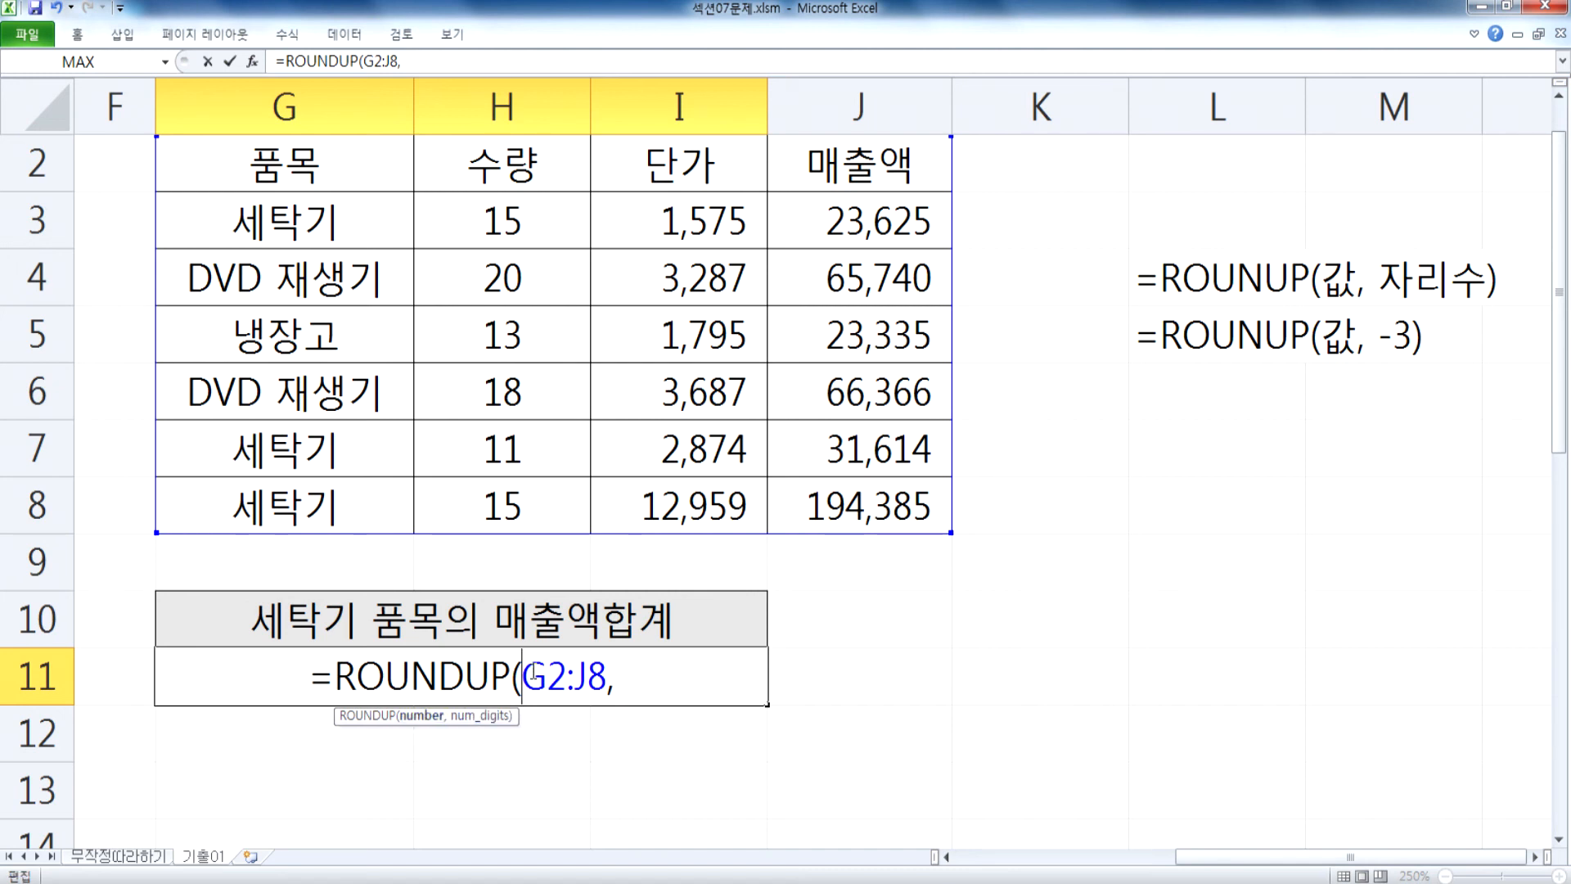
type("dsum(")
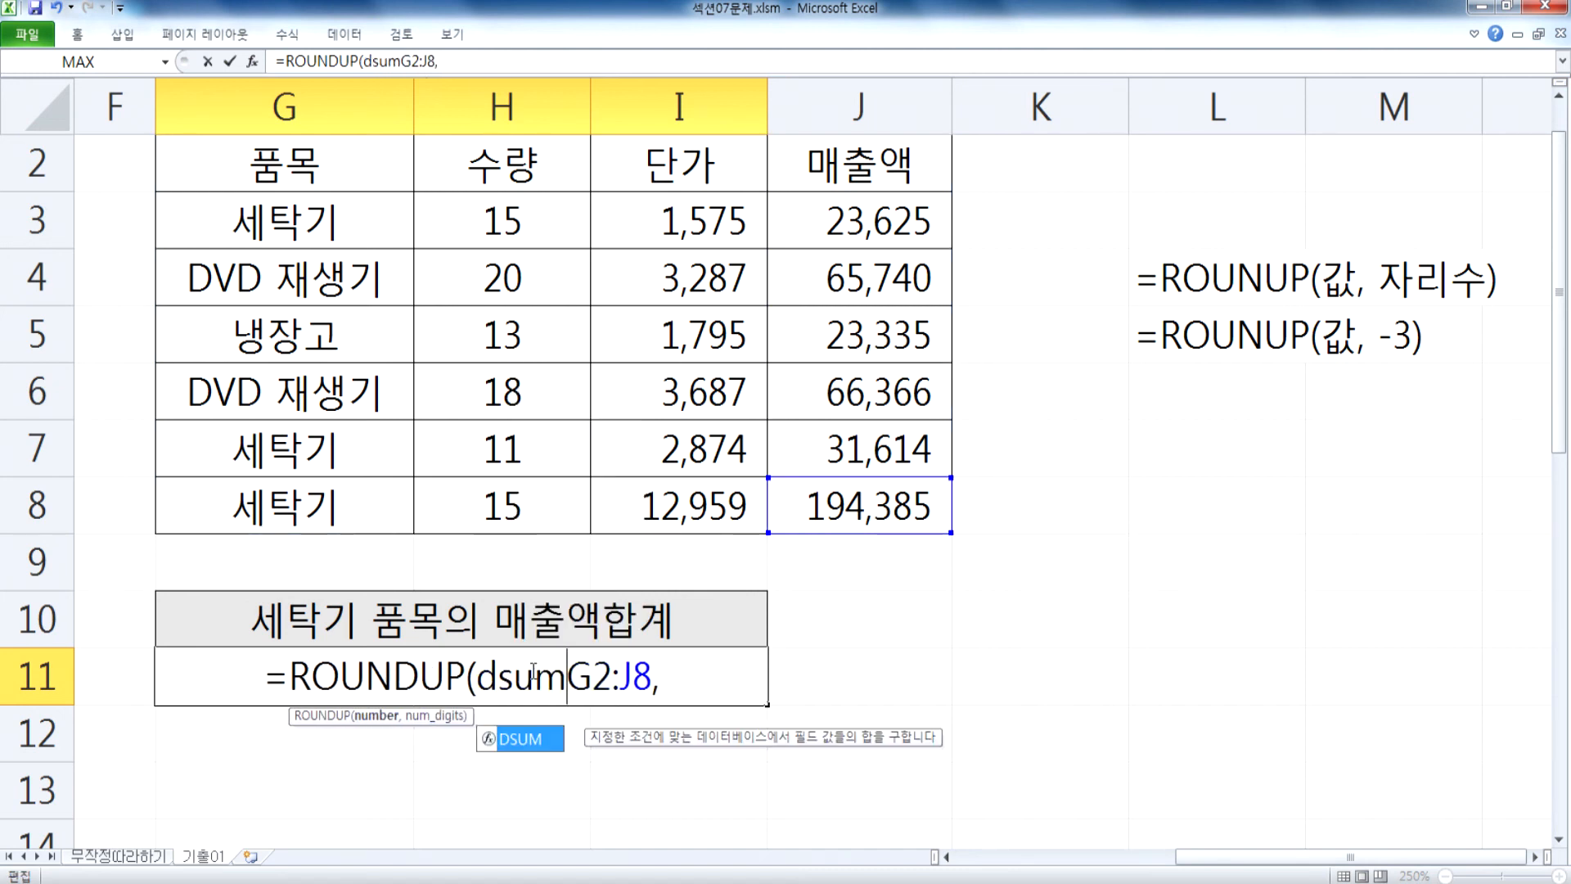
left_click(669, 681)
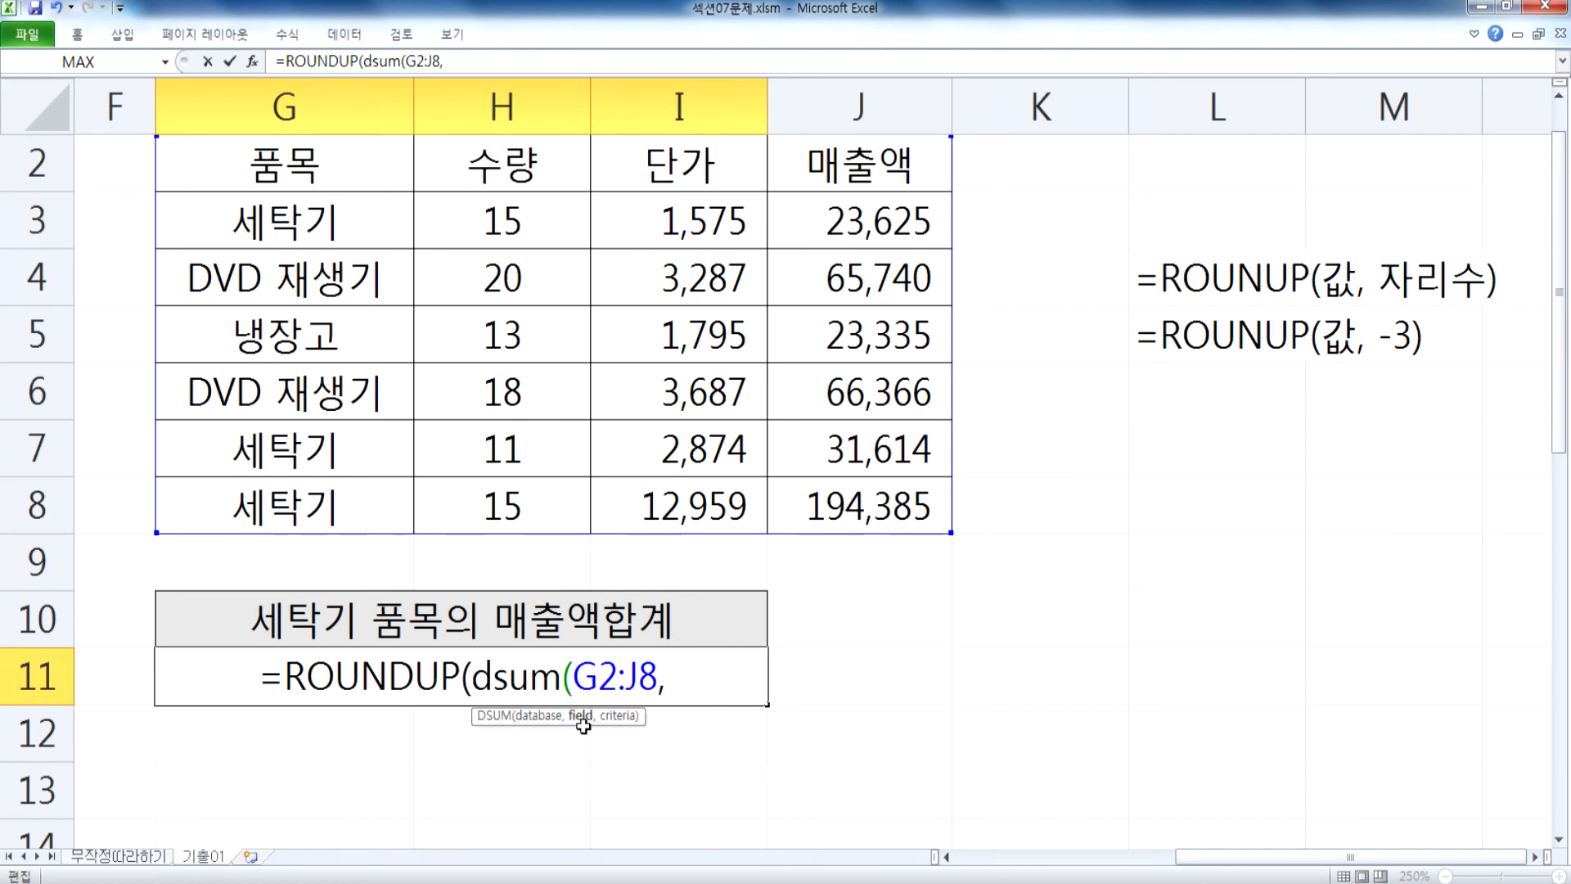
Step: Finish the G11 formula with DSUM field J2, criteria G2:G3 and -3 as the ROUNDUP digits argument
left_click(889, 168)
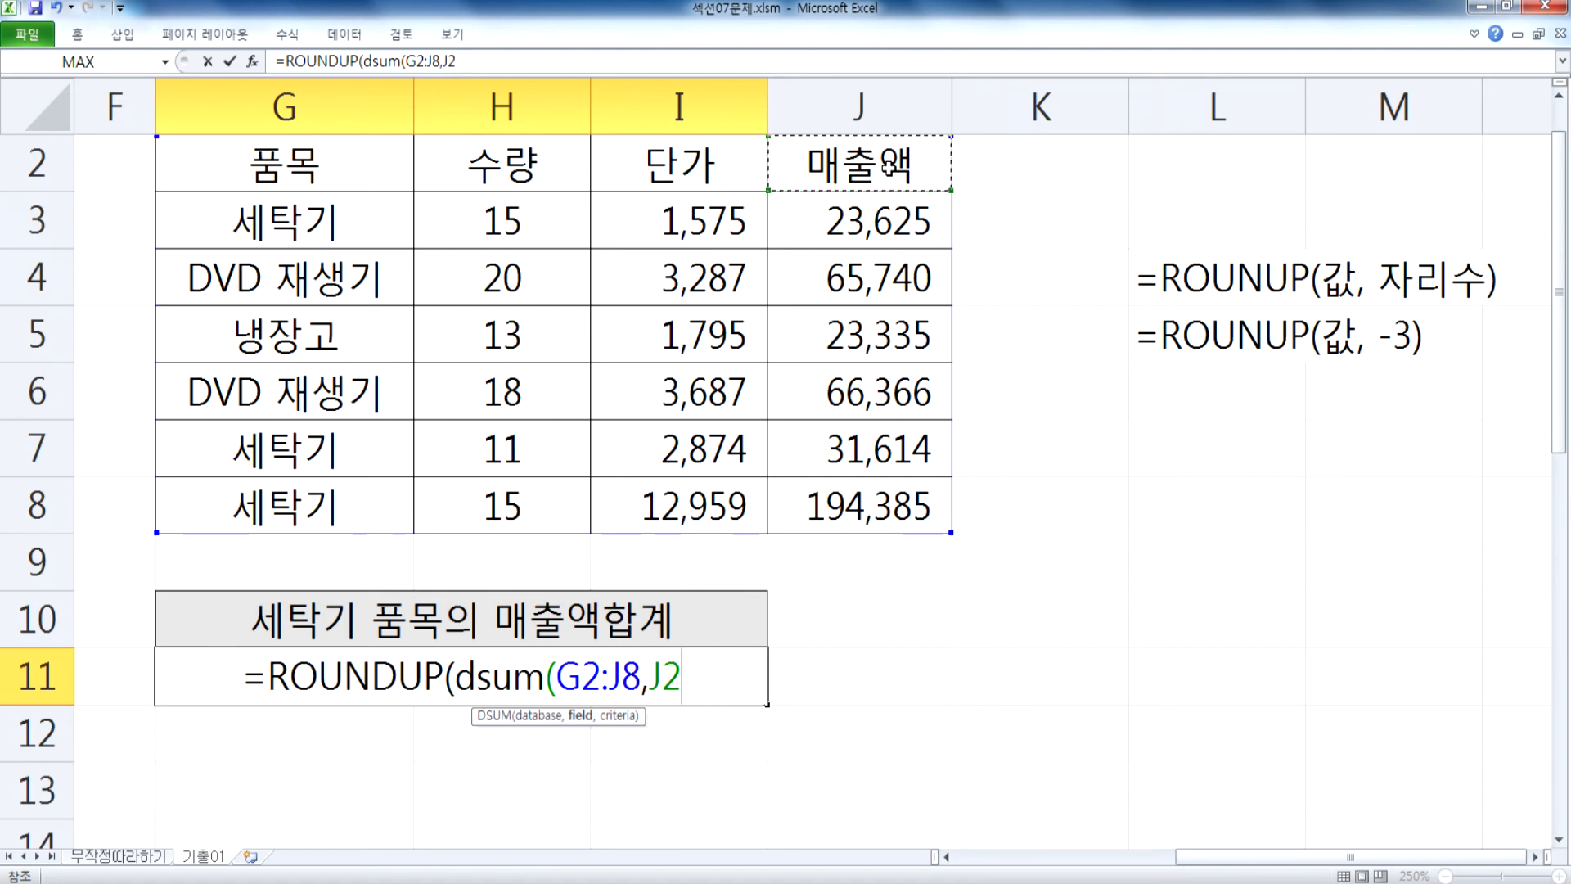
type(",")
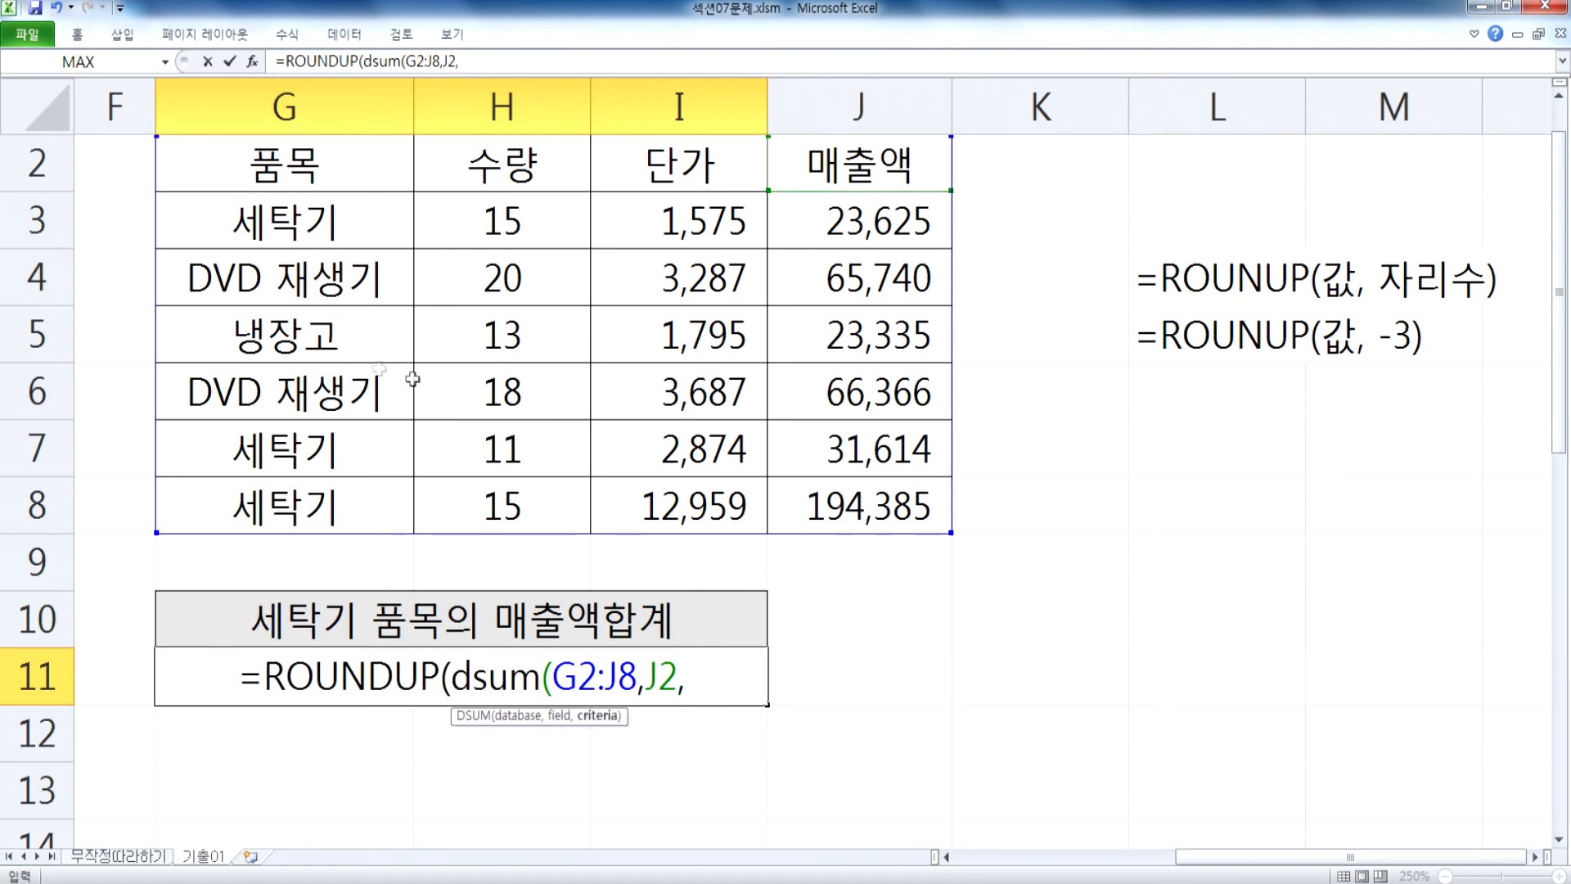
left_click_drag(330, 174, 331, 204)
type("),")
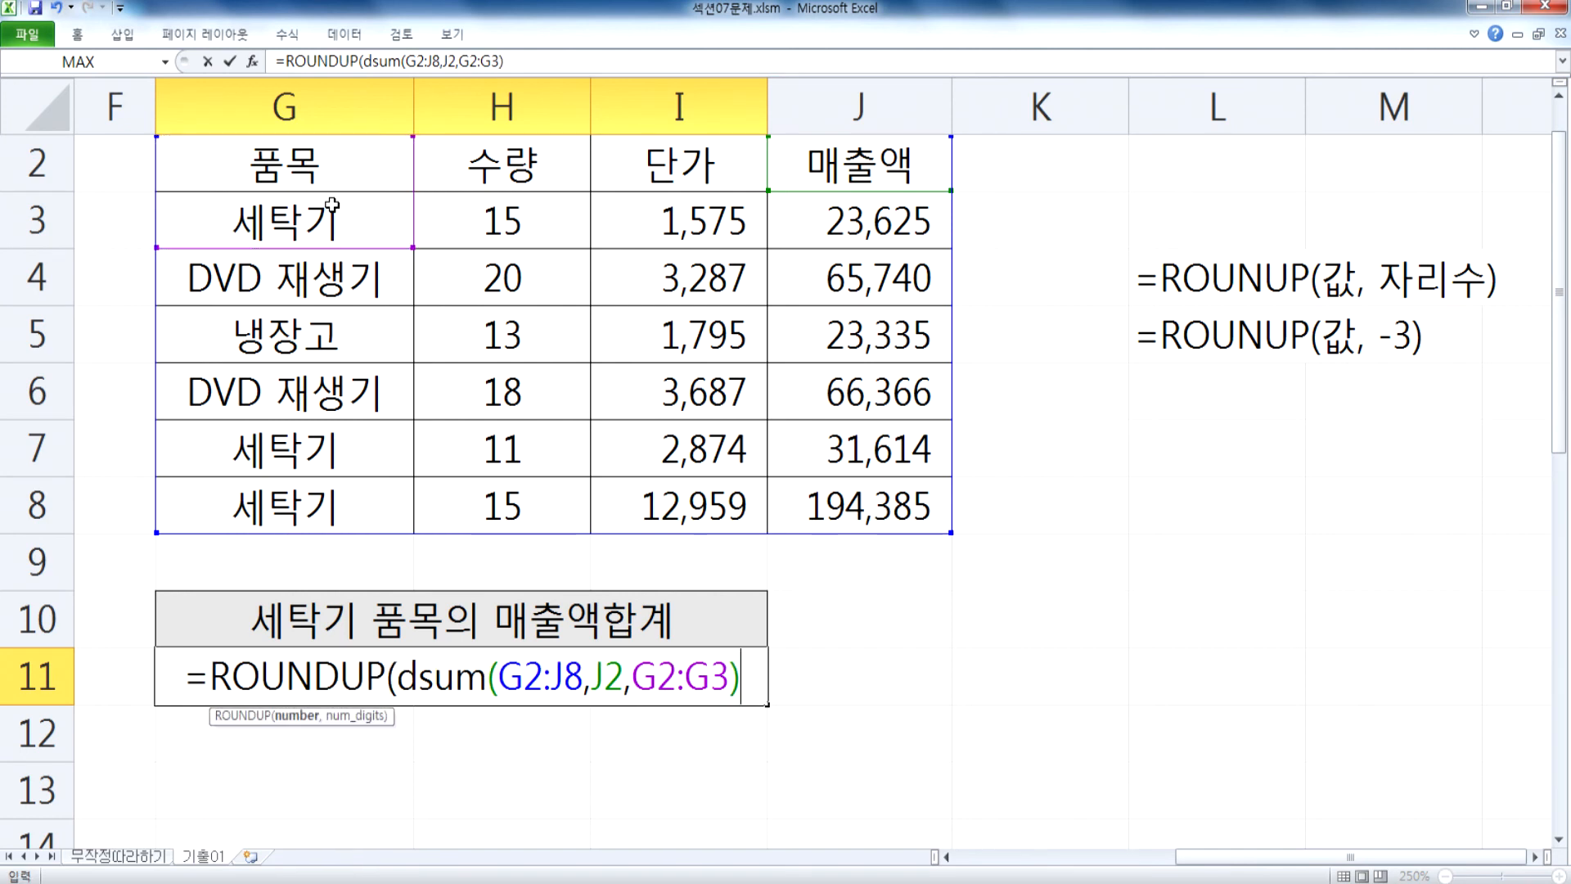
type("-")
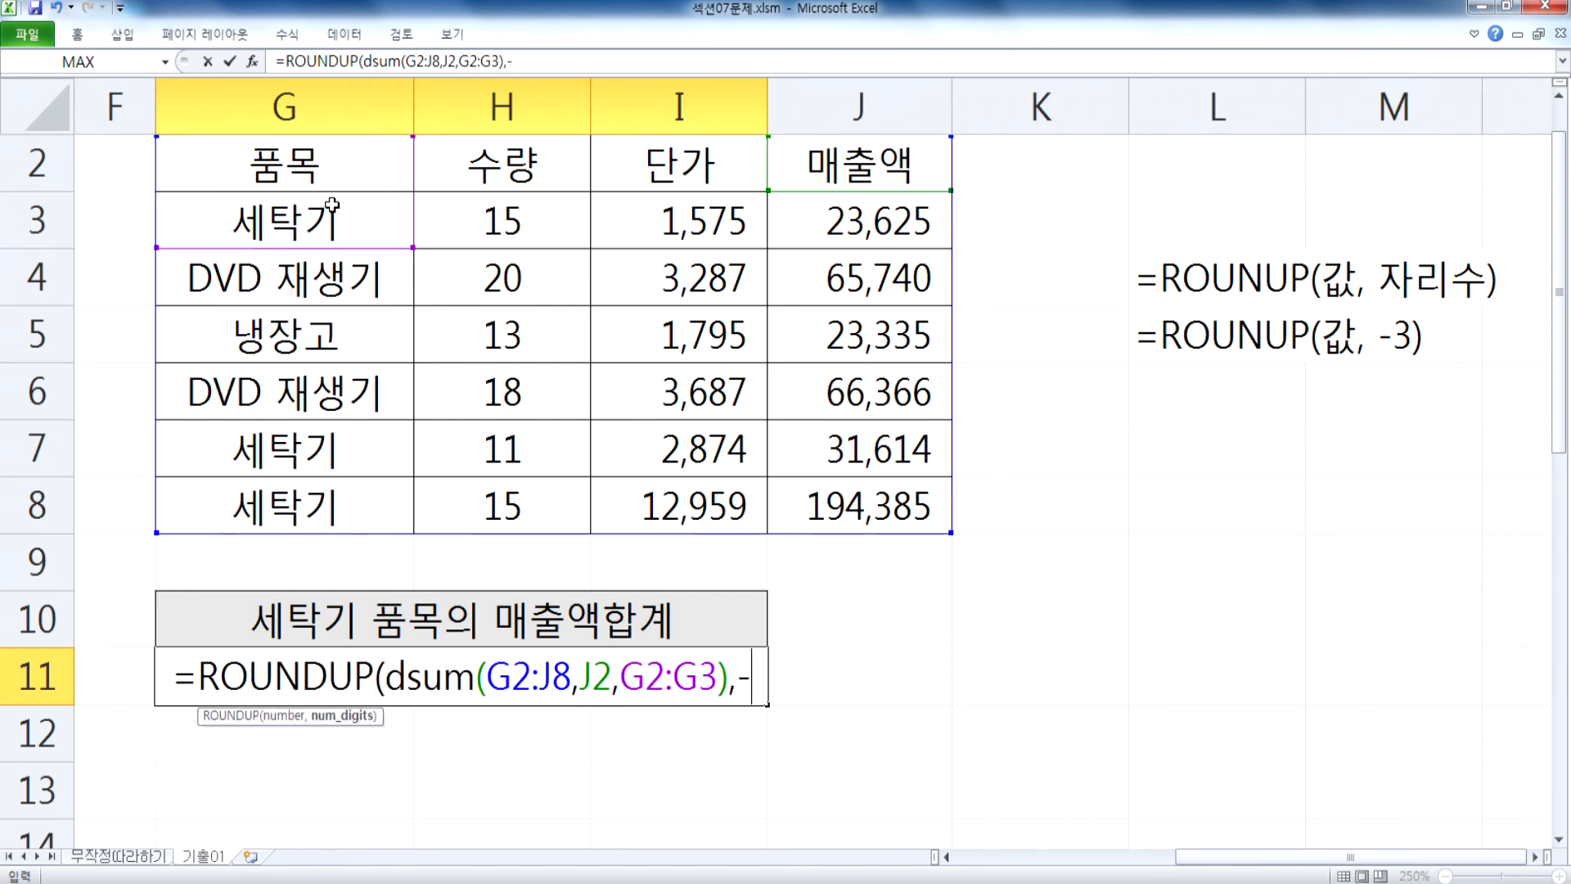
type("3)")
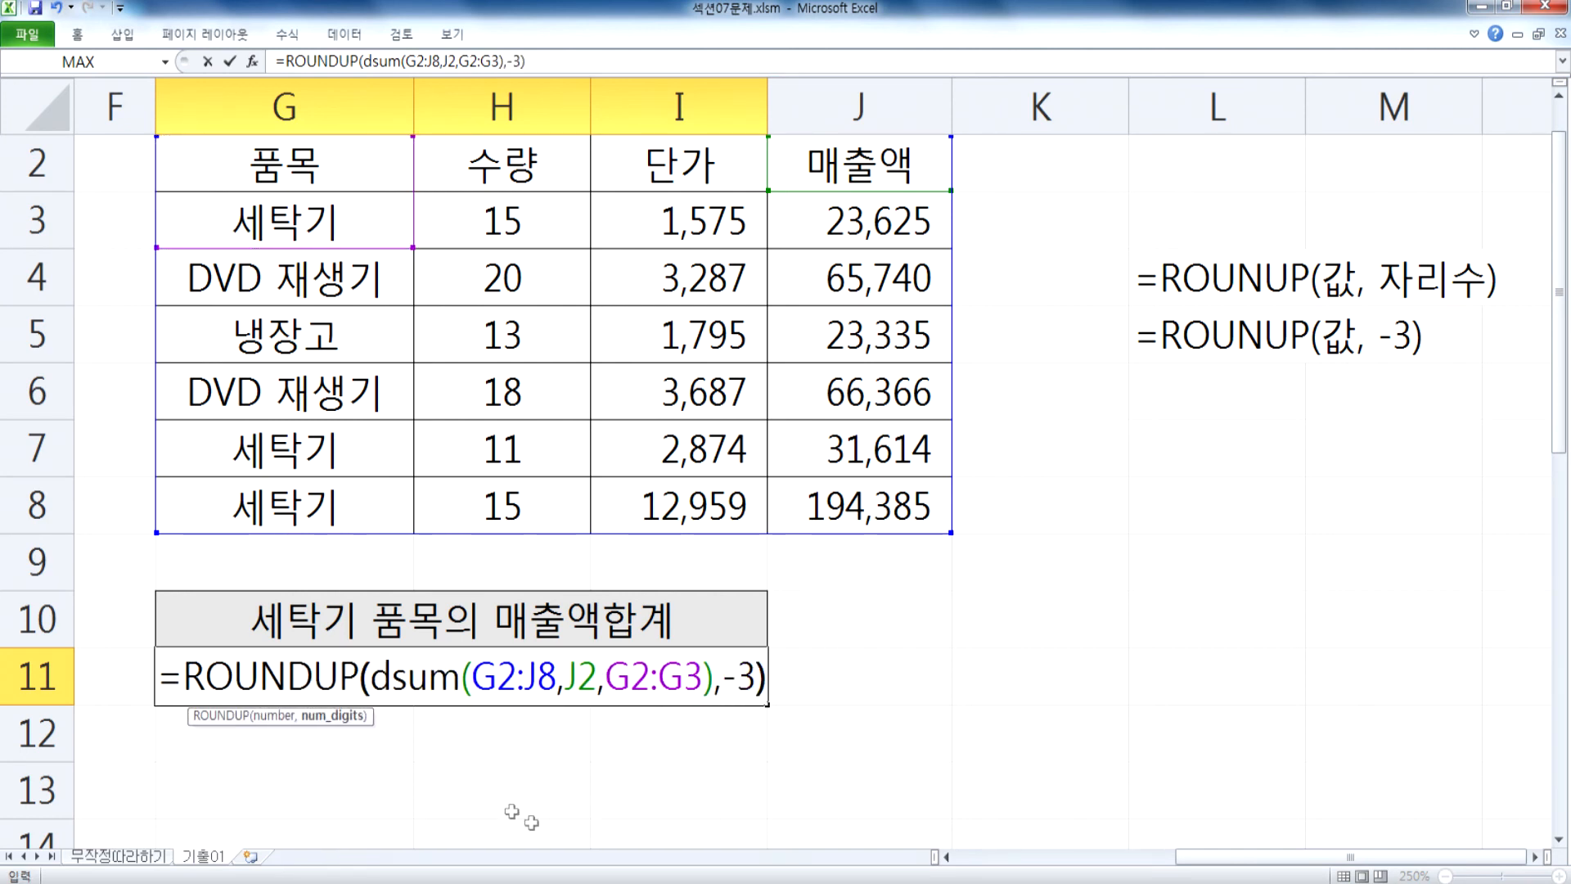
left_click_drag(372, 677, 476, 678)
key("Return")
Step: Review the ROUNDUP and DSUM arguments of the formula in G11
left_click(557, 677)
double_click(415, 686)
scroll(547, 700, "down", 2)
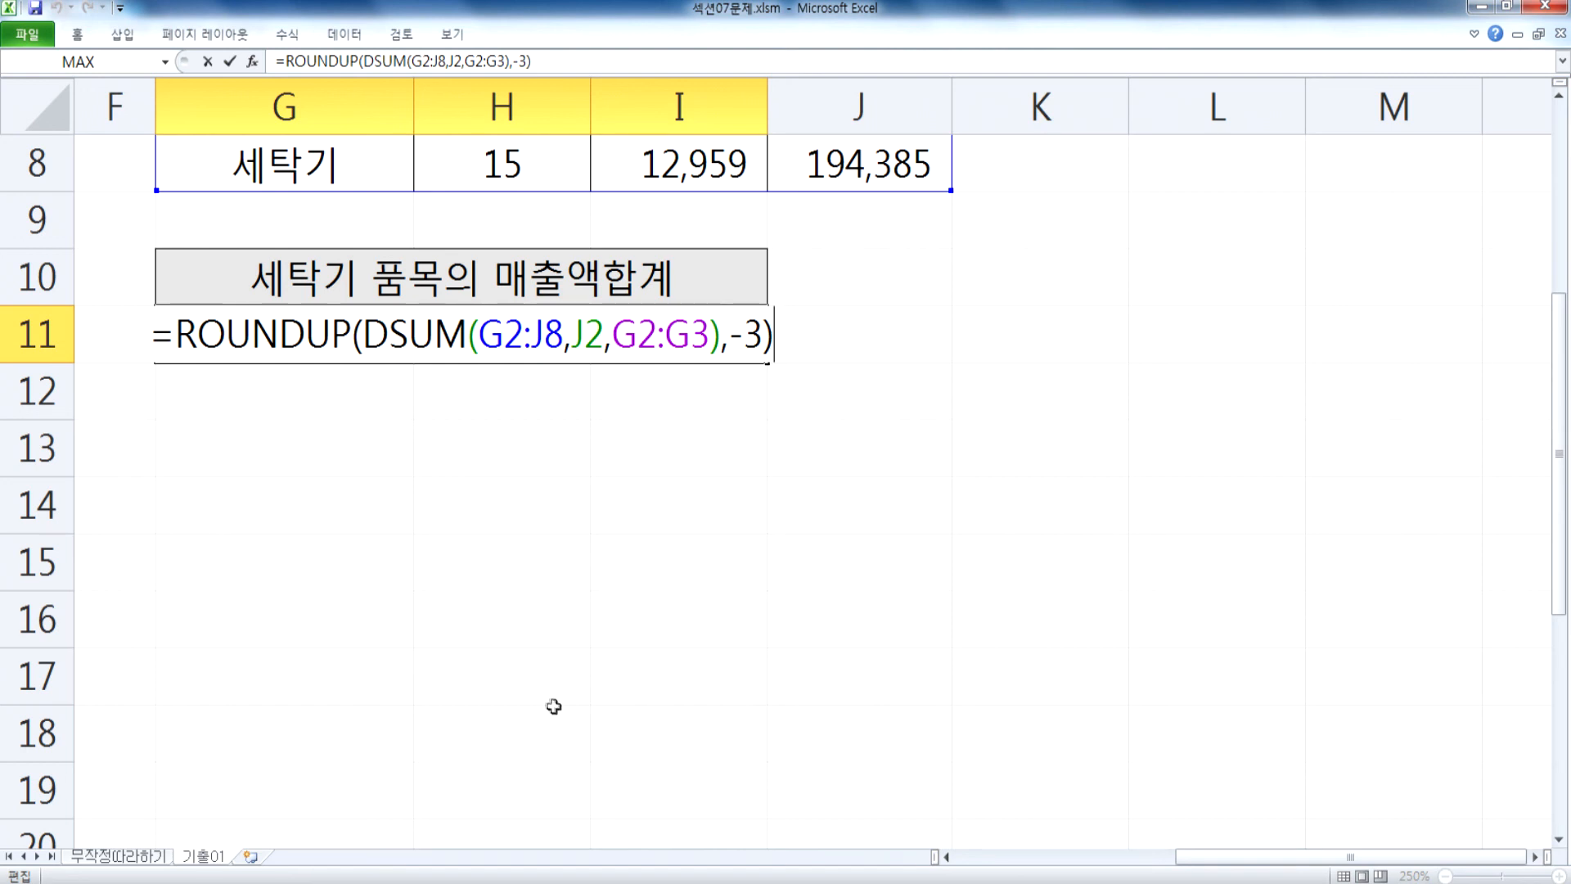
scroll(557, 725, "up", 1)
key("ctrl+Return")
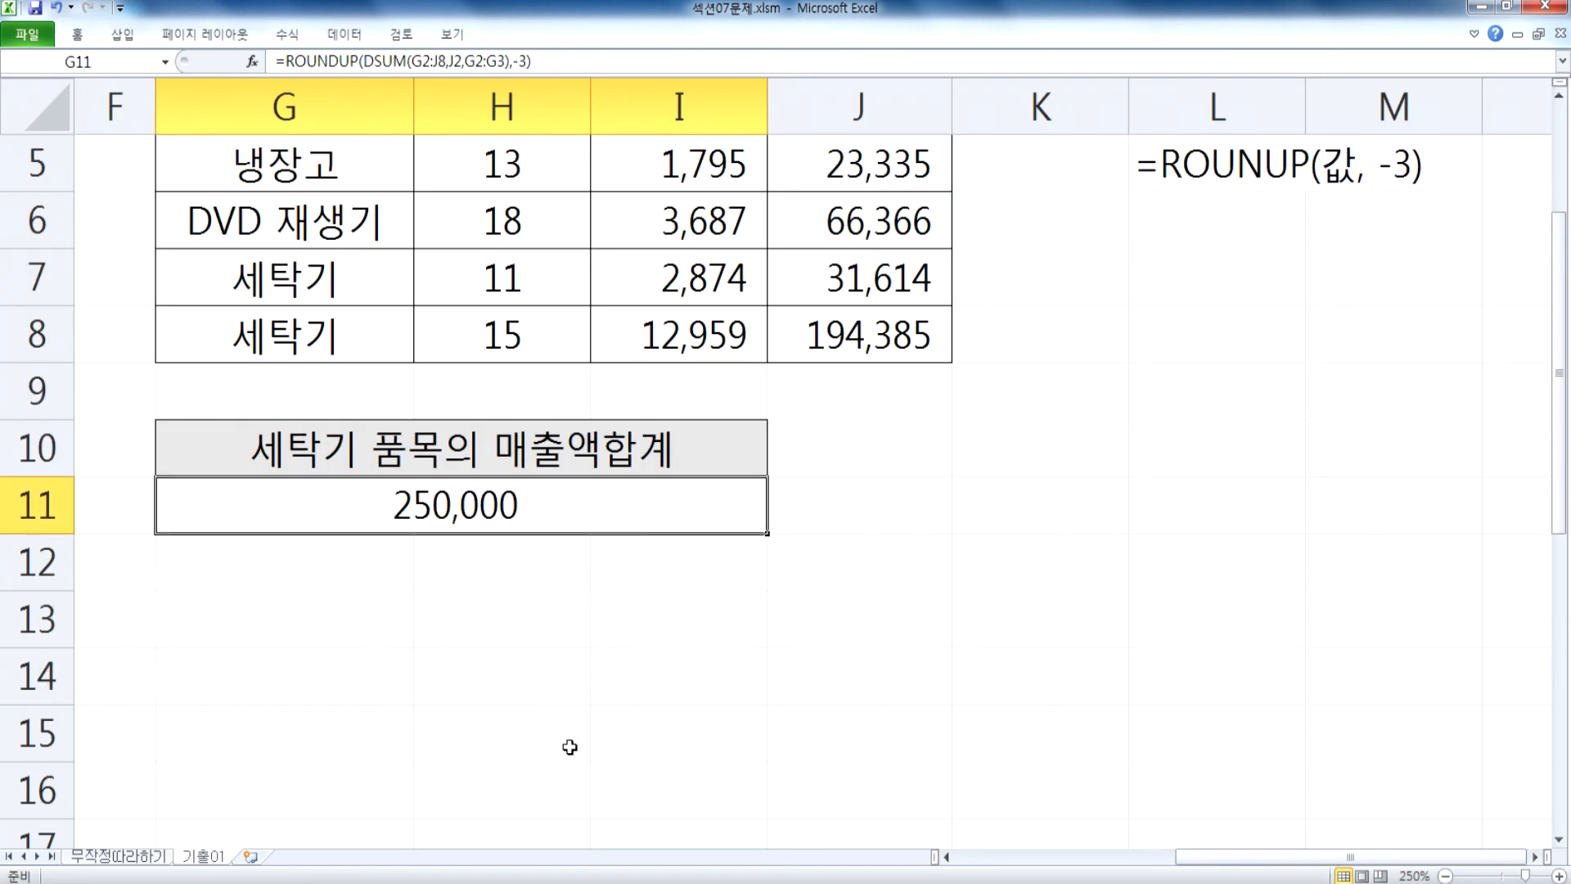
scroll(561, 685, "up", 1)
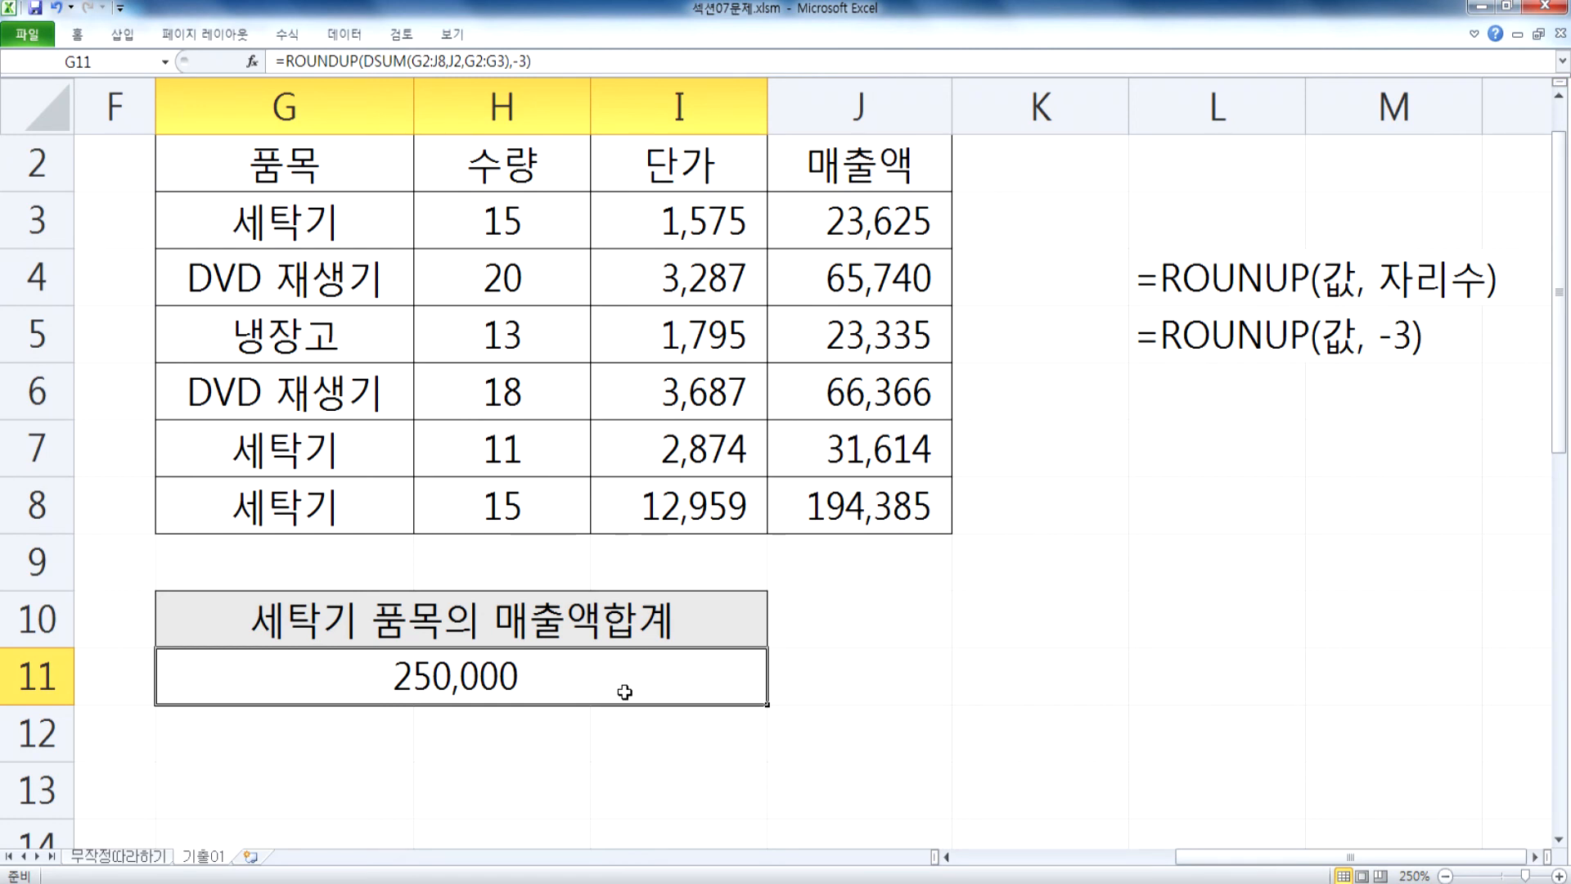
Step: Examine the [표3] 신입생 입학성적 table, its 학과 cells C11:C12 and the 평균차, 최대값 and 최소값 cells below it
key("Home")
scroll(629, 768, "down", 3)
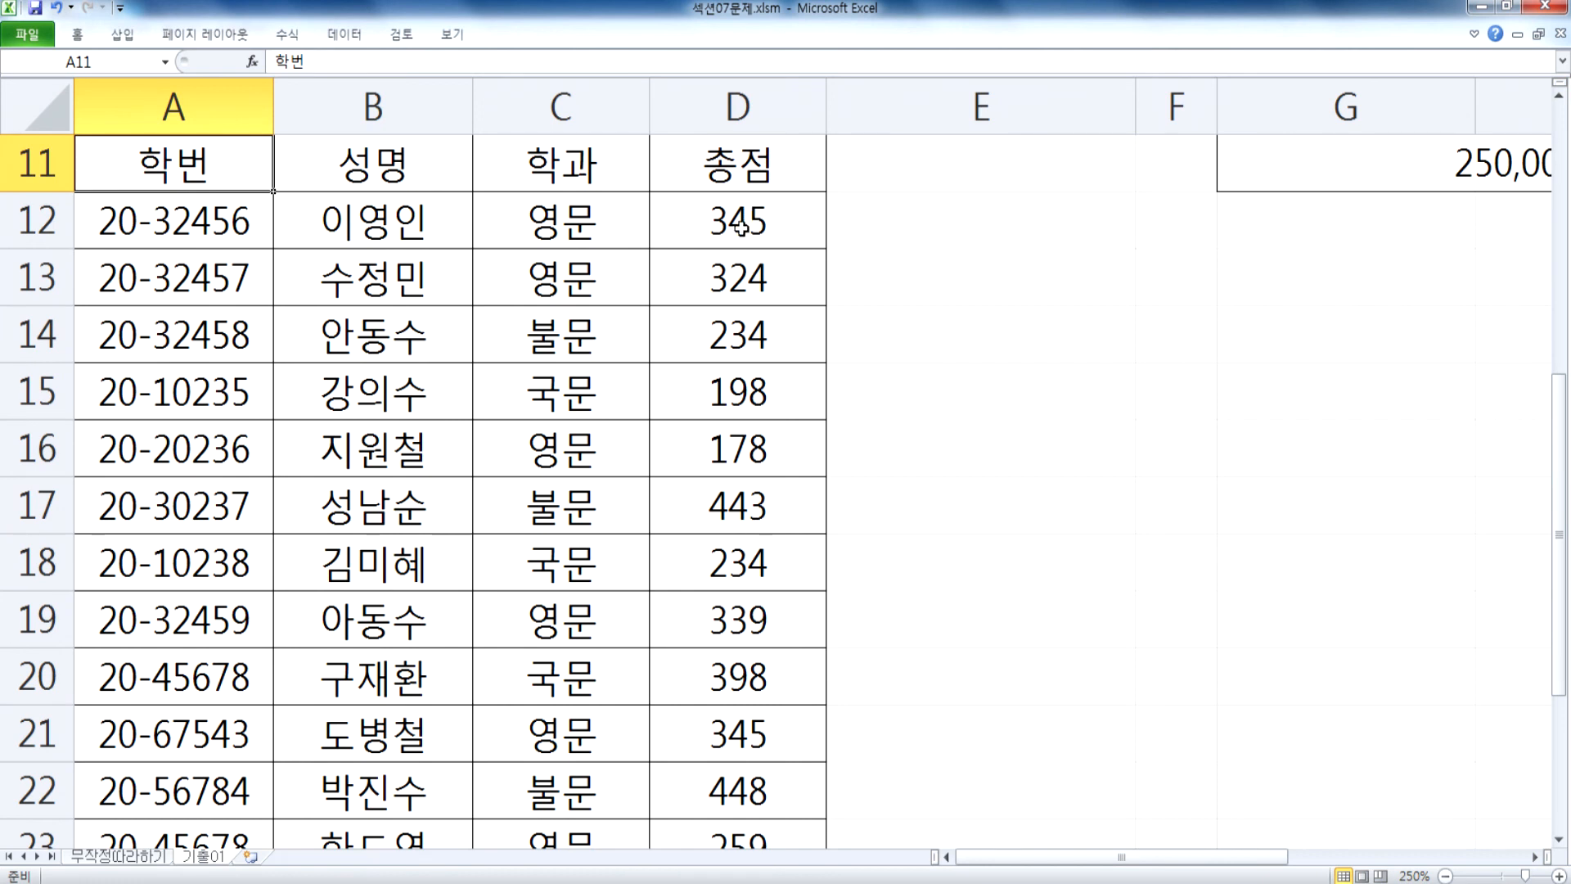
scroll(514, 498, "up", 1)
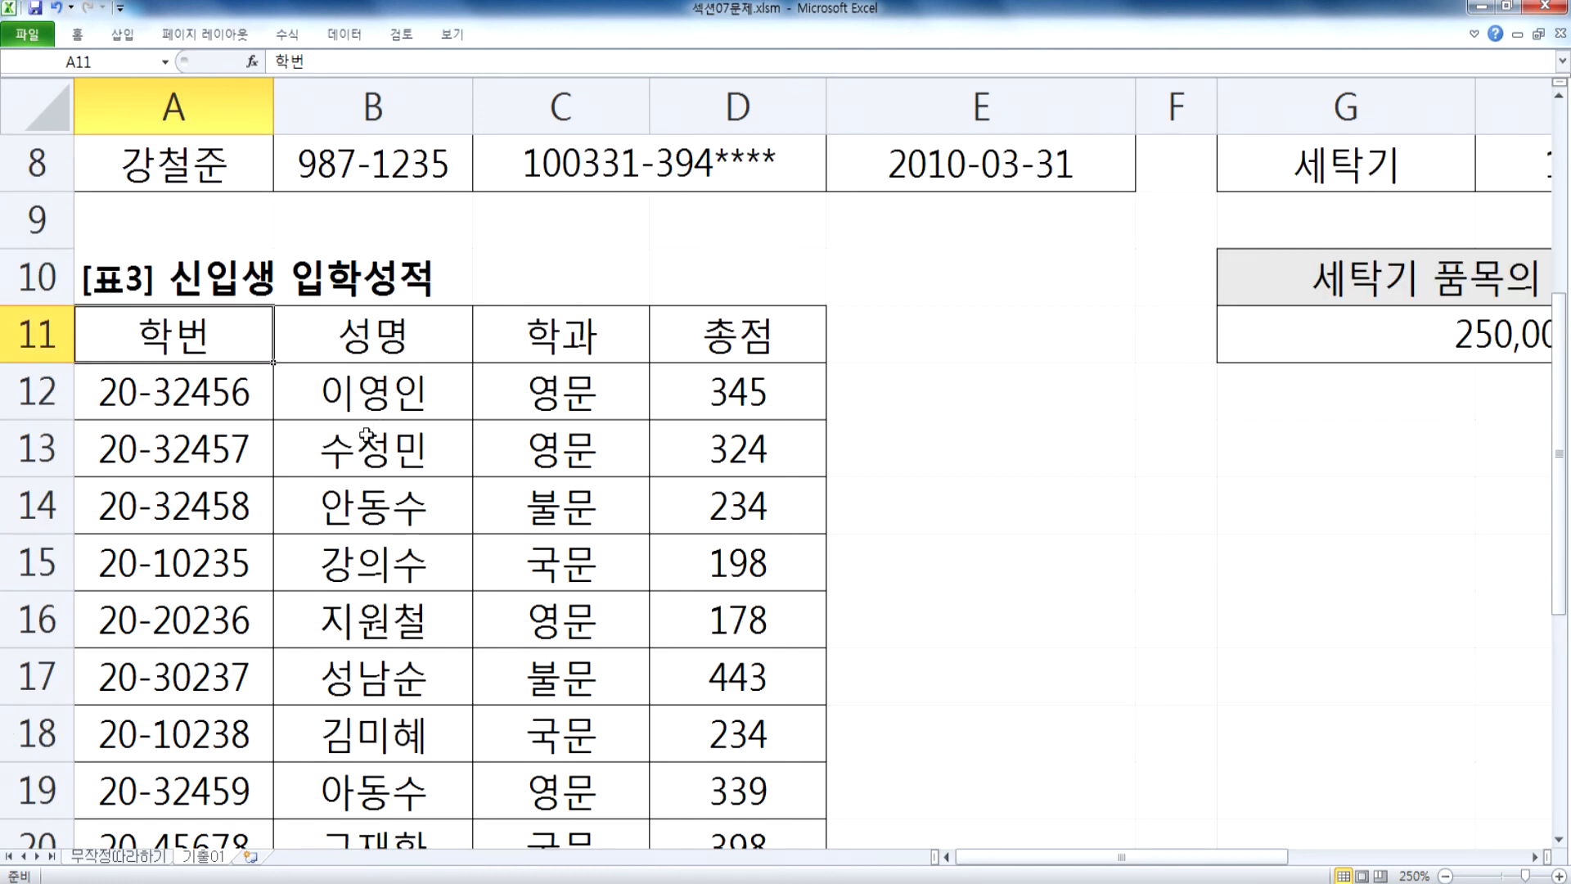
left_click_drag(534, 350, 544, 382)
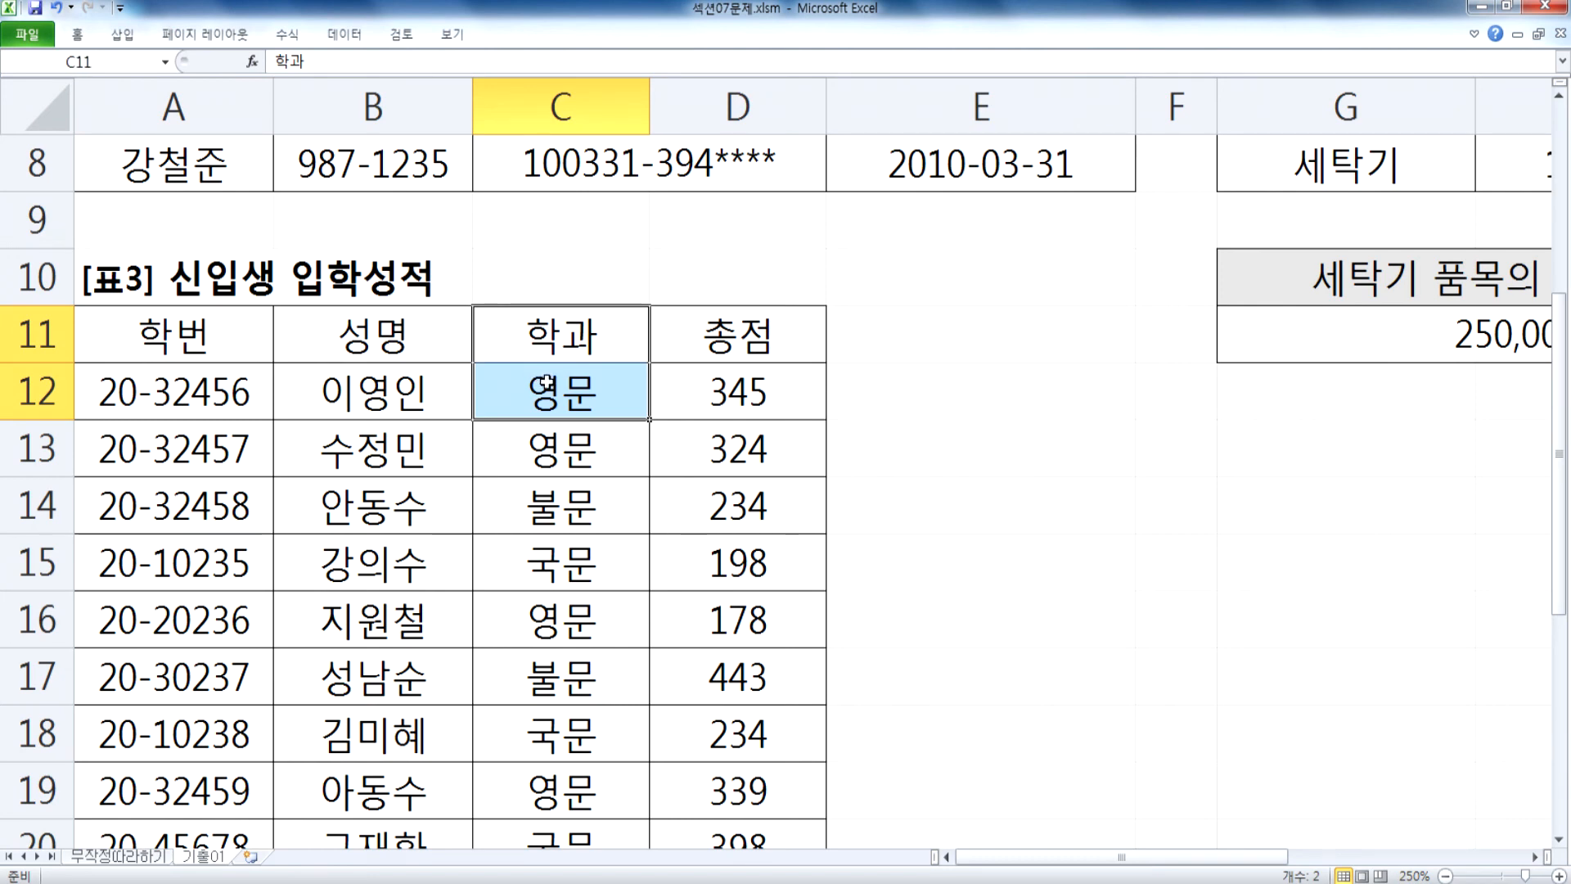
scroll(548, 388, "down", 4)
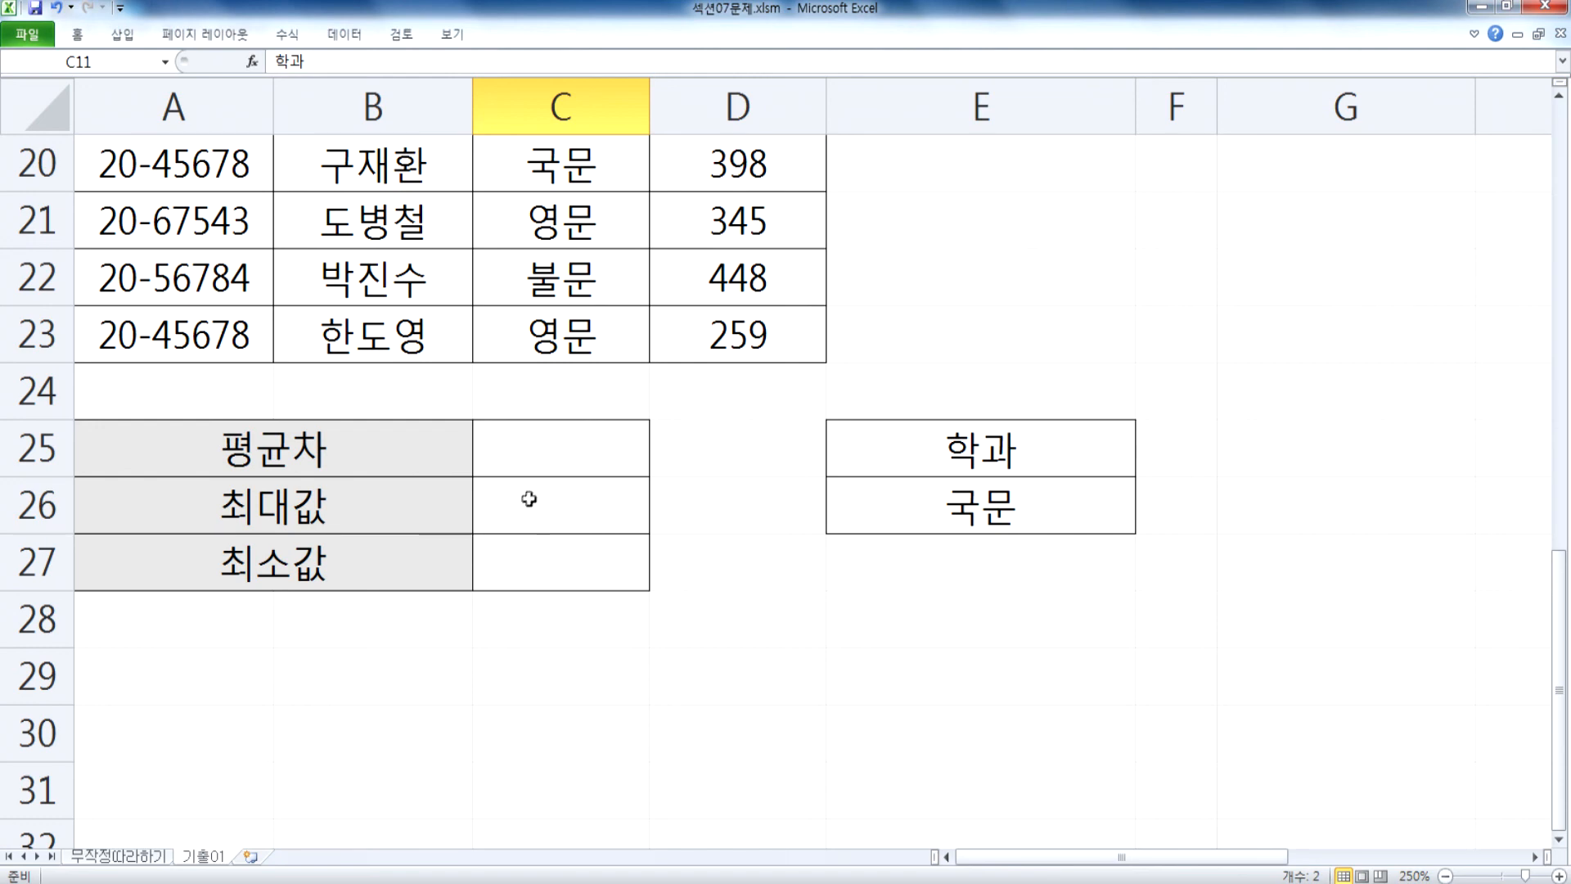
scroll(529, 499, "up", 3)
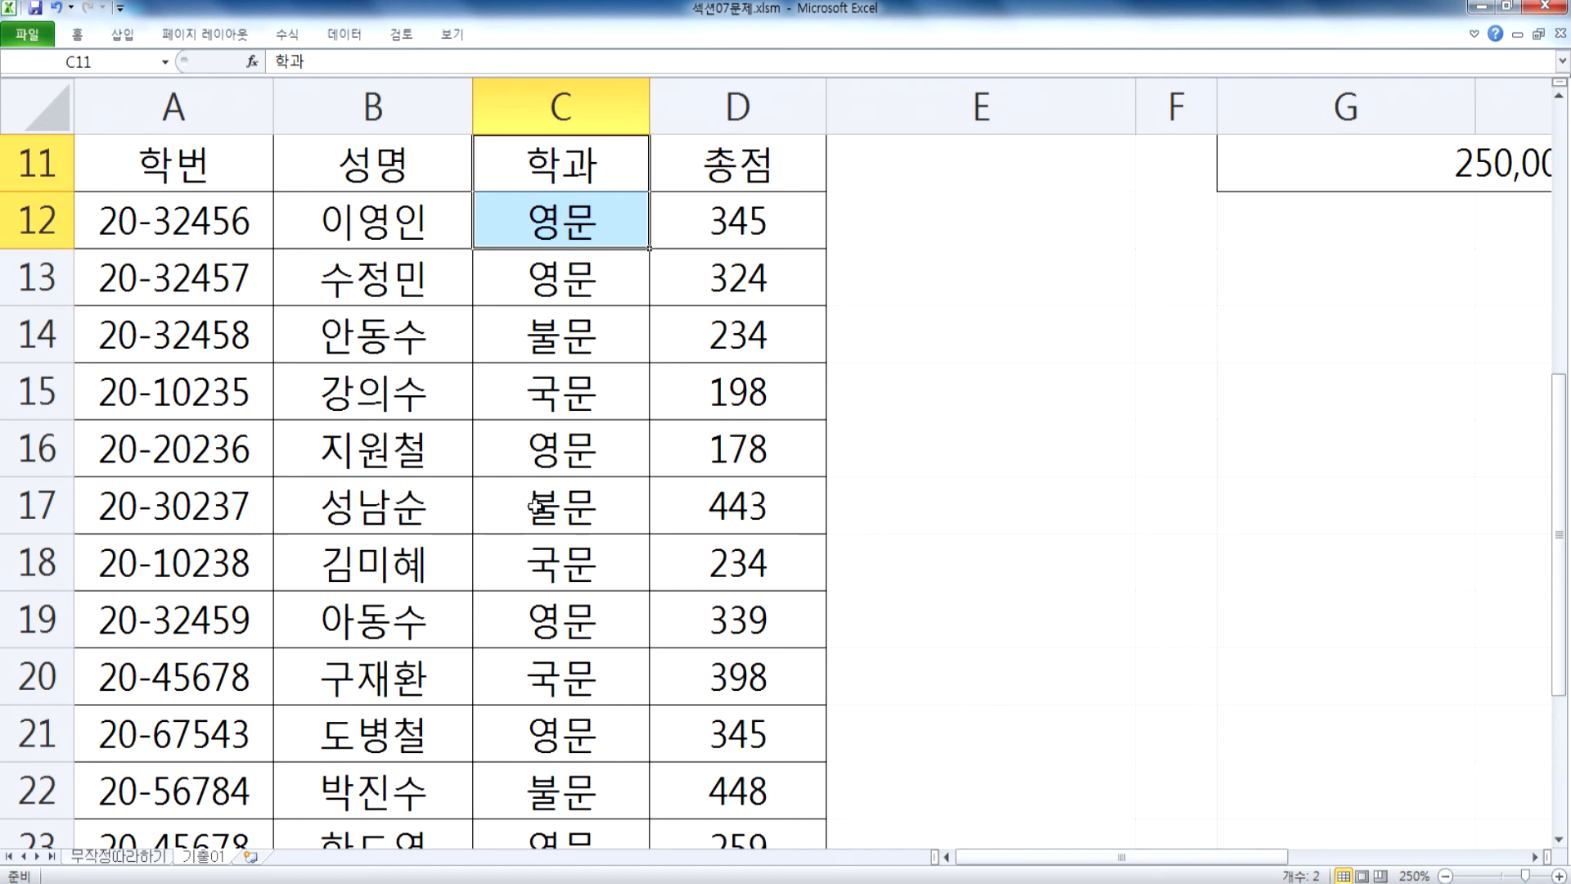
scroll(655, 516, "up", 2)
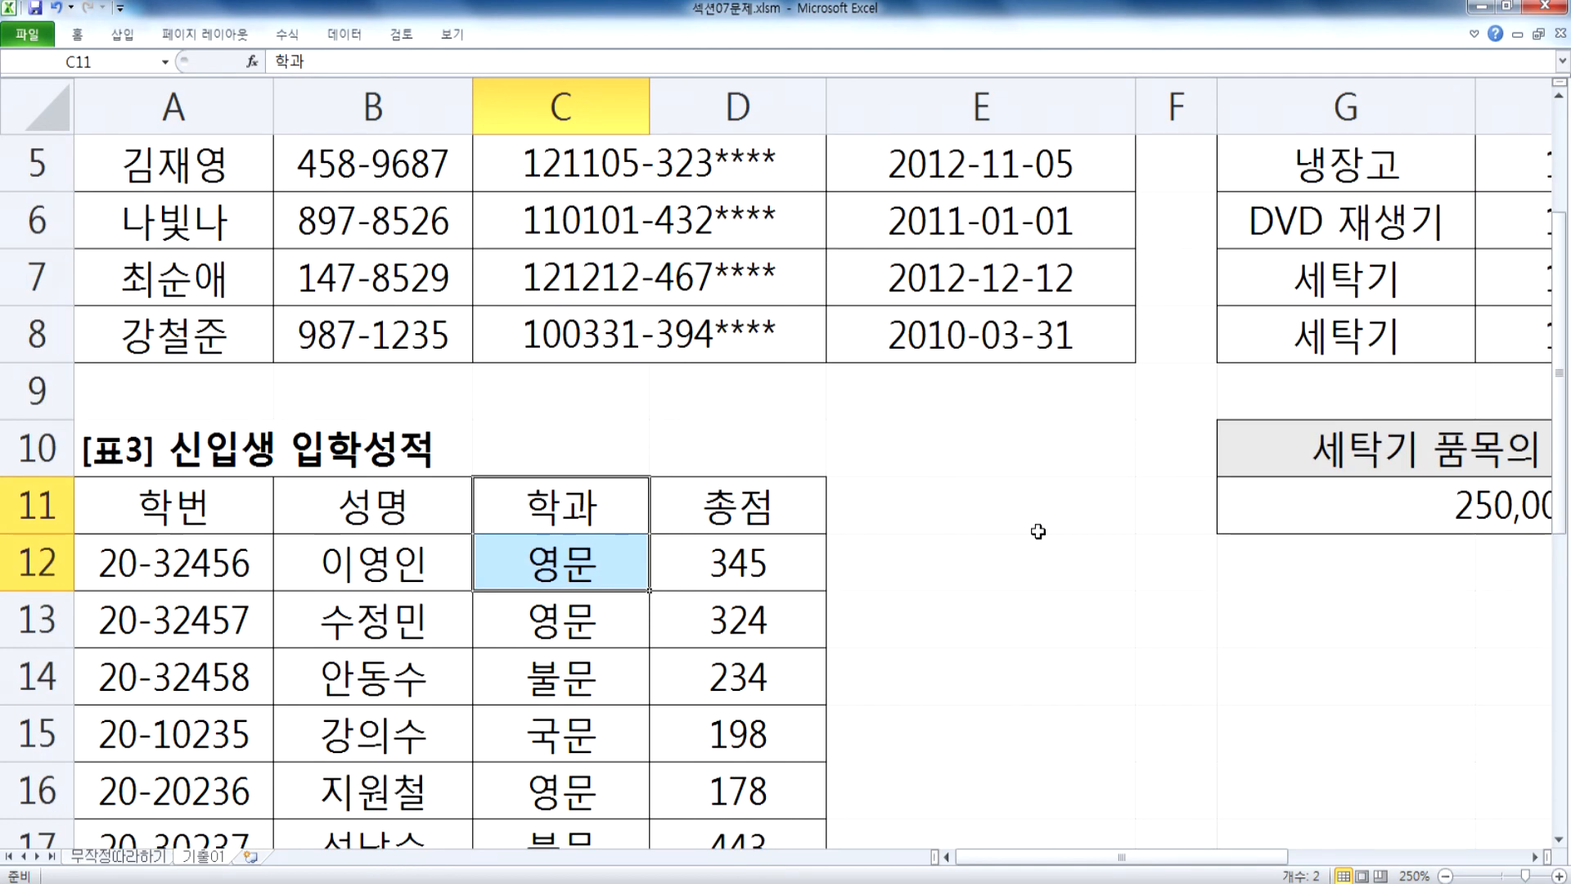
Step: Enter a DMAX formula in E11 with database A11:D23, field D11 and criteria C11:C12
left_click(1037, 531)
scroll(1037, 532, "down", 1)
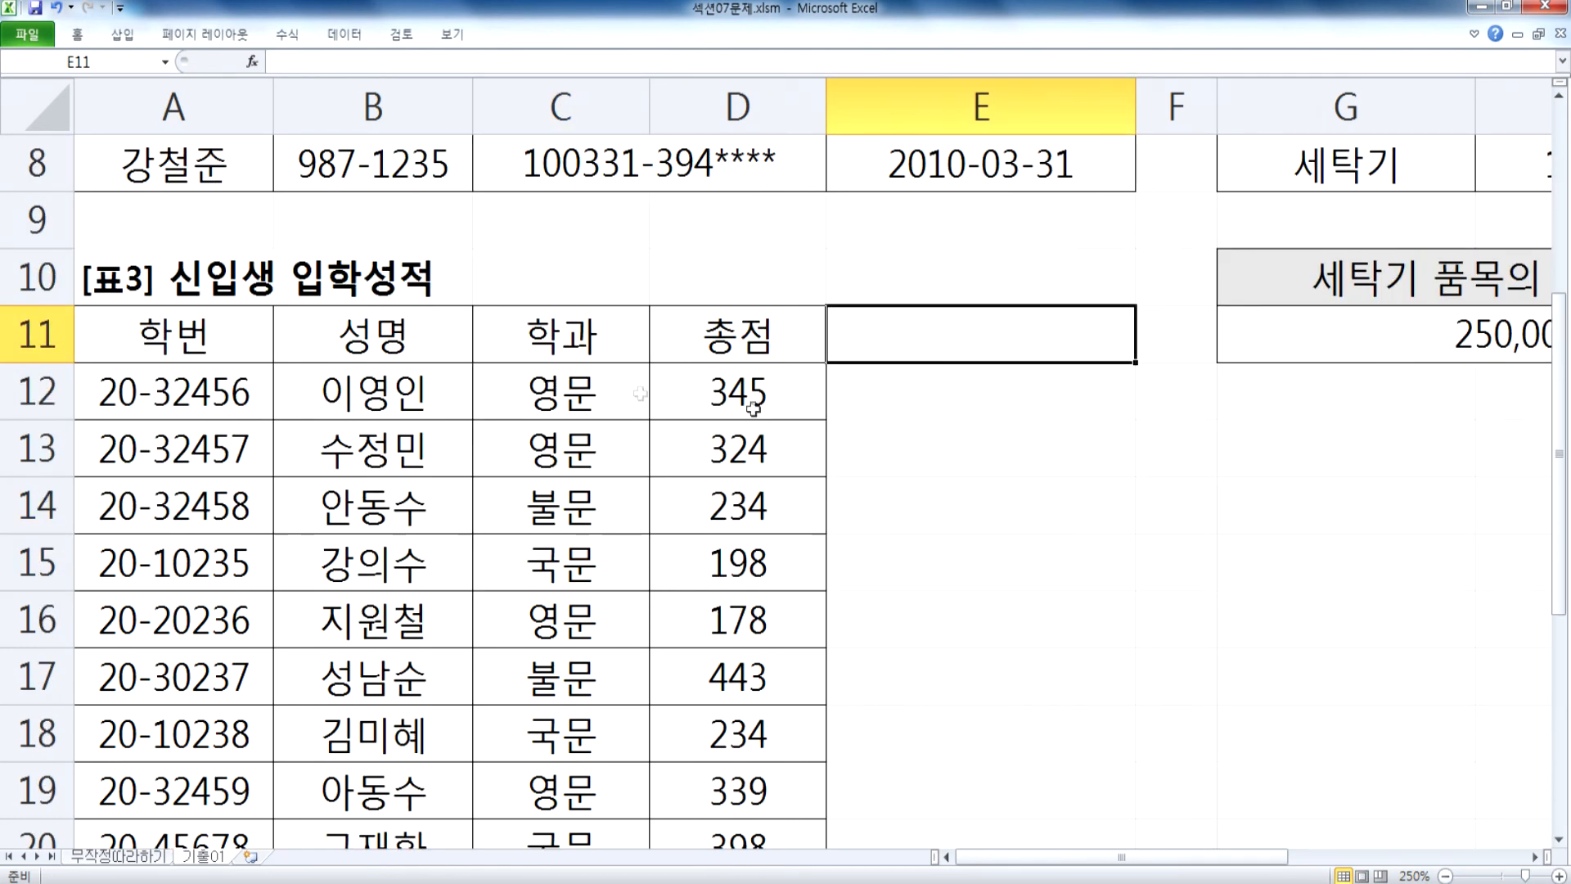
type("=dma")
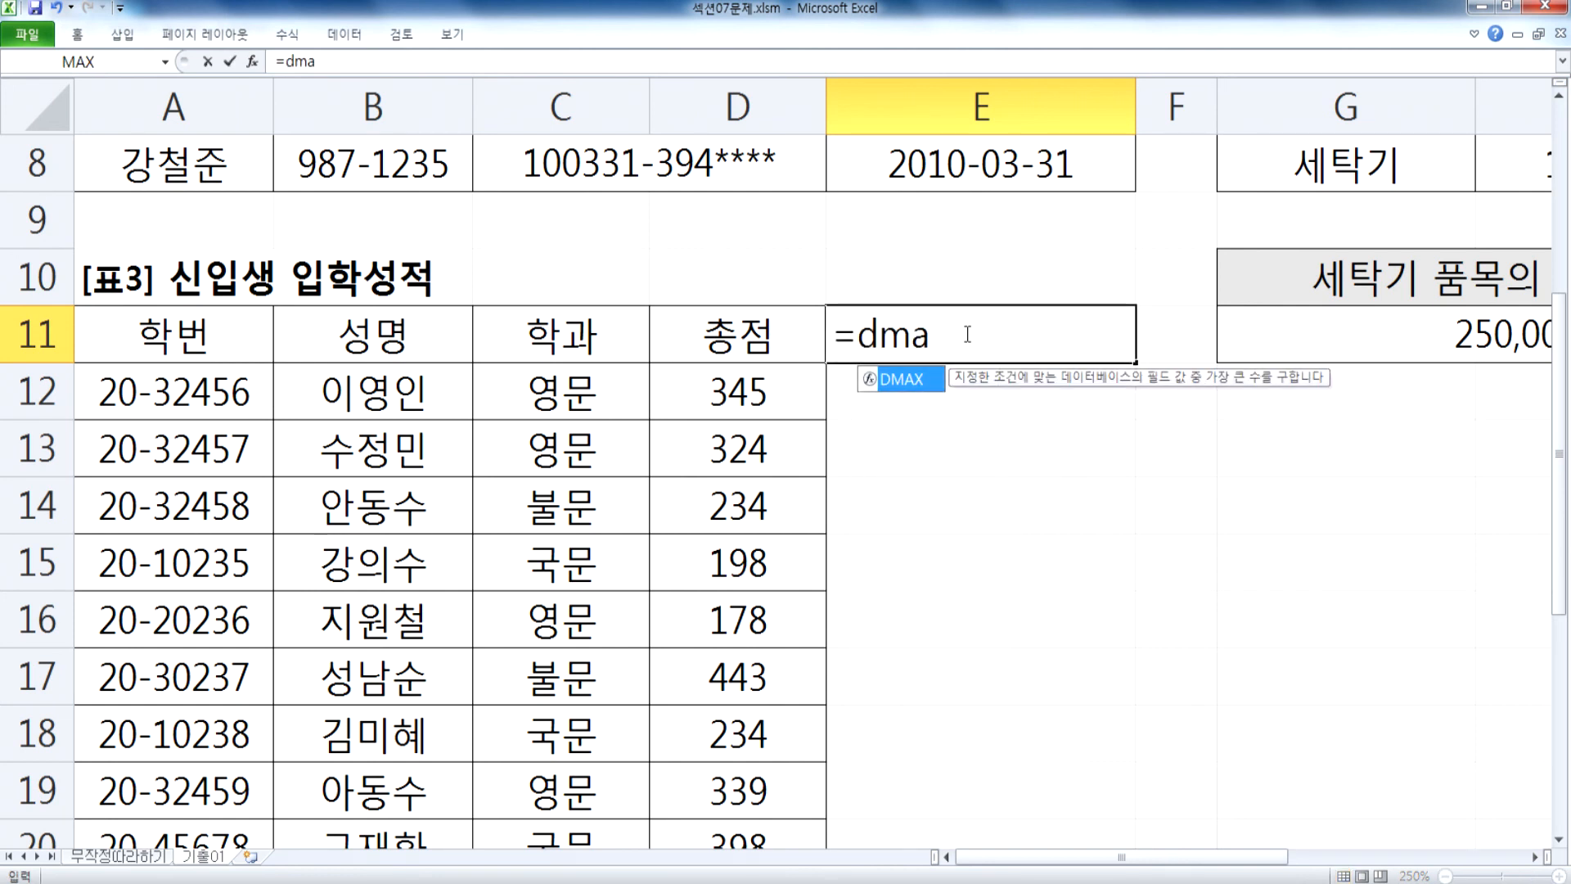
key("Tab")
left_click_drag(188, 344, 755, 754)
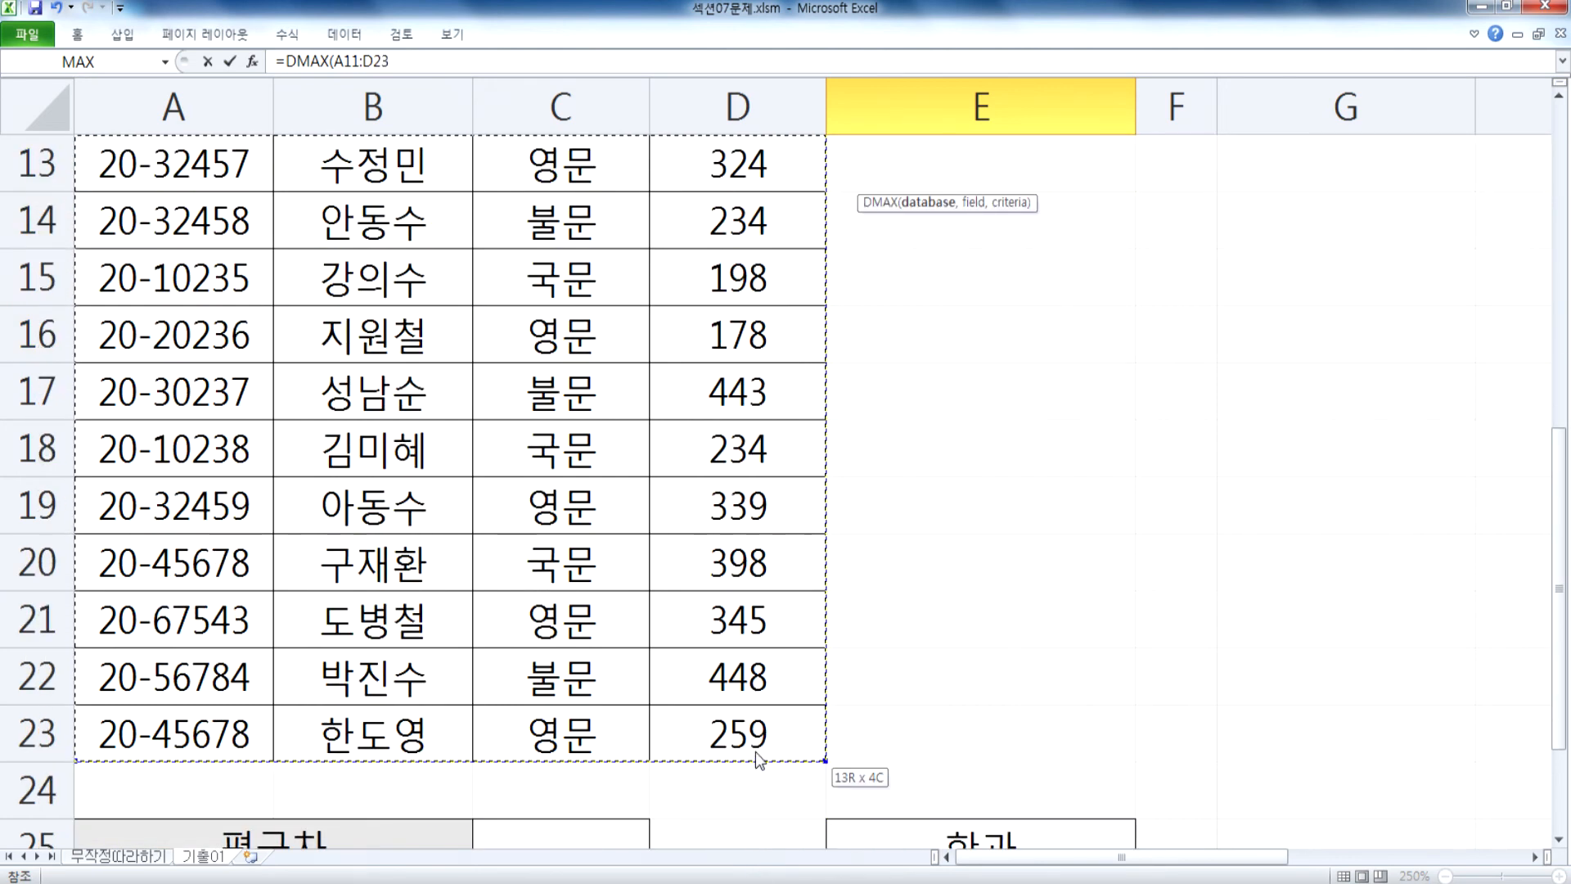
scroll(759, 737, "up", 4)
scroll(761, 720, "down", 1)
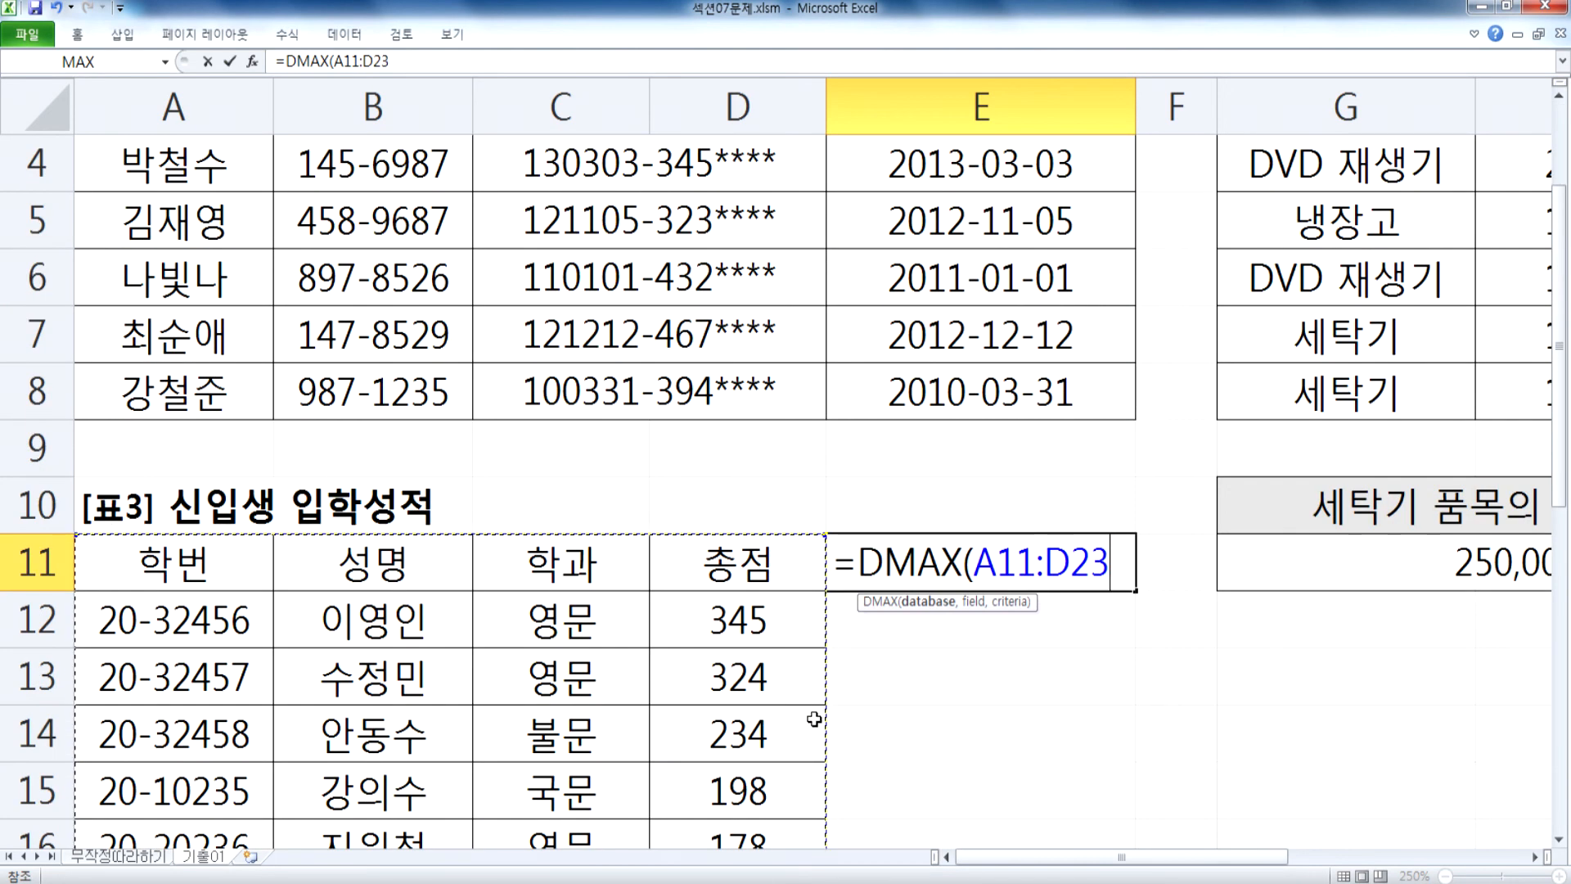
type(",")
left_click(767, 585)
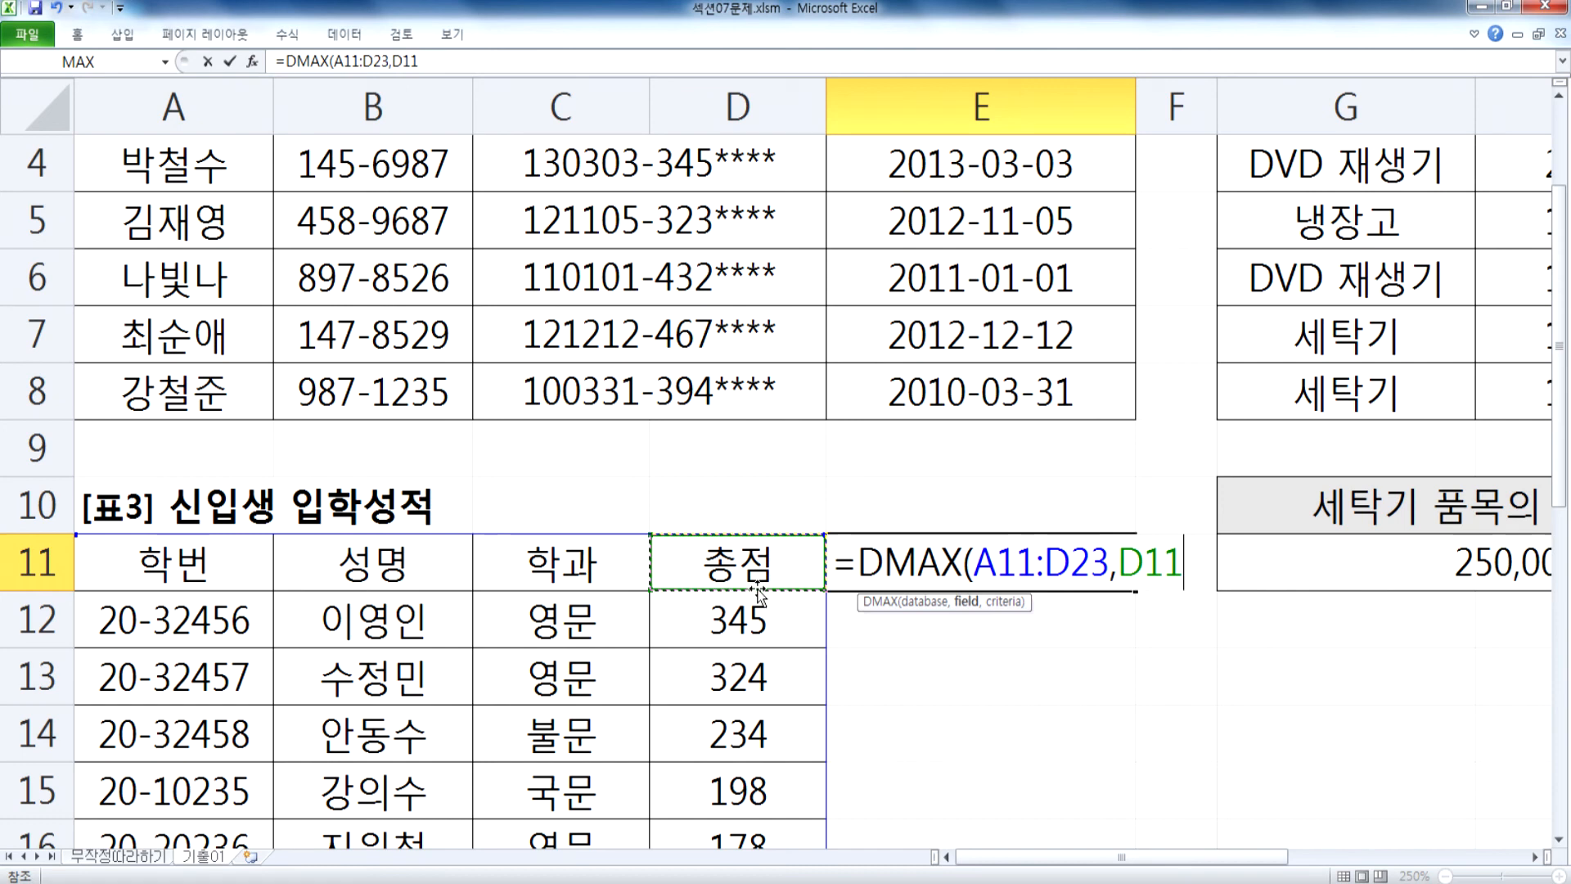
type(",")
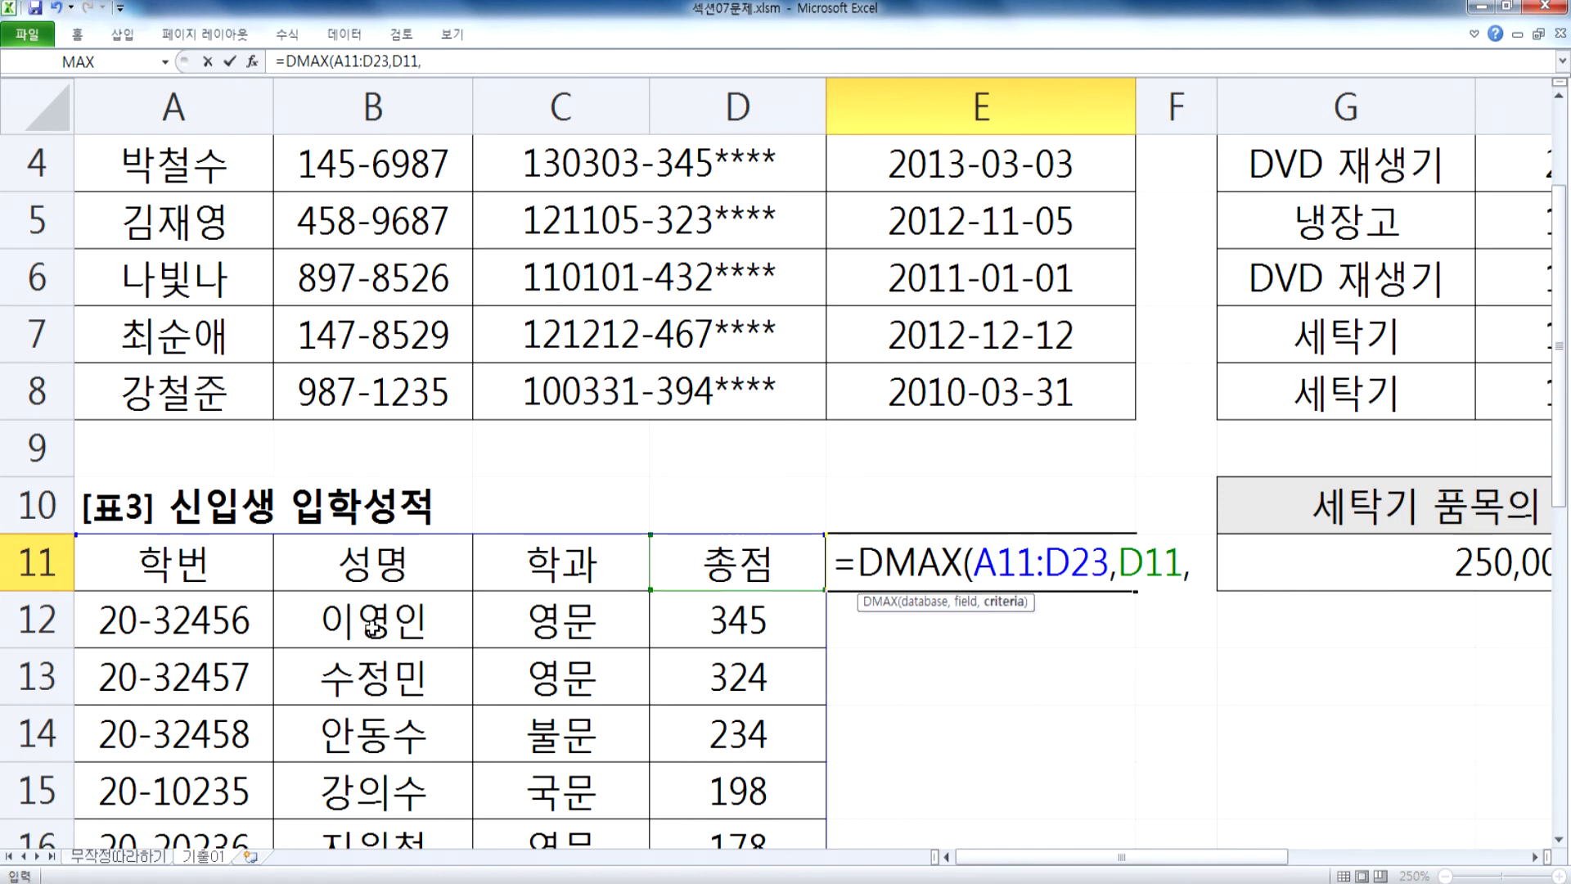
left_click_drag(490, 578, 501, 616)
key("Return")
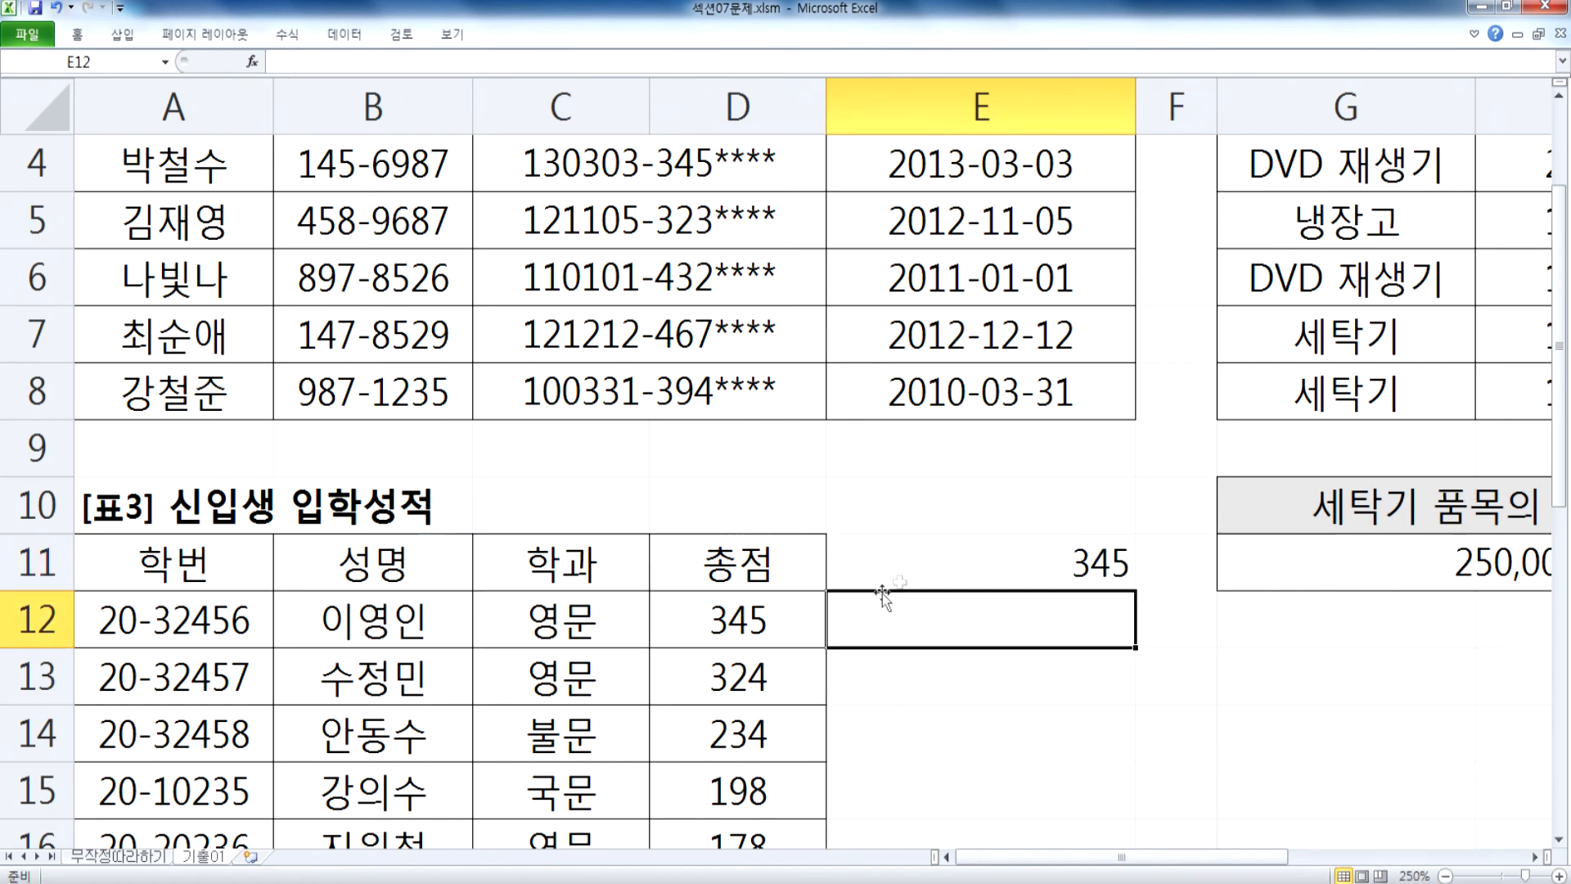
Step: Review the DMAX formula in E11, along with the 평균차, 최대값 and 최소값 cells and the 학과 criteria cells E25:E26
left_click(832, 559)
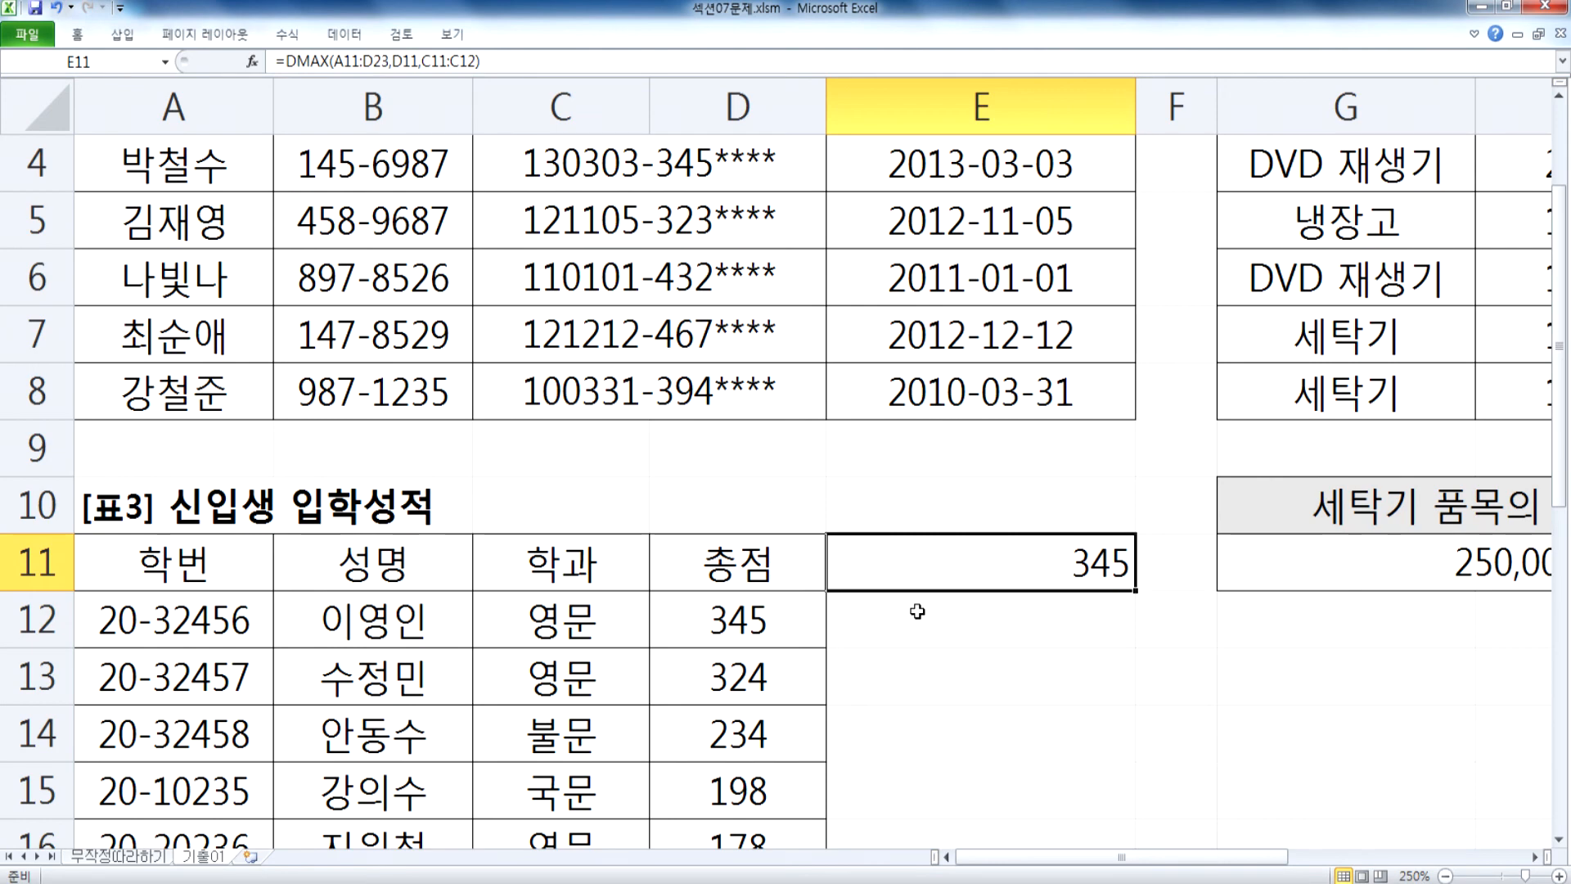
key("F2")
left_click_drag(919, 565, 961, 563)
key("Escape")
scroll(939, 592, "down", 6)
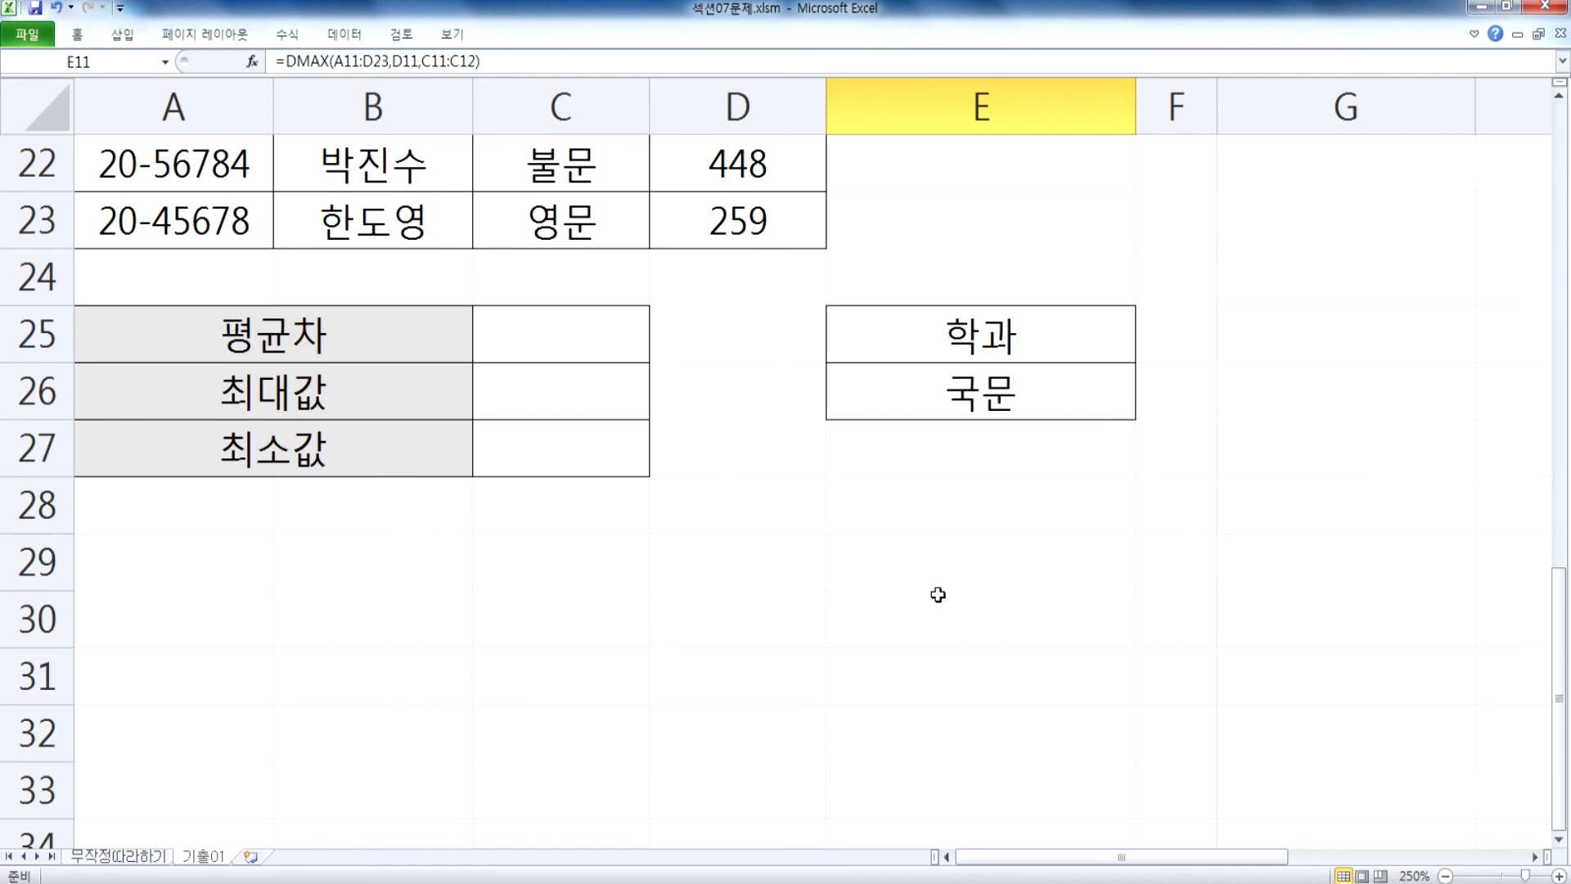
scroll(938, 590, "up", 1)
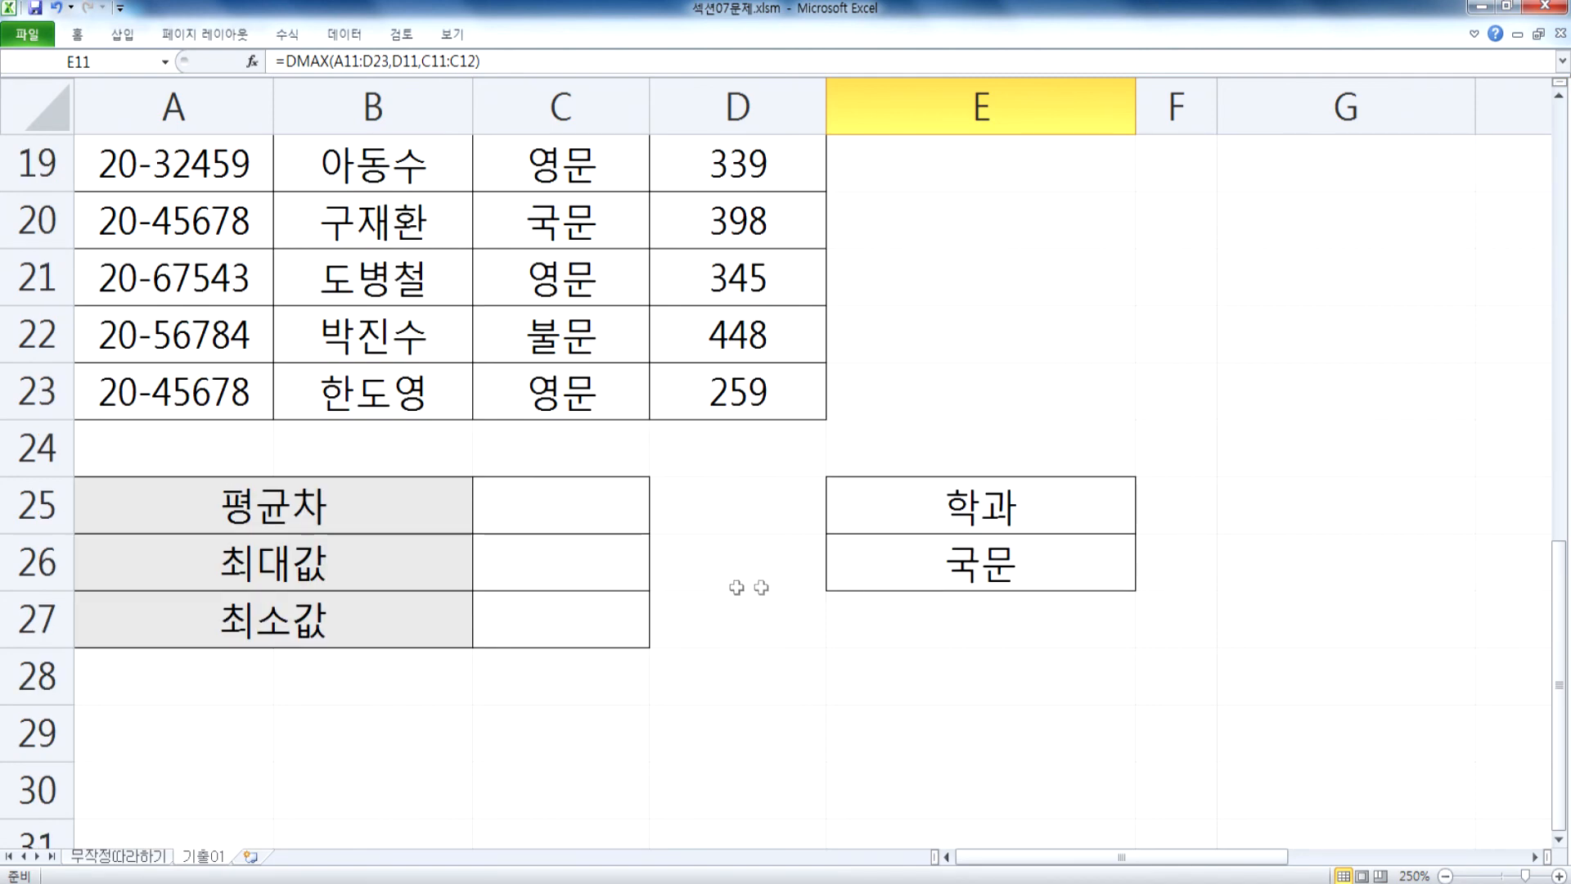
scroll(860, 462, "up", 4)
Step: Reuse the E11 formula in E12 as a DMIN formula with database A11:D23, field D11 and criteria C11:C12
double_click(961, 414)
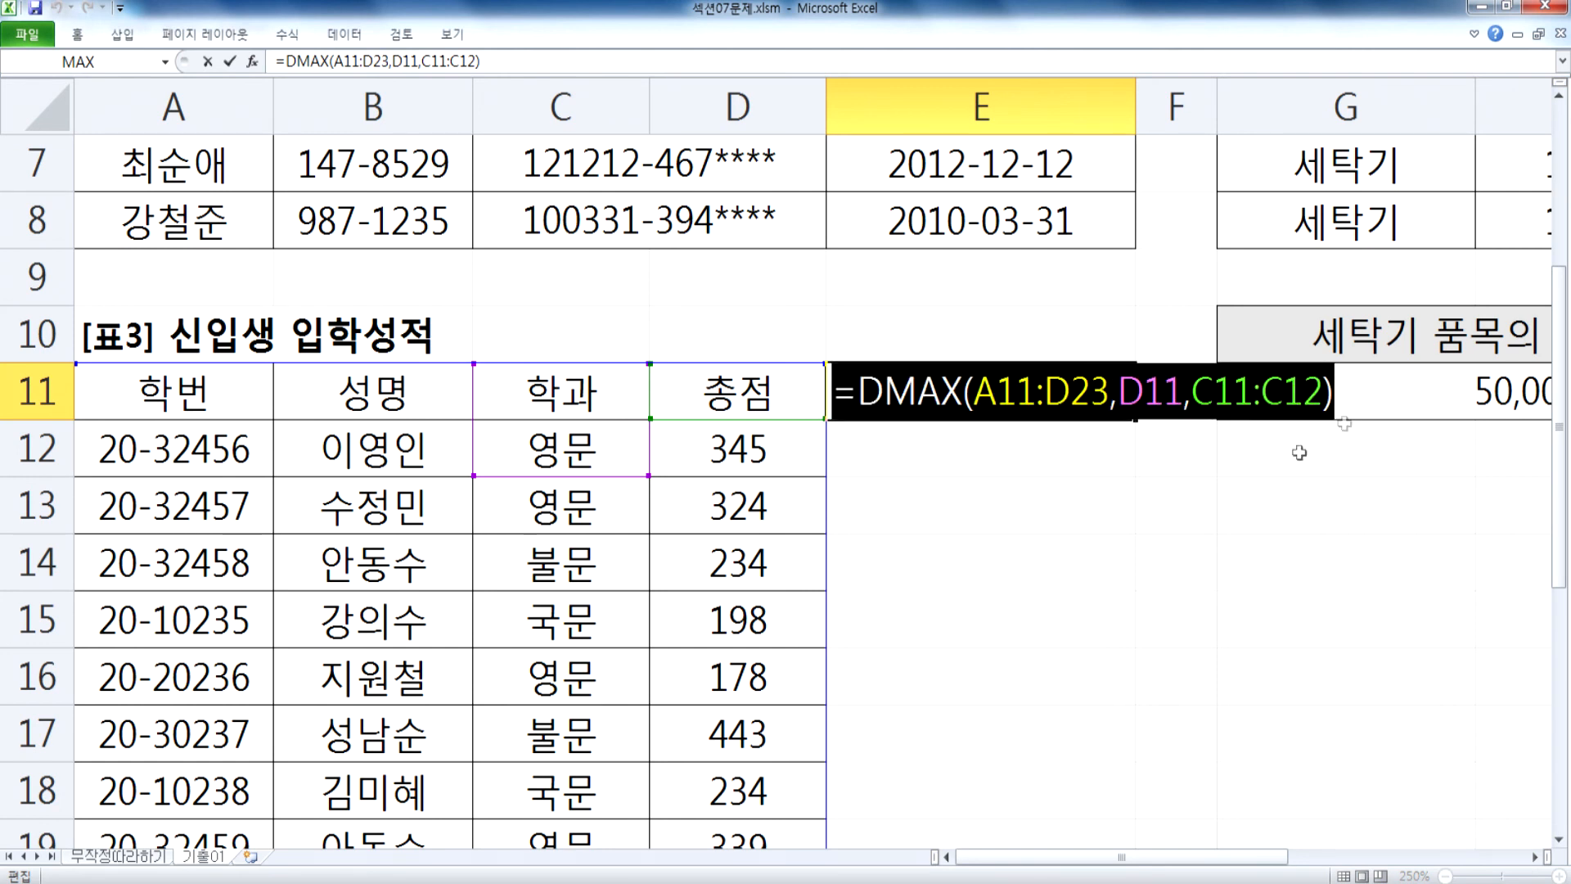
key("Return")
double_click(982, 455)
type("=DMAX(A11:D23,D11,C11:C12)")
left_click_drag(916, 448, 969, 449)
type("in")
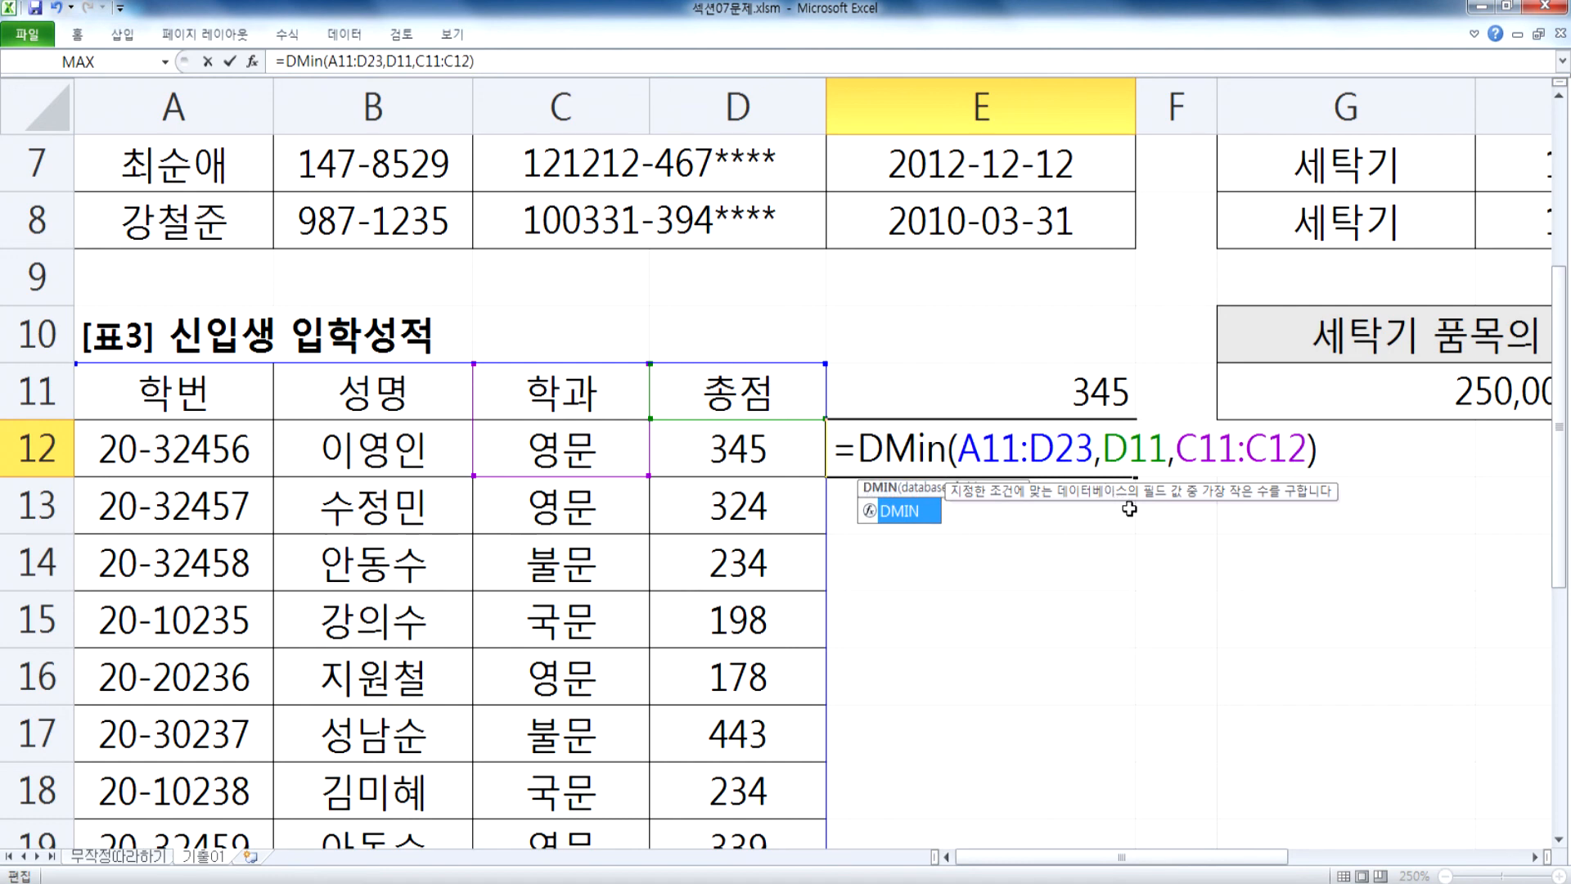
key("Return")
left_click(967, 434)
double_click(967, 434)
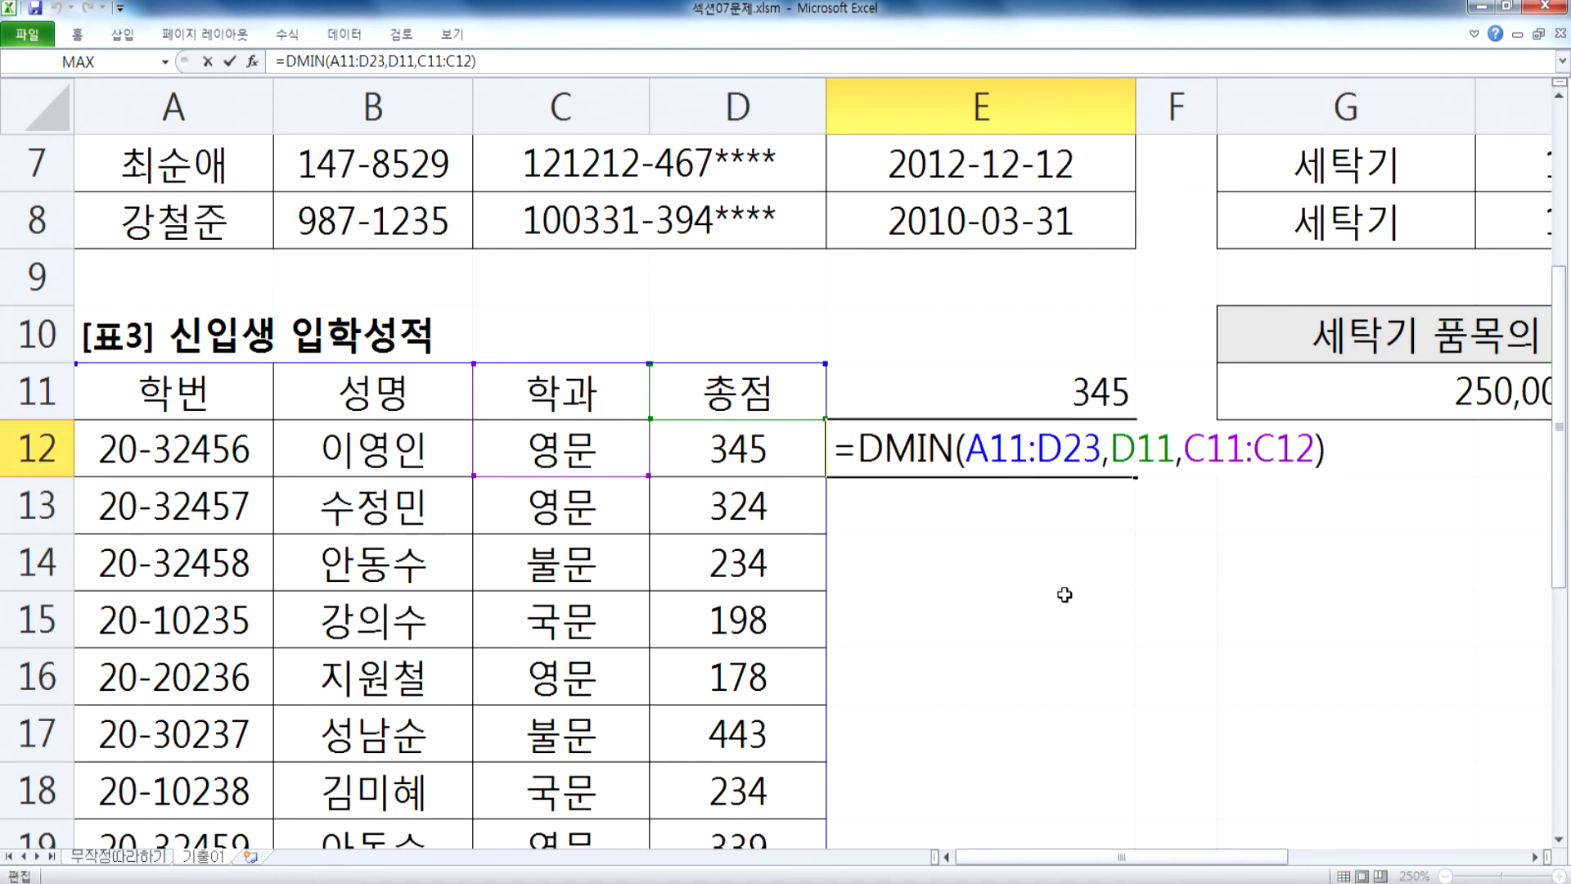
key("Escape")
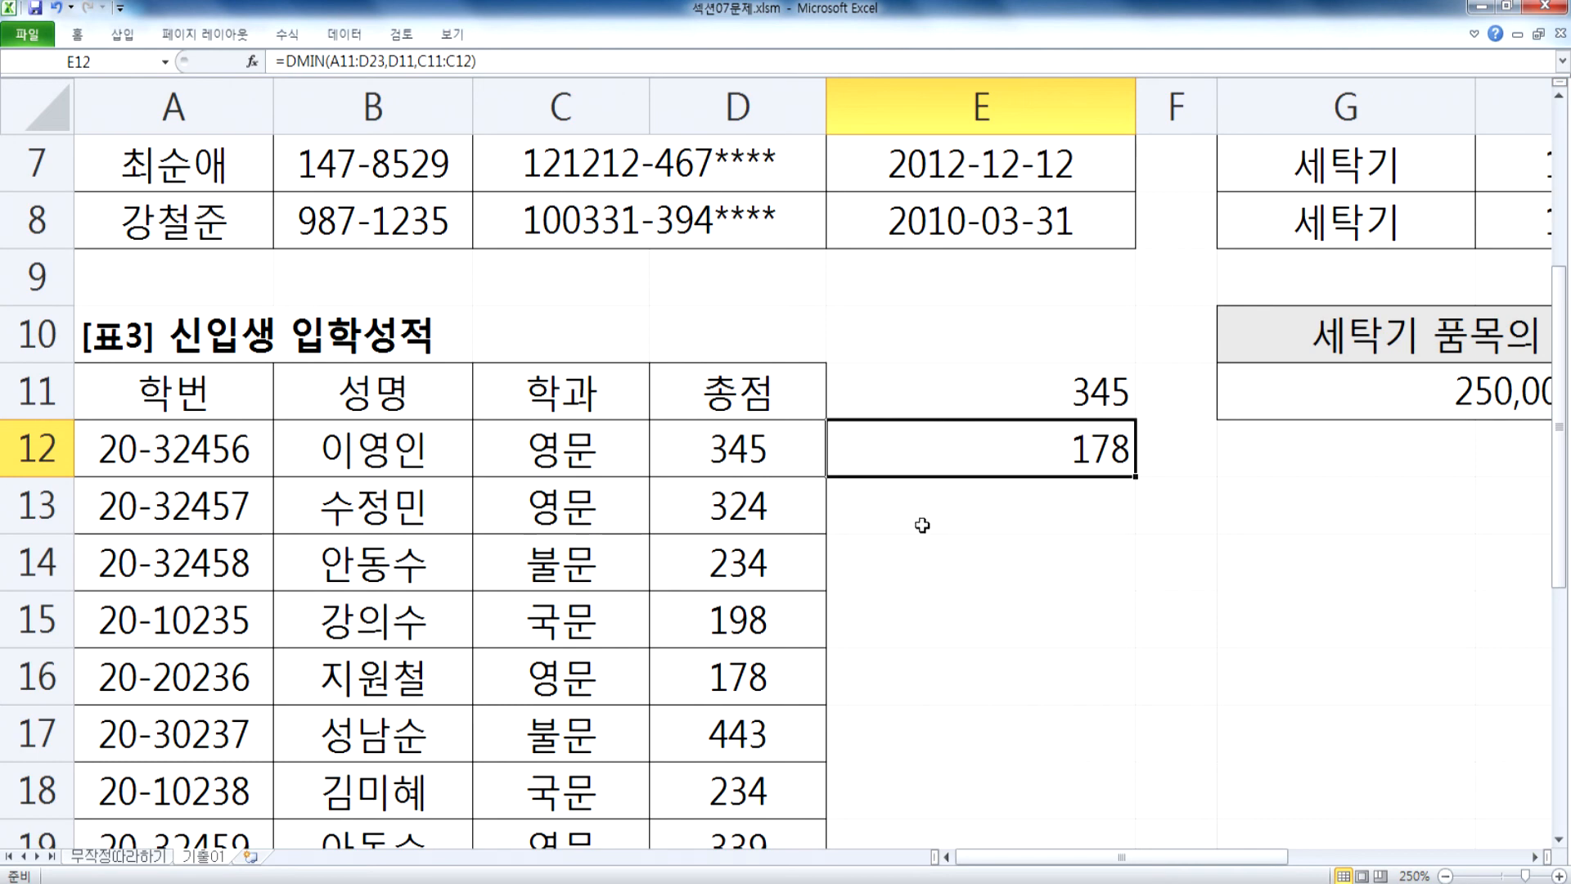
Step: Examine the [표3] scores, the 학과 criteria cells C11:C12 and the 평균차 and 학과 cells below the table
scroll(508, 737, "down", 5)
scroll(467, 533, "up", 4)
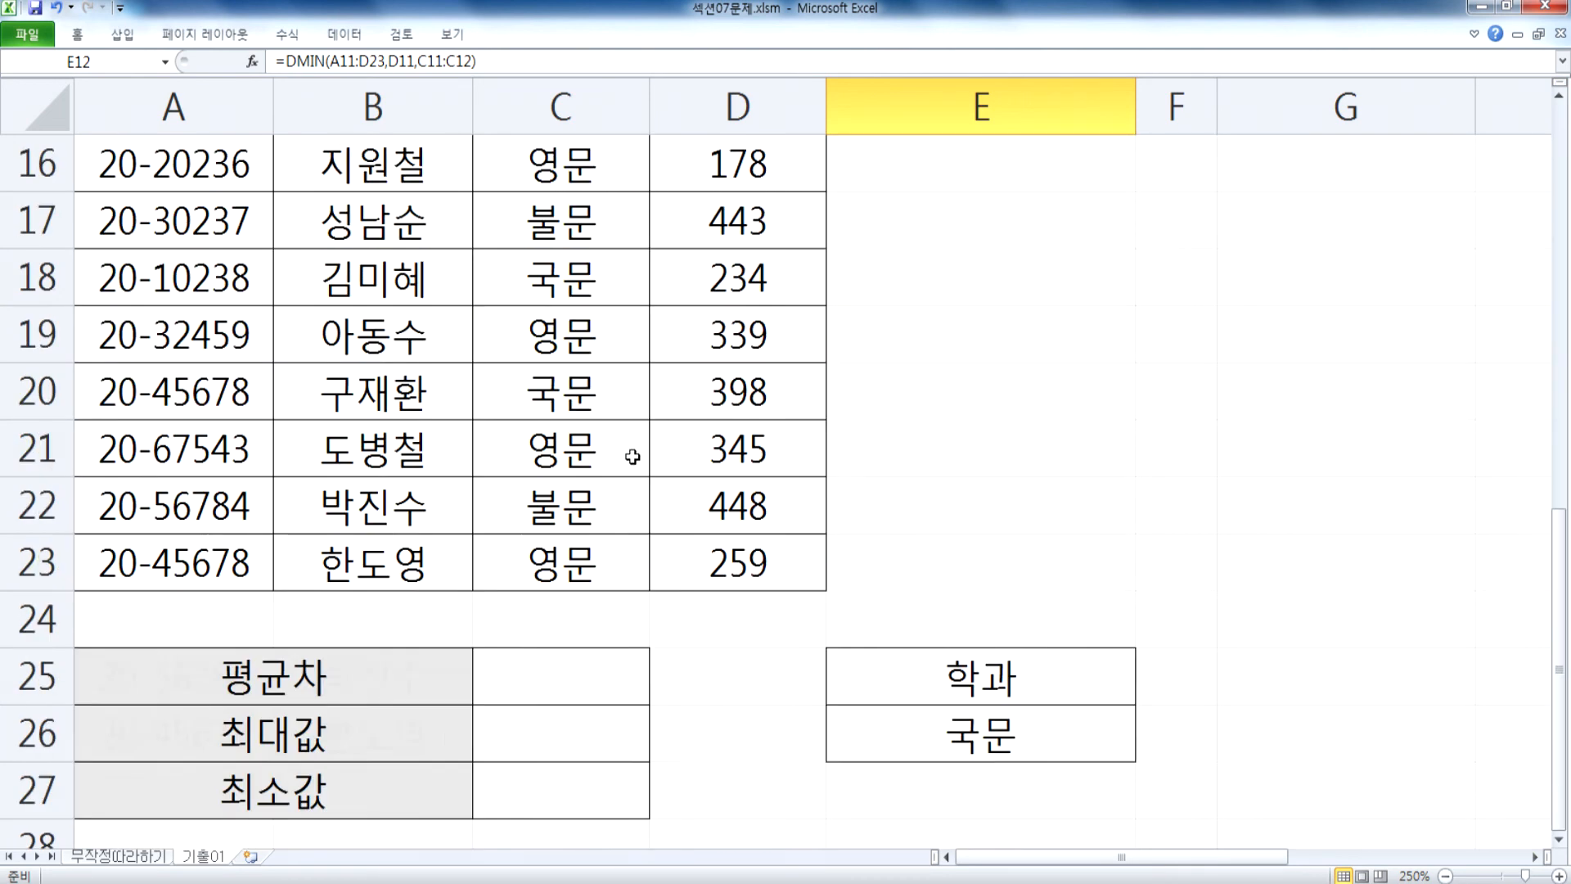
scroll(966, 410, "up", 1)
left_click(945, 539)
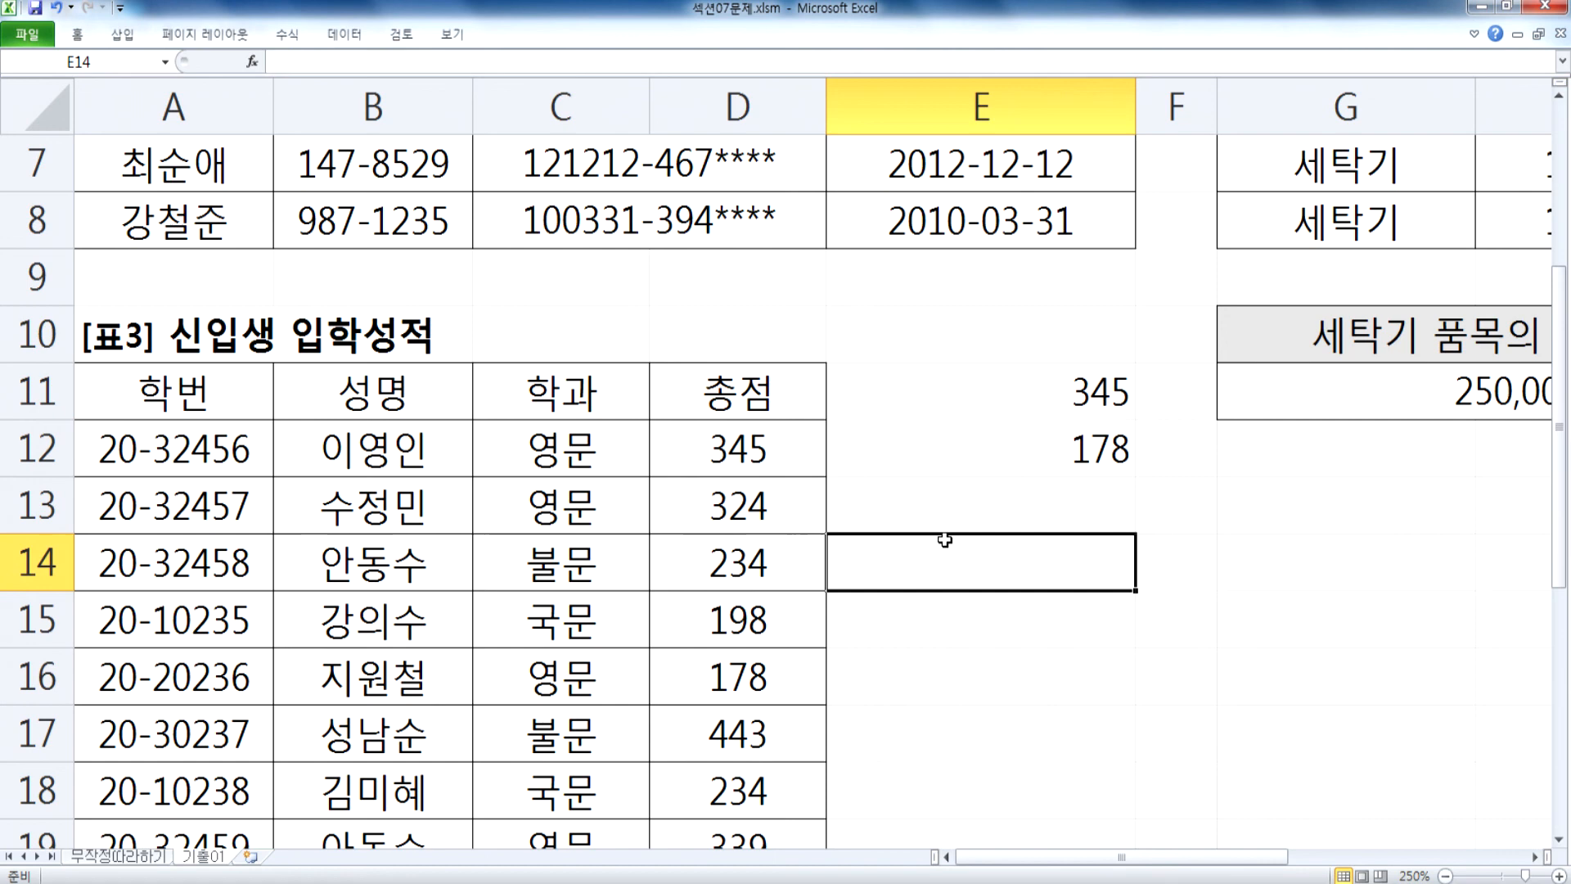
left_click_drag(581, 398, 665, 483)
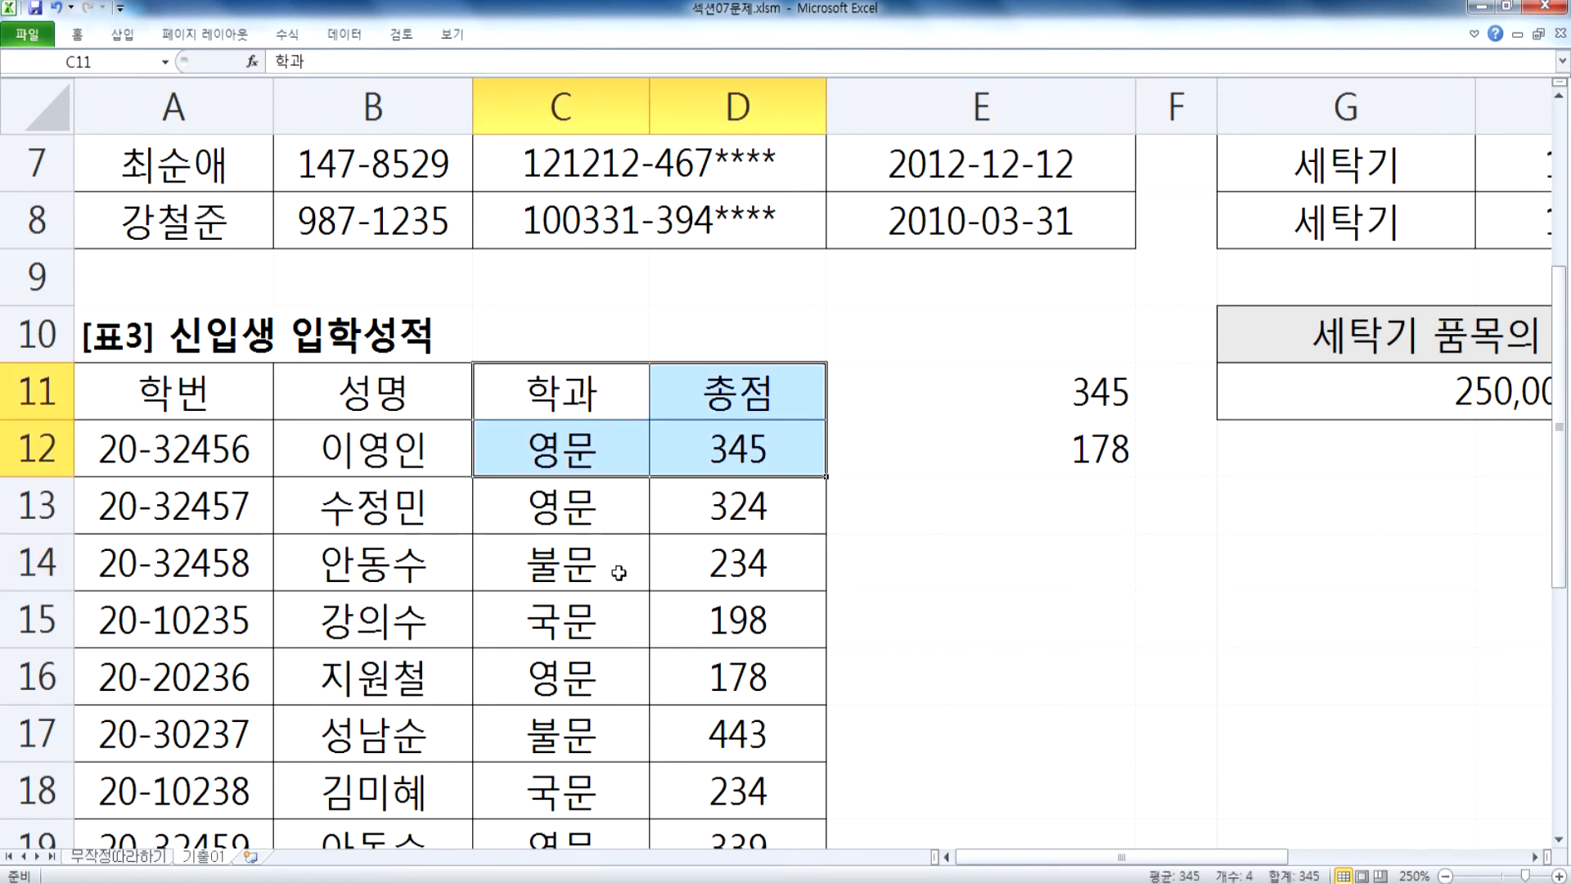
scroll(618, 574, "down", 3)
scroll(619, 574, "up", 3)
Step: Enter the note "차이를 계산 : 큰 값 - 작은 값" in E14
left_click(960, 566)
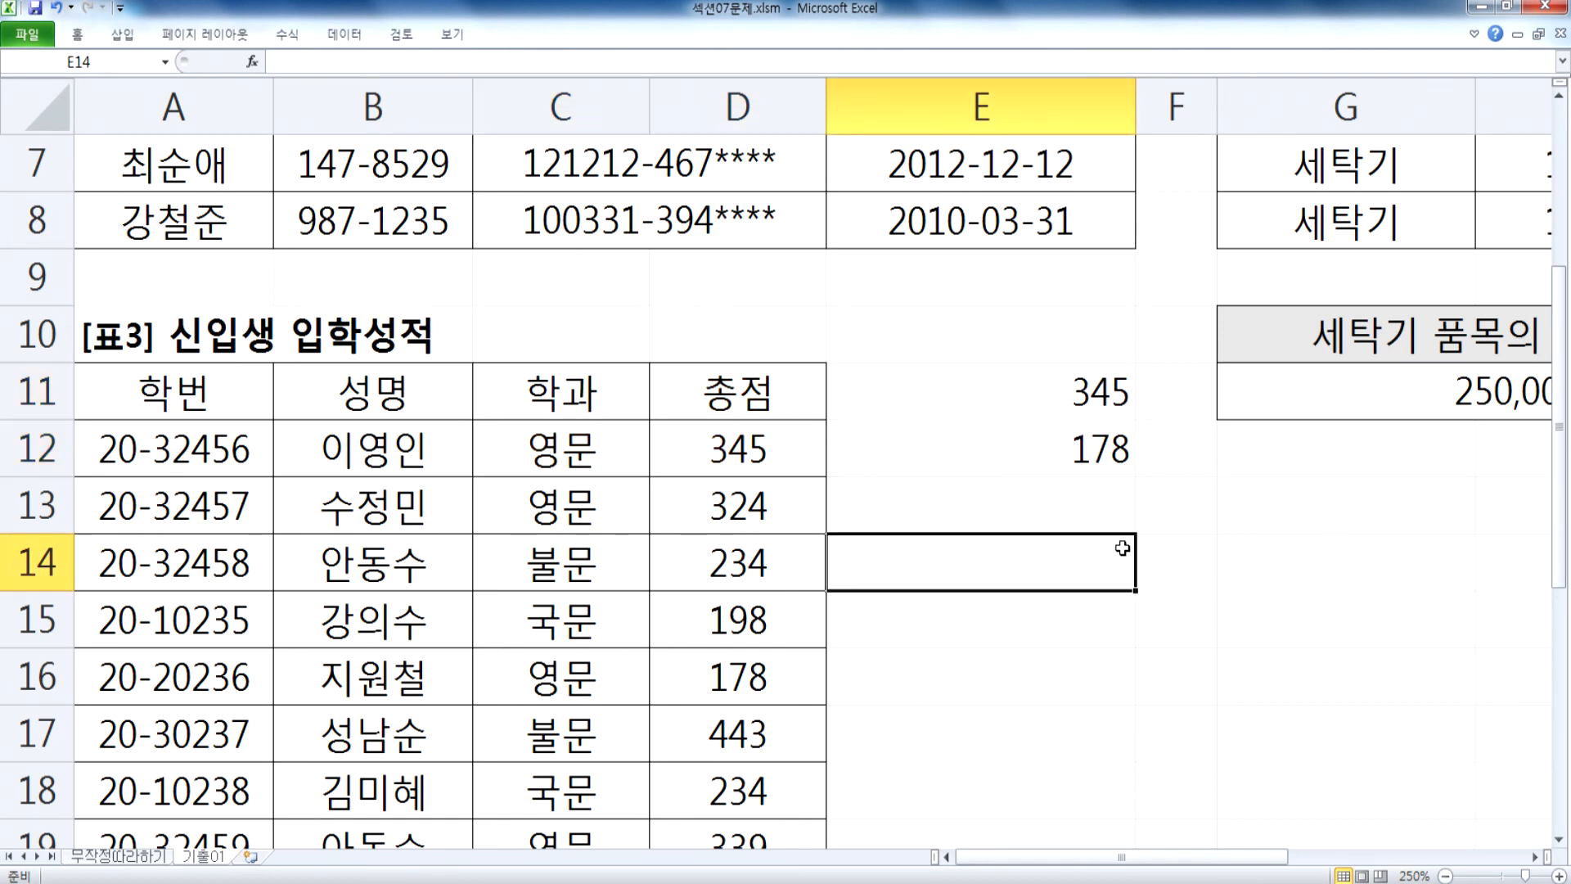
type("CKDL")
key("BackSpace")
key("BackSpace")
key("BackSpace")
key("BackSpace")
key("Hangul")
type("차잉를")
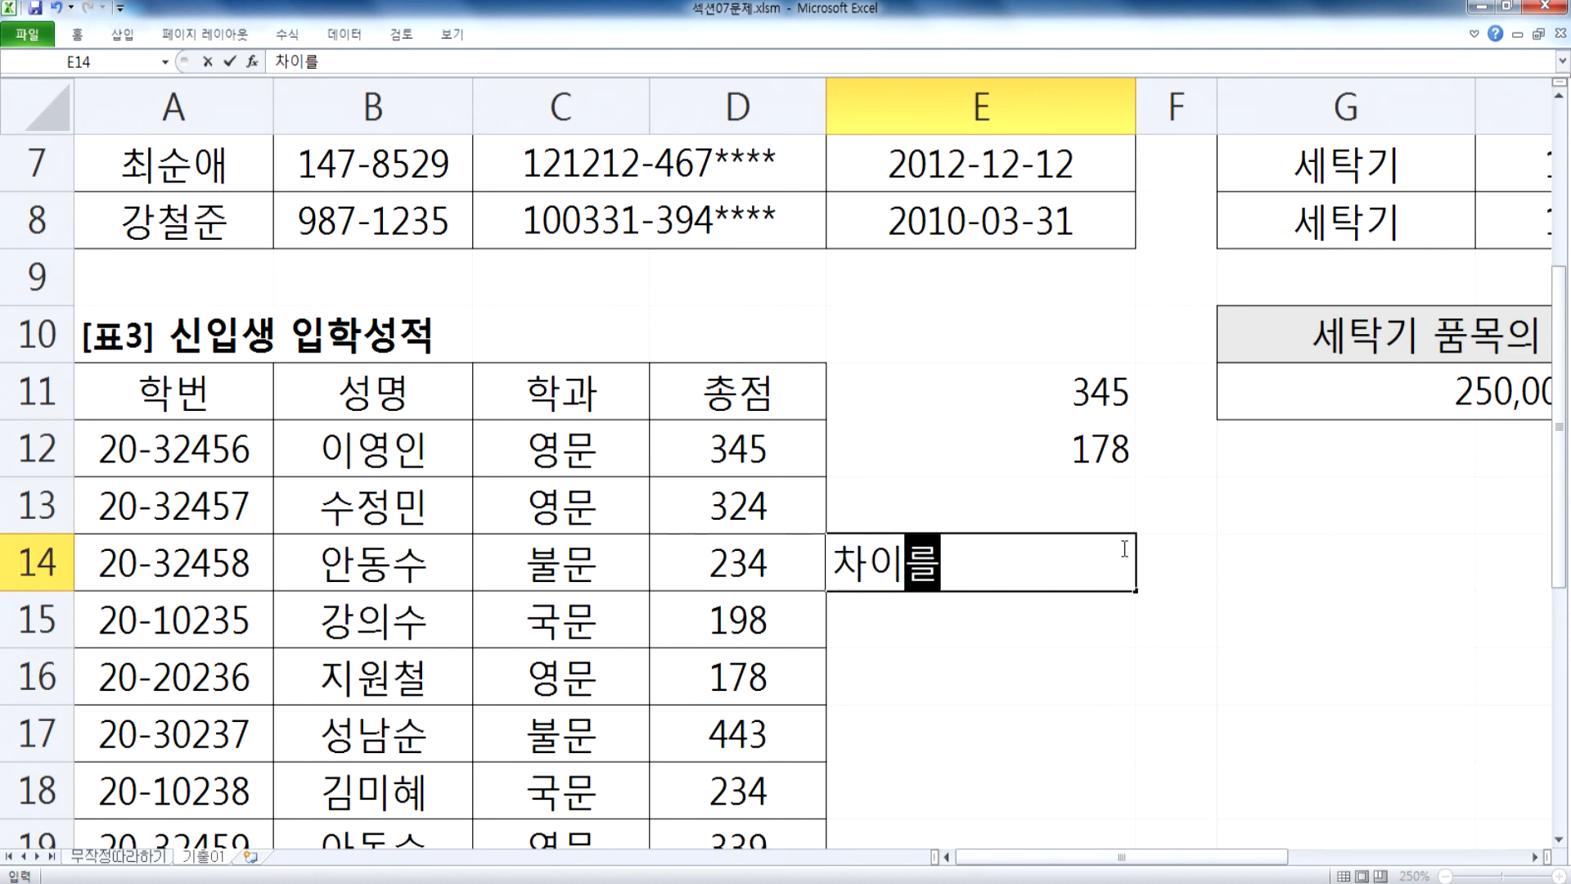
type(" 계산 : ㅌ")
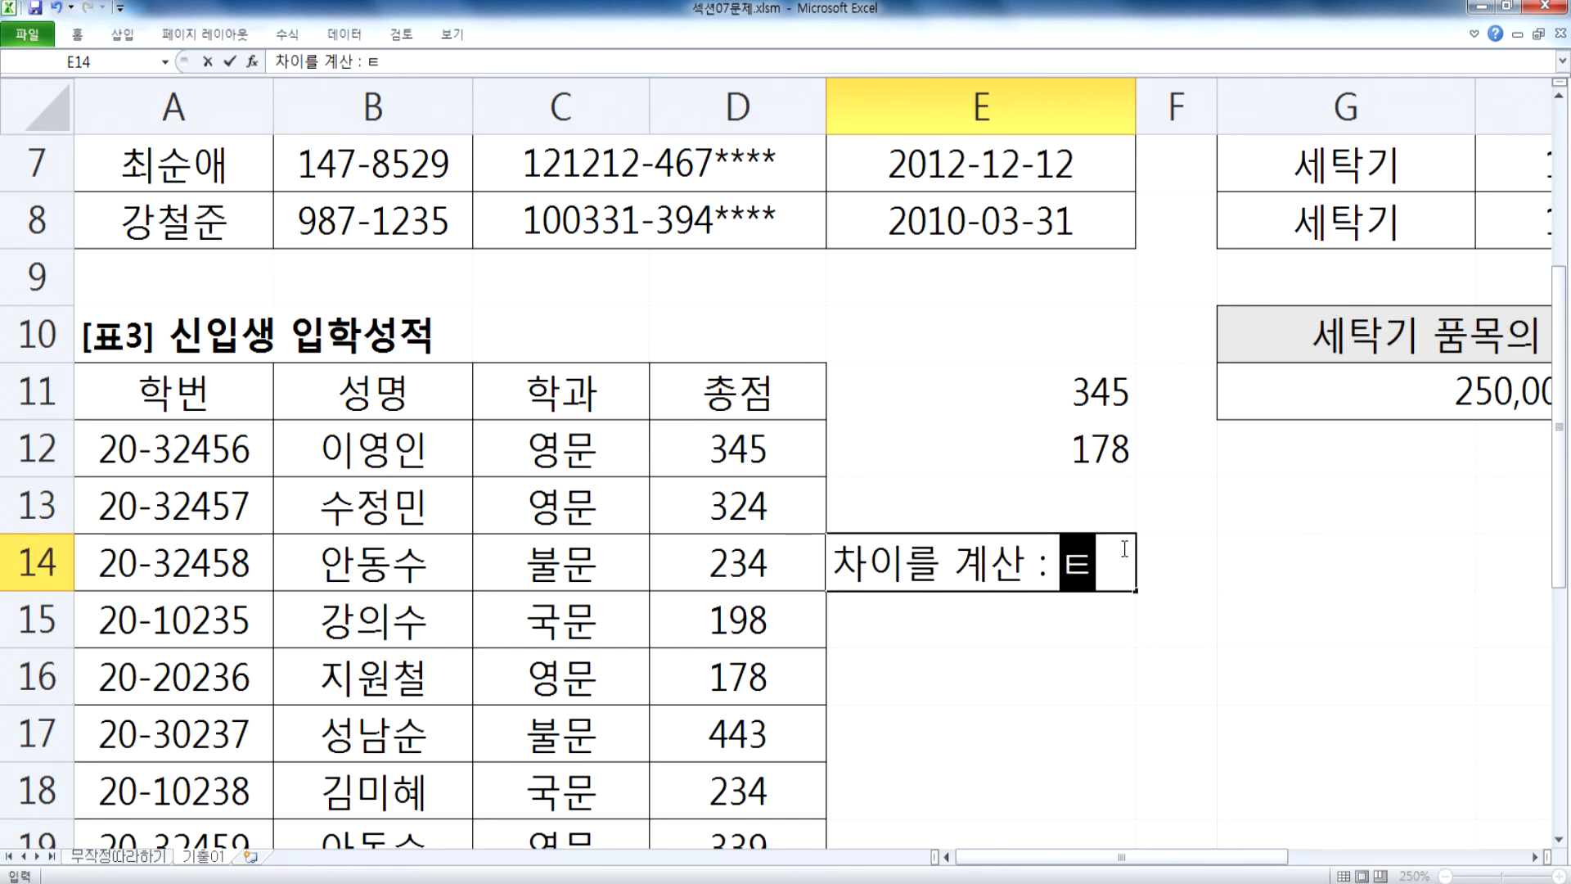
key("BackSpace")
type("큰 값 - 작은 값")
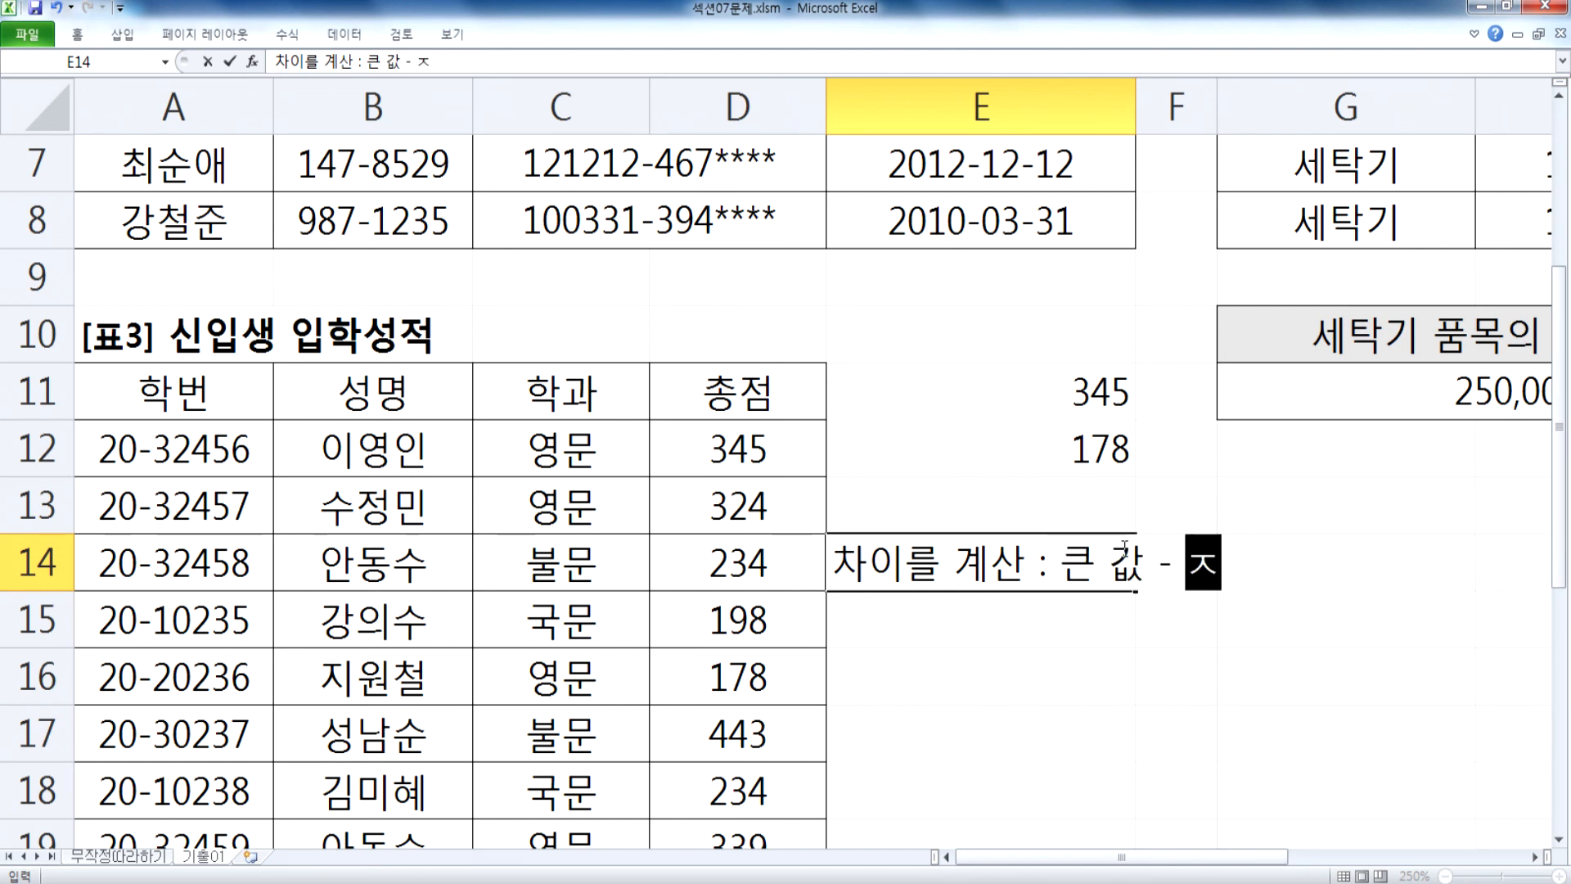
key("Return")
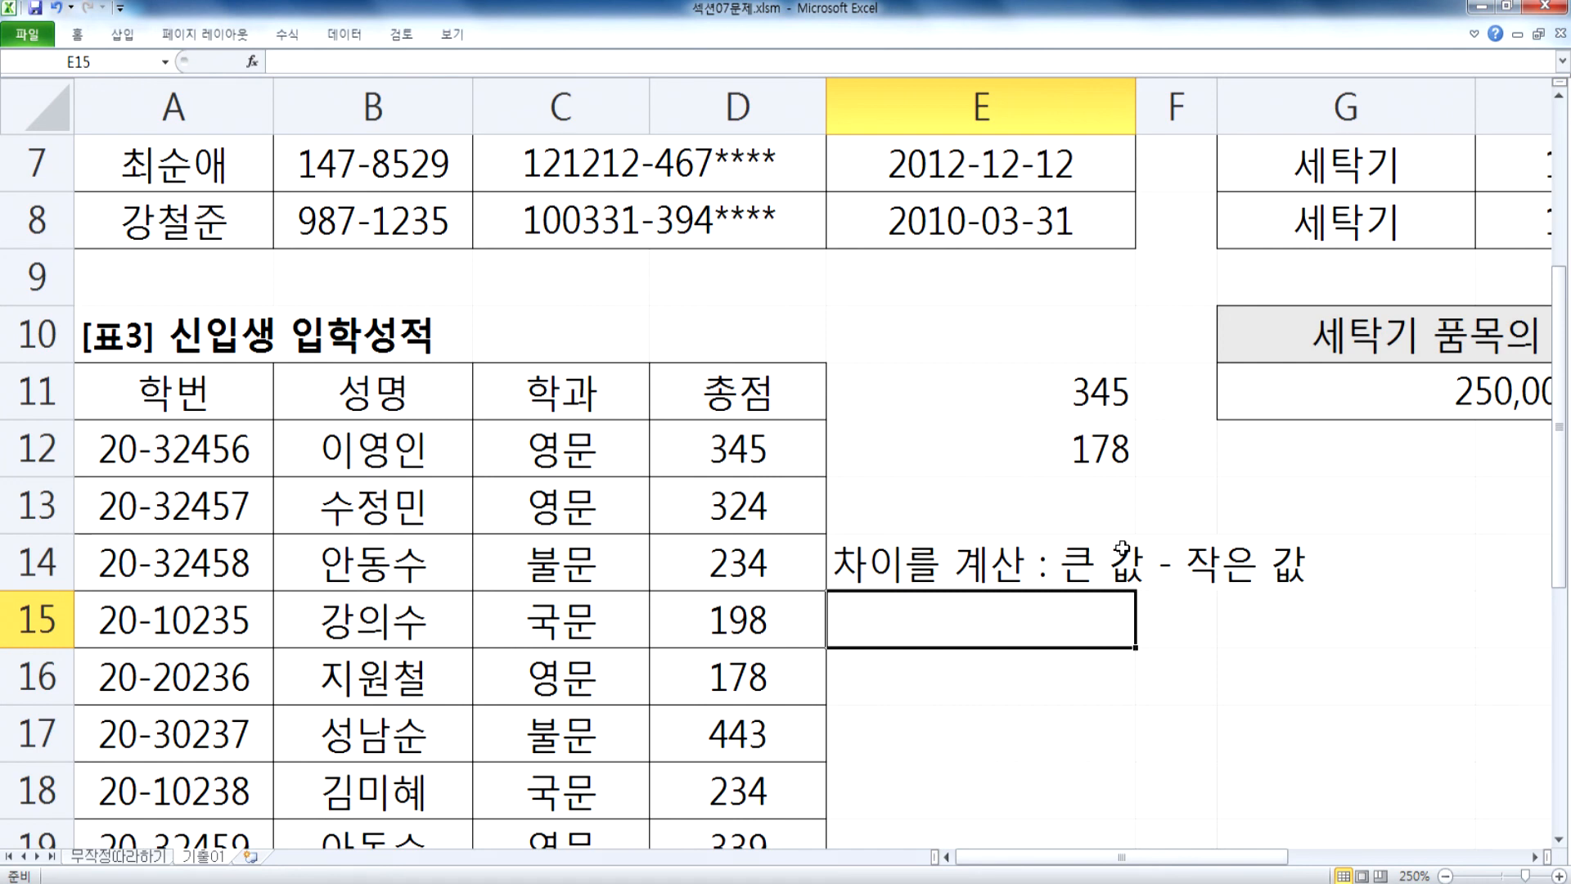
Step: Enter =ABS(A-B) in E15 as literal text by prefixing it with an apostrophe
type("=ABS")
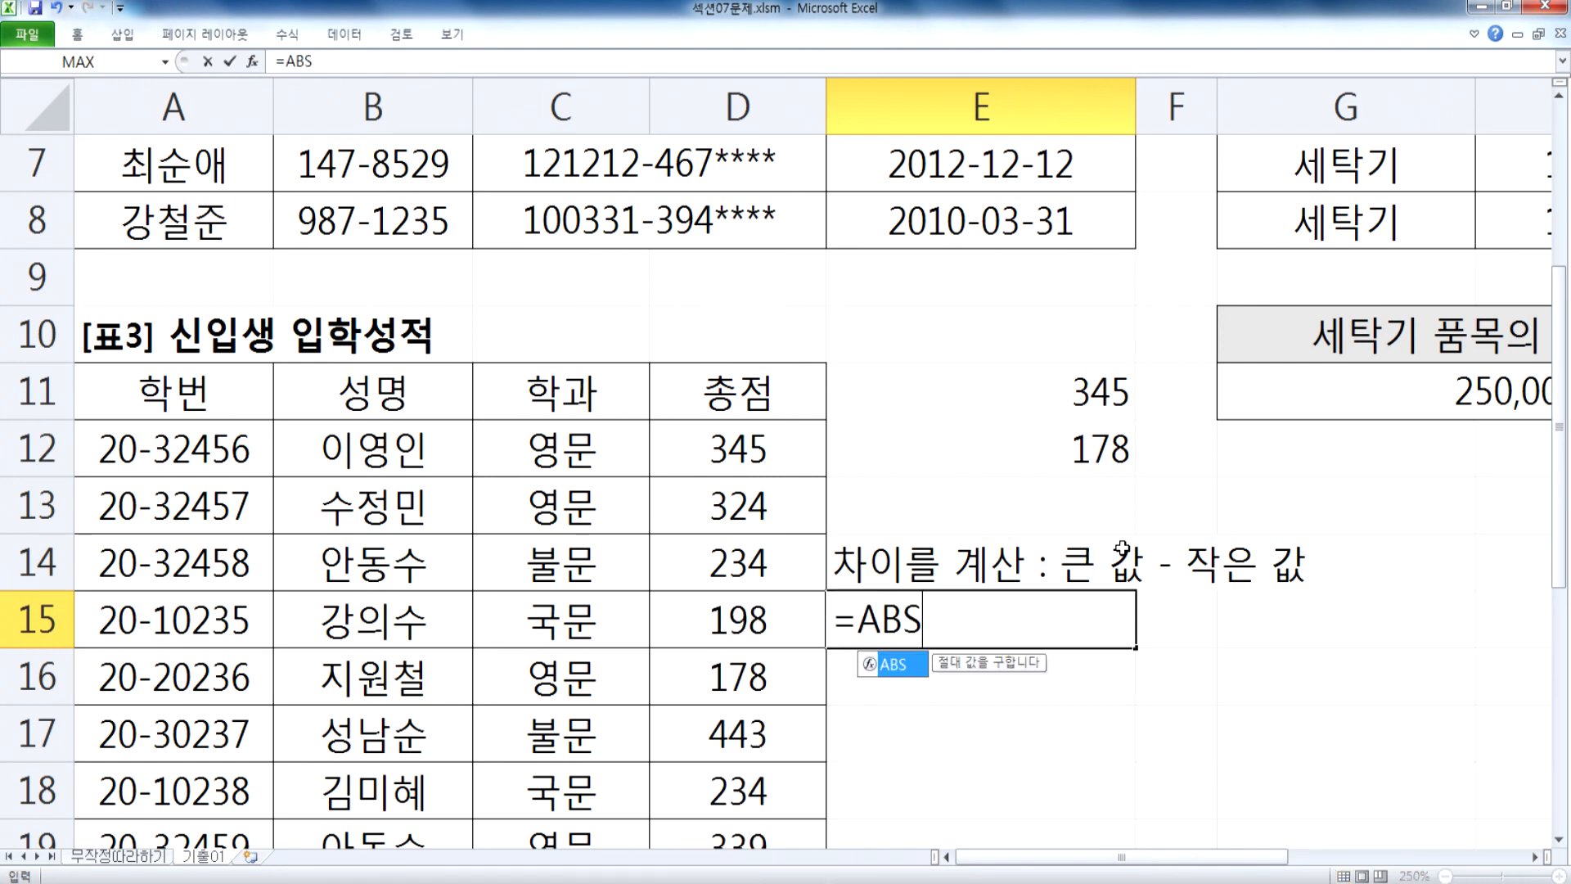
type("(A-")
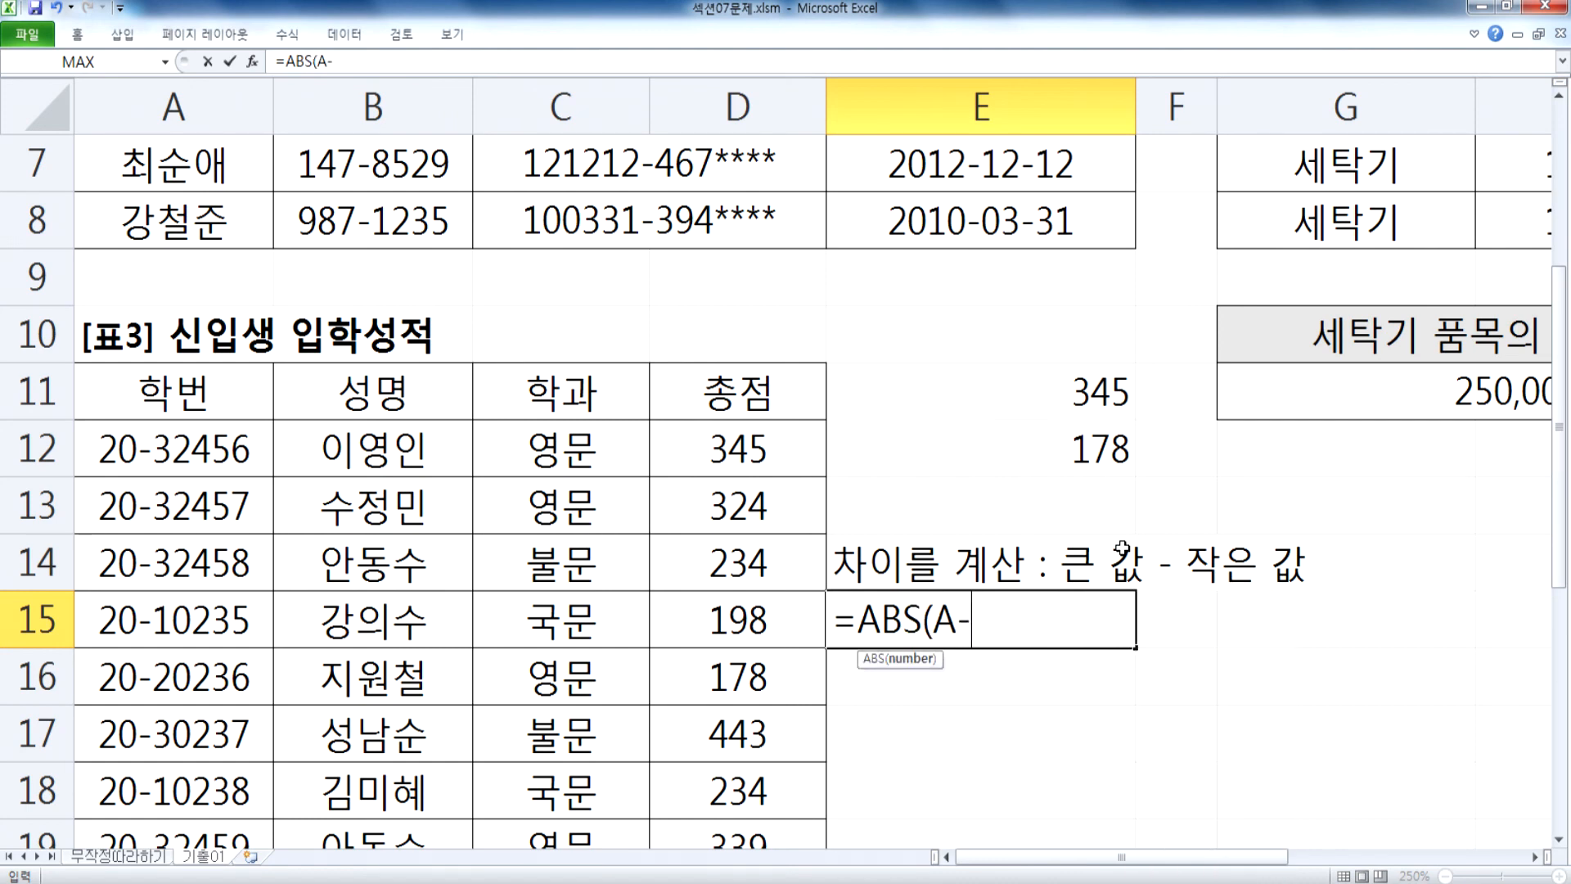
type("B)")
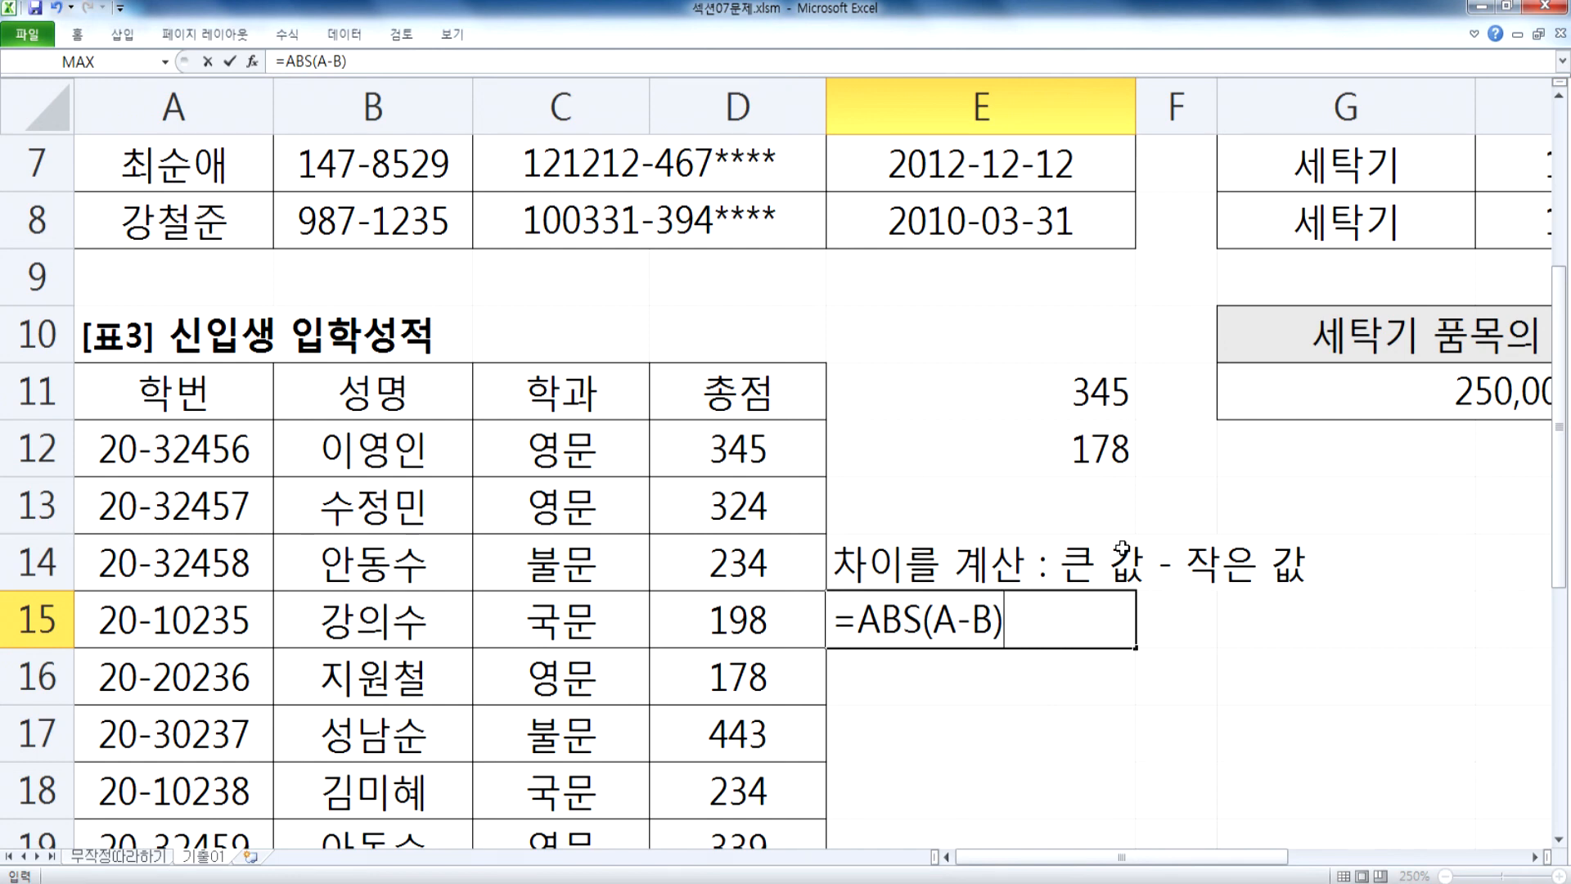
key("Return")
key("Up")
key("F2")
key("Home")
type("'")
key("Return")
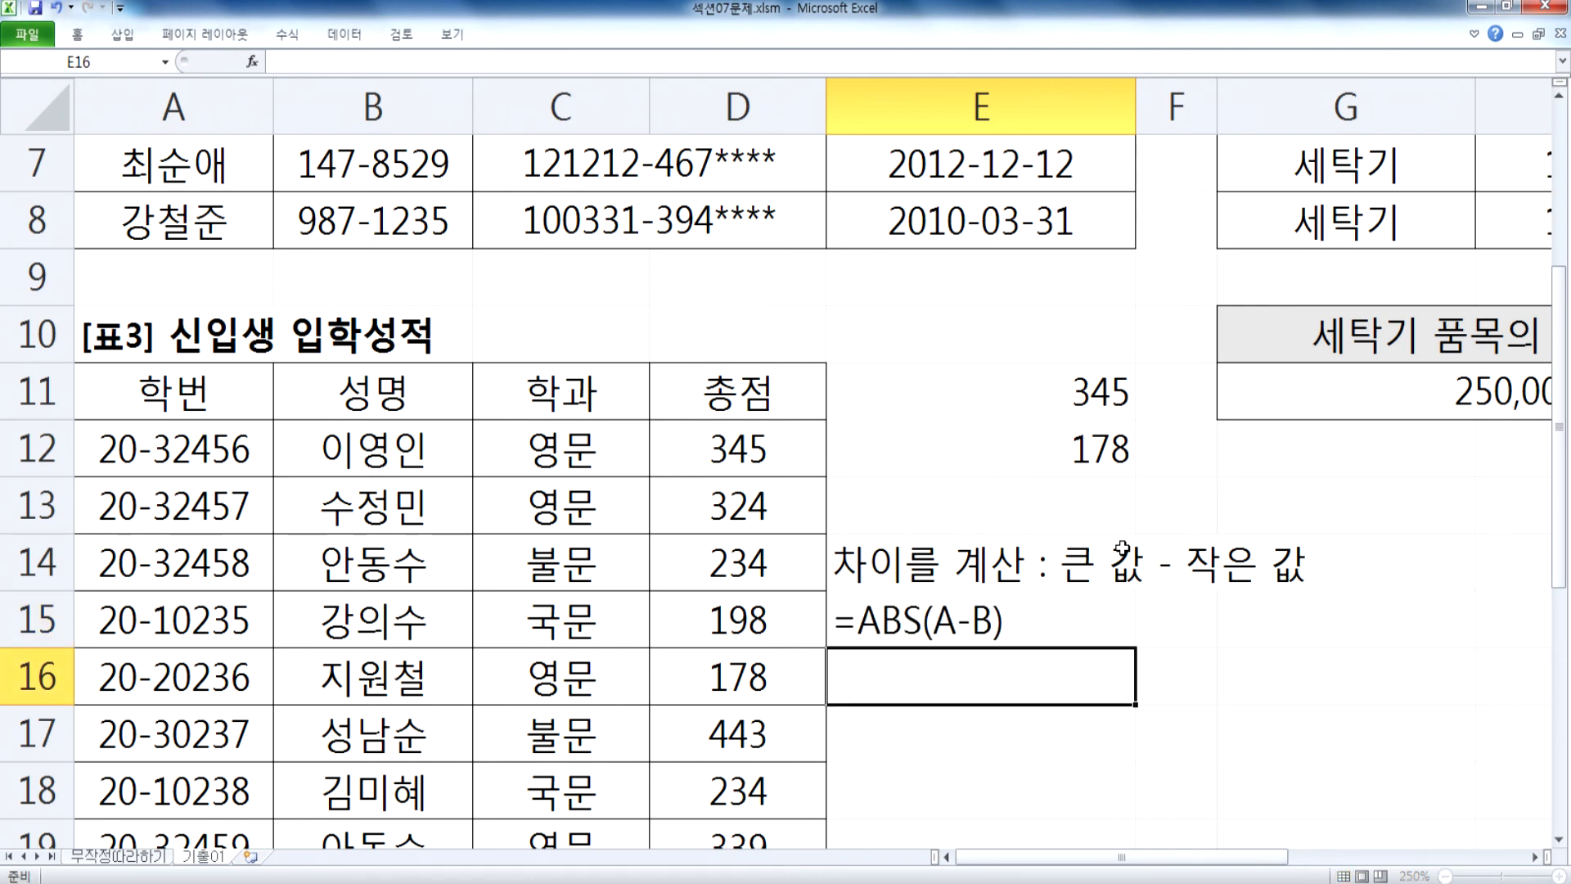
Step: Enter the absolute-value notation |A-B| in E16
scroll(1032, 315, "down", 1)
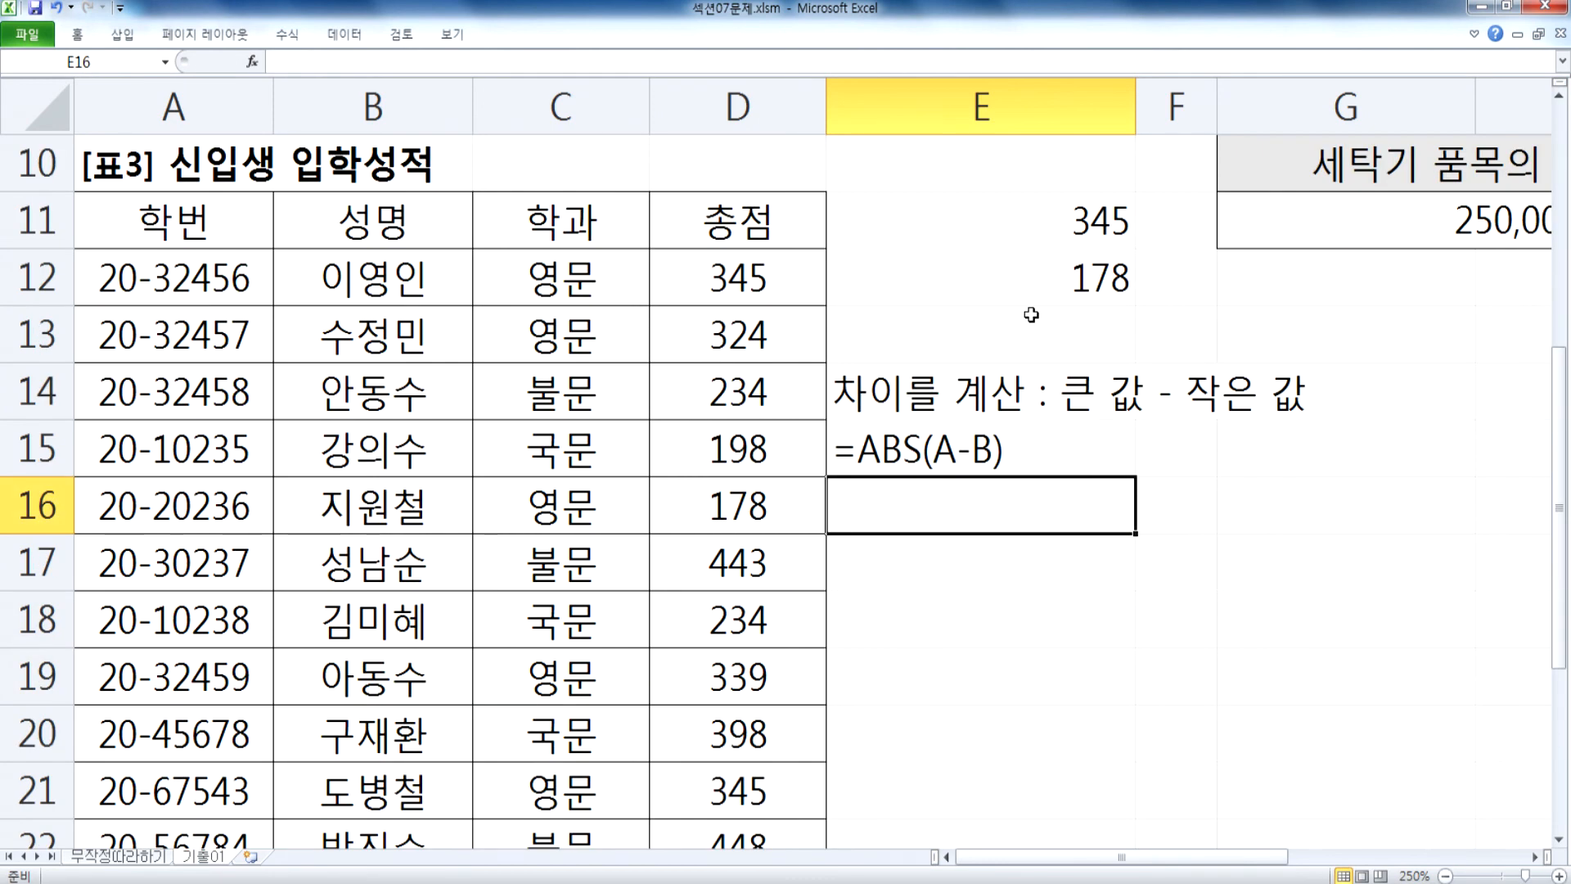
key("F2")
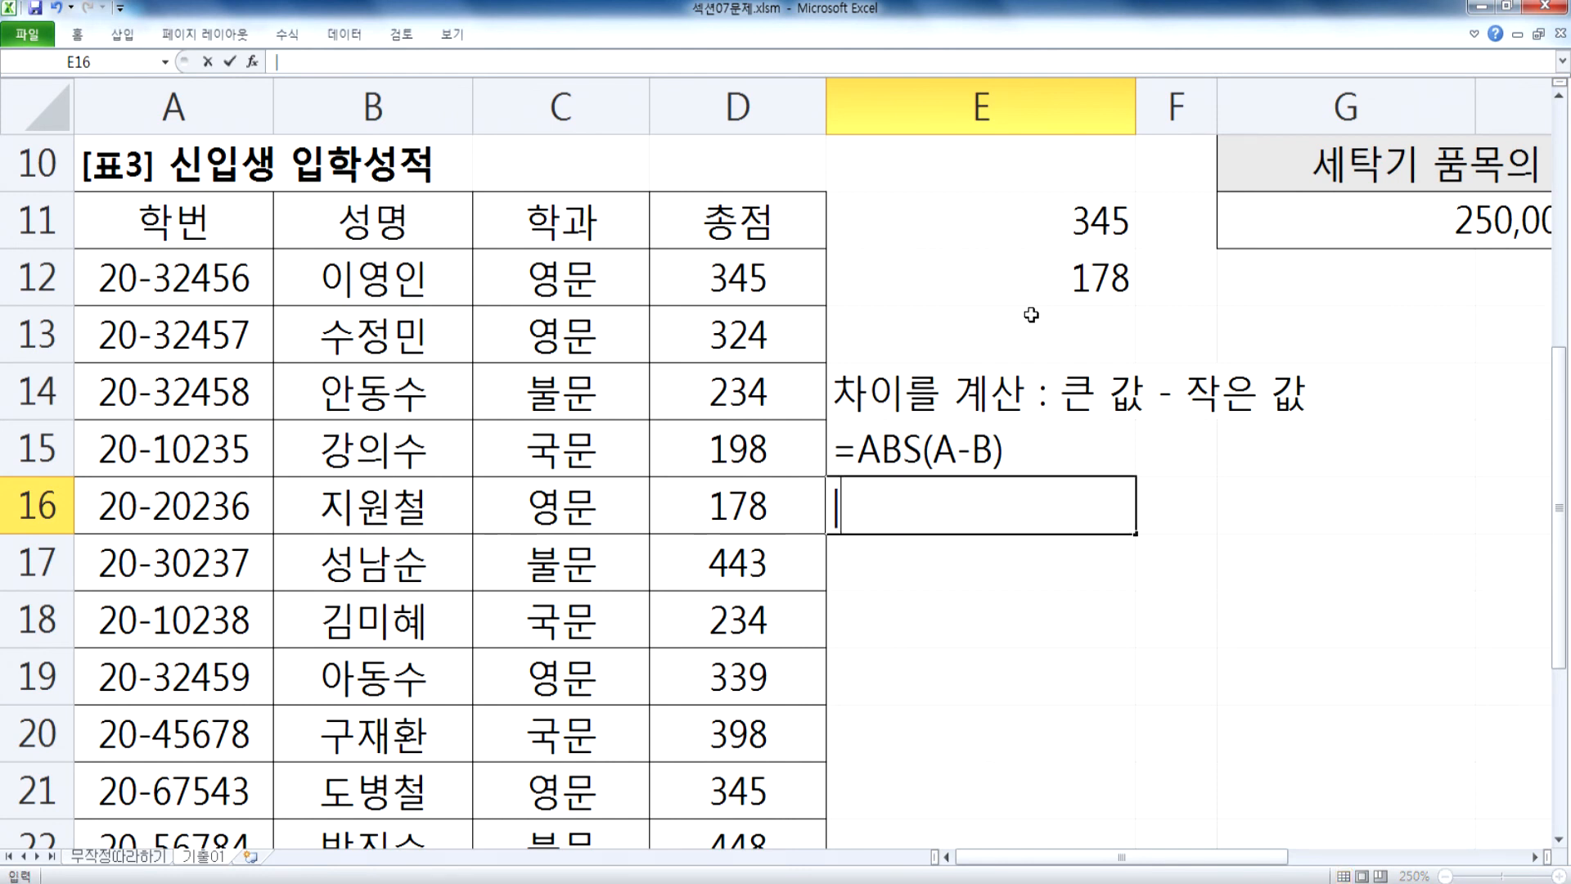
type("|A-B")
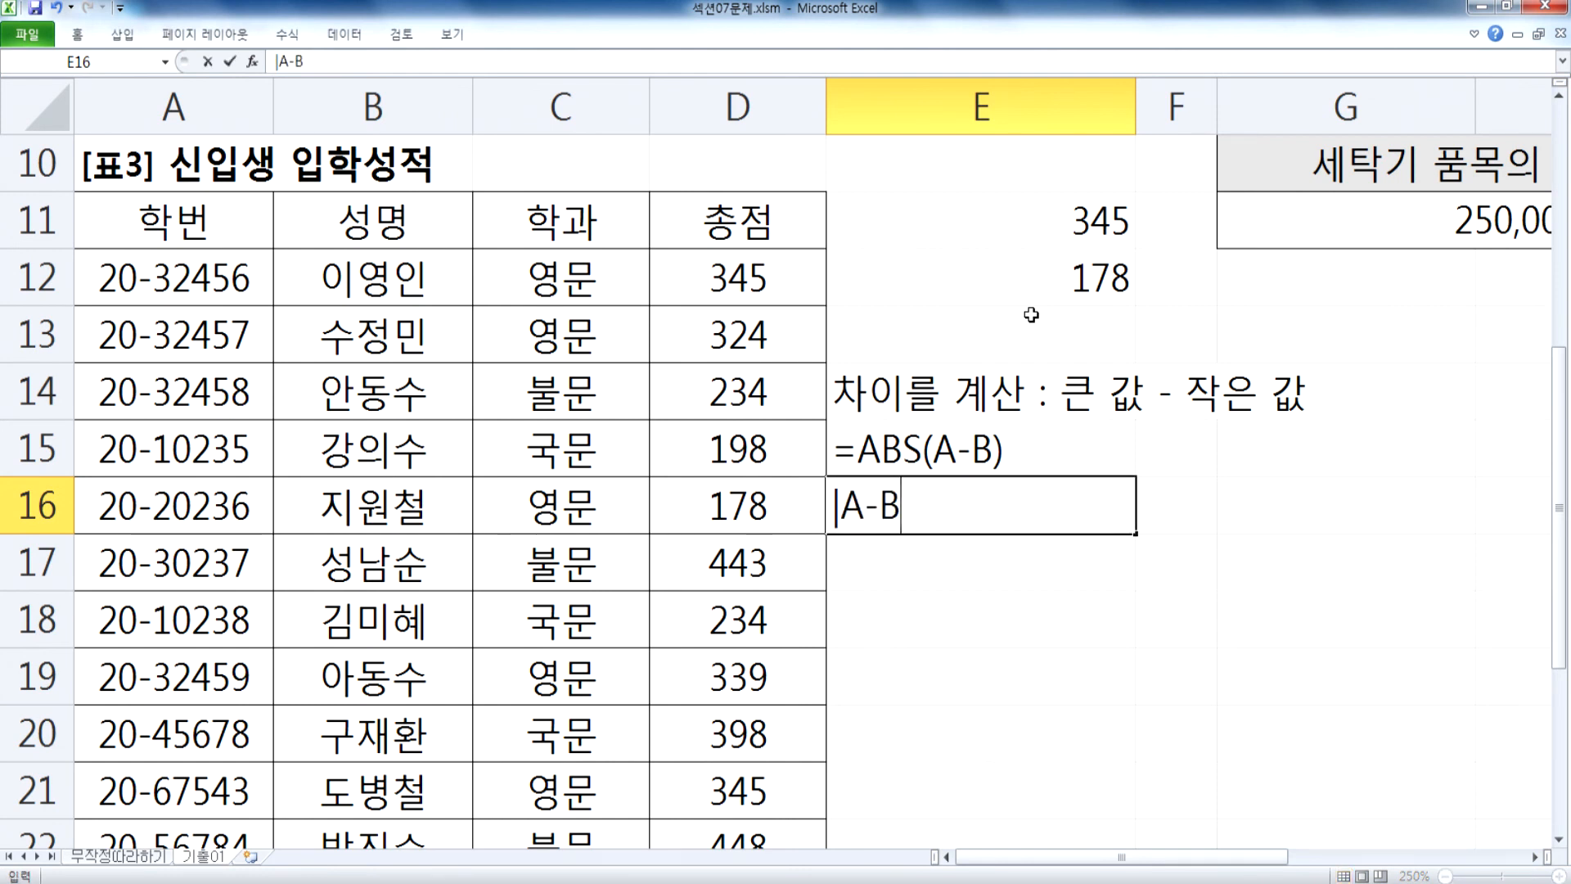
type("|")
key("Return")
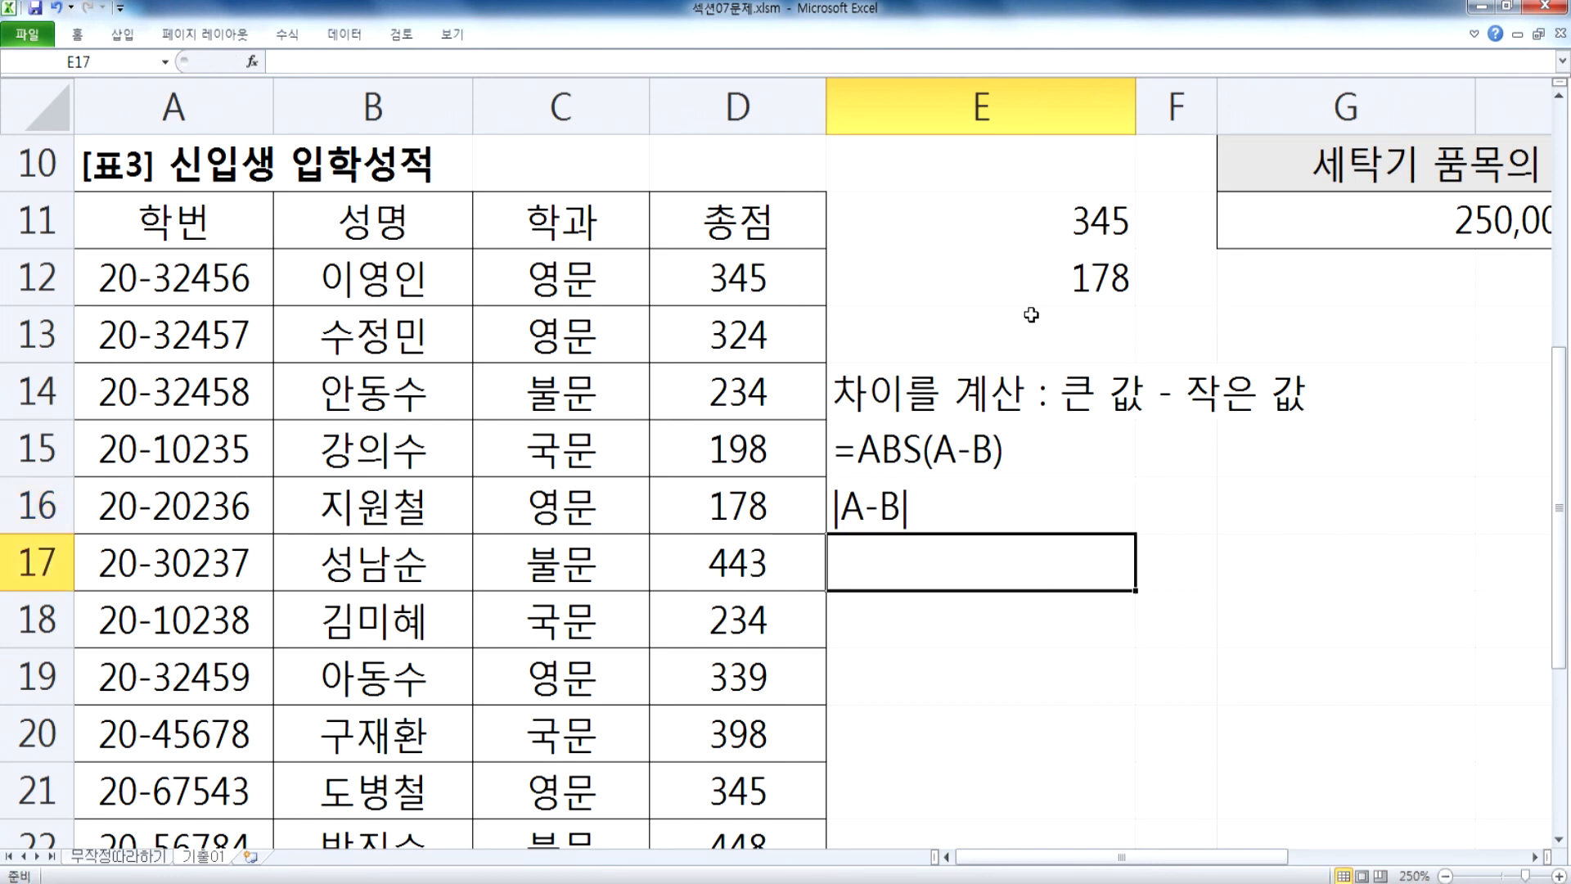
Step: Space out the notation in E16 so that it reads "| A-B |"
key("Up")
key("F2")
key("Left")
key("Left")
key("Left")
key("Left")
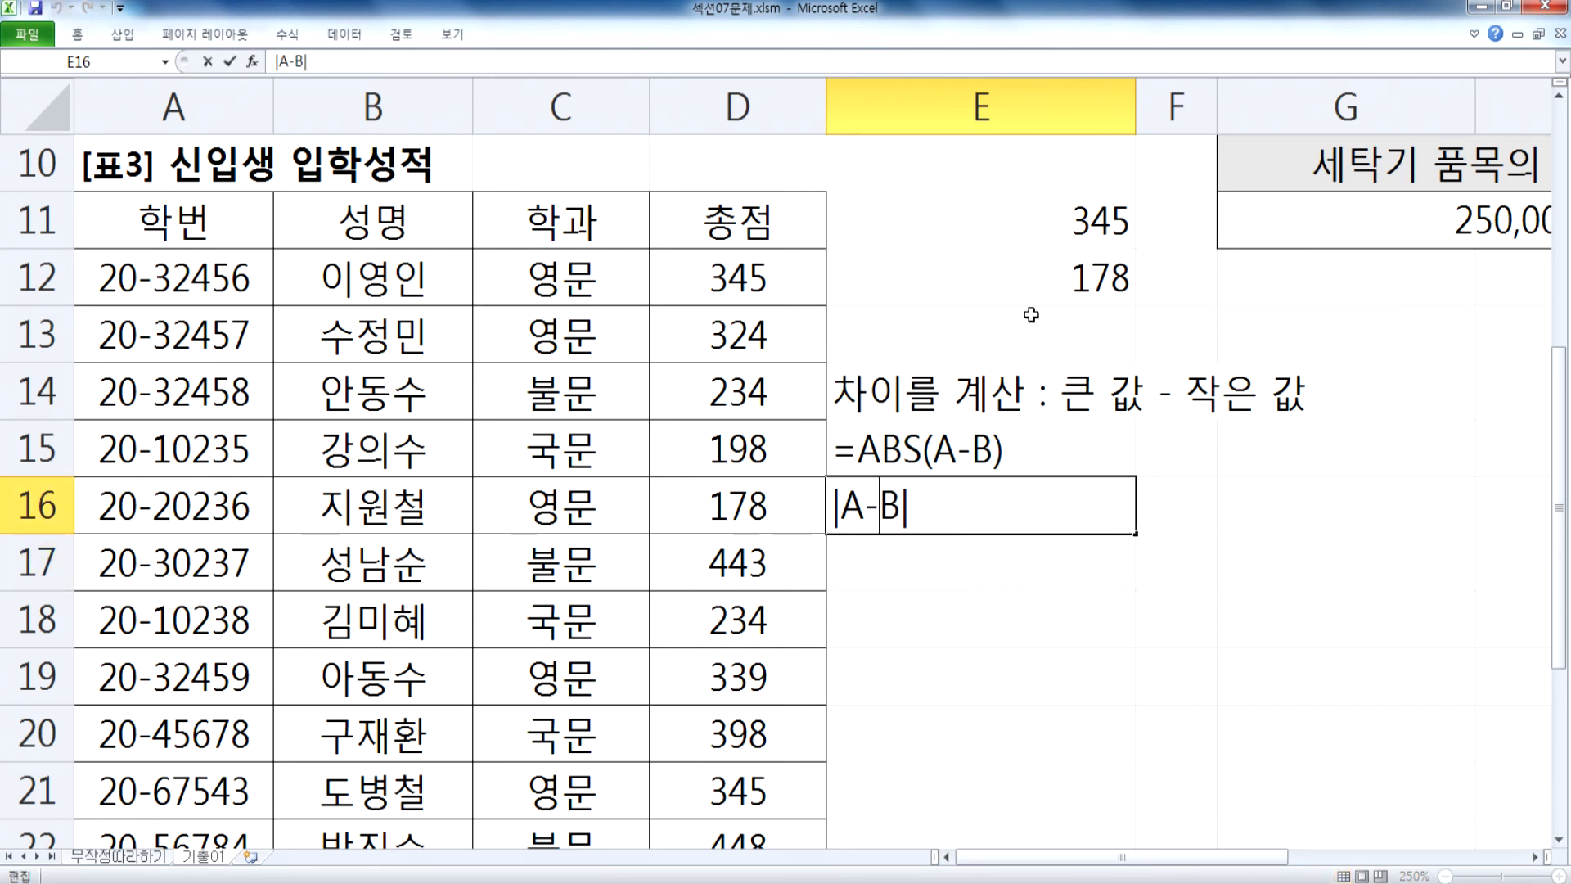
key("Right")
key("Right")
key("Left")
key("Left")
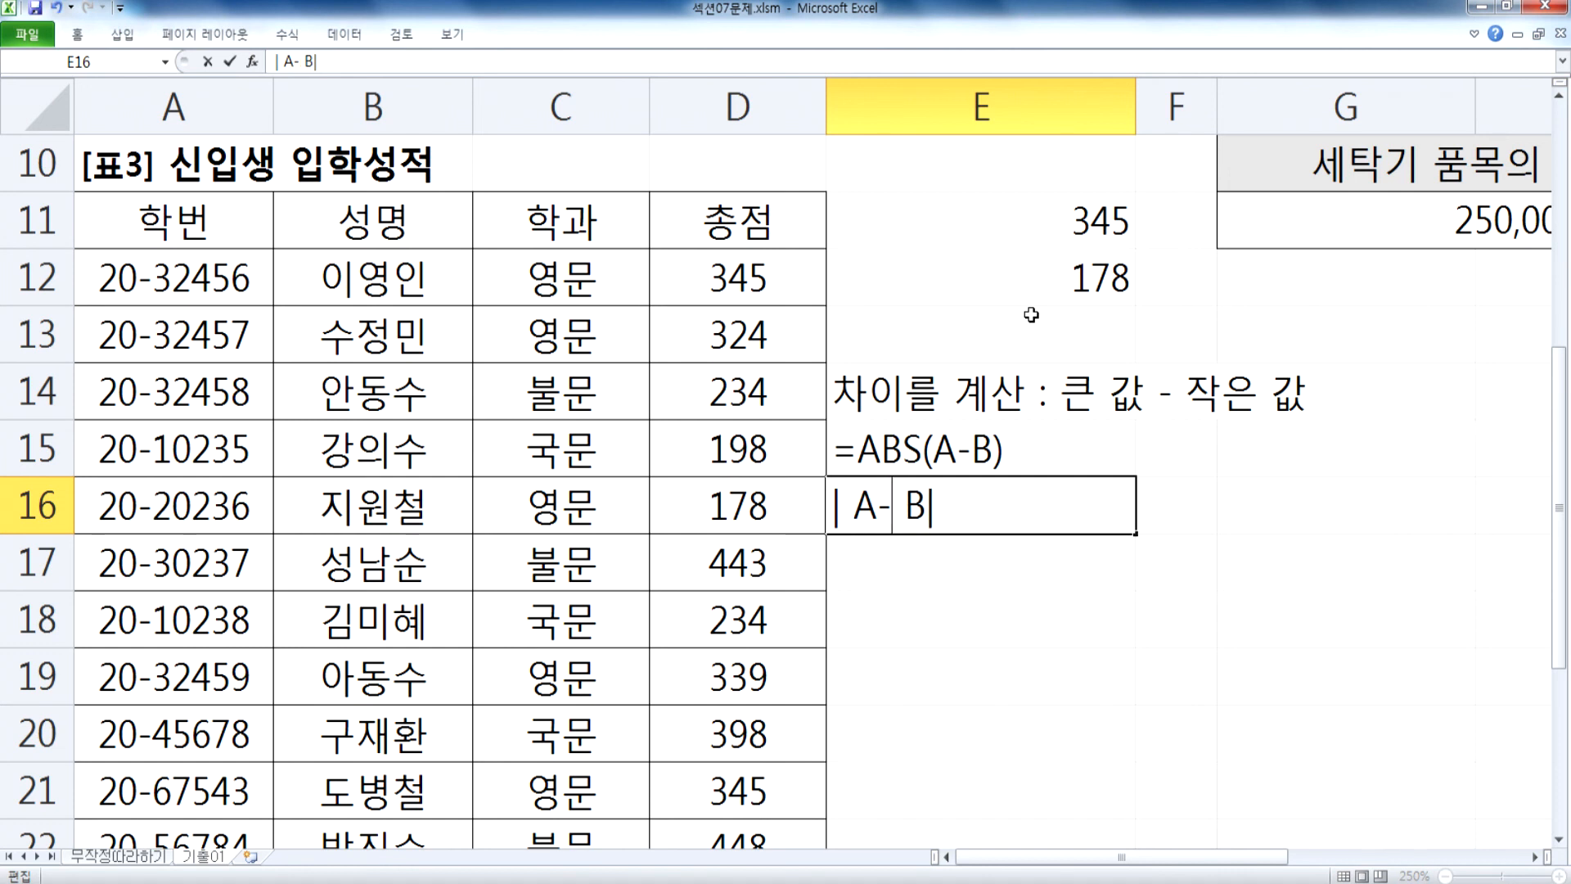
key("Delete")
key("Right")
key("Return")
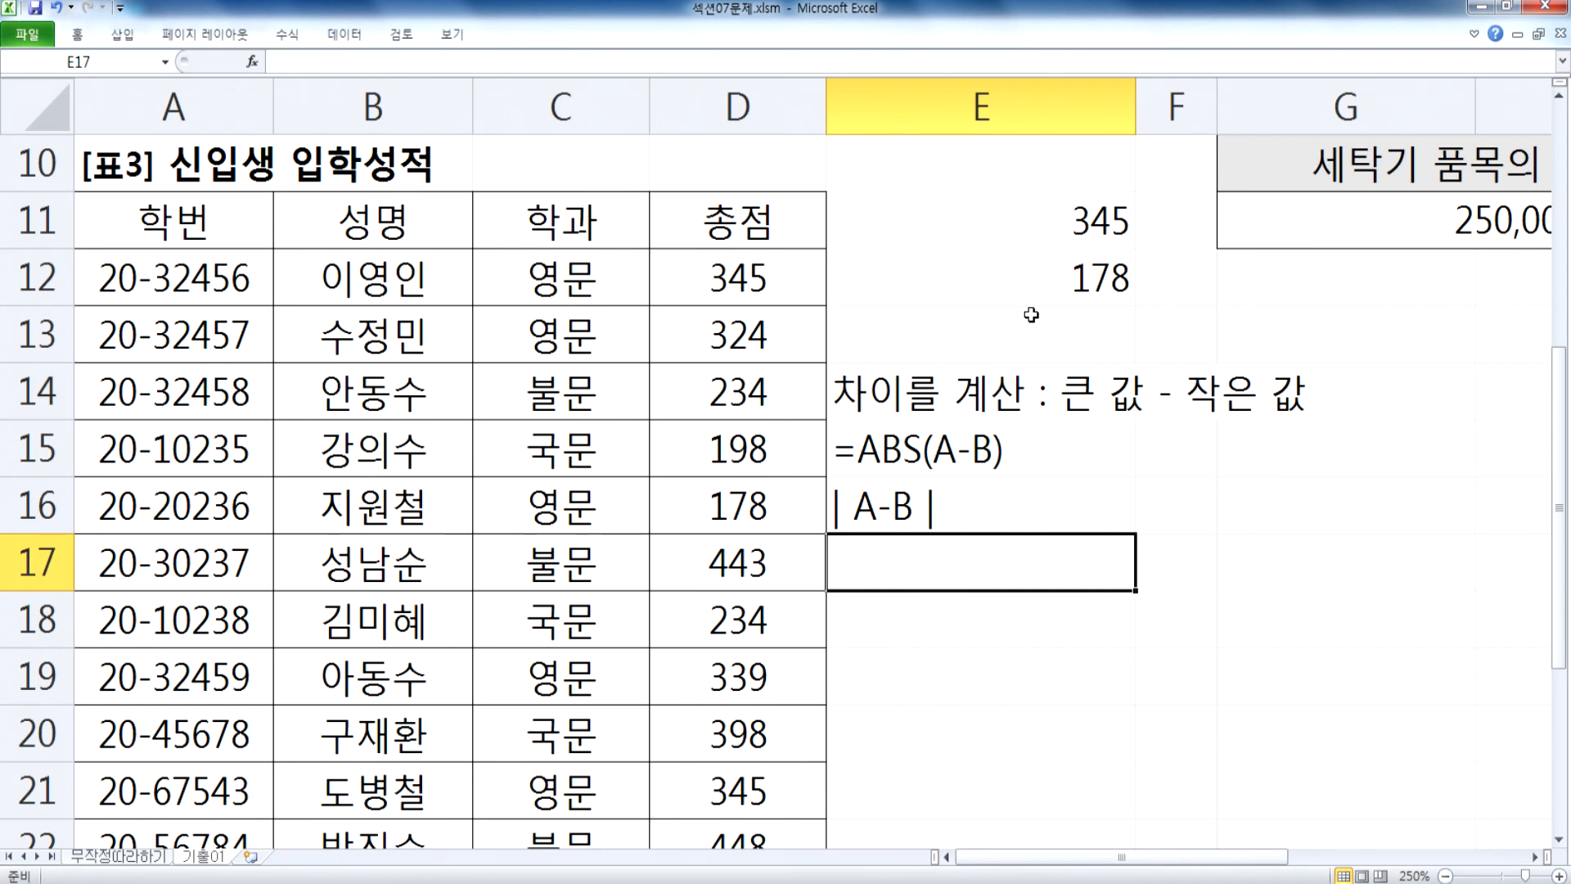
Step: Replace the content of E16 with an ABS formula starting with DAVERAGE using database A11:D23, field D11 and criteria C11:C12
left_click(900, 509)
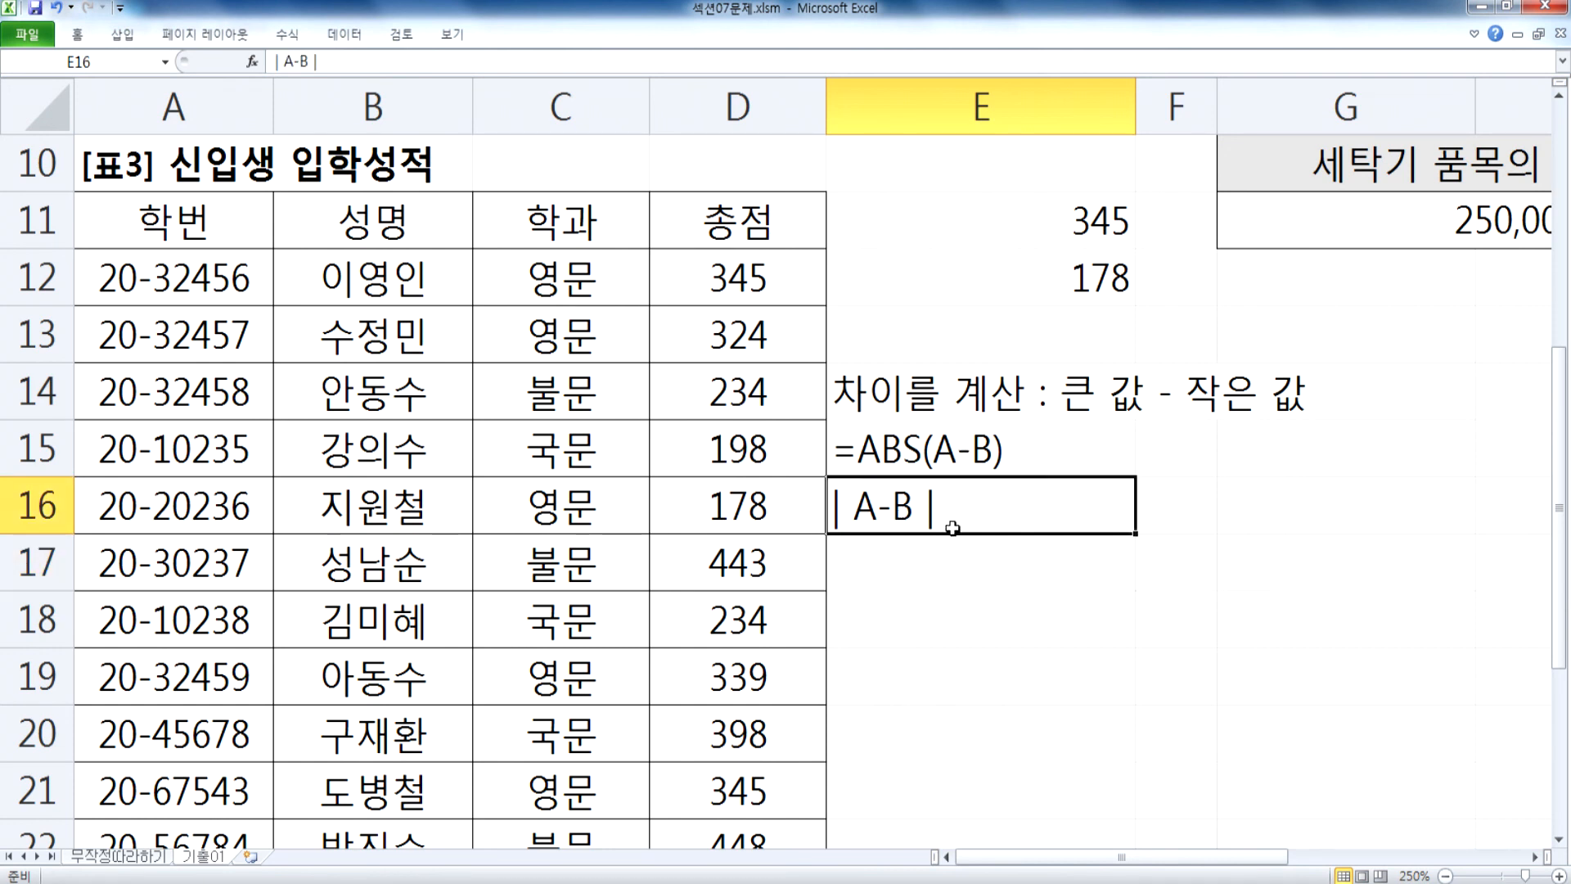
key("Delete")
type("=")
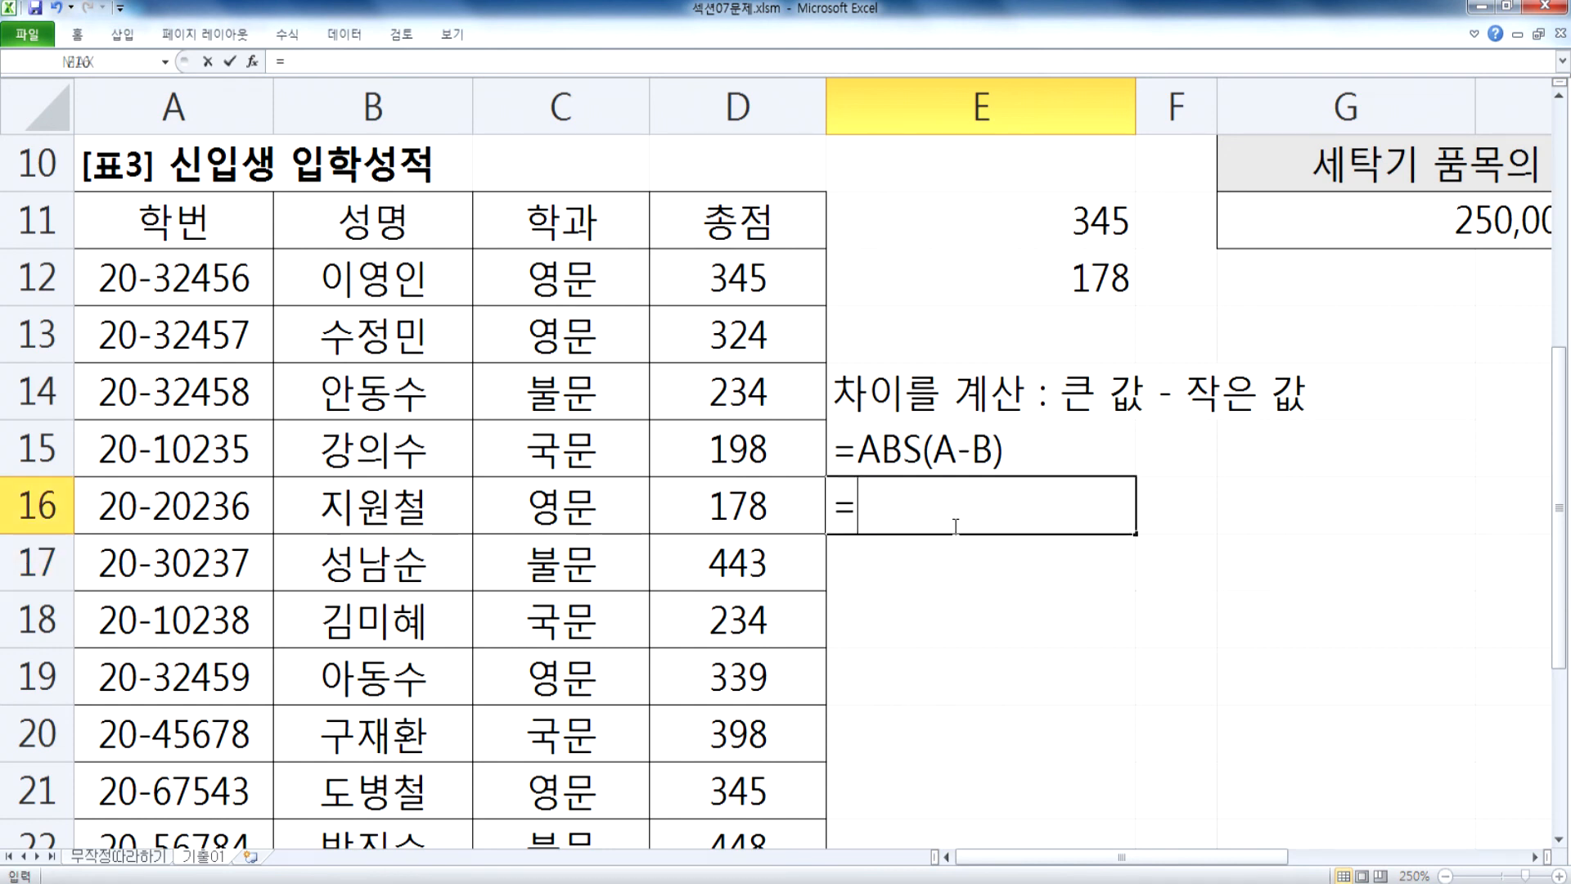
type("ABS(")
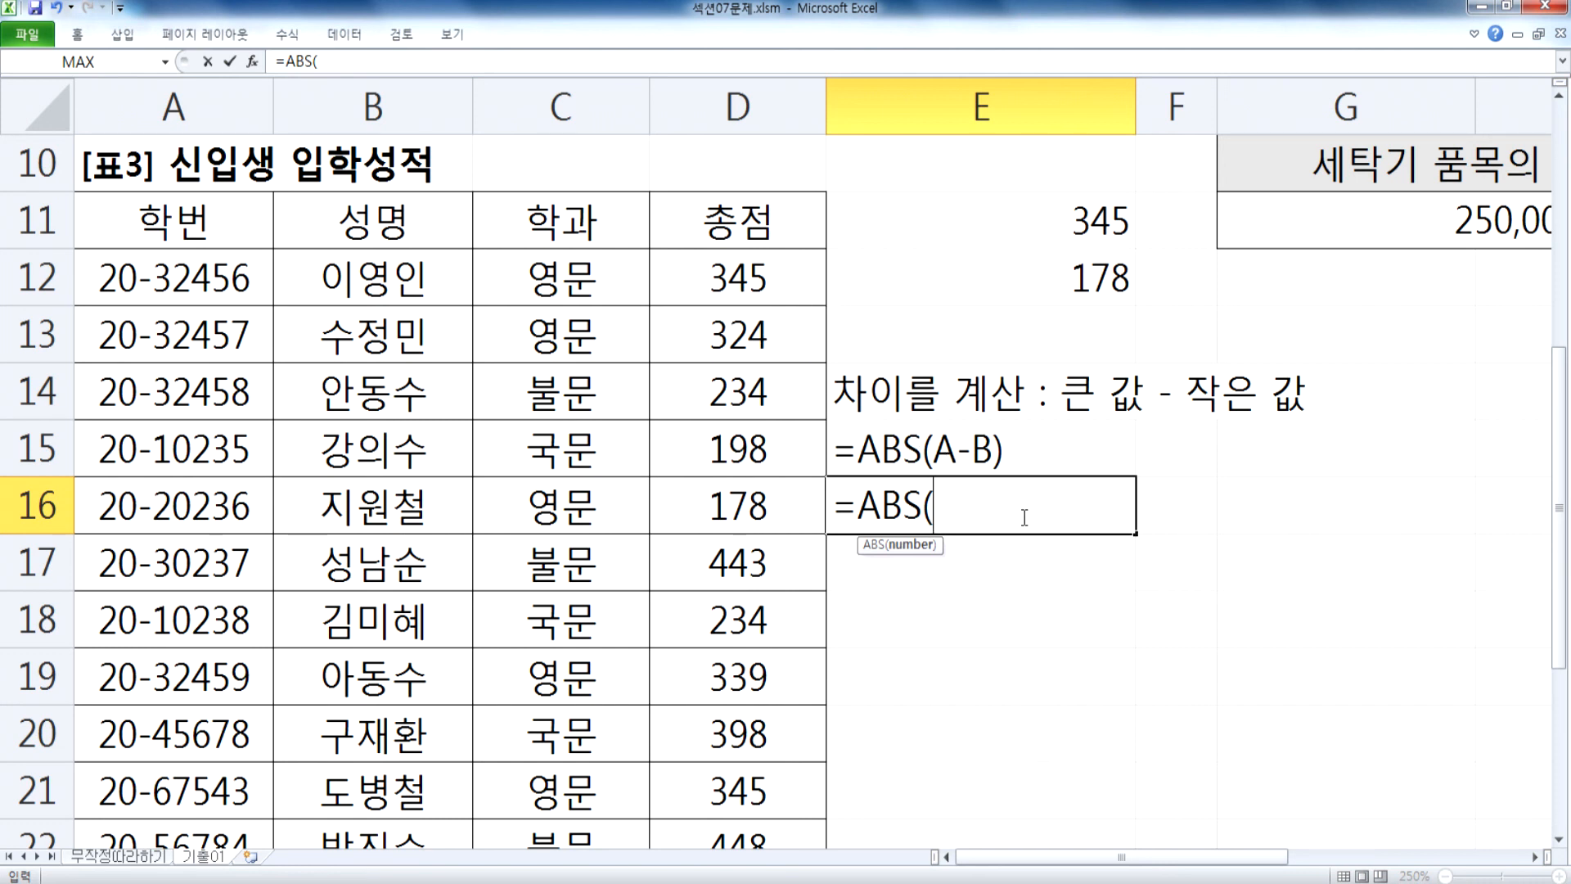
type("DAV")
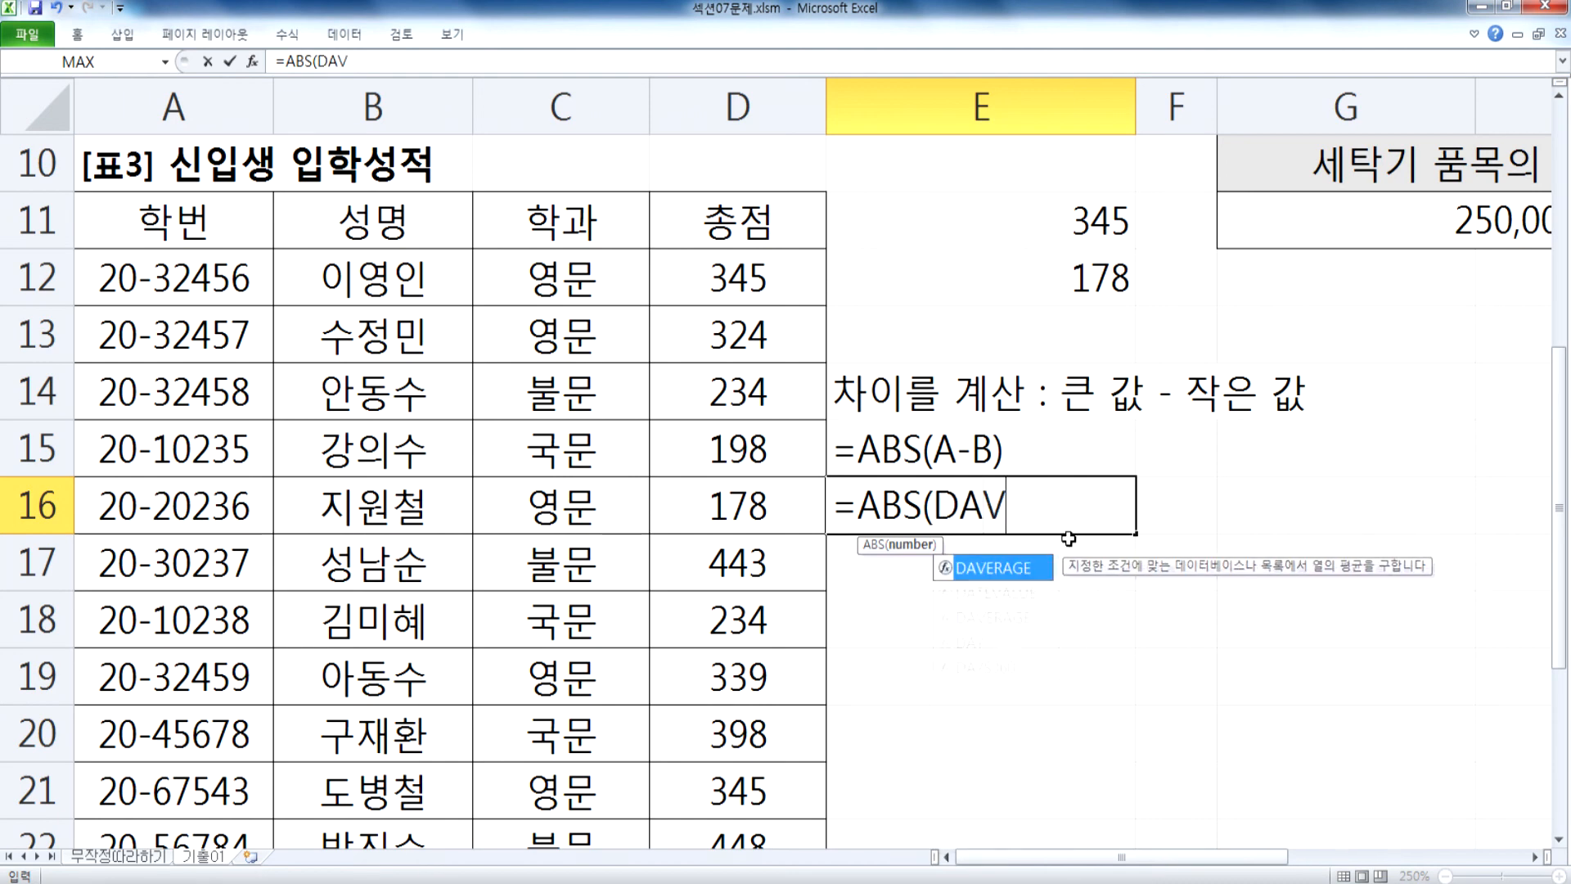
key("Tab")
left_click_drag(175, 223, 757, 732)
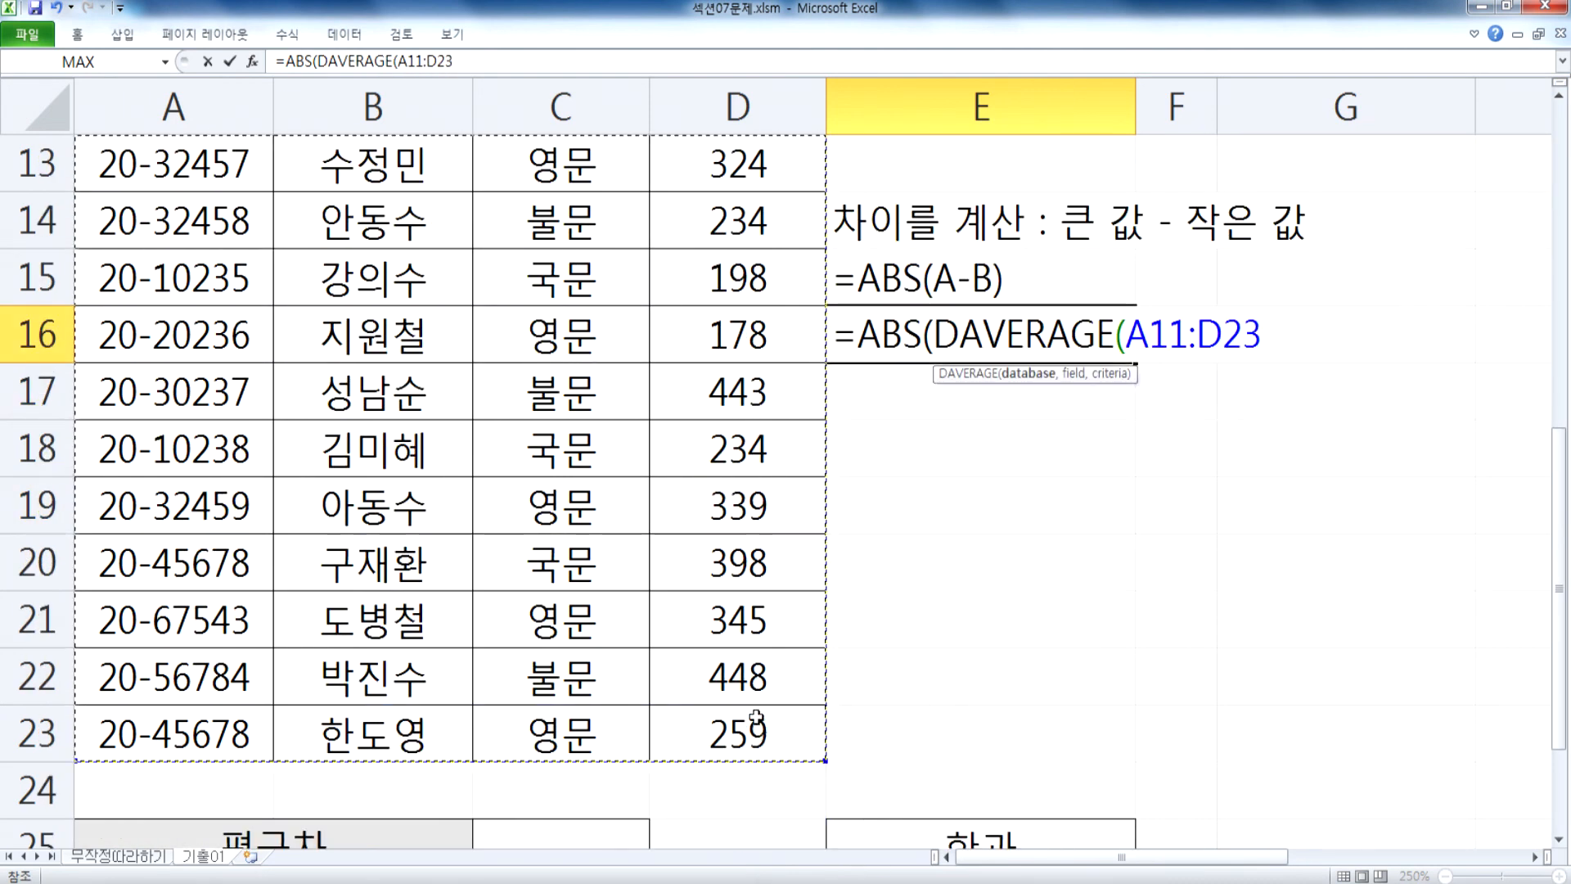
type(",")
scroll(757, 683, "up", 3)
left_click(703, 573)
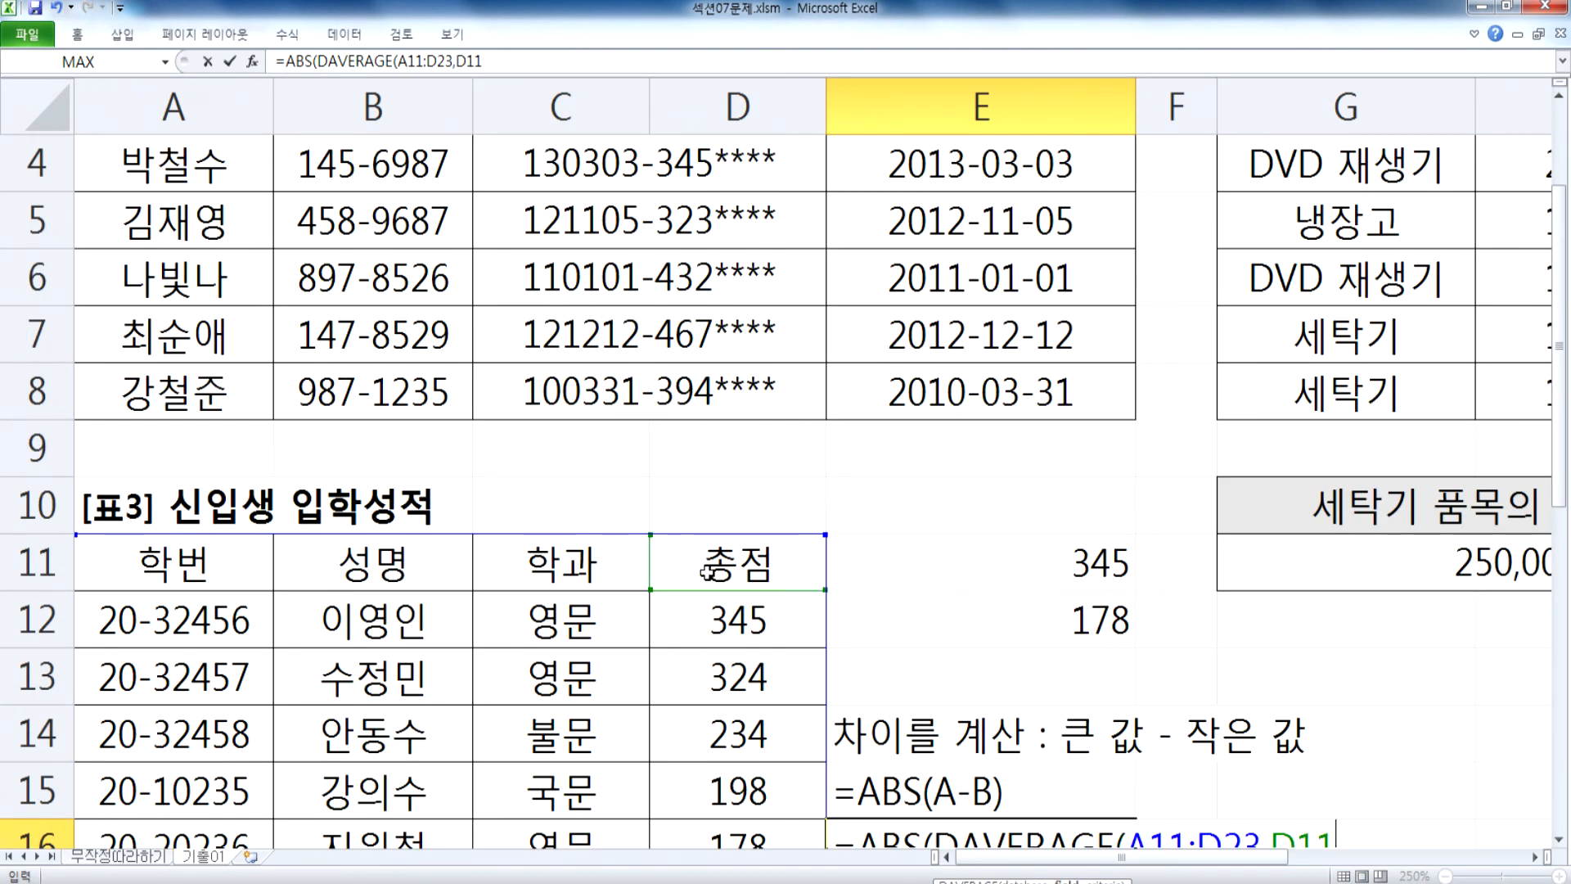
type(",")
left_click_drag(627, 573, 584, 604)
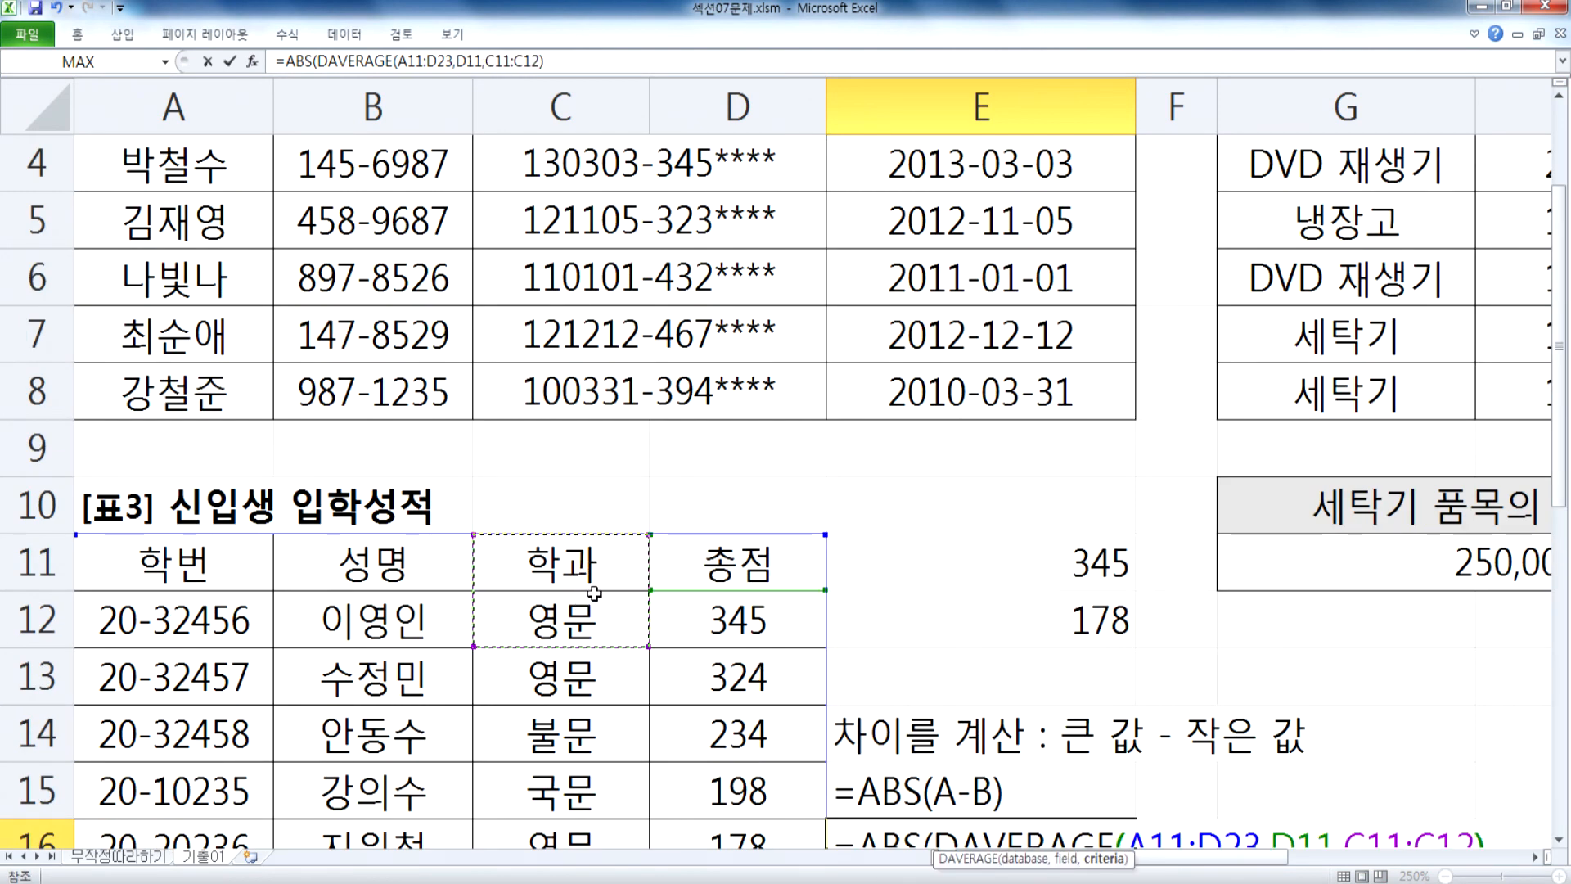
type(")")
scroll(852, 622, "down", 2)
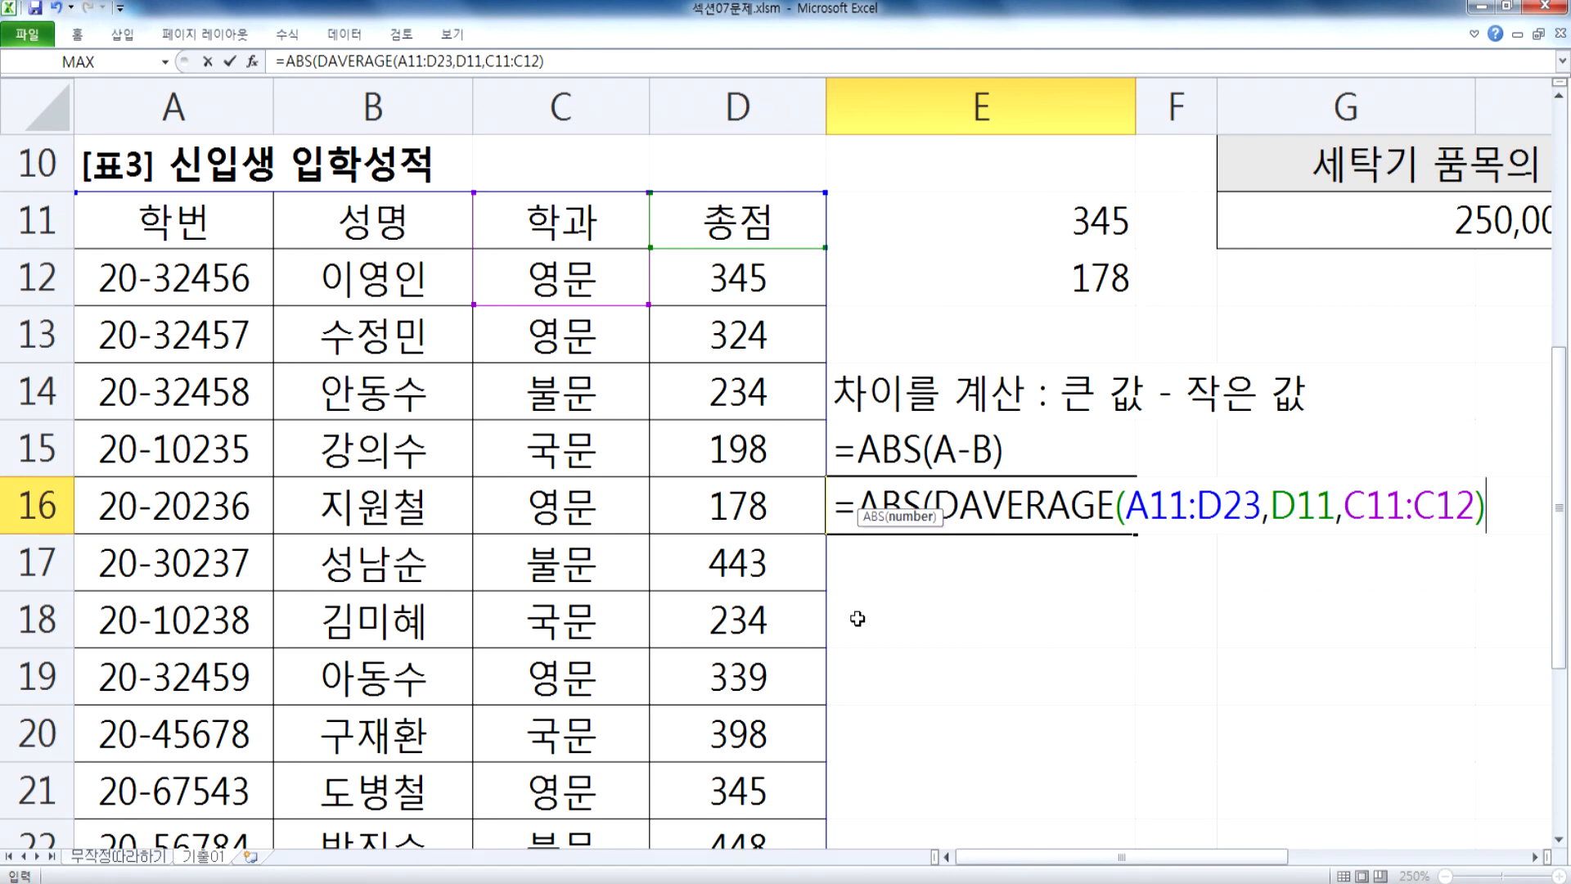
Step: Complete the ABS formula in E16 by subtracting a DAVERAGE with database A11:D23, field D11 and criteria E25:E26
type("-DAV")
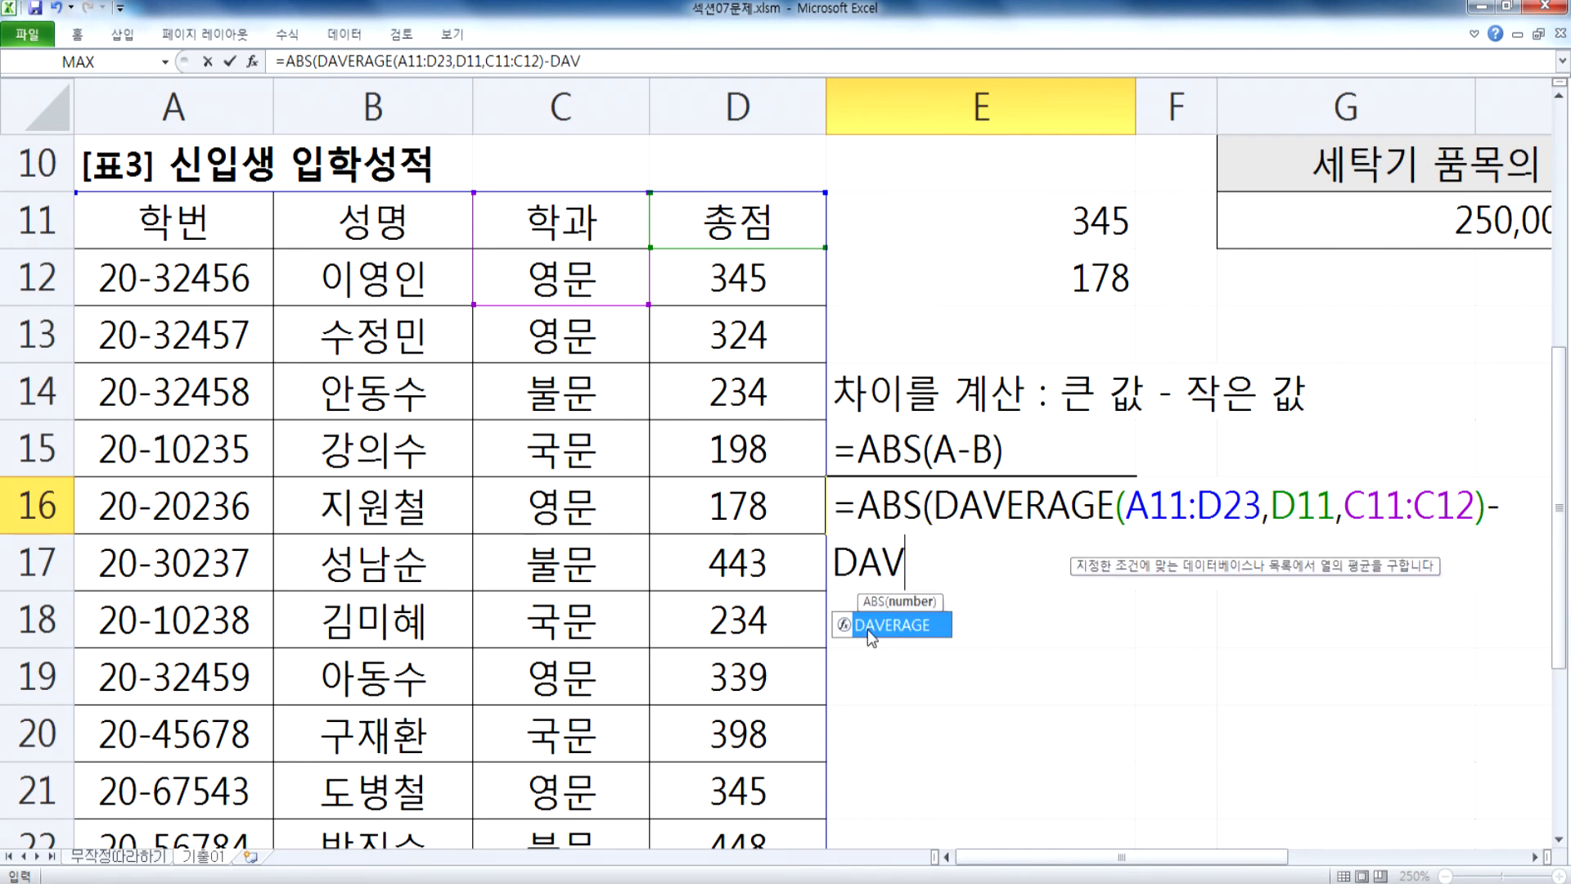
double_click(878, 635)
left_click_drag(151, 227, 733, 745)
type(",")
scroll(737, 589, "up", 2)
left_click(747, 397)
type(",")
scroll(746, 401, "down", 3)
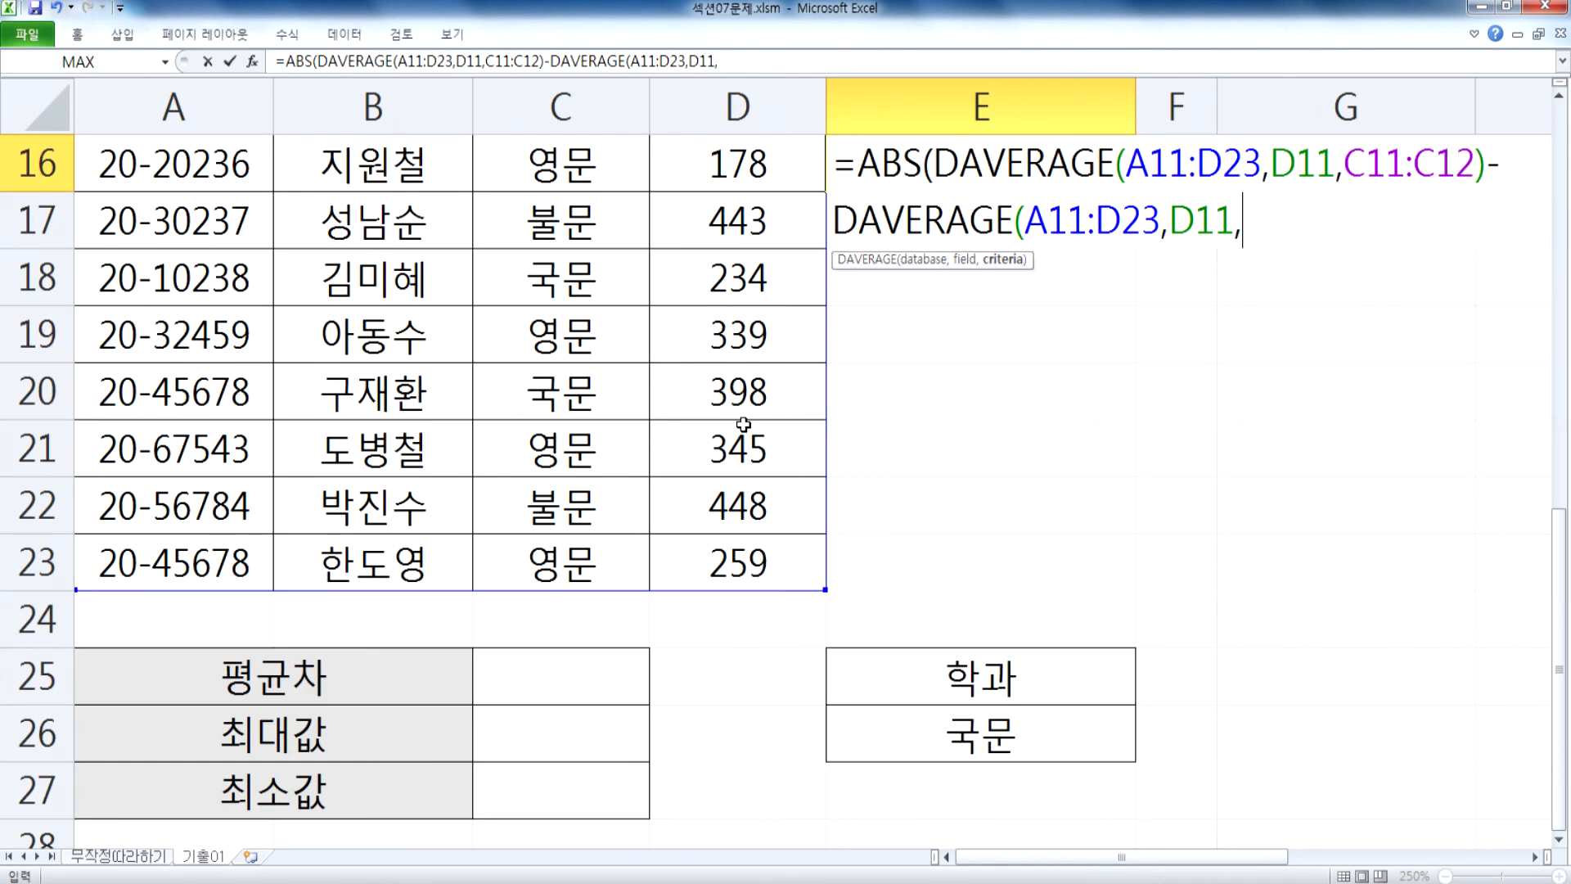
left_click_drag(1013, 686, 1012, 730)
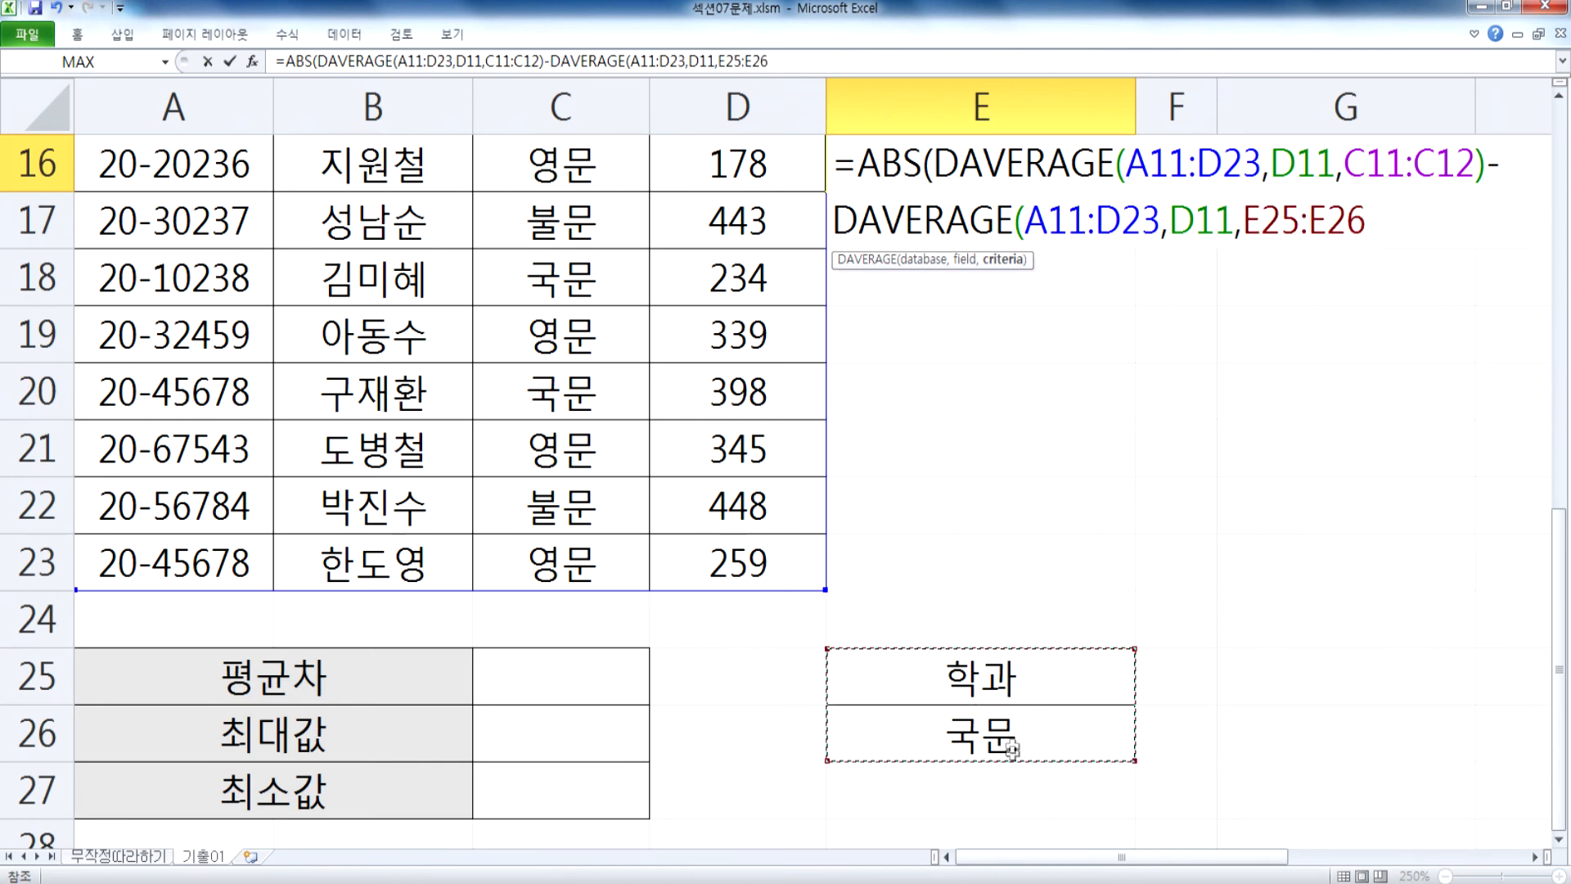
type("))")
key("Return")
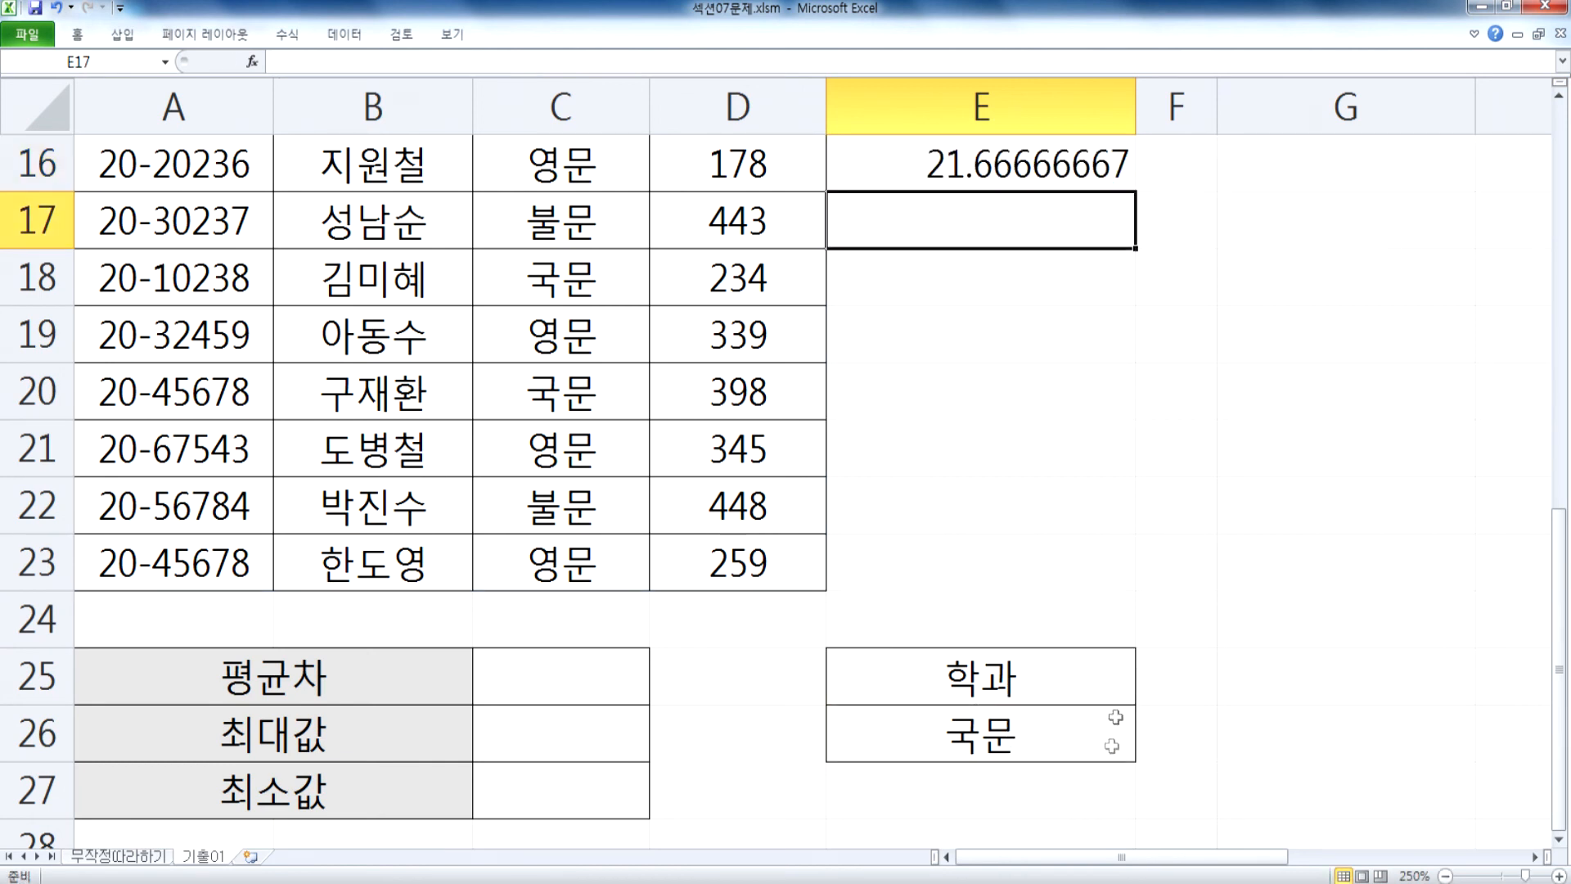
Step: Copy the text of the ABS/DAVERAGE formula from E16 and enter it unchanged in C25 for 평균차
left_click(1041, 175)
key("F2")
left_click_drag(835, 168, 1414, 232)
key("ctrl+c")
key("Escape")
scroll(568, 638, "down", 1)
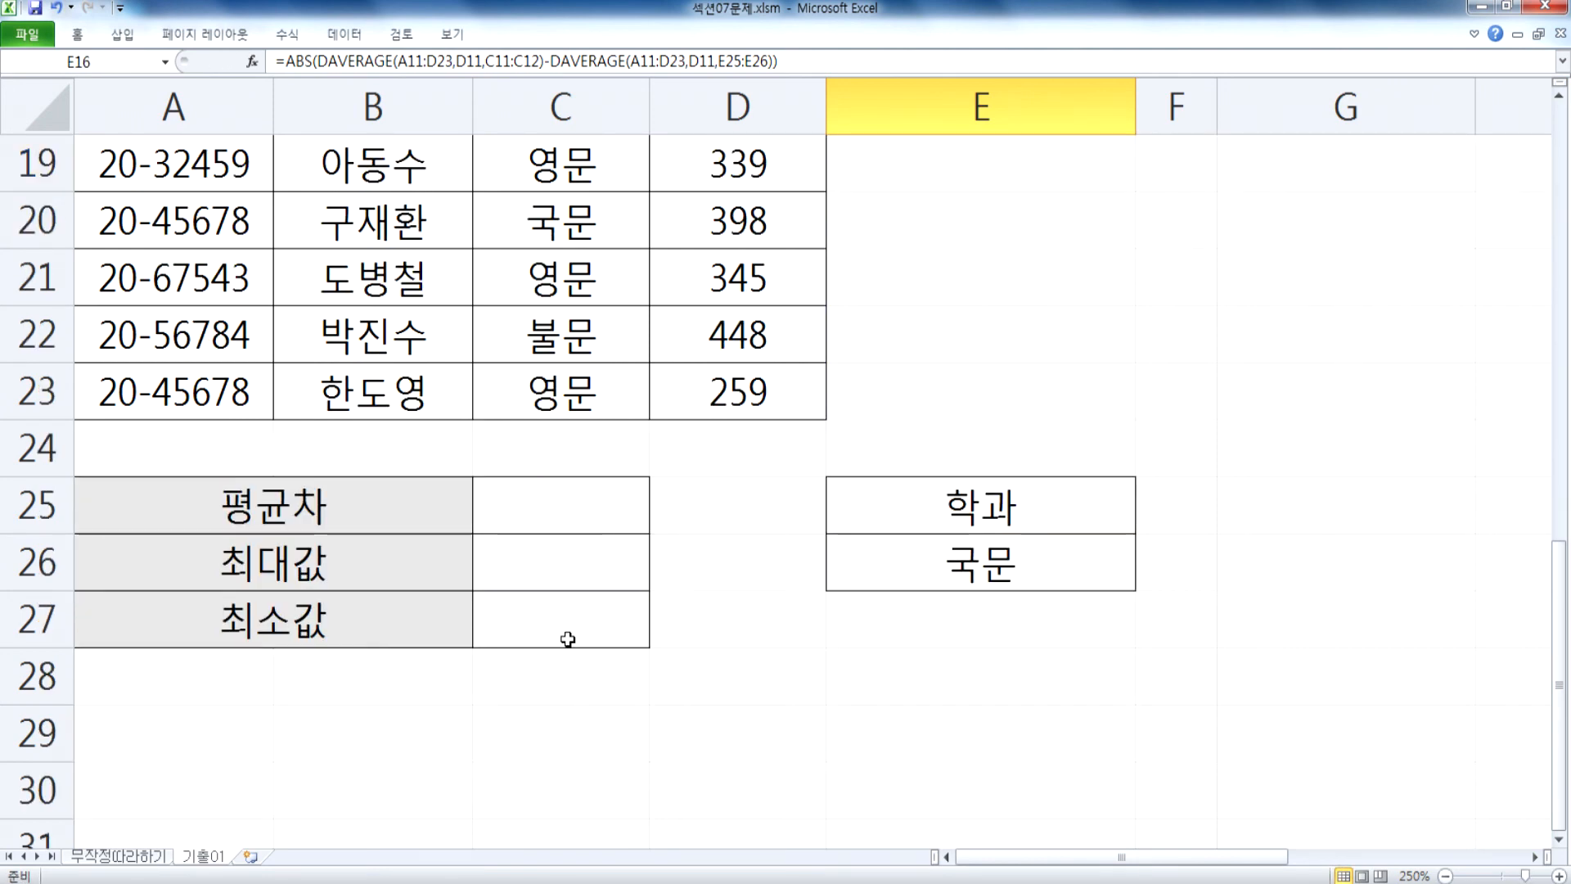
double_click(556, 520)
key("ctrl+v")
key("Return")
left_click(594, 510)
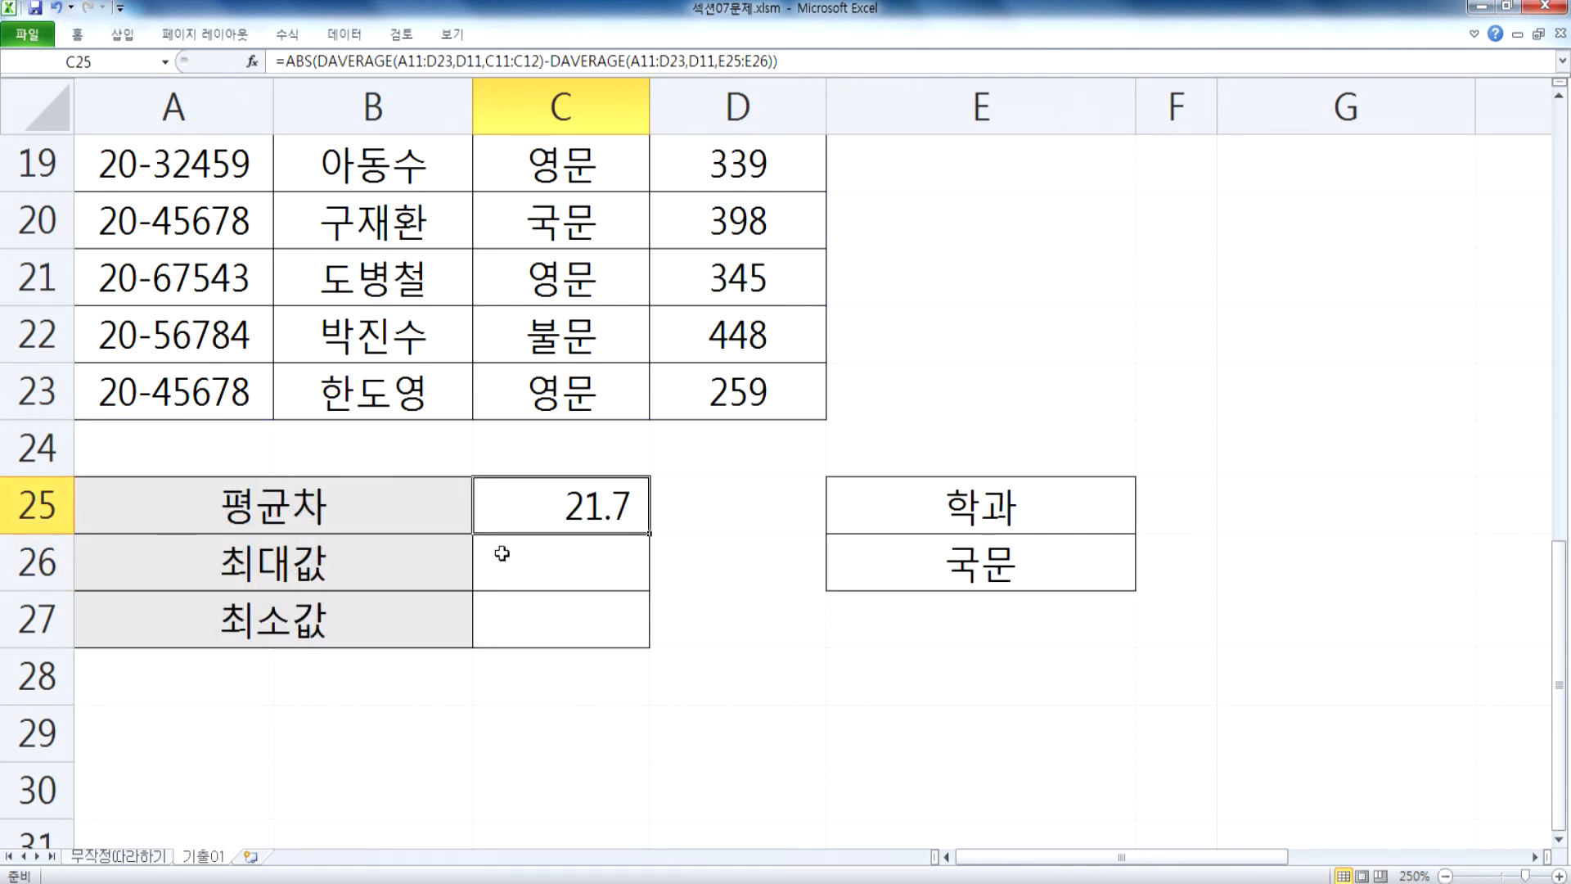
Step: Write the alternative difference expression =IF(A>B, A-B, B-A) in E18, below the ABS formula
scroll(509, 489, "up", 2)
left_click(1005, 328)
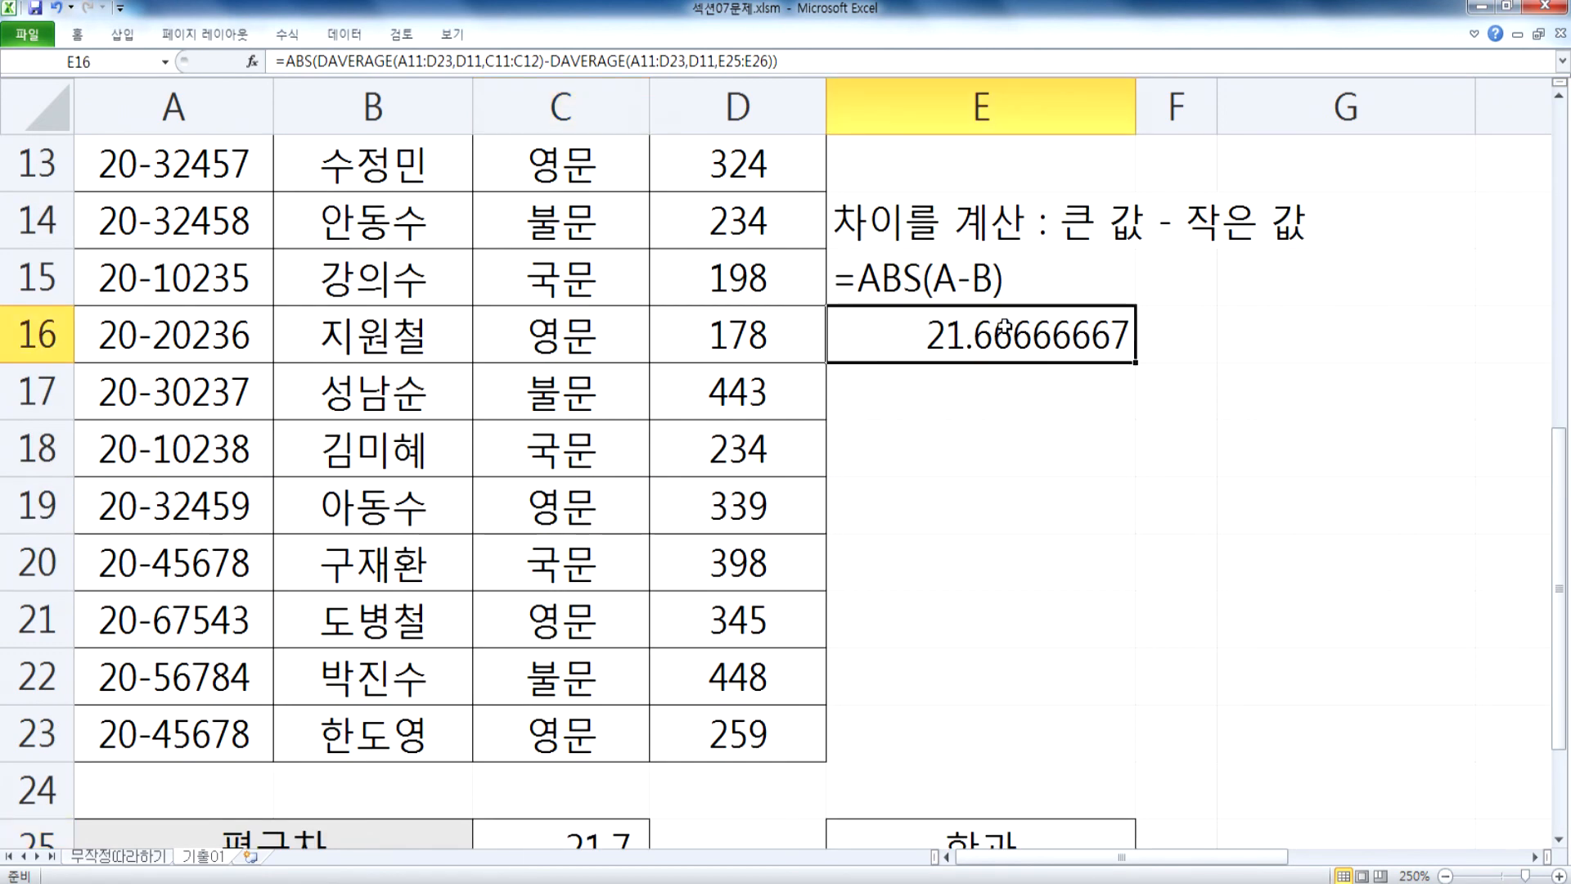
double_click(949, 331)
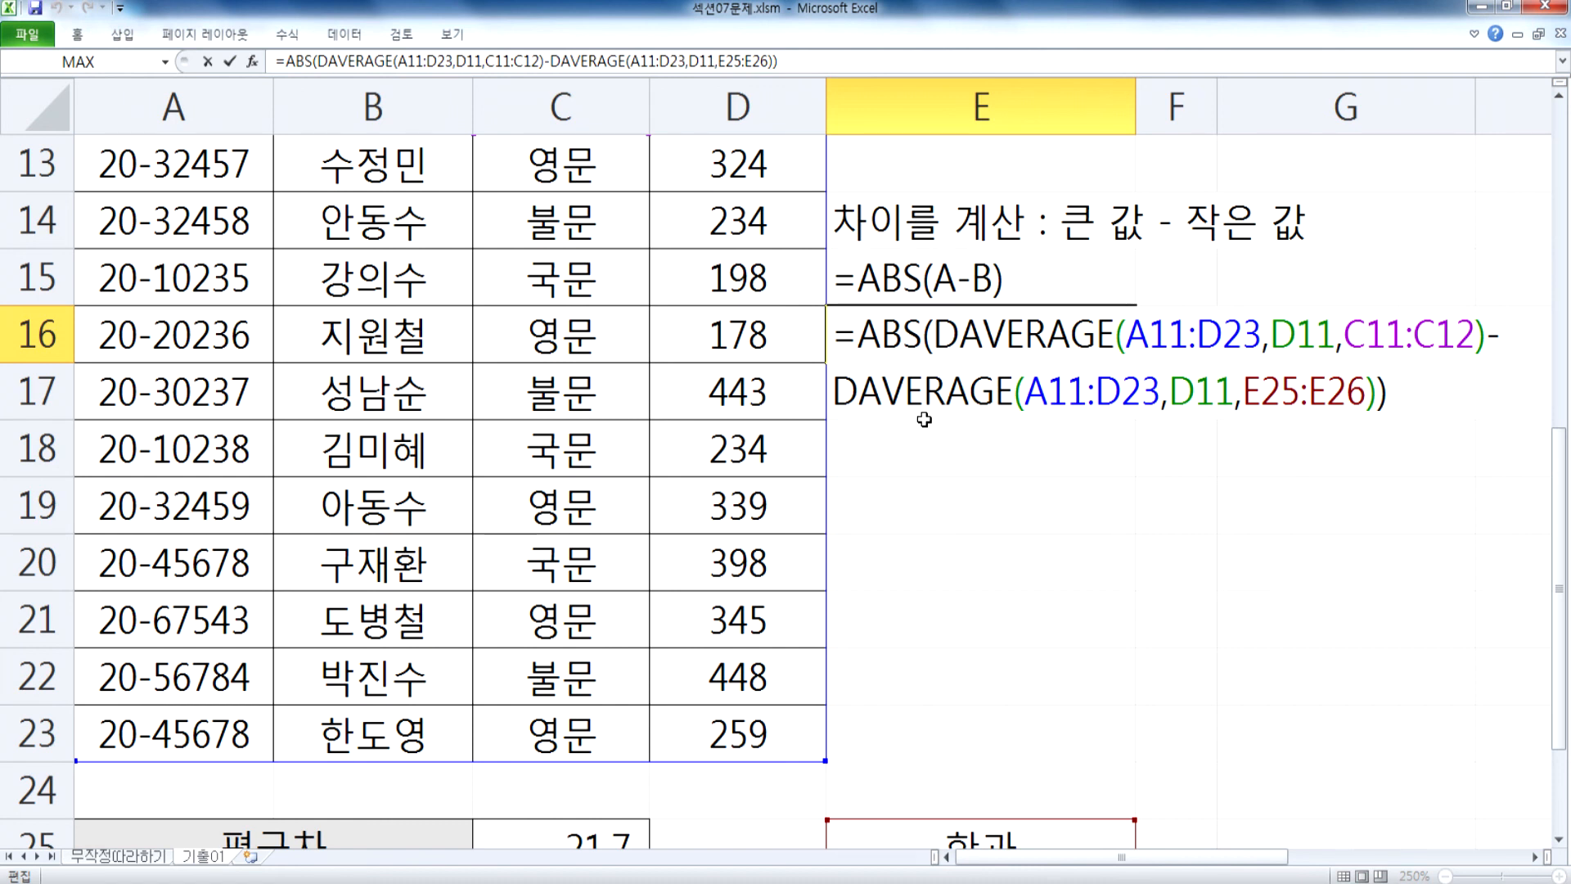
left_click(932, 449)
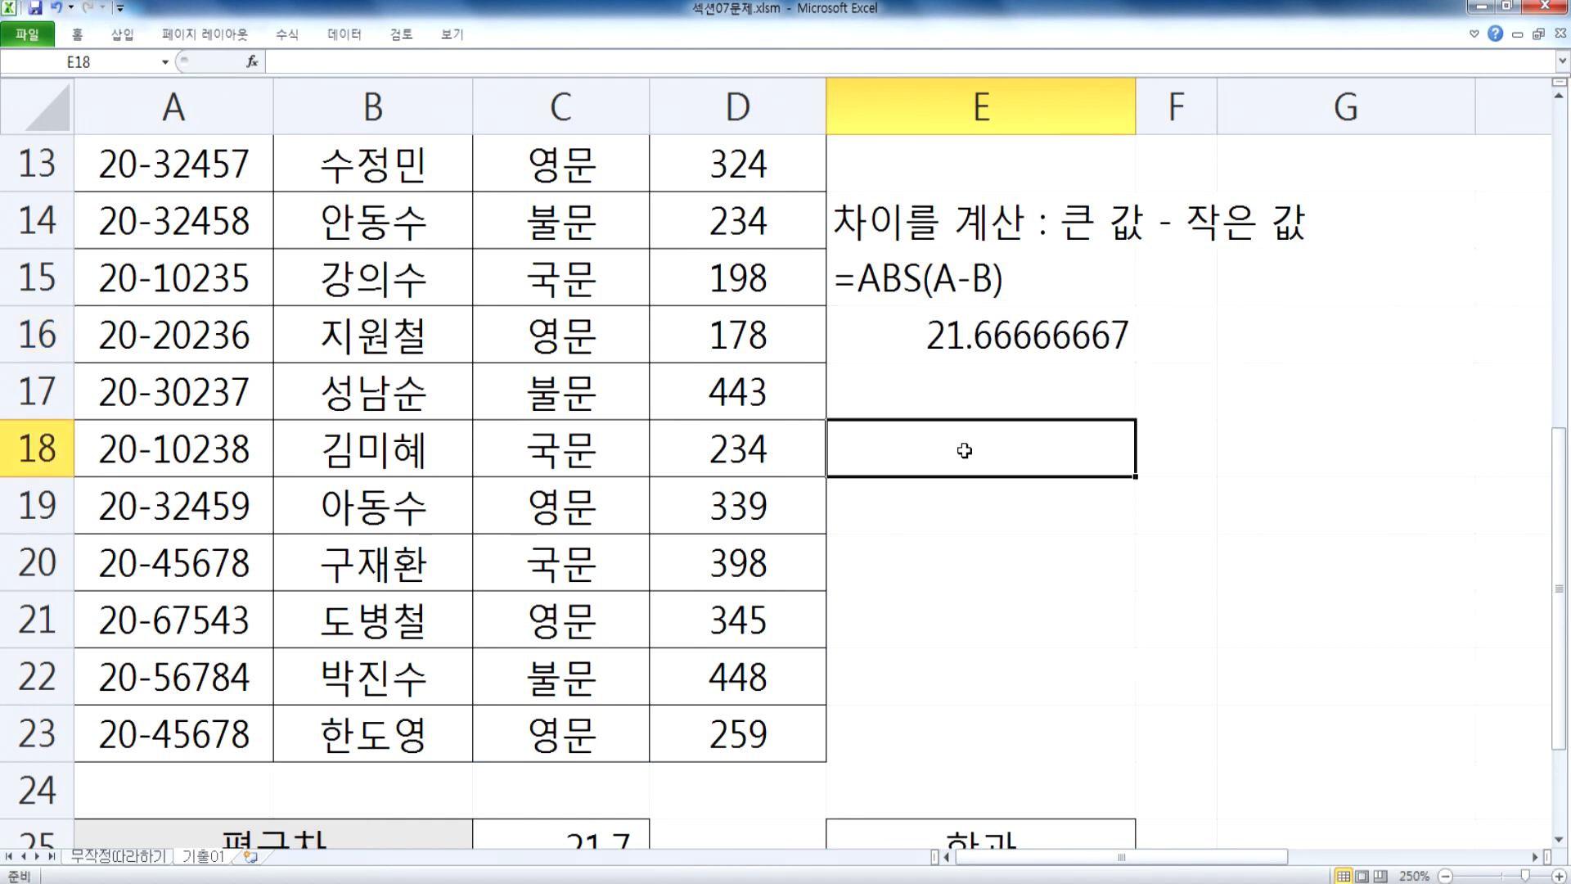
type("=IF")
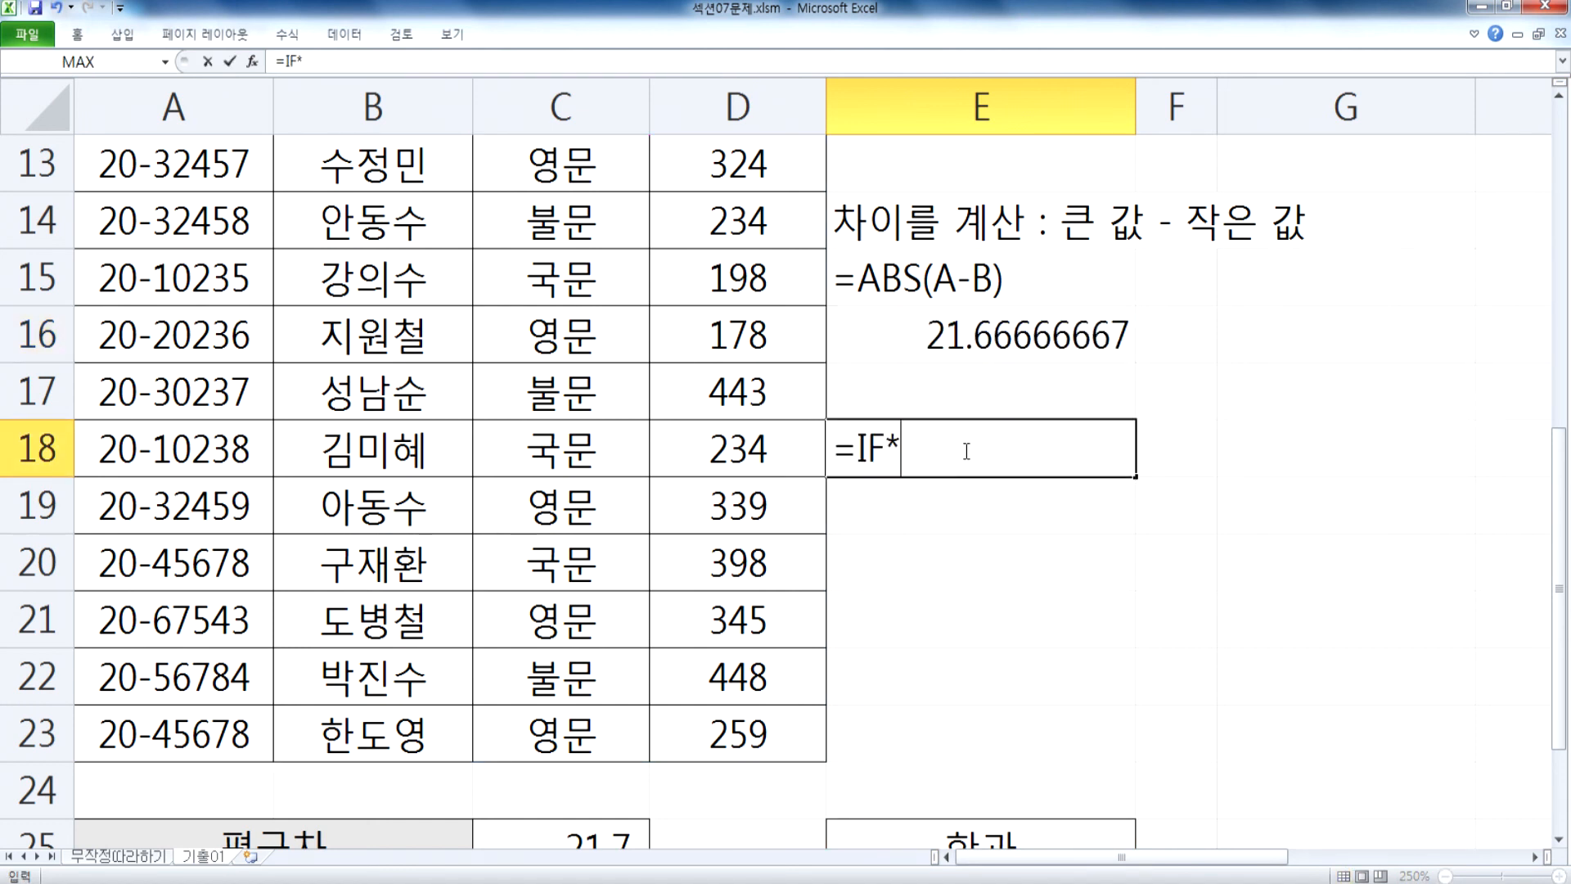
type("(A>")
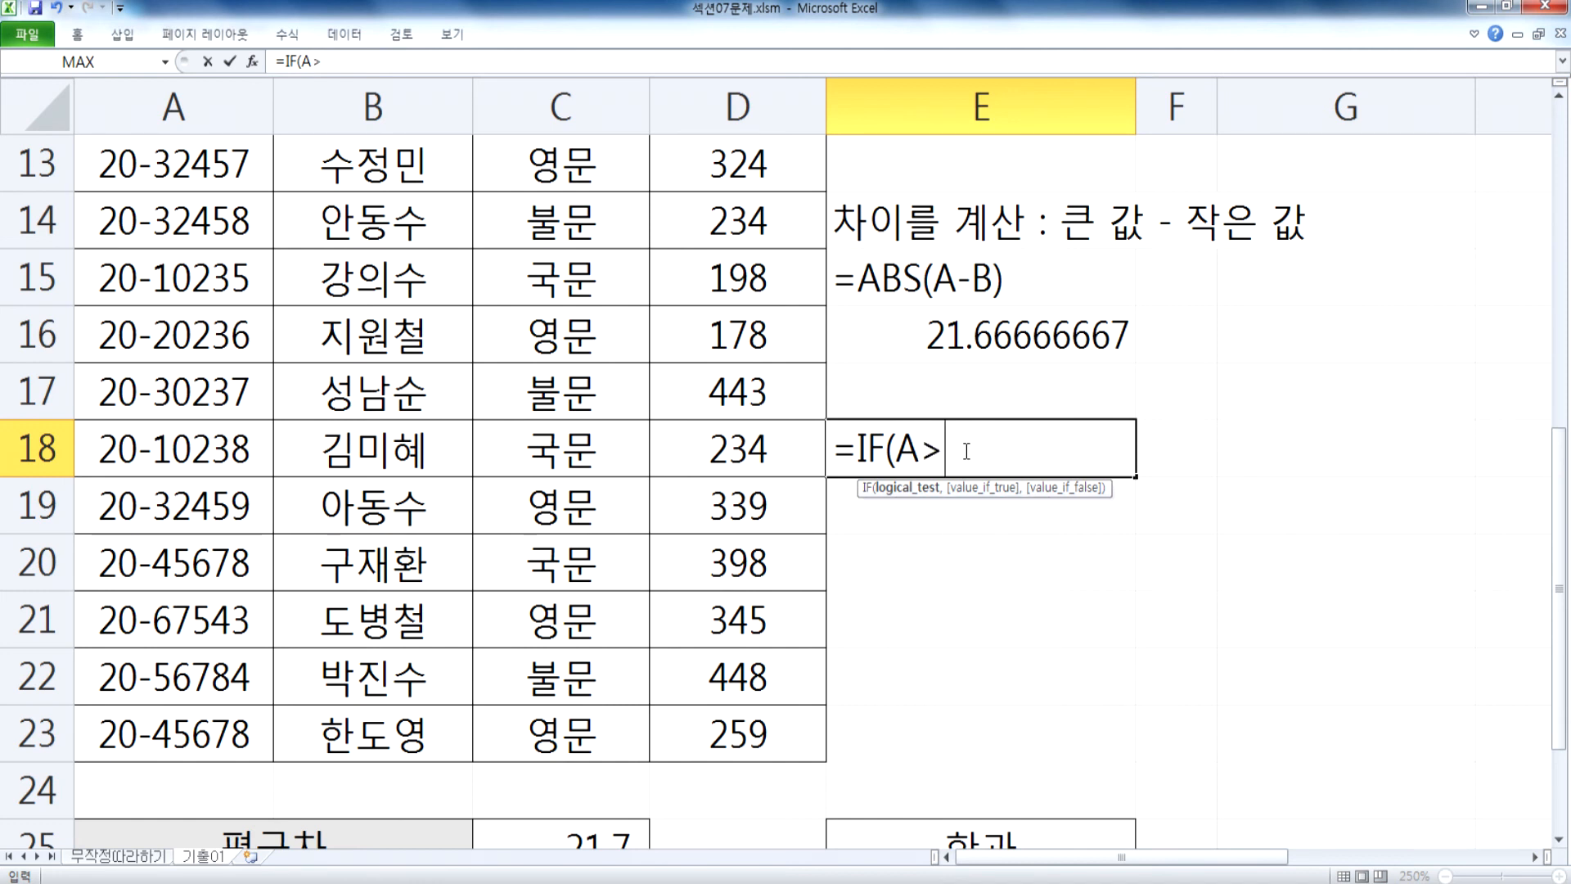
type("B,")
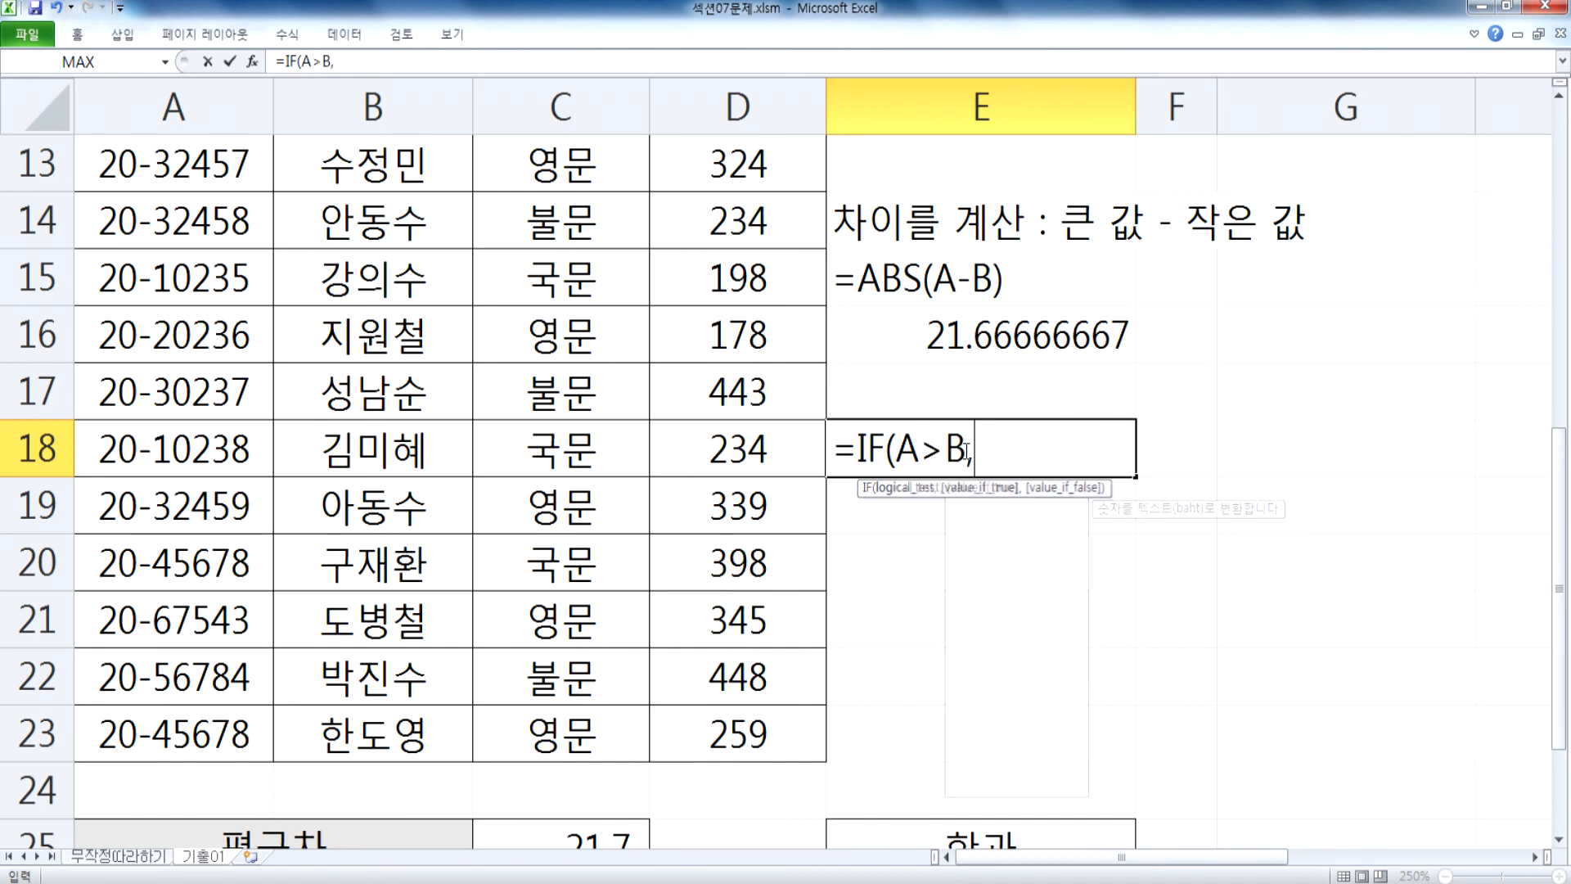
type(" A-B,")
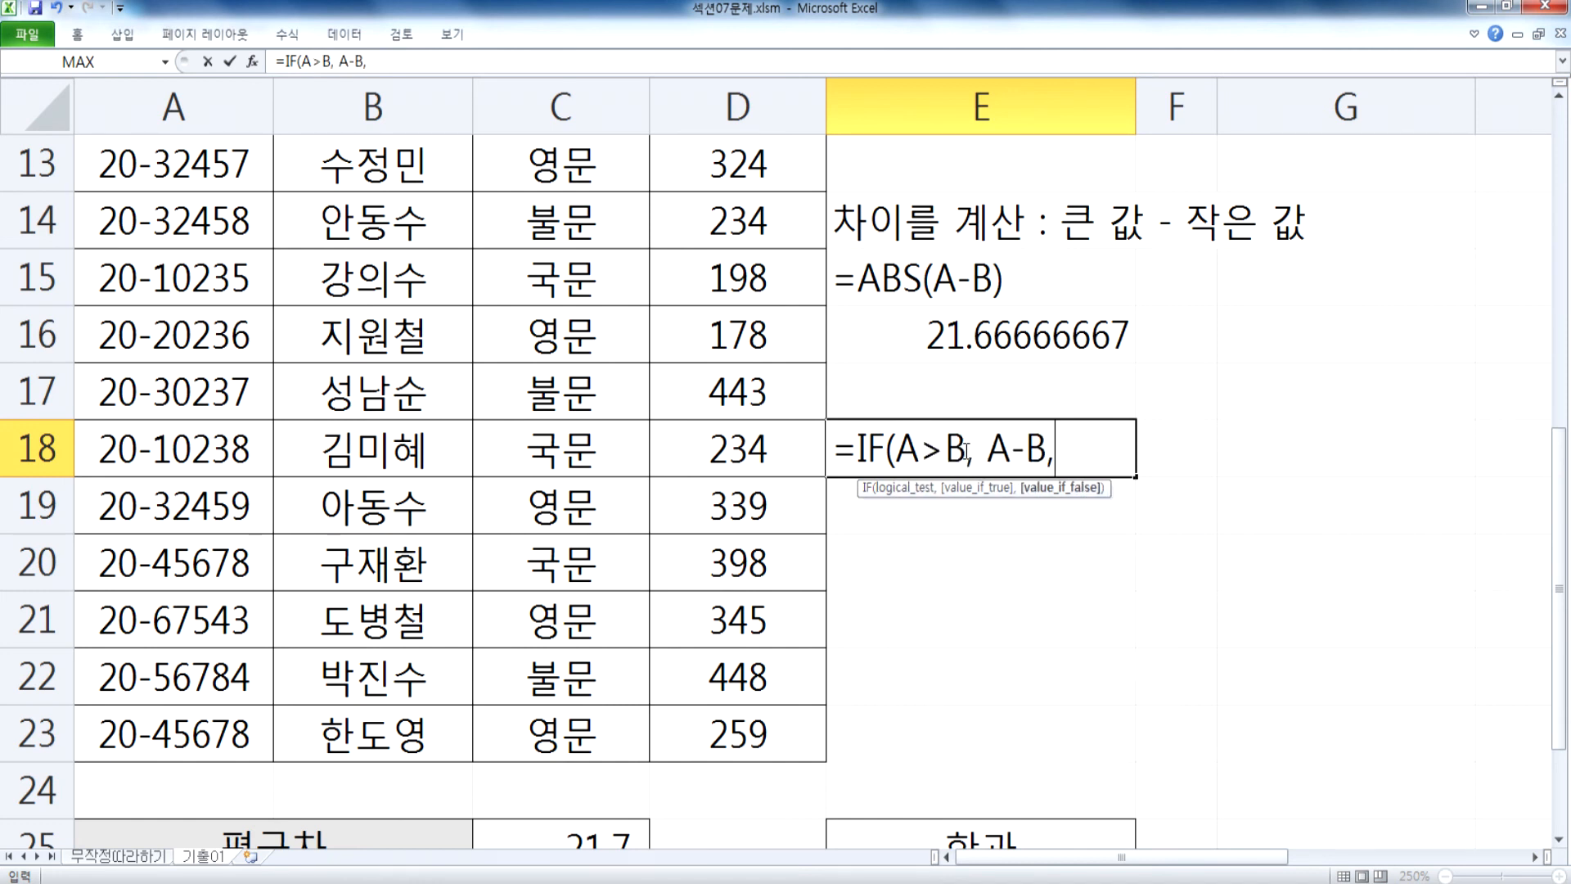
type(" B")
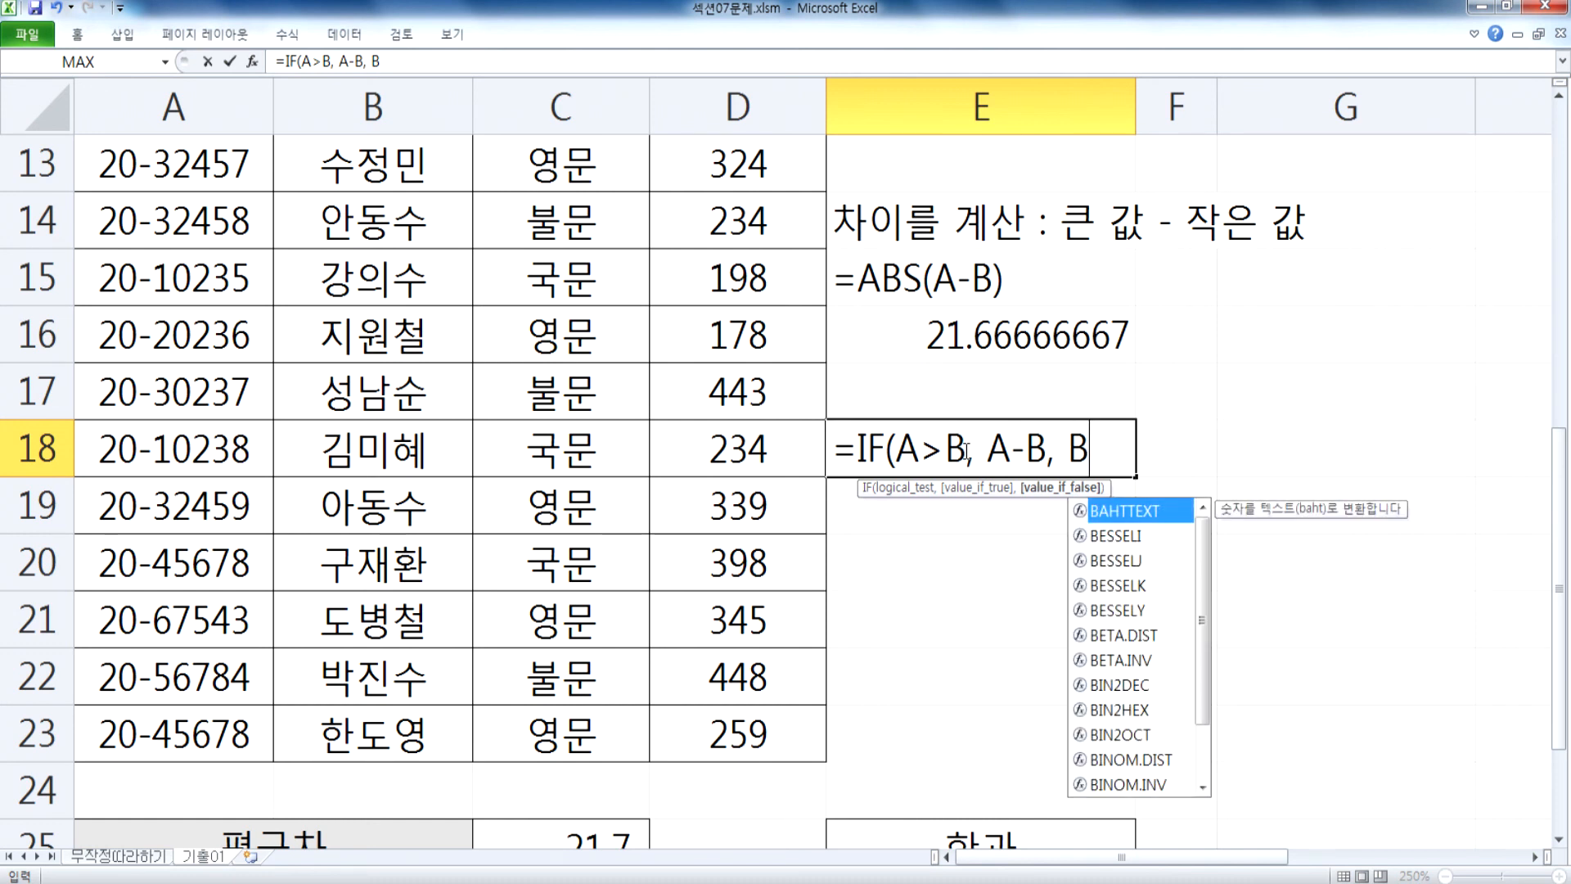
type("-A)")
Step: Prefix the IF expression in E18 with an apostrophe so that it is stored as plain text
key("F2")
key("Home")
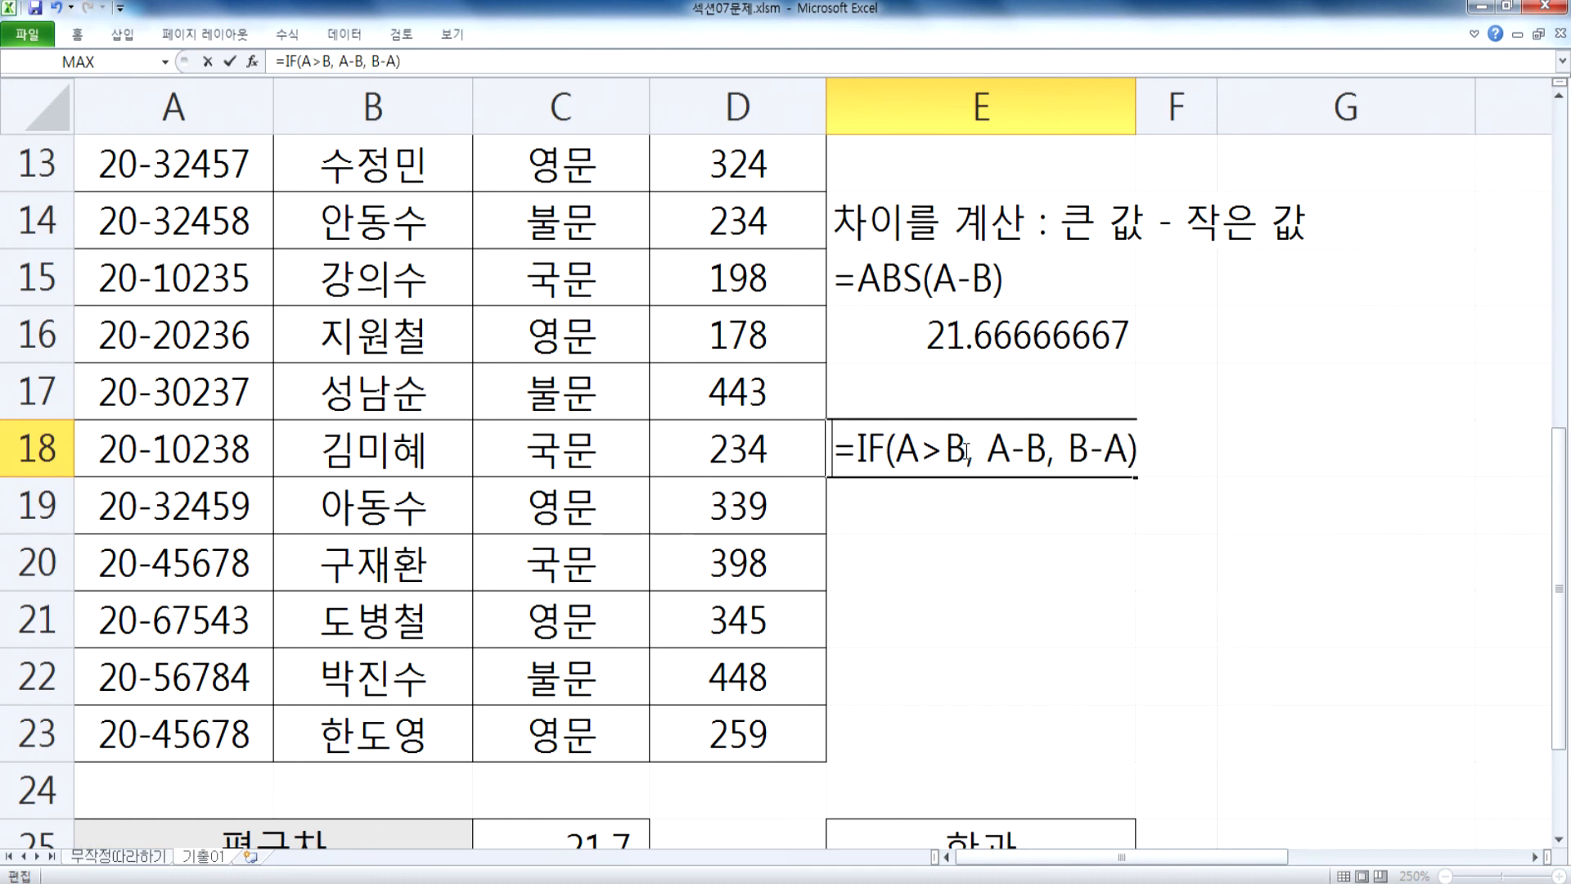
type("'")
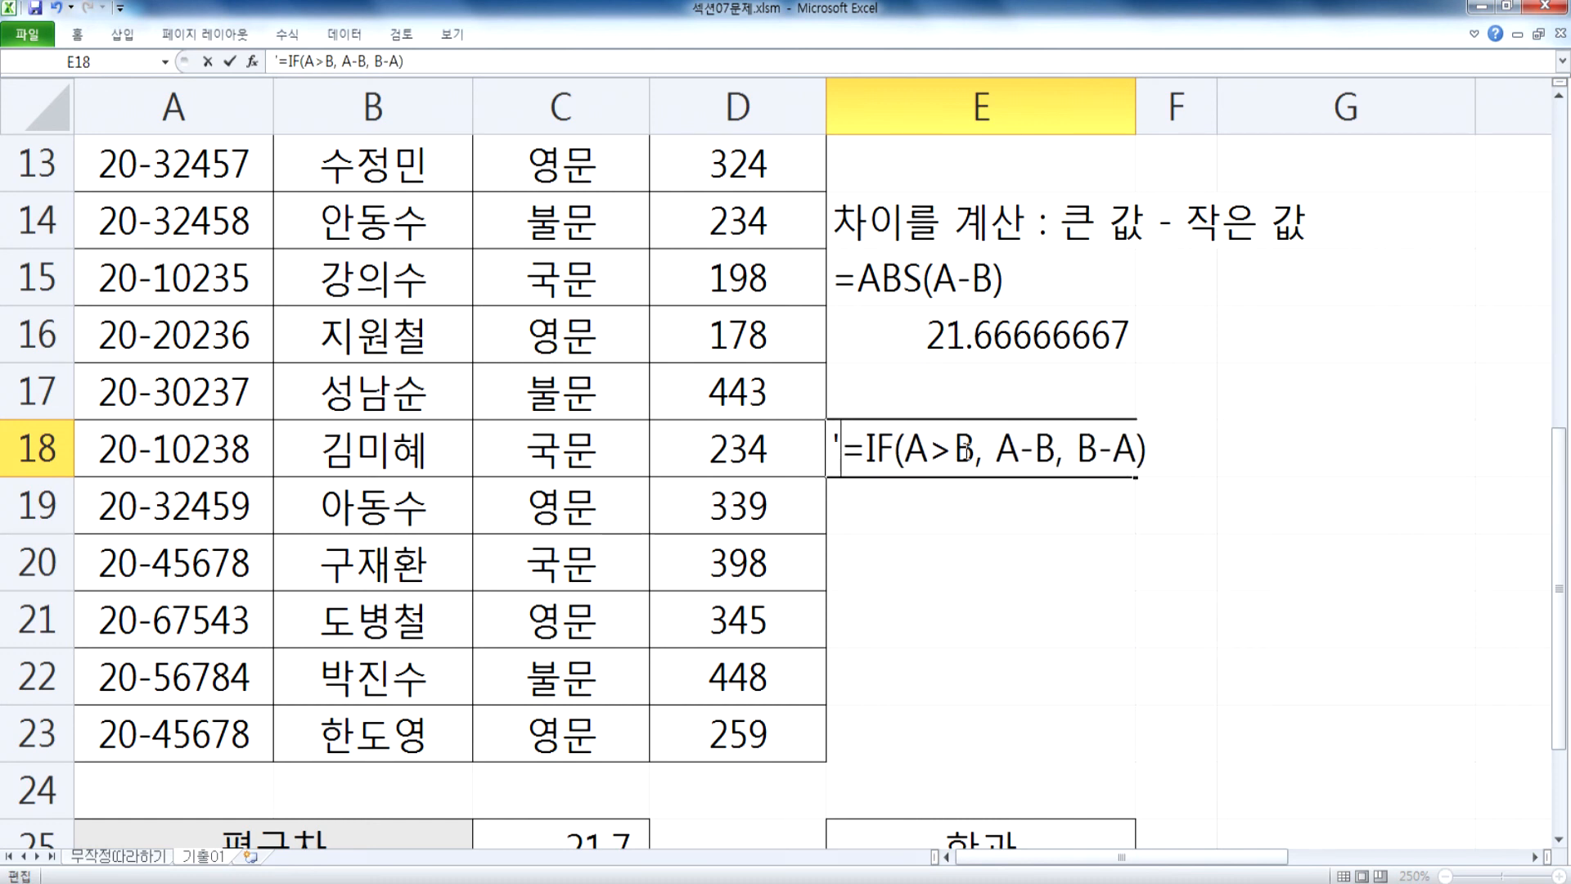
key("Return")
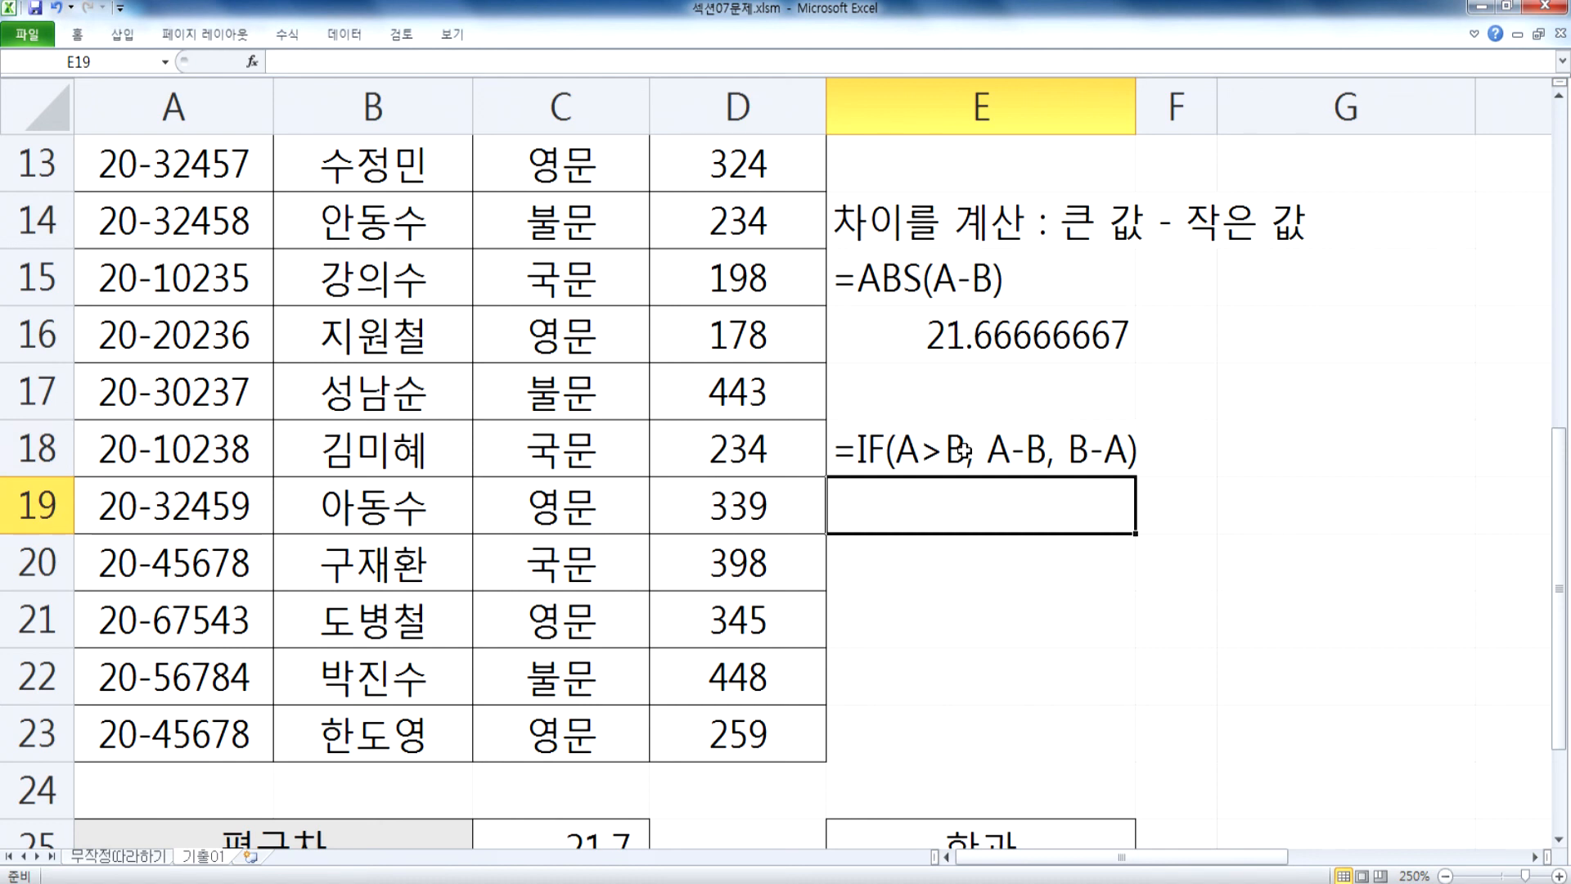